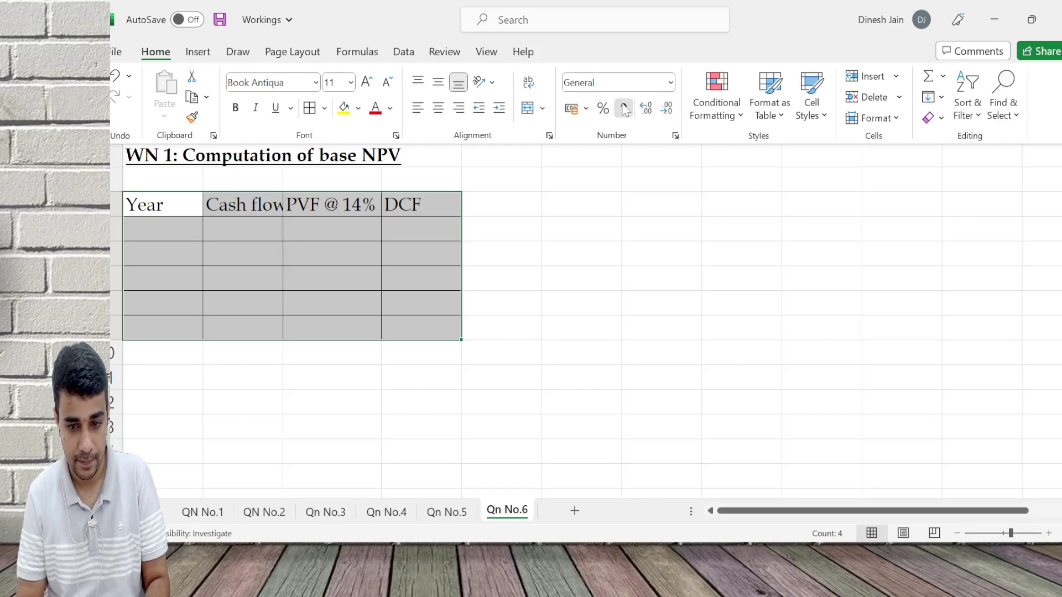
left_click(667, 108)
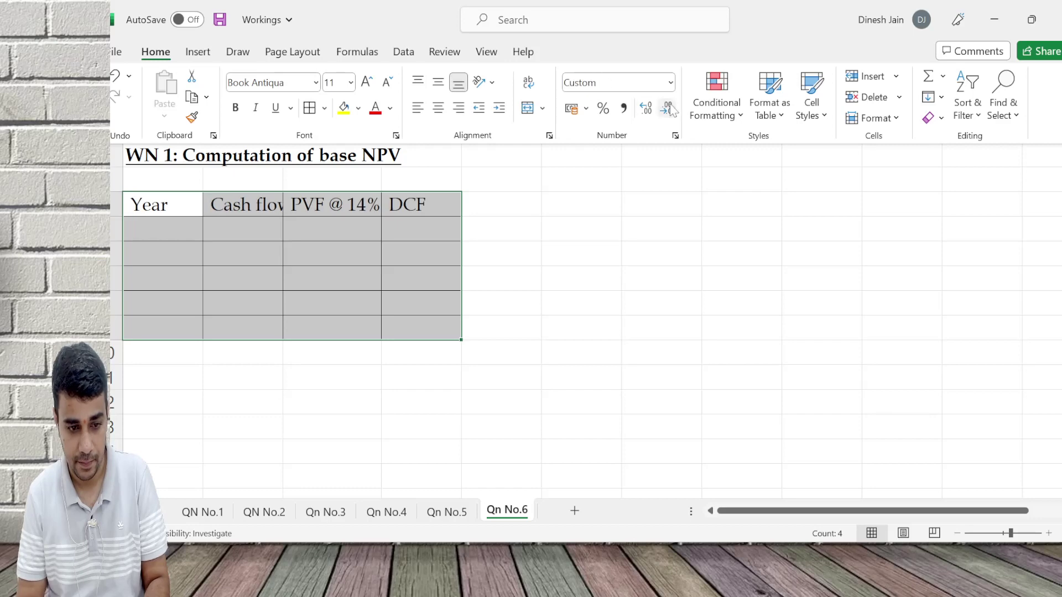
key("ctrl+z")
key("ctrl+z")
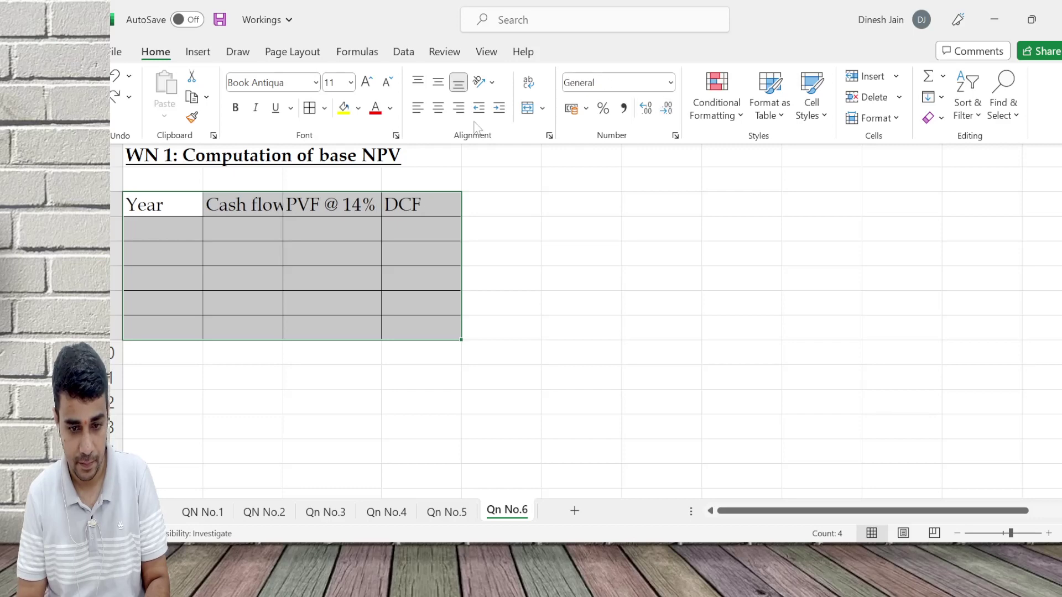
Step: Center the contents of the NPV table and autofit its four columns to the header text
left_click(438, 108)
left_click(268, 230)
key("Left")
key("Up")
key("shift+Right")
key("shift+Right")
key("shift+Right")
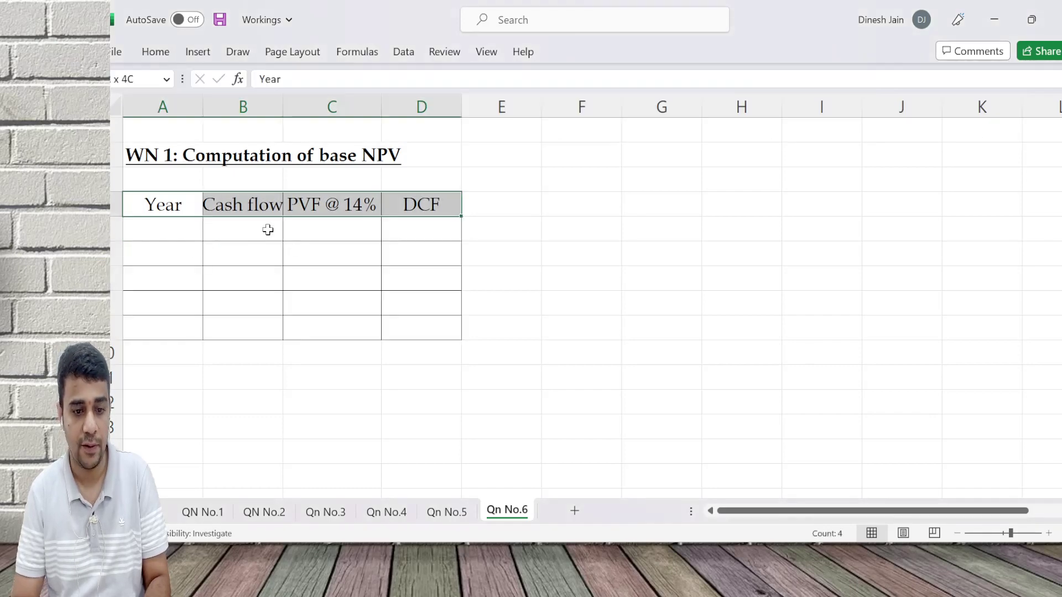
key("alt+o")
key("c")
key("a")
Step: Apply comma style without decimals to the first four blank rows under Cash flow, PVF @ 14% and DCF
key("Right")
key("Down")
key("shift+Right")
key("shift+Right")
key("shift+Down")
key("shift+Down")
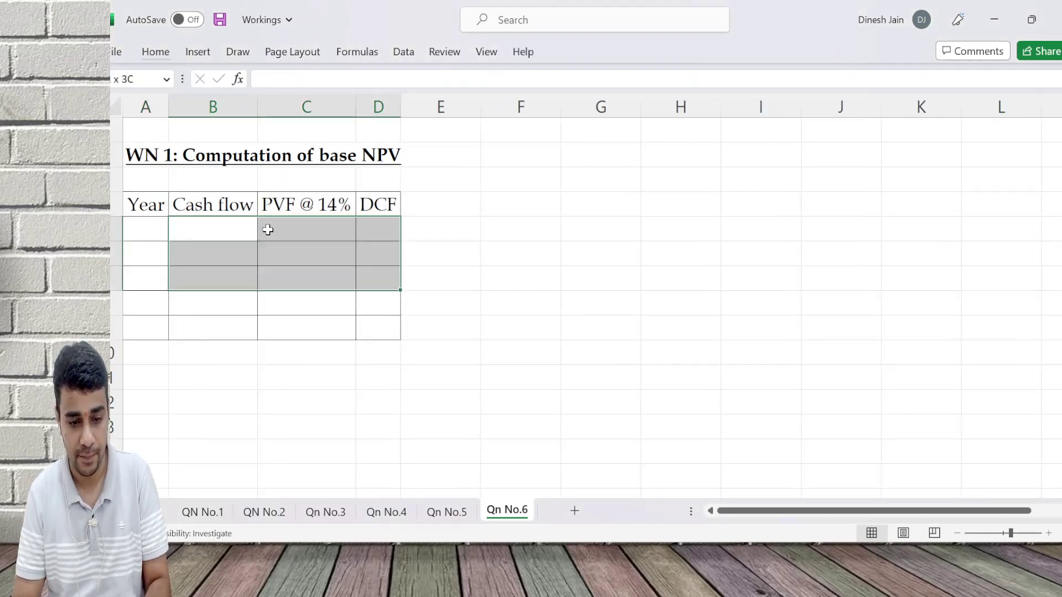
key("shift+Down")
key("shift+Down")
key("shift+Up")
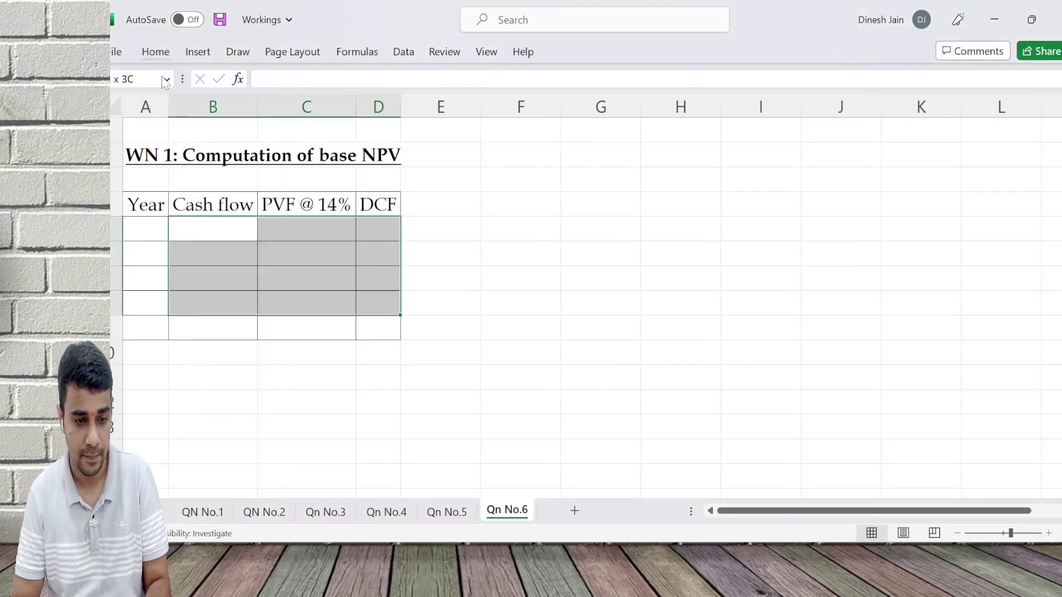
left_click(155, 52)
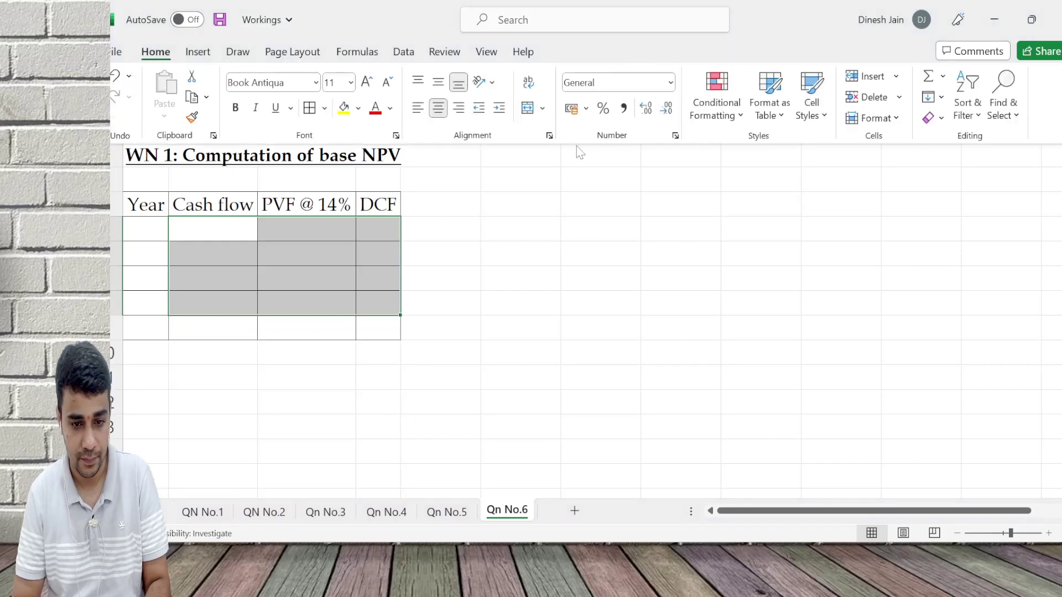
left_click(623, 107)
left_click(667, 108)
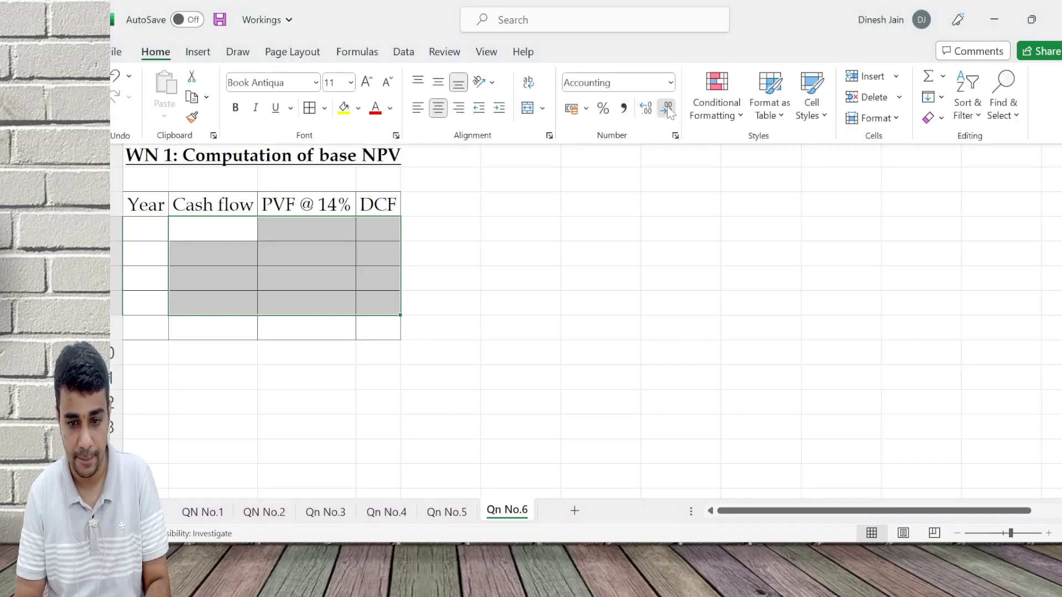
Step: Make the table's header row from Year to DCF bold
left_click(369, 215)
key("Up")
key("shift+Right")
key("shift+Right")
key("shift+Right")
key("ctrl+b")
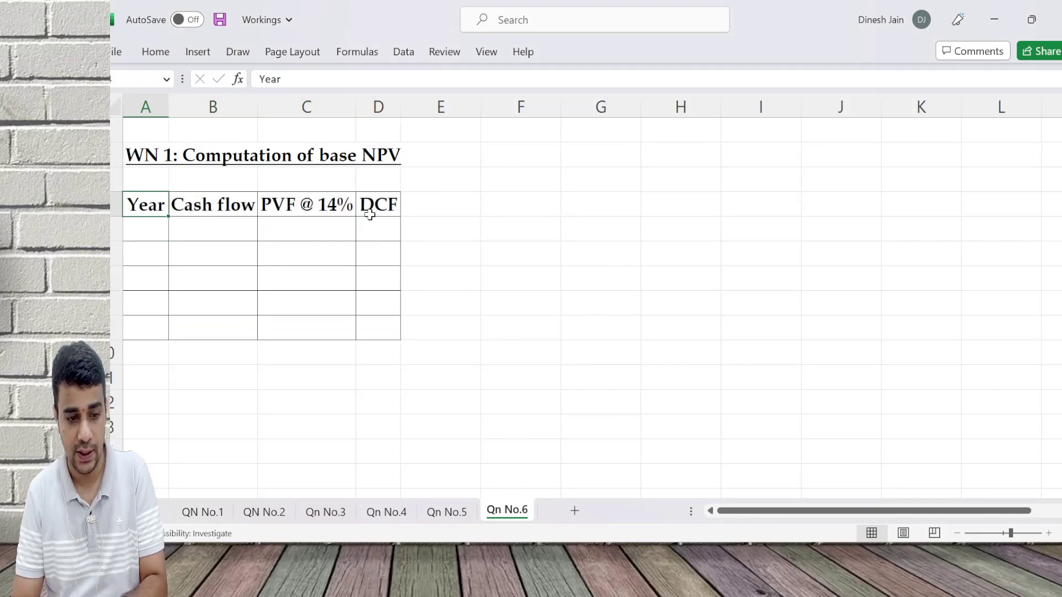
Step: Enter 0 and 1 to 5 as the first two entries under Year and autofit that column
key("Down")
type("0")
key("Return")
type("1 to 5")
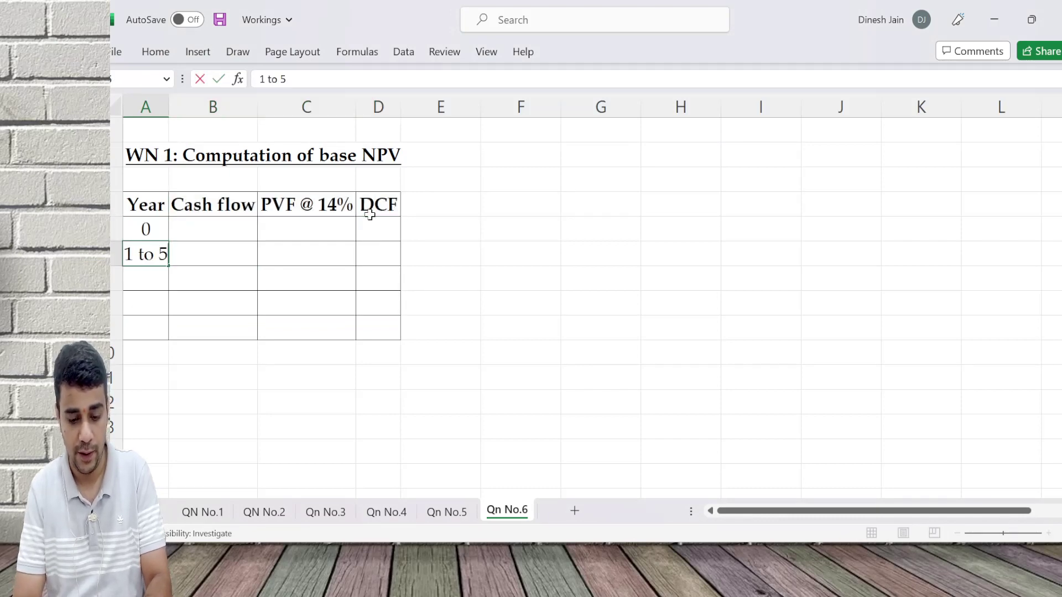
key("Return")
key("Up")
key("alt+h")
key("o")
key("i")
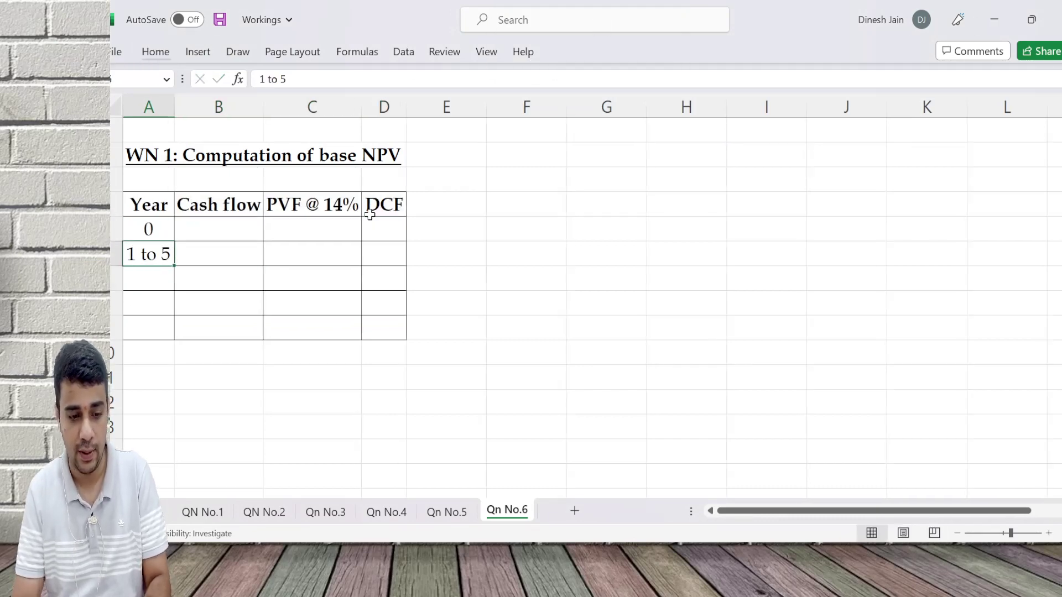
Step: Delete two of the empty rows below the 1 to 5 entry as entire rows
key("Down")
key("shift+Down")
key("alt+h")
key("d")
key("d")
key("r")
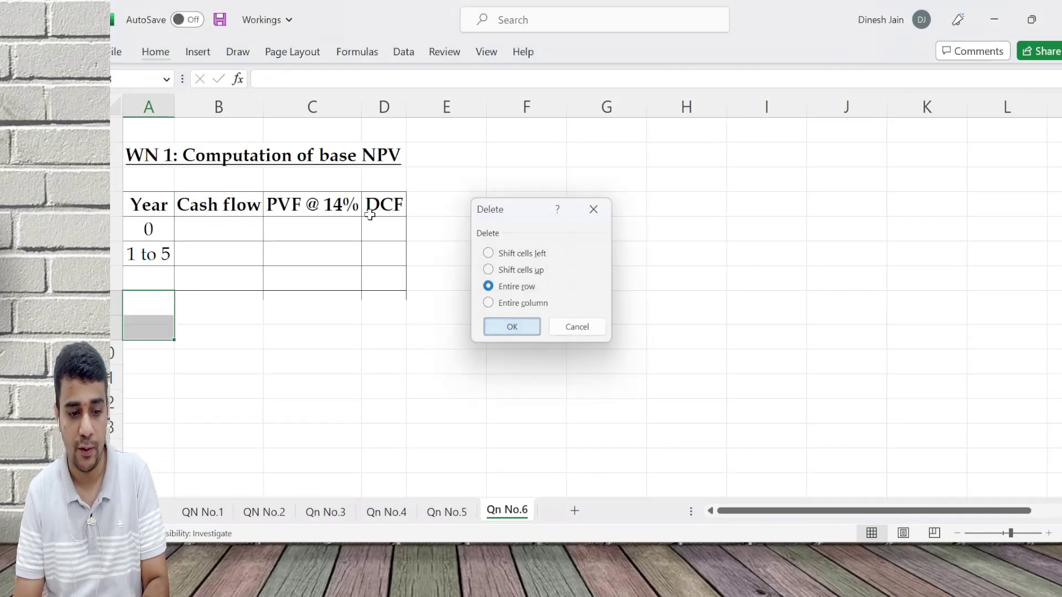
key("Return")
Step: Look up the machine investment for question 6 in the Xodo PDF and enter -5500000 as the year 0 cash flow in Excel
key("Up")
key("Up")
key("Right")
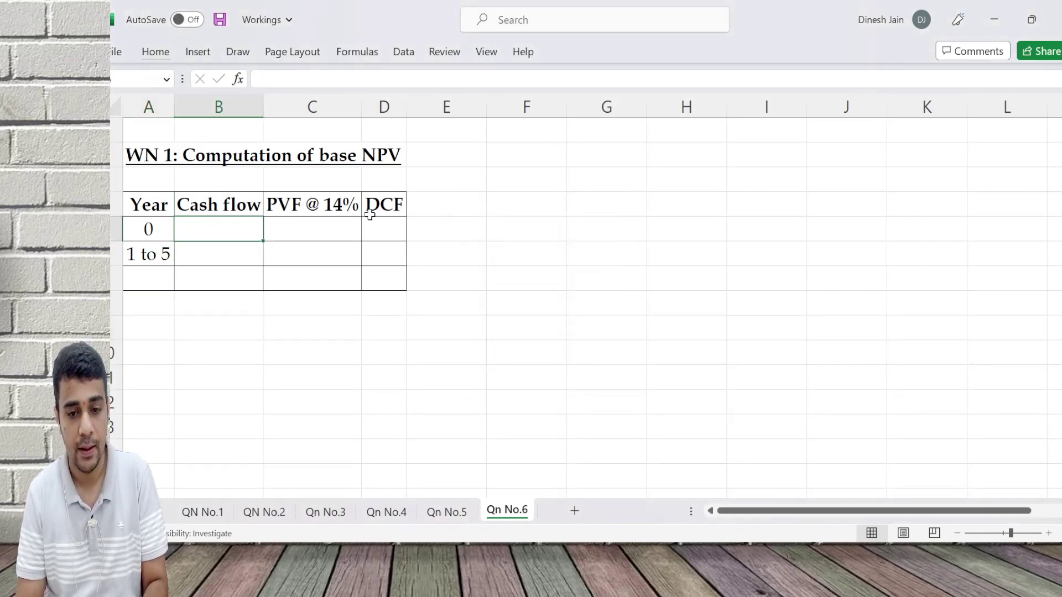
key("alt+Tab")
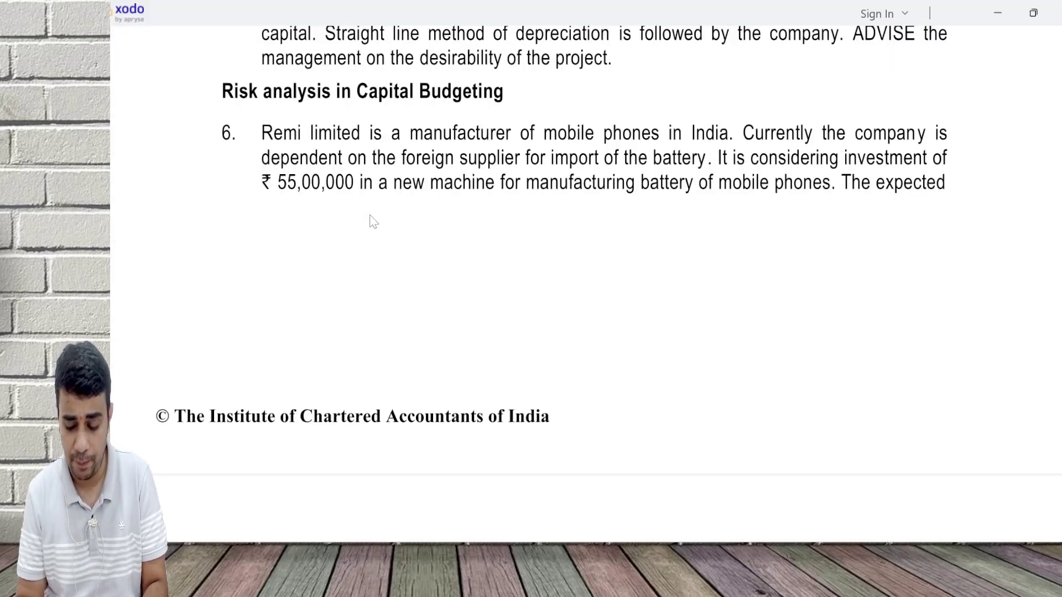
scroll(373, 221, "up", 2)
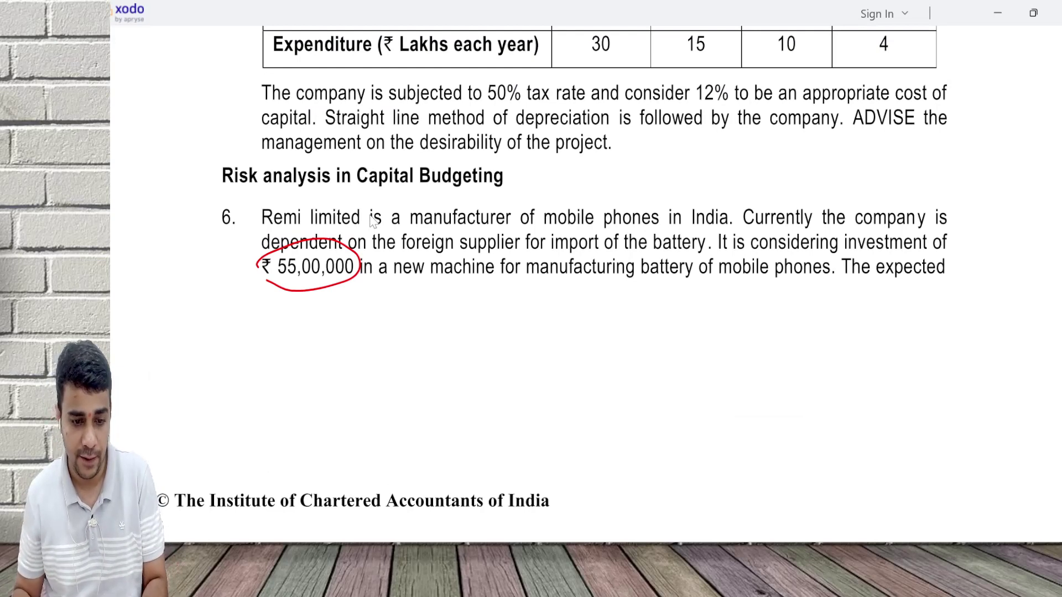
key("alt+Tab")
type("-5500000")
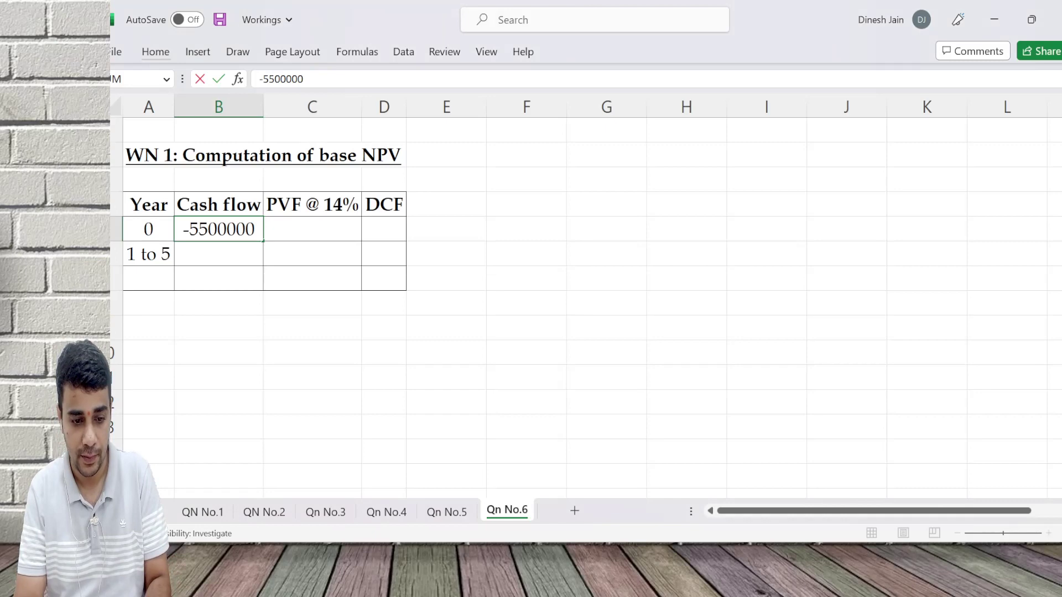
key("Return")
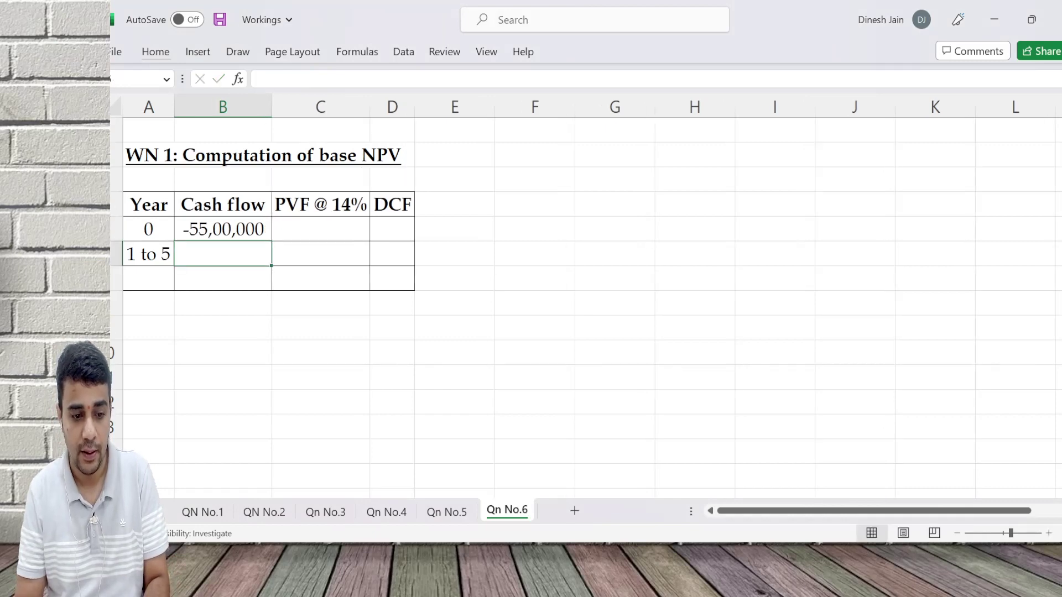
Step: Read the rest of question 6 on page 102 of the Xodo PDF and begin a "CFAT =" working line below the Excel table
key("alt+Tab")
scroll(624, 285, "down", 10)
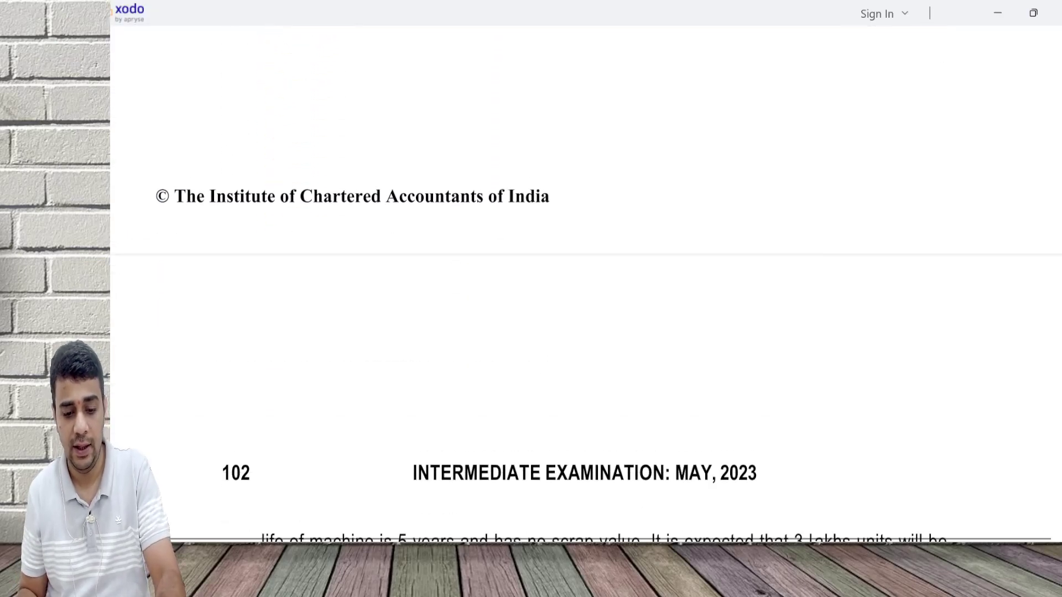
scroll(624, 286, "down", 4)
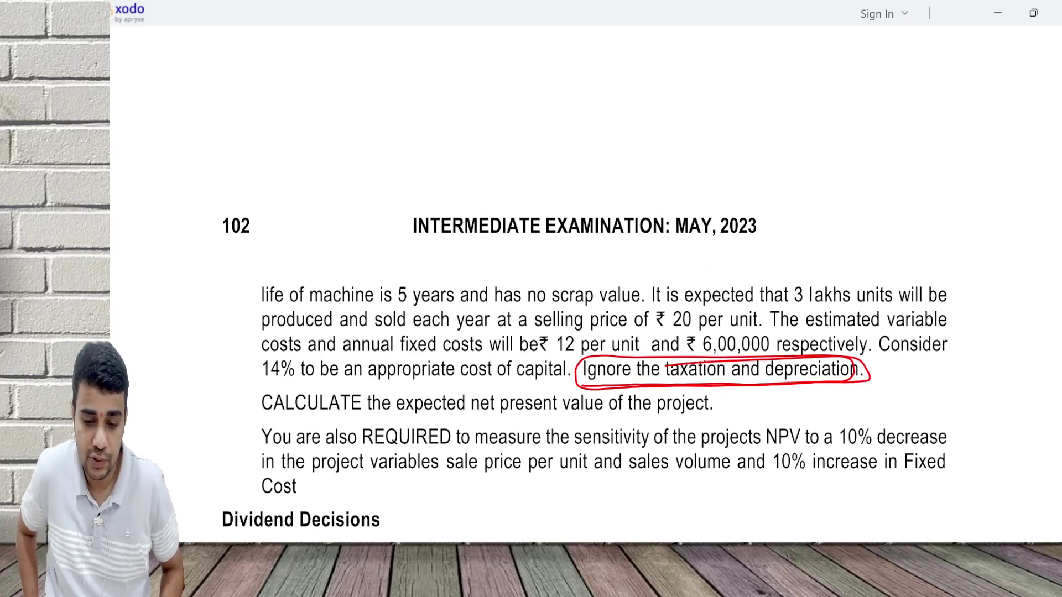
key("alt+Tab")
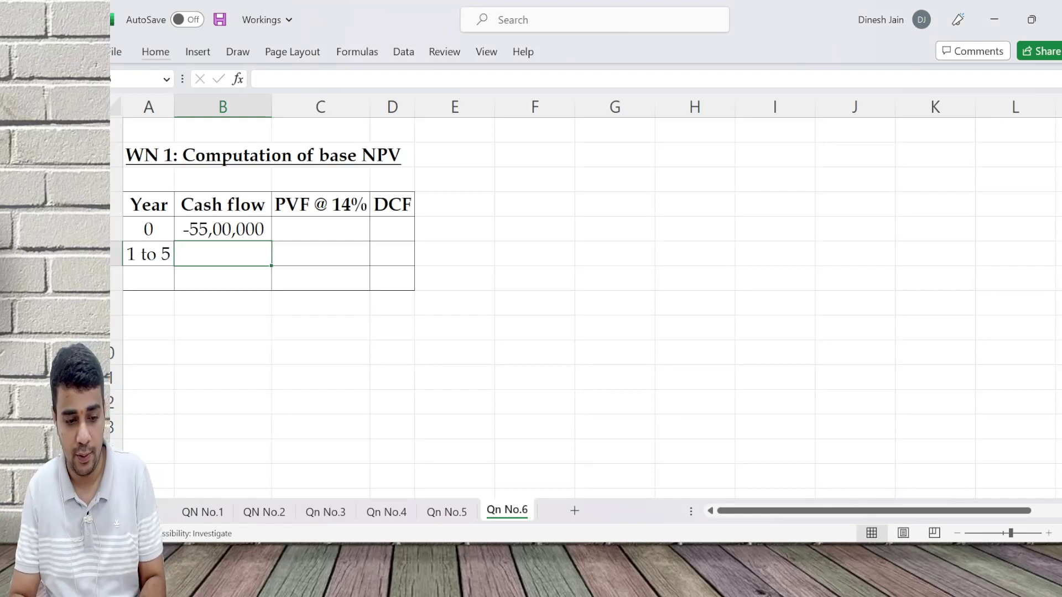
key("Down")
key("Down")
key("Down")
key("Left")
type("CFAT")
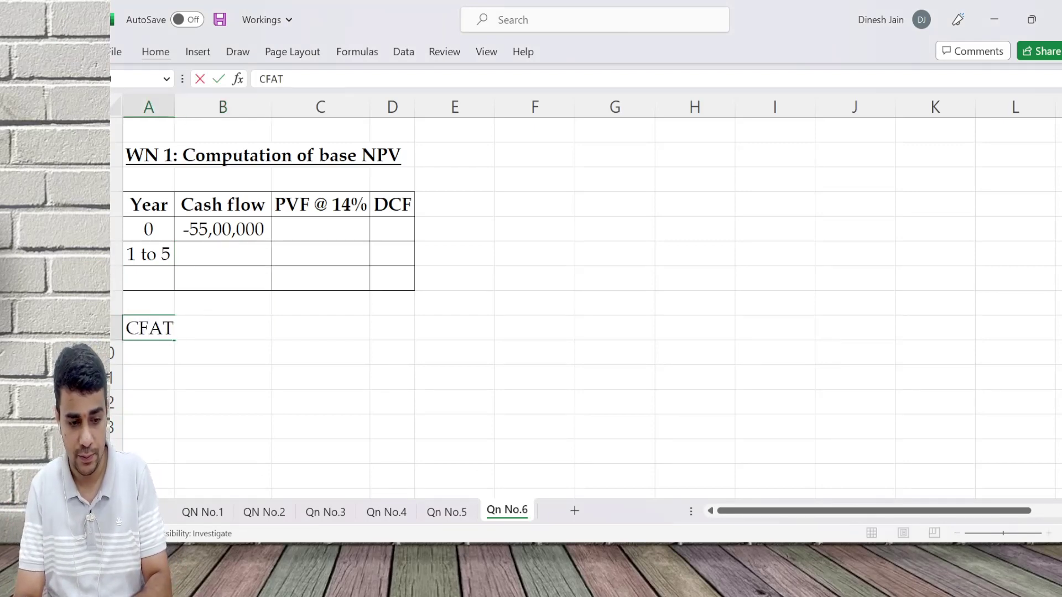
type(" =")
Step: Tick the 3 lakhs units in the Xodo PDF and add (3,00,000 x 20) - (3,00,000 x 12) to the CFAT line in Excel
key("alt+Tab")
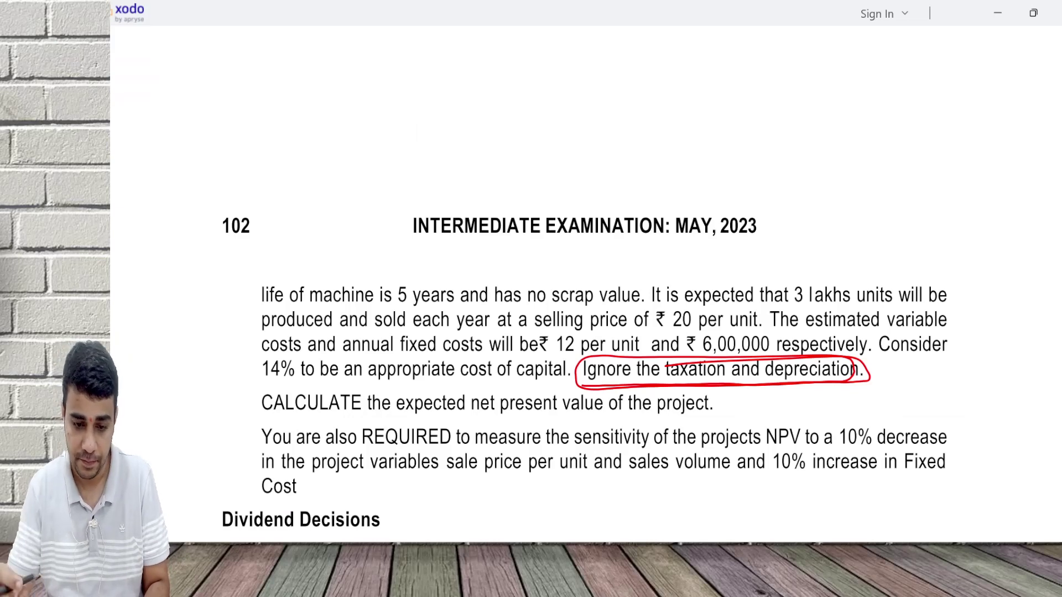
mouse_move(823, 280)
left_mouse_down()
mouse_move(831, 292)
mouse_move(887, 261)
left_mouse_up()
key("alt+Tab")
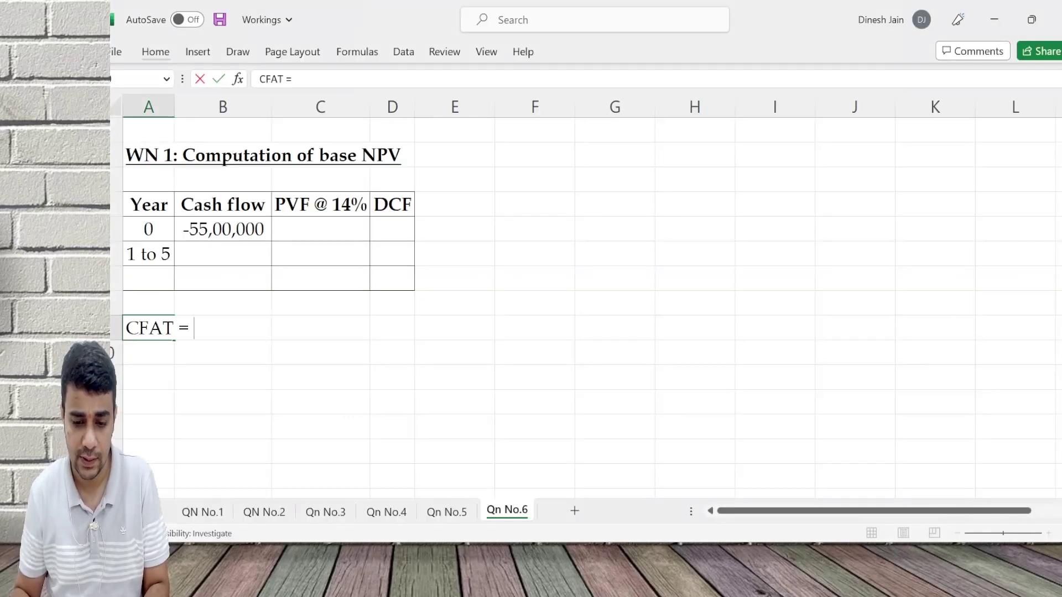
type("3,")
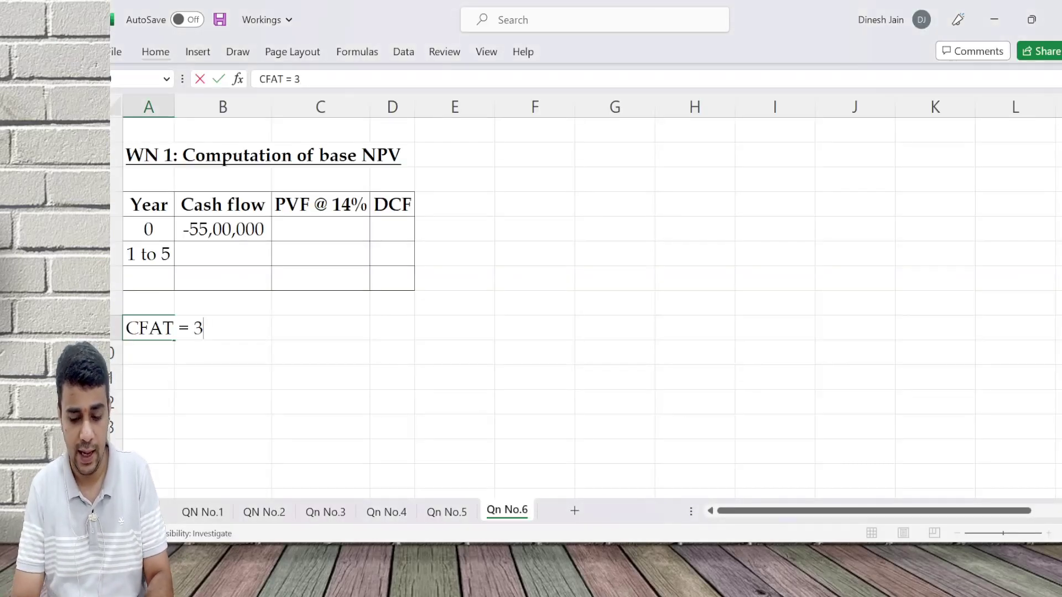
key("BackSpace")
type("(3,00,0")
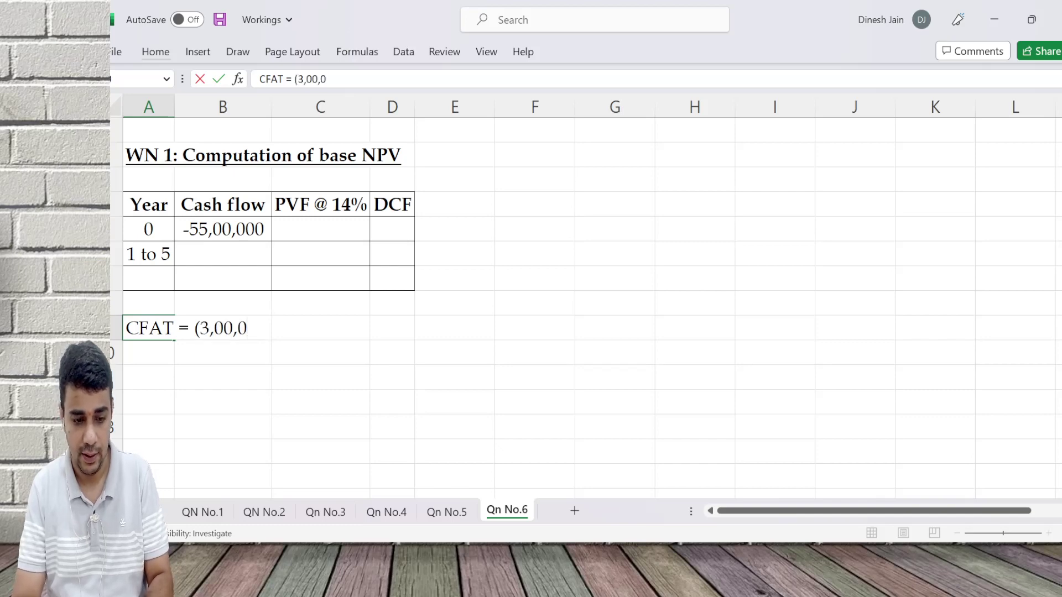
type("00 x 20")
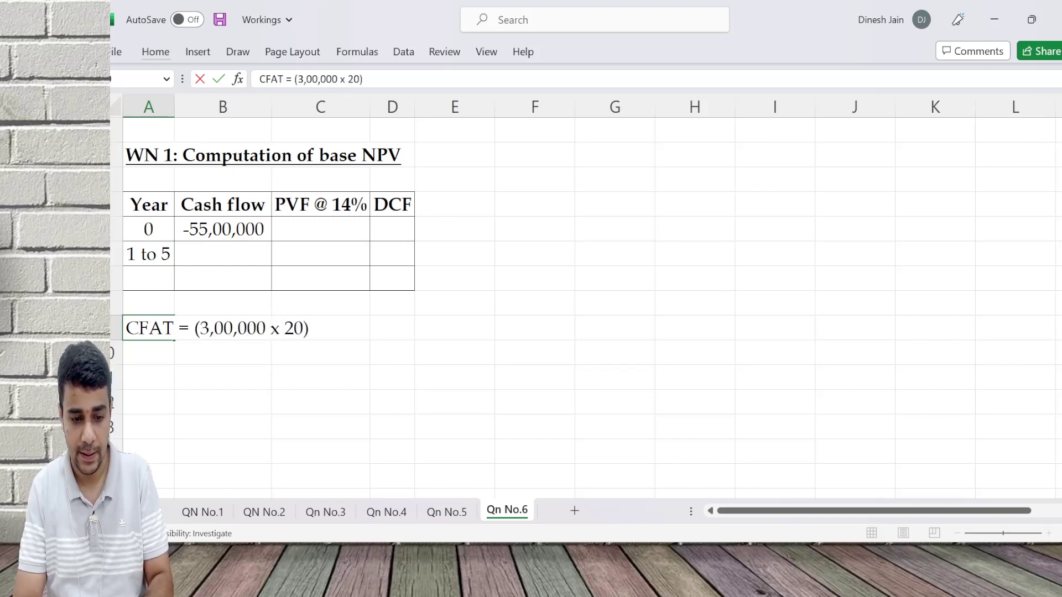
type(") - (3,00,000 x")
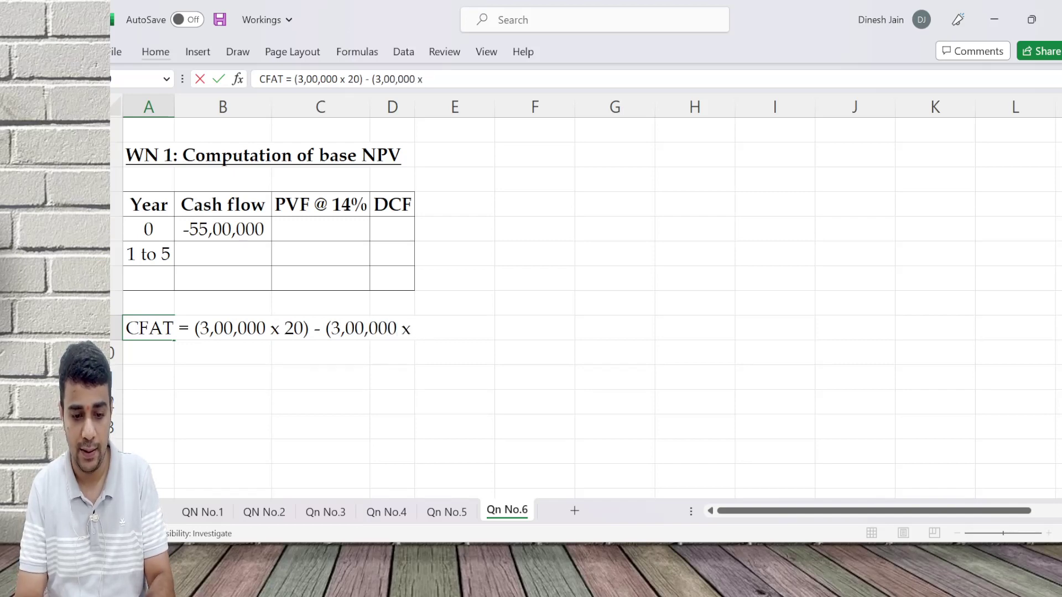
type(" 12")
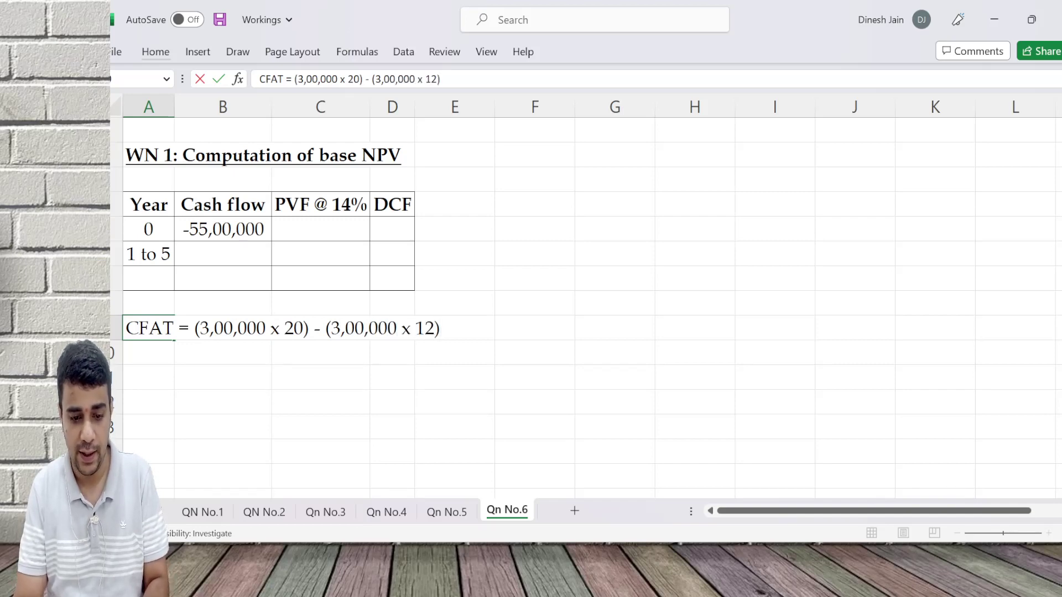
Step: Check the annual fixed costs in the Xodo PDF and complete the CFAT line in Excel with - 6,00,000 = 18,00,000
key("alt+Tab")
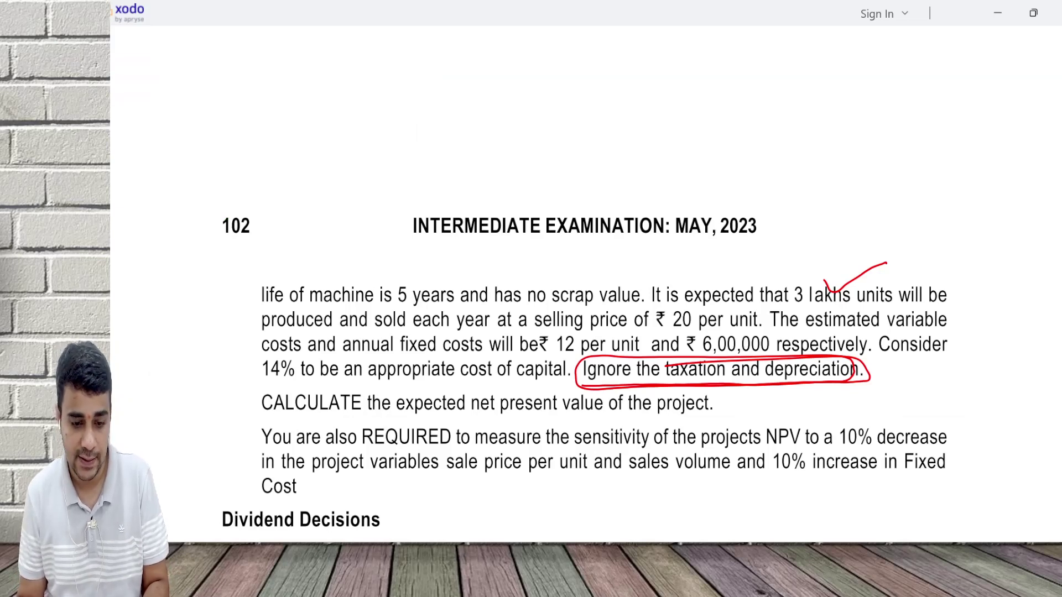
key("alt+Tab")
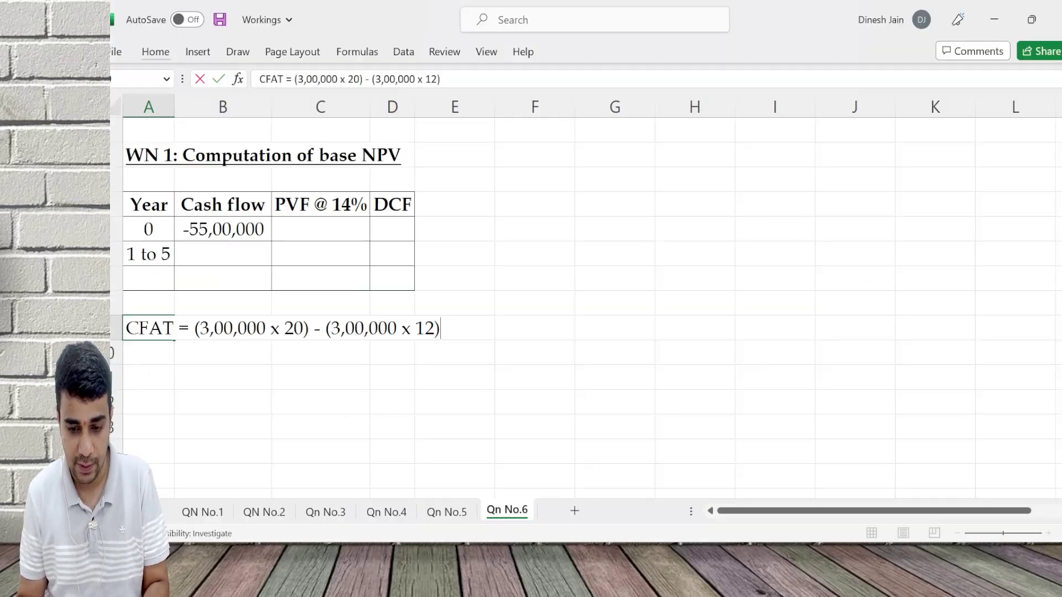
type("- 6,00,000 =")
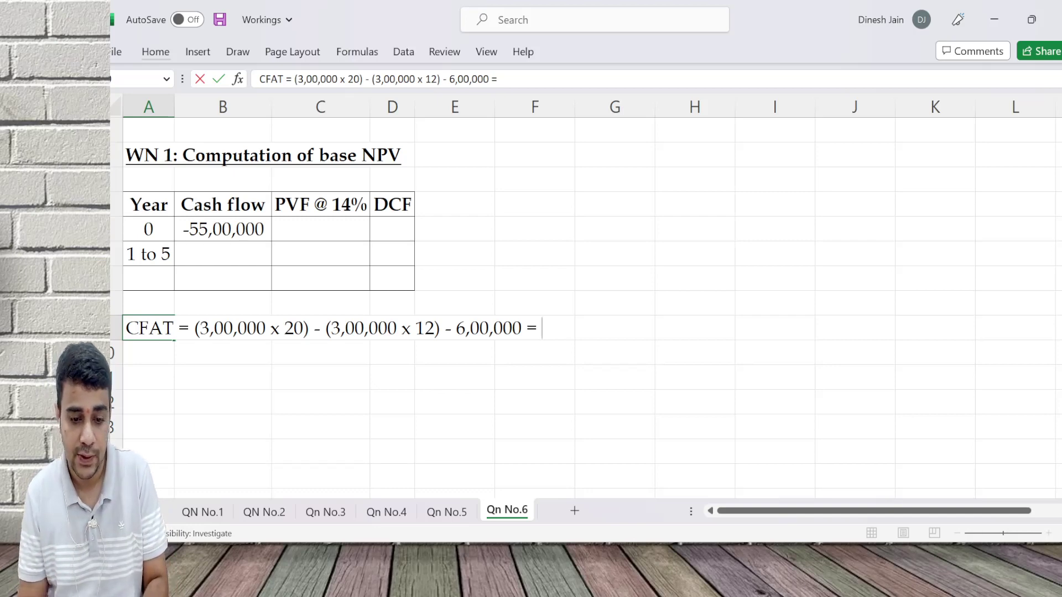
type("18,00,")
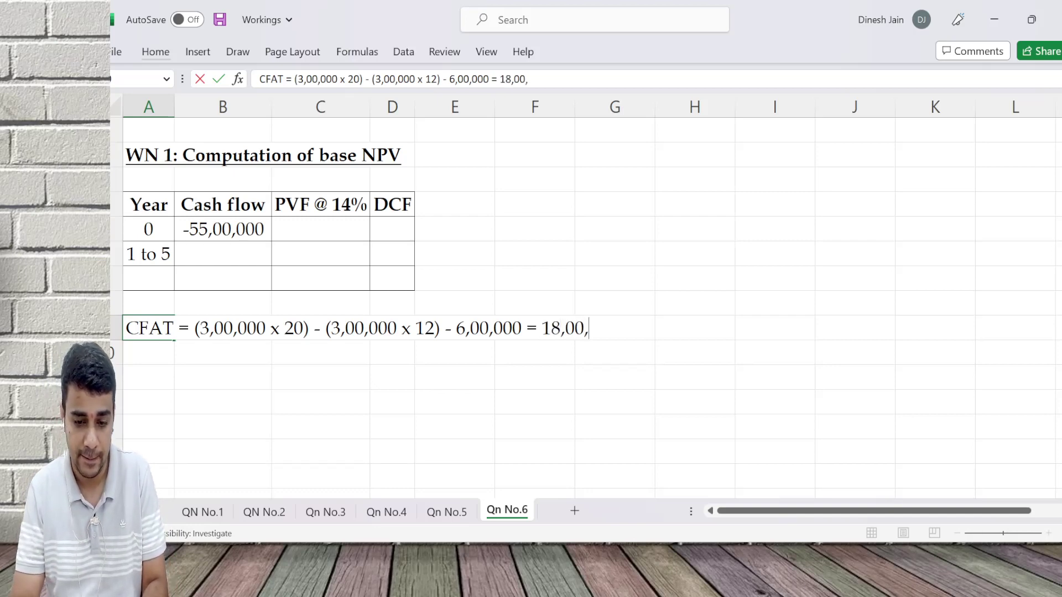
type("000")
key("Return")
Step: Enter 1800000 as the cash flow for years 1 to 5 and 1 as the PVF for year 0
key("Up")
key("Up")
key("Up")
key("Up")
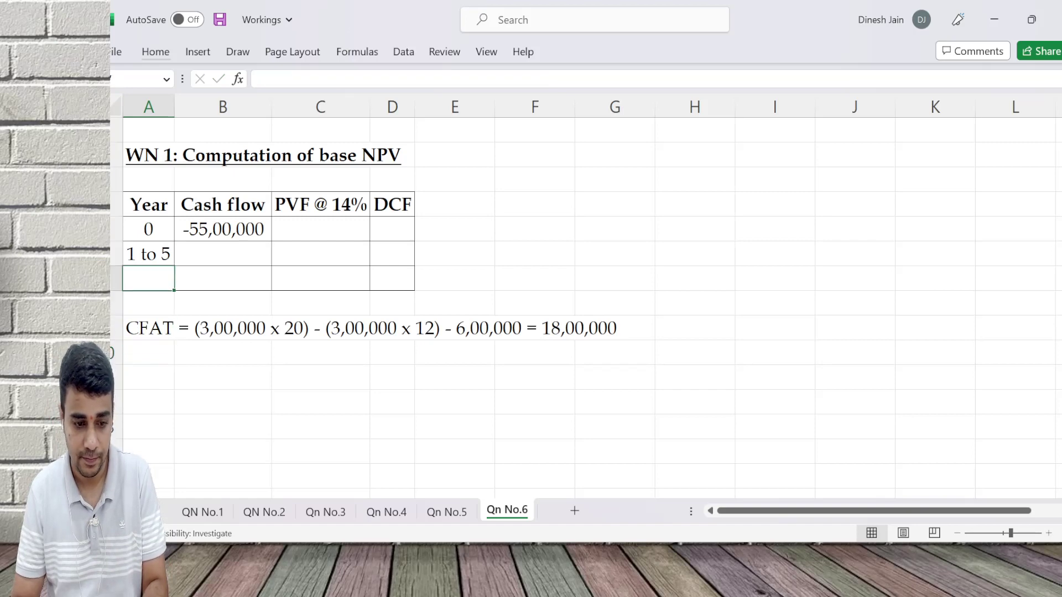
key("Right")
type("1800000")
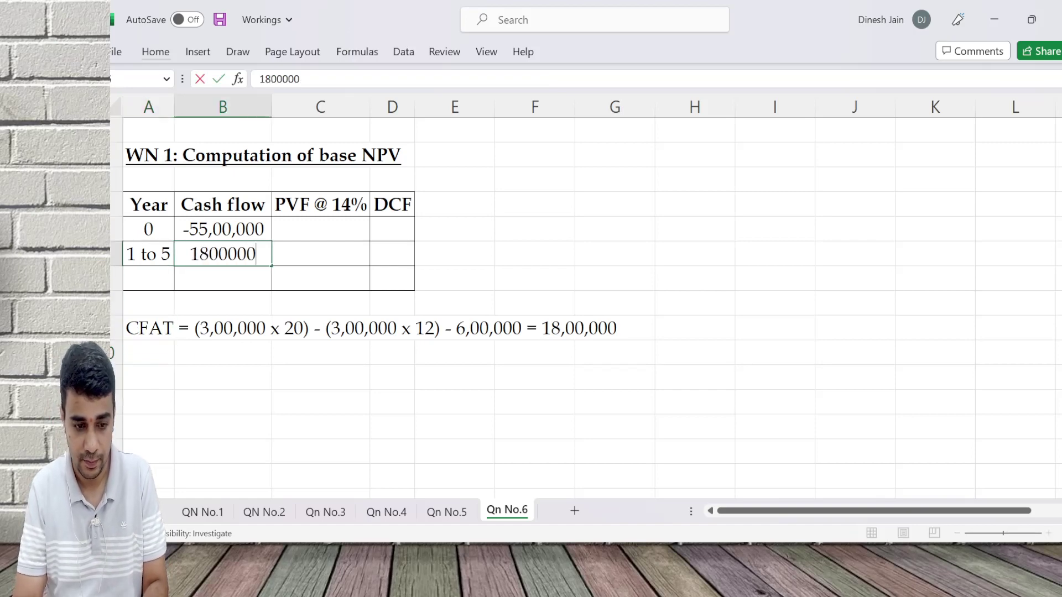
key("Right")
key("Up")
type("1")
key("Return")
Step: Format the PVF @ 14% cells for year 0 and years 1 to 5 to three decimal places
key("Up")
key("shift+Down")
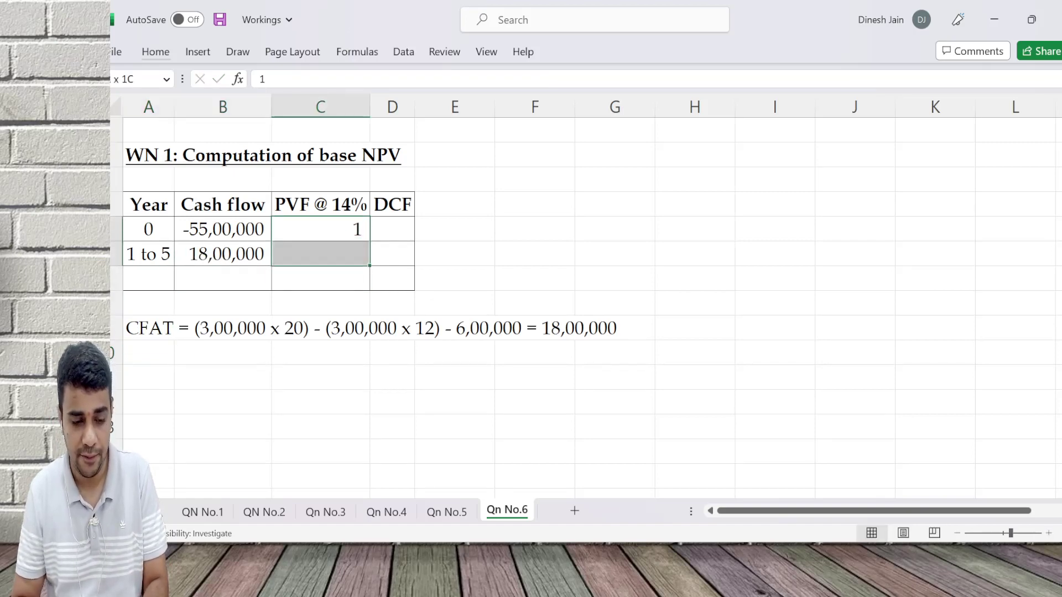
left_click(157, 56)
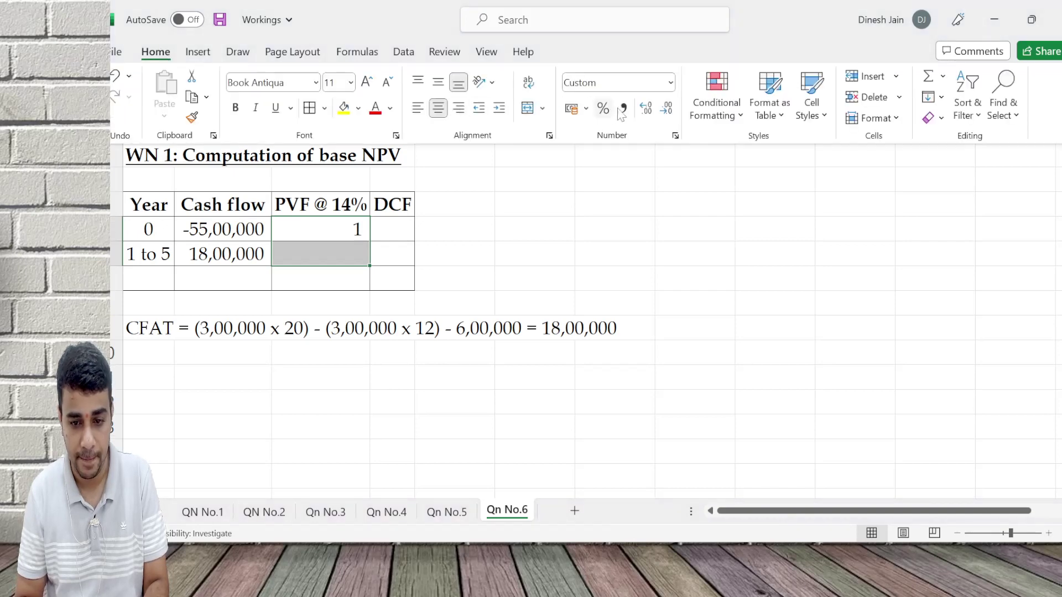
left_click(645, 109)
left_click(644, 109)
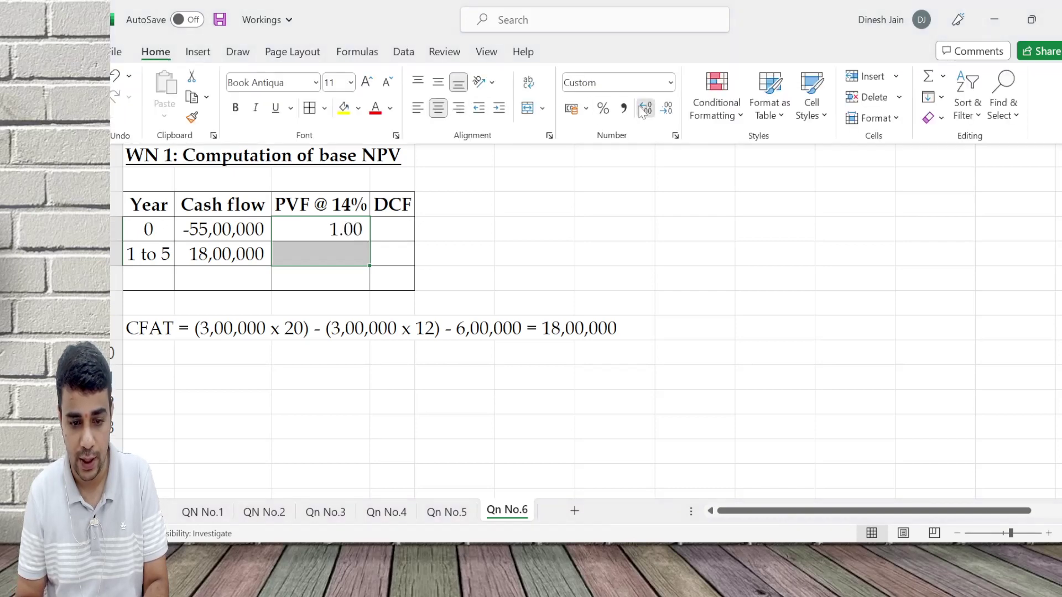
left_click(644, 109)
left_click(644, 109)
left_click(662, 112)
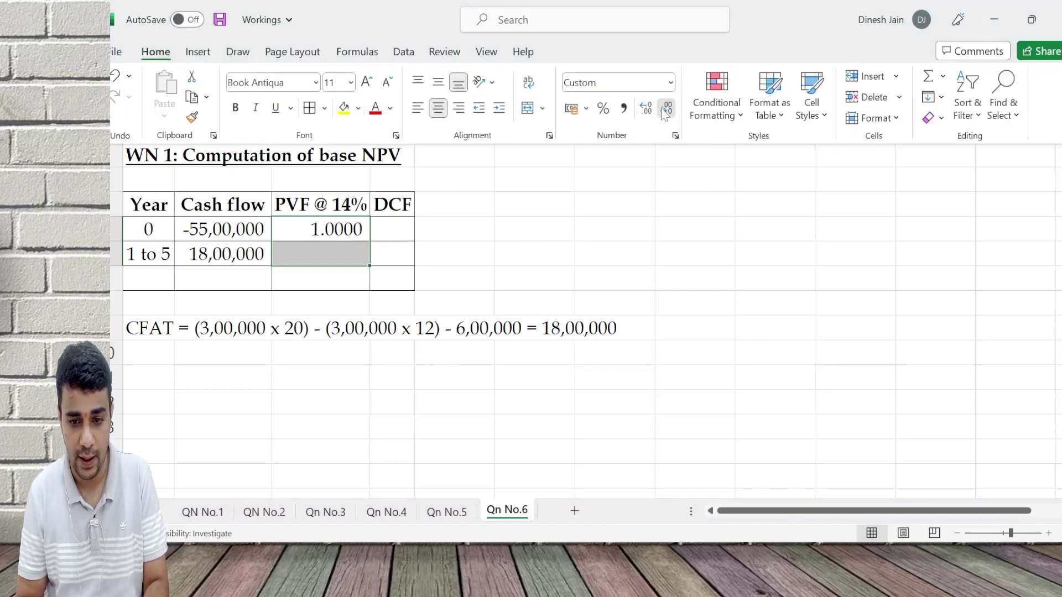
Step: Compute the first two 14% discount factors beside the table with =1/1.14 in H4 and =H4/1.14 in H5
left_click(691, 213)
type("=1/1")
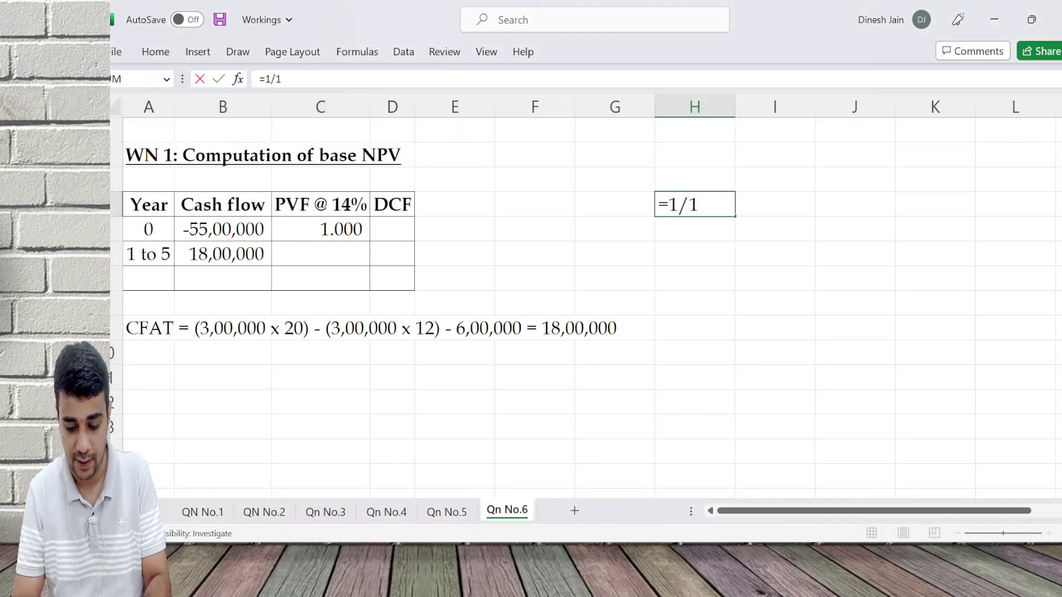
type(".14")
key("Return")
type("=")
left_click(691, 209)
type("/")
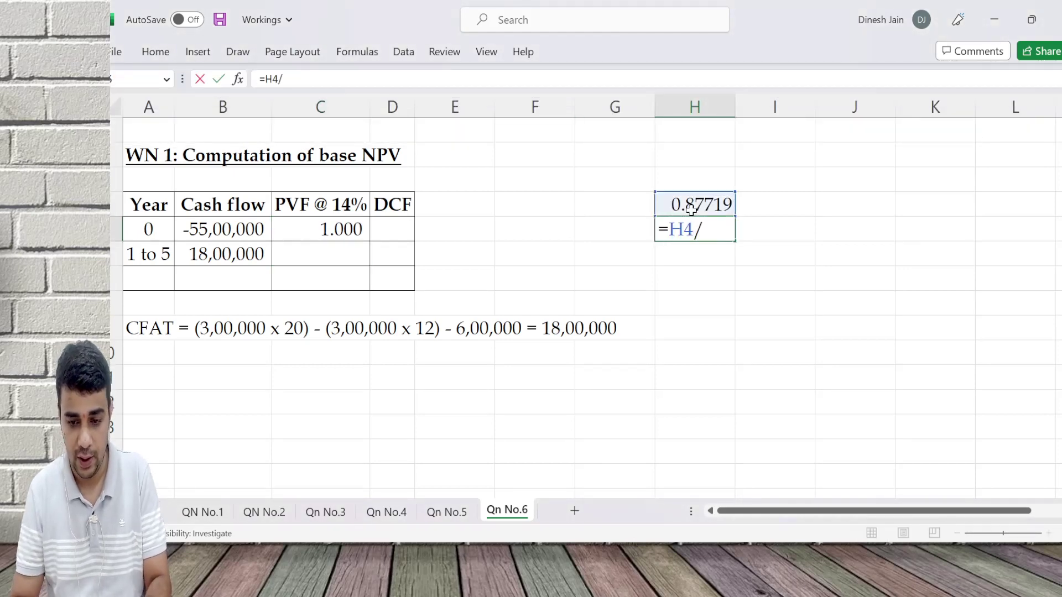
type("1.14")
key("Return")
Step: Fill the discount factor formula from H5 down through H8 to cover all five years
key("ctrl+d")
key("Down")
key("ctrl+d")
key("Down")
key("ctrl+d")
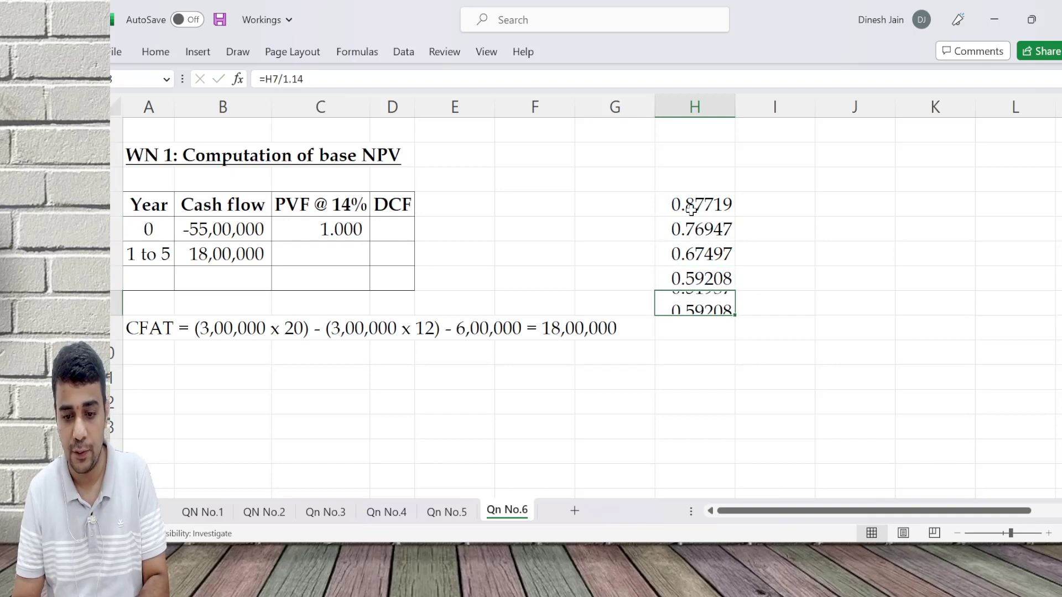
Step: Sum the five discount factors in H4:H8 by selecting them and enter 3.433 as the PVF for years 1 to 5
left_click(691, 209, "shift")
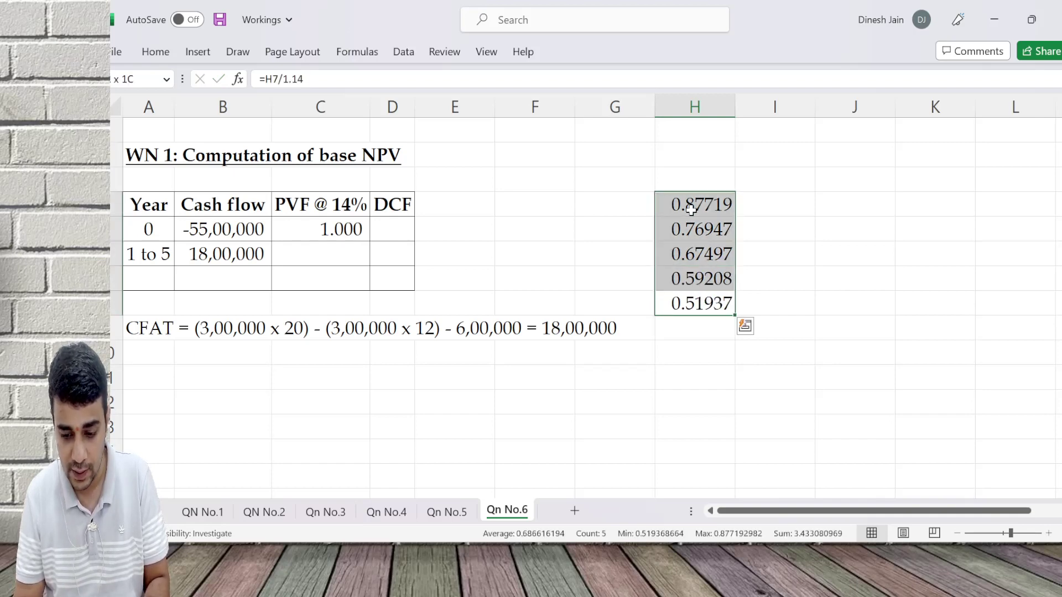
key("Left")
key("Left")
key("Left")
key("Up")
key("Up")
key("Left")
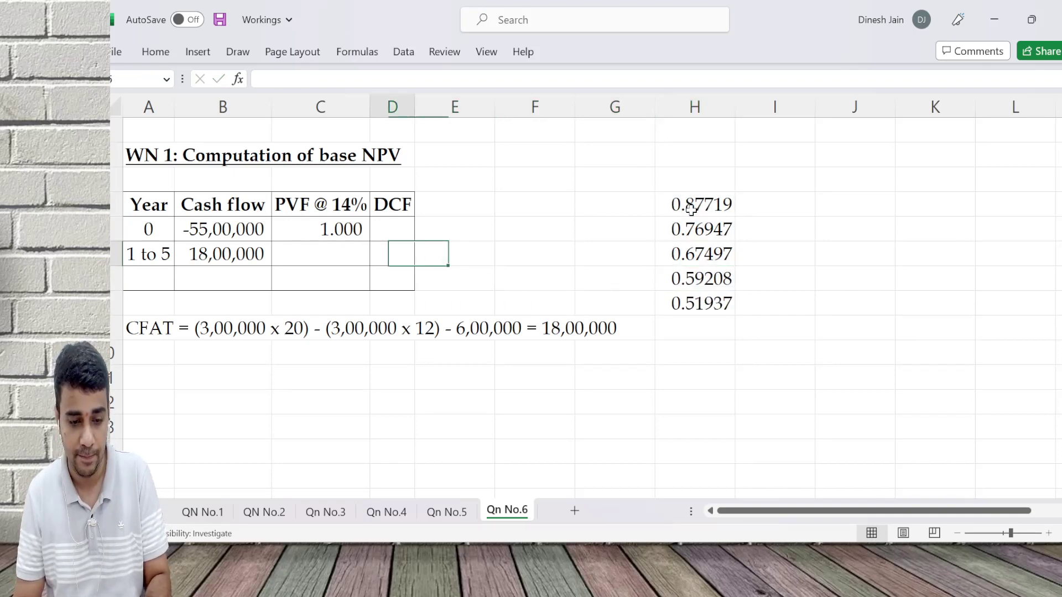
key("Left")
type("3.433")
key("Return")
Step: Compute the DCF in D5 with =ROUND(B5*C5,0) and copy the formula down to D6 for years 1 to 5
key("Right")
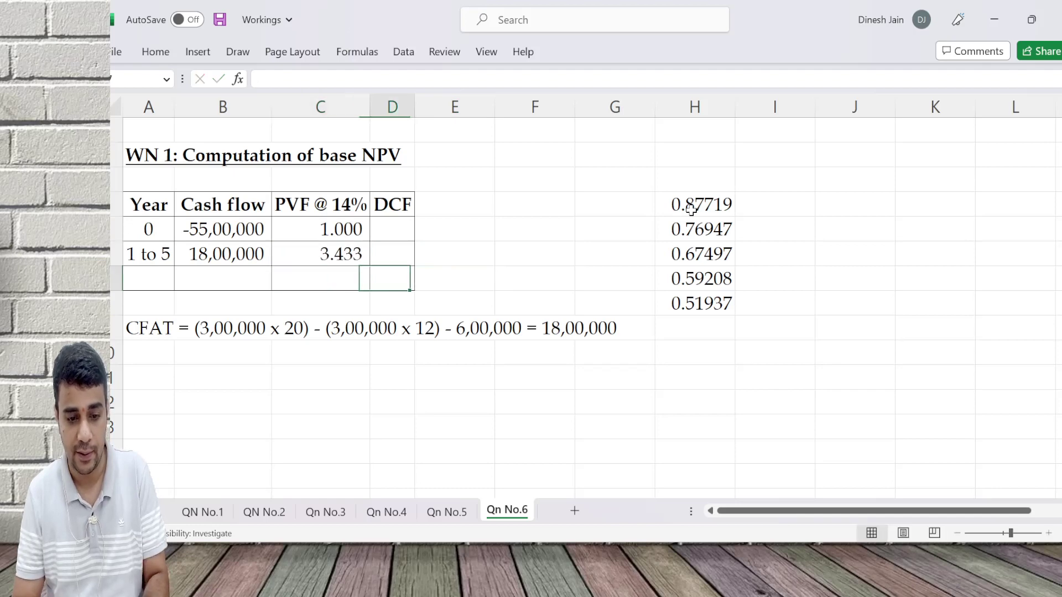
key("Up")
key("Up")
type("=round(")
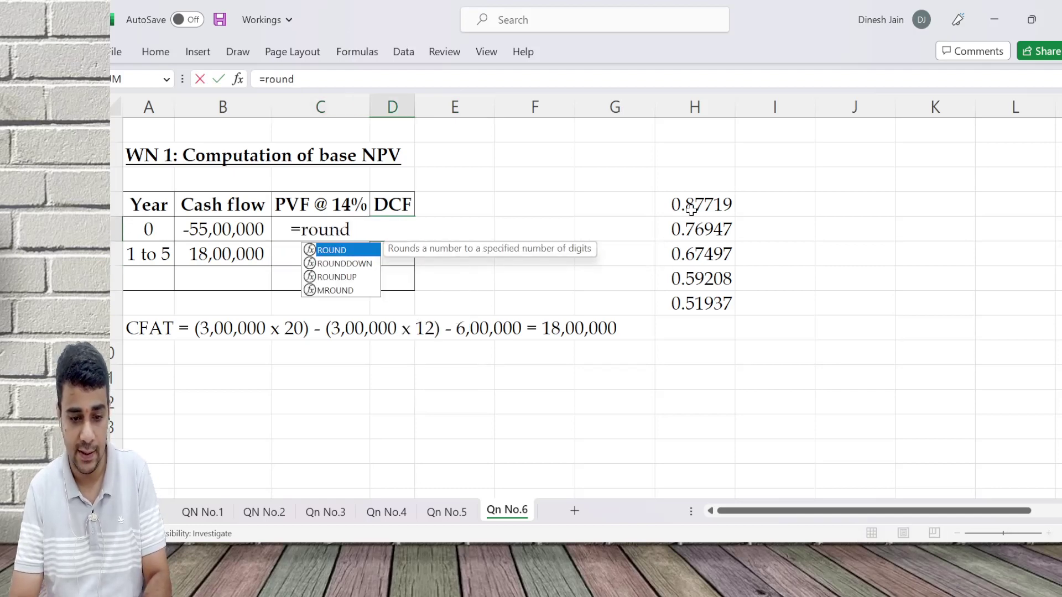
key("Left")
key("Left")
type("*")
key("Left")
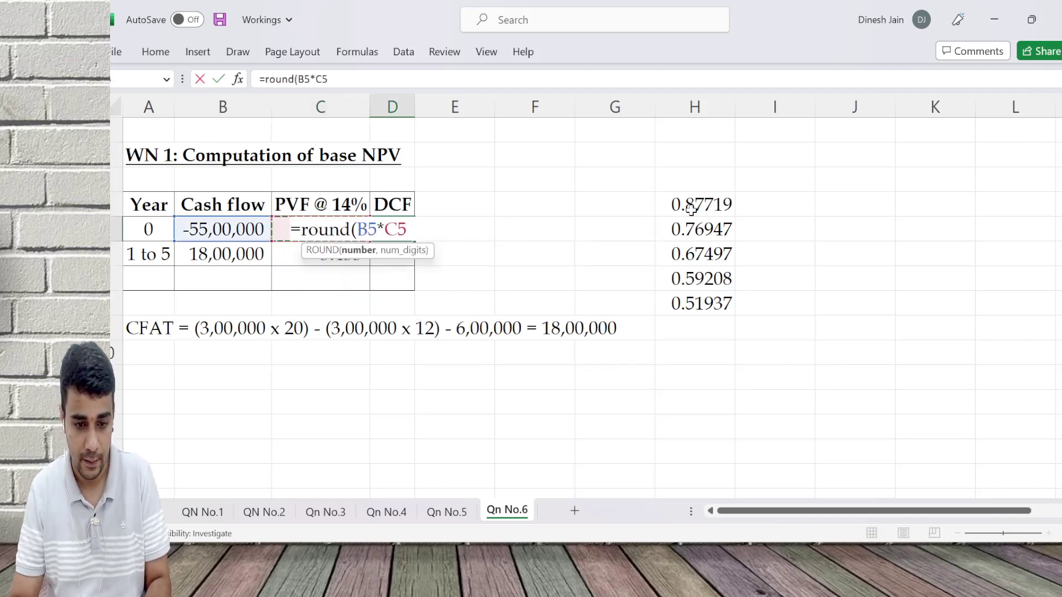
type(",0")
key("Return")
key("ctrl+d")
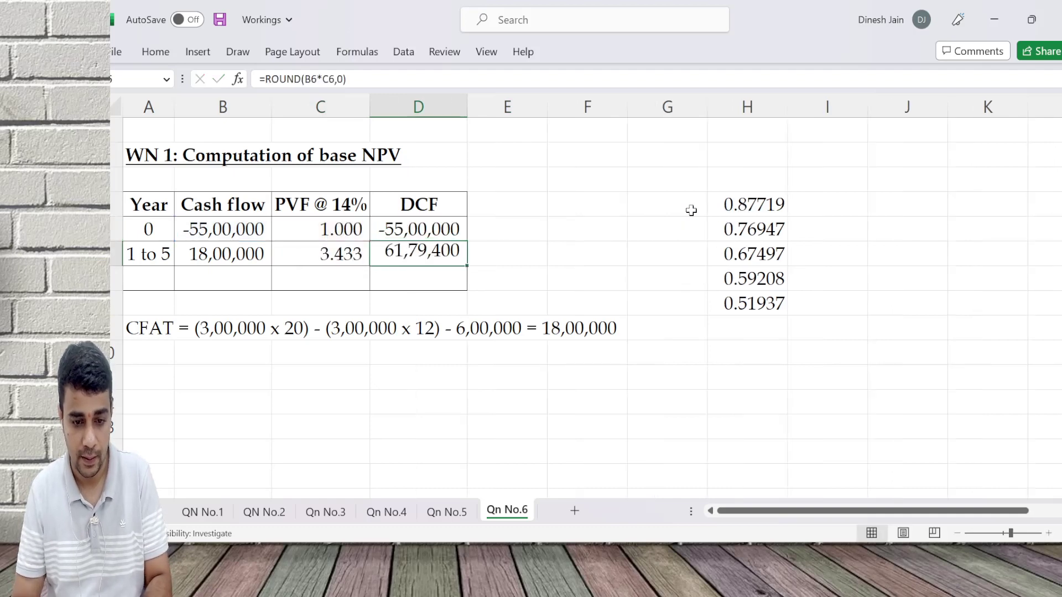
key("Down")
type("=")
key("Up")
key("Up")
type("+")
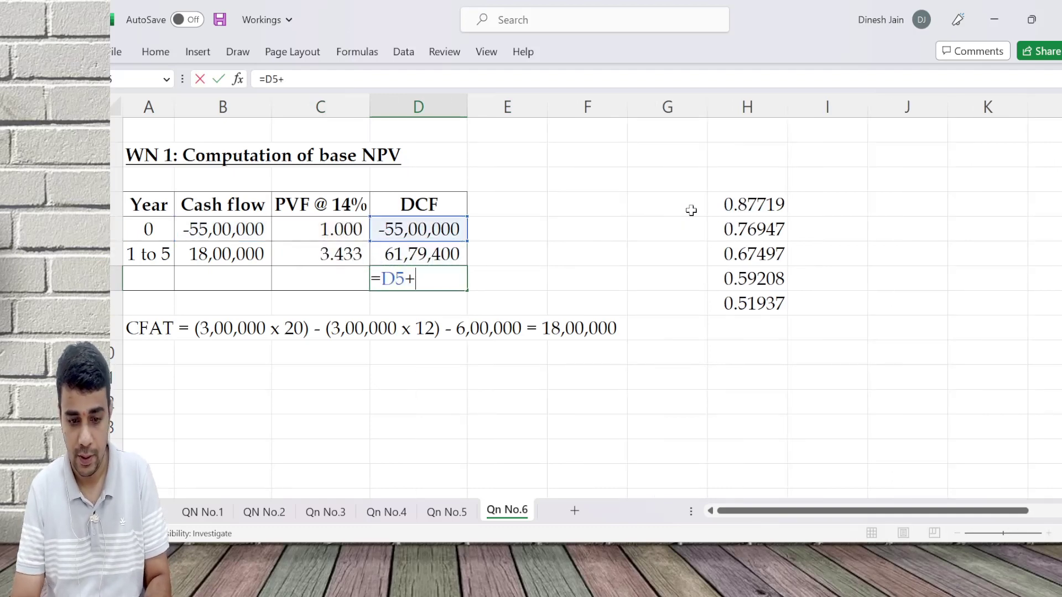
key("Up")
key("Up")
key("Return")
key("Up")
Step: Total the two DCF values in D7 by adding D5 and D6
type("=")
key("Up")
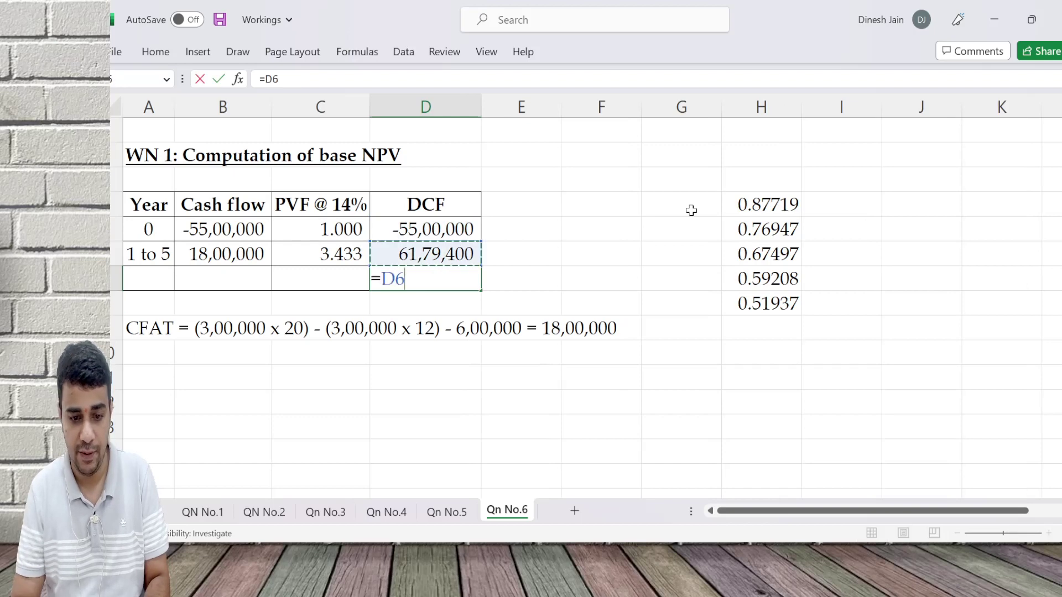
key("Up")
type("+")
key("Up")
key("Return")
Step: Merge and center A7:C7 in the total row and label the merged cell "Base NPV"
key("Up")
key("Left")
key("Left")
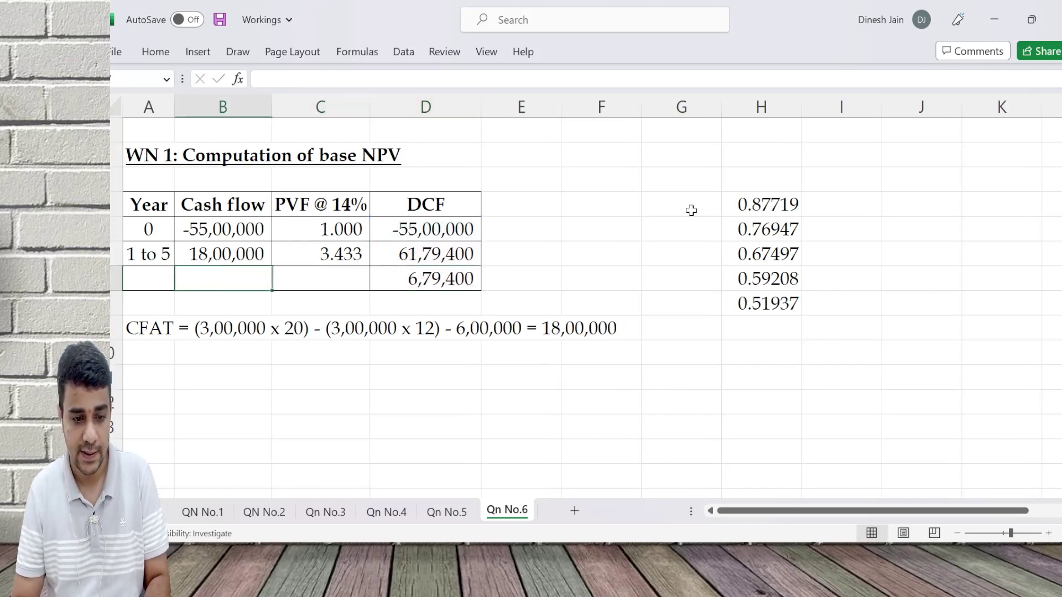
key("Left")
key("shift+Right")
key("shift+Right")
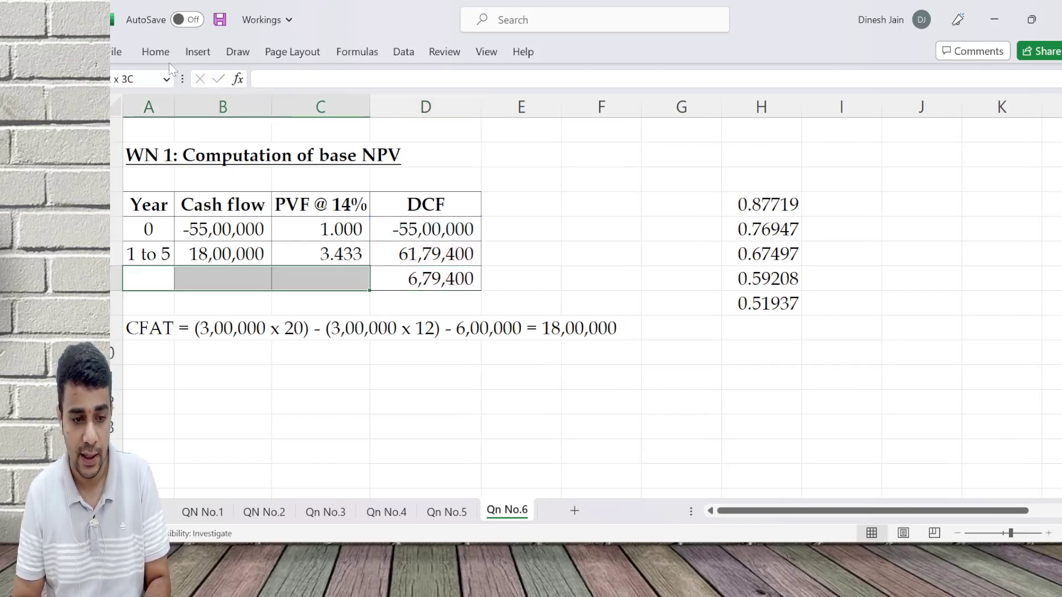
left_click(156, 51)
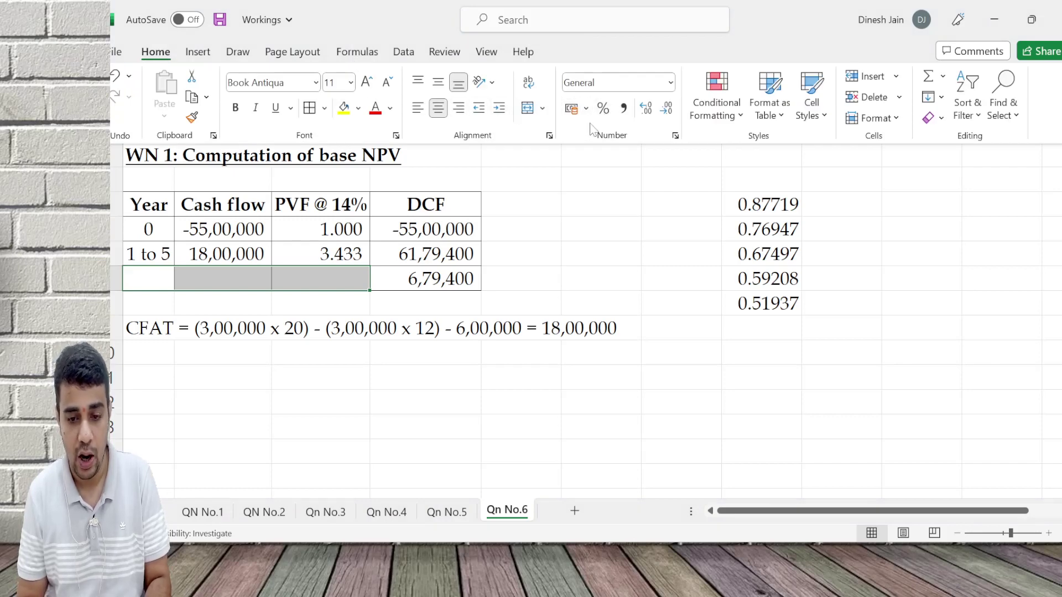
left_click(527, 108)
left_click(281, 289)
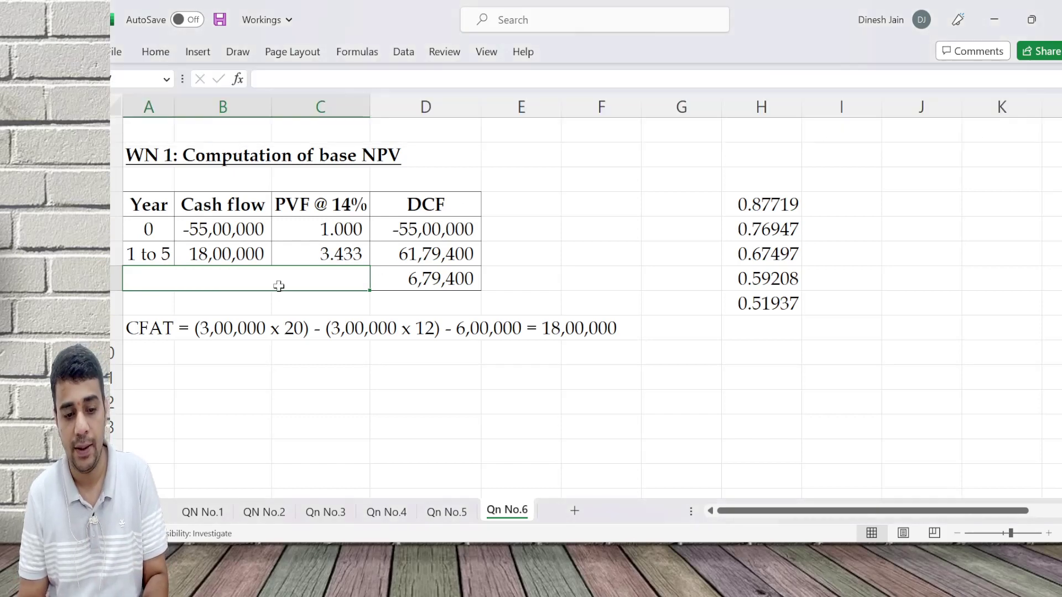
type("Base NPV")
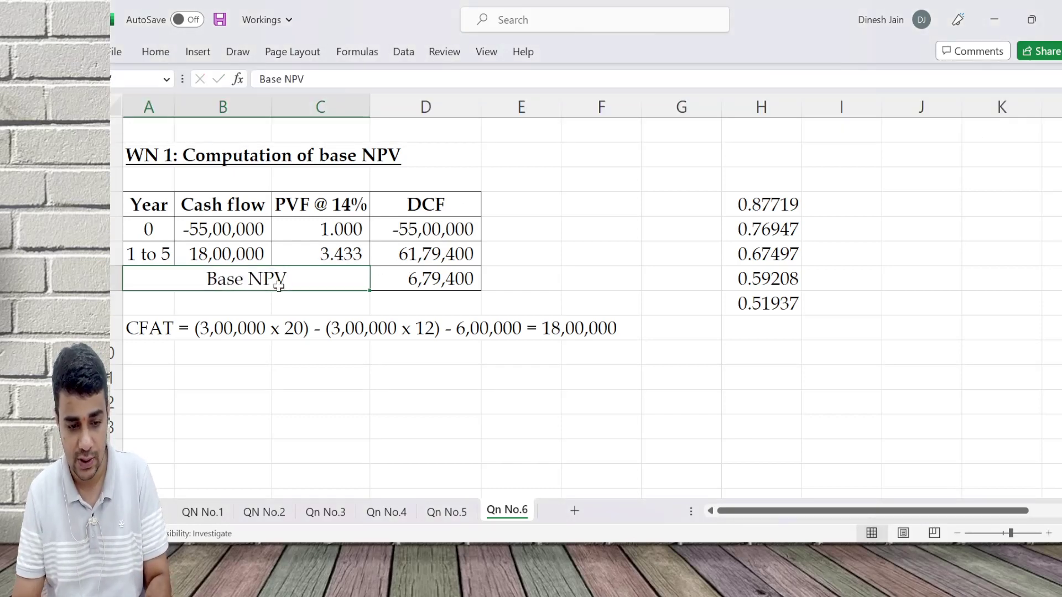
Step: Make the Base NPV label and its total in the last table row bold
key("shift+Right")
key("ctrl+b")
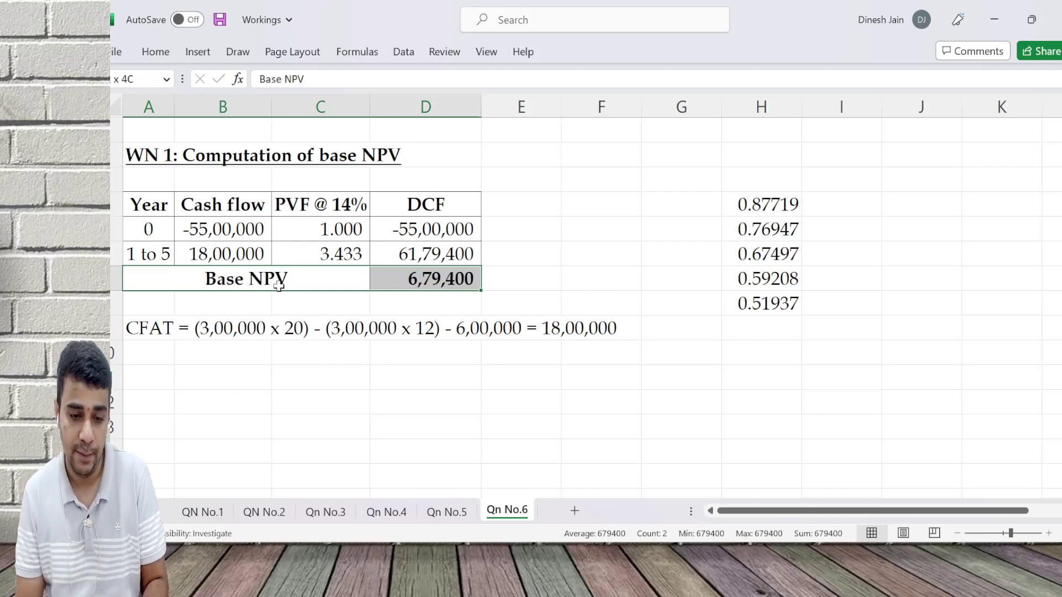
left_click(279, 286)
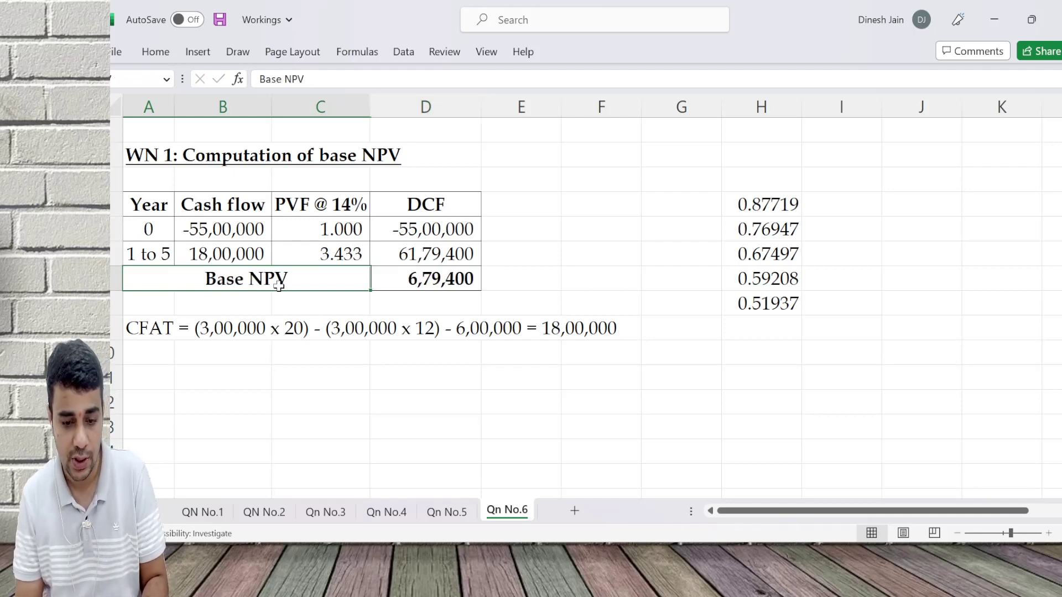
Step: Check the sensitivity requirement in the Xodo PDF and enter "WN 2: Sensitivity analysis with 10% decrease in selling price:" in A11 of the Excel sheet
key("alt+Tab")
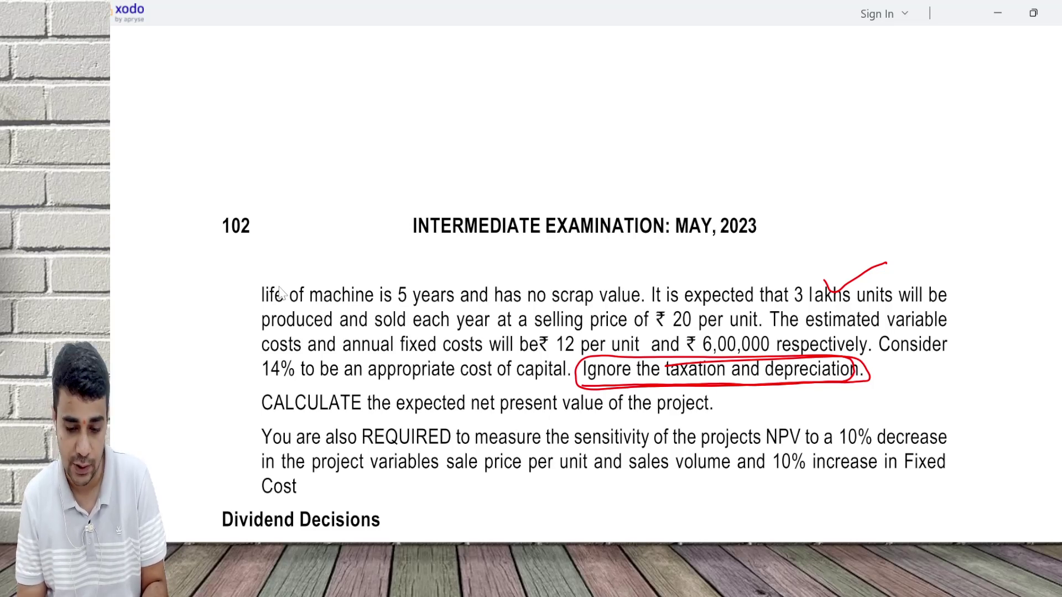
key("alt+Tab")
key("Down")
key("Down")
key("Down")
key("Down")
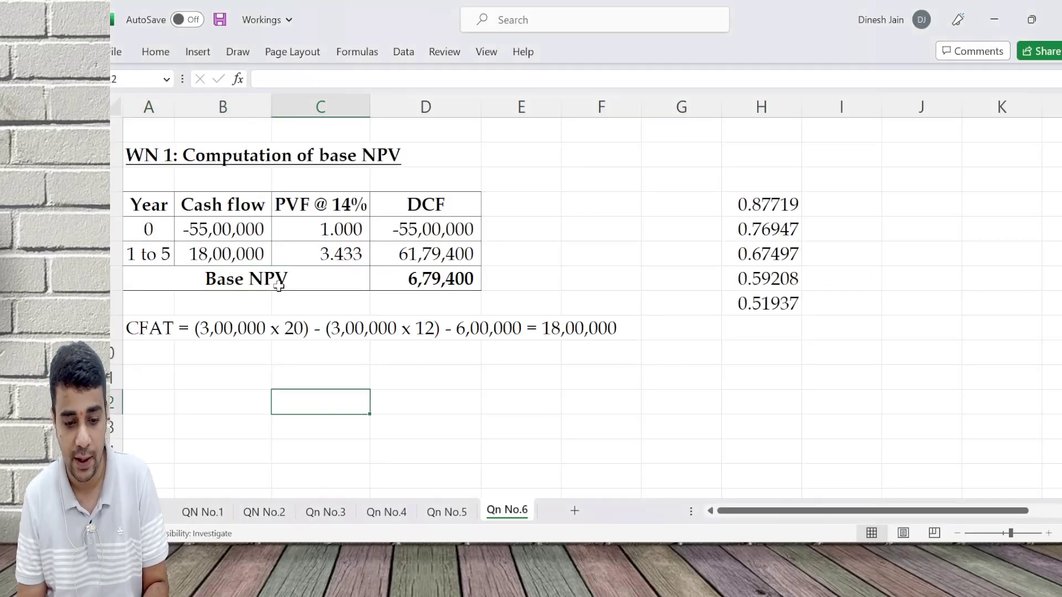
key("Down")
key("Down")
key("Down")
key("Left")
key("Left")
key("Up")
key("Up")
key("Up")
key("Up")
key("Up")
key("Up")
key("Down")
key("Down")
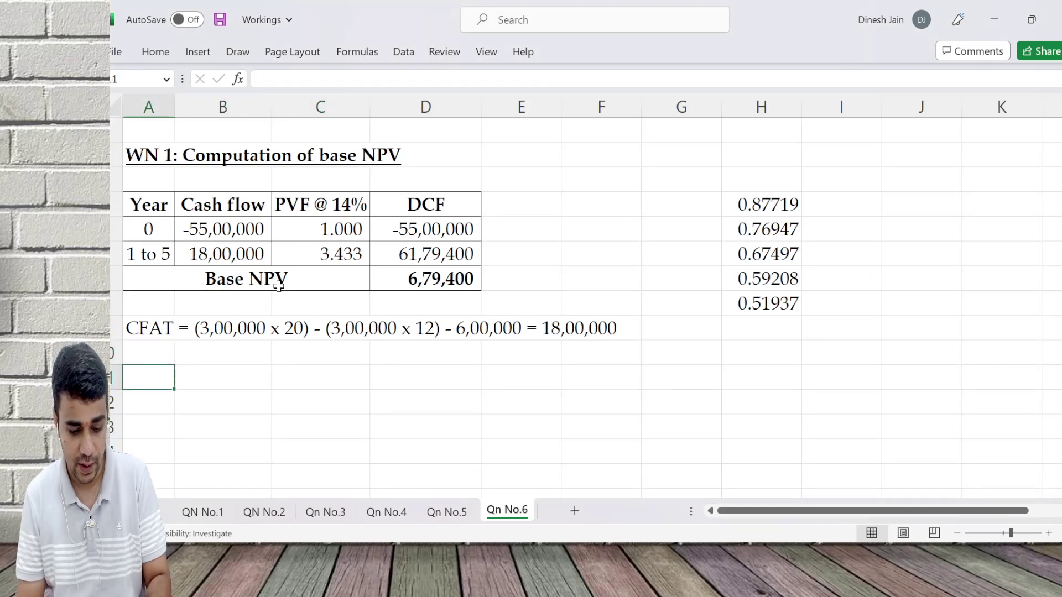
type("WN 2:")
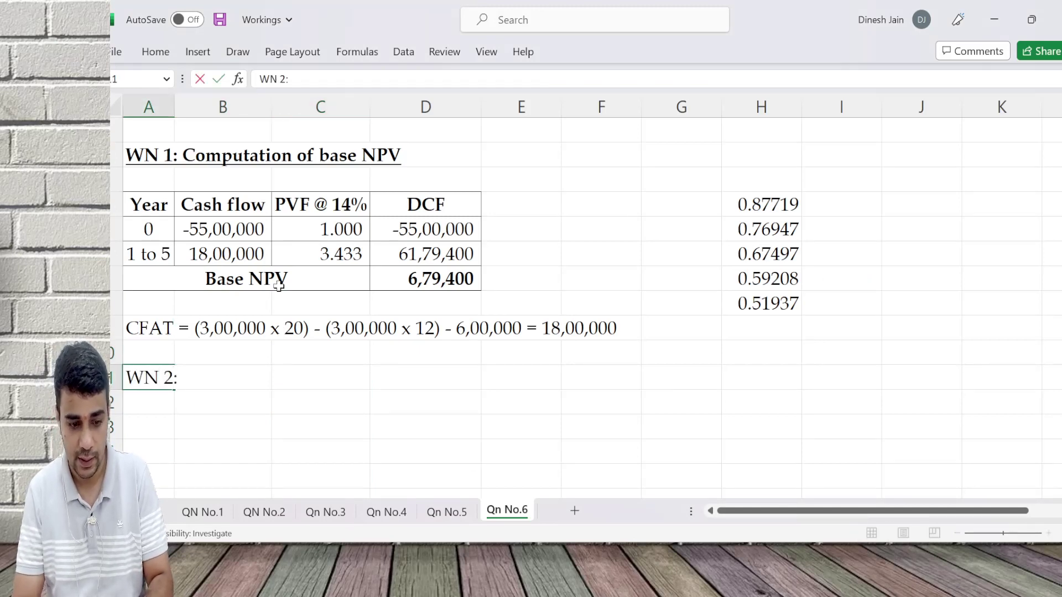
type(" Sensitivity")
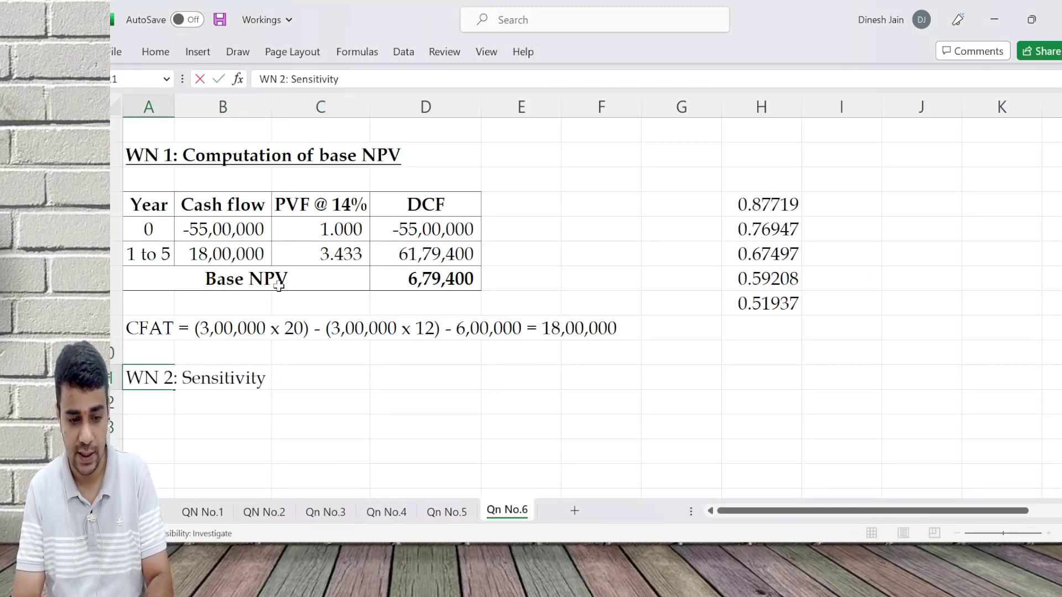
type(" analysis wi")
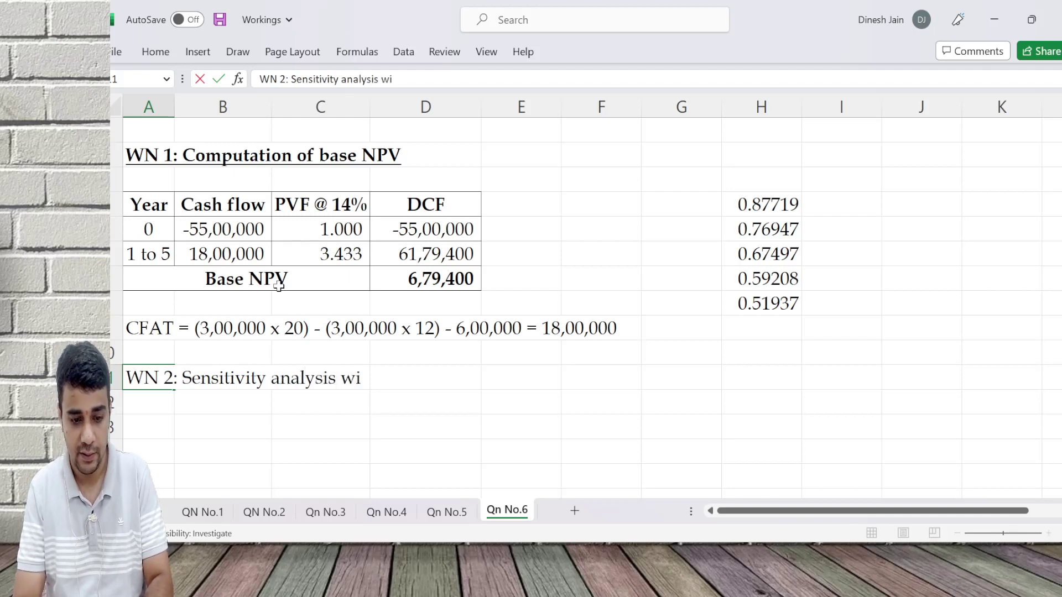
type("th 10% de")
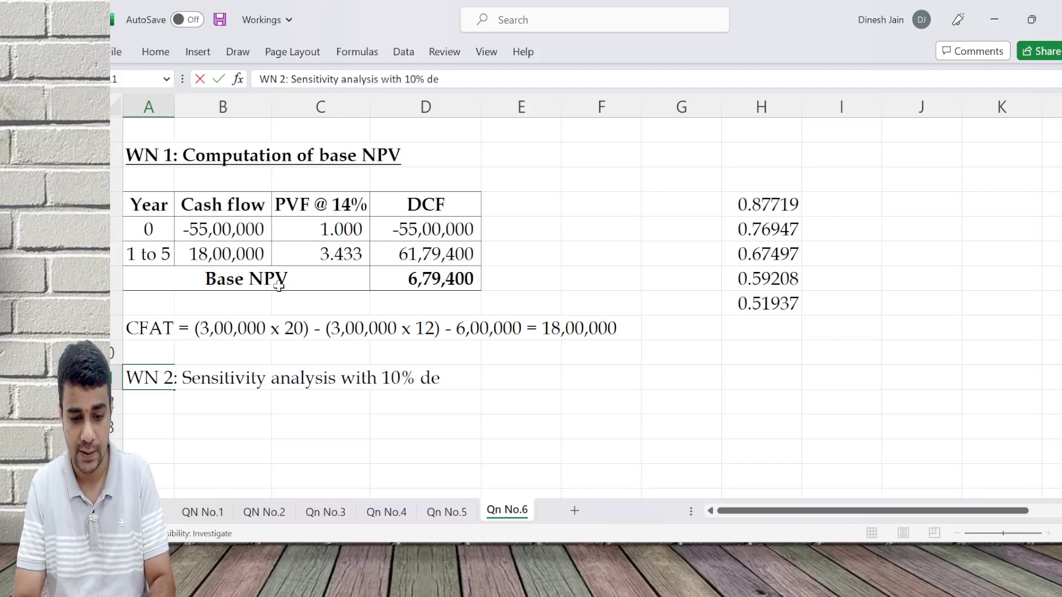
type("crease in s")
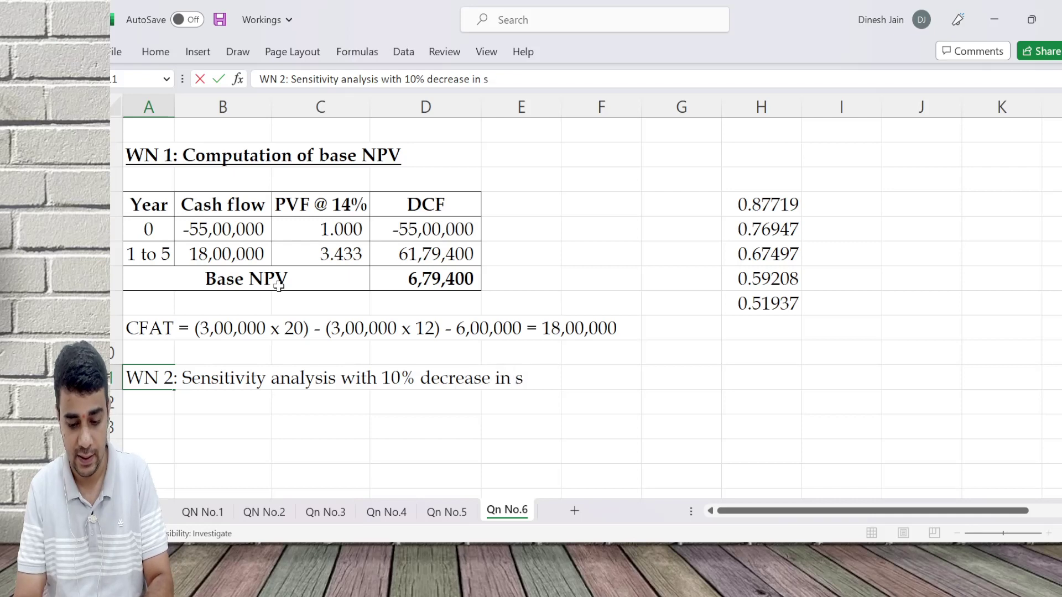
type("elling price:")
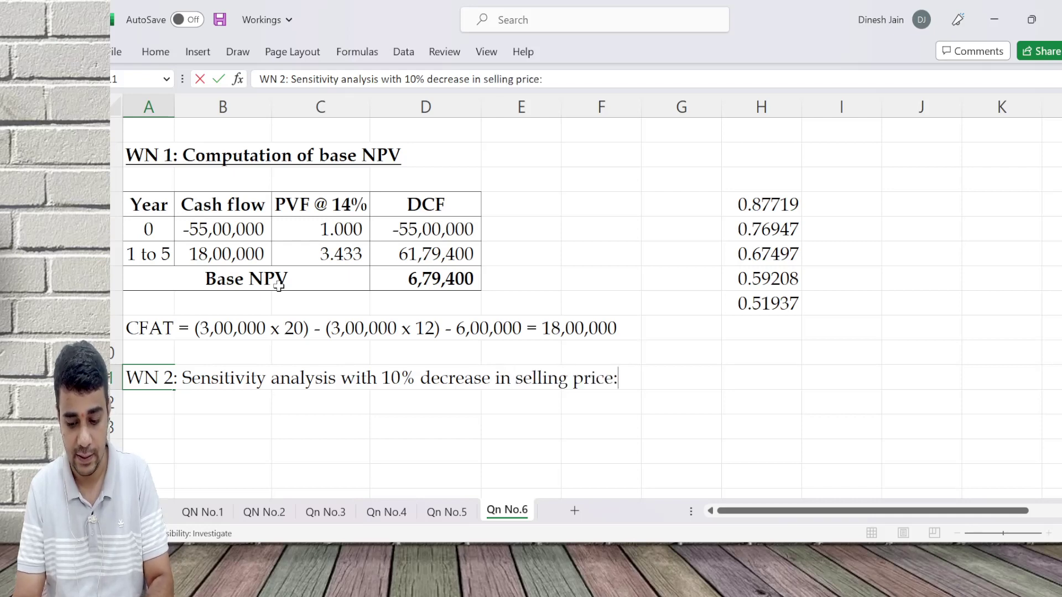
Step: Make the WN 2 heading in A11 bold and underlined
key("Return")
key("Up")
key("ctrl+b")
key("ctrl+u")
key("Down")
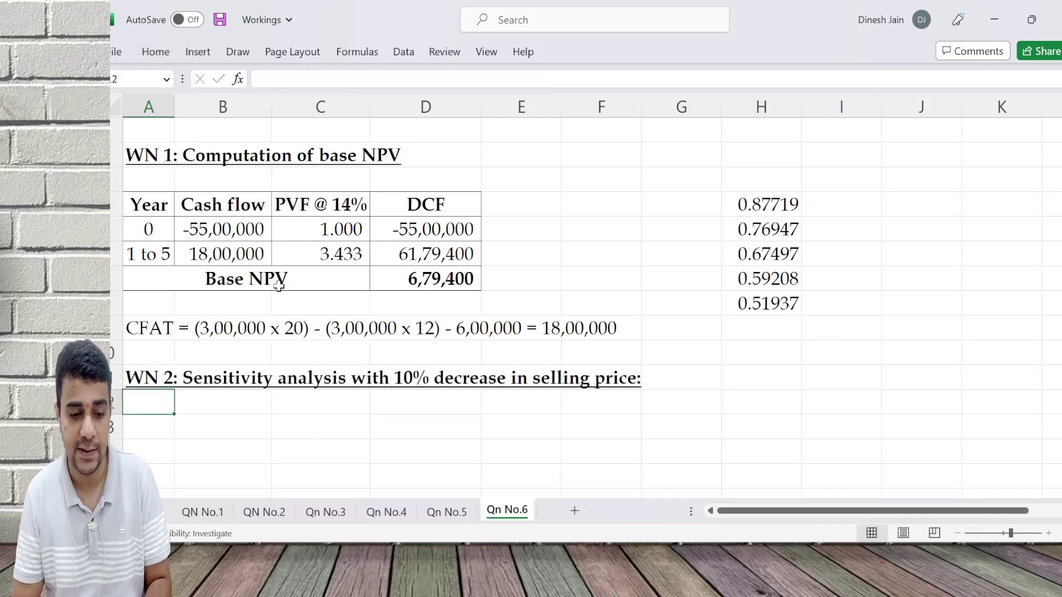
Step: Copy the base NPV table together with its CFAT working, range A4:F9
scroll(278, 285, "down", 2)
key("Up")
key("Up")
key("Up")
key("Up")
key("Up")
key("Up")
key("Up")
key("Up")
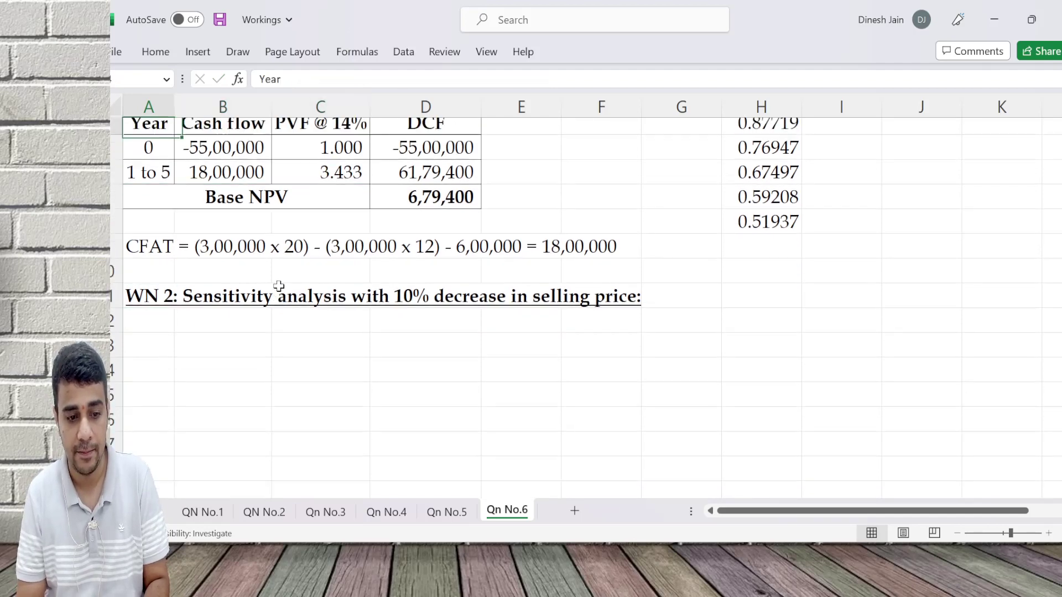
key("shift+Right")
key("shift+Right")
key("shift+Right")
key("shift+Down")
key("shift+Down")
key("shift+Down")
key("shift+Down")
key("shift+Down")
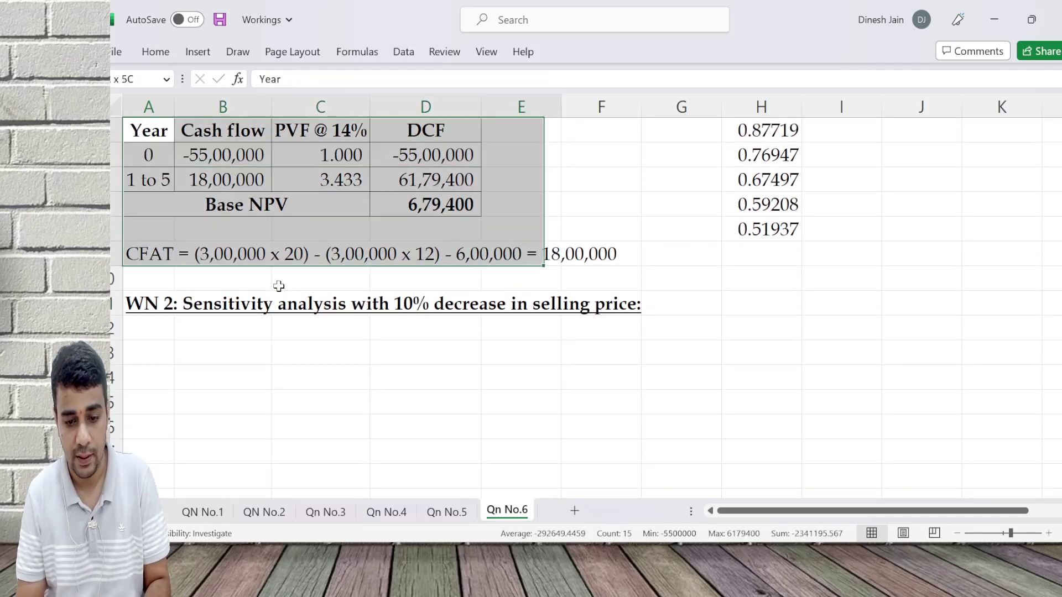
key("shift+Right")
key("ctrl+c")
Step: Paste the copied block at A13 below the WN 2 heading and clear the year 1 to 5 cash flow in B15
key("Down")
key("Down")
key("Down")
key("Down")
key("Down")
key("Down")
key("Down")
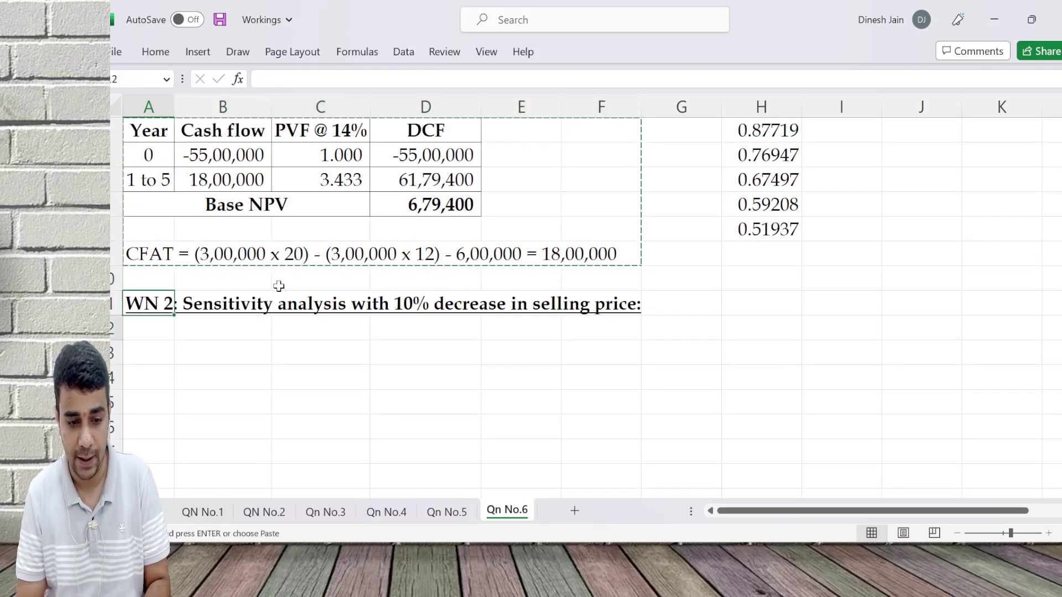
key("Down")
key("Down")
key("Down")
key("Down")
key("Down")
key("Down")
key("Down")
scroll(279, 285, "down", 1)
key("Up")
key("Up")
key("Up")
key("Up")
key("Up")
key("Up")
key("Up")
key("Down")
key("Down")
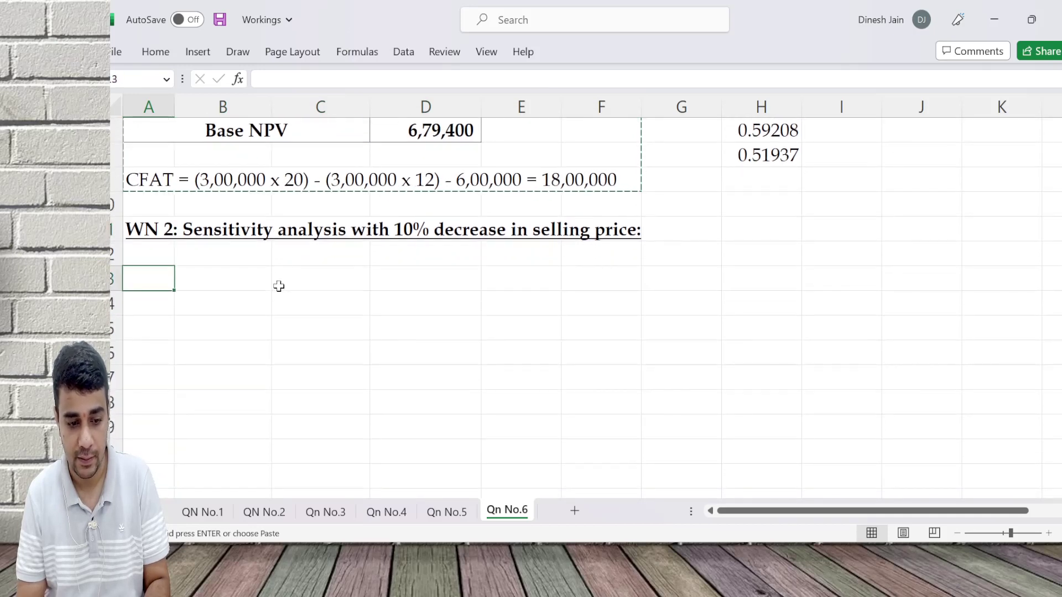
key("Return")
key("Down")
key("Down")
key("Right")
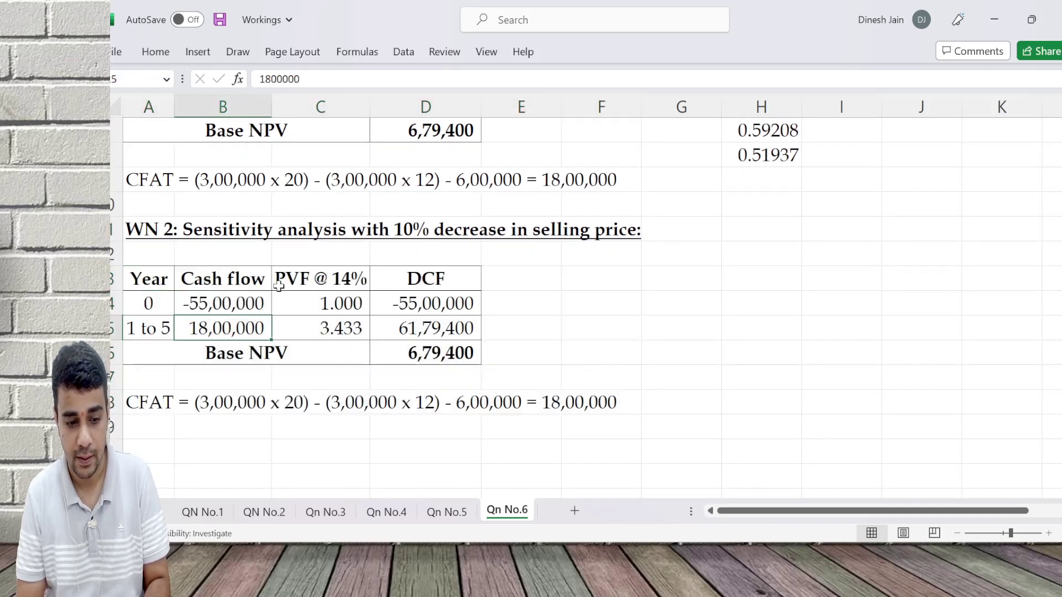
key("Delete")
Step: Change the selling price in the WN 2 CFAT working in A18 to 18
key("Down")
key("Down")
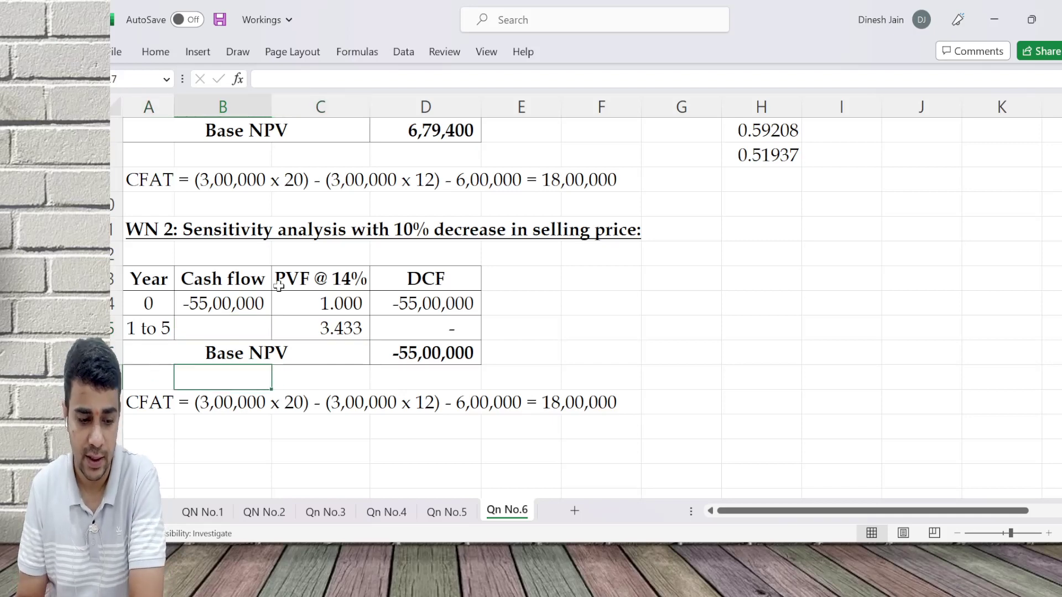
key("Down")
key("Left")
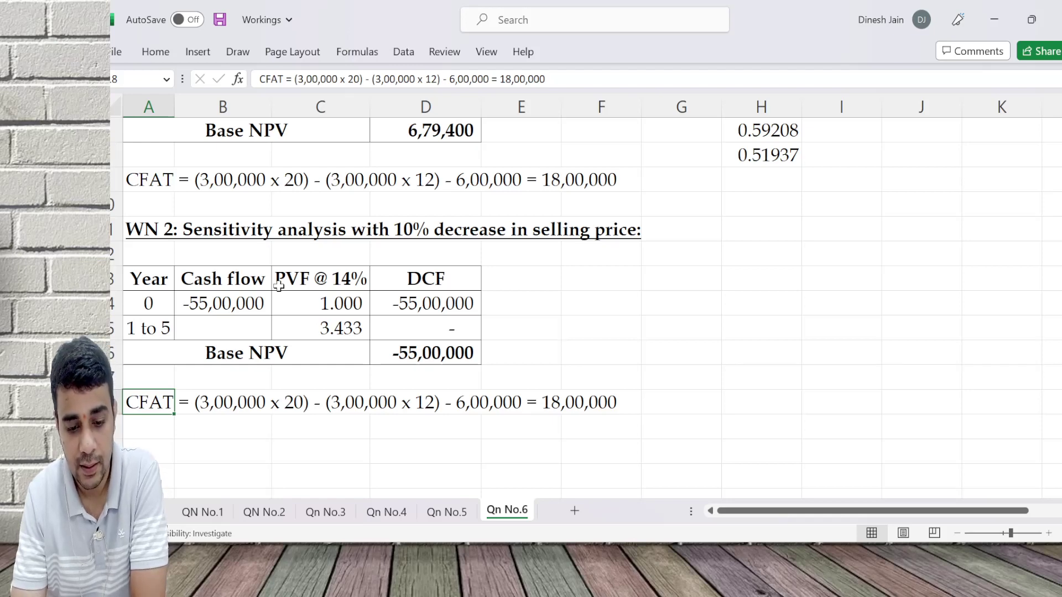
key("F2")
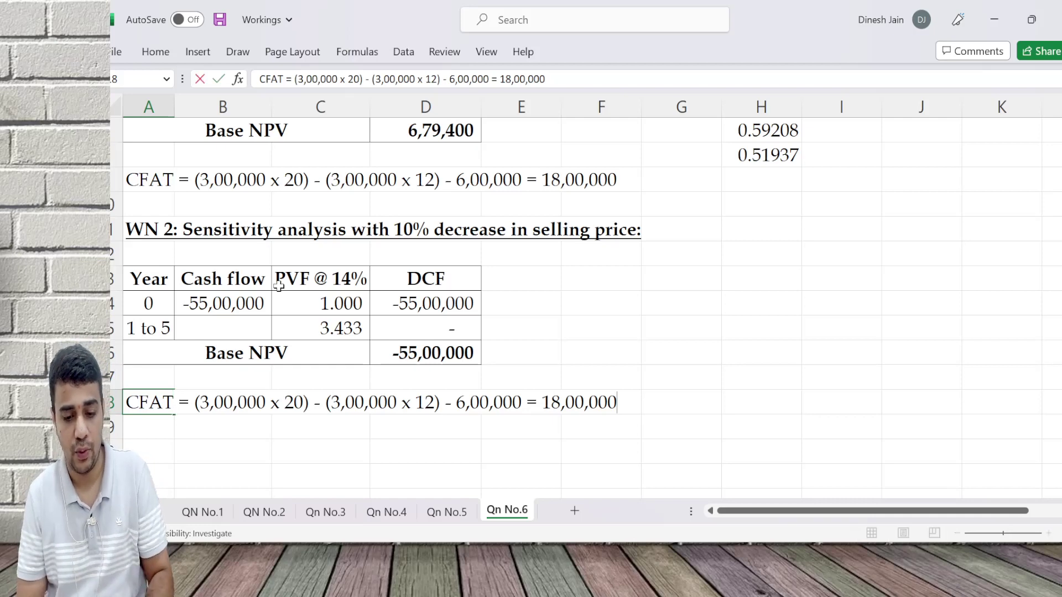
key("Left")
key("Left")
key("Left")
key("Left")
key("Left")
key("Left")
key("Left")
key("Left")
key("Left")
key("Left")
key("Left")
key("Left")
key("Left")
key("Left")
key("Left")
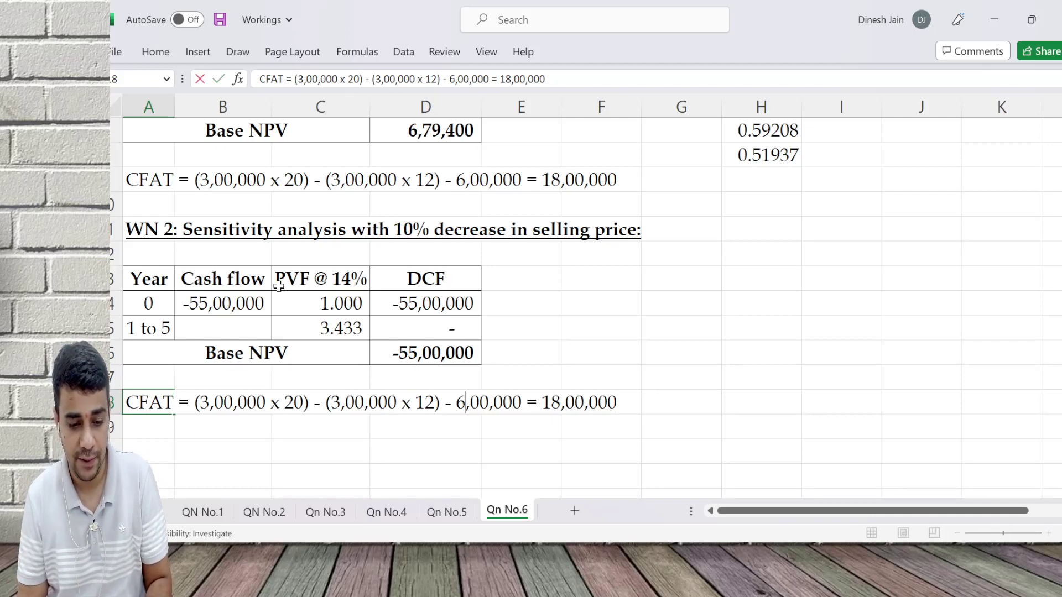
key("Left")
key("Left")
key("Left")
key("Left")
key("Left")
key("Left")
key("Left")
key("Left")
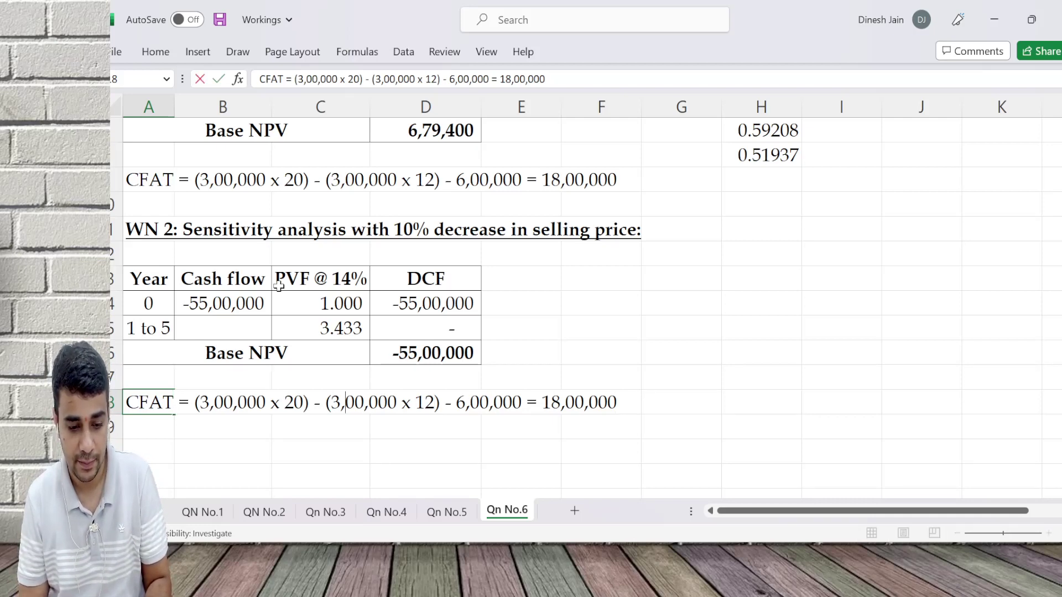
key("Left")
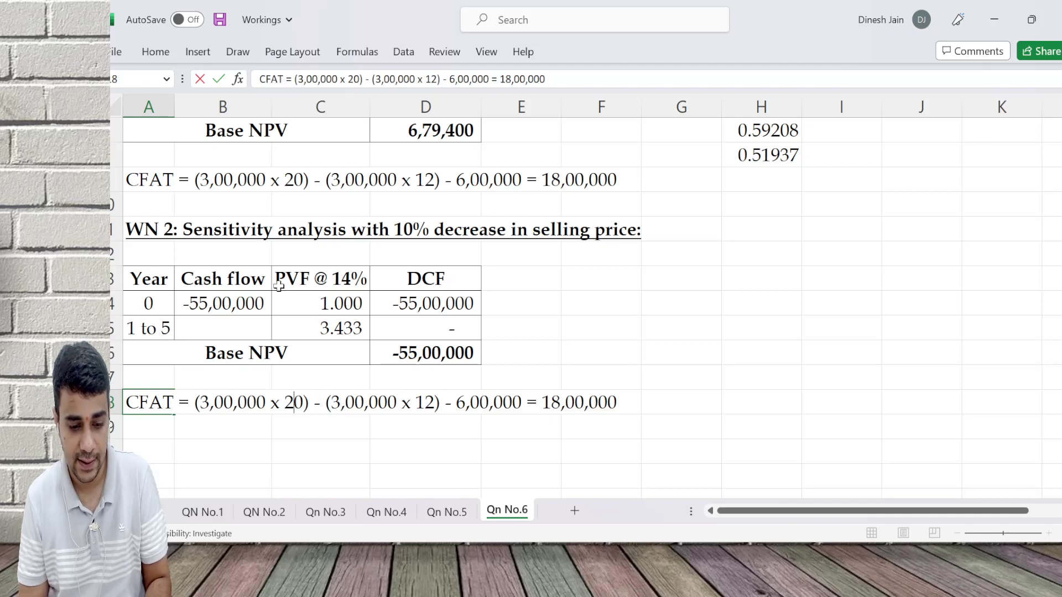
key("Right")
key("shift+Left")
key("shift+Left")
type("18")
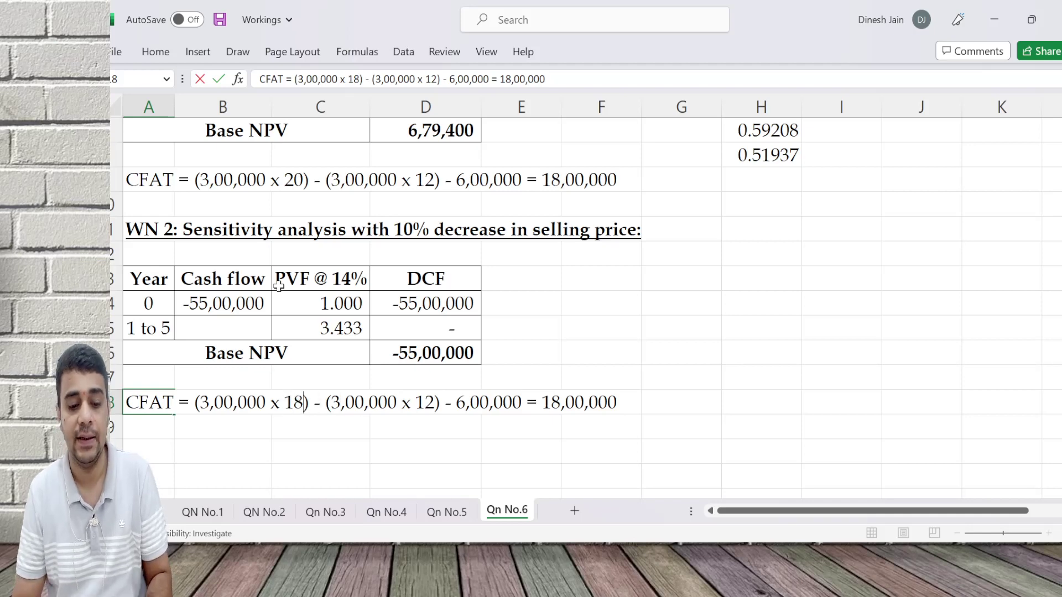
Step: Replace the result at the end of the WN 2 CFAT working with 12,00,000
key("Right")
key("Right")
key("Right")
key("Right")
key("Right")
key("Right")
key("Right")
key("Right")
key("Right")
key("Right")
key("Right")
key("Right")
key("Right")
key("Right")
key("Right")
key("Right")
key("Right")
key("Right")
key("Right")
key("Right")
key("End")
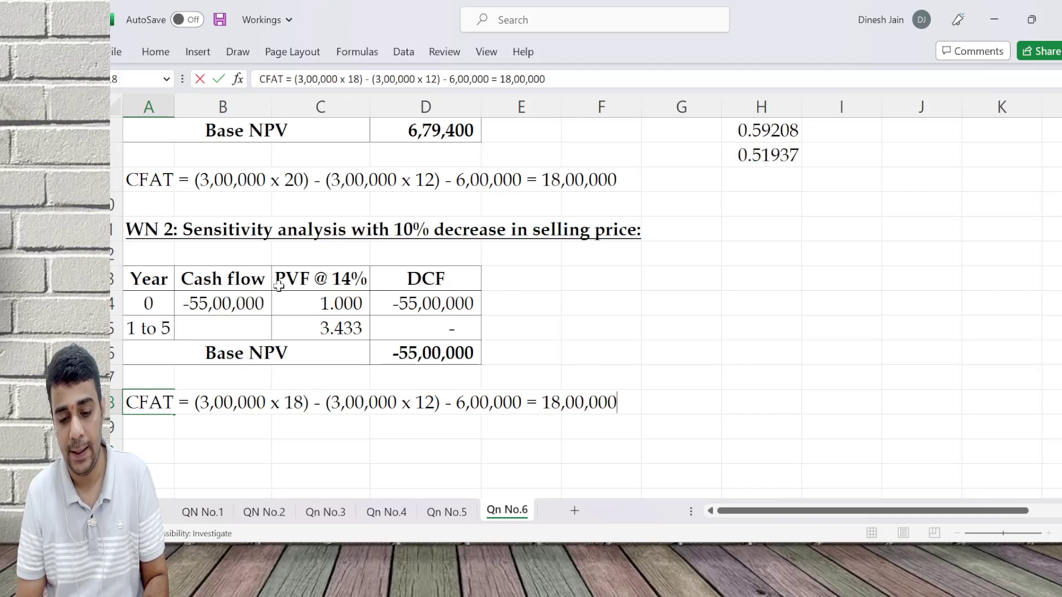
key("shift+Left")
key("shift+Left")
key("shift+Left")
key("shift+Left")
key("shift+Left")
key("shift+Left")
key("shift+Left")
key("shift+Left")
key("shift+Left")
key("BackSpace")
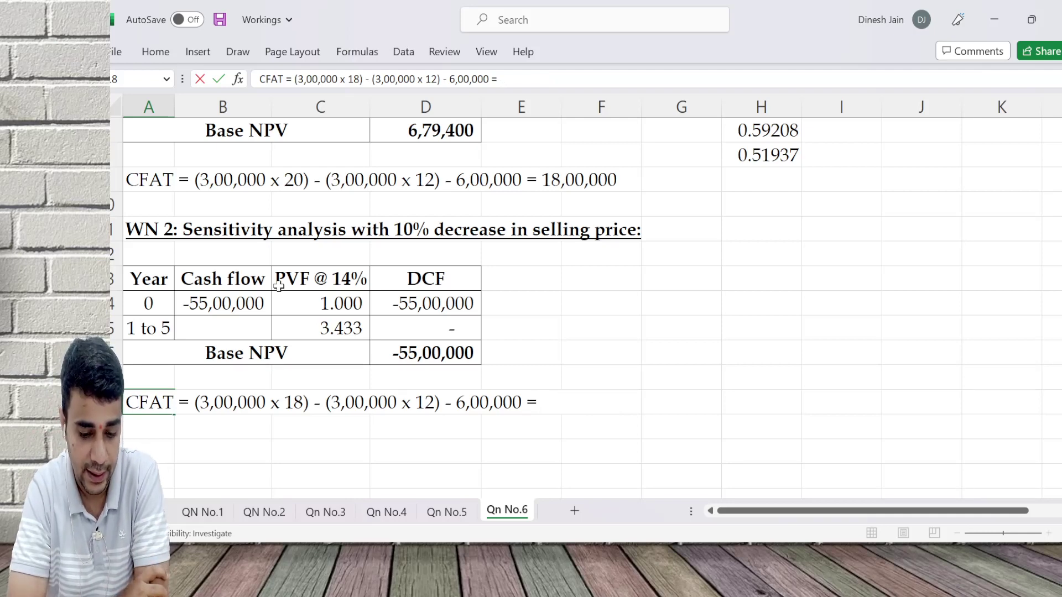
type("1")
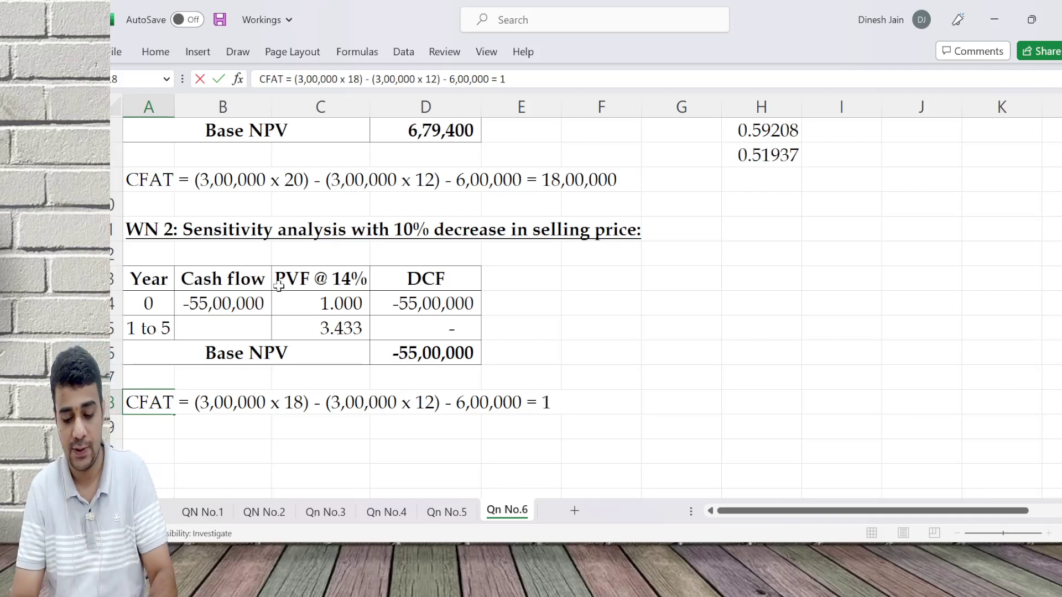
type("2,00,000")
key("Return")
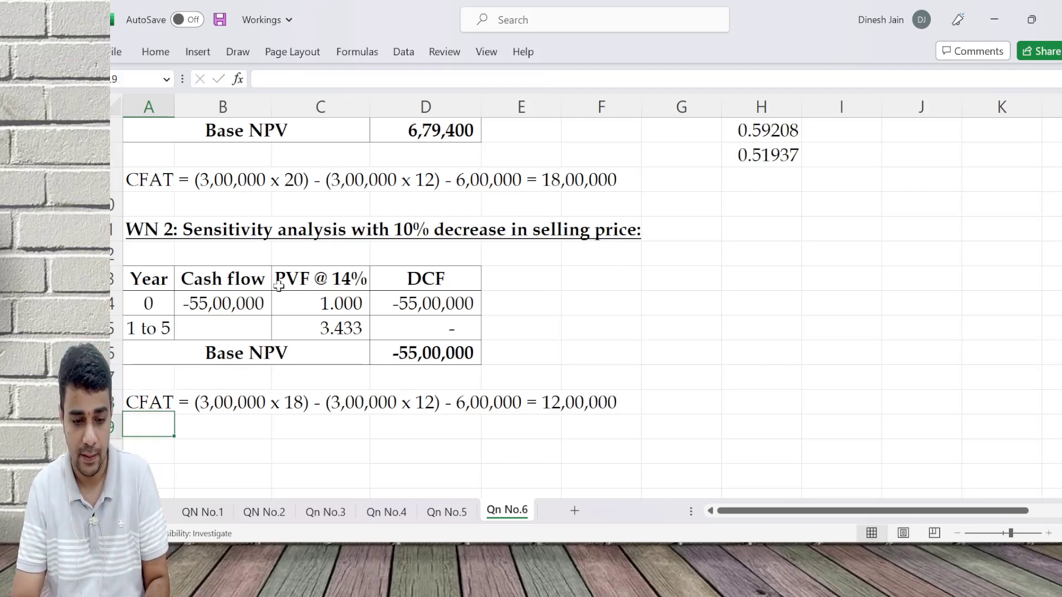
Step: Insert two blank rows at row 17, between the WN 2 table and its CFAT working
key("Up")
key("Up")
key("ctrl+F1")
key("r")
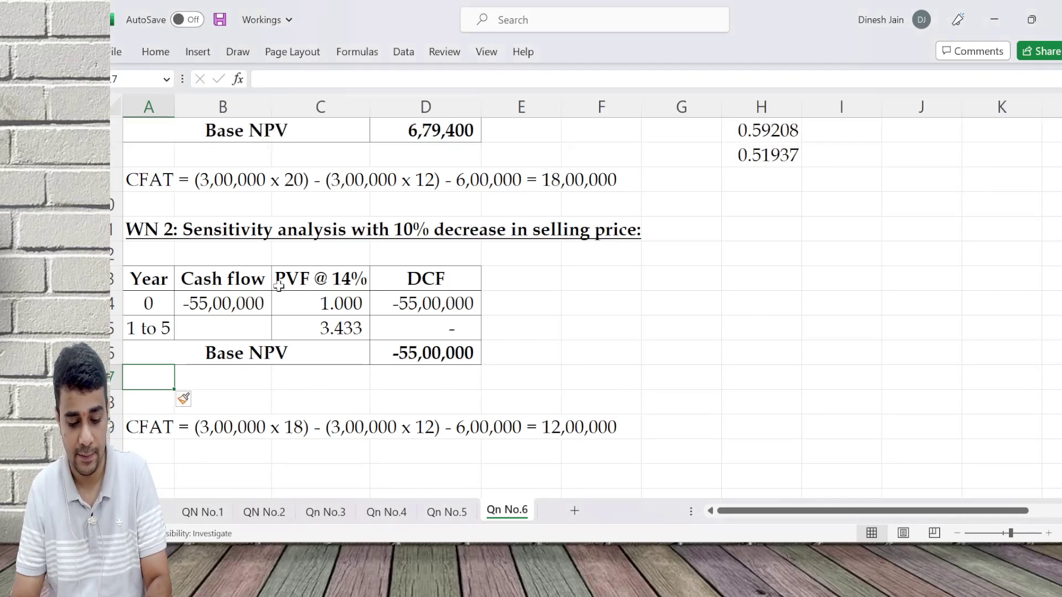
key("F4")
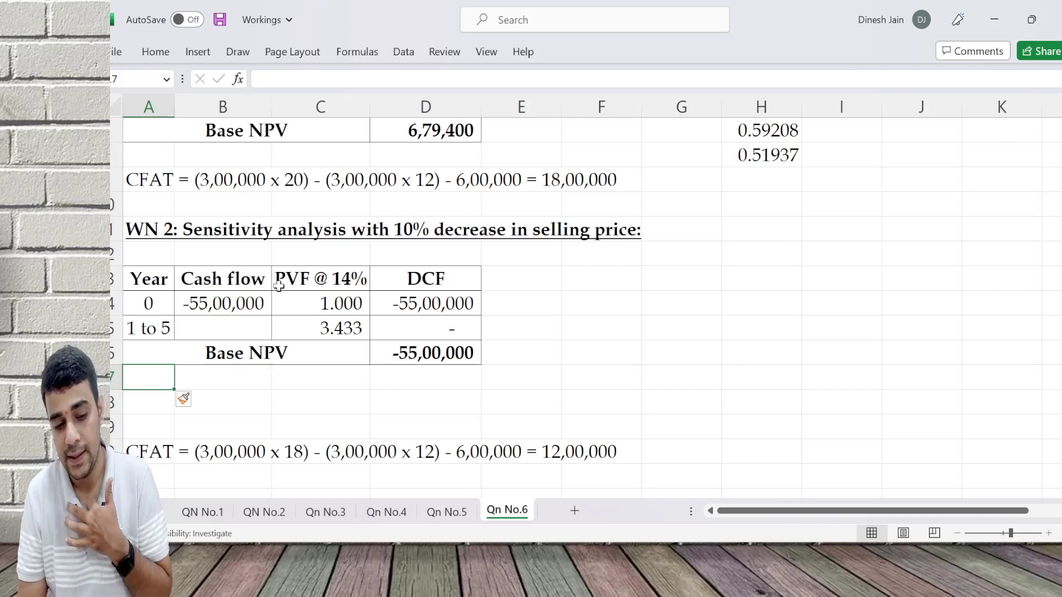
Step: Enter 1800000 as the year 1 to 5 cash flow in B15 of the WN 2 table
key("Up")
key("Up")
key("Right")
type("18,00,")
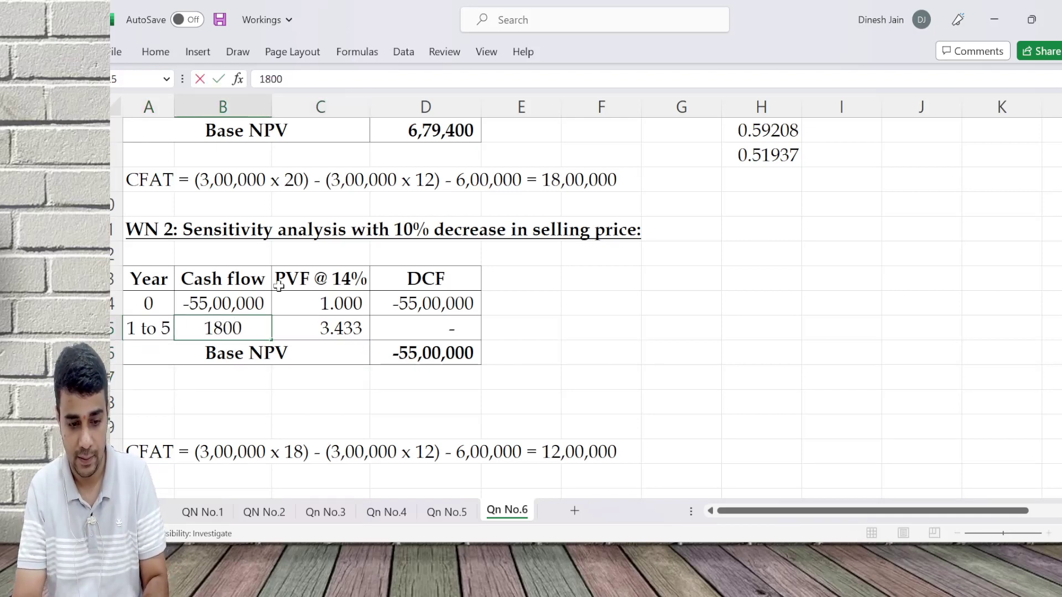
type("000")
key("Return")
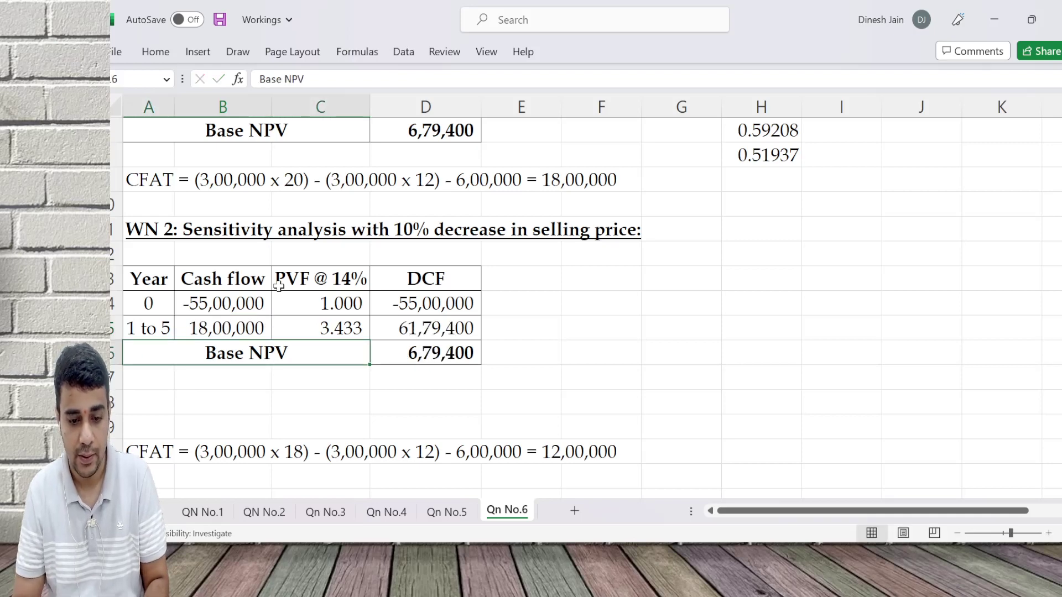
Step: Set the year 1 to 5 cash flow in B15 to 1200000 and relabel the WN 2 total row "Revised NPV"
key("Up")
key("Right")
type("1200000")
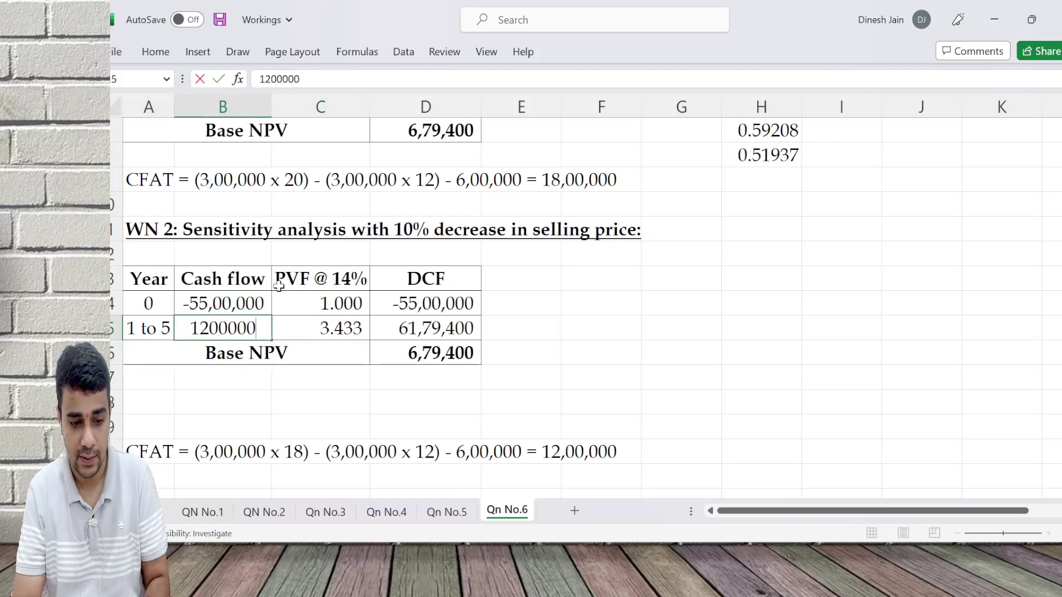
key("Return")
type("Revis")
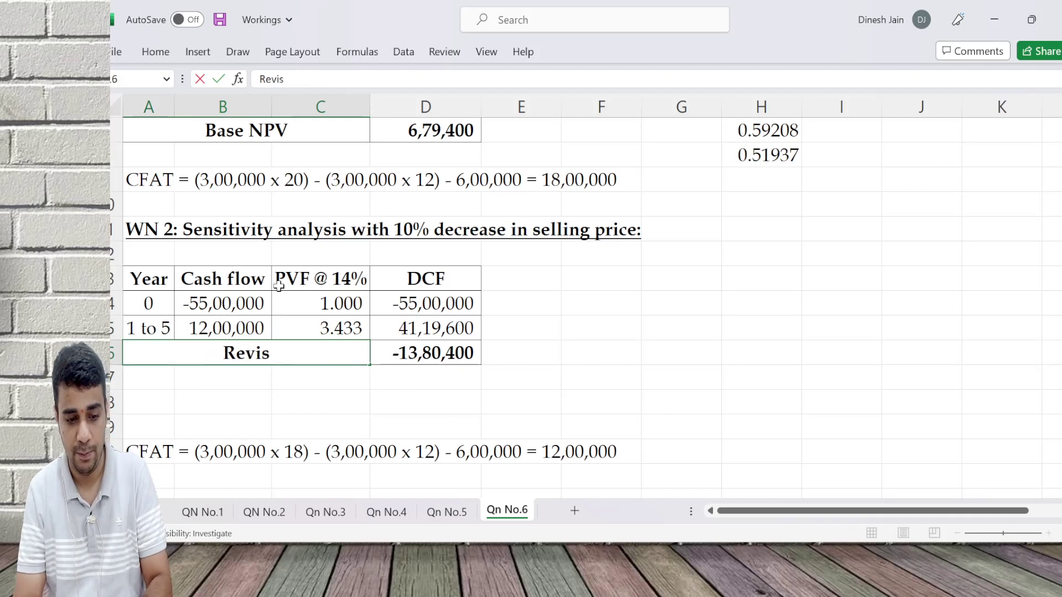
type("ed NPV")
key("Return")
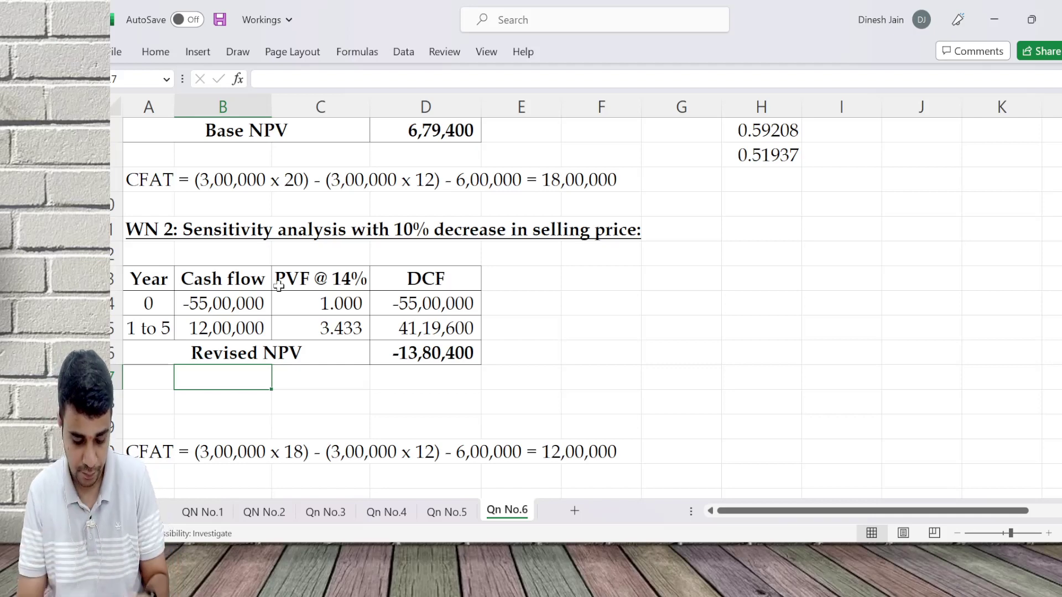
Step: Fill the Revised NPV row down through row 18 and clear the copied contents of rows 17 and 18, keeping their formatting
key("Up")
key("shift+Right")
key("shift+Down")
key("shift+Down")
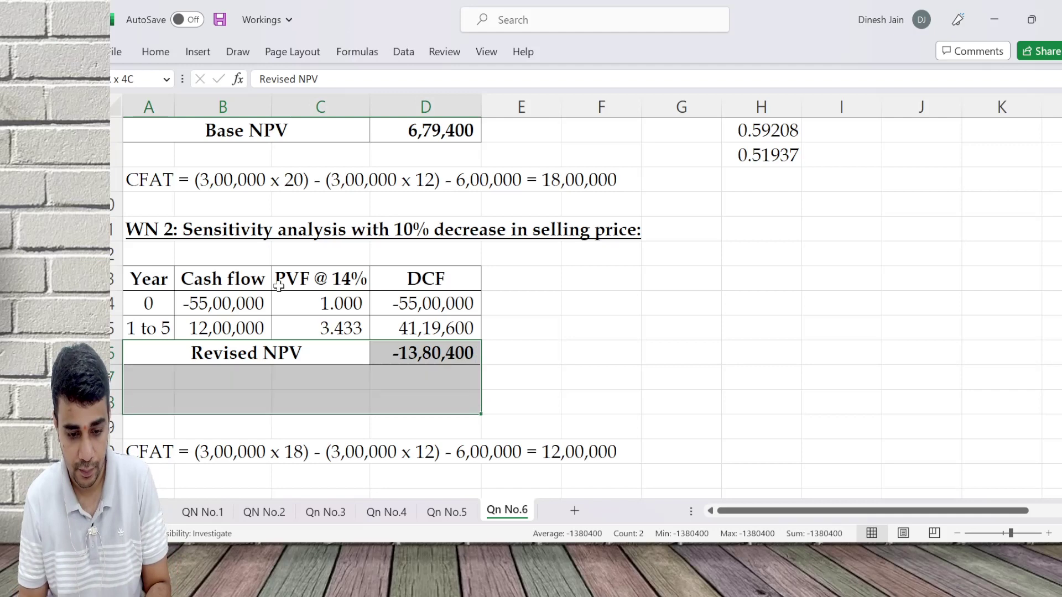
key("ctrl+d")
key("Down")
key("shift+Down")
key("shift+Right")
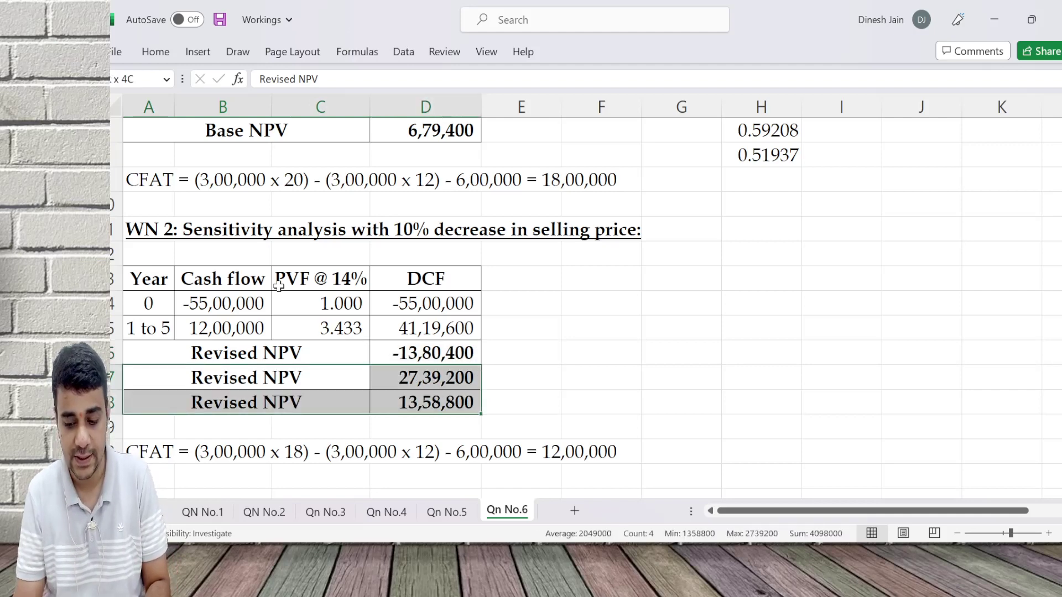
key("Delete")
key("shift+Left")
key("shift+Up")
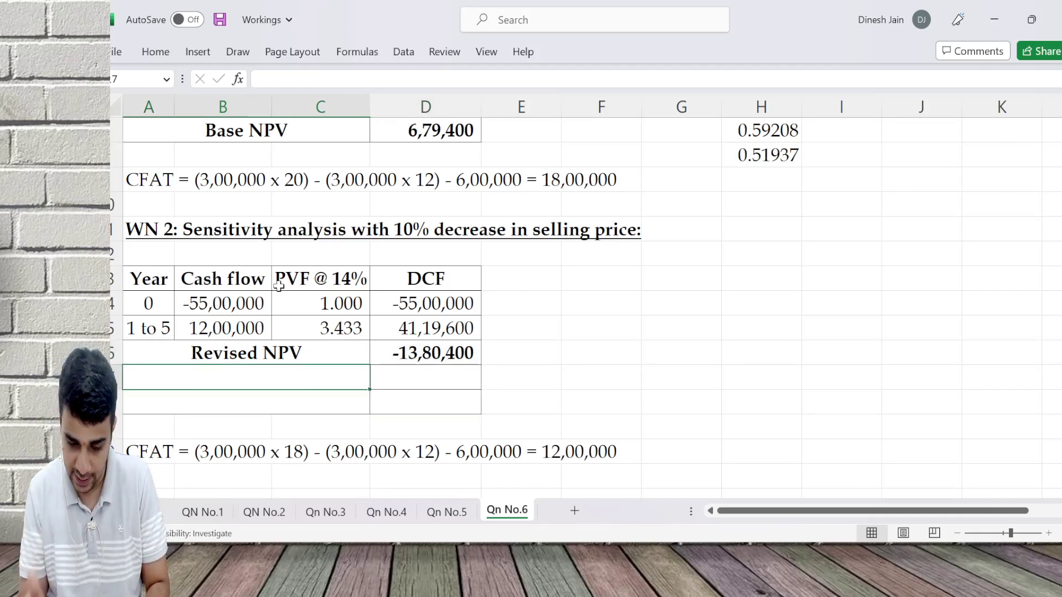
Step: Label the merged cell below Revised NPV, in row 17, "Change in NPV"
type("Change")
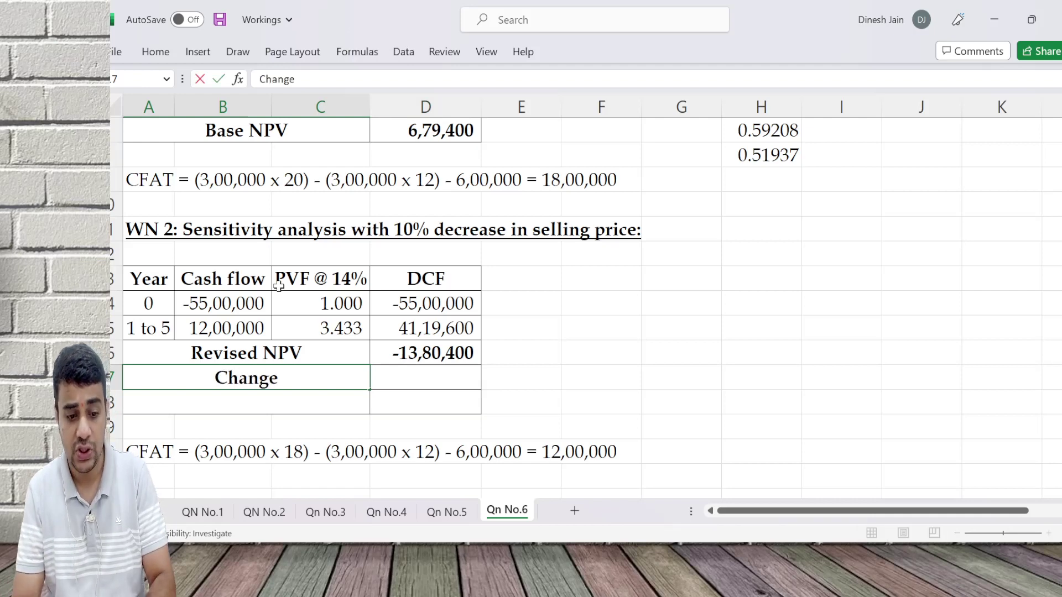
type(" in NPV")
key("Tab")
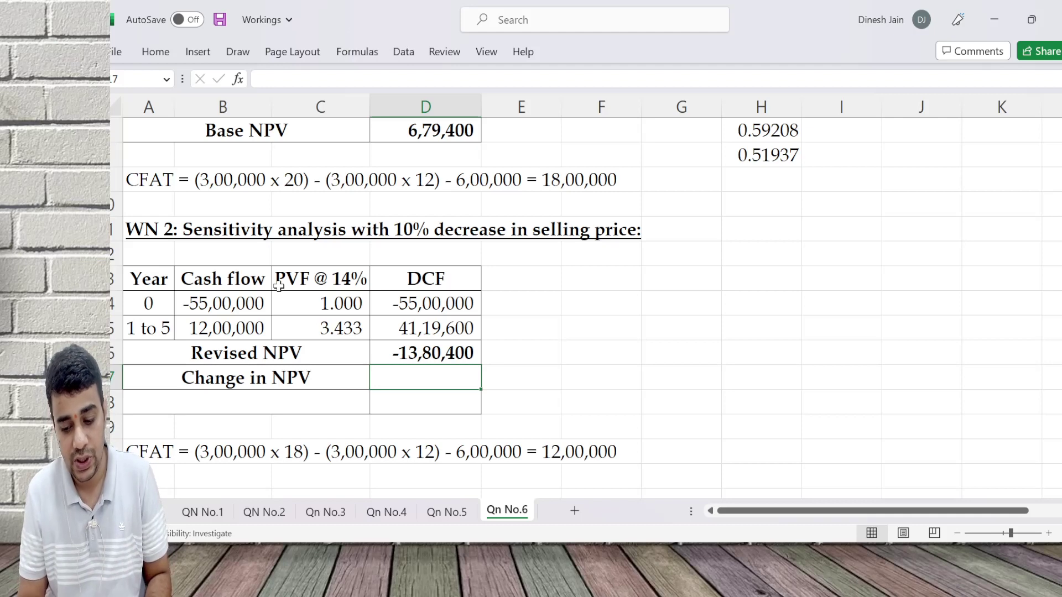
Step: Calculate the Change in NPV in D17 as the Revised NPV minus the Base NPV, =D16-D7
type("=")
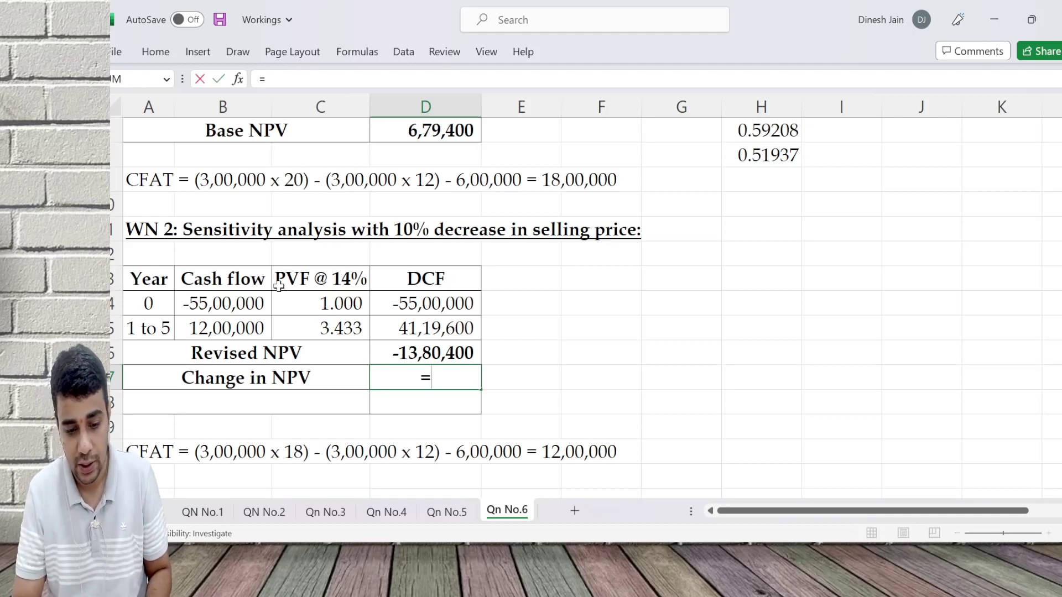
key("Up")
type("-")
key("Up")
key("Up")
key("Up")
key("Up")
key("Up")
key("Up")
key("Up")
key("Up")
key("Up")
key("Up")
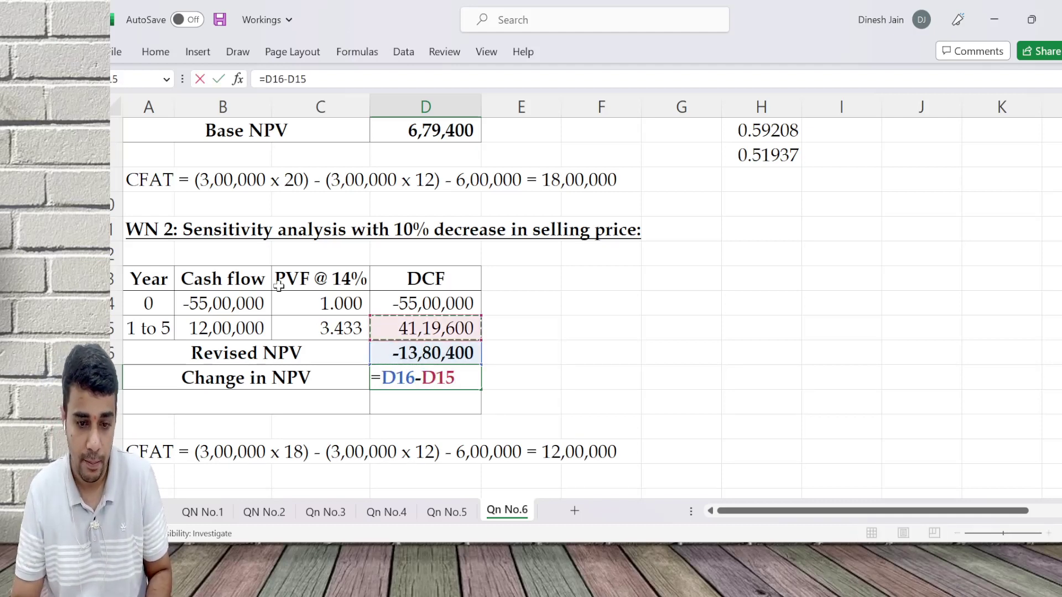
key("Return")
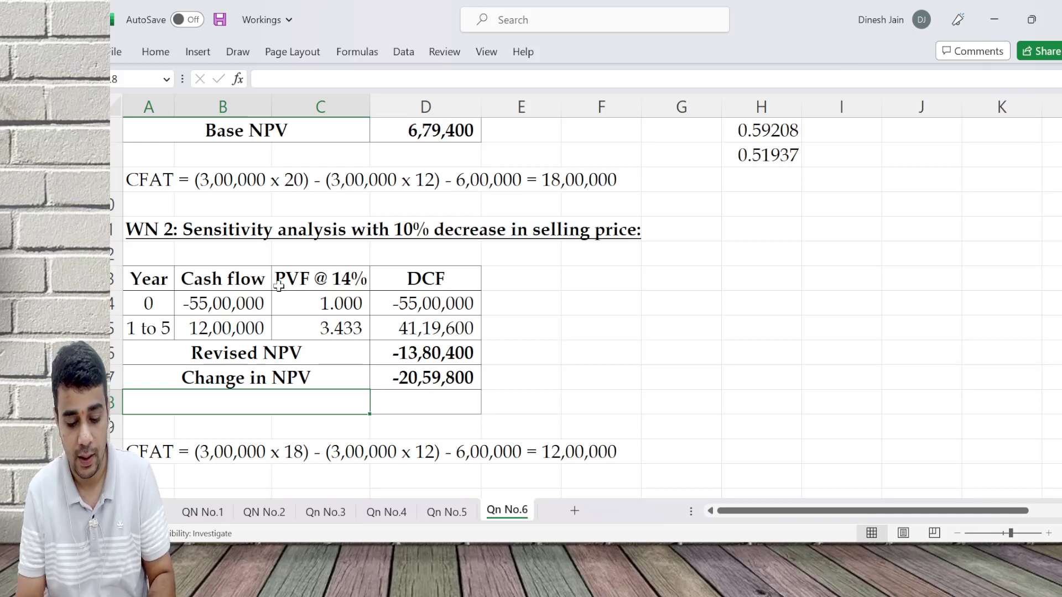
Step: Label row 18 "% Change in NPV" with "(Change/Base x 100)" on a second line, and make the row tall enough for both lines
type("% Change in NPV")
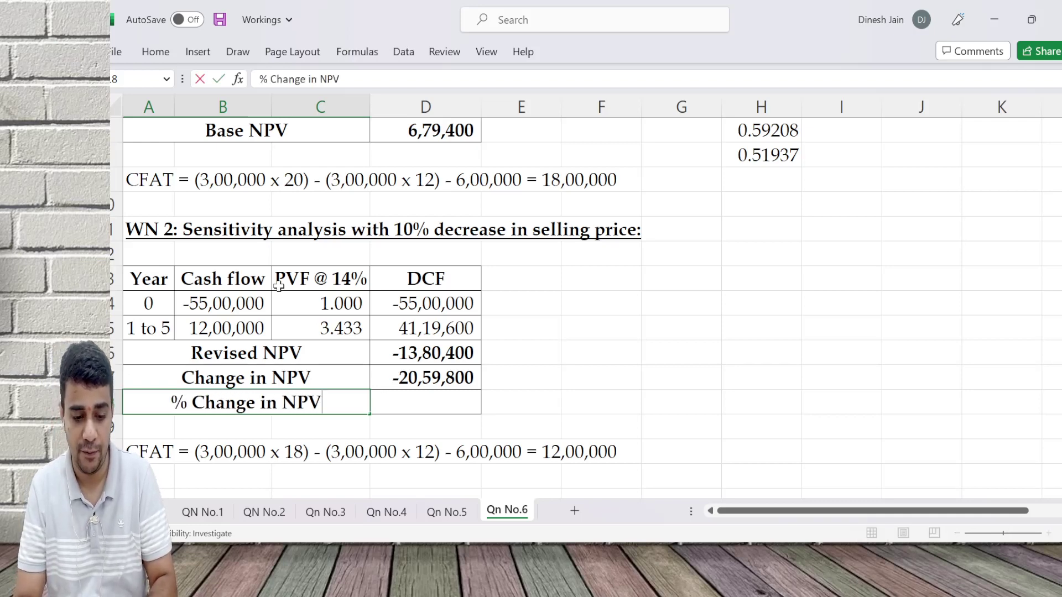
key("alt+Return")
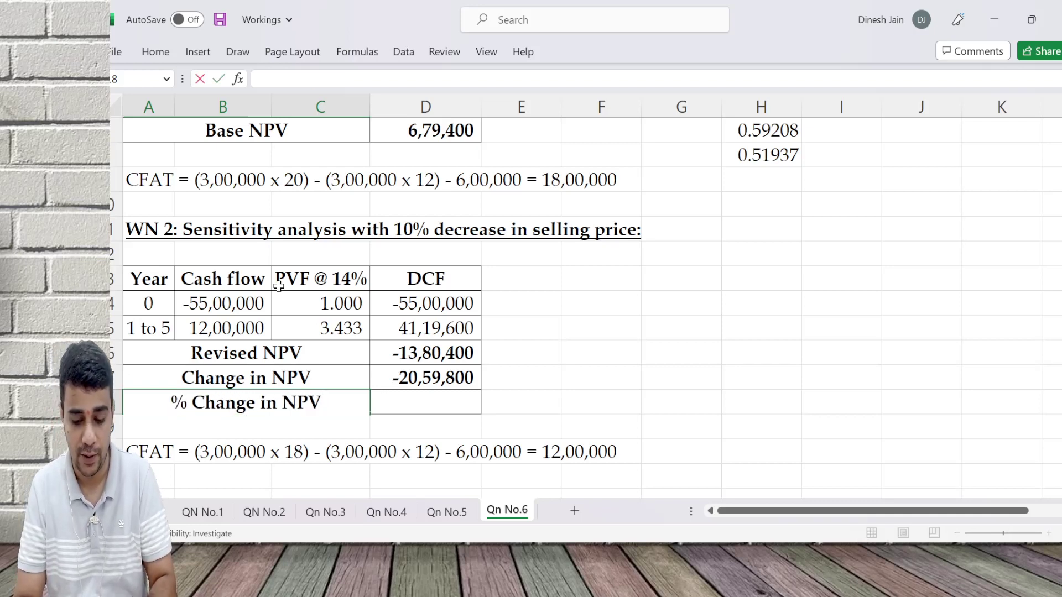
type("(Change/Ba")
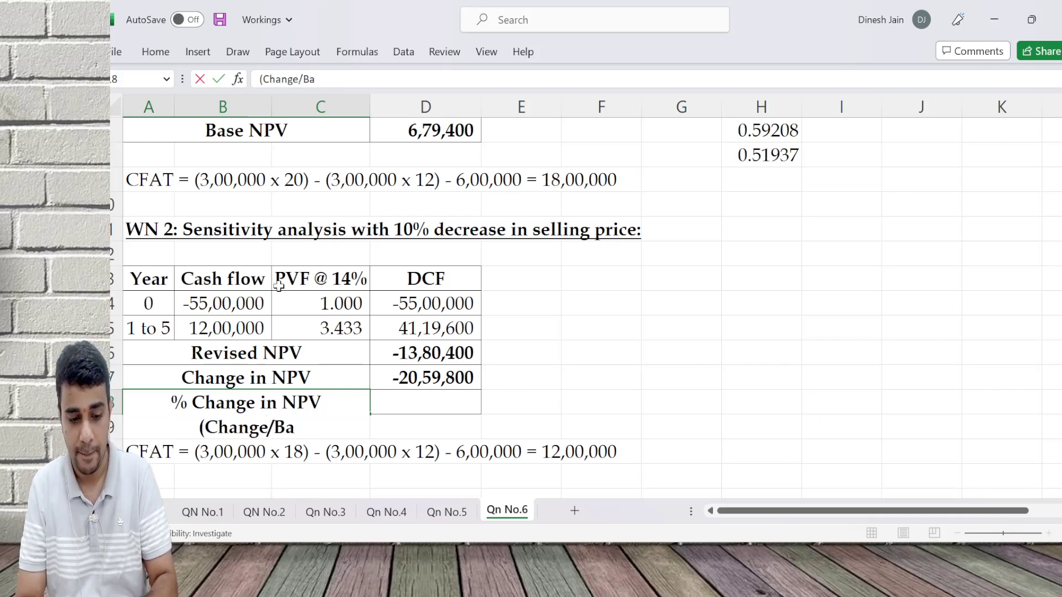
type("se x 100)")
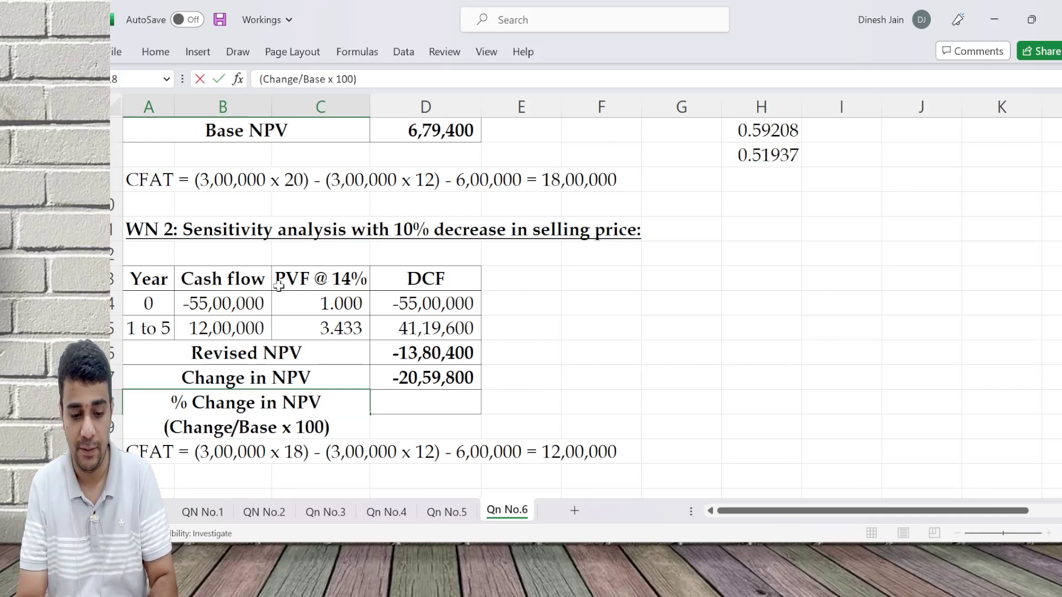
key("Return")
key("Up")
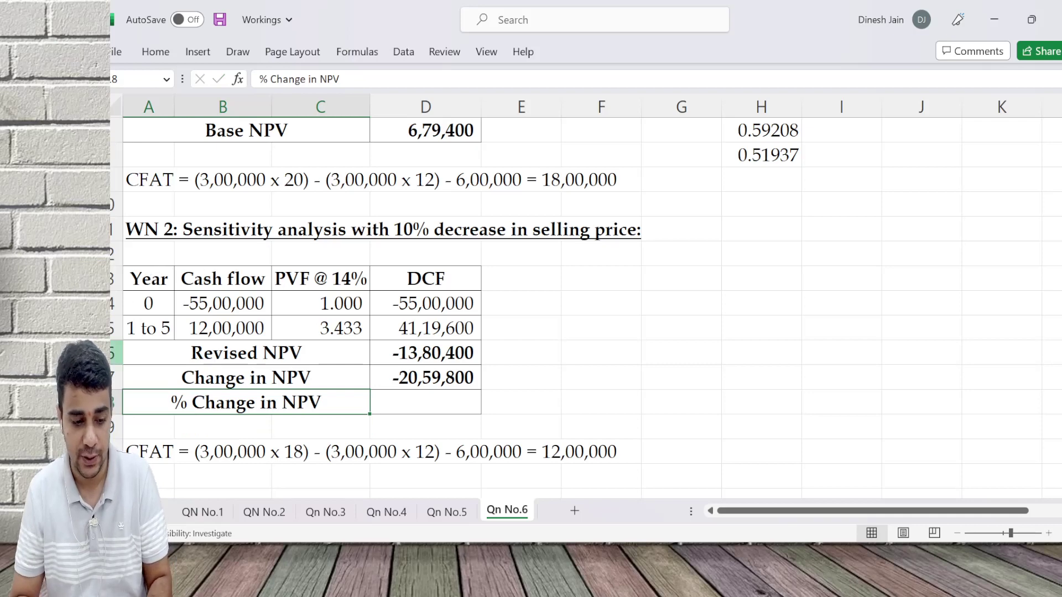
left_click_drag(113, 414, 113, 440)
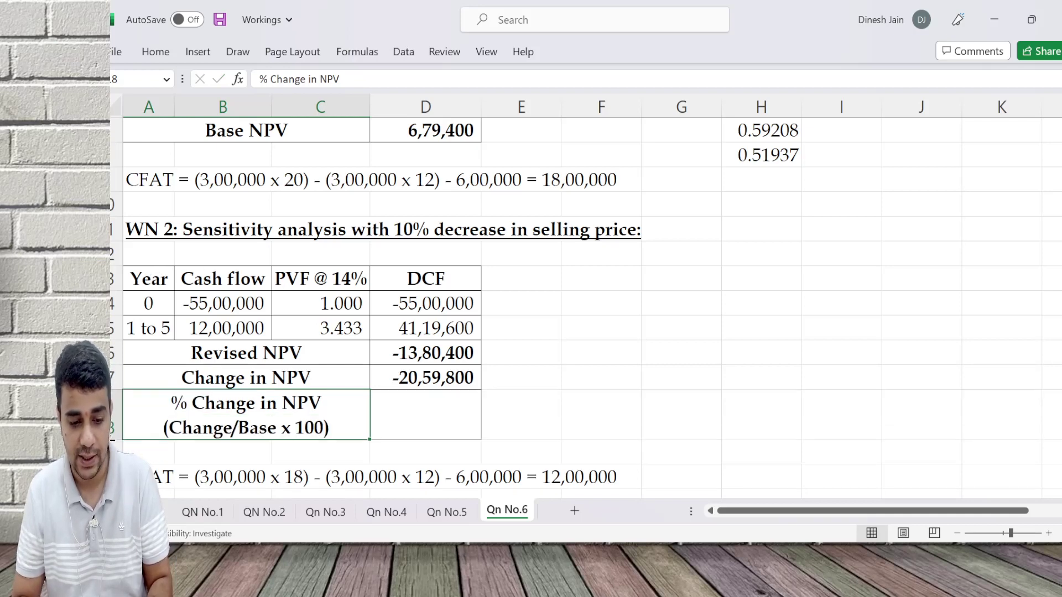
Step: Calculate the percentage change in NPV in D18 with the formula =-D17/D7*100
left_click(405, 419)
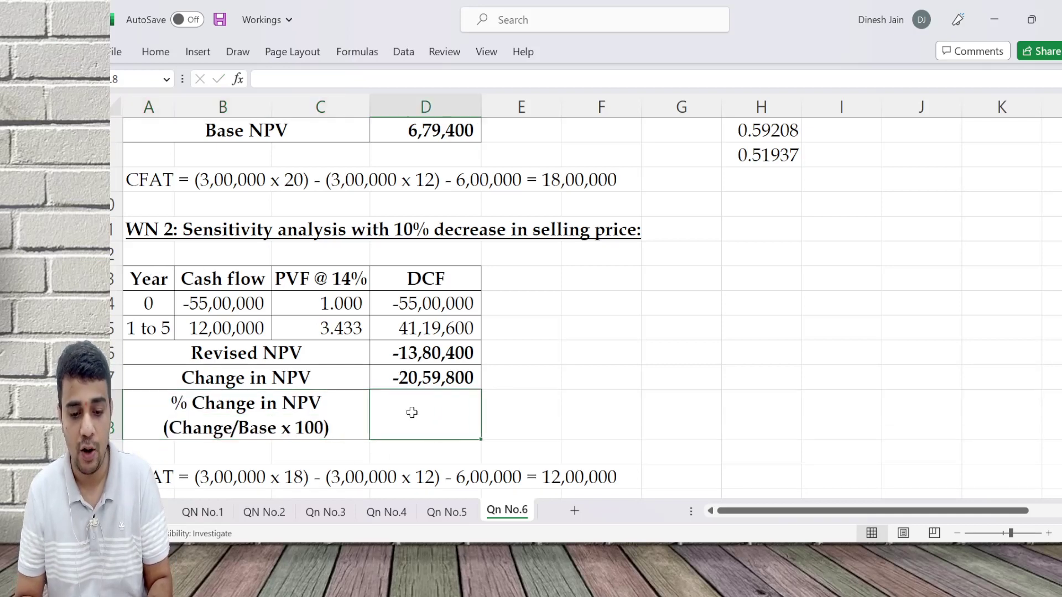
left_click(157, 53)
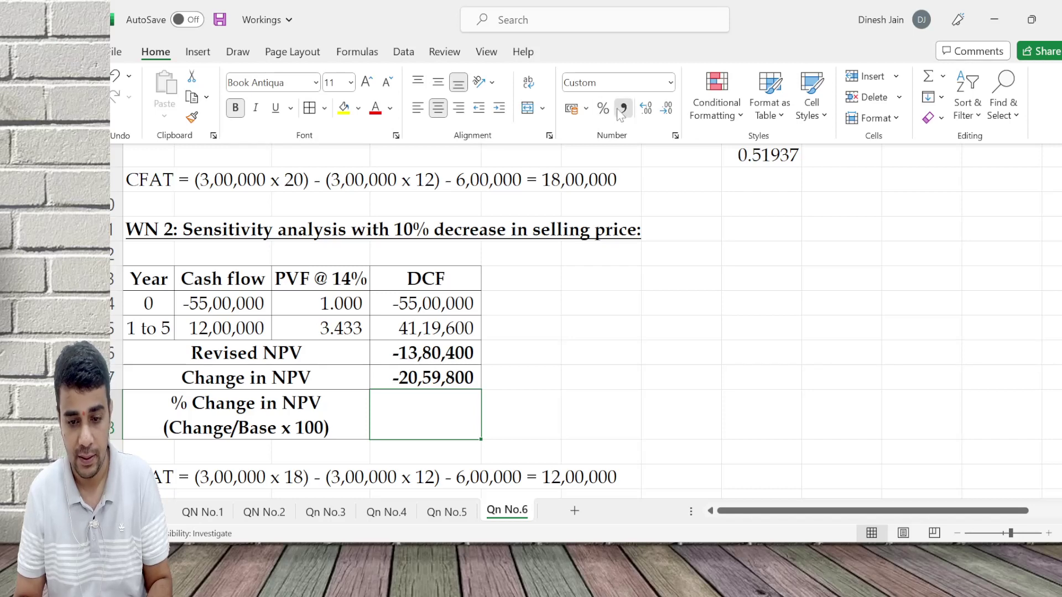
left_click(434, 410)
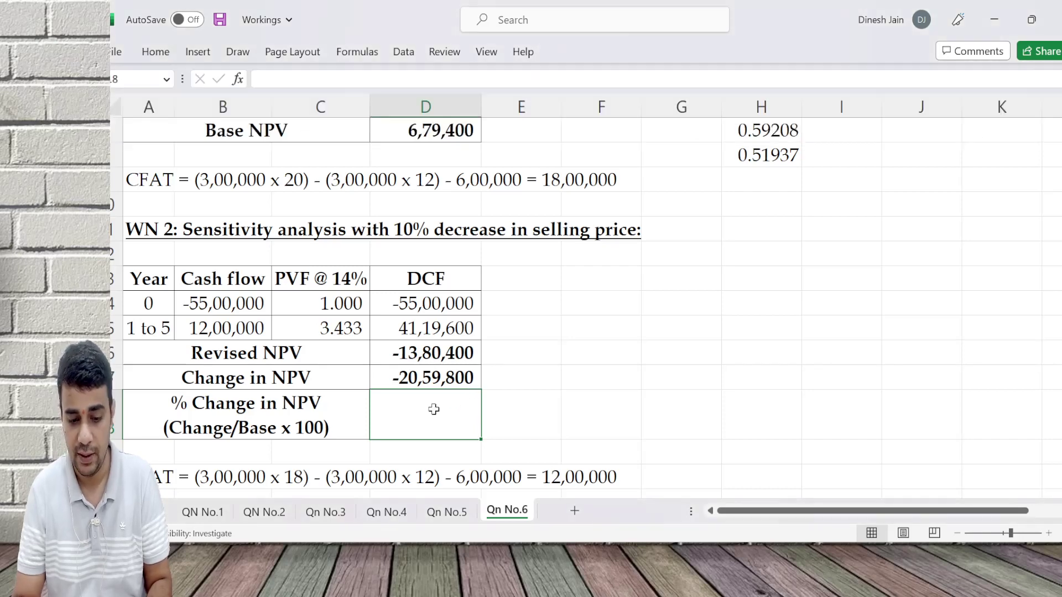
type("=")
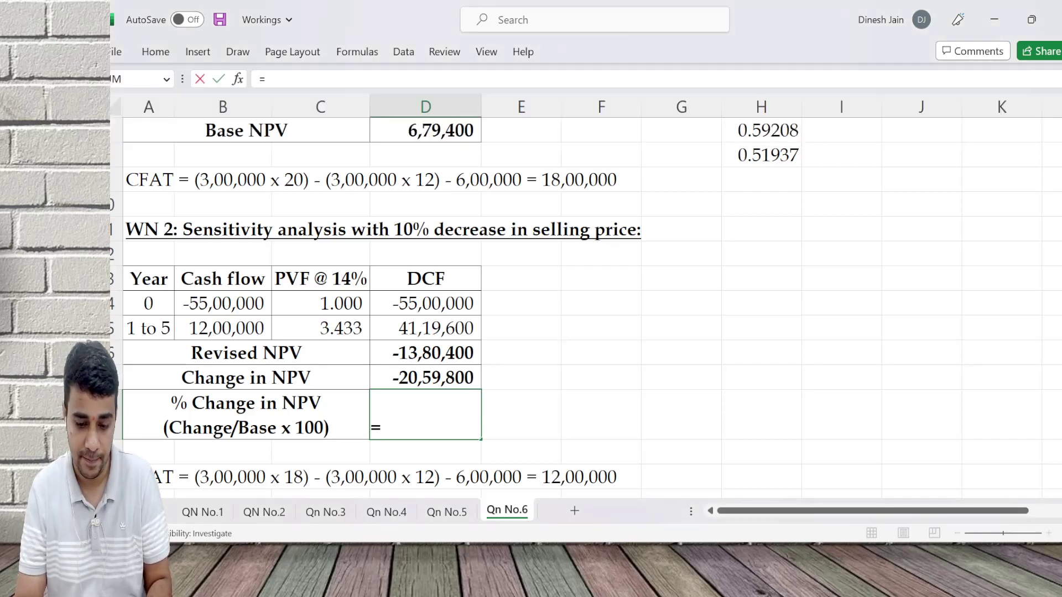
type("-")
key("Up")
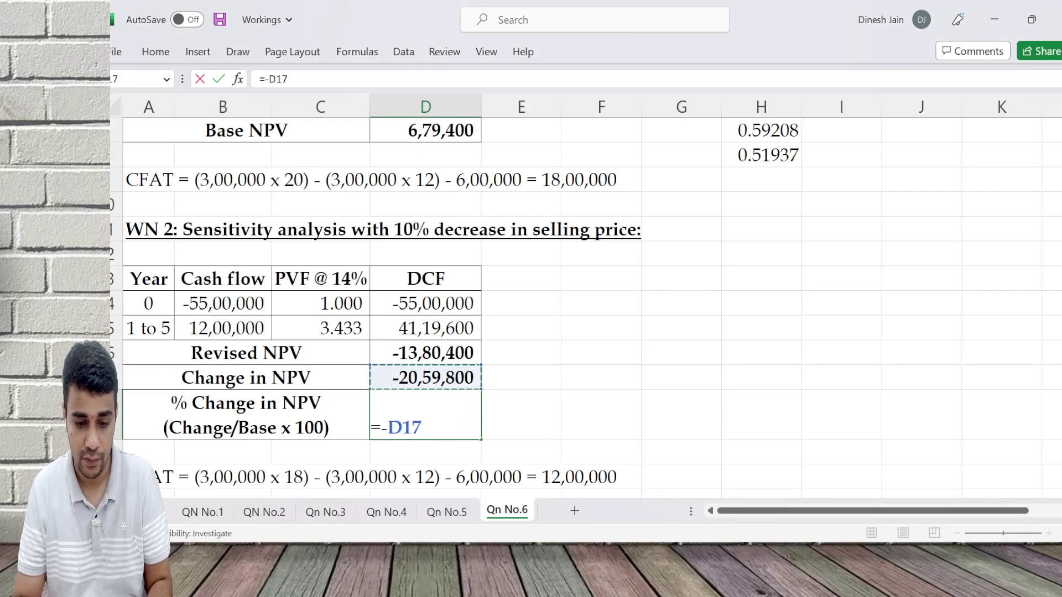
type("/")
key("Up")
key("Up")
key("Up")
key("Up")
key("Up")
key("Up")
key("Up")
key("Up")
key("Up")
key("Up")
key("Up")
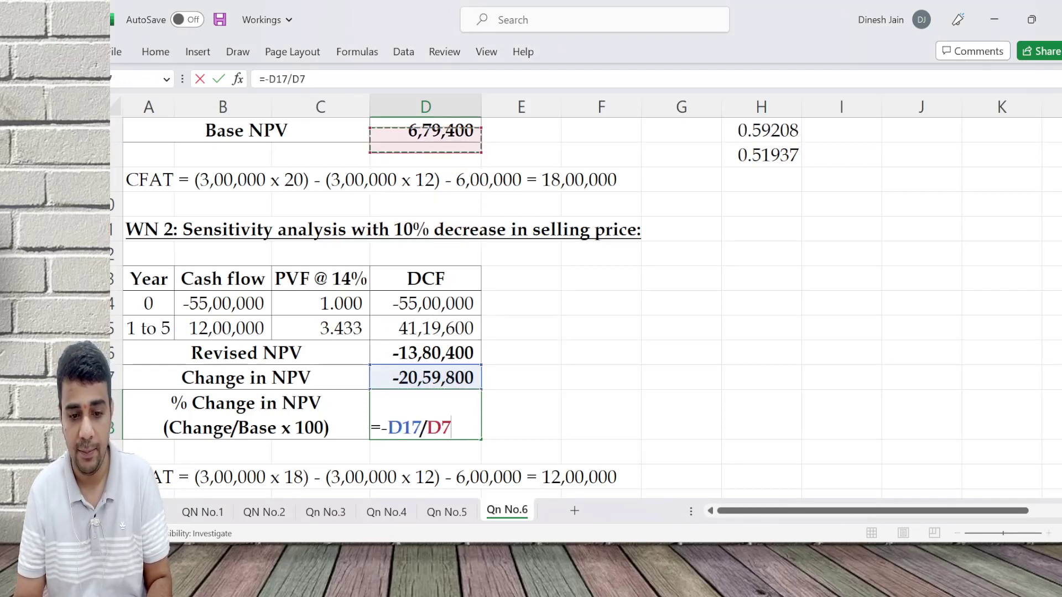
type("*100")
key("Return")
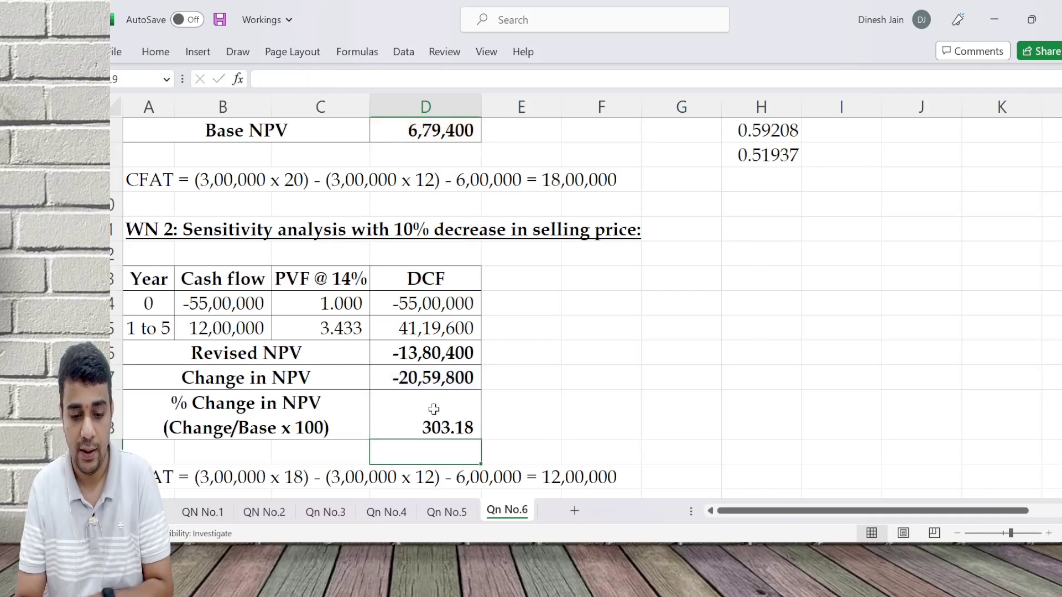
Step: Insert a row below % Change in NPV, fill that row down into it, and clear the copied contents while keeping the formatting
key("Left")
key("Left")
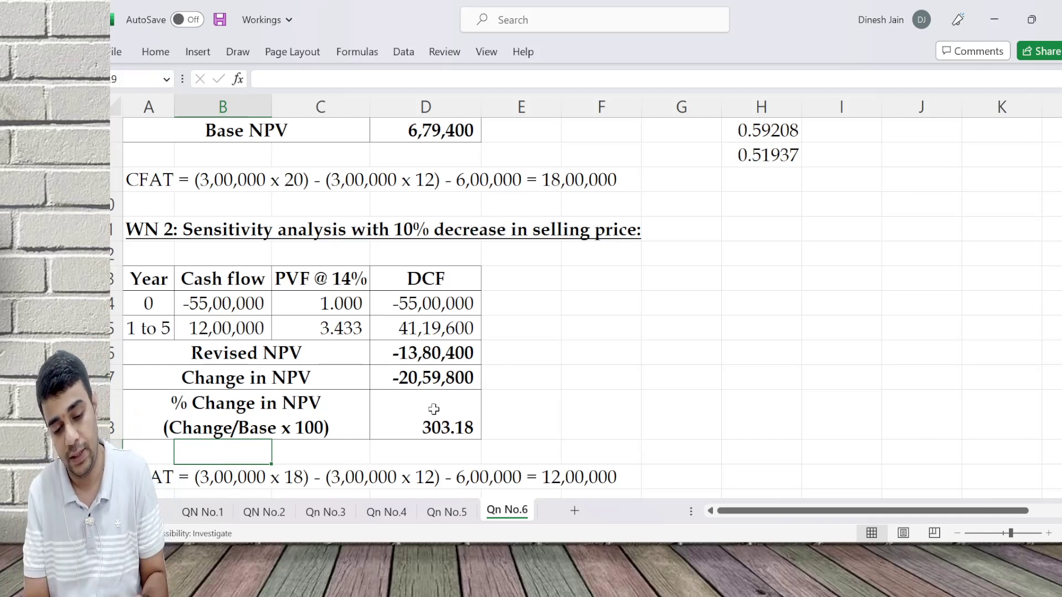
key("Up")
key("Down")
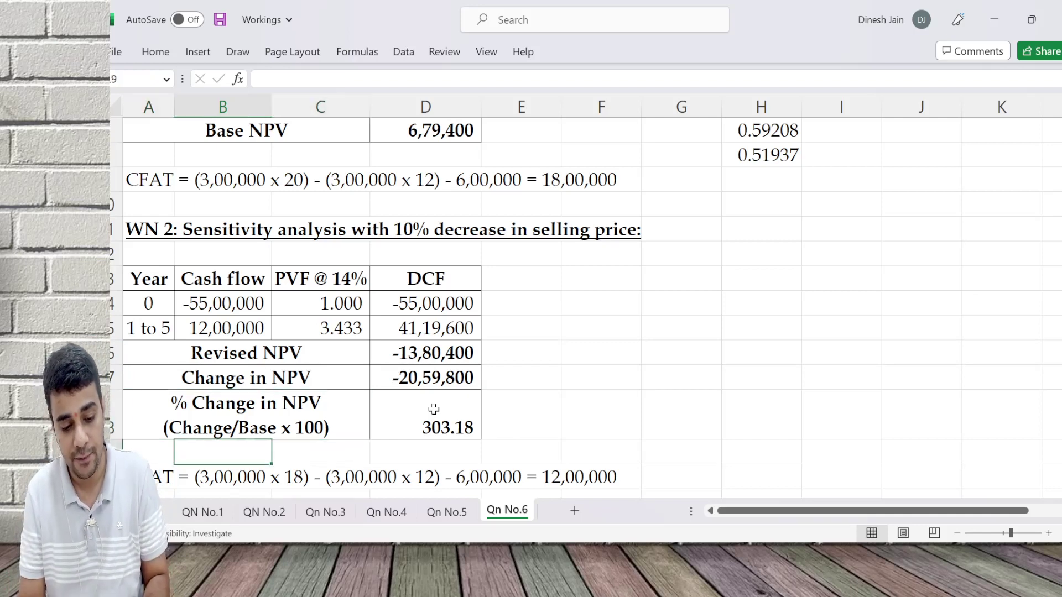
key("Up")
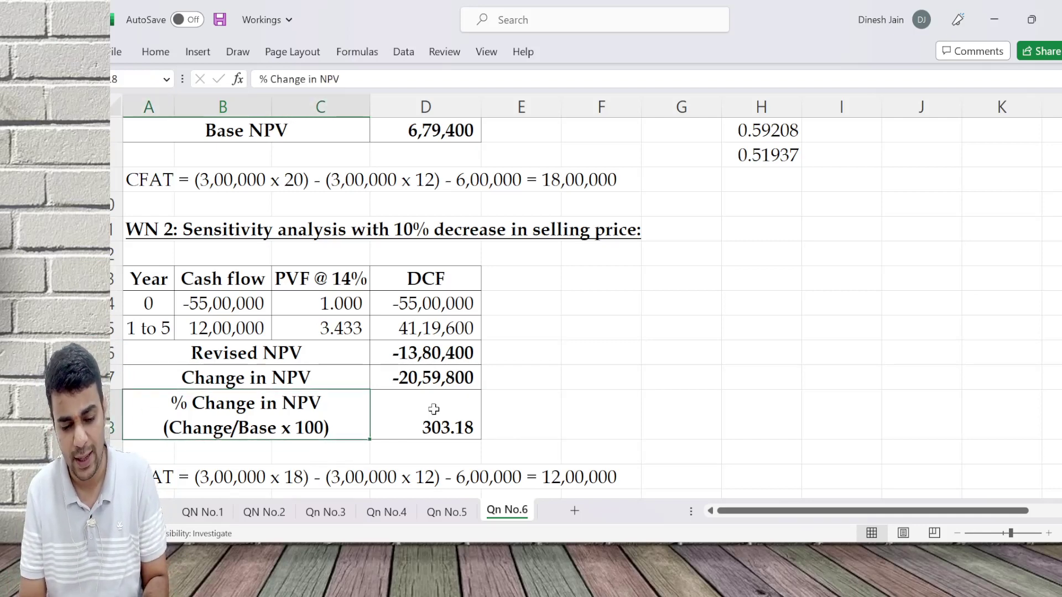
key("Down")
key("alt+h")
key("i")
key("r")
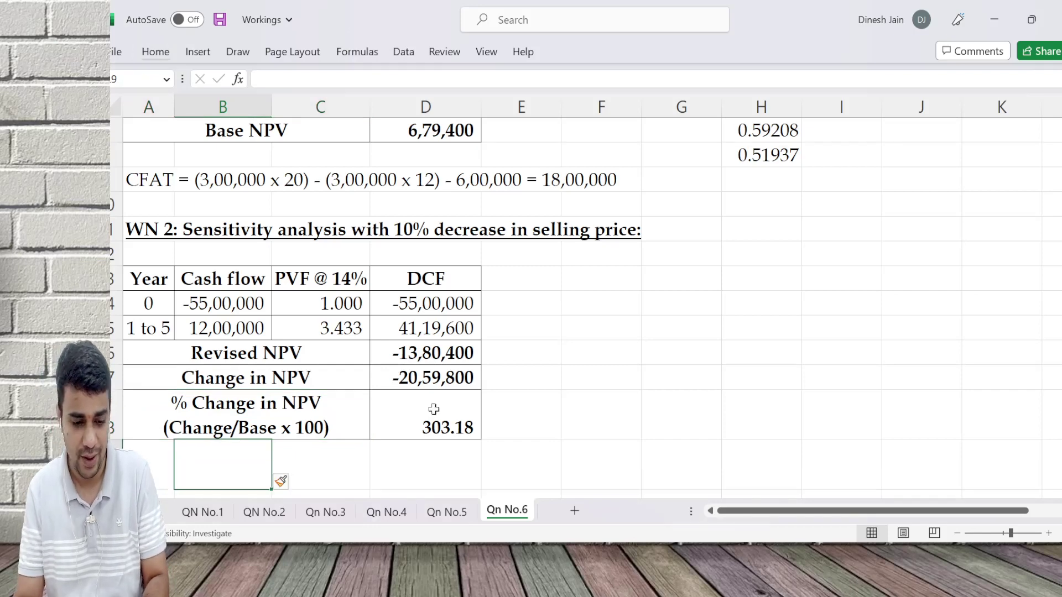
key("Up")
key("shift+Right")
key("shift+Down")
key("shift+Down")
key("ctrl+d")
key("Down")
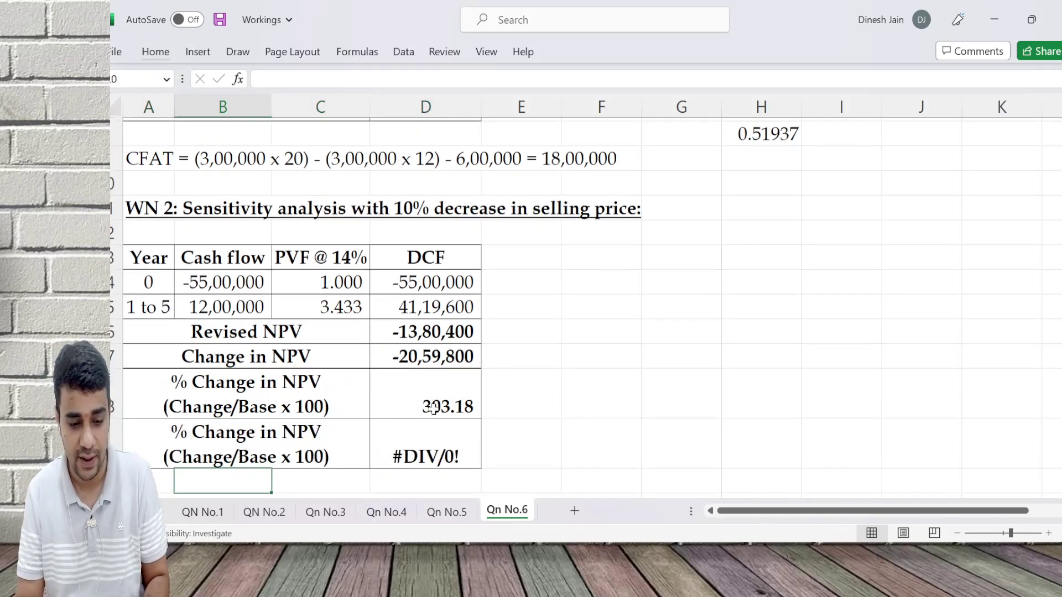
key("shift+Right")
key("Delete")
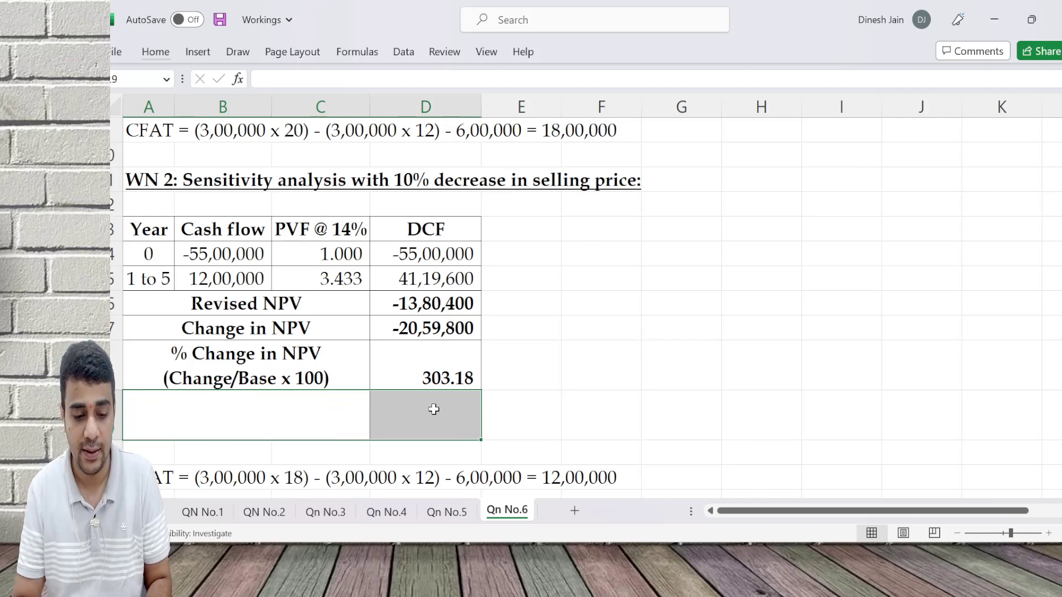
Step: Label the merged cell in row 19 "Sensitivity (Times)"
key("shift+Left")
type("Sens")
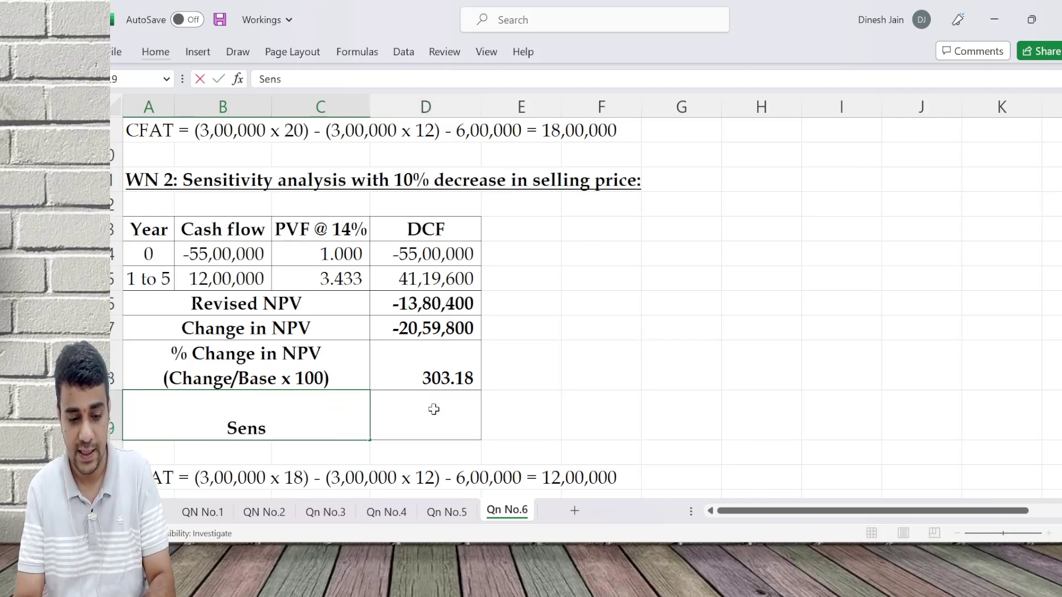
type("itivty times")
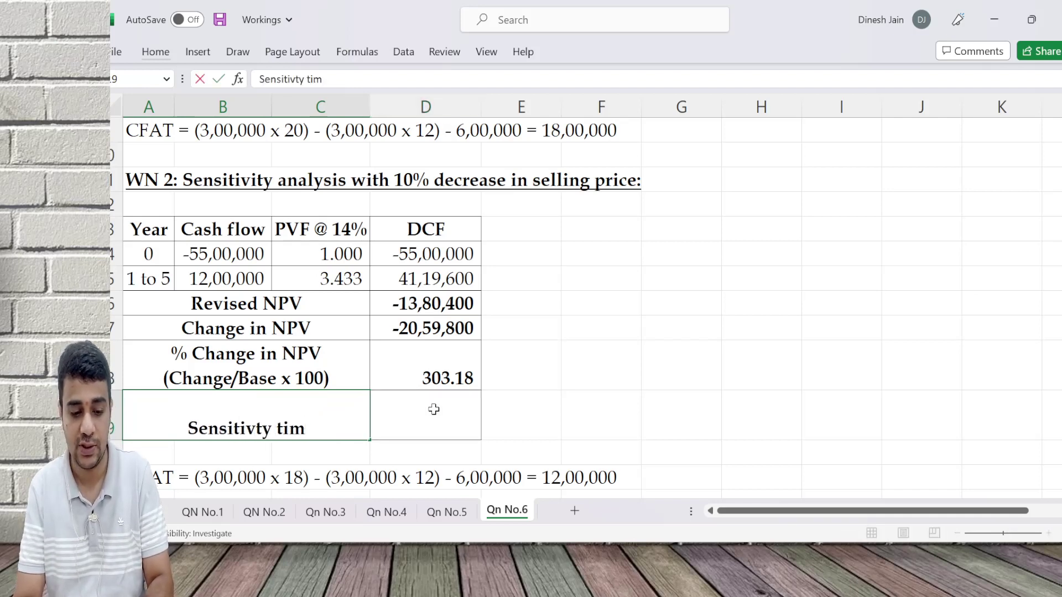
key("Return")
key("Up")
key("F2")
key("BackSpace")
key("BackSpace")
key("BackSpace")
key("BackSpace")
key("BackSpace")
key("BackSpace")
key("BackSpace")
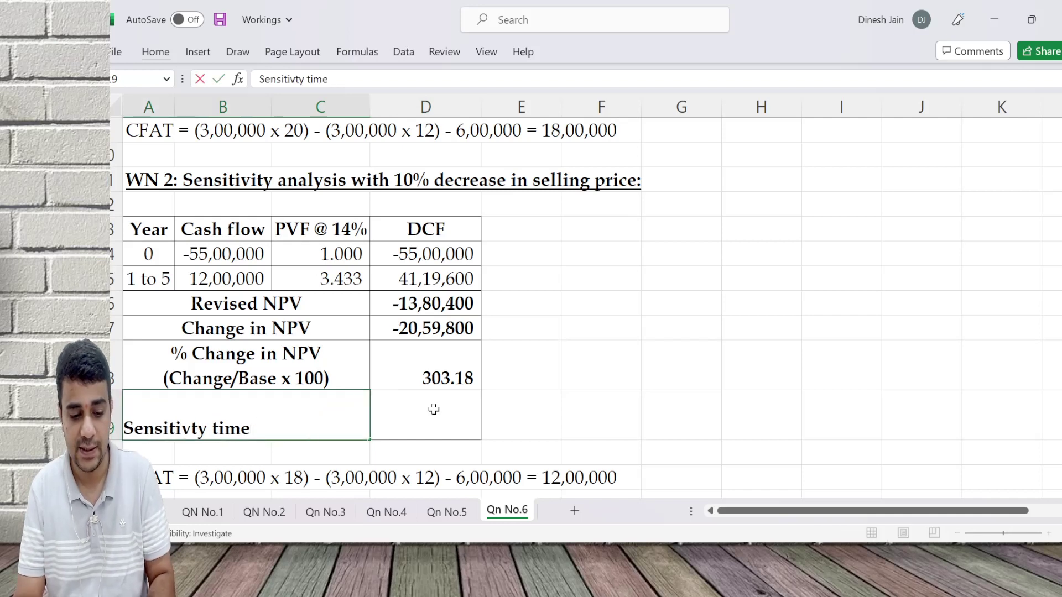
key("BackSpace")
type("i")
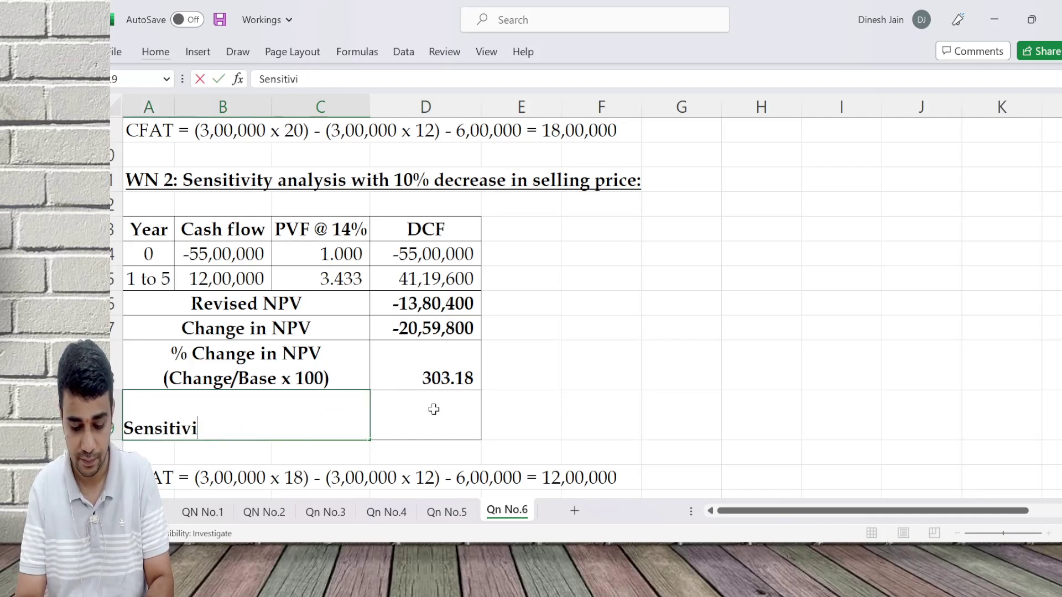
type("ty (Times)")
key("Tab")
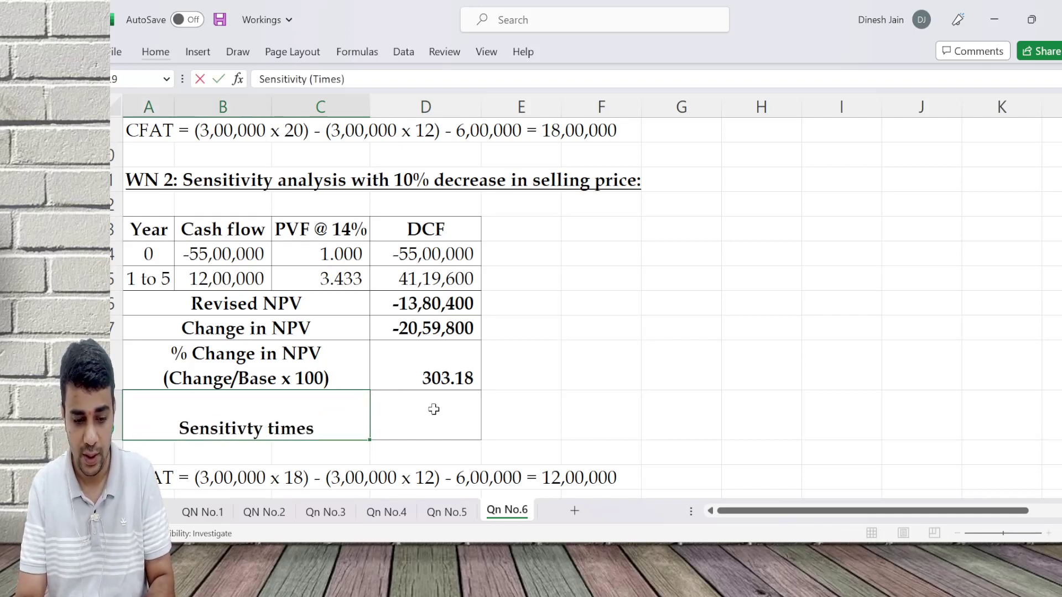
Step: Autofit the height of the Sensitivity (Times) row
key("Left")
key("alt+h")
key("o")
key("a")
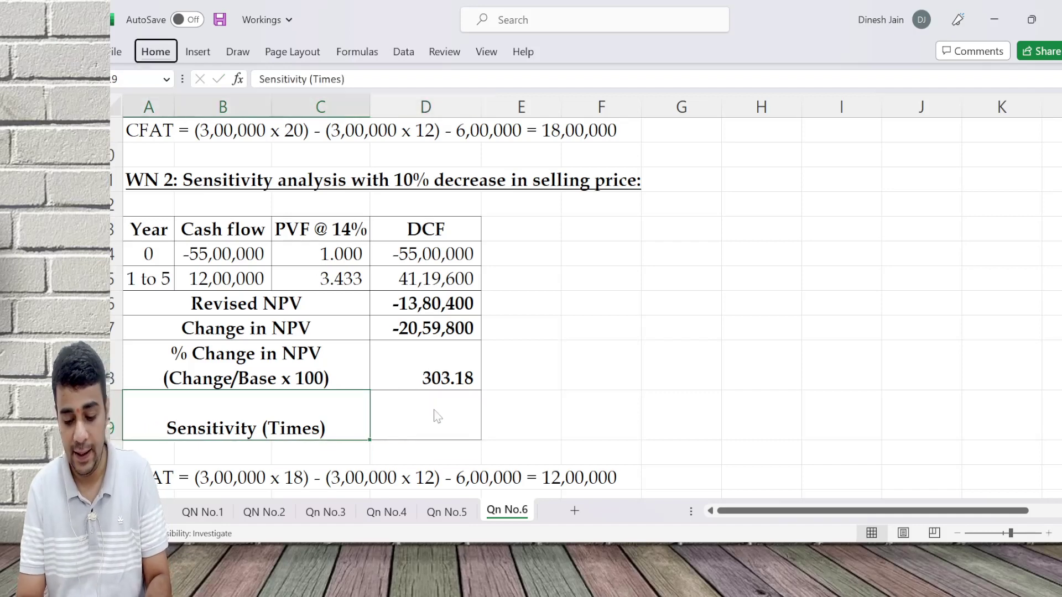
Step: Calculate the sensitivity in D19 by dividing the percentage change in NPV by 10, =D18/10
key("Right")
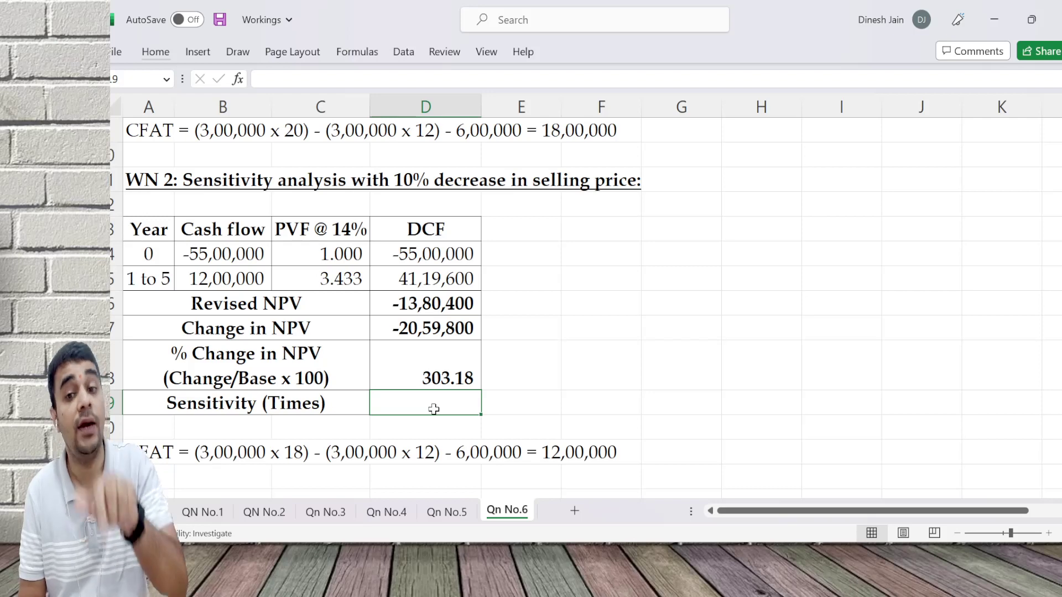
type("=")
key("Up")
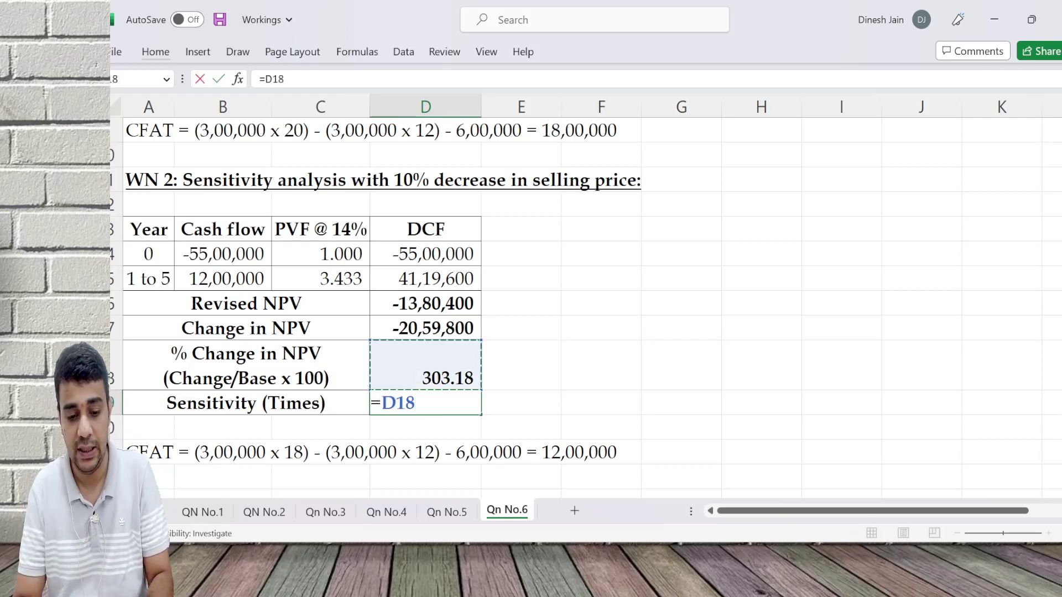
type("/10")
key("Return")
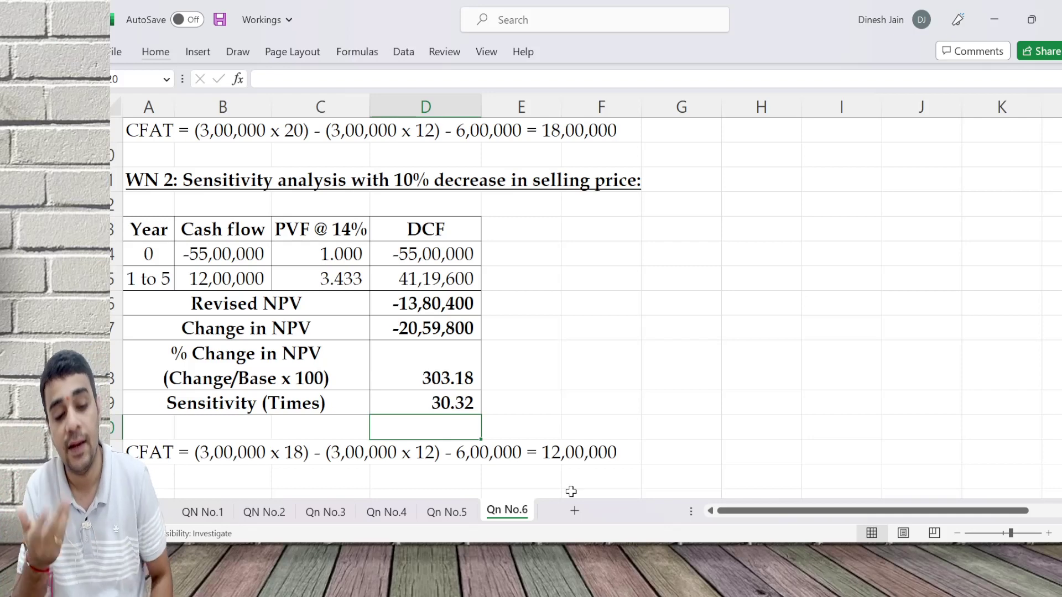
Step: Copy the whole WN 2 block, from its heading in A11 through the CFAT working in row 21, and paste it at A23
key("Up")
key("Up")
key("Up")
key("Up")
key("Up")
key("Up")
key("Up")
key("Up")
key("Up")
key("Up")
key("Up")
key("Up")
key("Left")
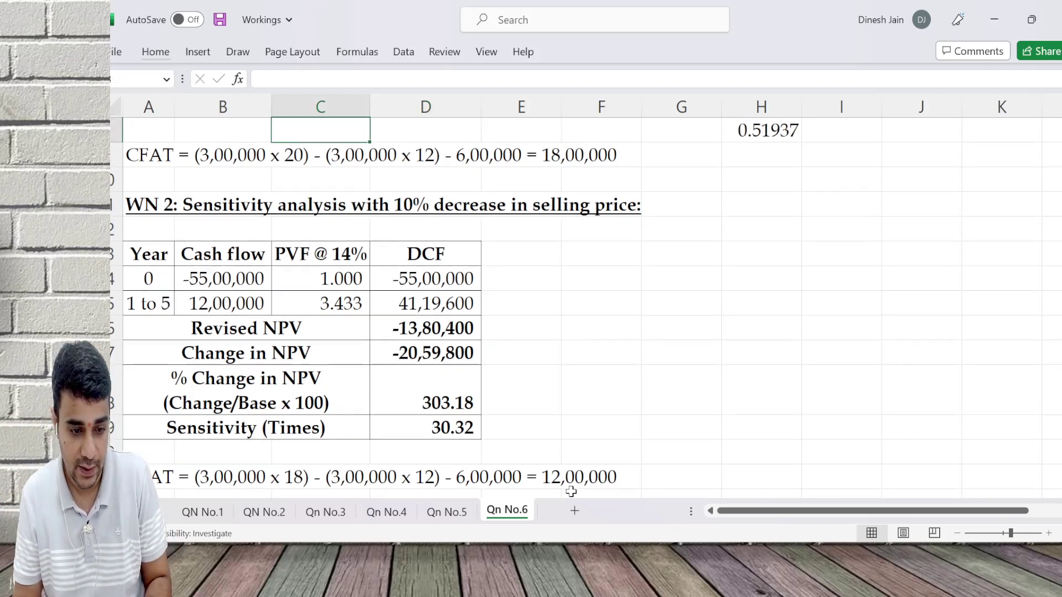
key("Down")
key("Down")
key("Down")
key("Left")
key("Left")
key("shift+Right")
key("shift+Right")
key("shift+Right")
key("shift+Right")
key("shift+Right")
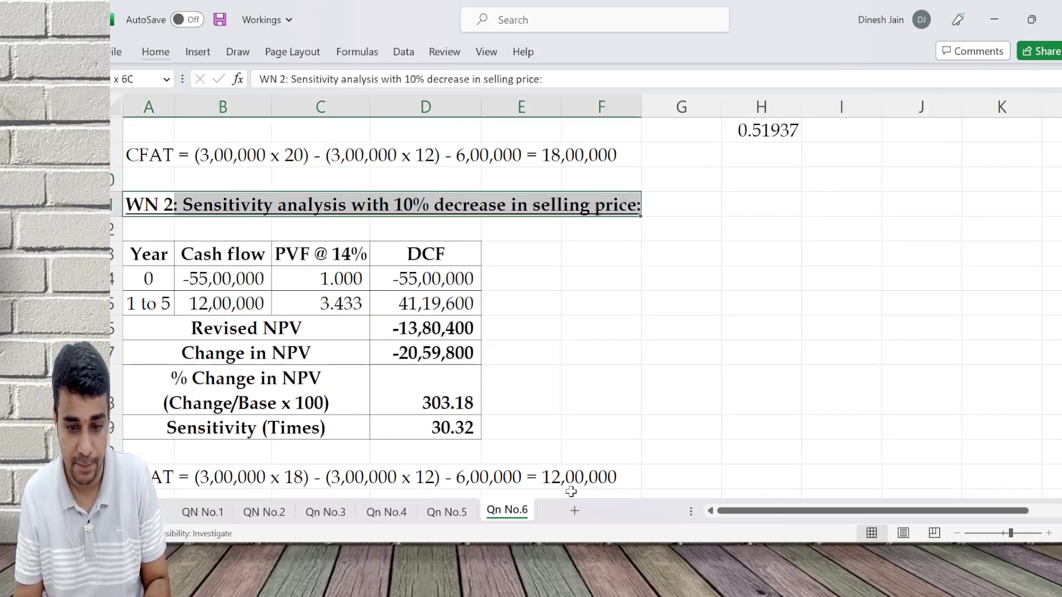
key("shift+Down")
key("shift+Down")
key("shift+Down")
key("shift+Down")
key("shift+Down")
key("shift+Down")
key("shift+Down")
key("shift+Down")
key("shift+Down")
key("shift+Down")
key("shift+Down")
key("shift+Down")
key("shift+Up")
key("shift+Up")
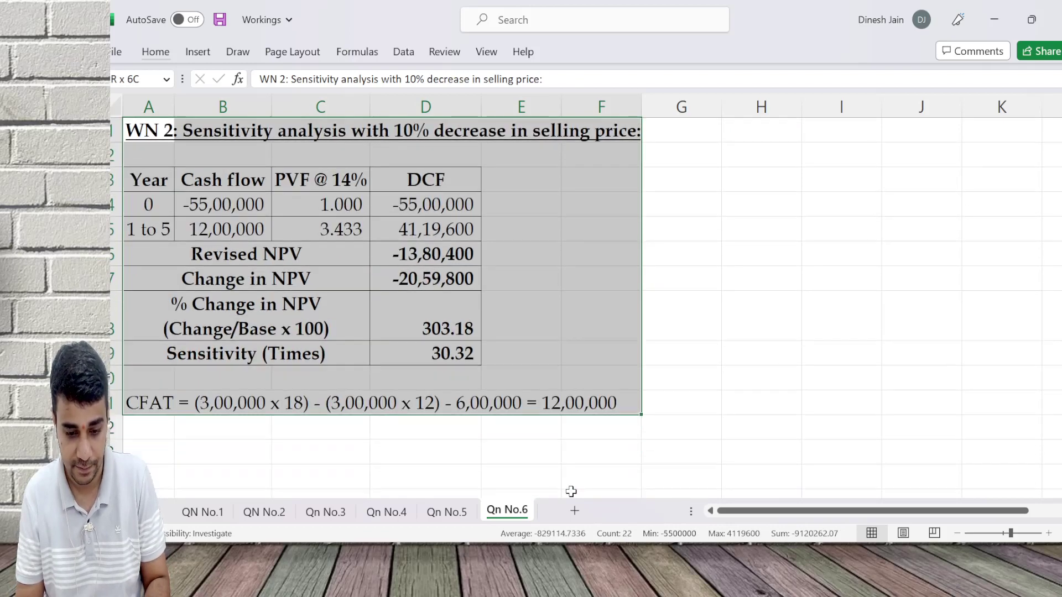
key("ctrl+c")
key("Down")
key("Down")
key("Down")
key("Down")
key("Down")
key("Down")
key("Down")
key("Down")
key("Down")
key("Down")
key("Down")
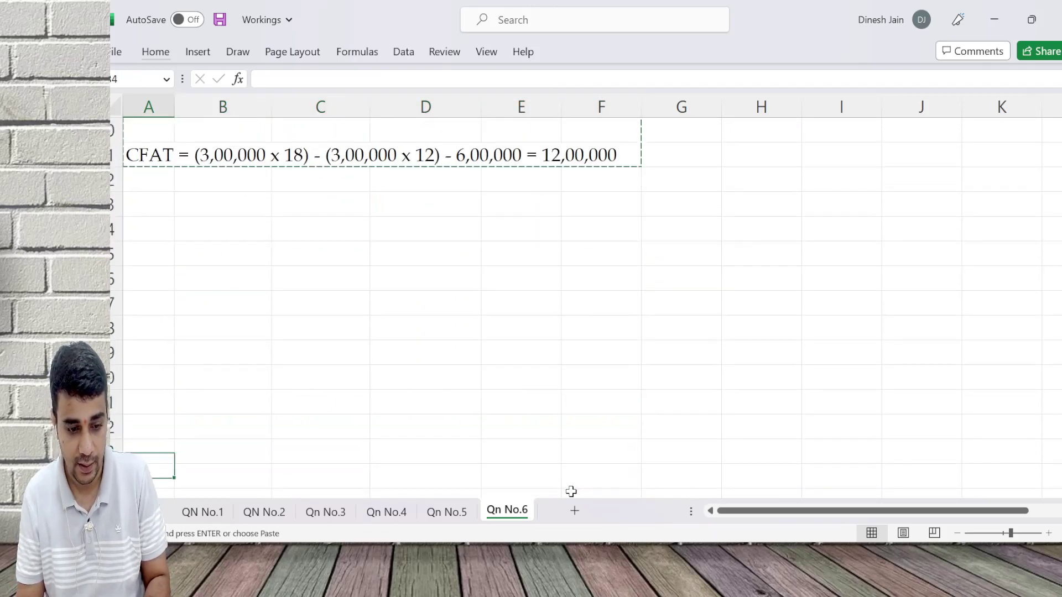
key("Down")
key("Return")
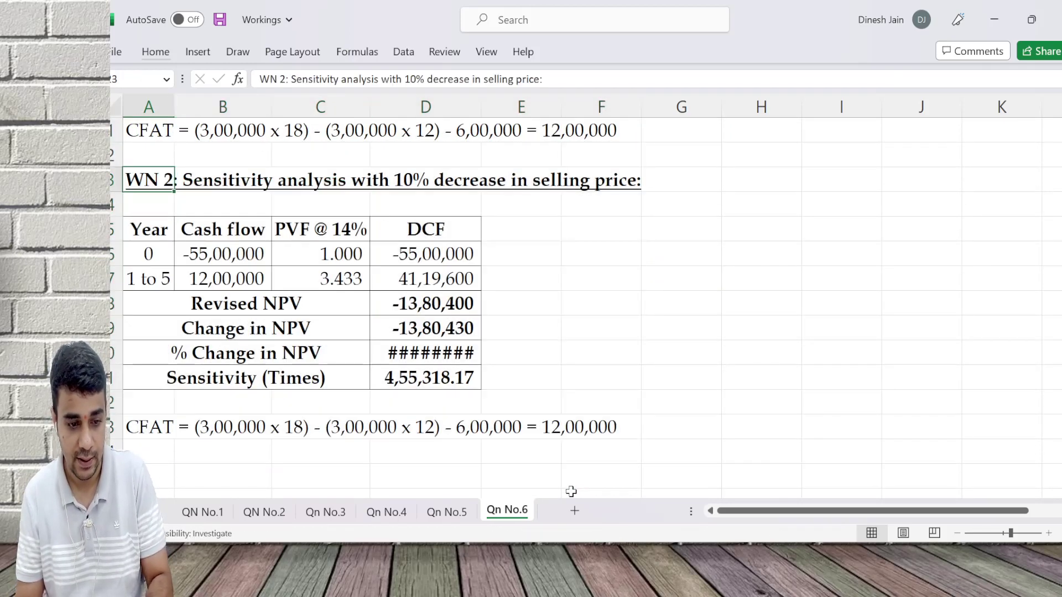
Step: Change the copied heading in A23 to "WN 3: Sensitivity analysis with 10% decrease in sales volume:"
key("F2")
key("ctrl+Left")
key("ctrl+Left")
key("ctrl+Left")
key("ctrl+Left")
key("ctrl+Left")
key("ctrl+Left")
key("ctrl+Left")
key("ctrl+Left")
key("ctrl+Left")
key("ctrl+Left")
key("ctrl+Left")
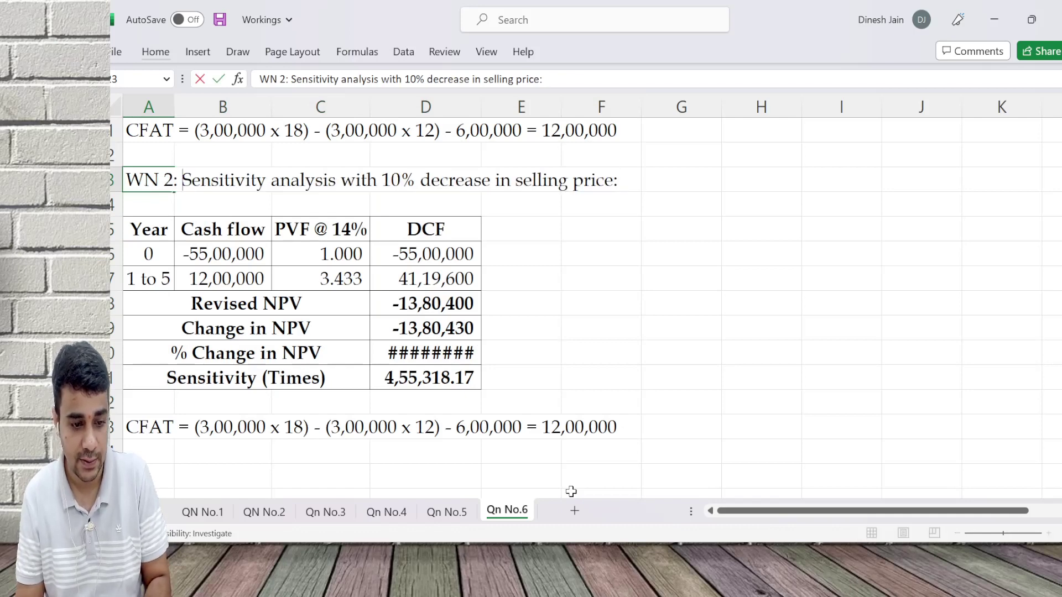
key("BackSpace")
type("3")
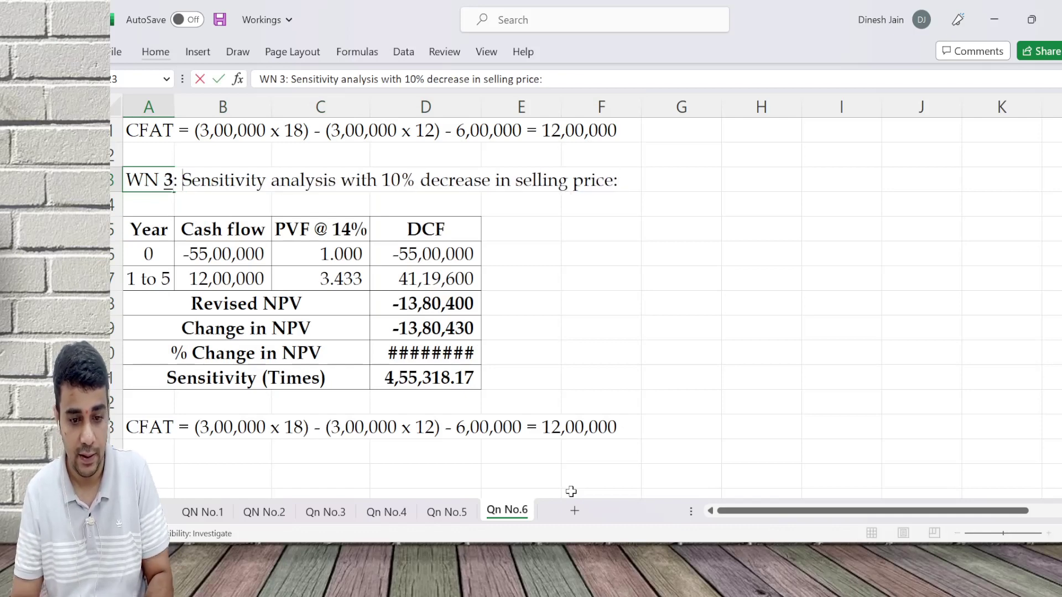
key("ctrl+Right")
key("ctrl+Right")
key("ctrl+Right")
key("ctrl+Right")
key("ctrl+Right")
key("ctrl+Right")
key("ctrl+Right")
key("ctrl+Right")
key("ctrl+Right")
key("ctrl+Right")
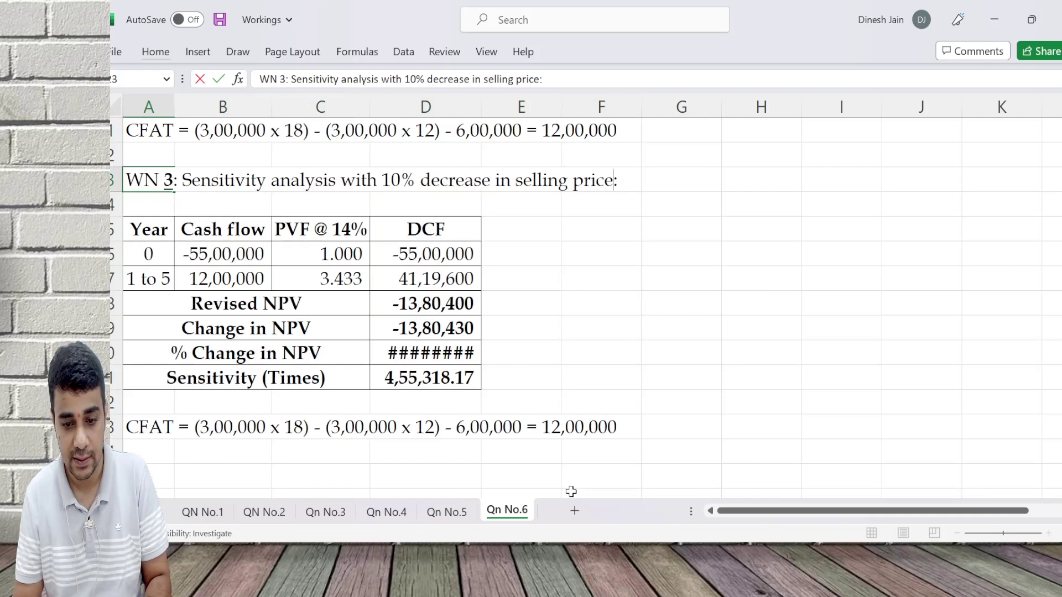
key("ctrl+shift+Left")
key("ctrl+shift+Left")
type("sales vo")
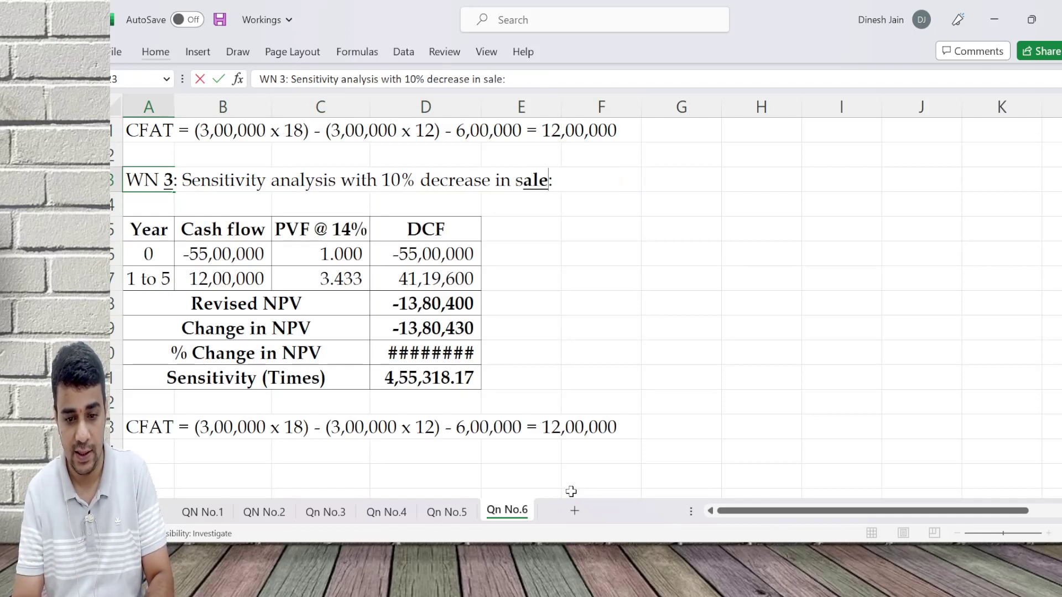
type("lume")
key("Return")
Step: Clear the cash flow for years 1 to 5 in B27 of the WN 3 table
key("Down")
key("Down")
key("Down")
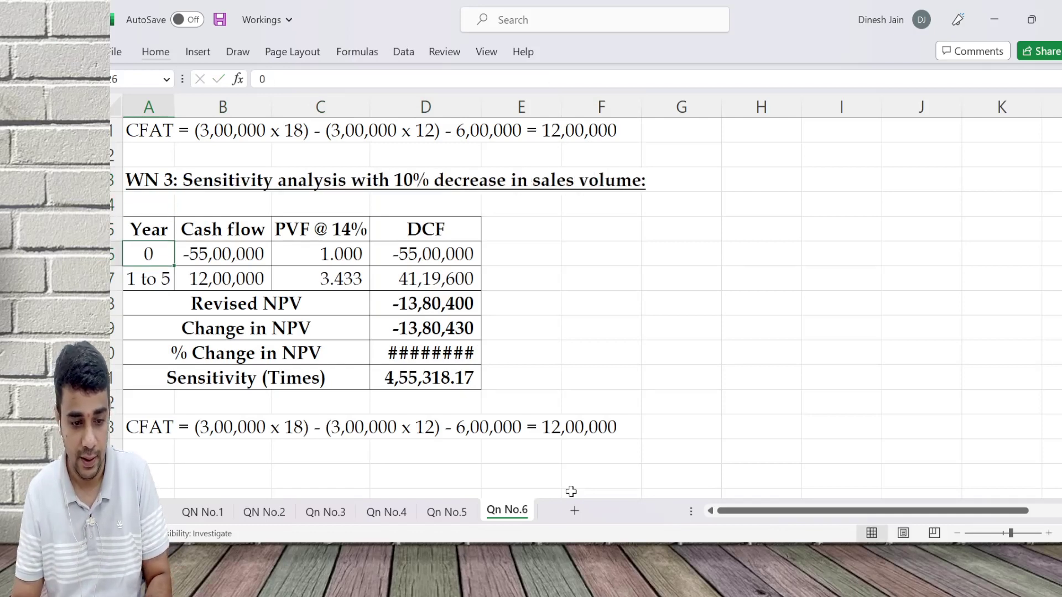
key("Right")
key("Delete")
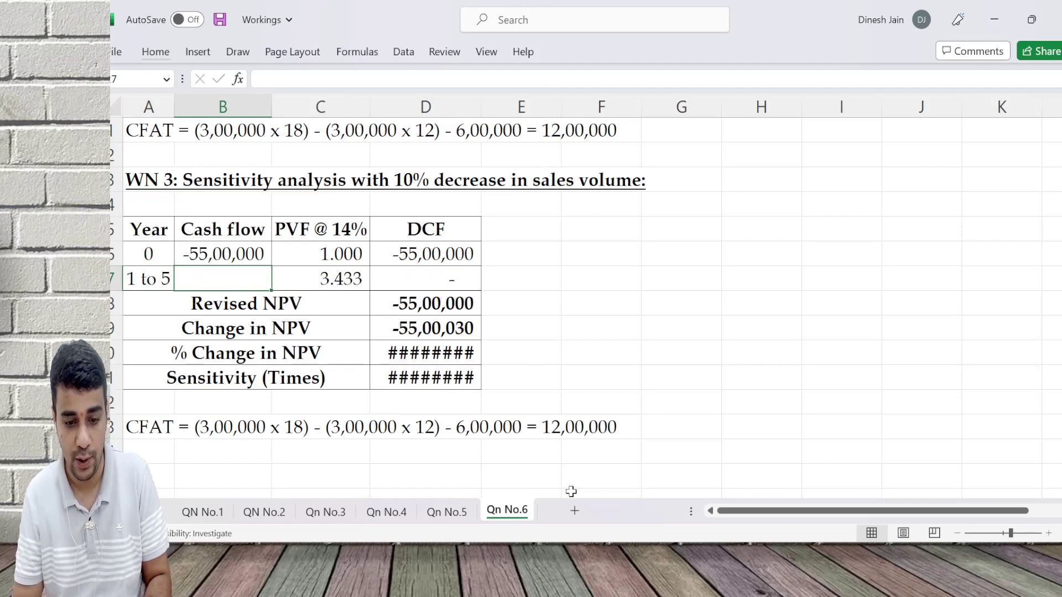
Step: Replace the CFAT working in A33 with a copy of the base-case CFAT working from A9
key("Down")
key("Down")
key("Down")
key("Down")
key("Down")
key("Down")
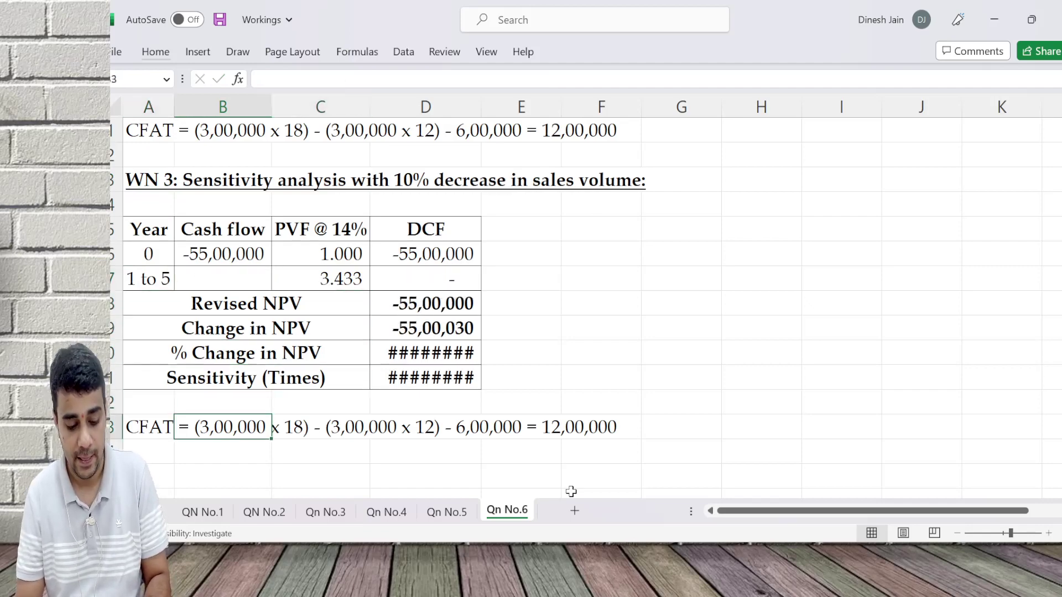
key("Up")
key("Up")
key("Up")
key("Up")
key("Up")
key("Up")
key("Up")
key("Up")
key("Up")
key("Up")
key("Up")
key("Up")
key("Up")
key("Up")
key("Up")
key("Up")
key("Up")
key("Up")
key("Up")
key("Up")
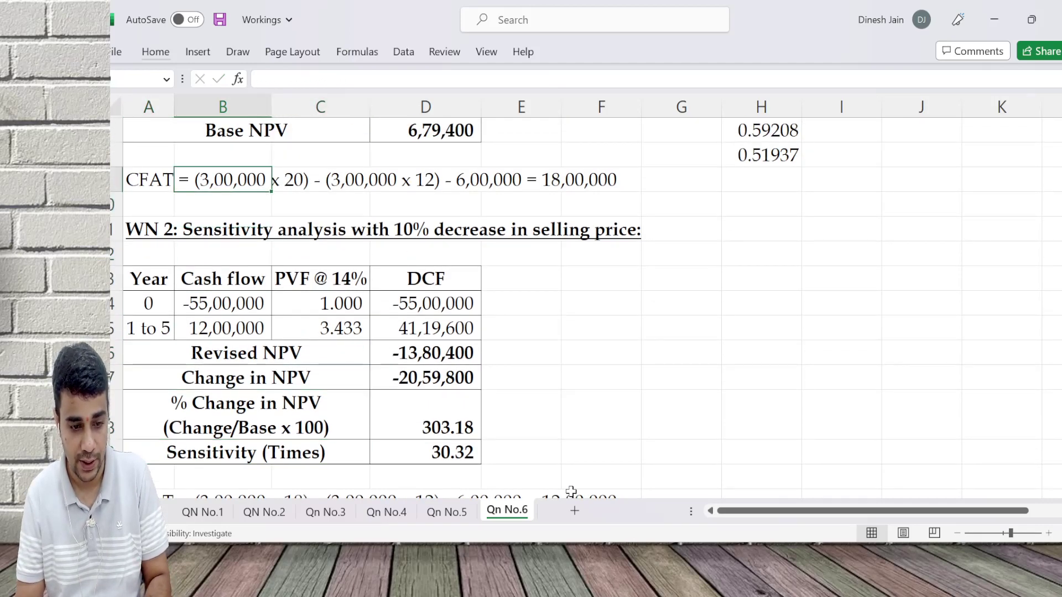
key("Left")
key("ctrl+c")
key("Down")
key("Down")
key("Down")
key("Down")
key("Down")
key("Down")
key("Down")
key("Down")
key("Down")
key("Down")
key("Down")
key("Down")
key("Down")
key("Down")
key("Down")
key("Down")
key("Down")
key("Down")
key("Down")
key("Down")
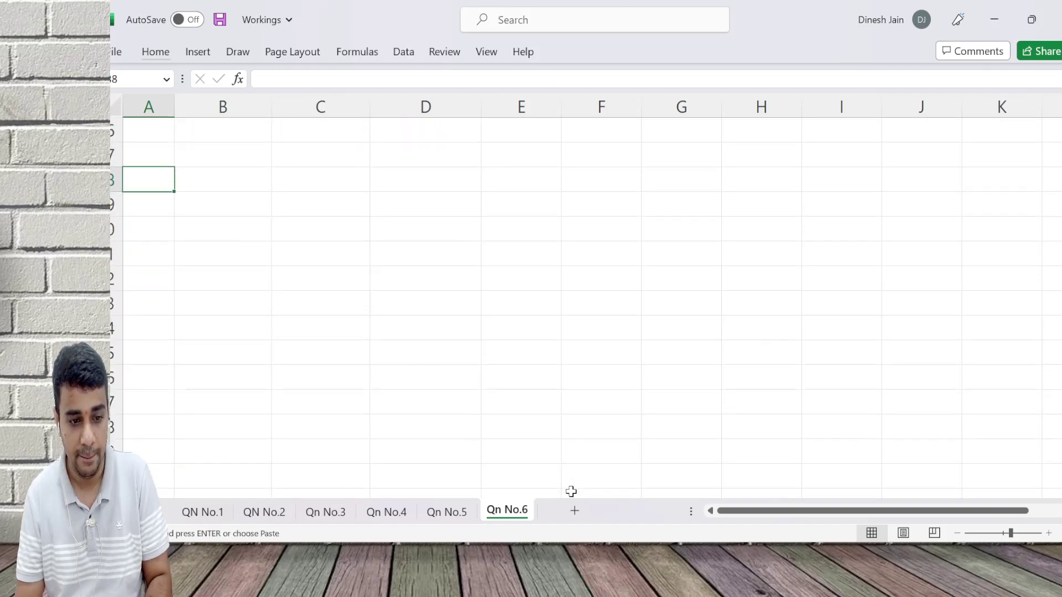
key("ctrl+v")
Step: Examine the WN 3 sales volume table together with the CFAT working below it
key("Up")
key("Up")
key("Up")
key("Up")
key("Up")
key("Up")
key("Up")
key("Up")
key("Up")
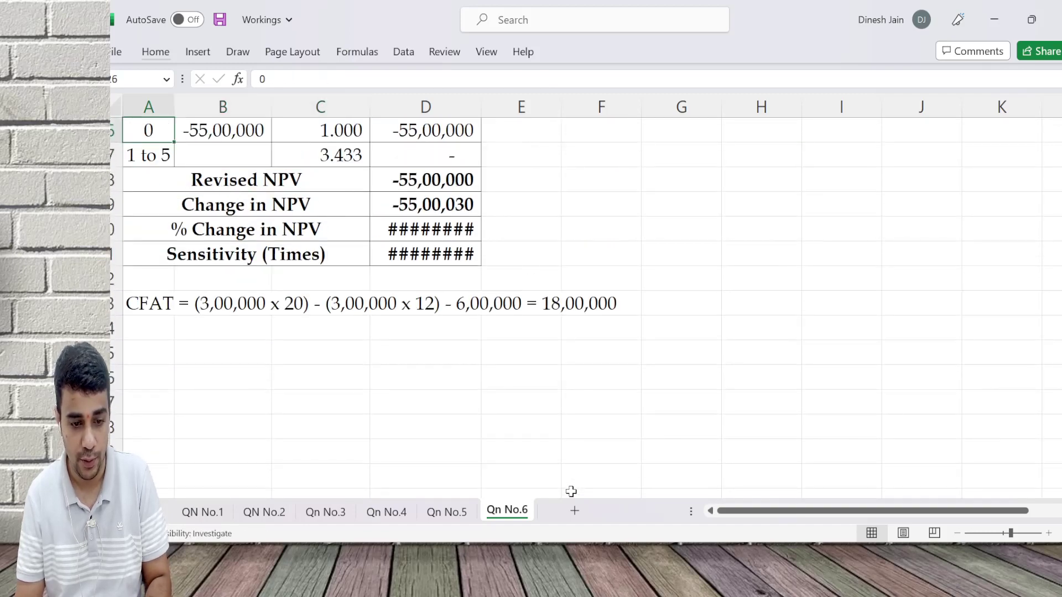
key("Up")
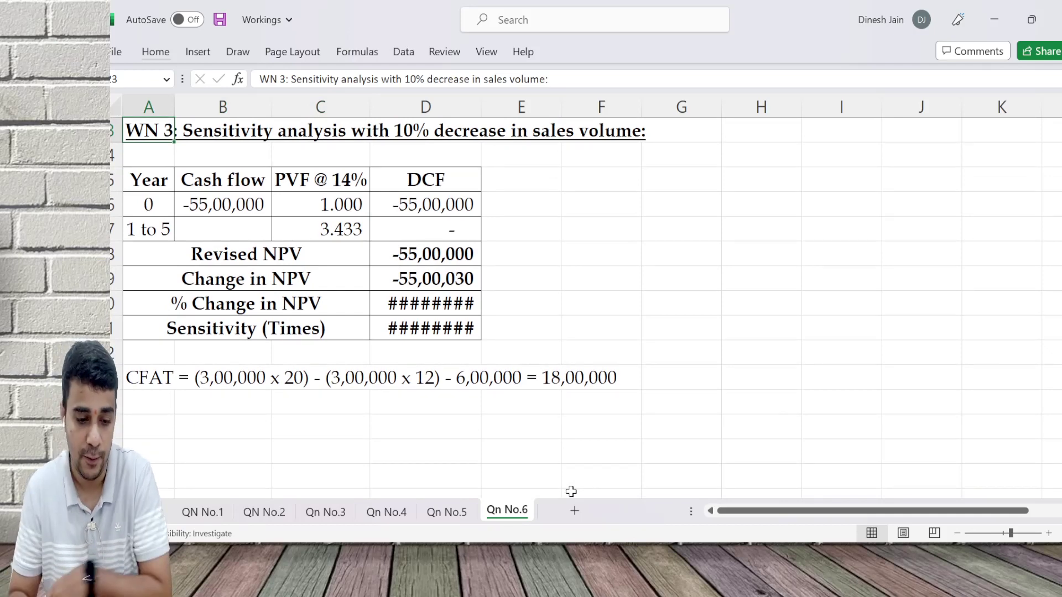
key("alt+Tab")
key("alt+Tab")
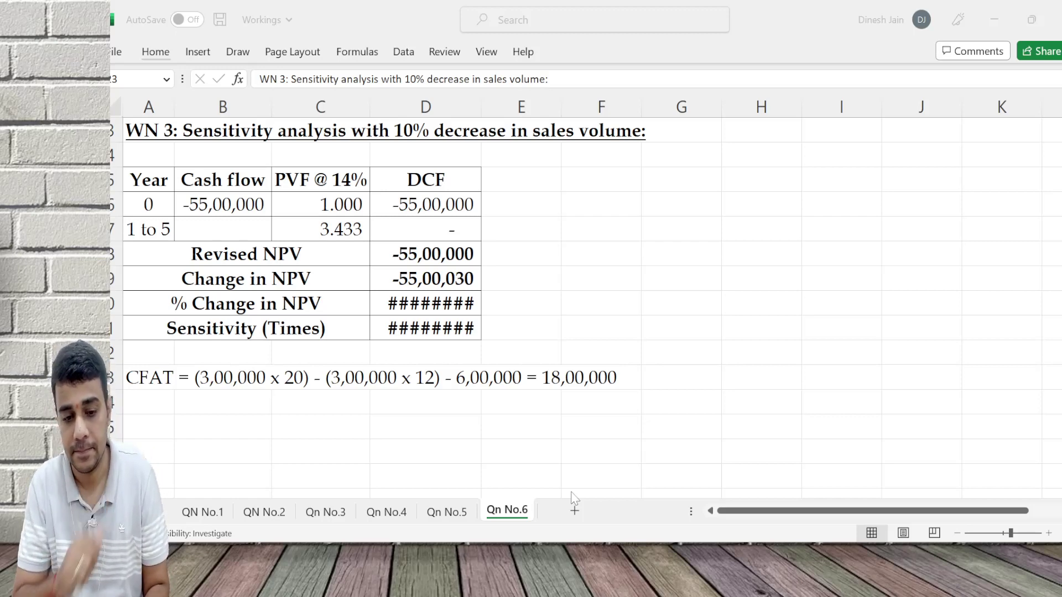
left_click(573, 498)
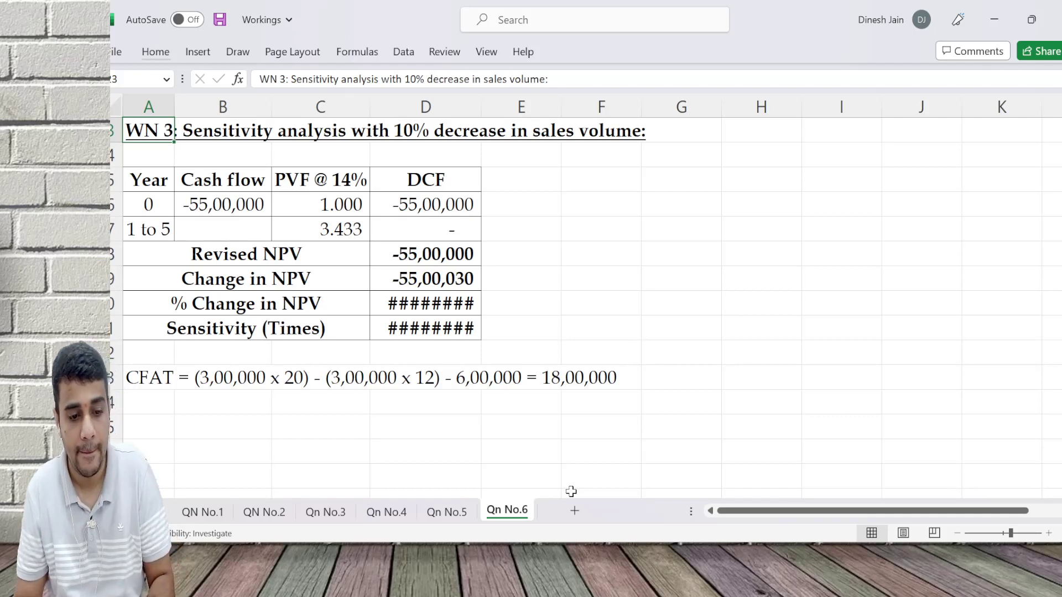
Step: Change the sales volume in the revenue term of the WN 3 CFAT working in A33 to 2,70,000
key("Down")
key("Down")
key("Down")
key("Down")
key("Down")
key("Down")
key("Down")
key("Down")
key("Down")
key("Down")
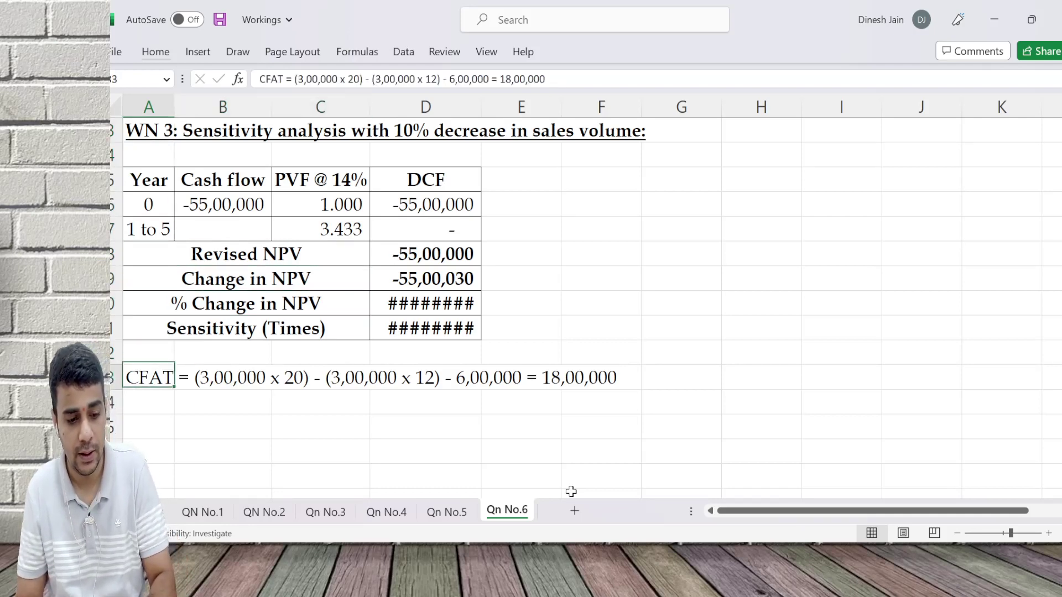
key("F2")
key("Left")
key("Left")
key("Left")
key("Left")
key("Left")
key("Left")
key("Left")
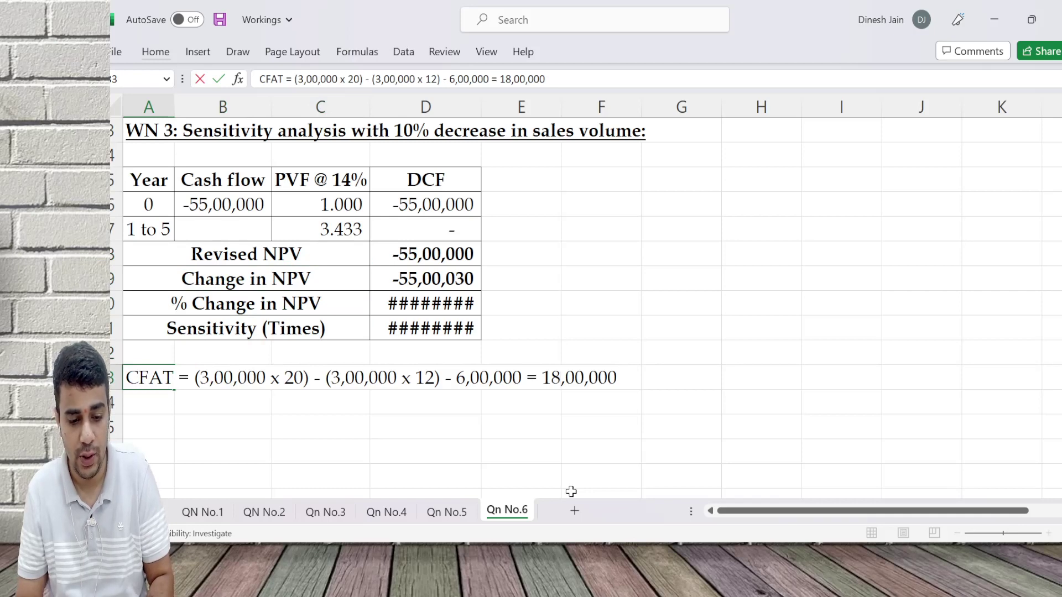
key("Left")
key("Left")
key("Left")
key("Left")
key("Left")
key("Left")
key("Left")
key("Left")
key("Left")
key("Left")
key("Left")
key("Left")
key("Left")
key("Left")
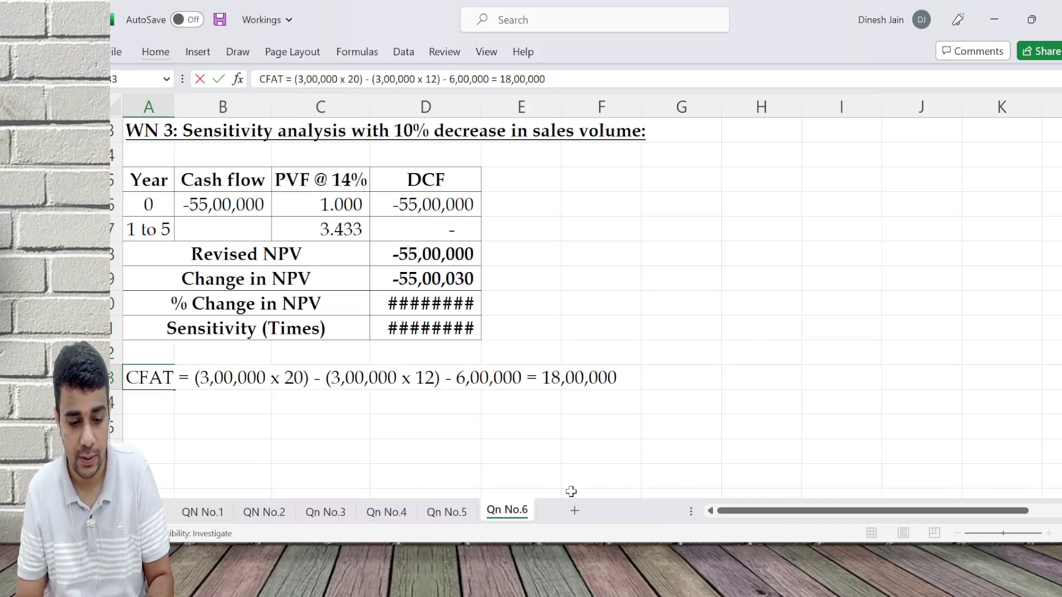
key("Left")
key("Left")
key("Left")
key("Left")
key("Left")
key("Left")
key("Left")
key("Left")
key("Left")
key("Left")
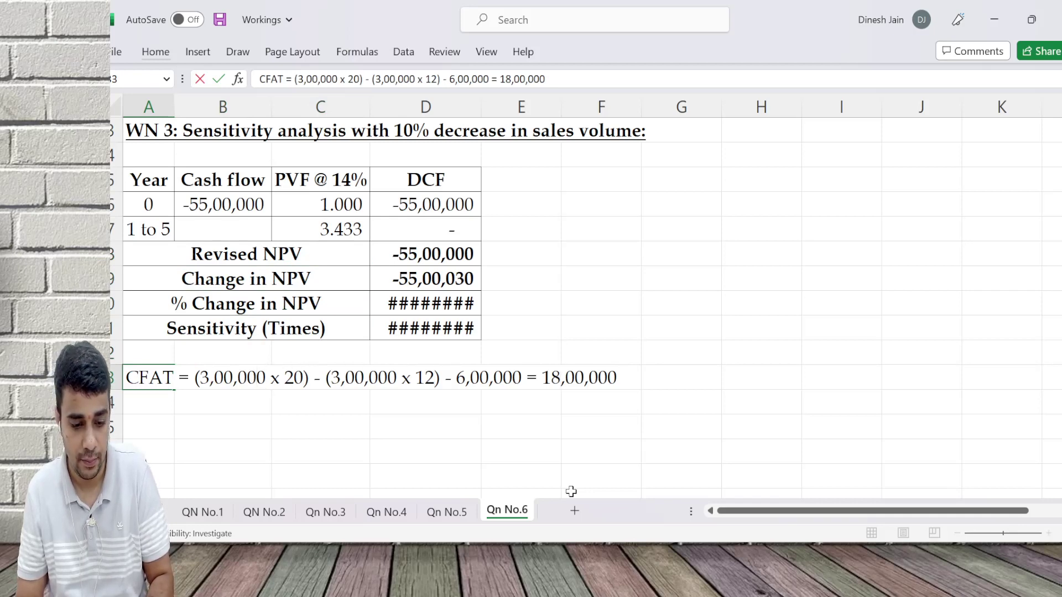
key("shift+Left")
key("shift+Left")
key("shift+Left")
key("shift+Left")
key("shift+Left")
key("shift+Left")
key("shift+Left")
key("shift+Left")
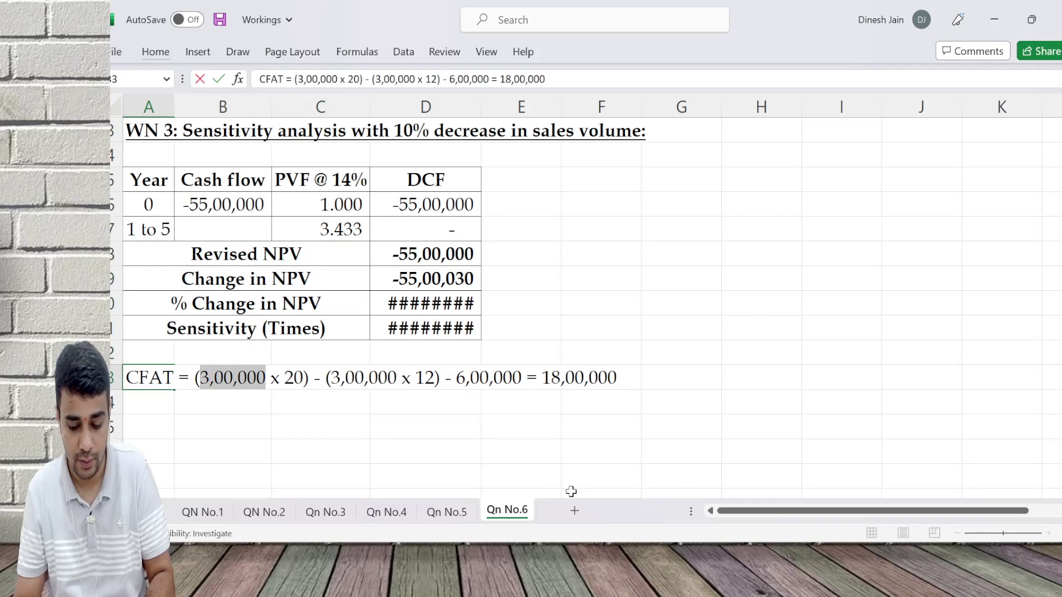
type("2,70,000")
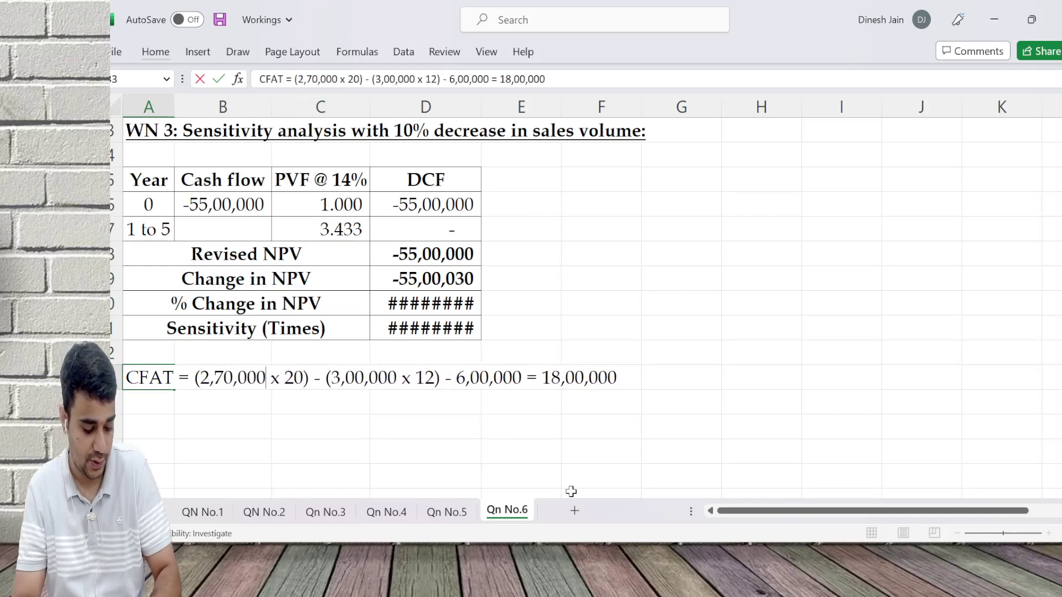
Step: Change the sales volume in the variable cost term of the A33 CFAT working to 2,70,000
key("Right")
key("Right")
key("Right")
key("Right")
key("Right")
key("Right")
key("Right")
key("Right")
key("Right")
key("Right")
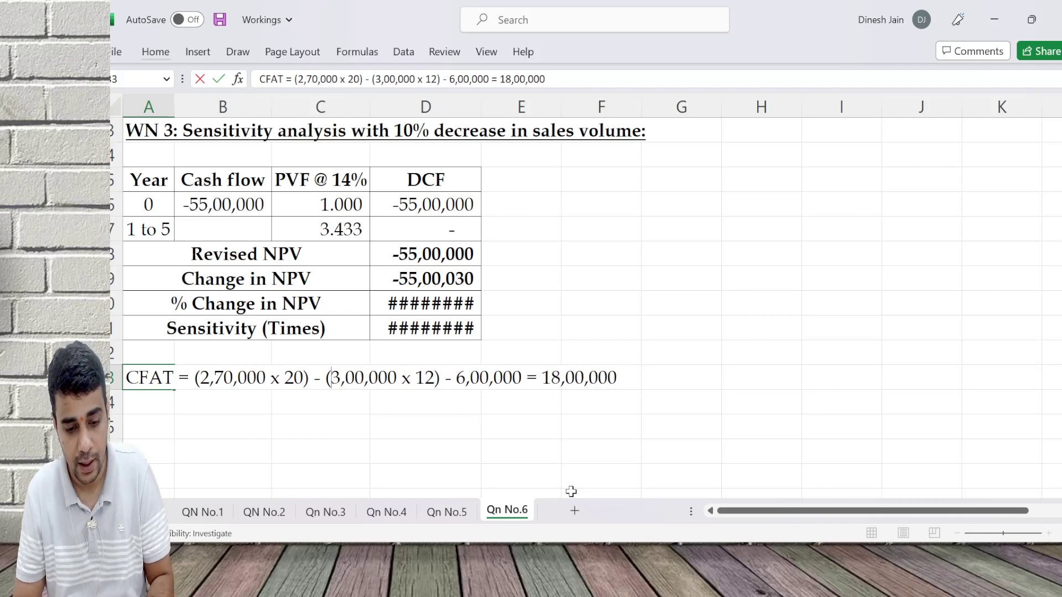
key("shift+Right")
key("shift+Right")
key("shift+Right")
key("shift+Right")
key("shift+Right")
key("shift+Right")
key("shift+Right")
key("shift+Right")
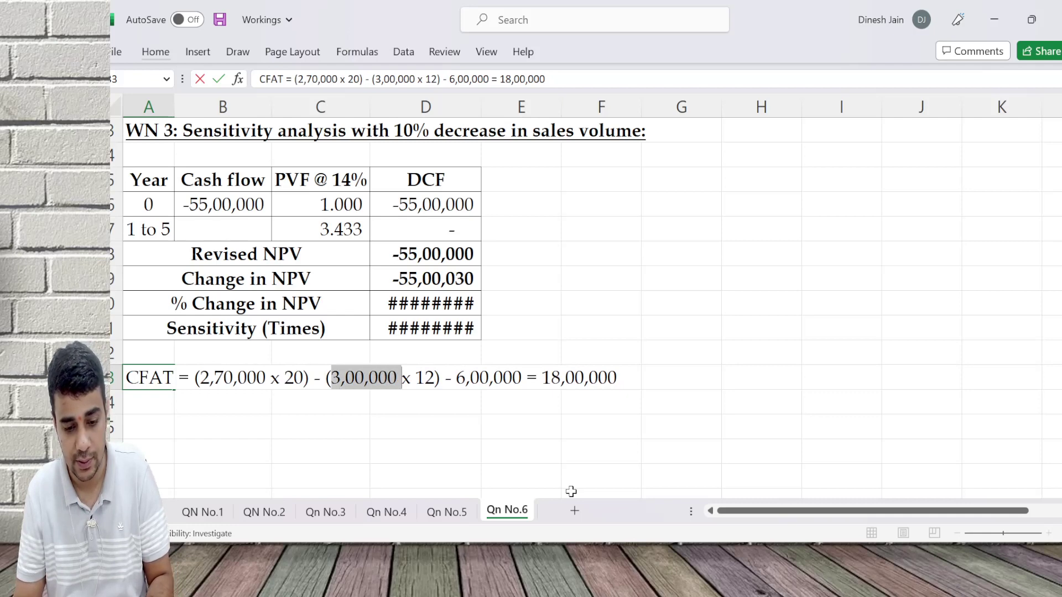
type("2,70,")
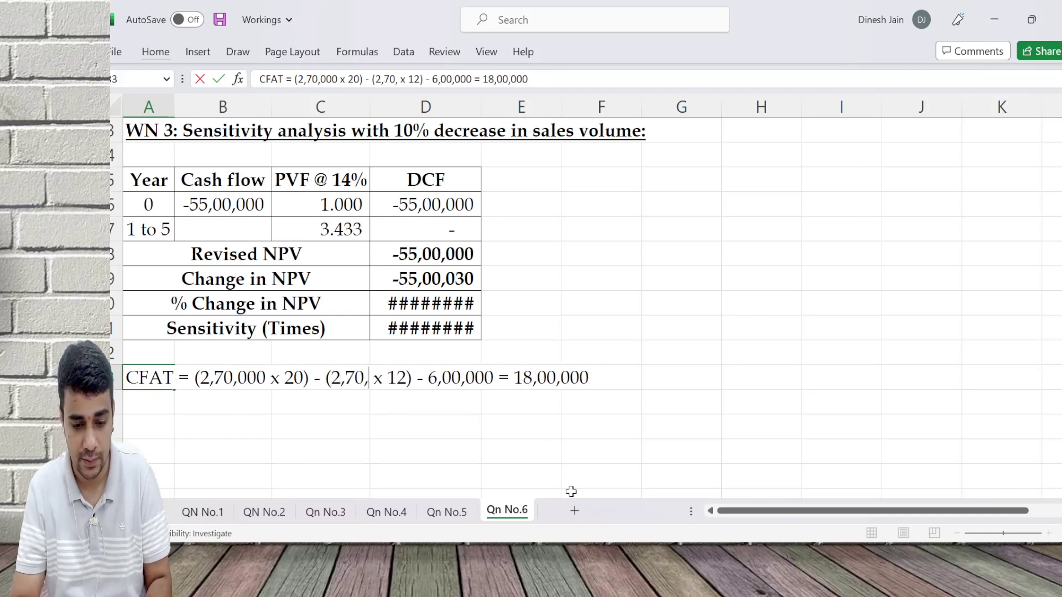
type("000")
key("Return")
Step: Calculate =270000*8-600000 in scratch cell G34, and clear the cell after reading the revised CFAT
key("Right")
key("Right")
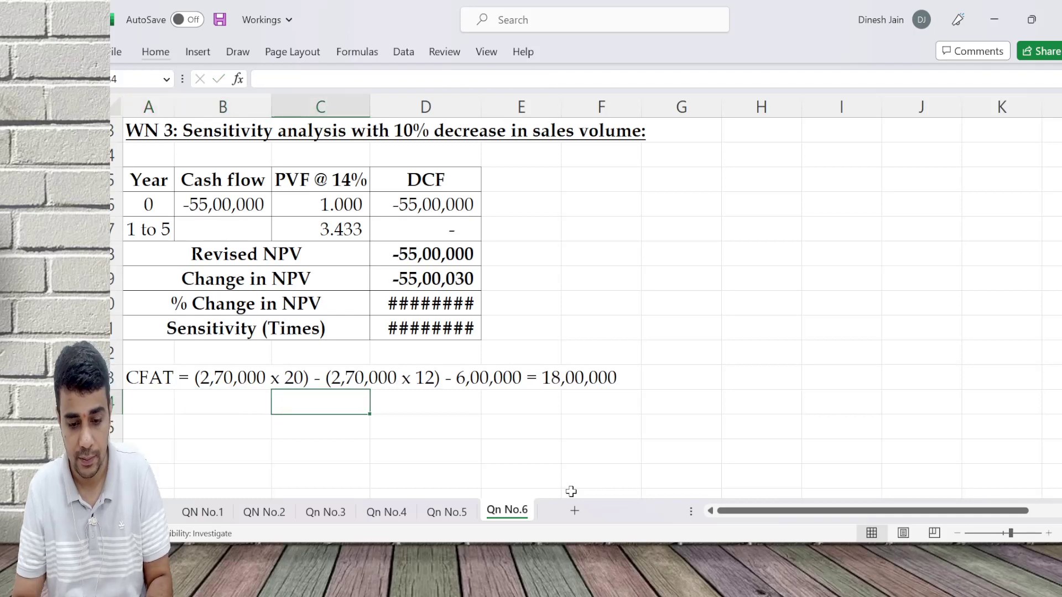
key("Right")
key("Right")
key("Right")
key("Right")
type("=2700")
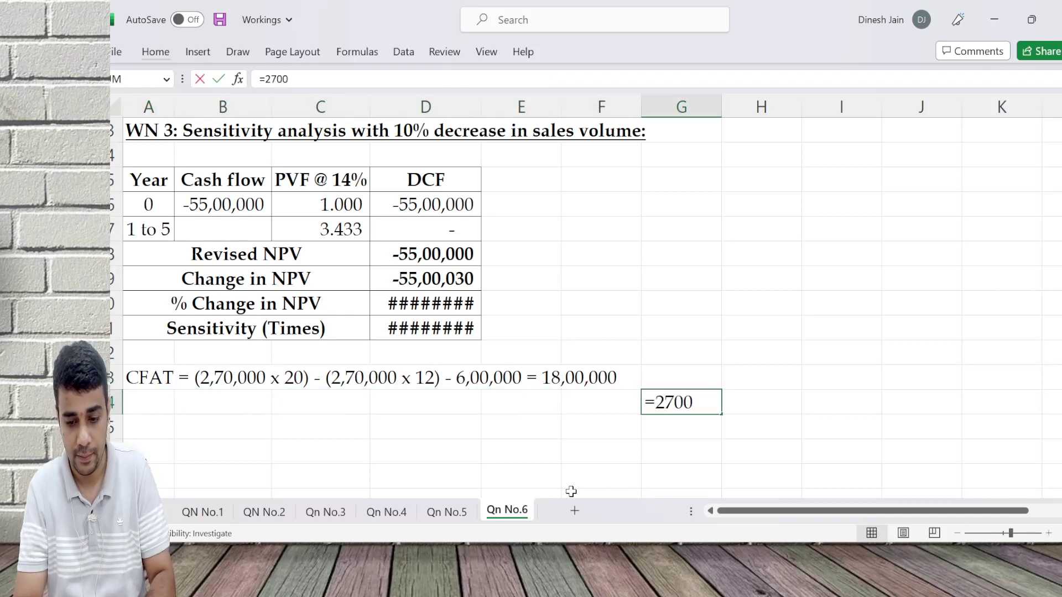
type("00*8")
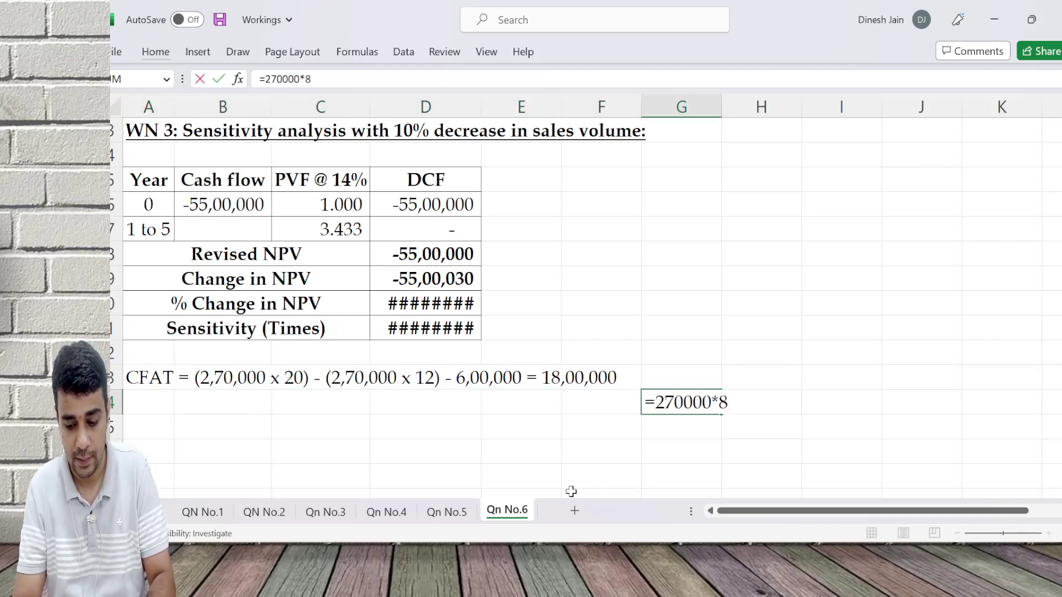
type("-600000")
key("Return")
key("Up")
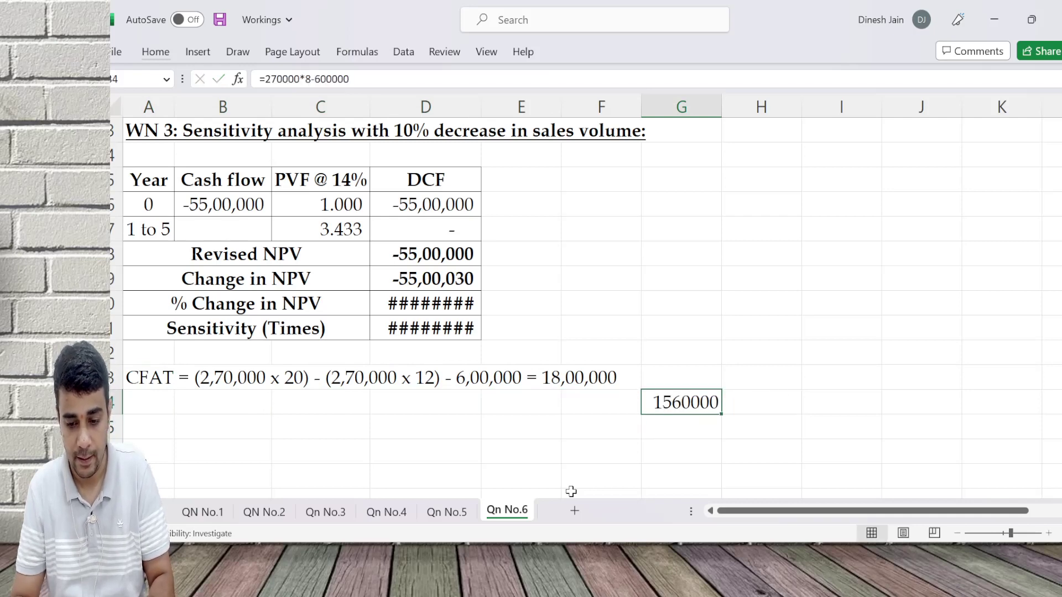
key("Delete")
Step: Set the result of the CFAT working in A33 to 15,60,000
key("Home")
key("Up")
key("F2")
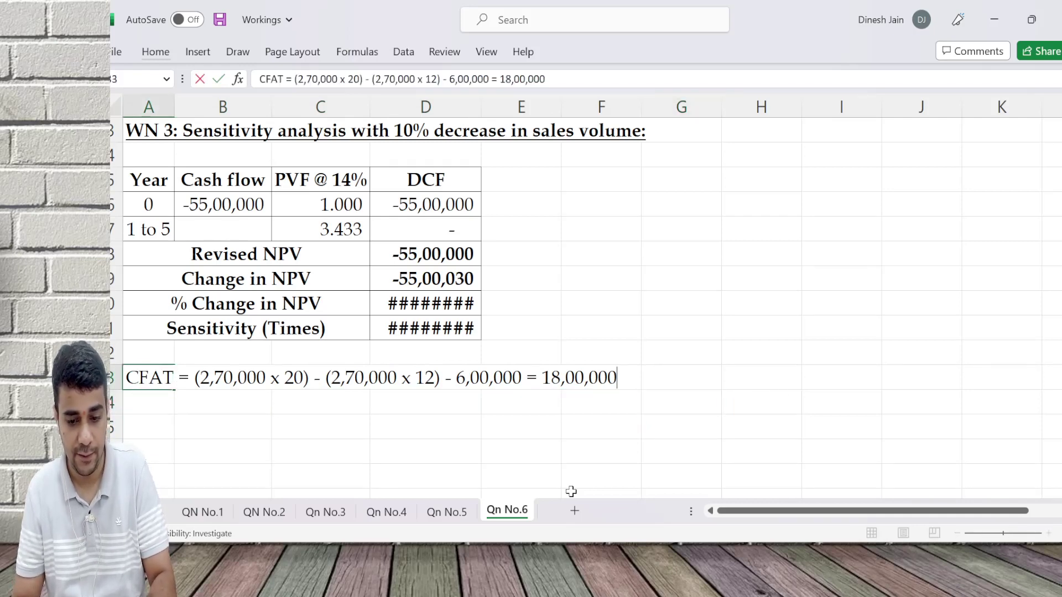
key("shift+Left")
key("shift+Left")
key("shift+Left")
key("shift+Left")
key("shift+Left")
key("shift+Left")
key("shift+Left")
key("shift+Left")
key("shift+Left")
type("1")
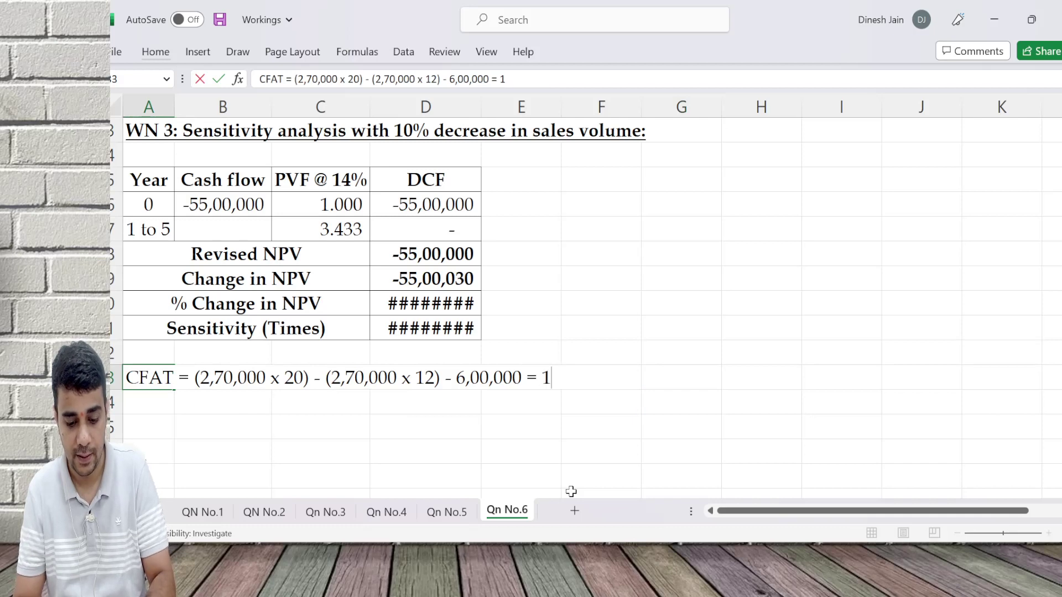
type("5,60,000")
key("Return")
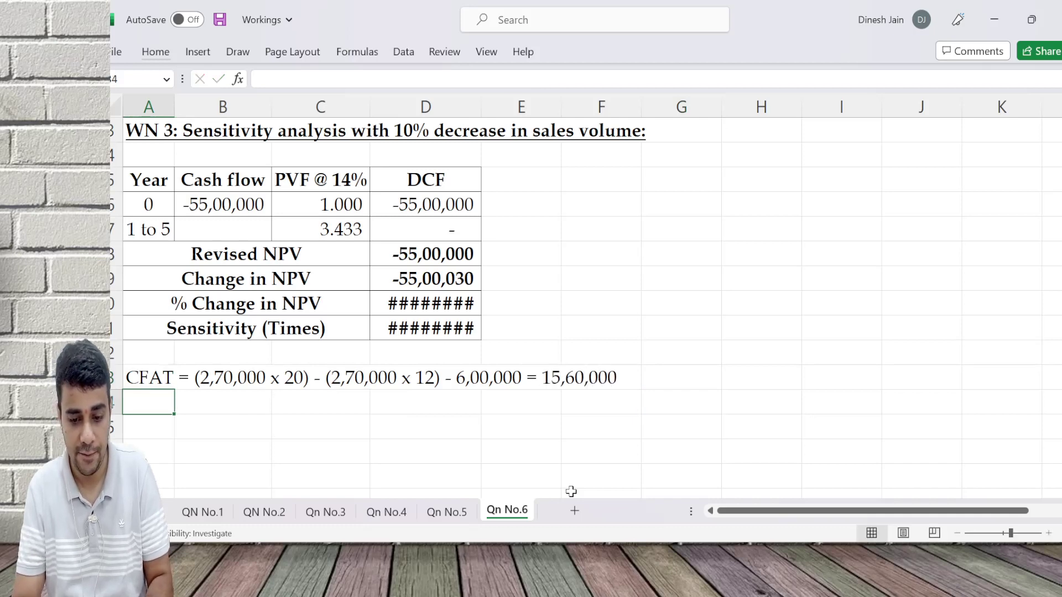
Step: Enter 1560000 as the cash flow for years 1 to 5 in B27 of the WN 3 table
key("Up")
key("Up")
key("Up")
key("Up")
key("Up")
key("Up")
key("Up")
key("Right")
type("1")
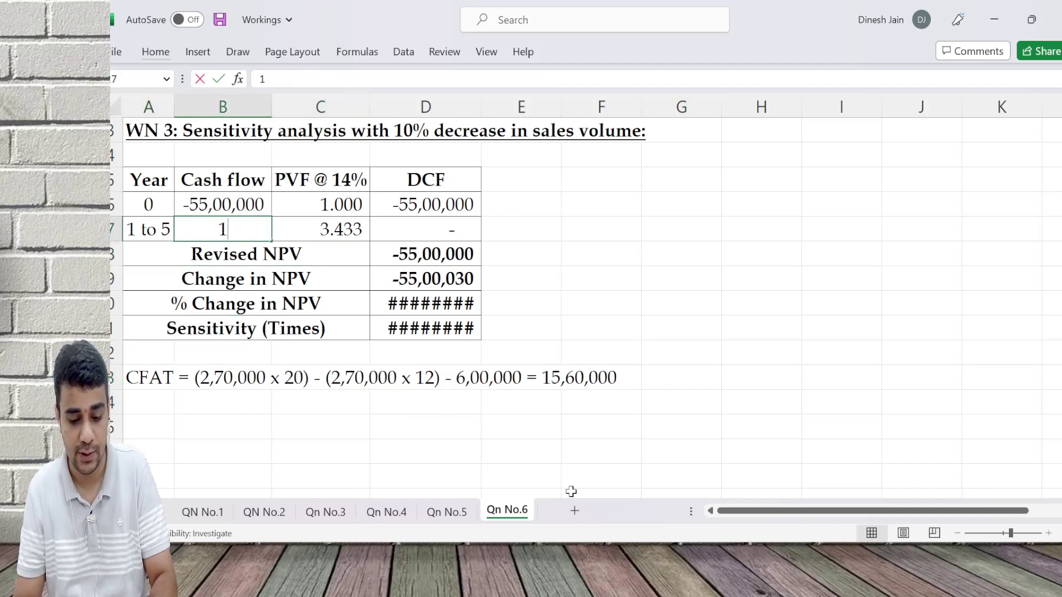
type("560000")
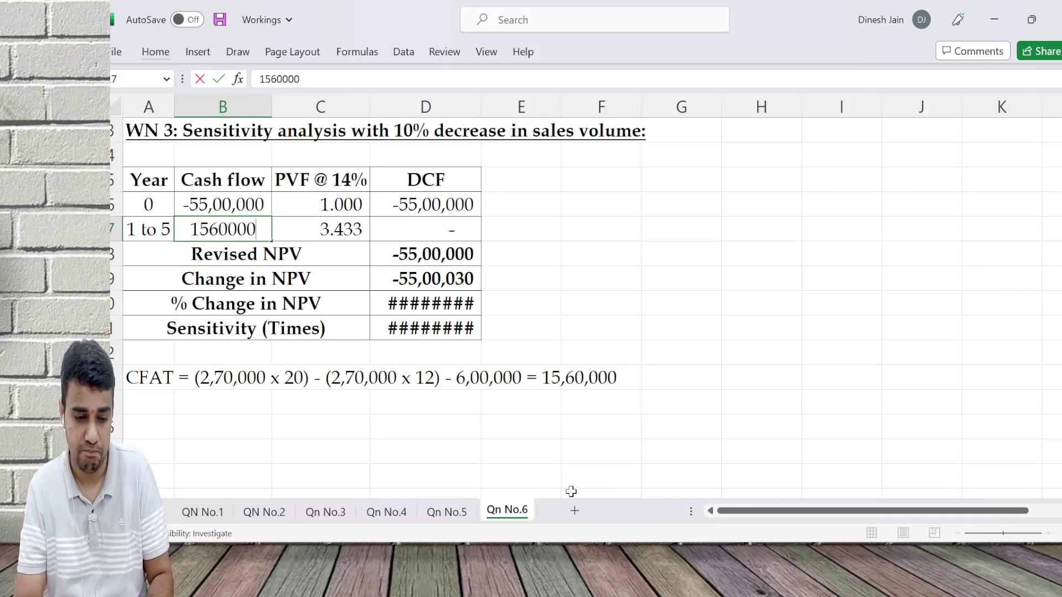
key("Return")
Step: Replace the Change in NPV formula in D29 with =-D28-$D$7, referring to the revised NPV and the base NPV
key("Right")
key("Down")
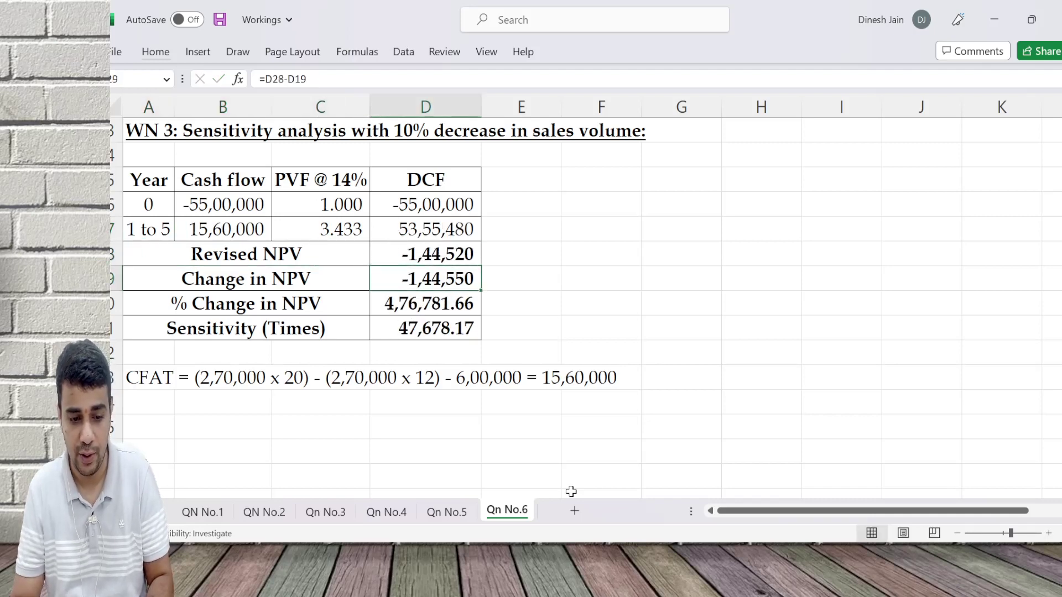
key("Delete")
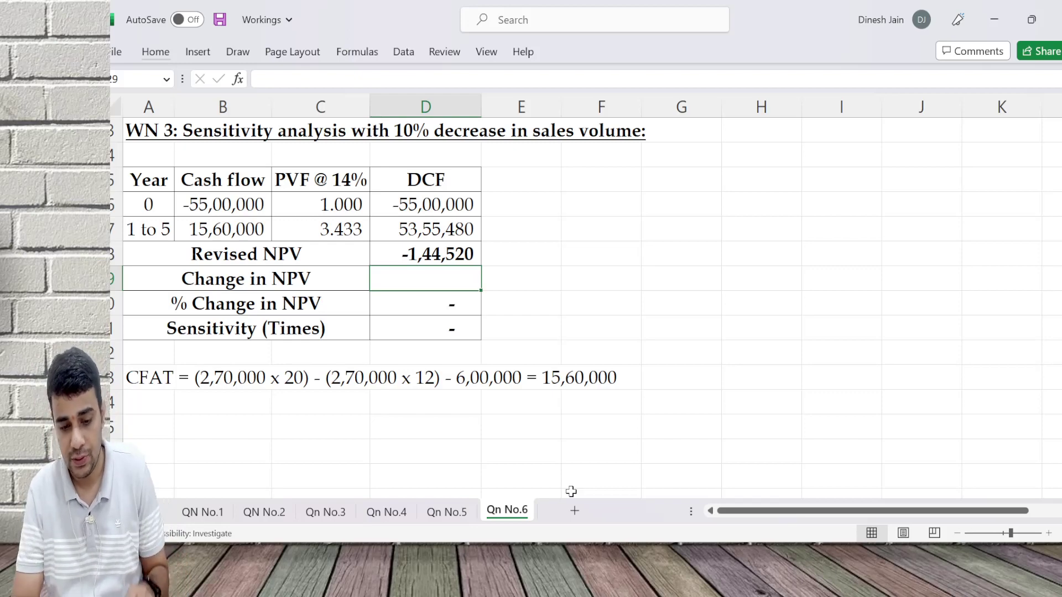
type("-")
key("Up")
type("-")
key("Up")
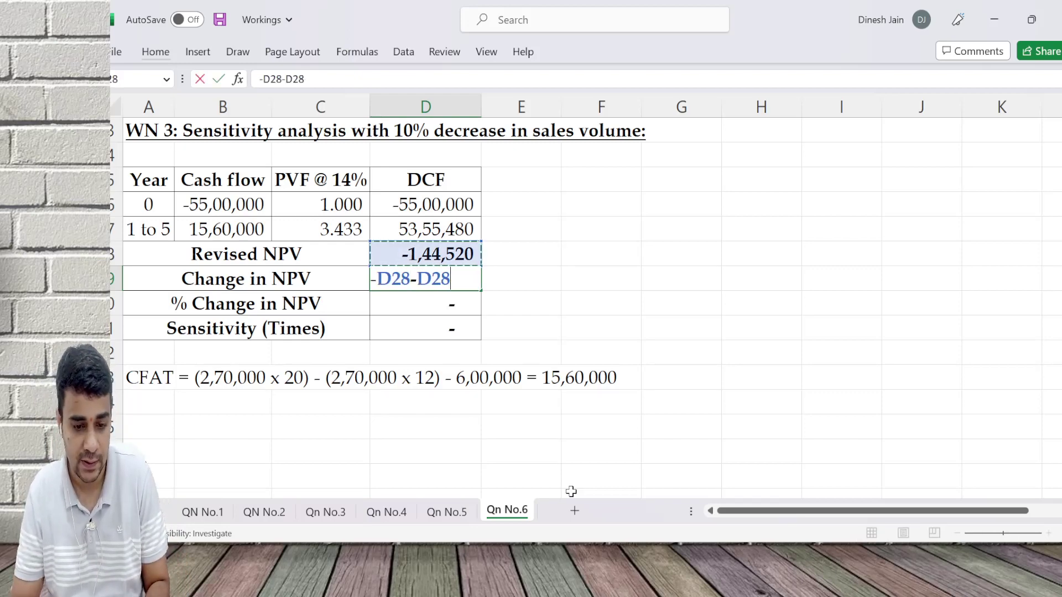
key("Up")
key("Up")
key("Up")
key("Up")
key("Up")
key("Up")
key("Up")
key("Up")
key("Up")
key("Up")
key("Up")
key("Up")
key("Up")
key("Up")
key("Up")
key("Up")
key("Up")
key("Up")
key("Up")
key("Up")
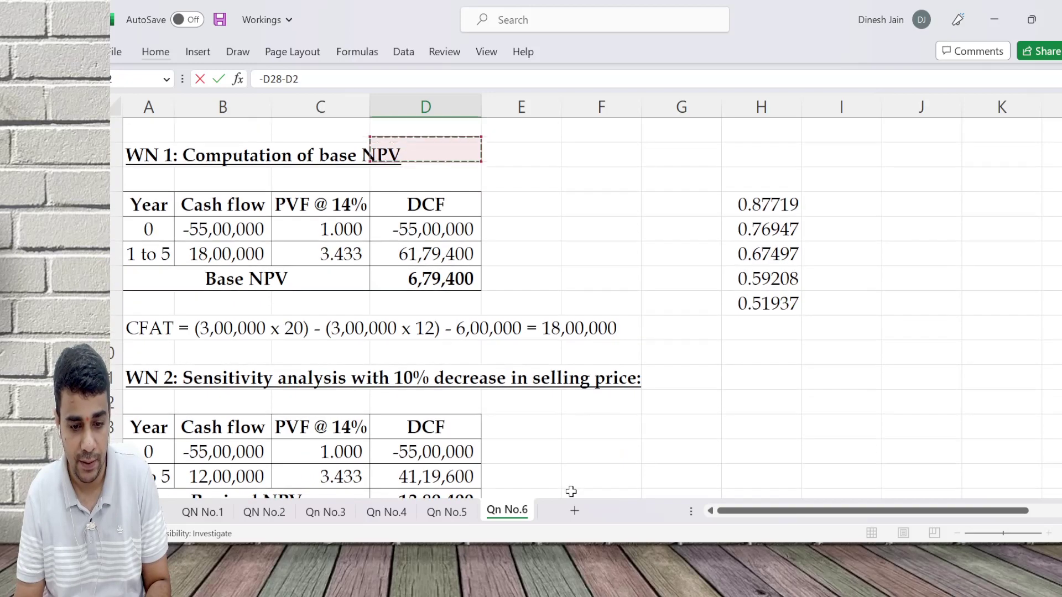
key("Down")
key("Down")
key("Down")
key("Down")
key("Down")
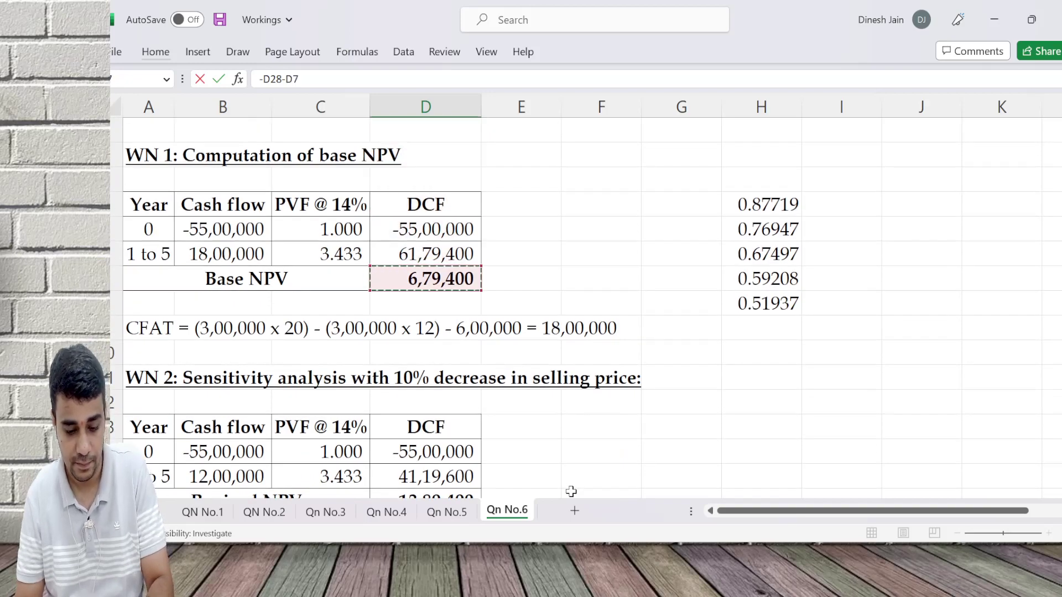
key("Return")
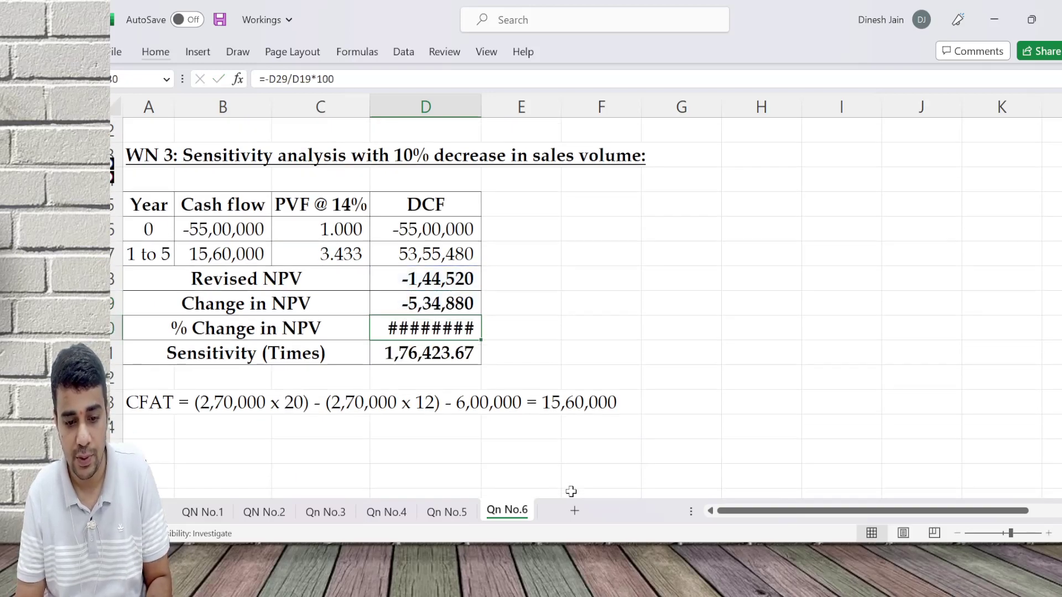
Step: Replace the Change in NPV formula in D29 with =D28-D7, subtracting the base NPV from the revised NPV
key("Up")
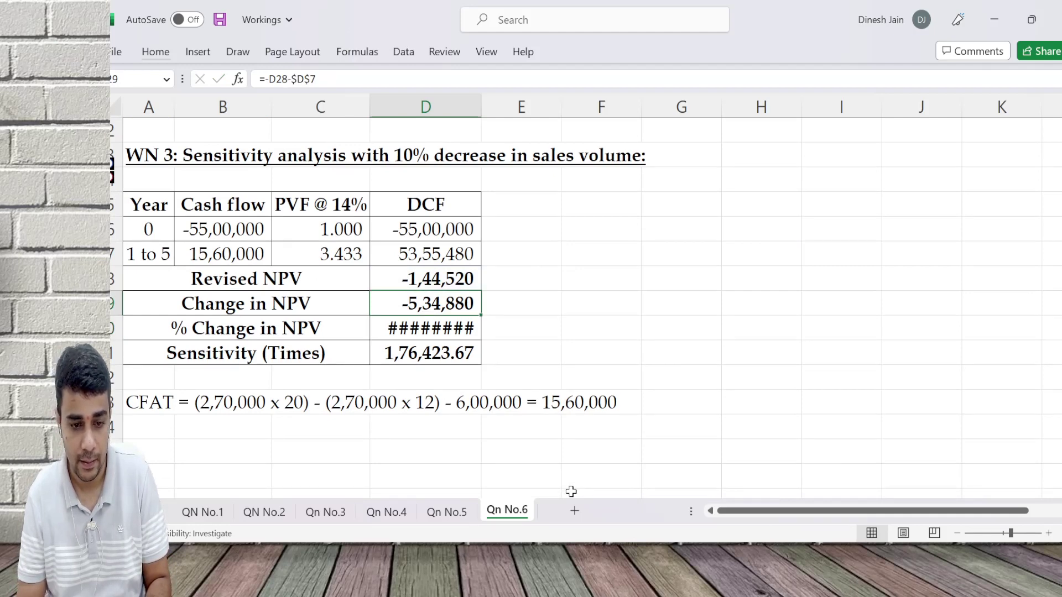
type("=")
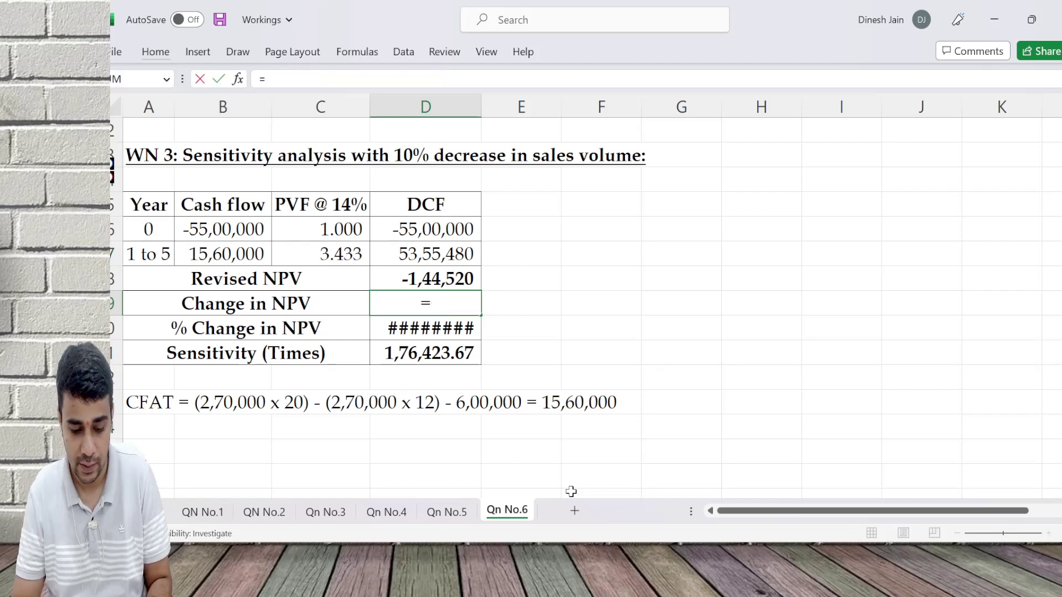
key("Up")
type("-")
key("Up")
key("Up")
key("Up")
key("Up")
key("Up")
key("Up")
key("Up")
key("Up")
key("Up")
key("Up")
key("Up")
key("Up")
key("Up")
key("Up")
key("Up")
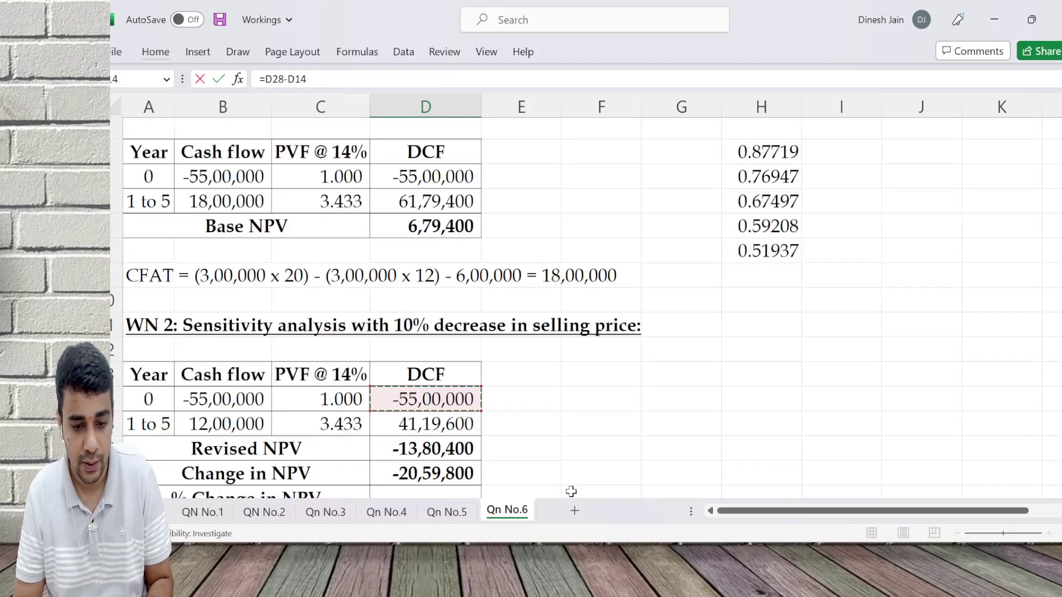
key("Down")
key("Down")
key("Down")
key("Up")
key("Up")
key("Up")
key("Up")
key("Up")
key("Up")
key("Up")
key("Up")
key("Up")
key("Up")
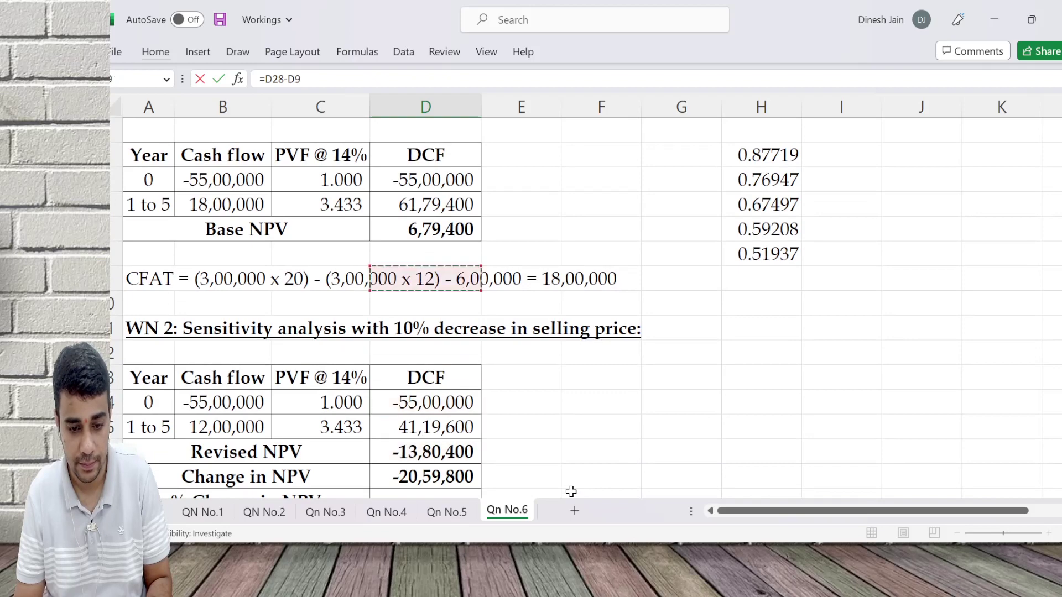
key("Return")
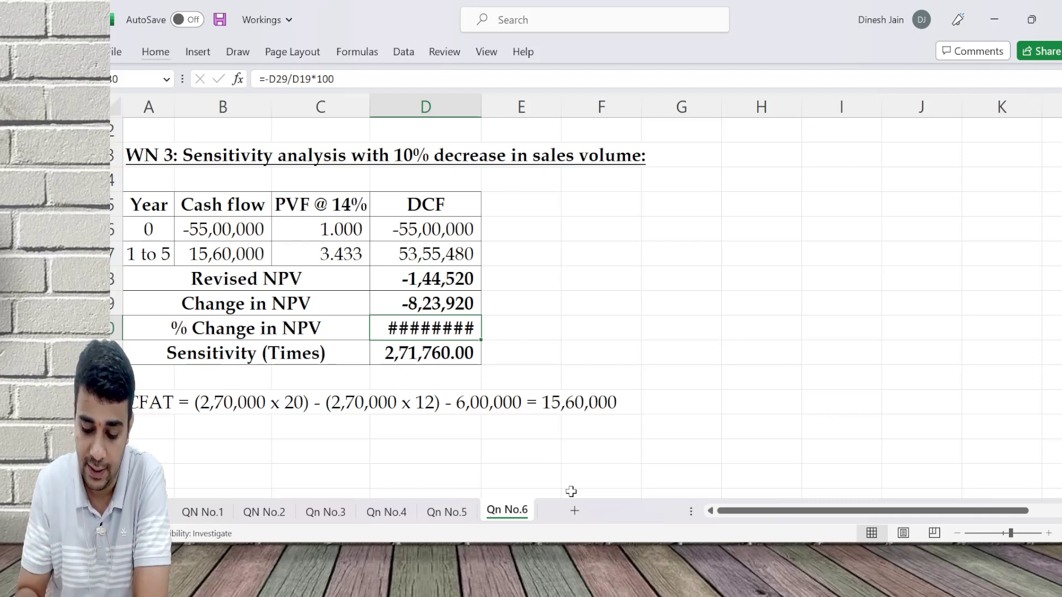
Step: Replace the % Change in NPV formula in D30 with -D29/$D$7*100, using an absolute reference to the base NPV
type("-D29/")
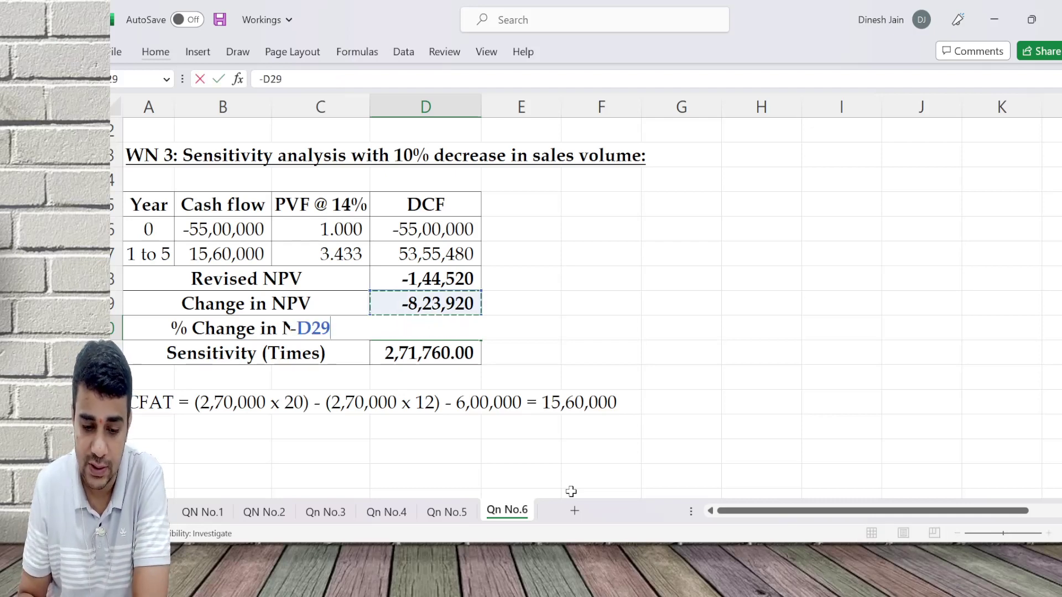
key("Up")
key("Up")
key("Up")
key("Up")
key("Up")
key("Up")
key("Up")
key("Up")
key("Up")
key("Up")
key("Up")
key("Up")
key("Up")
key("Up")
key("Up")
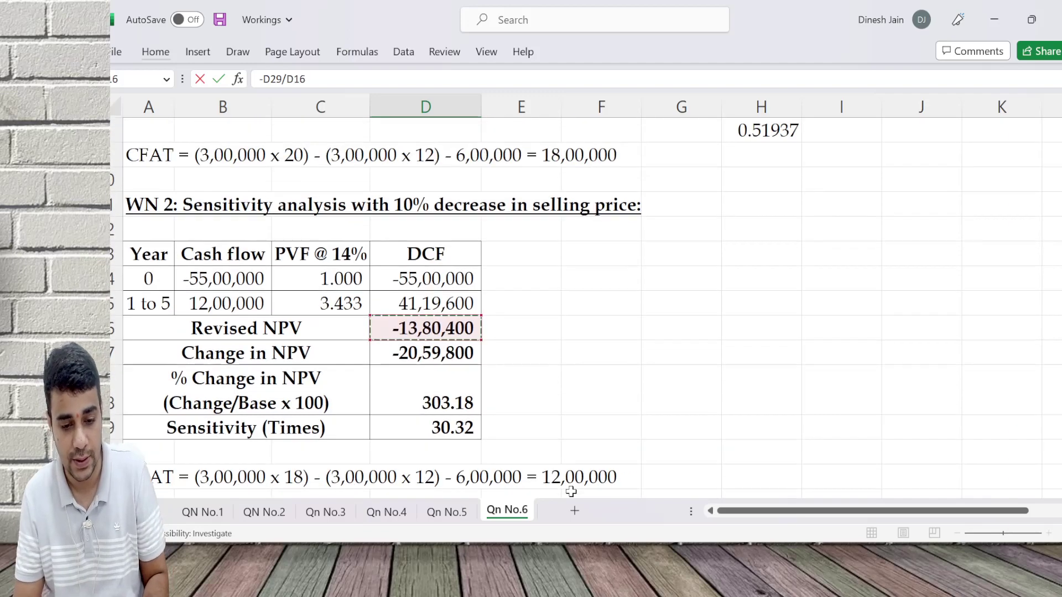
key("Up")
key("Up")
key("Up")
key("Up")
key("Up")
key("Up")
key("Up")
key("Up")
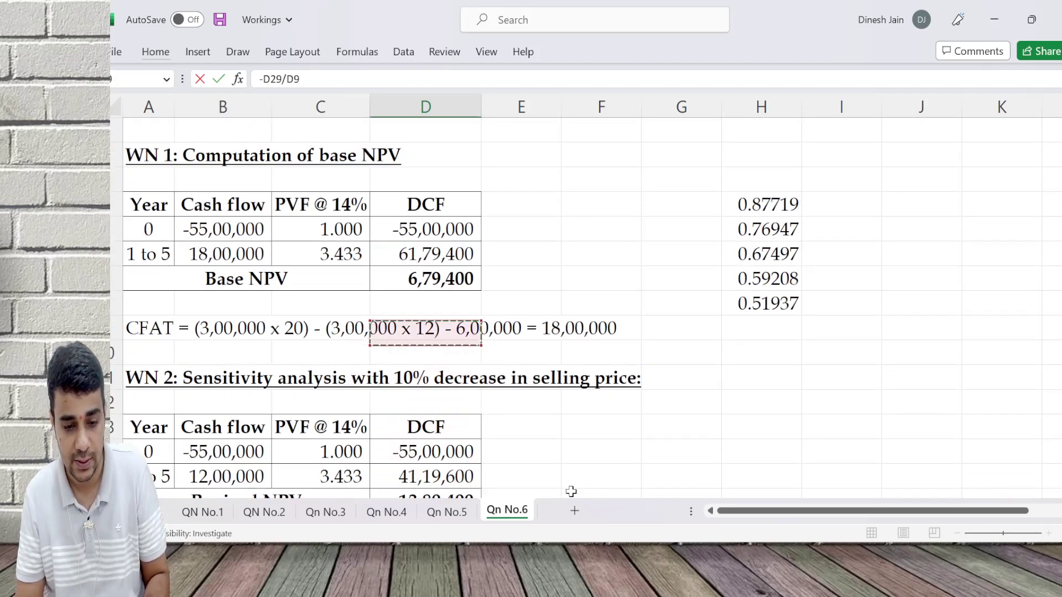
key("F4")
type("*100")
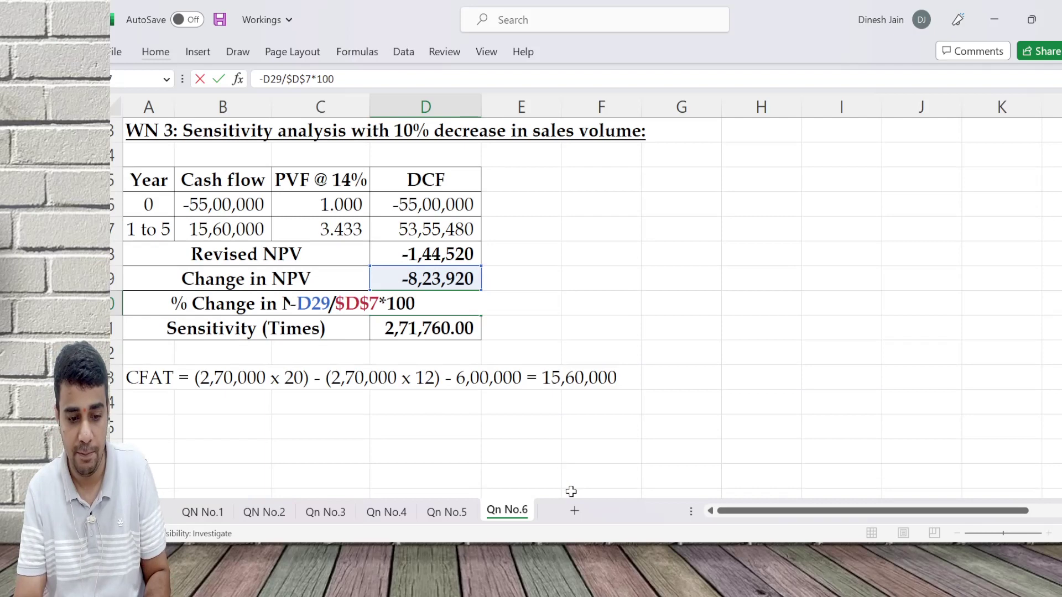
key("Return")
Step: Increase the height of row 30 to fit the full two-line % Change in NPV (Change/Base x 100) label
key("Up")
key("Left")
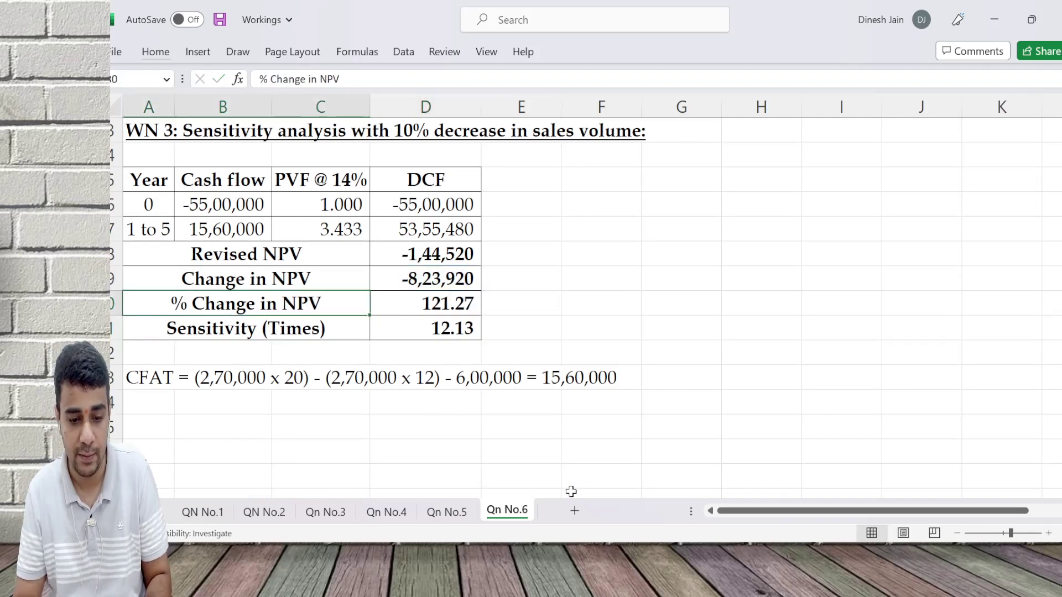
left_click_drag(113, 317, 114, 342)
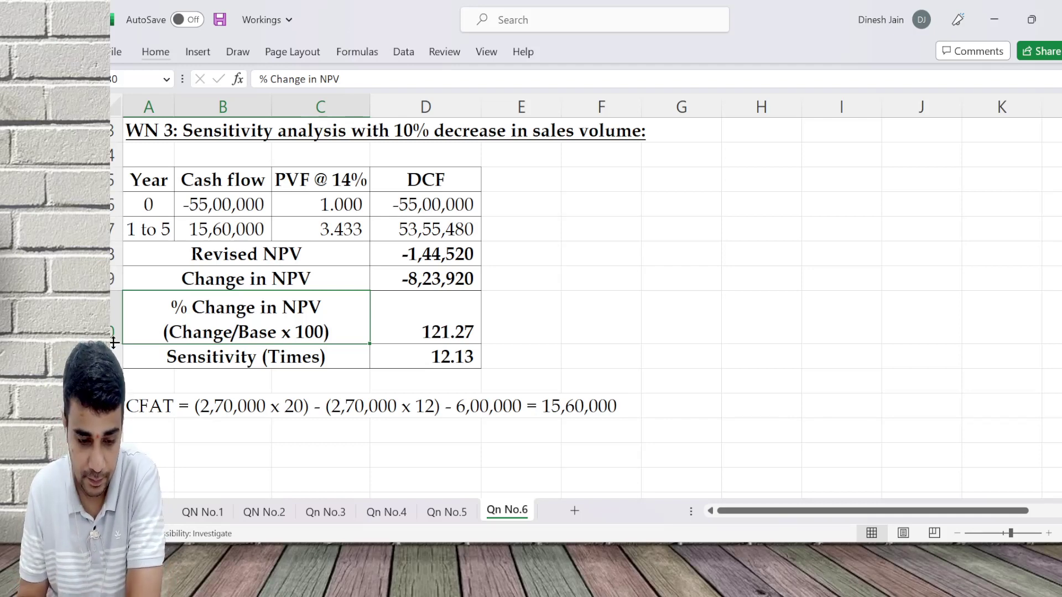
Step: Examine the WN 3 table's cash flows, discounted values, revised NPV and sensitivity formulas
key("Right")
key("Right")
key("Up")
key("Up")
key("Left")
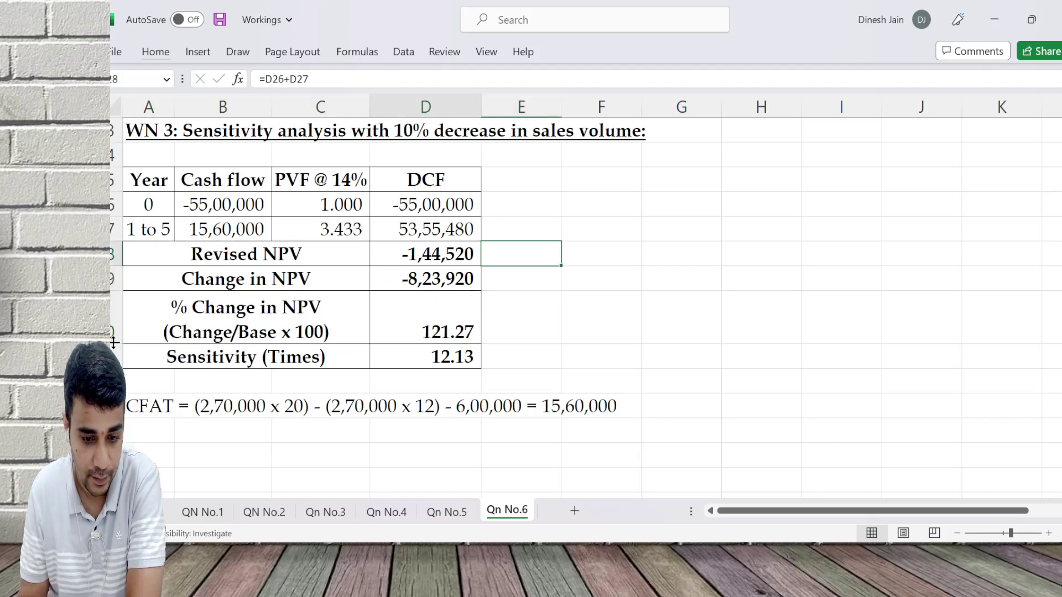
key("Left")
key("Up")
key("Up")
key("Up")
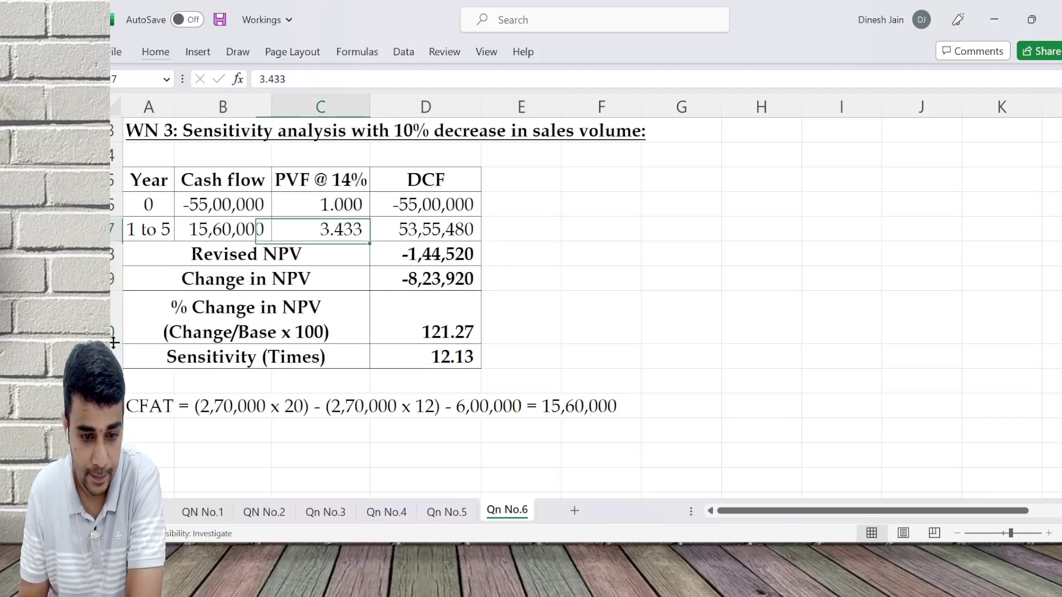
key("Left")
key("Left")
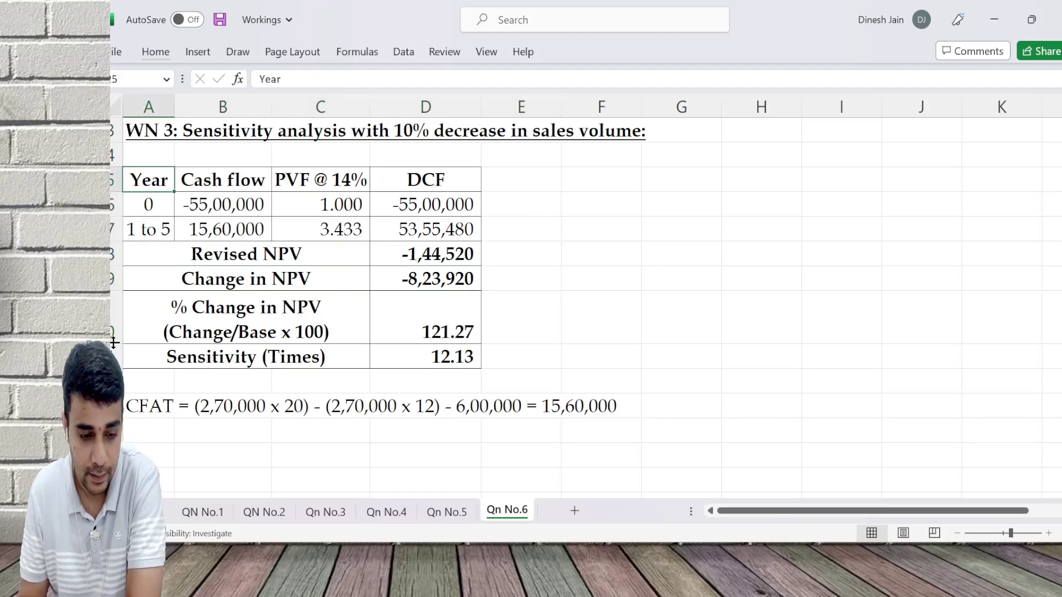
key("Down")
key("Down")
key("Right")
key("Right")
key("Right")
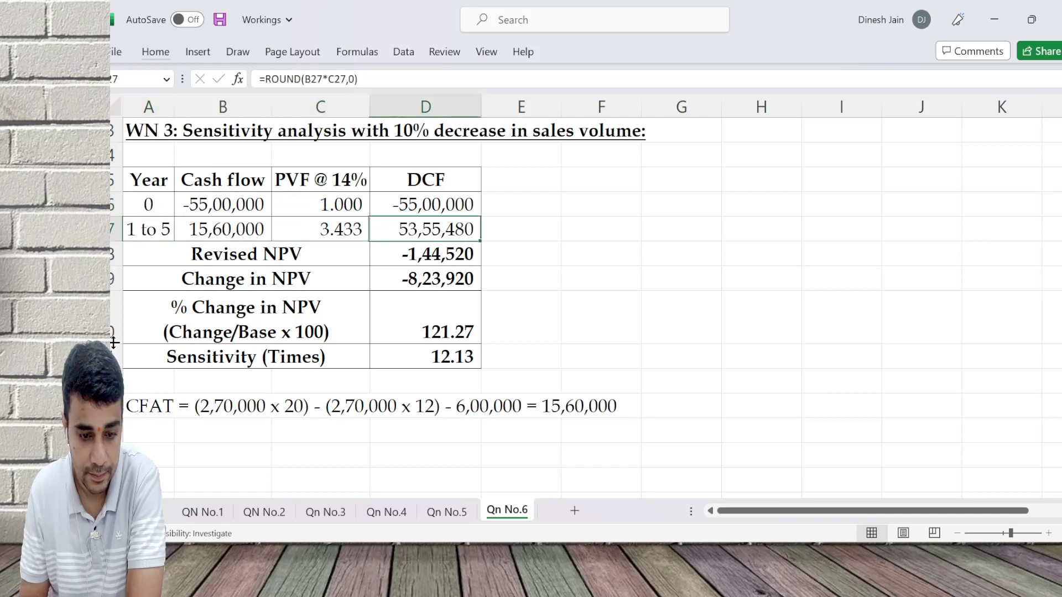
key("Down")
key("Down")
key("Down")
key("Down")
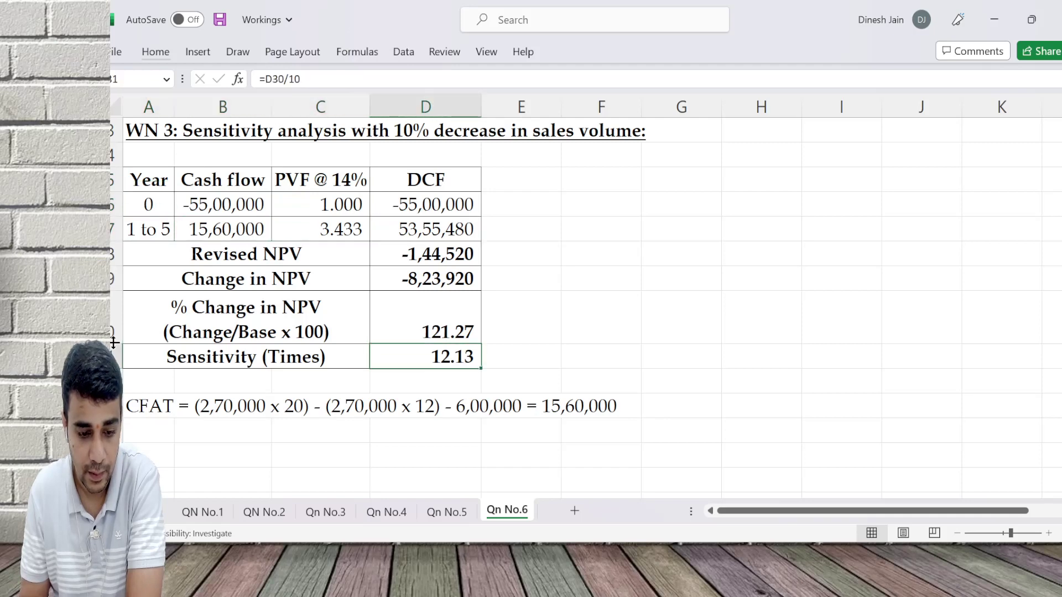
key("Left")
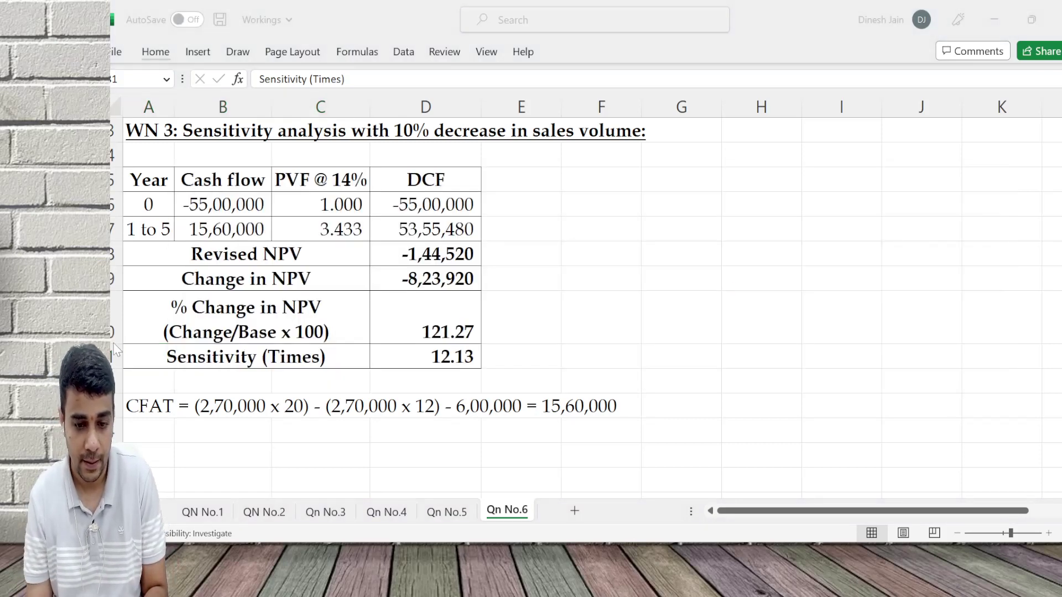
left_click(114, 343)
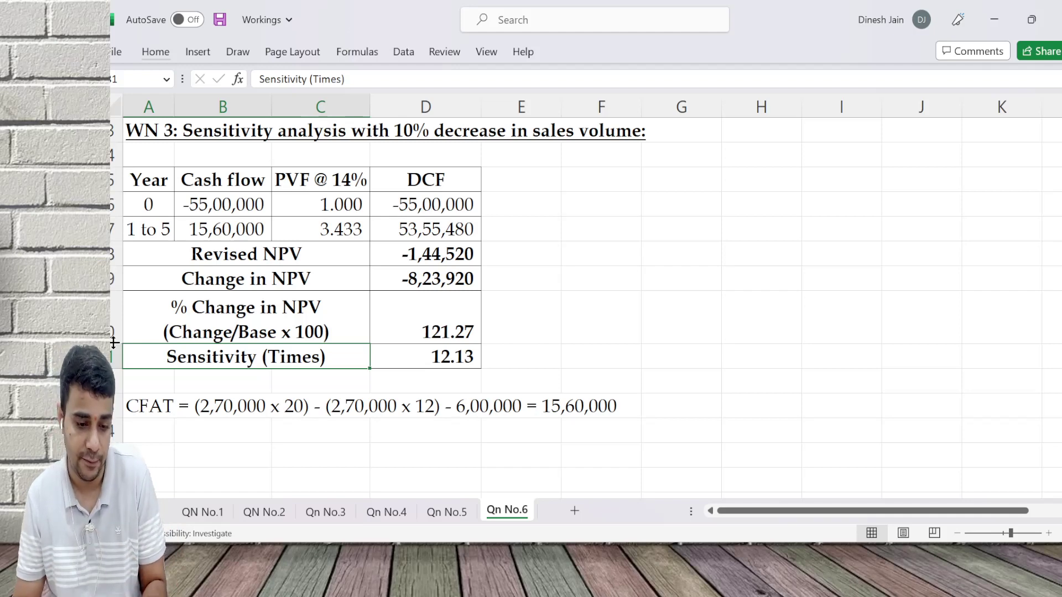
Step: Copy the WN 3 block A23:F33, from its heading through the CFAT working, and paste it starting at A35
key("Up")
key("Up")
key("Up")
key("Up")
key("Up")
key("Up")
key("Up")
key("Up")
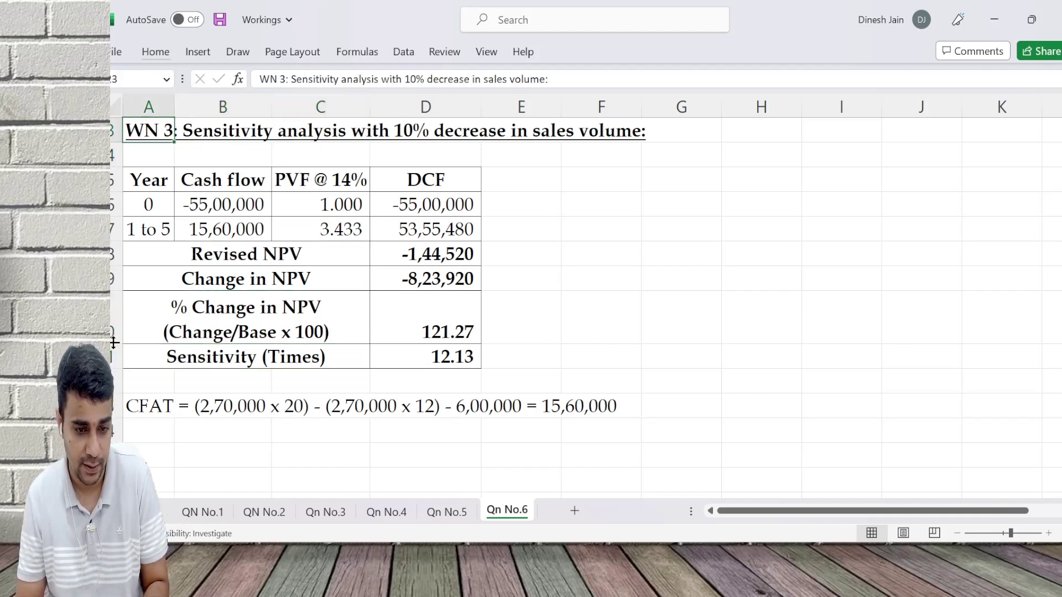
key("shift+Right")
key("shift+Right")
key("shift+Right")
key("shift+Right")
key("shift+Right")
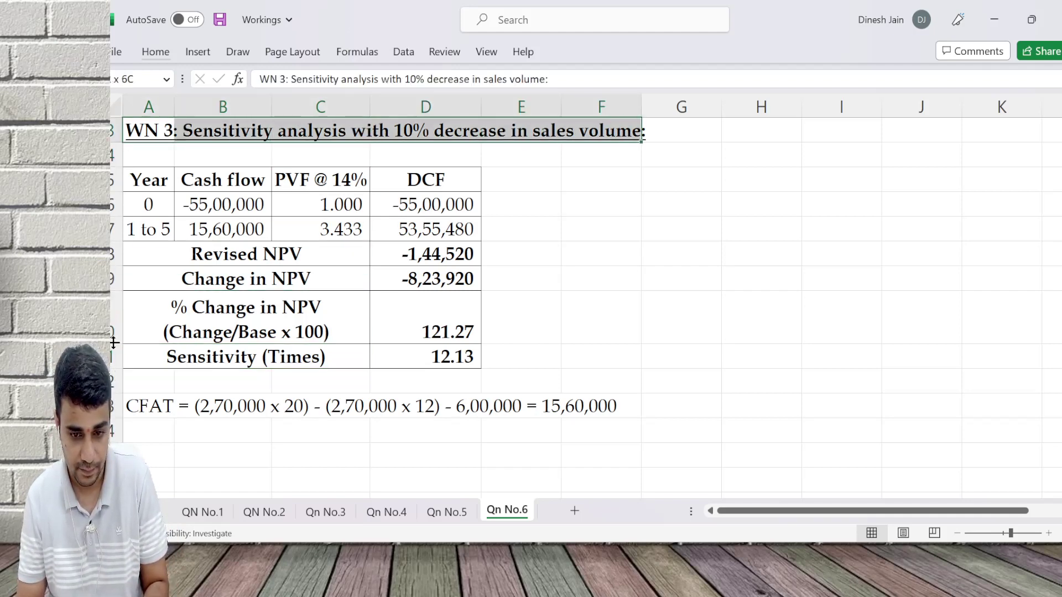
key("shift+Down")
key("shift+Down")
key("shift+Down")
key("shift+Down")
key("shift+Down")
key("shift+Down")
key("shift+Down")
key("shift+Down")
key("shift+Down")
key("shift+Down")
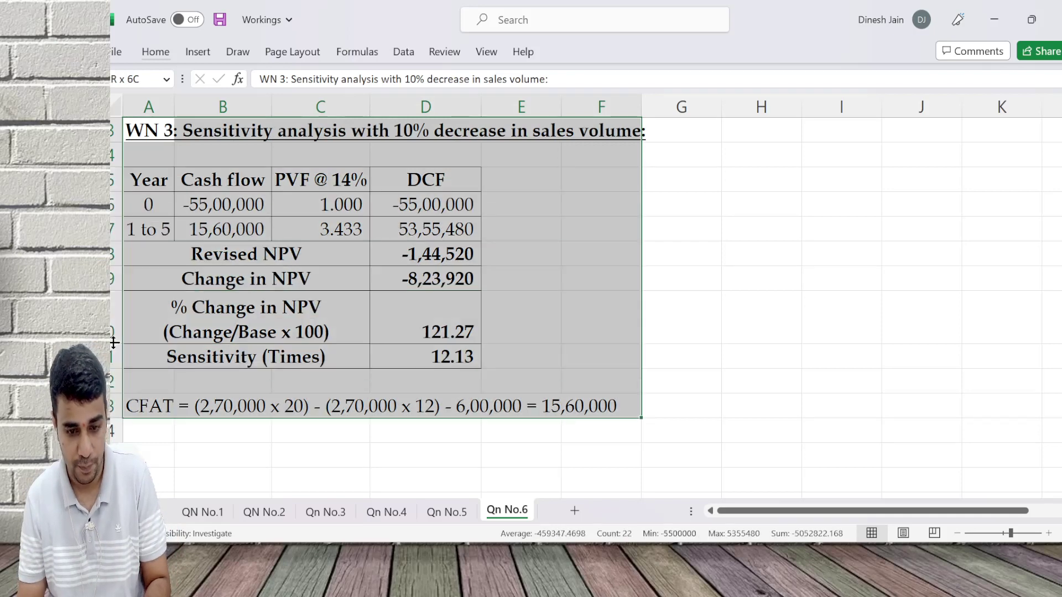
key("ctrl+c")
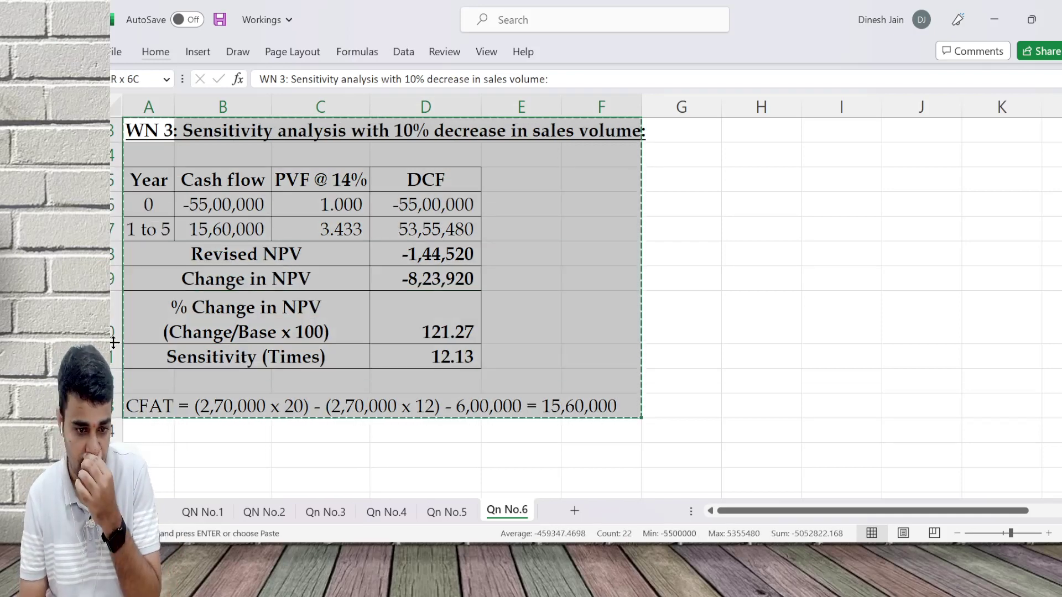
key("Down")
key("shift+Right")
key("shift+Down")
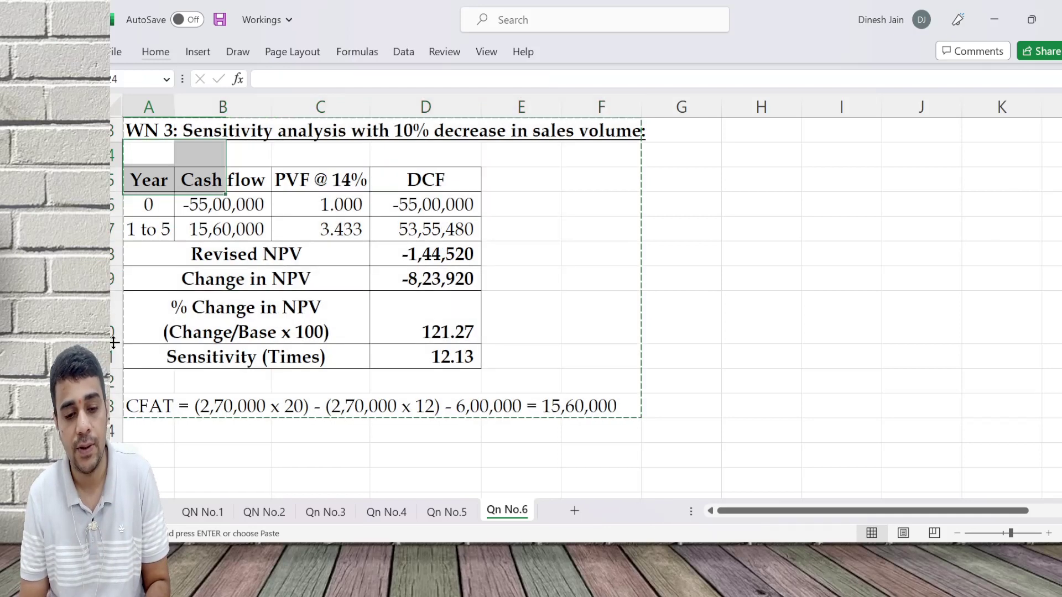
key("Down")
key("Down")
key("Down")
key("Down")
key("Down")
key("Down")
key("Down")
key("Down")
key("Down")
key("Down")
key("Down")
key("Down")
key("Down")
key("Down")
key("Down")
key("Down")
key("Down")
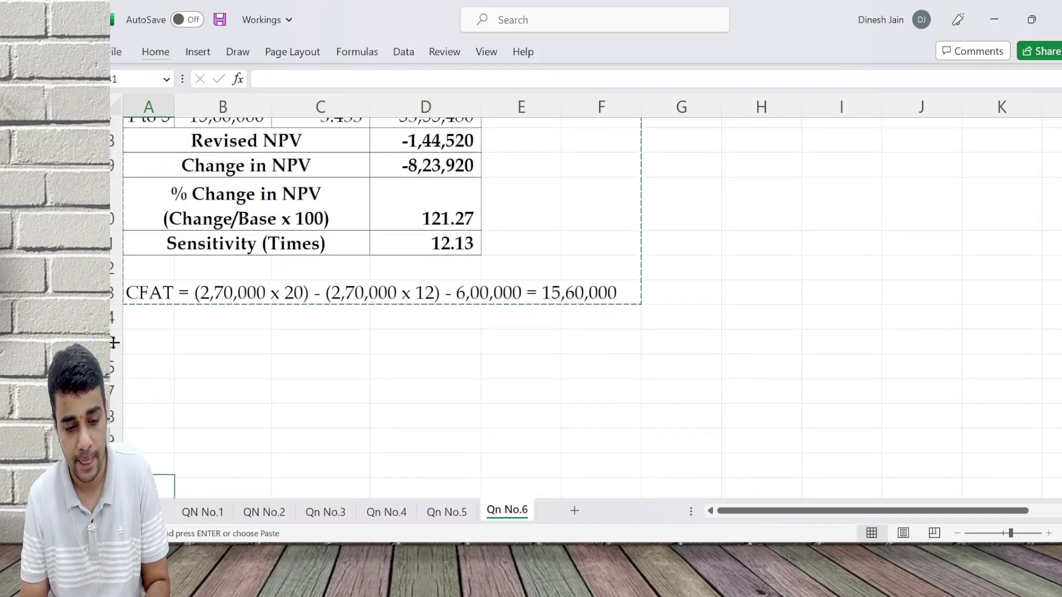
key("Up")
key("Up")
key("Up")
key("Up")
key("Up")
key("Return")
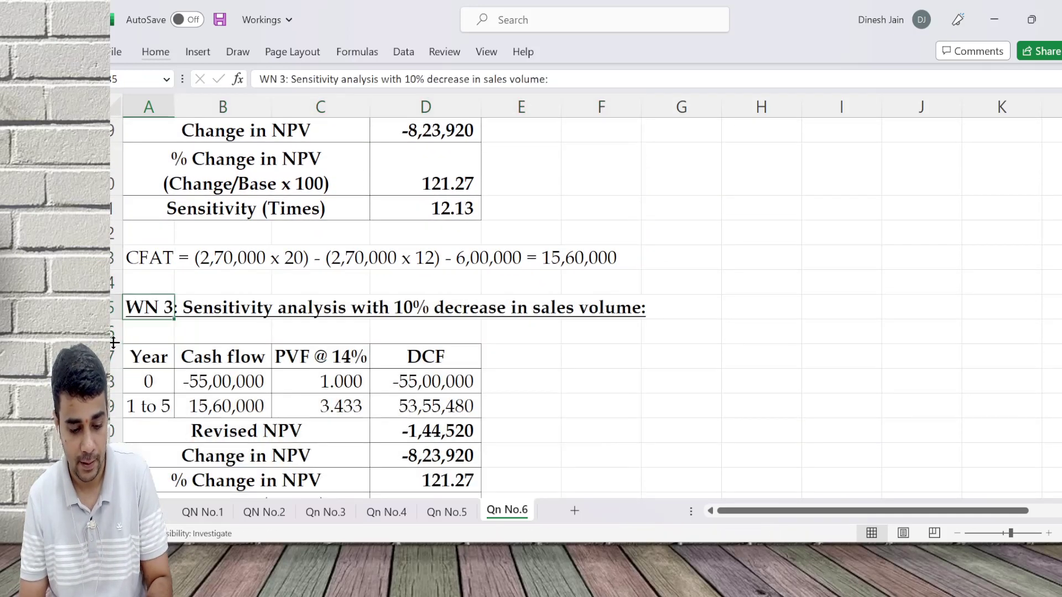
Step: Renumber the copied working note heading in A35 to WN 4
key("F2")
key("Home")
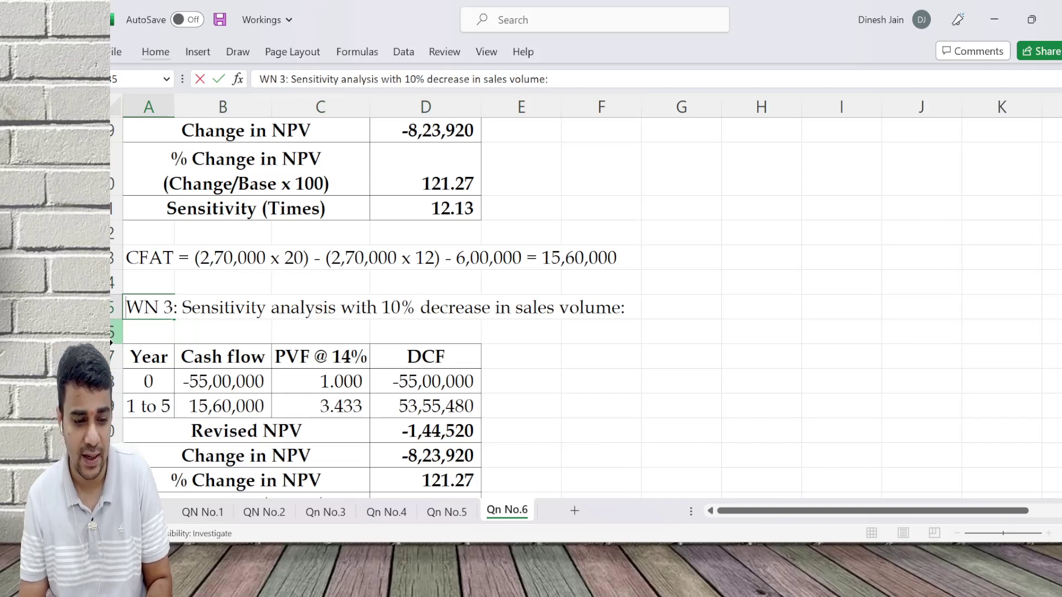
key("Right")
key("Right")
key("Right")
key("Right")
key("BackSpace")
type("4")
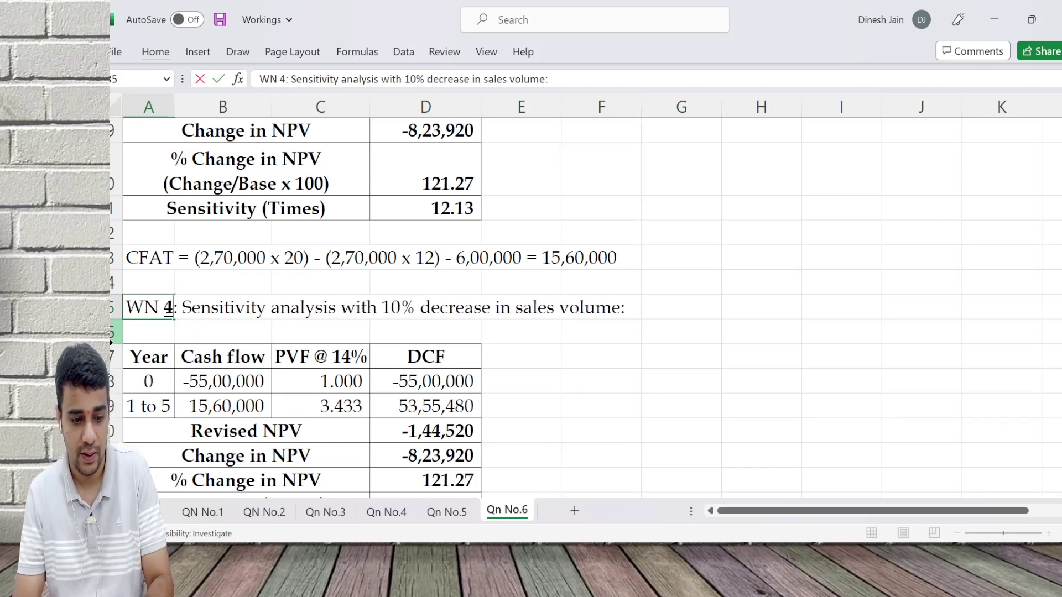
Step: Reword the WN 4 heading in A35 to "Sensitivity analysis with 10% increase in fixed cost:"
key("ctrl+Right")
key("ctrl+Right")
key("ctrl+Right")
key("ctrl+Right")
key("ctrl+Right")
key("ctrl+Right")
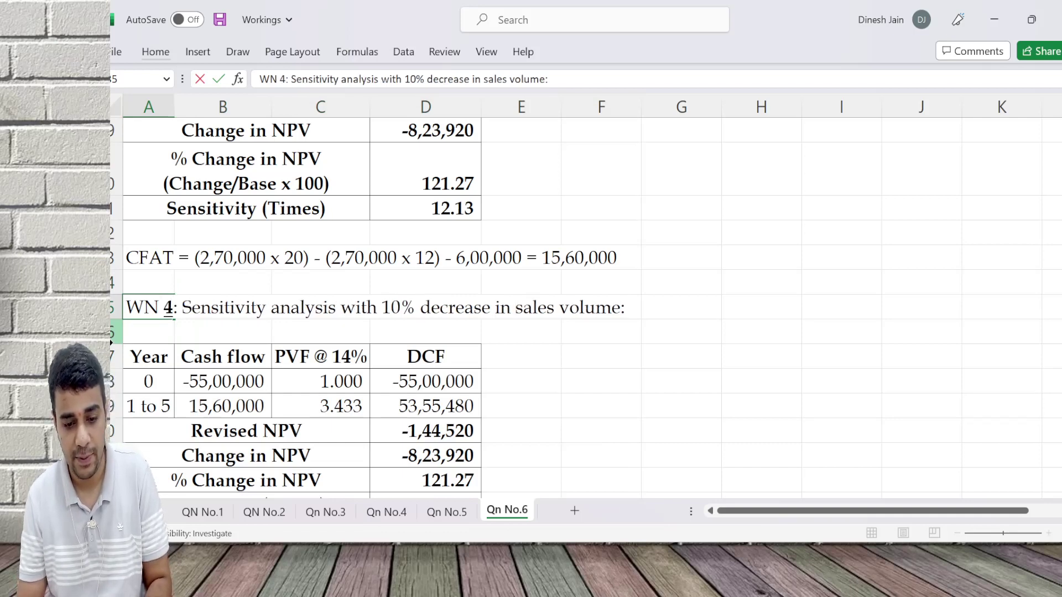
key("super+space")
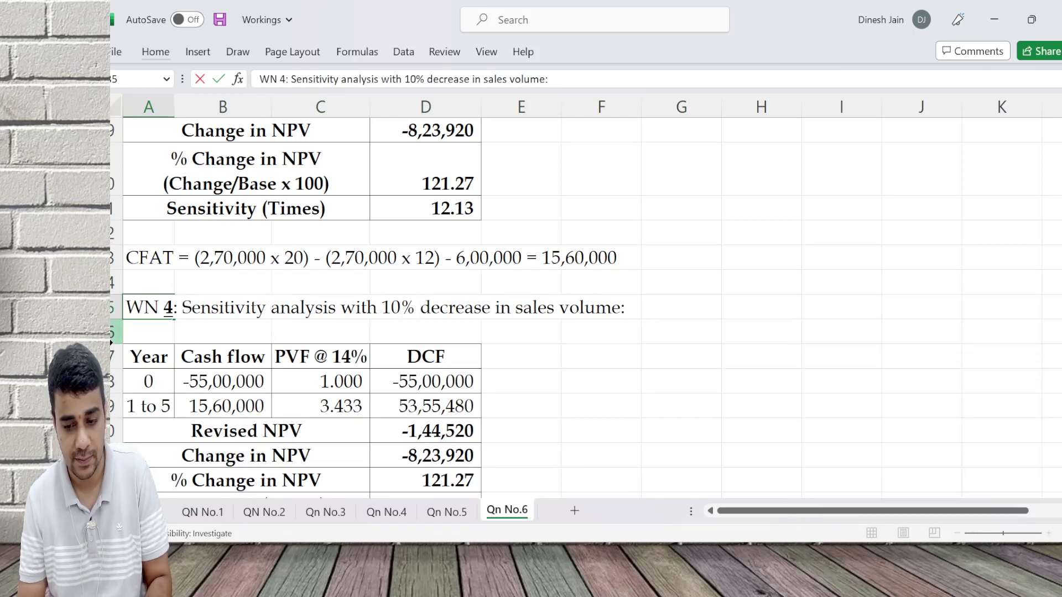
key("ctrl+shift+Right")
key("ctrl+shift+Right")
key("ctrl+shift+Right")
key("ctrl+shift+Right")
type("incr")
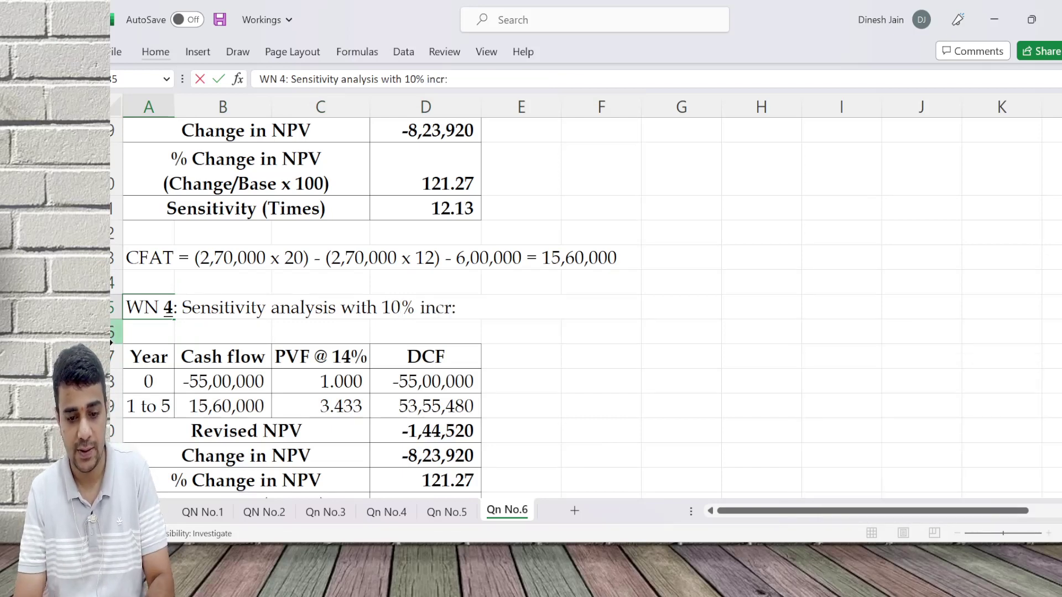
type("ease in fixed co")
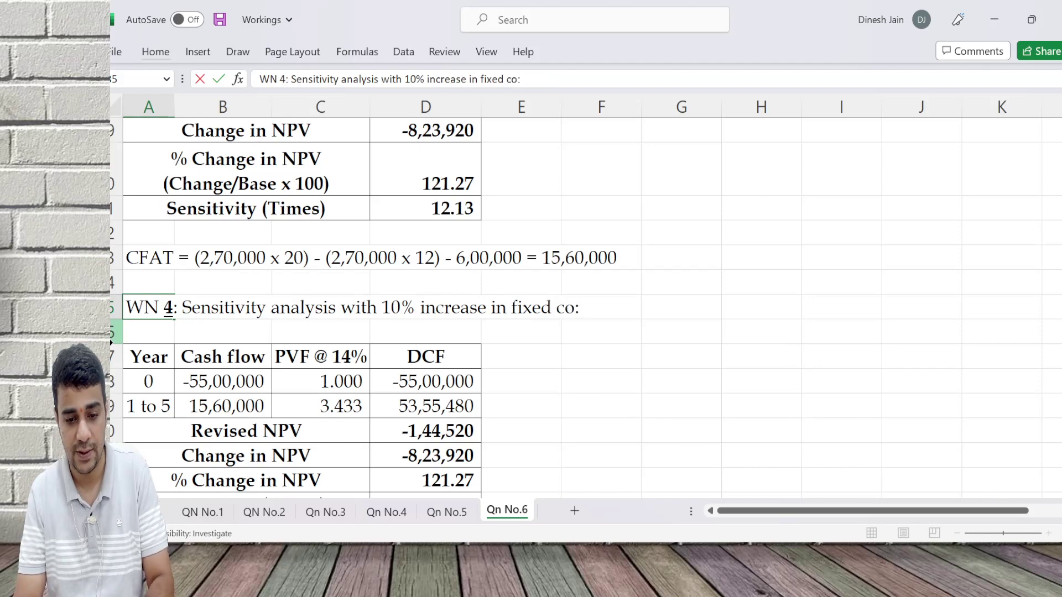
type("st")
key("Return")
Step: Clear the copied cash flow for years 1 to 5 in the WN 4 table
key("Down")
key("Down")
key("Down")
key("Right")
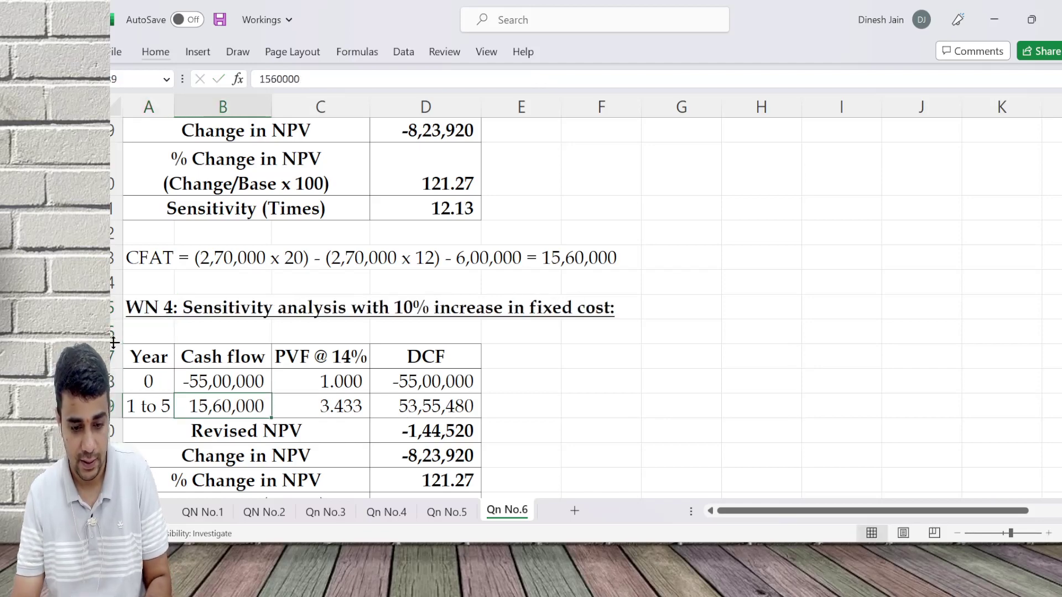
key("Delete")
Step: Copy the base CFAT working from WN 1 and paste it over the WN 4 CFAT working in A45
key("Page_Up")
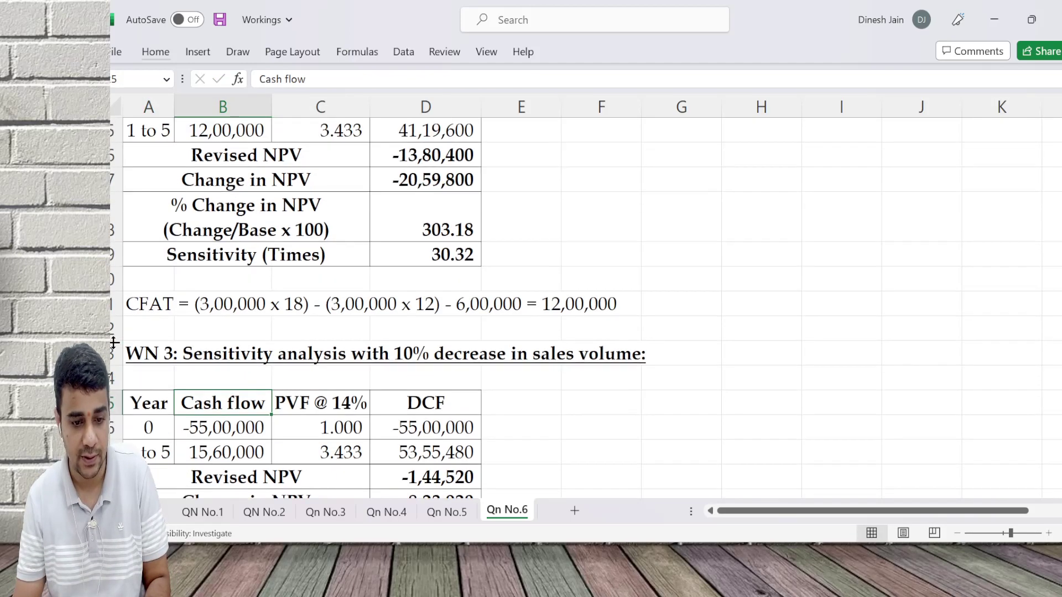
key("Up")
key("Up")
key("Up")
key("Page_Up")
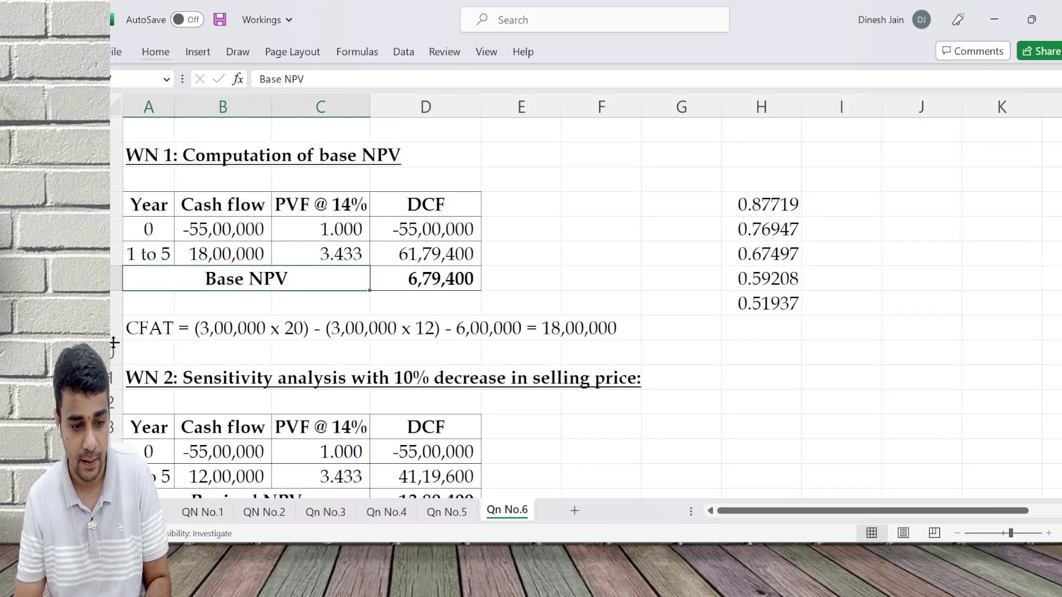
key("Down")
key("Down")
key("Left")
key("Left")
key("ctrl+c")
key("Page_Down")
key("Page_Down")
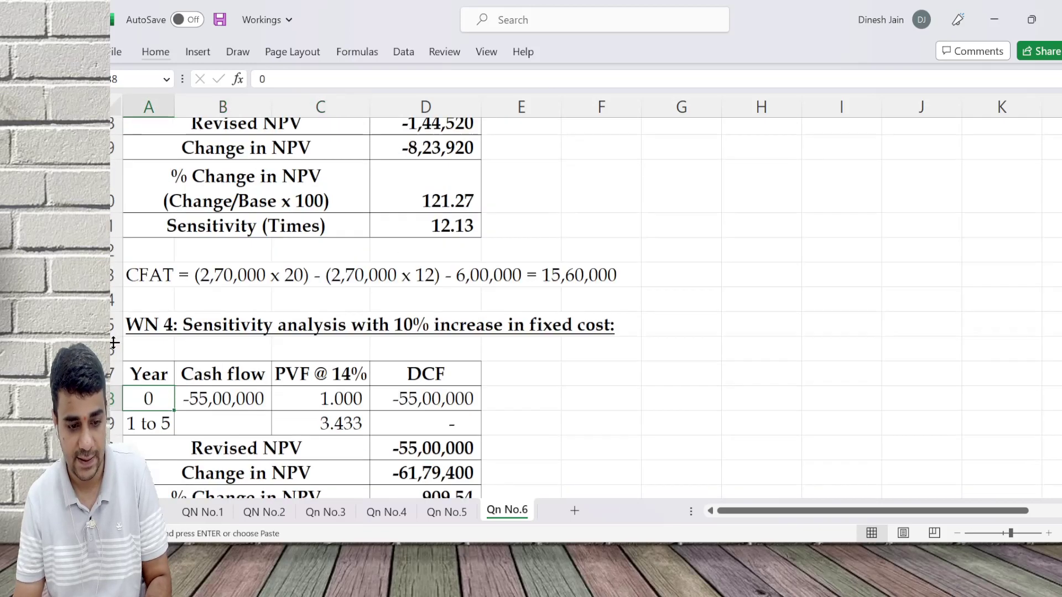
key("Page_Down")
key("Up")
key("Up")
key("Up")
key("Up")
key("Up")
key("Up")
key("Up")
key("Up")
key("Up")
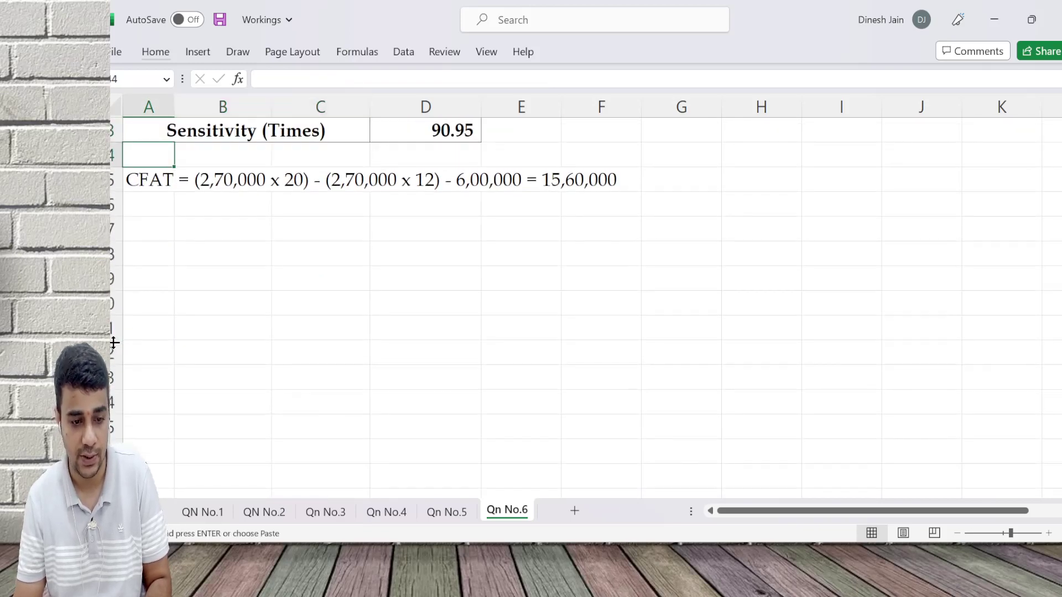
key("Down")
key("Return")
Step: Examine the WN 4 heading, cash flow table and pasted CFAT working
key("Up")
key("Up")
key("Up")
key("Up")
key("Up")
key("Up")
key("Up")
key("Up")
key("Up")
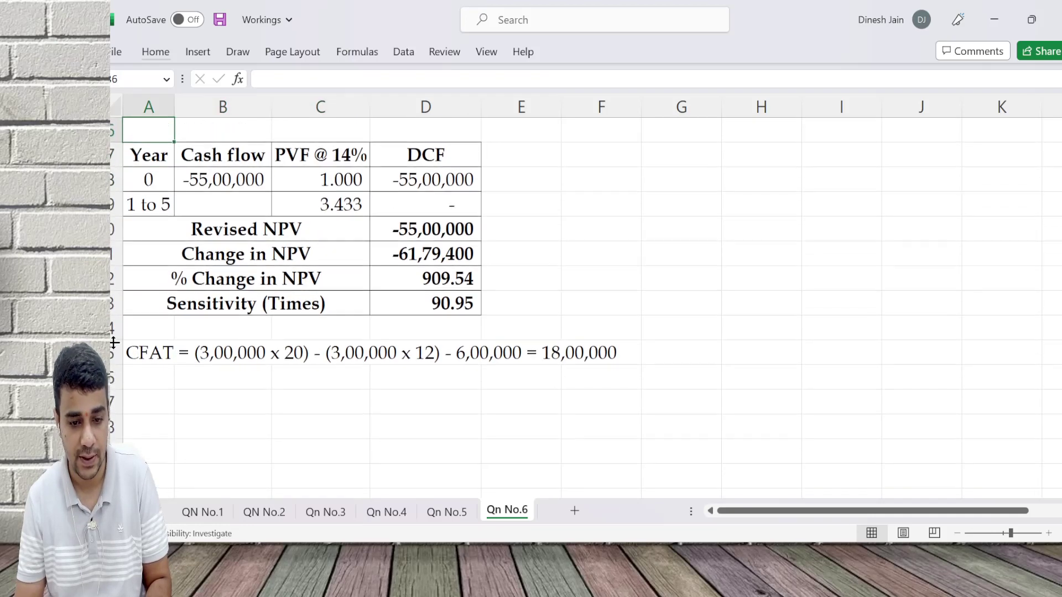
key("Up")
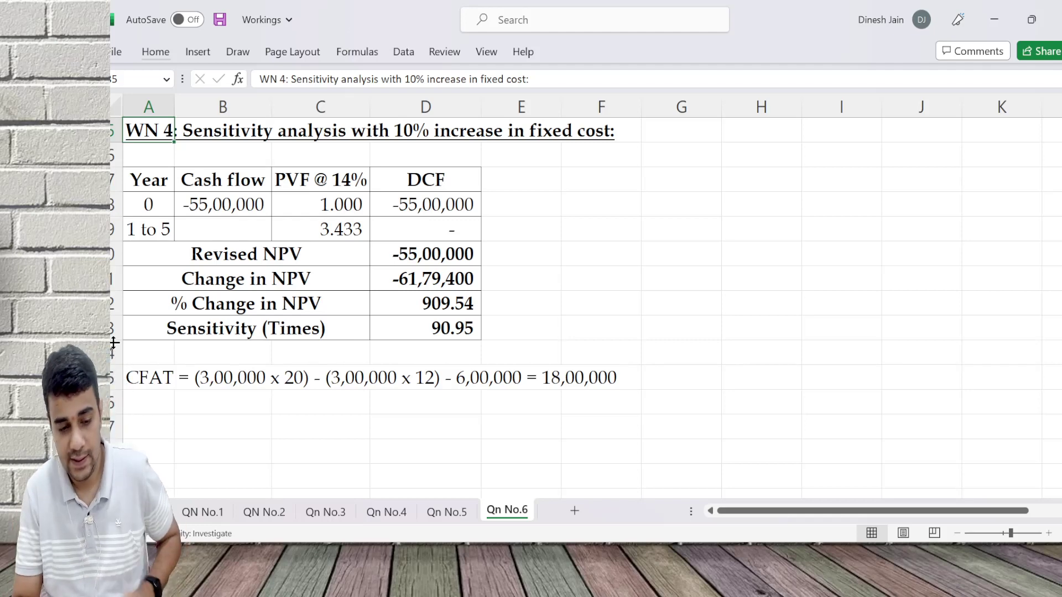
Step: Change the fixed cost in the WN 4 CFAT working to 6,60,000
key("Down")
key("Down")
key("Down")
key("Down")
key("Down")
key("Down")
key("Down")
key("Down")
key("Down")
key("Down")
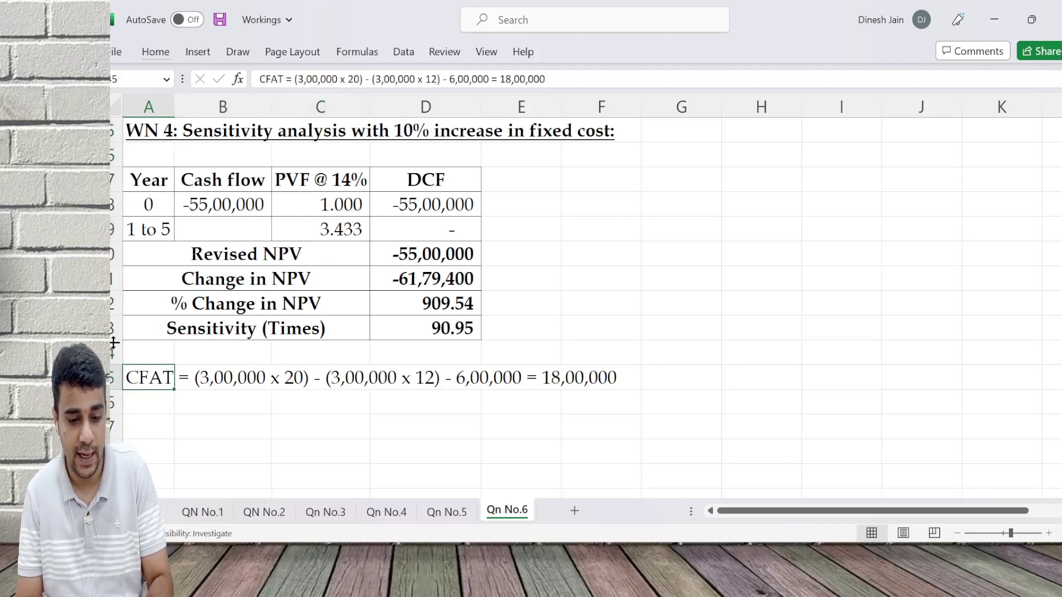
key("F2")
key("Left")
key("Left")
key("Left")
key("Left")
key("Left")
key("Left")
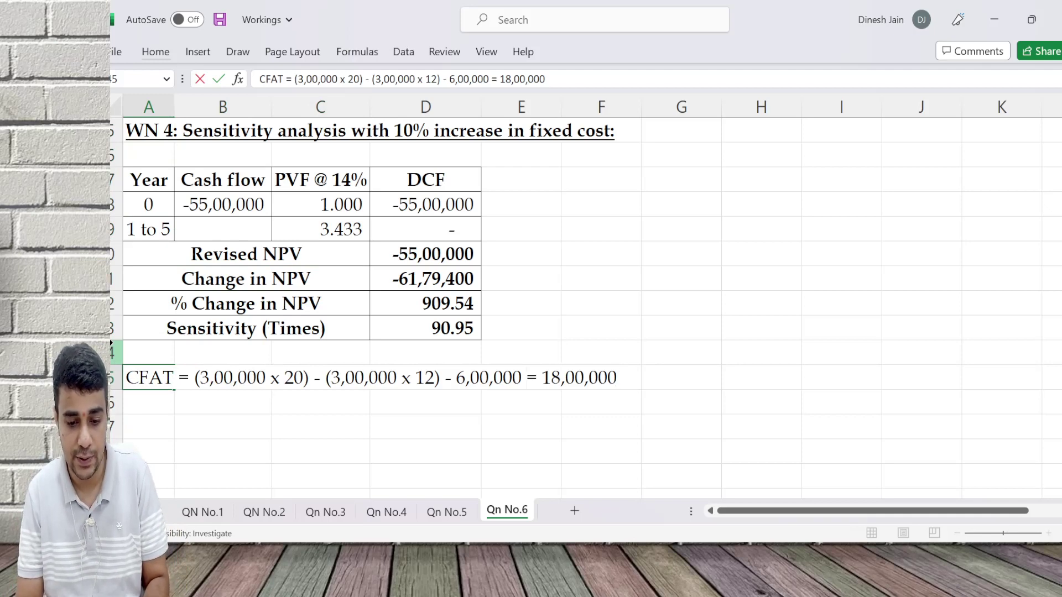
key("Left")
key("Left")
key("Left")
key("BackSpace")
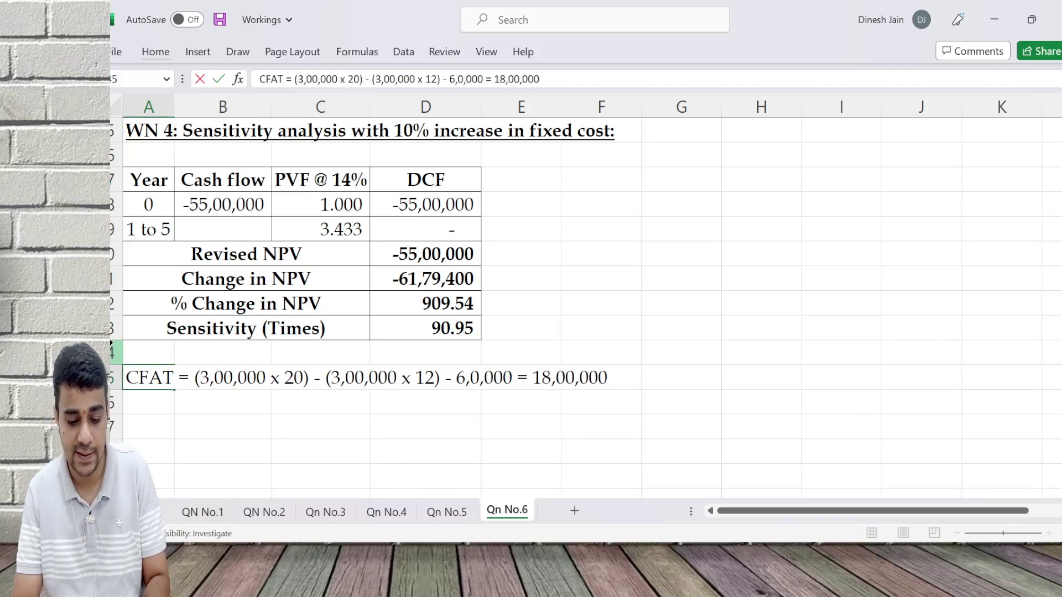
type("6")
Step: Delete the outdated result after the last equals sign in the WN 4 CFAT working
key("Right")
key("Right")
key("Right")
key("Right")
key("Right")
key("Right")
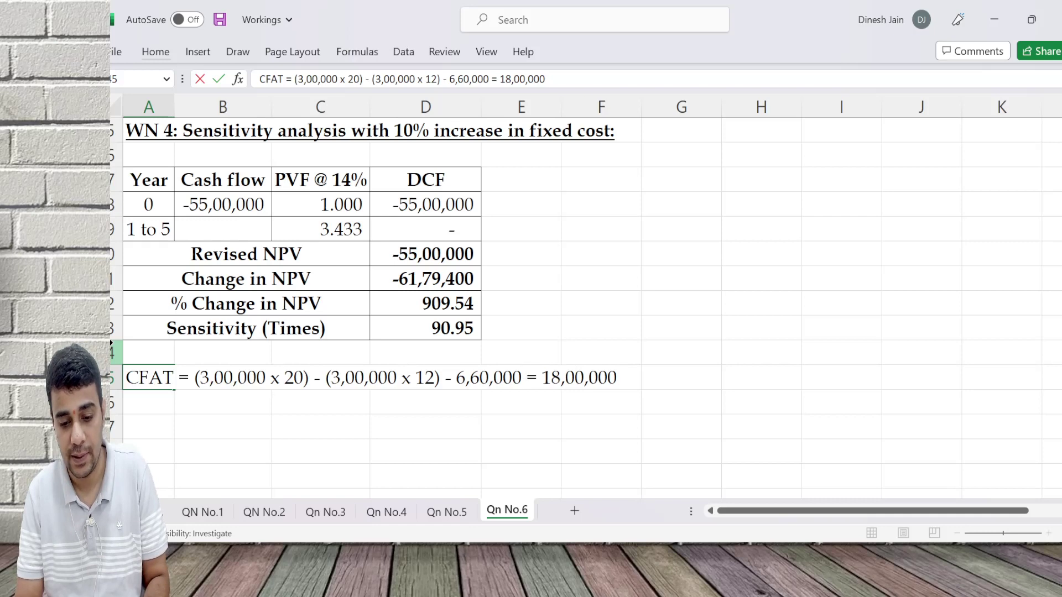
key("shift+Right")
key("shift+Right")
key("shift+Right")
key("shift+Right")
key("shift+Right")
key("shift+Right")
key("shift+Right")
key("shift+Right")
key("shift+Right")
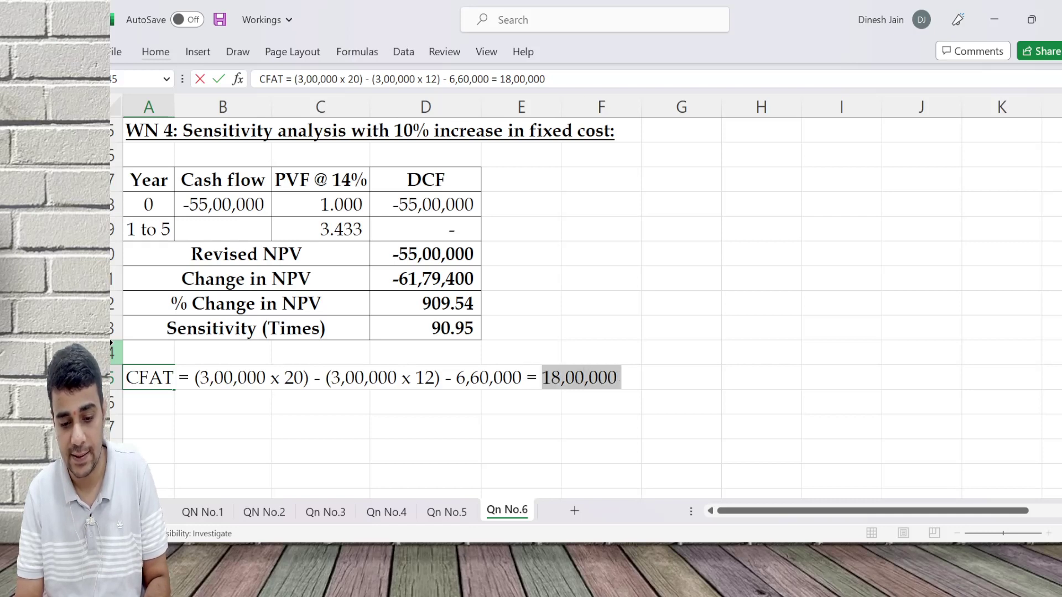
key("BackSpace")
key("Return")
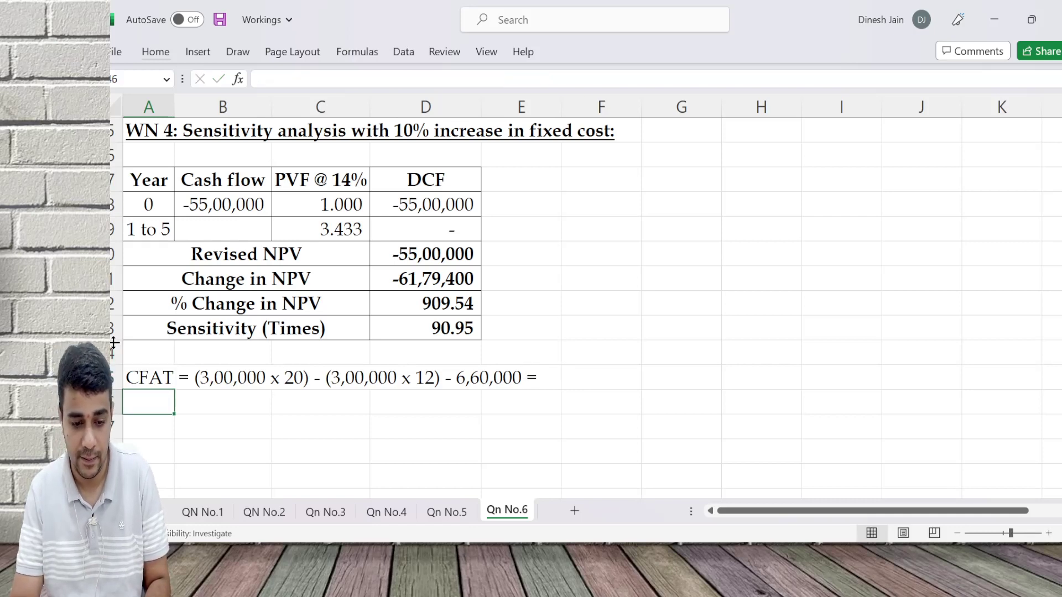
key("Right")
key("Right")
key("Right")
key("Right")
key("Right")
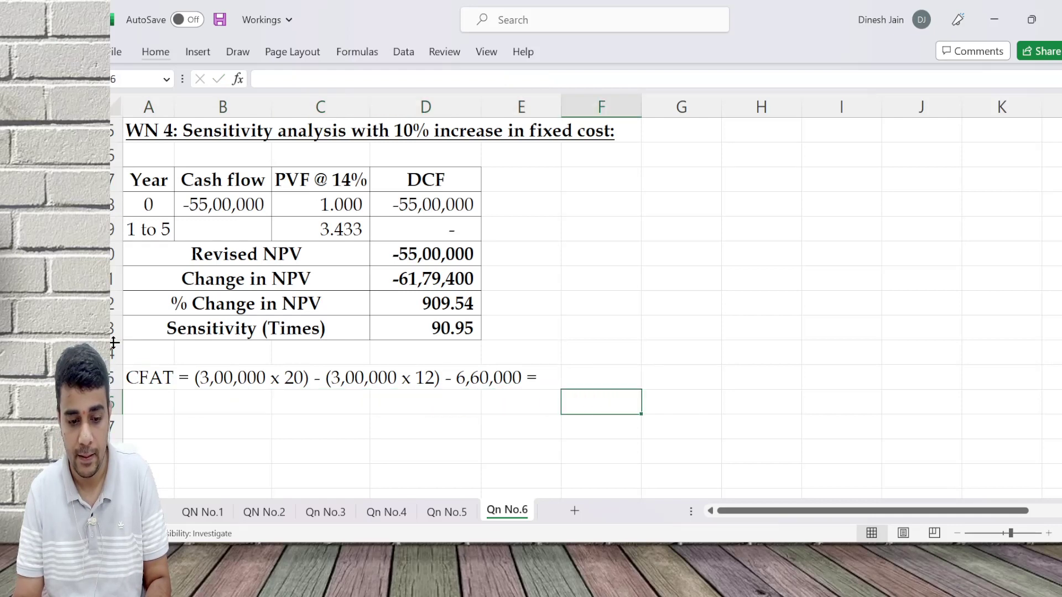
key("Up")
key("Up")
key("Up")
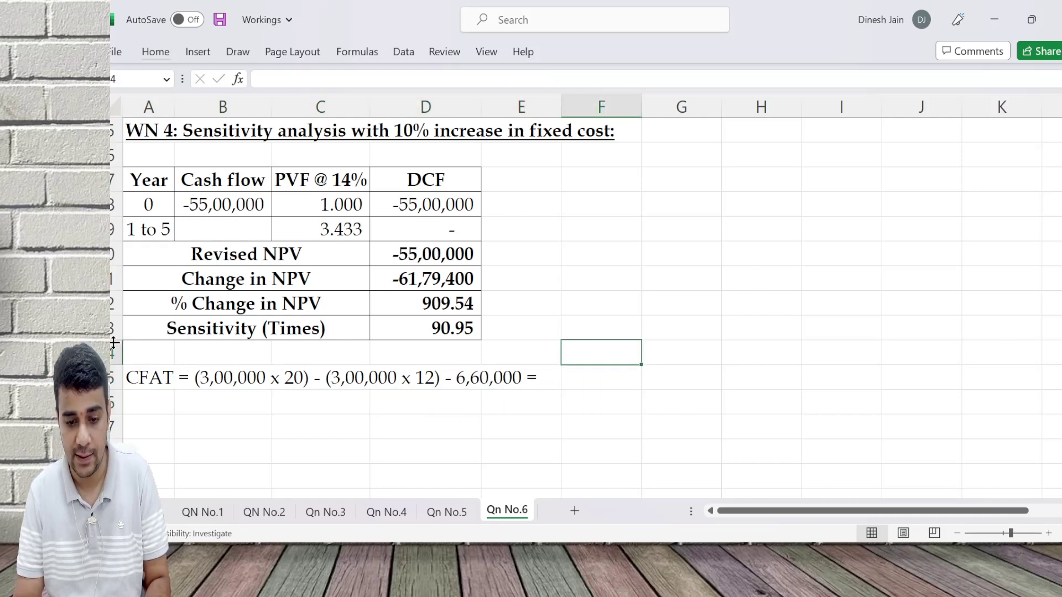
type("=")
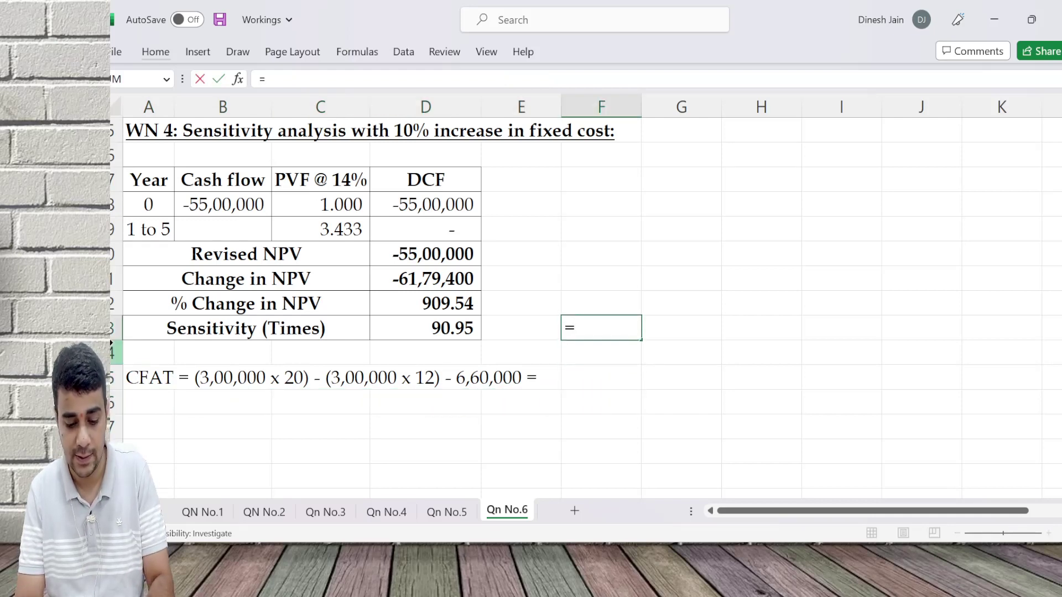
key("Escape")
Step: Enter 17,40,000 as the result of the WN 4 CFAT working in A45
key("Left")
key("Left")
key("Left")
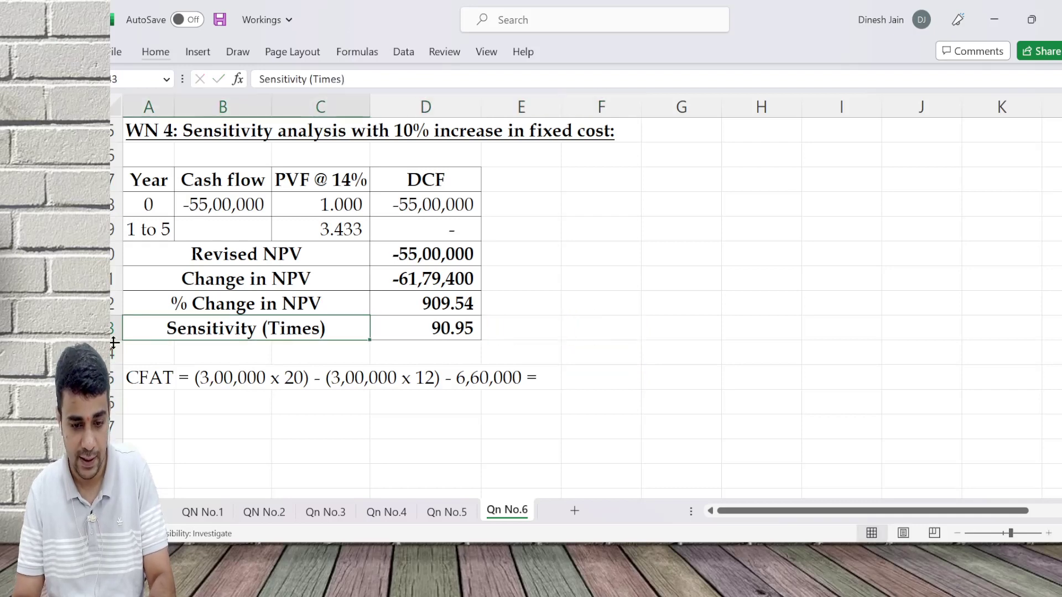
key("Down")
key("Down")
key("Left")
key("Left")
key("F2")
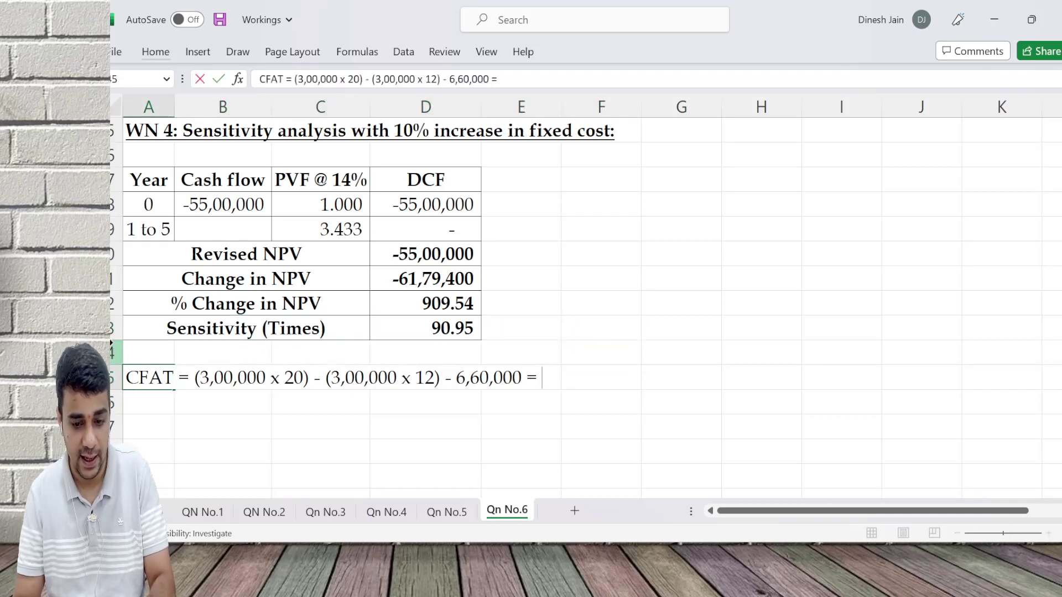
type("17,40,000")
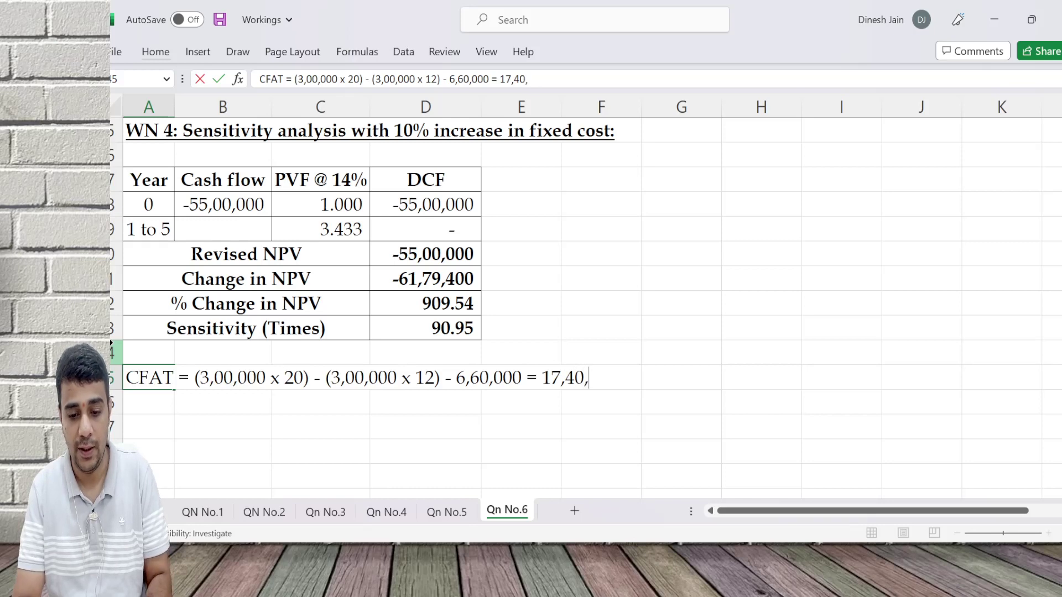
key("Return")
Step: Switch to the question PDF in Xodo to check the cost data and sensitivity requirement, and return to the Excel workbook
key("alt+Tab")
key("alt+Tab")
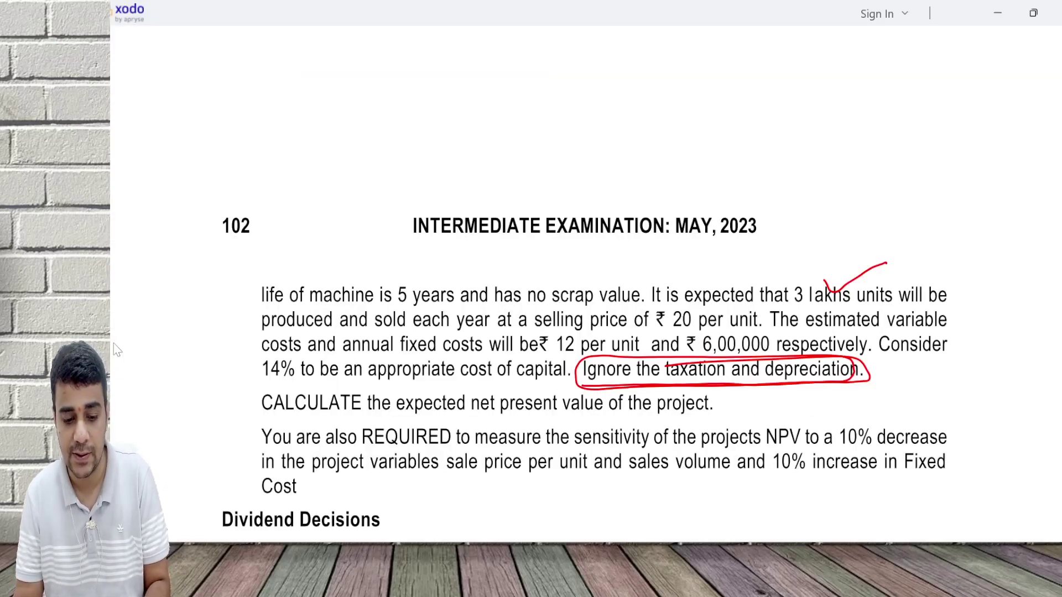
key("alt+Tab")
Step: Enter 17,40,000 as the WN 4 cash flow for years 1 to 5 in B39
key("Up")
key("Up")
key("Up")
key("Up")
key("Up")
key("Up")
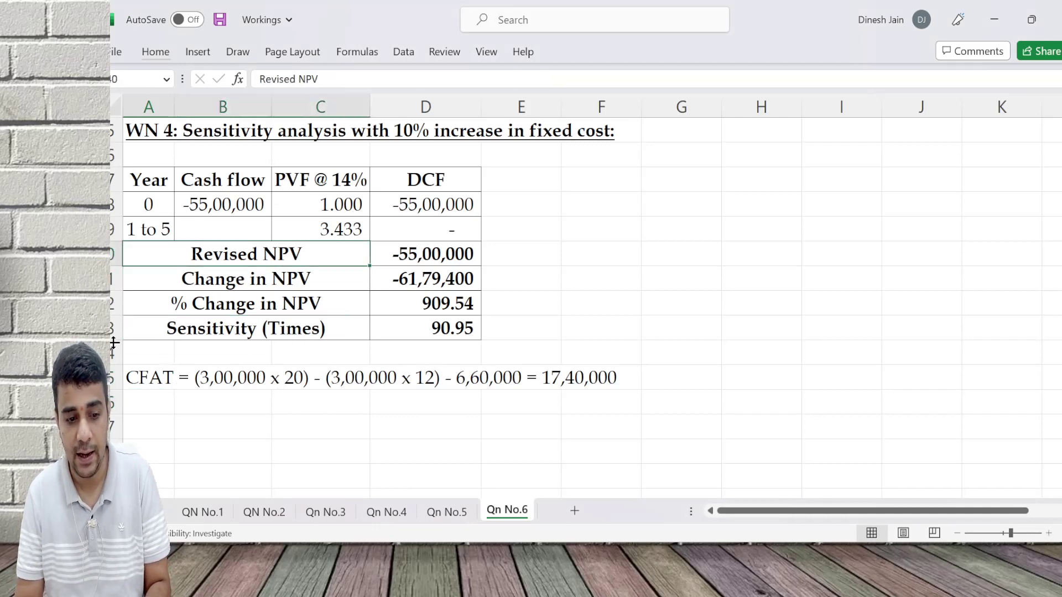
key("Up")
key("Right")
type("17,40,000")
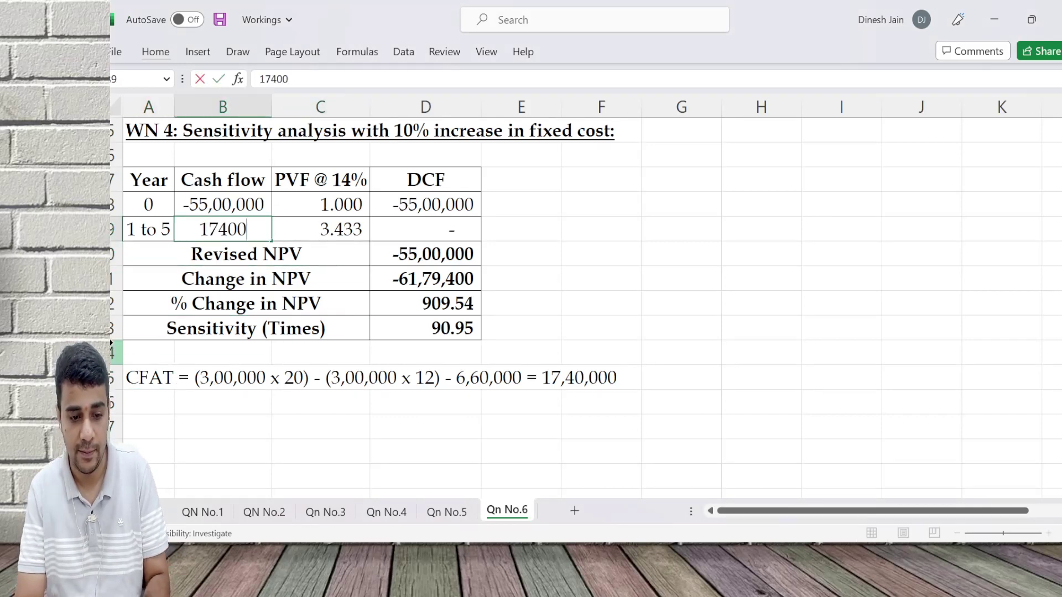
key("Return")
Step: Review the WN 4 revised NPV, % change in NPV and sensitivity formulas, and save the workbook
key("Right")
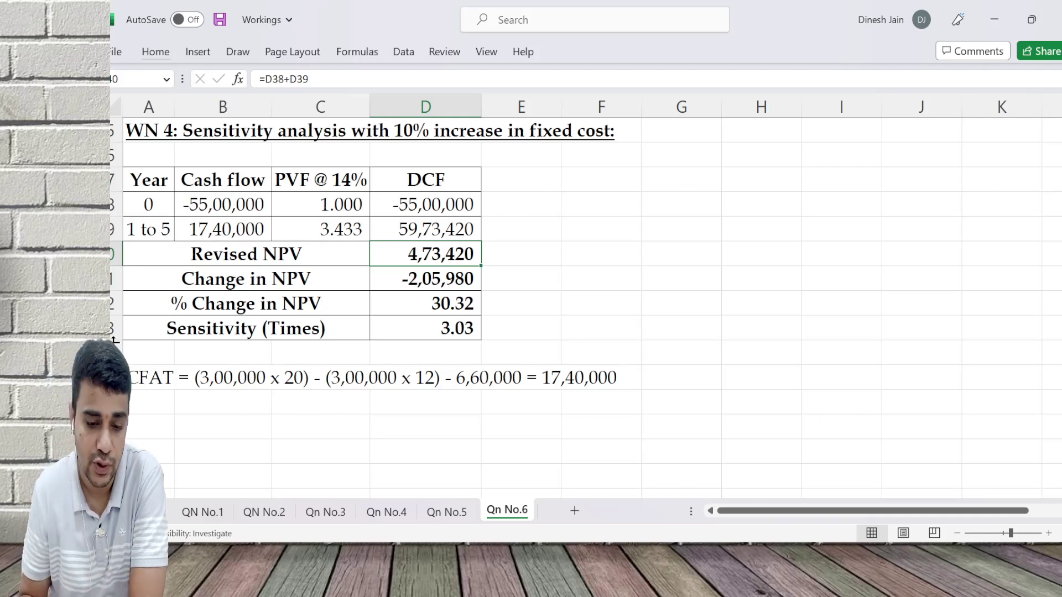
key("Down")
key("Down")
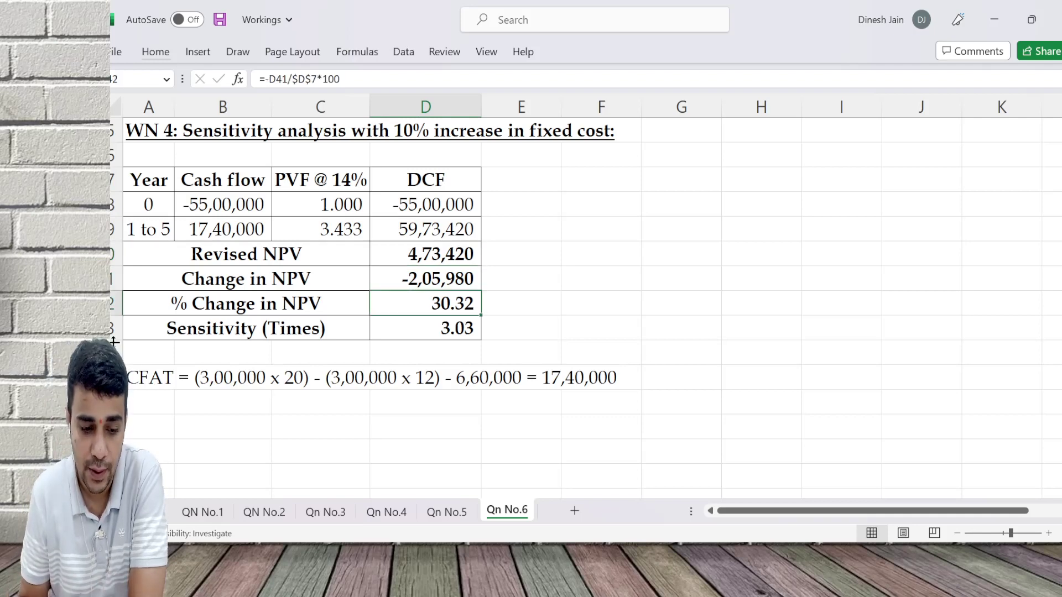
key("Down")
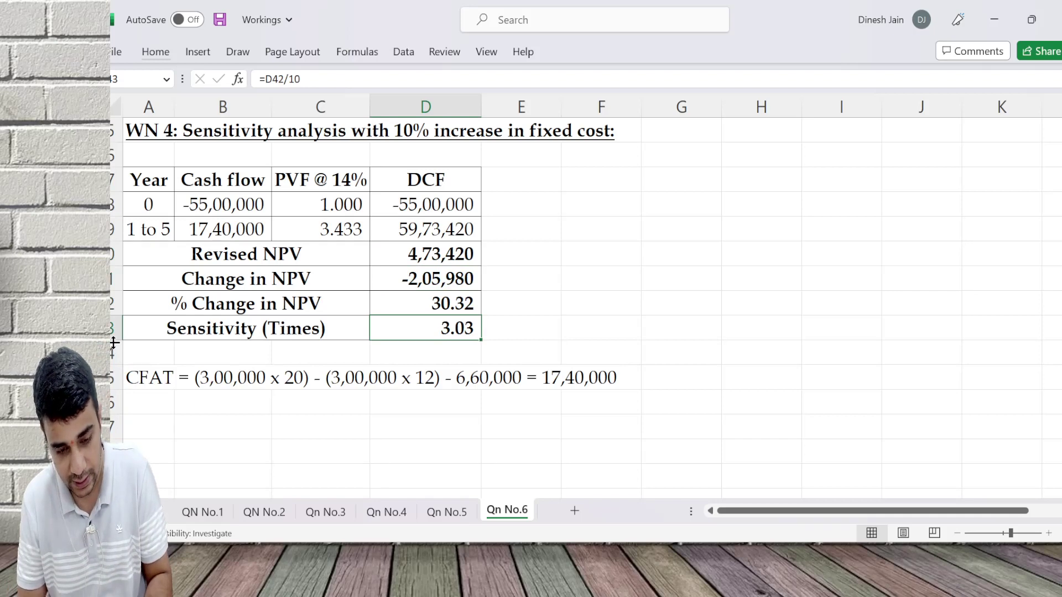
key("ctrl+s")
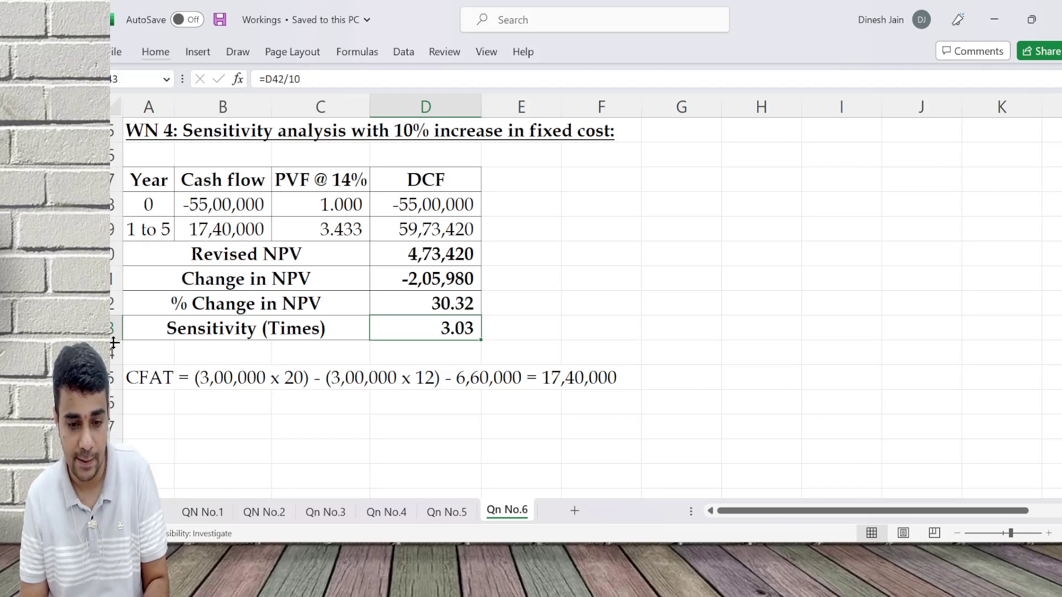
Step: Switch to the question PDF in Xodo and read question 7 on dividend decisions under the Modigliani-Miller approach
key("alt+Tab")
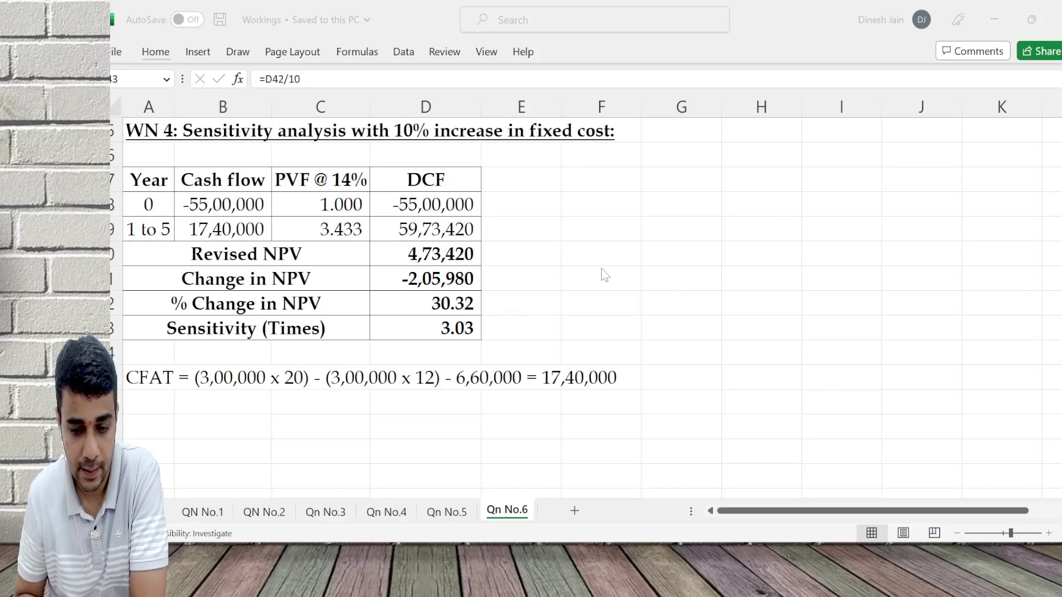
key("alt+Tab")
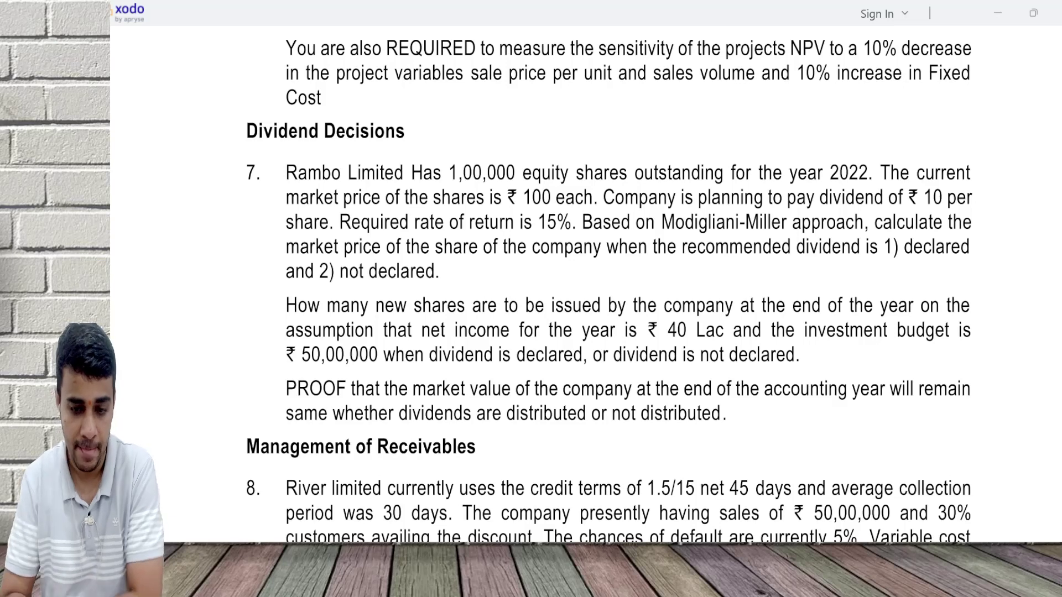
key("alt+Tab")
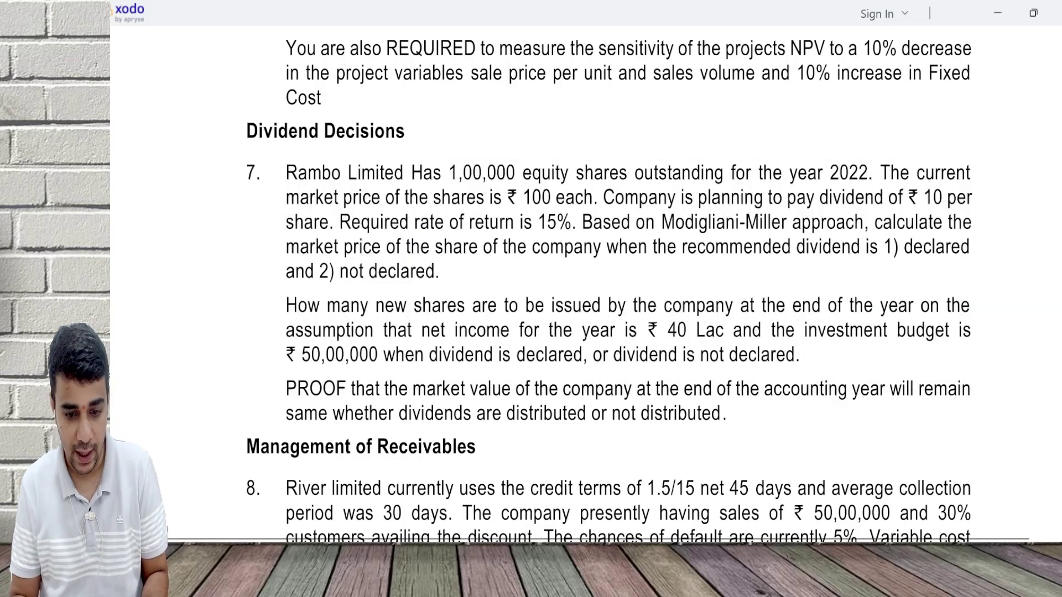
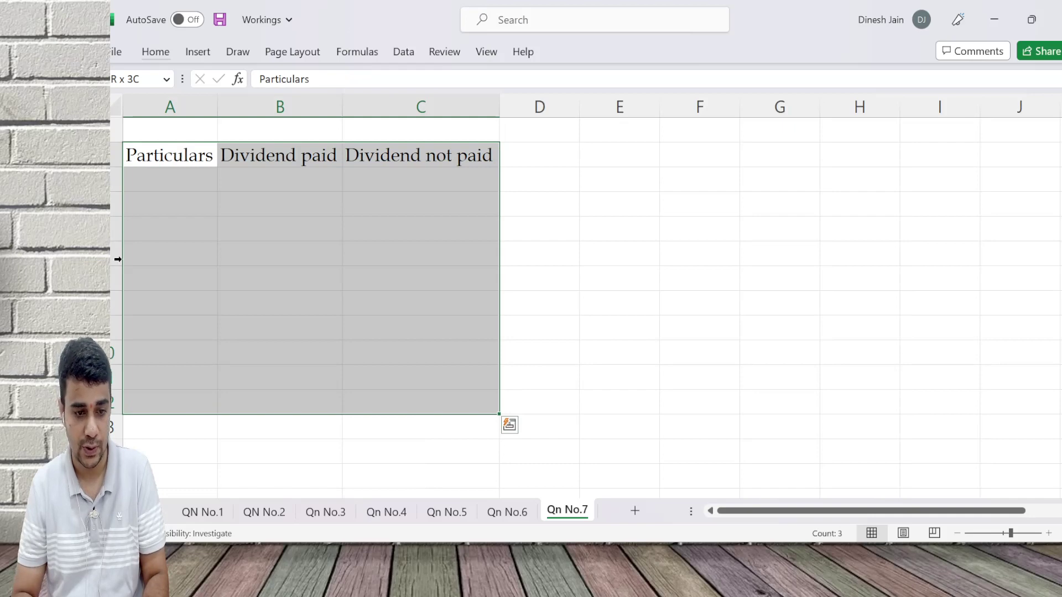
Step: Apply all borders and a comma number format without decimals to the selected table range A2:C12
left_click(157, 52)
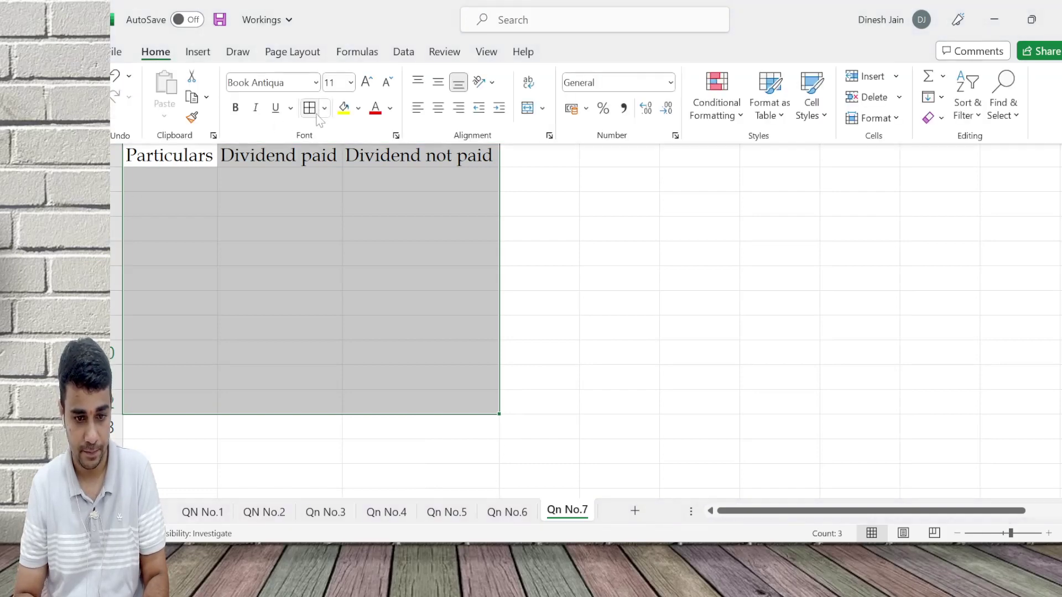
left_click(309, 108)
left_click(623, 109)
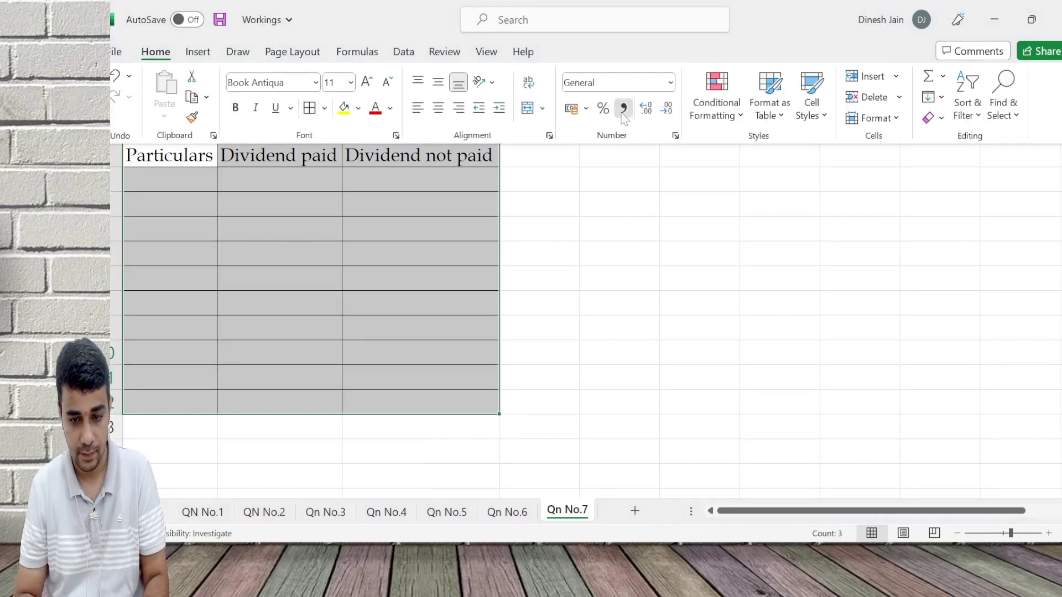
left_click(668, 109)
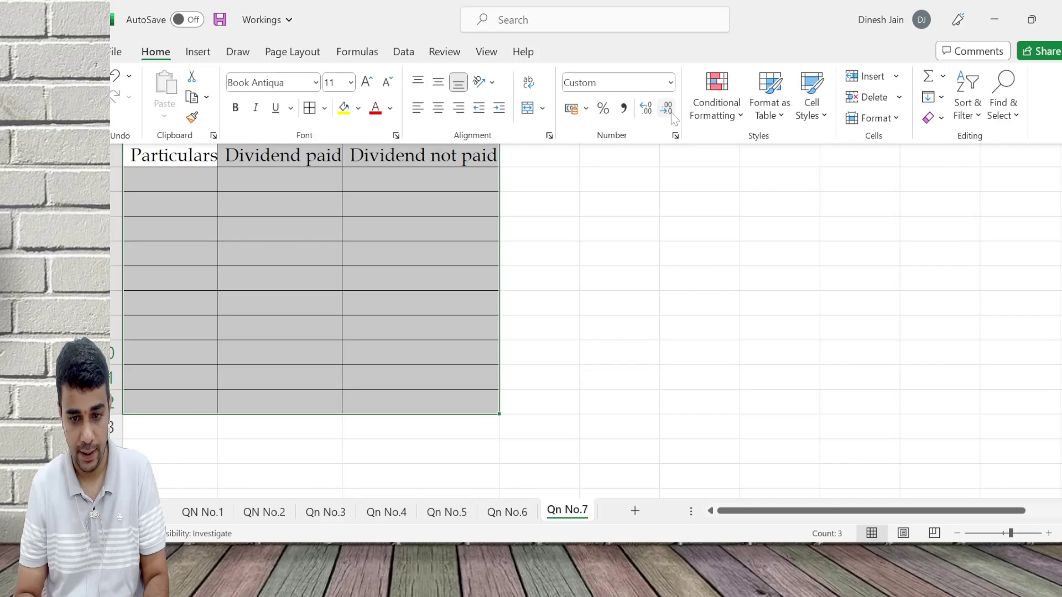
Step: AutoFit columns A to C to the table's header row and make the headings bold
left_click(383, 204)
key("Left")
key("Left")
key("Up")
key("shift+Right")
key("shift+Right")
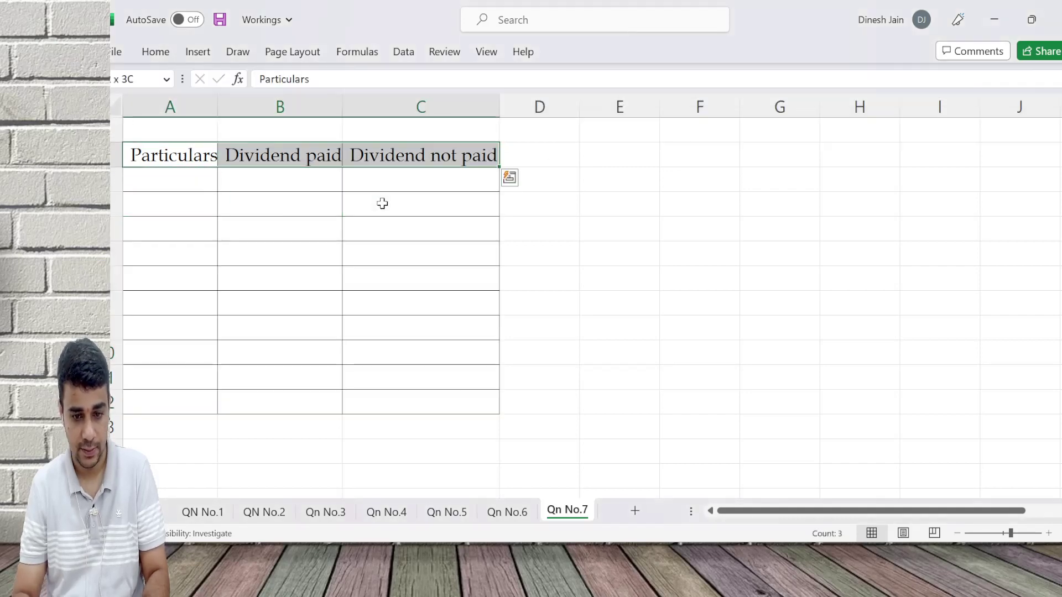
key("alt+h")
key("o")
key("i")
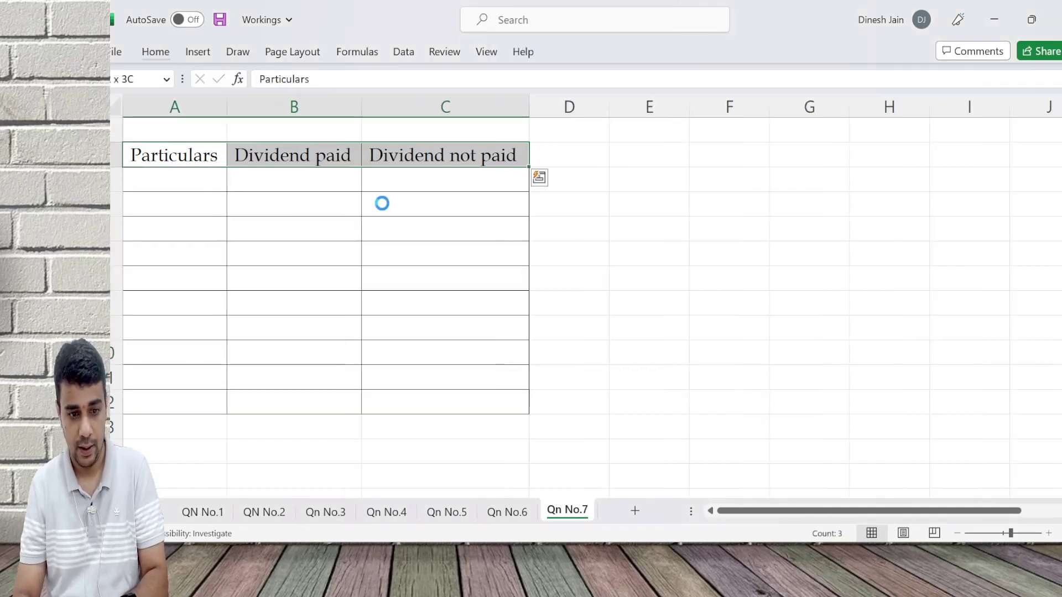
key("ctrl+b")
Step: Insert three blank rows above the table's header row
key("Up")
key("Down")
key("alt+h")
key("i")
key("r")
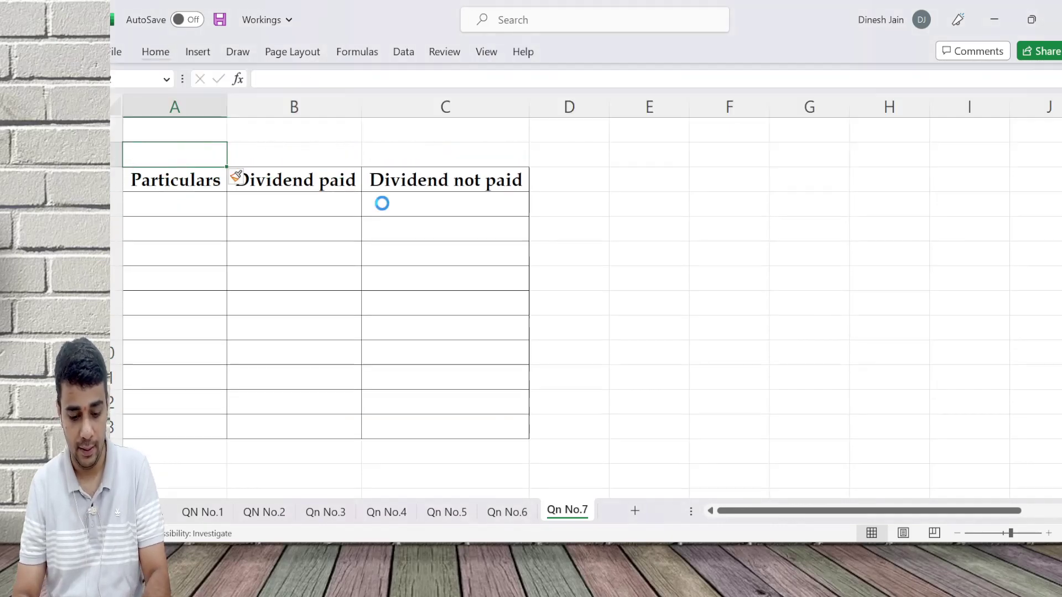
key("F4")
Step: Write the Modigliani-Miller price formula "P1 = P0 x (1+Ke) - D1" as text in A2 above the table
type("P1")
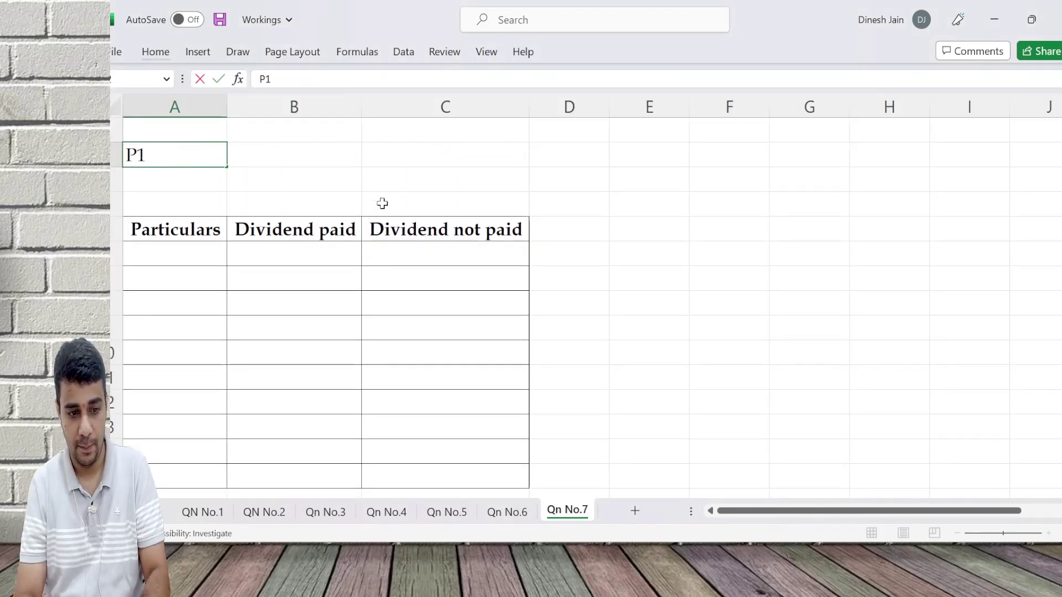
type(" = P")
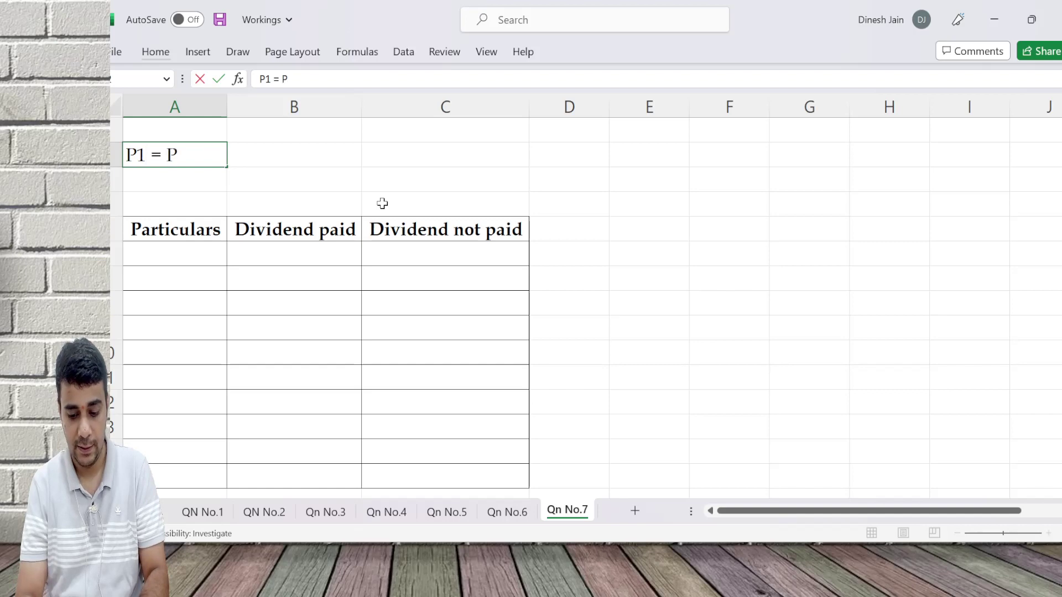
type("0 x (1")
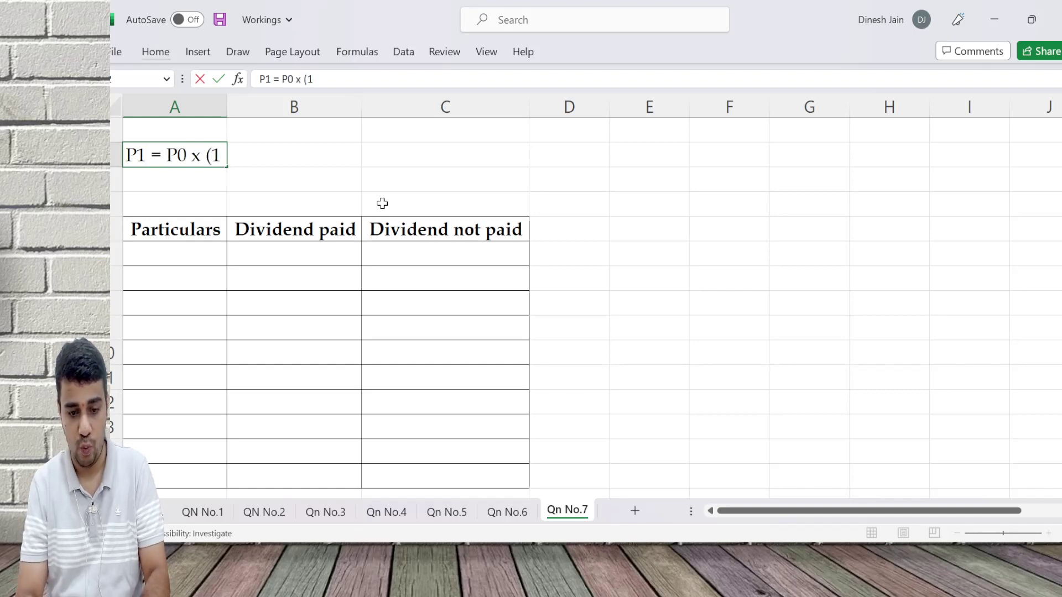
type("+Ke)")
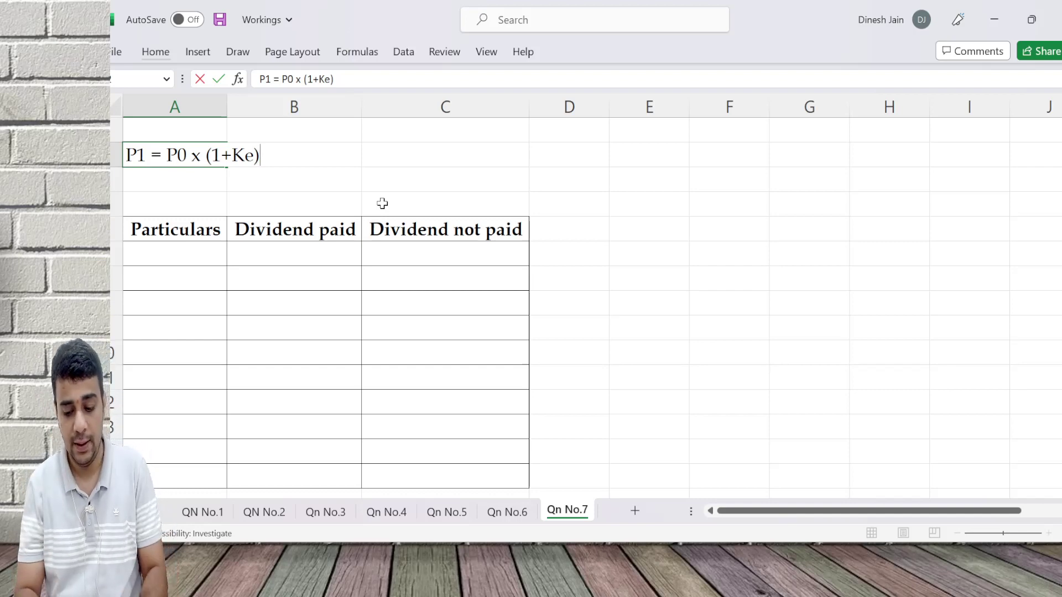
type("D1")
key("Return")
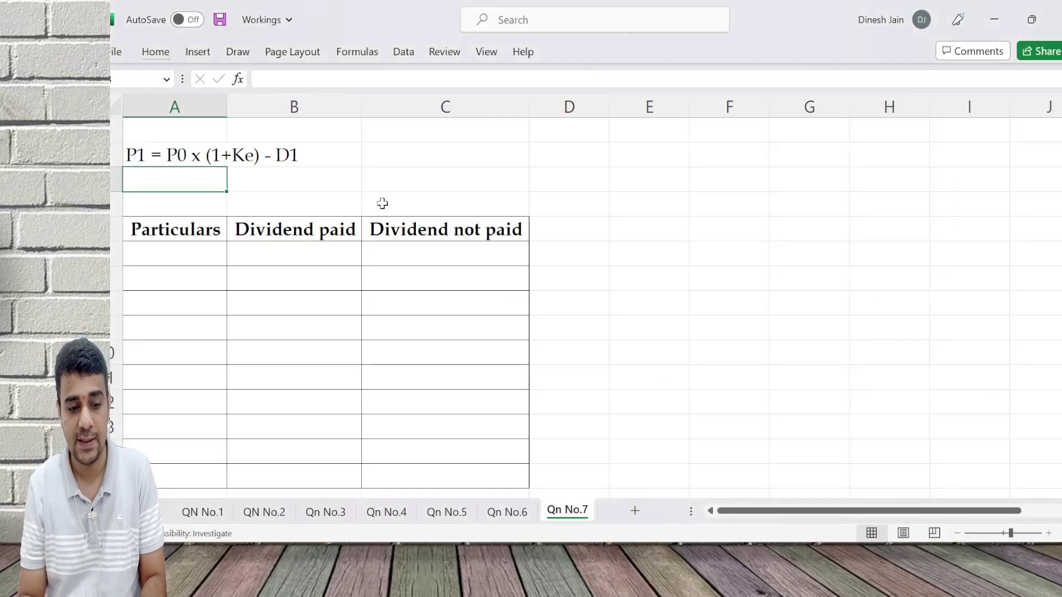
Step: Label the first table row "1. Price at beginning (P0)" and AutoFit column A to it
key("Down")
key("Down")
key("Down")
type("1")
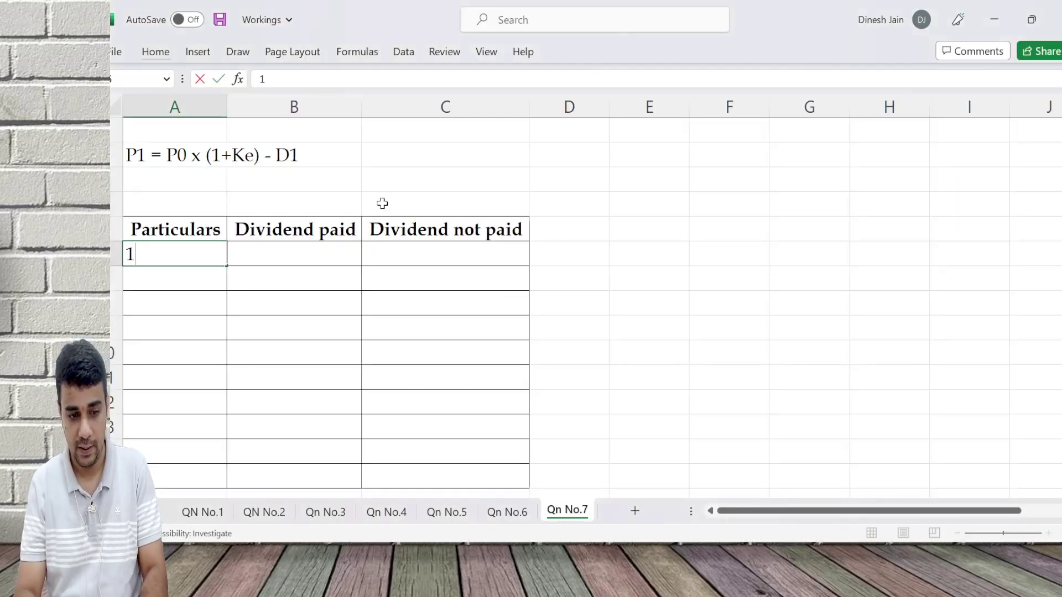
type(". Price")
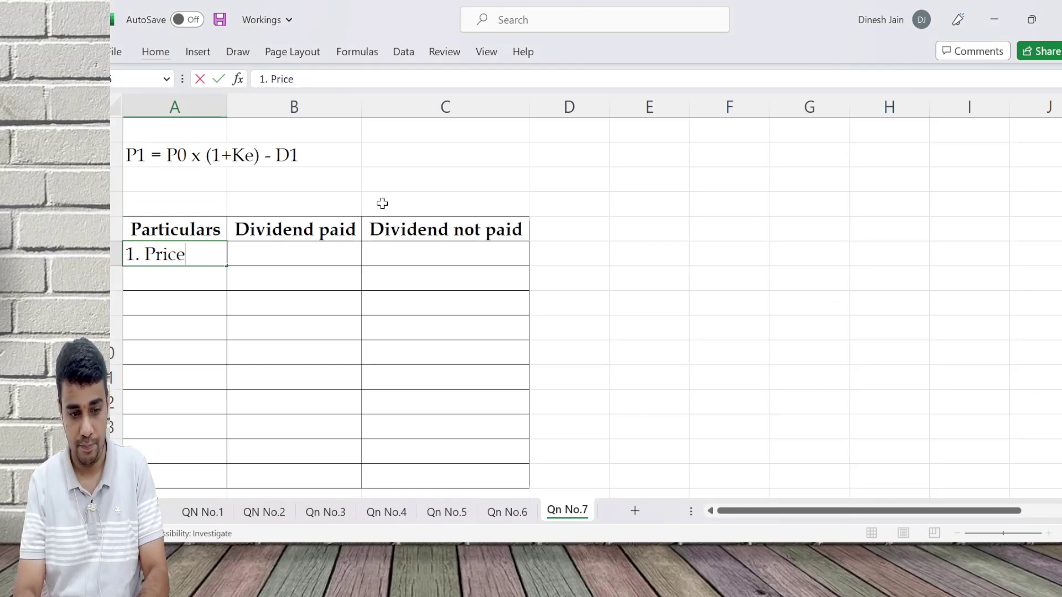
type(" at begin")
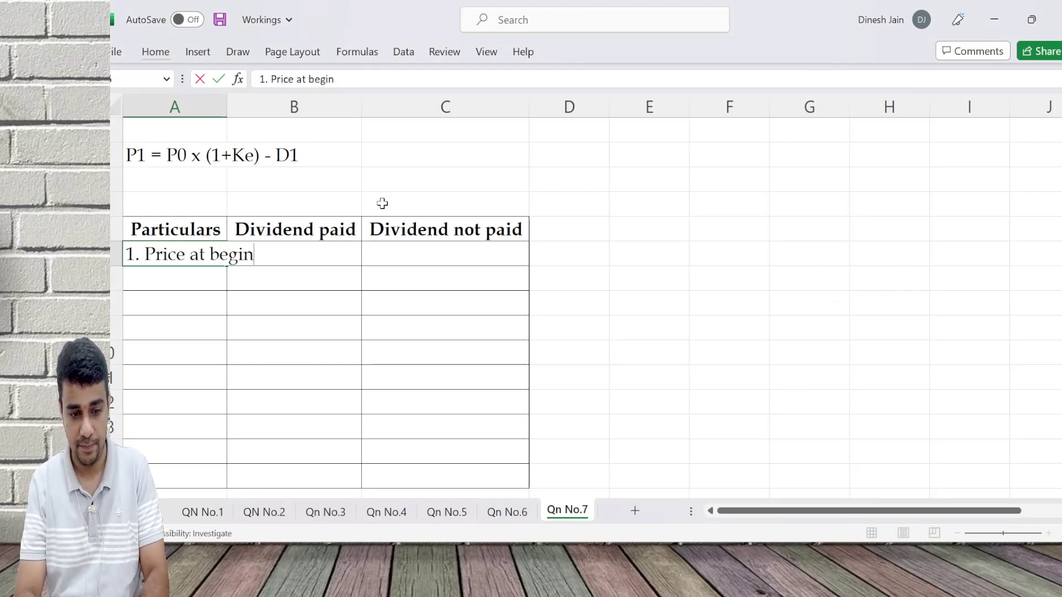
type("ning (")
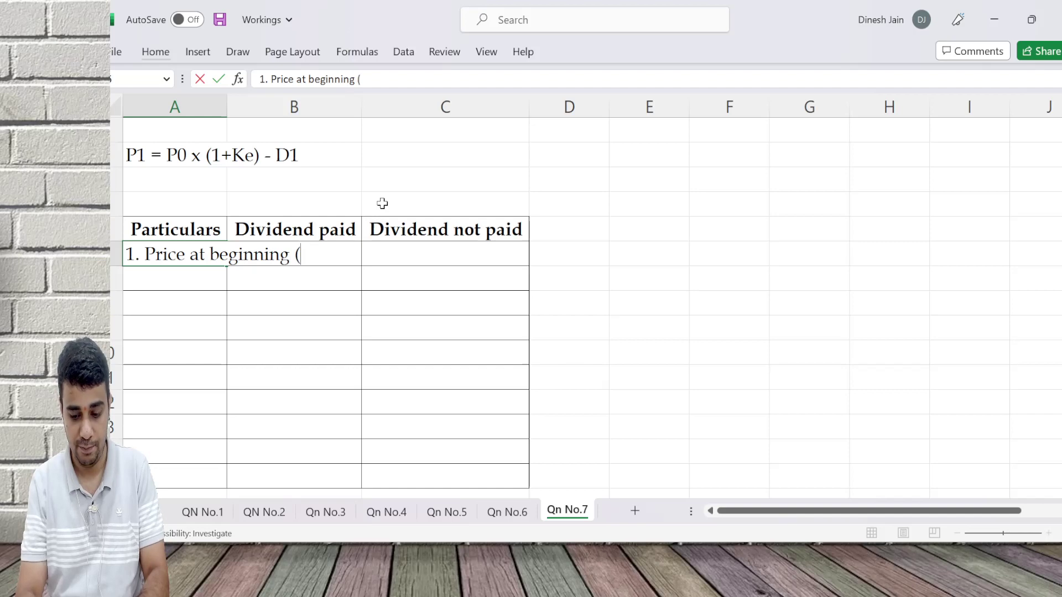
type("P0)")
key("ctrl+Return")
key("alt+h")
key("o")
key("i")
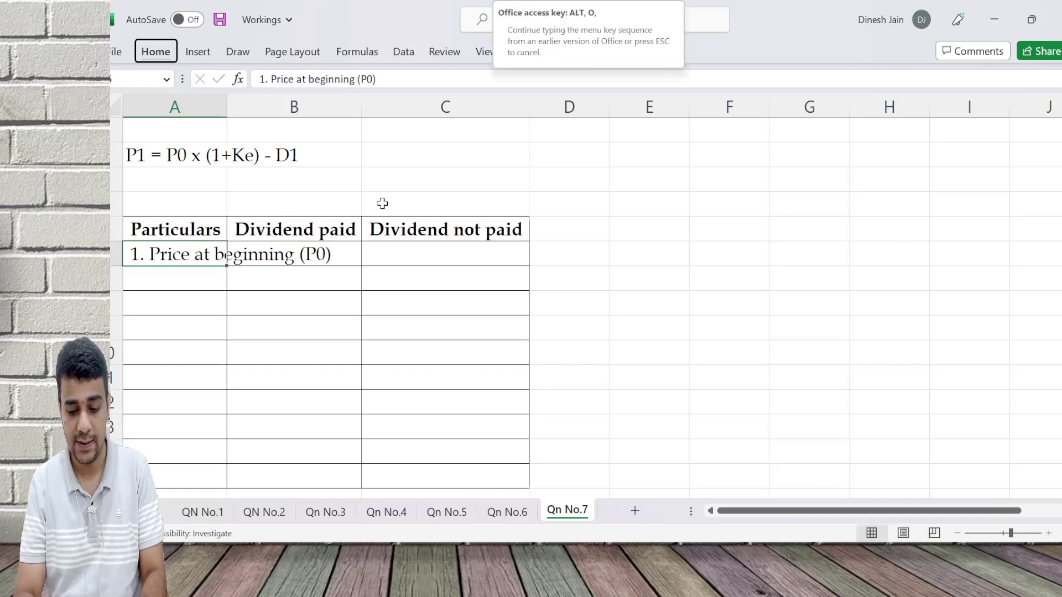
Step: Check the share price in the Xodo question PDF and enter 100 as P0 for both dividend paid and dividend not paid
key("Tab")
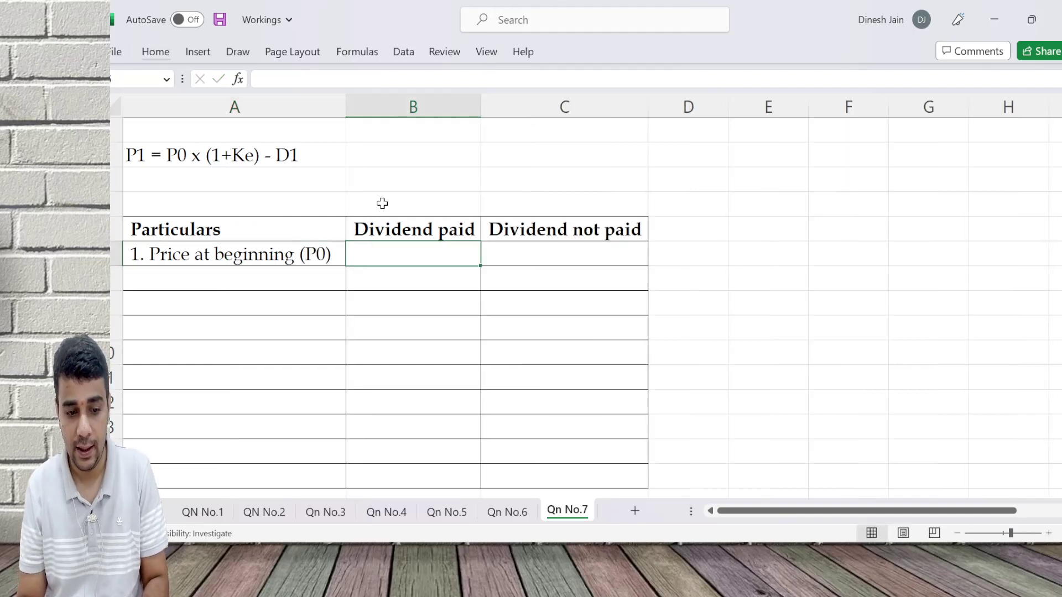
key("alt+Tab")
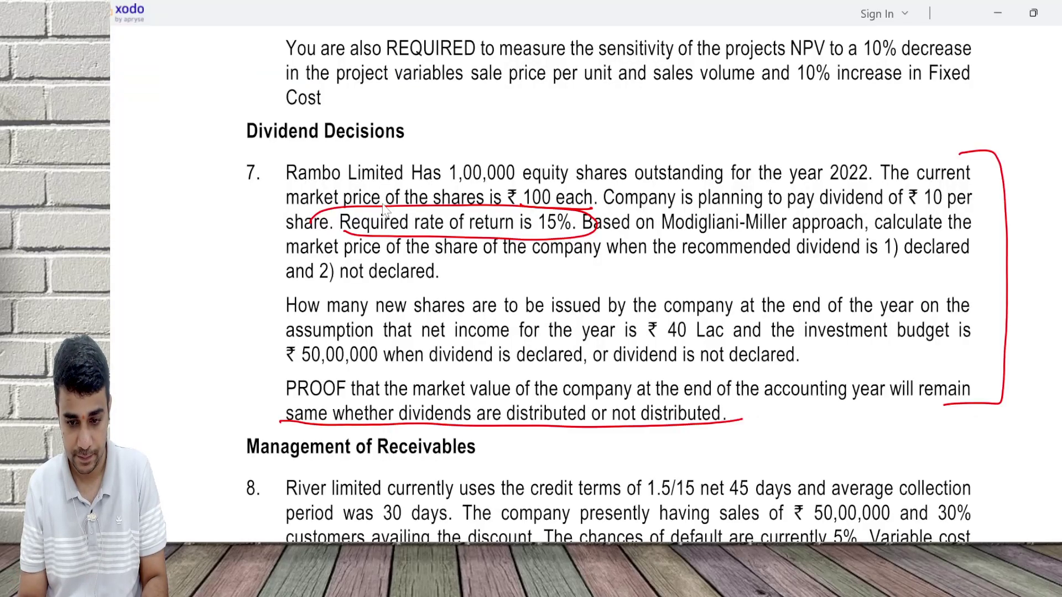
key("alt+Tab")
type("100")
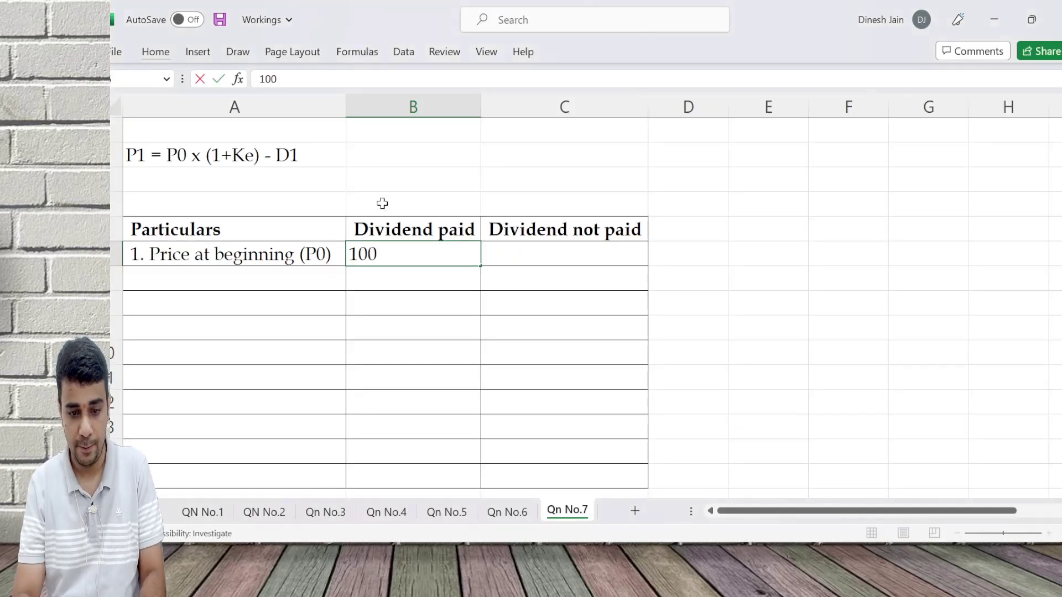
key("Tab")
type("100")
key("shift+Left")
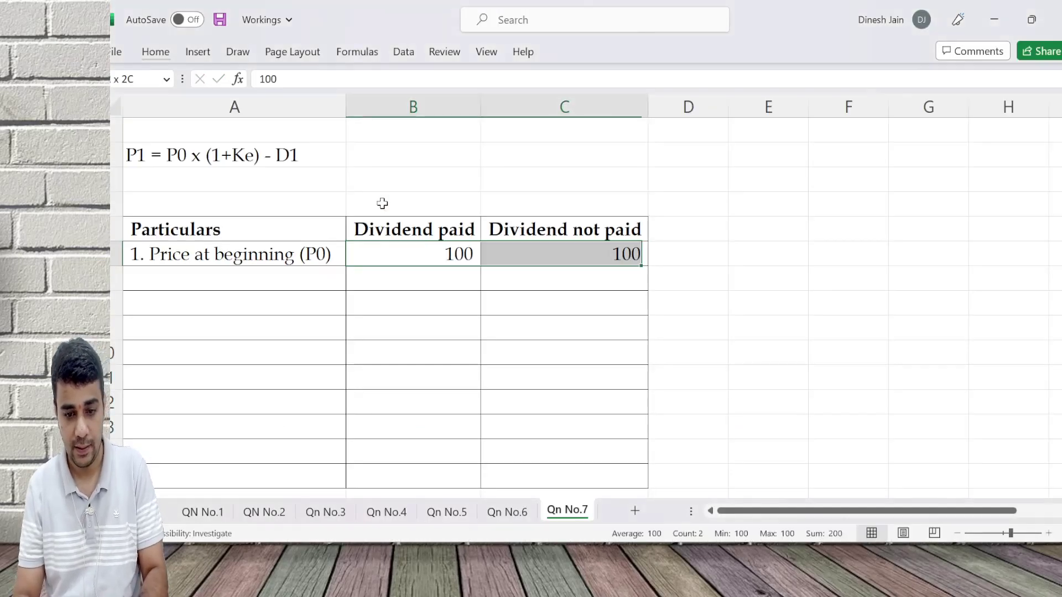
Step: Label the second table row "2. Cost of equity (%)" in A7
key("Down")
key("Left")
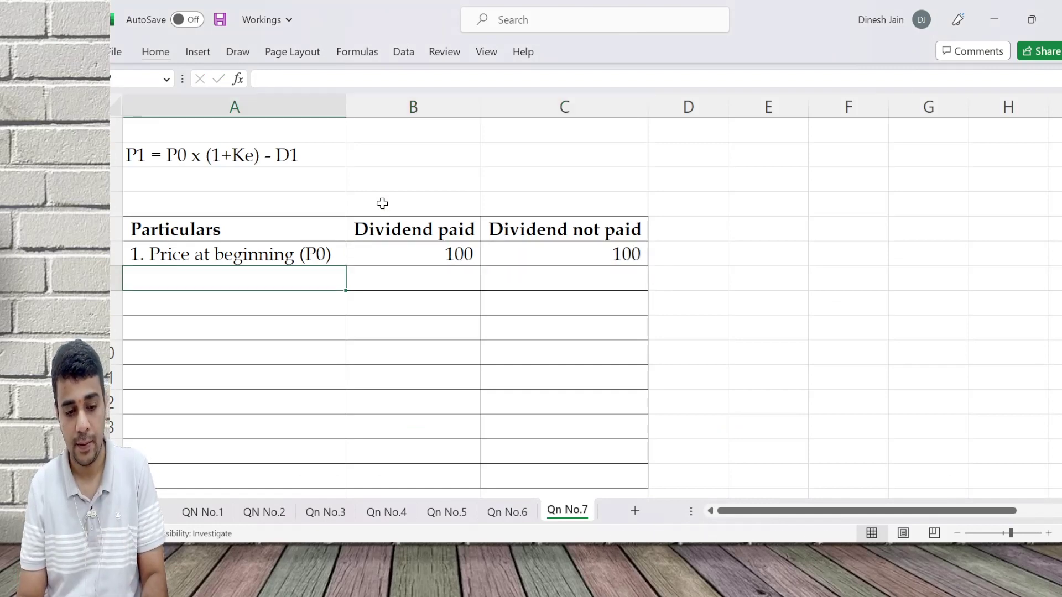
type("2. Cos")
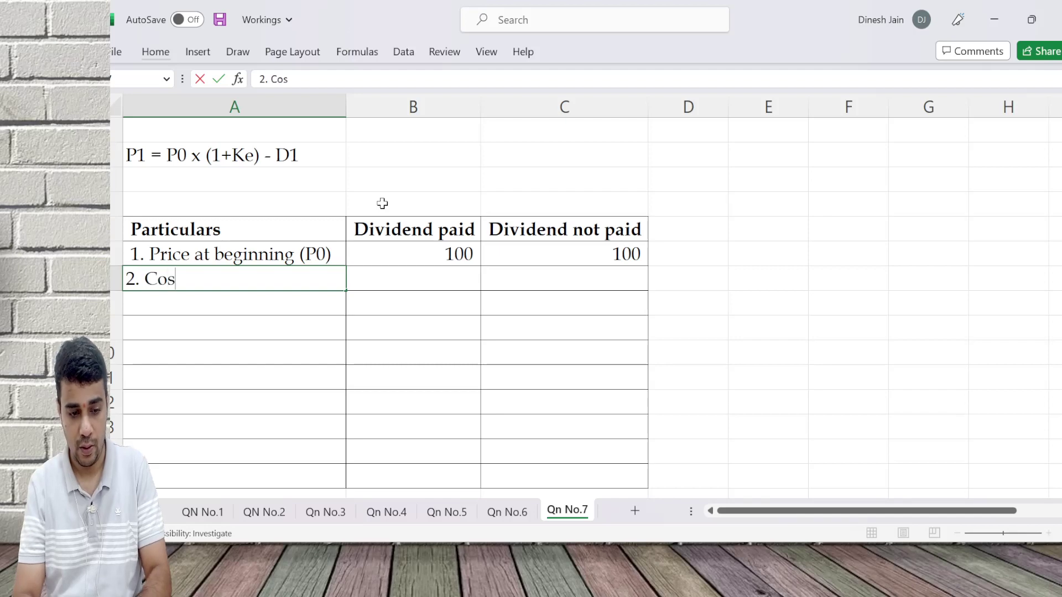
type("t of equity (")
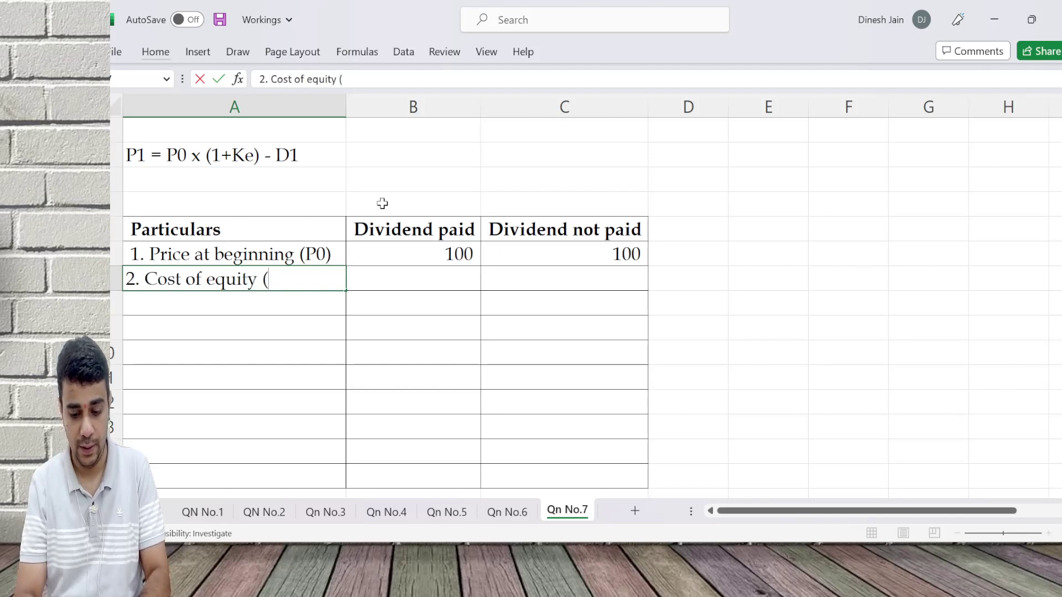
type("%)")
key("Return")
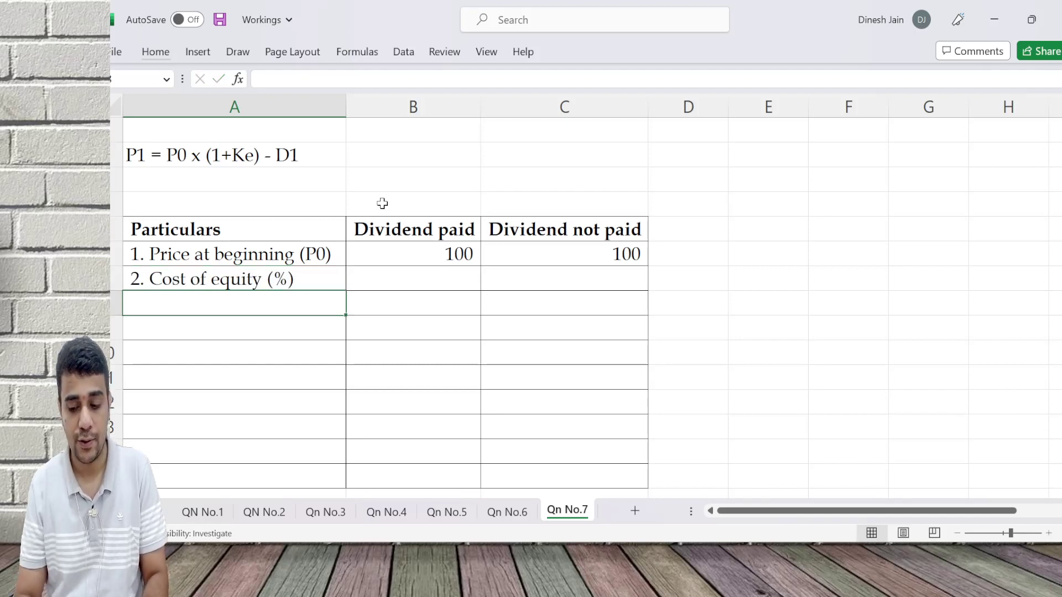
Step: Check the required rate of return in the Xodo question PDF and enter 15 as cost of equity in both dividend columns
key("Right")
key("Up")
key("alt+Tab")
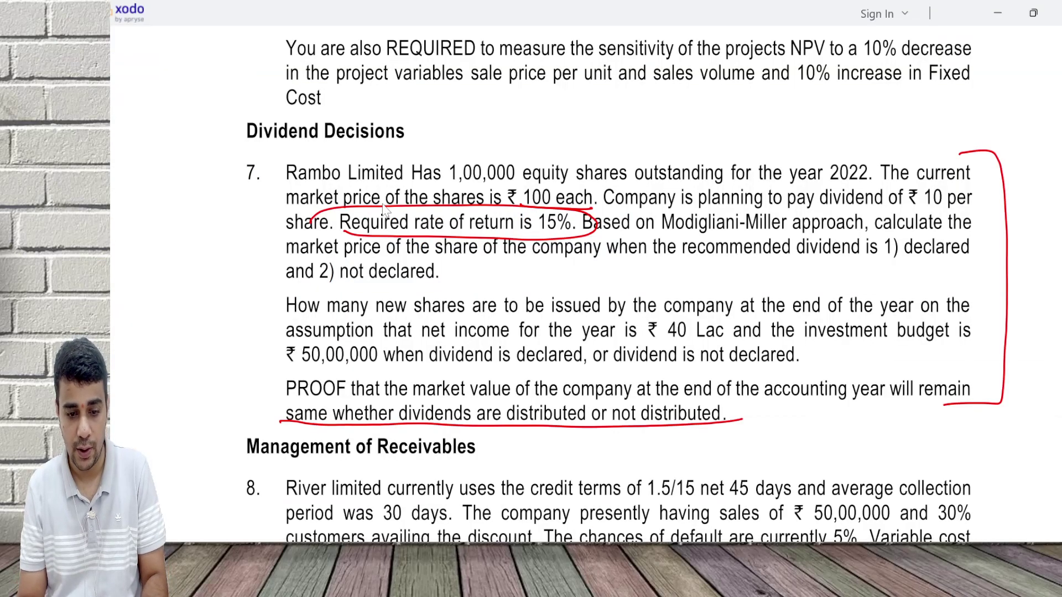
key("alt+Tab")
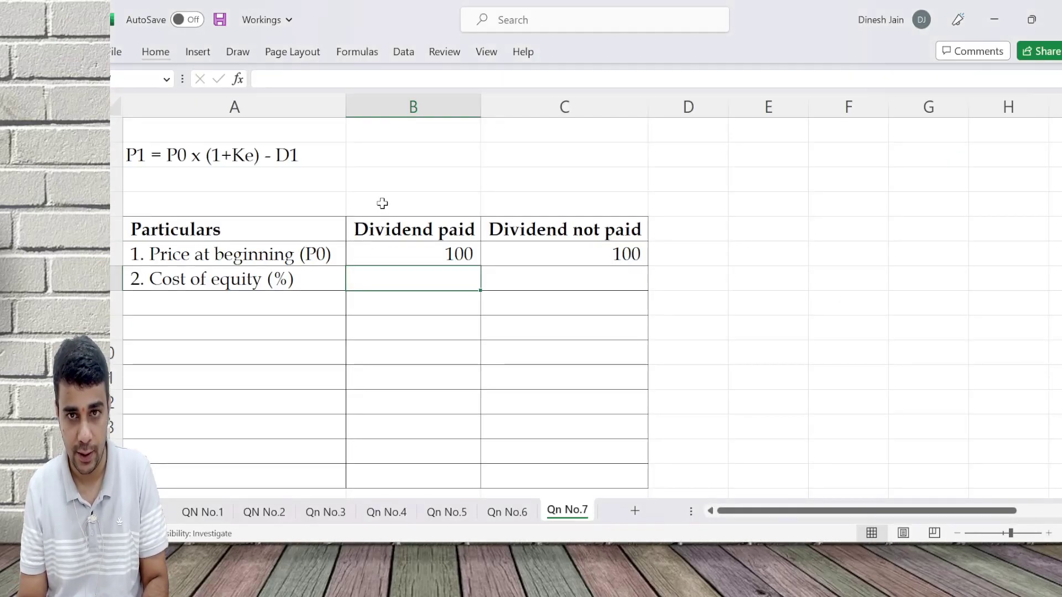
key("alt+Tab")
key("alt+Tab")
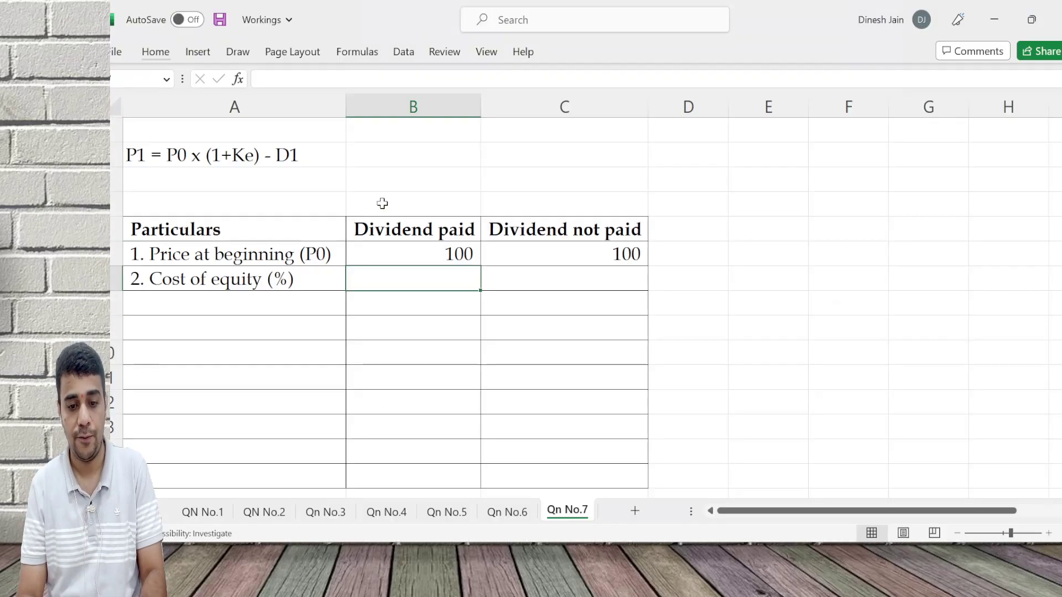
type("15")
key("Tab")
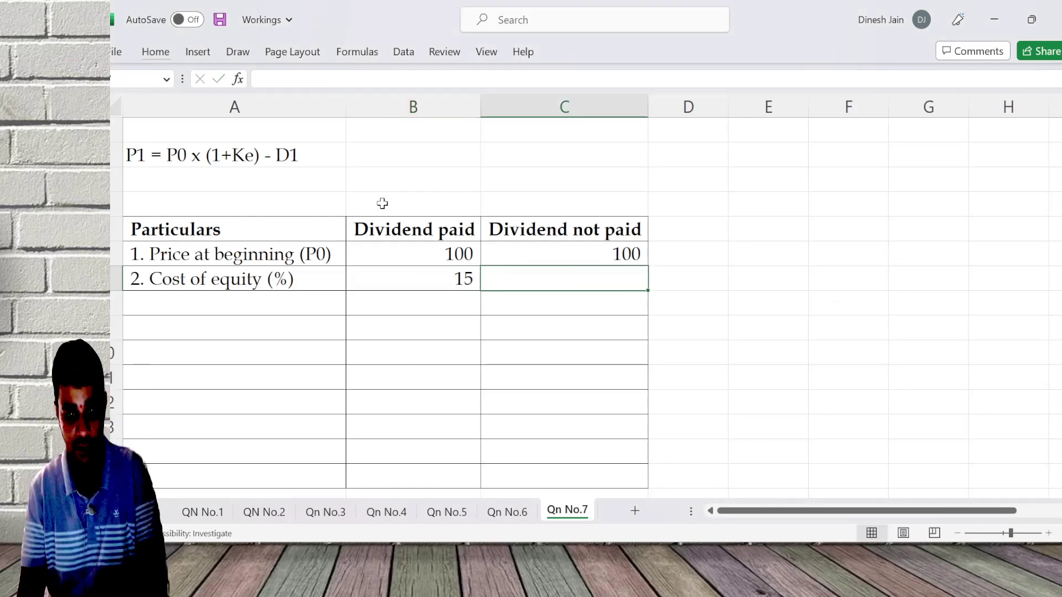
type("15")
key("Return")
key("Left")
key("Left")
key("alt+Tab")
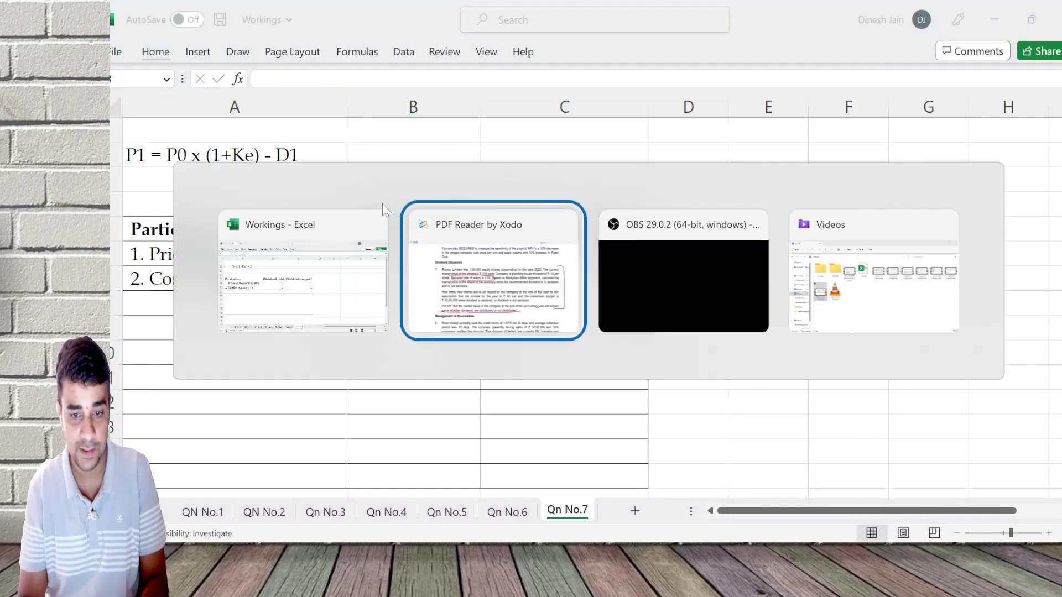
key("Escape")
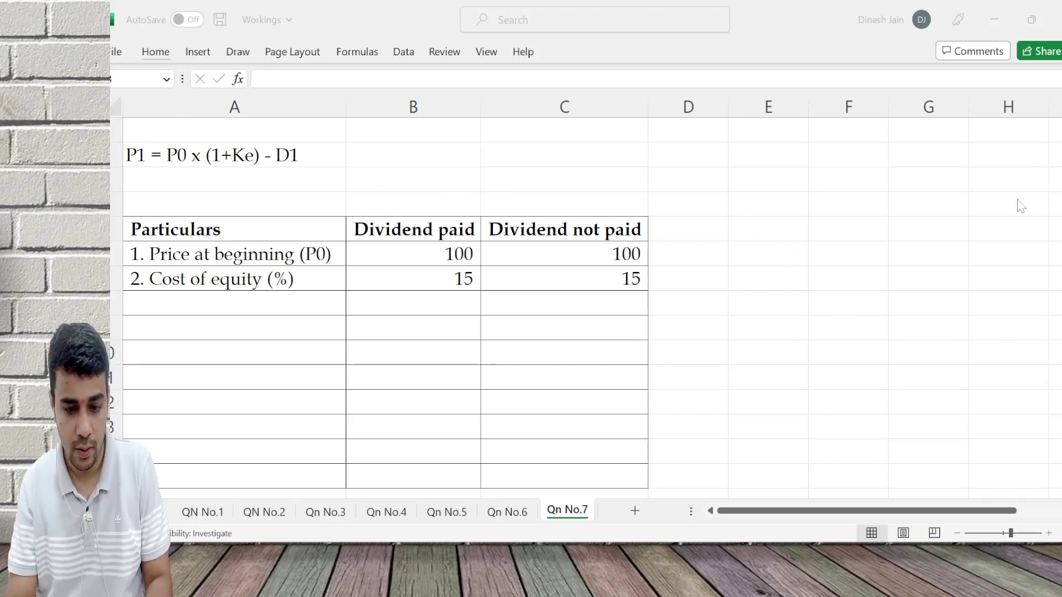
key("alt+Tab")
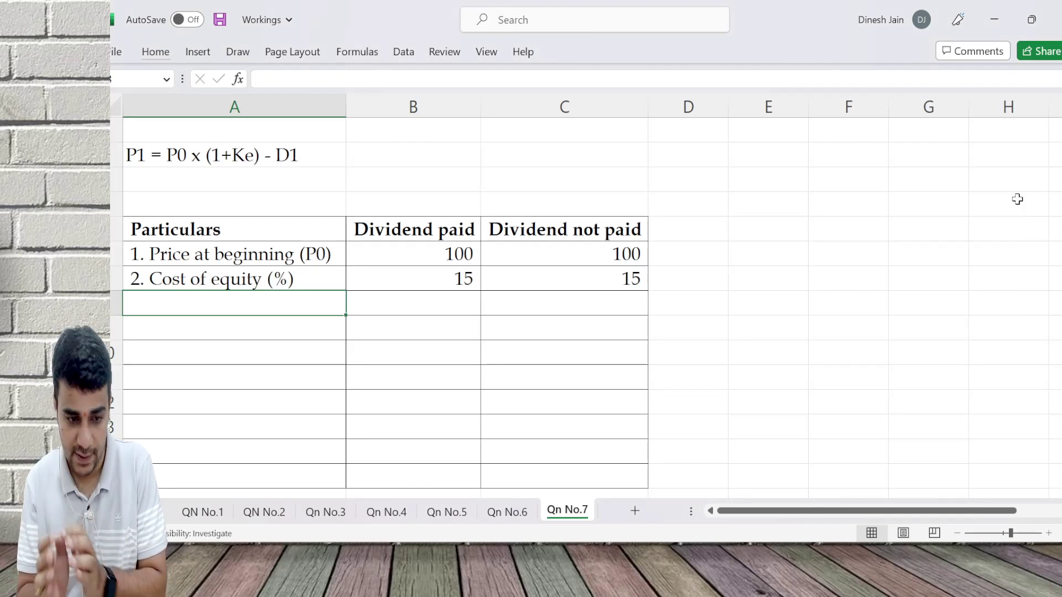
Step: Label the third table row "3. Dividend of coming year (D1)" in A8
type("3. Div")
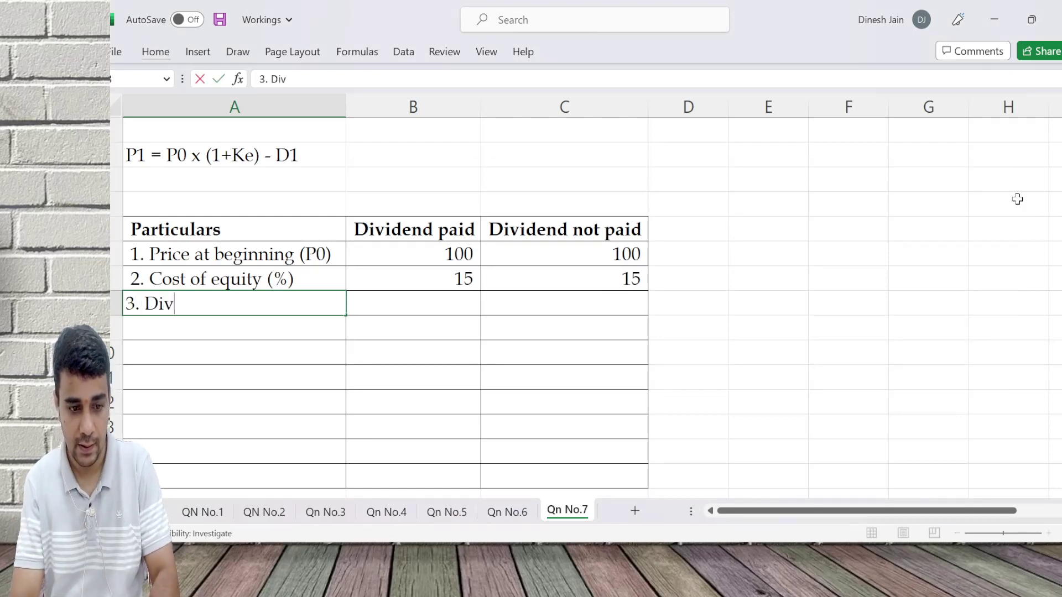
type("idend of")
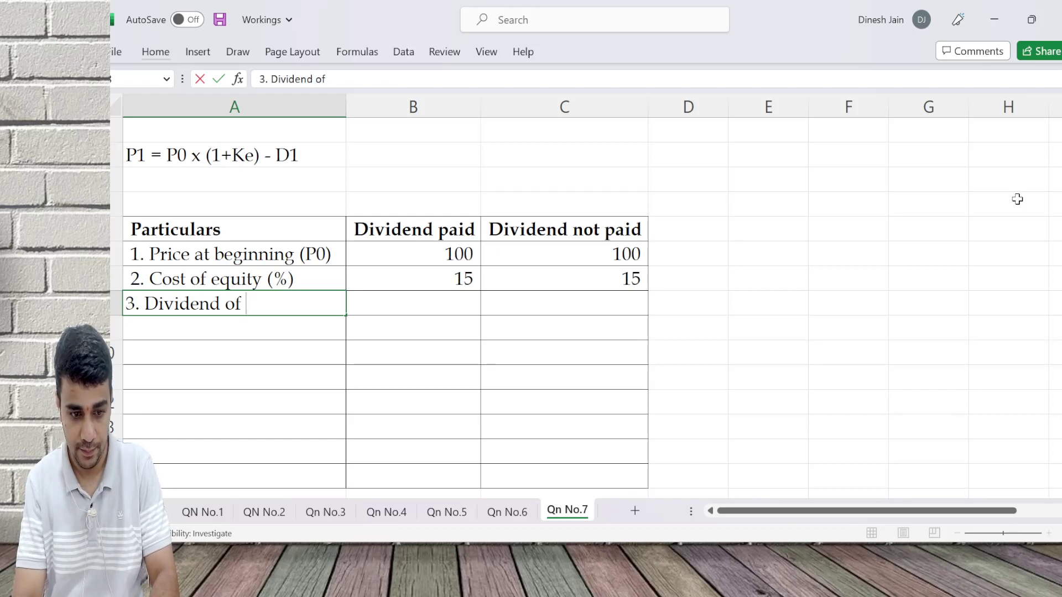
type(" coming year")
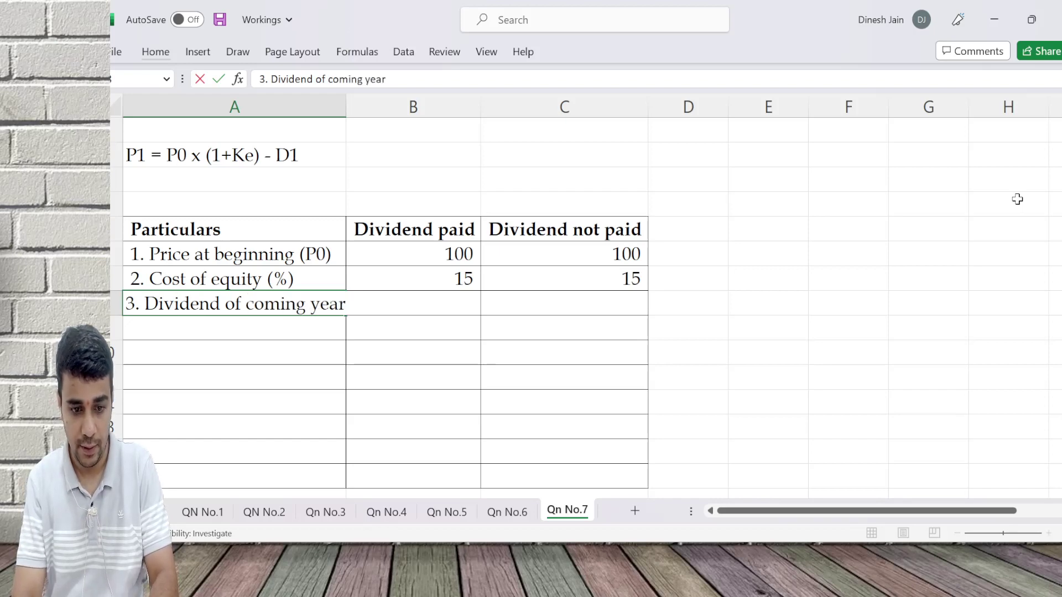
type(" (D1)")
key("Return")
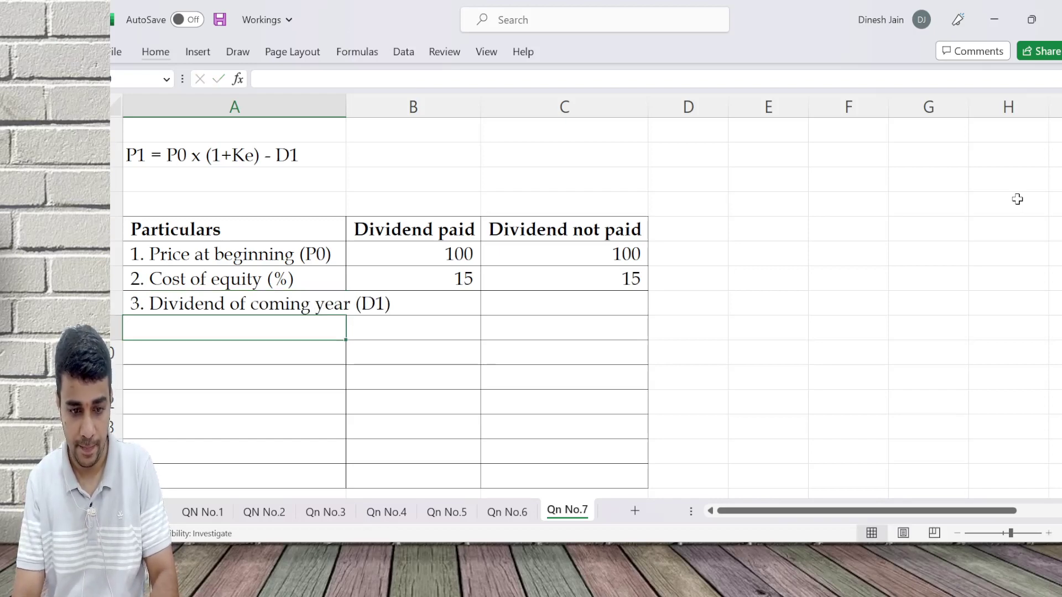
Step: Check the planned dividend in the Xodo question PDF and enter D1 as 10 for dividend paid and 0 for dividend not paid
key("Up")
key("Right")
key("alt+Tab")
key("Tab")
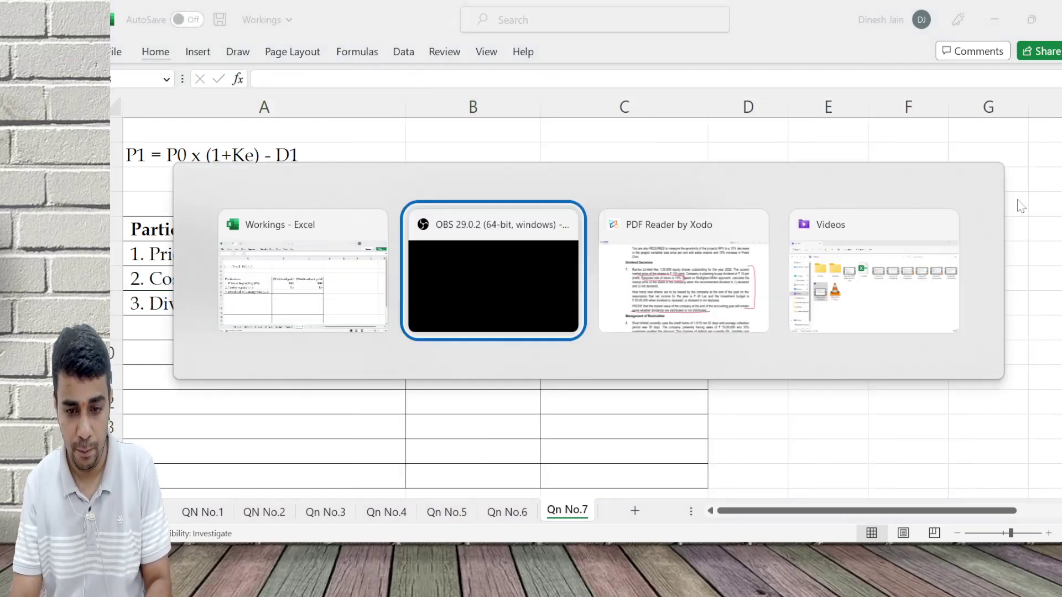
key("alt+Tab")
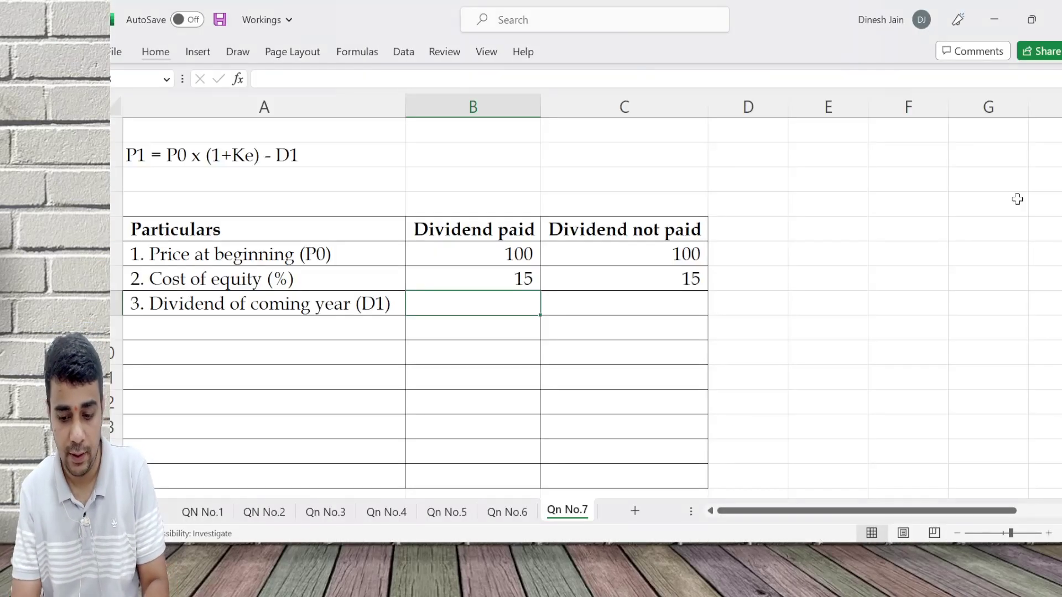
type("10")
key("Right")
type("0")
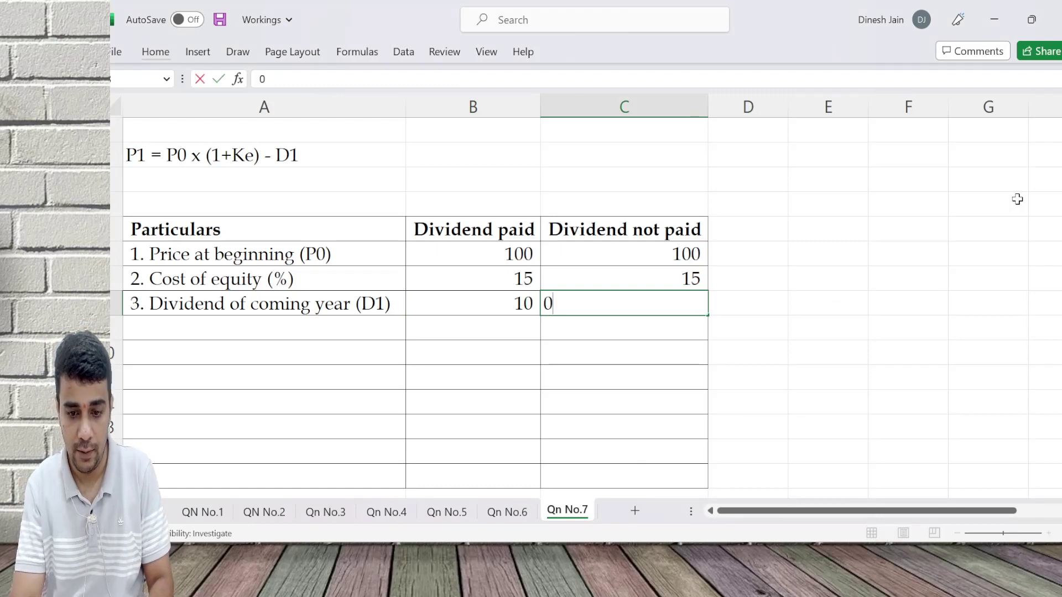
key("Return")
Step: Label the fourth table row "4. Closing price" in A9
key("Home")
type("4.")
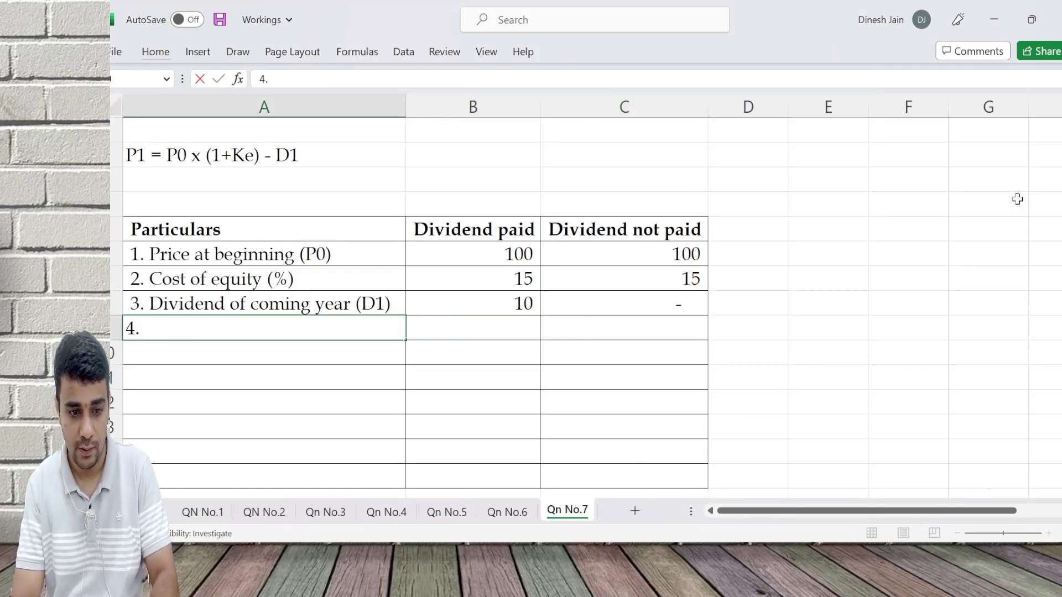
type(" Closing price")
key("Return")
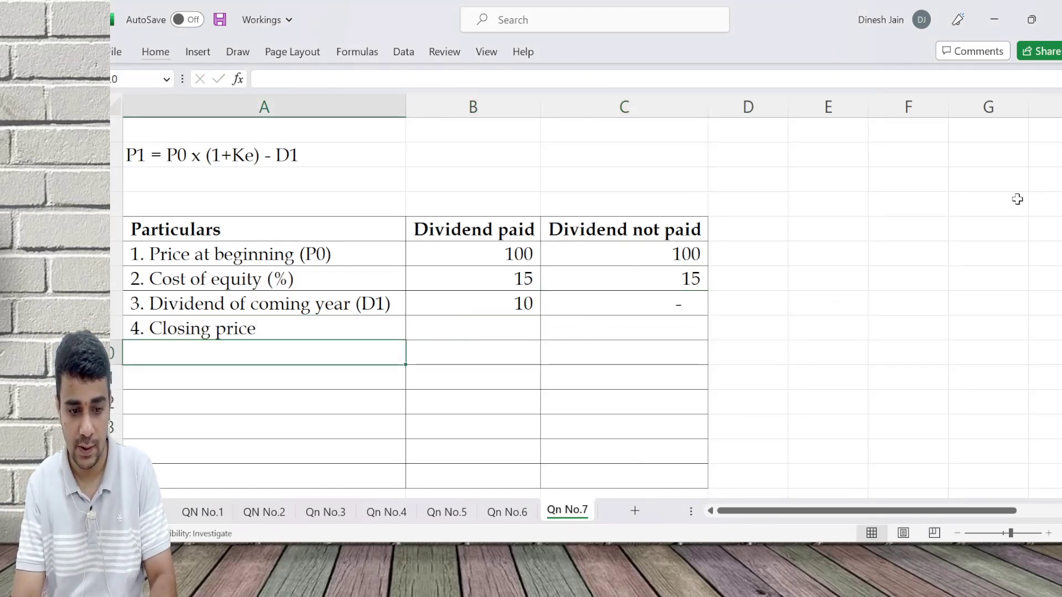
Step: Calculate the closing price in B9 with =100*(1.15)-B8 and fill the formula across to the dividend not paid column
key("Up")
key("Right")
type("=100*(1")
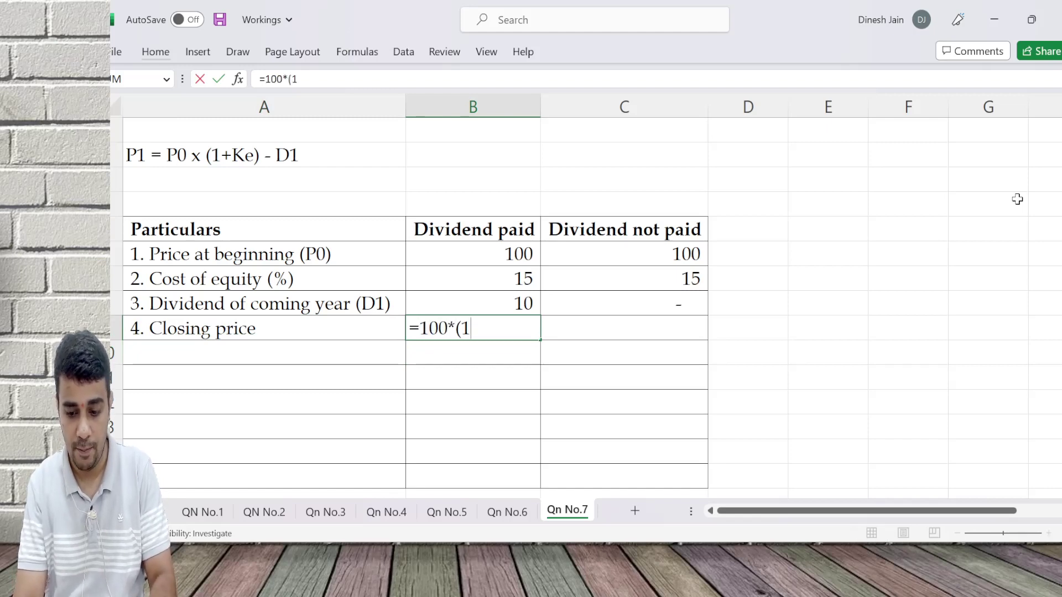
type(".15")
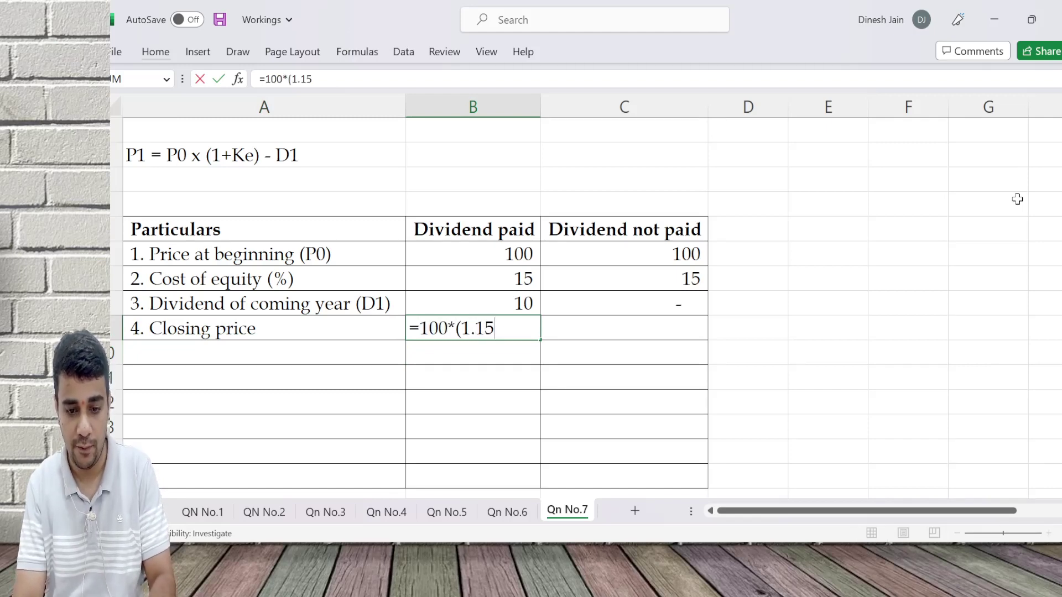
type(")")
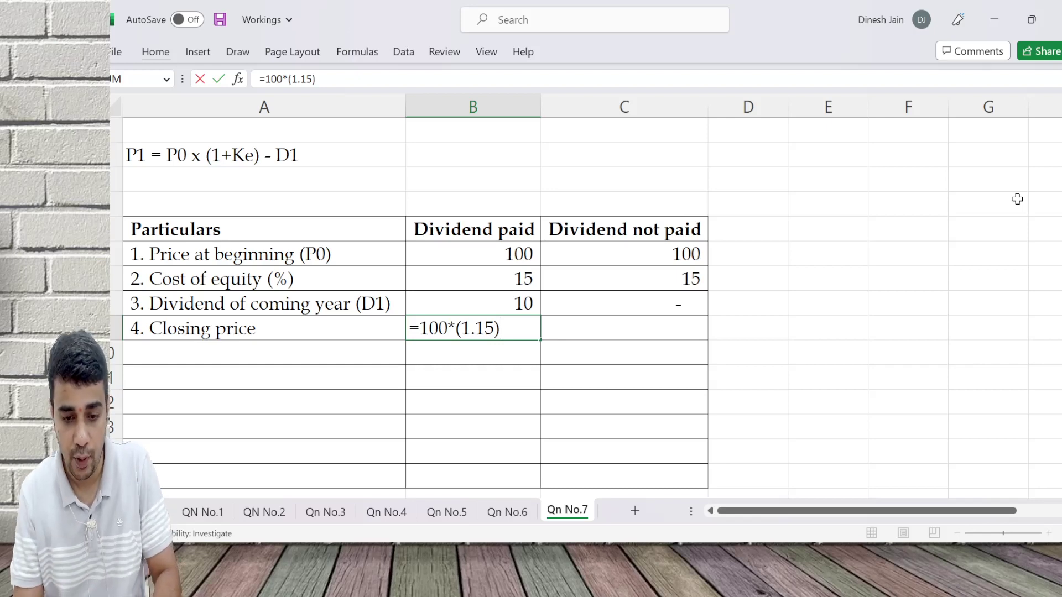
type("-")
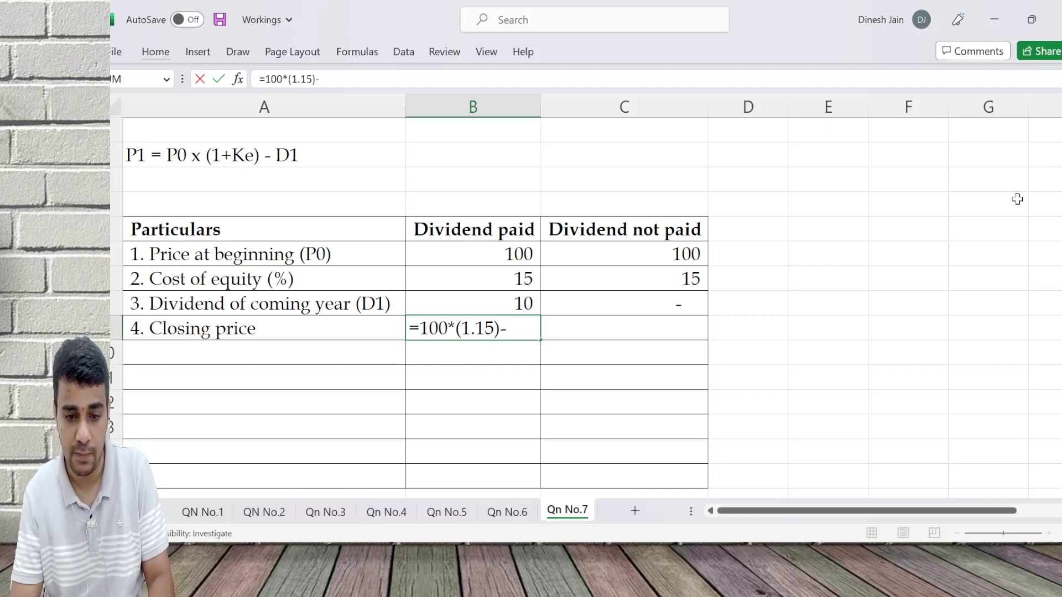
left_click(522, 299)
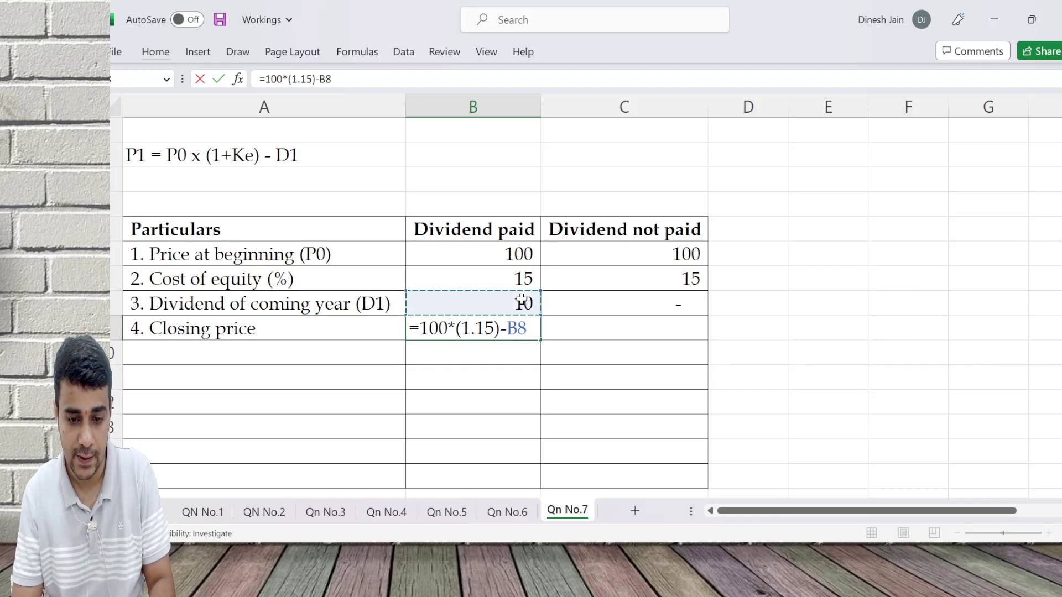
key("Tab")
key("ctrl+r")
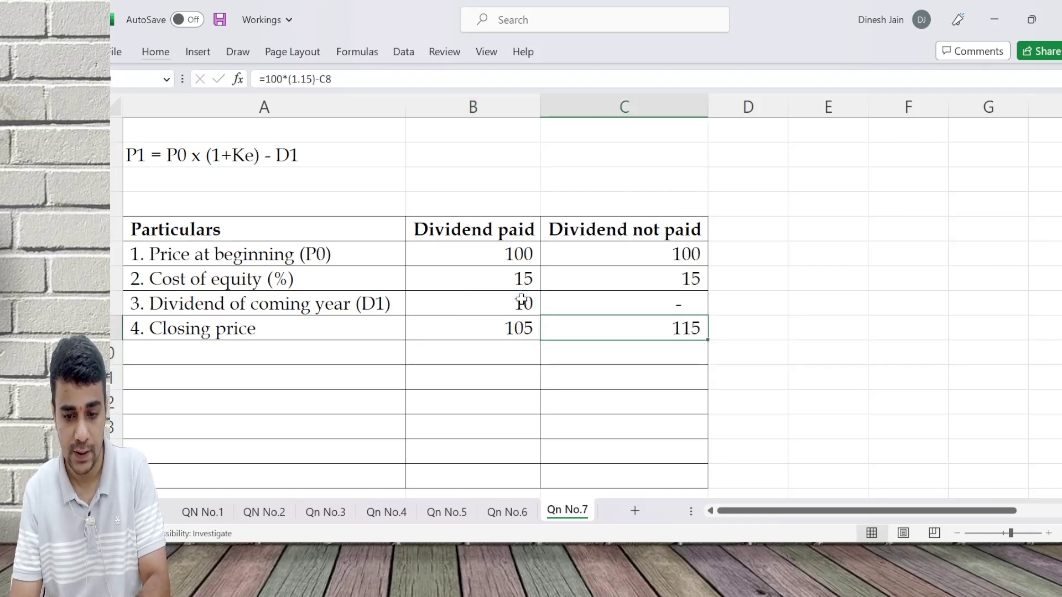
Step: Make the closing price row bold from A9 to C9
key("shift+Left")
key("shift+Left")
key("ctrl+b")
key("Left")
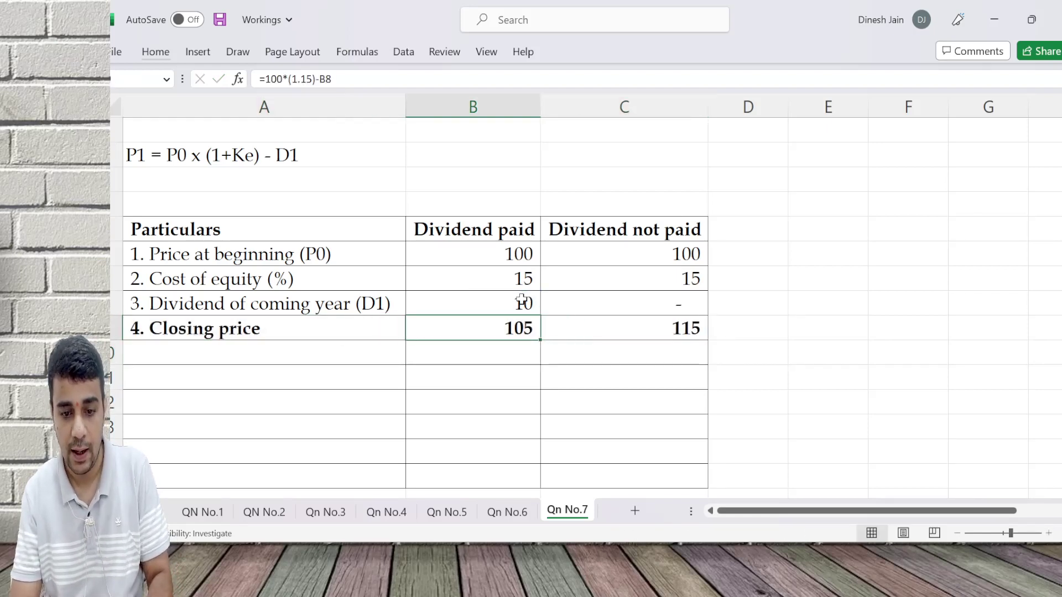
key("Left")
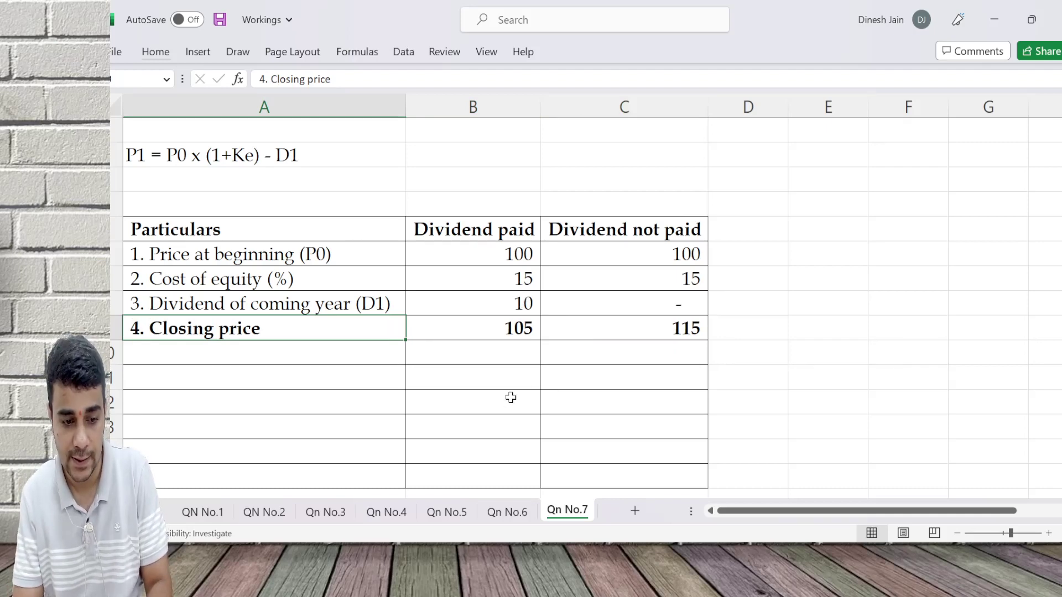
Step: Review the remaining requirements of question 7 in the Xodo PDF and the empty table rows below the closing price
key("Down")
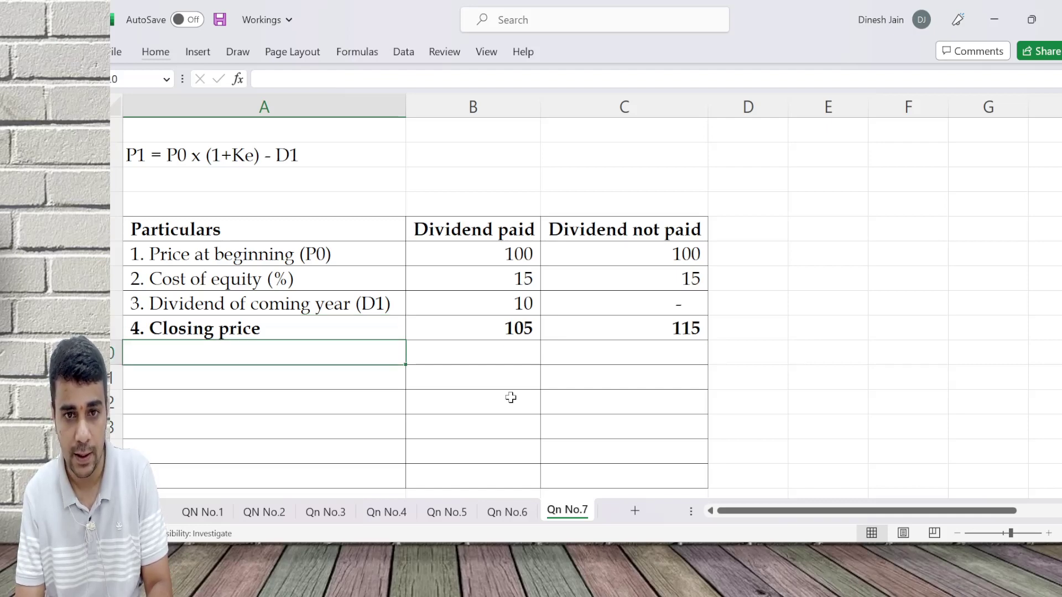
key("alt+Tab")
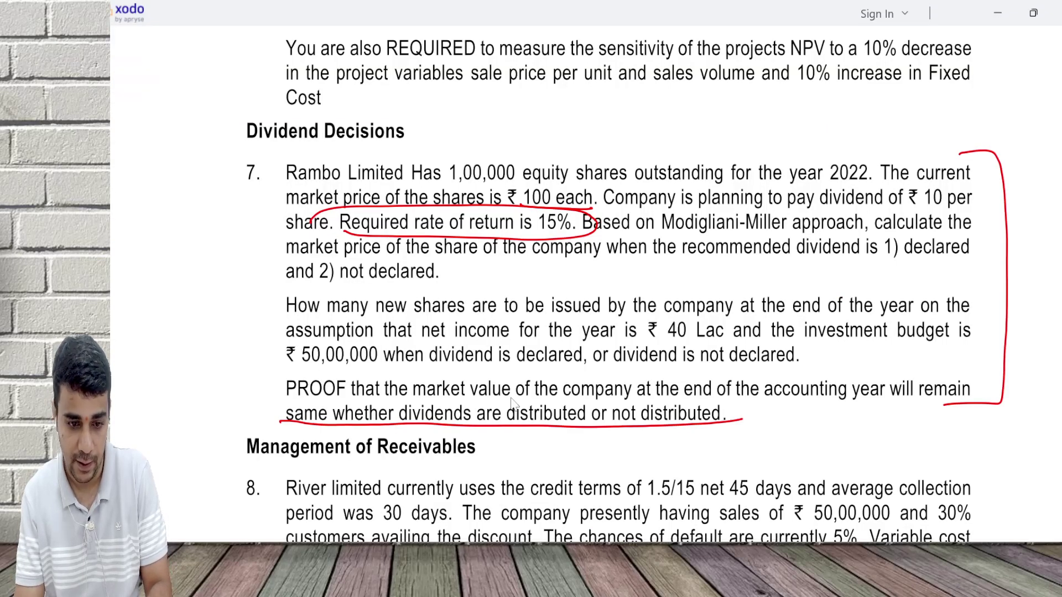
key("alt+Tab")
key("Down")
key("Down")
key("Down")
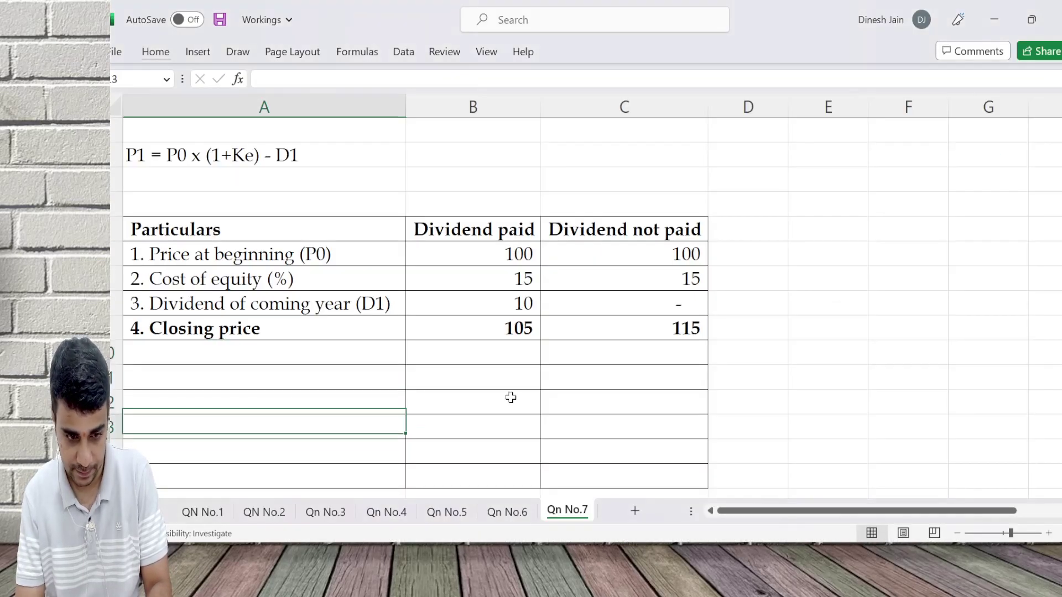
key("Down")
key("Down")
key("Down")
key("Up")
key("Up")
key("Up")
key("Up")
key("Up")
key("Up")
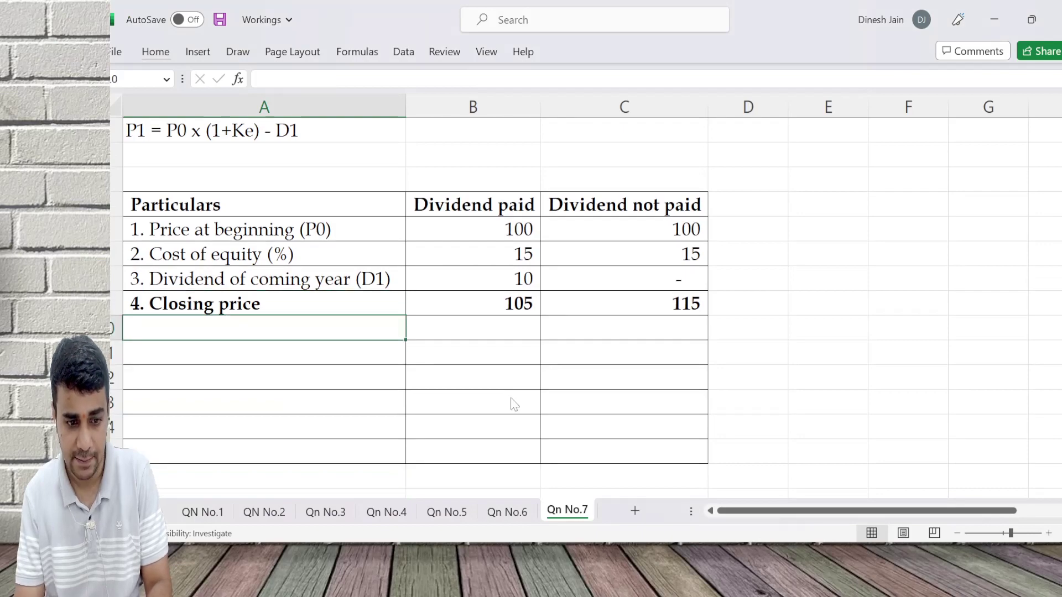
Step: Check the question in the Xodo PDF again and label the fifth table row "5. Profit after tax" in A10
key("alt+Tab")
key("alt+Tab")
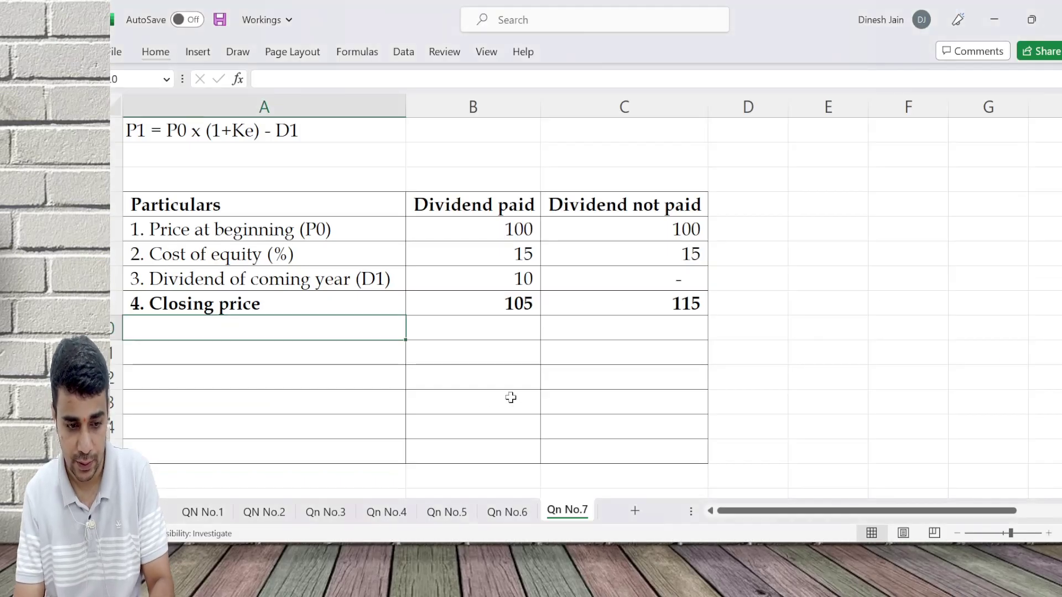
type("5.")
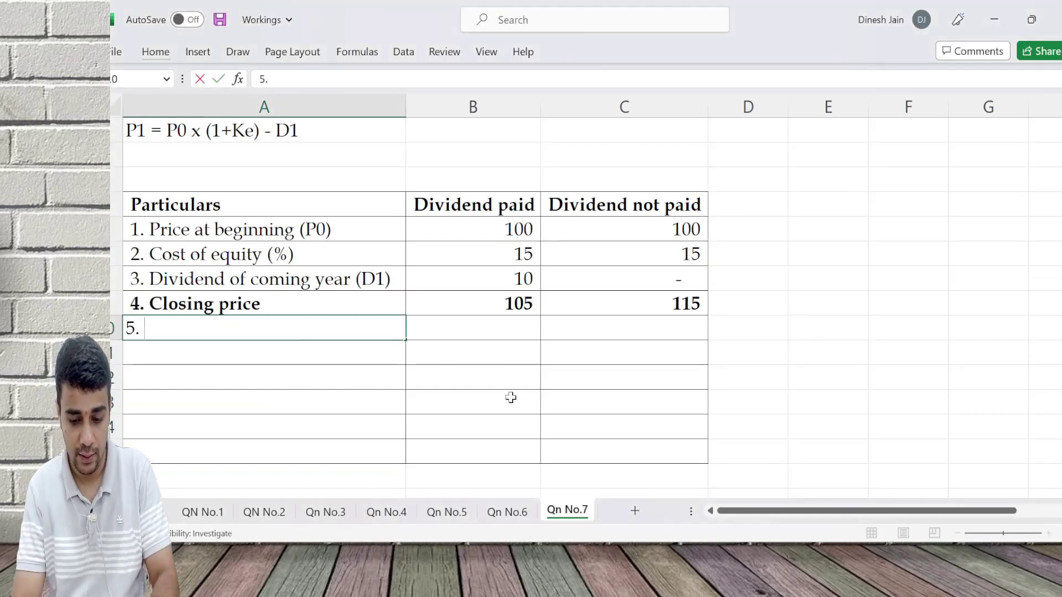
type(" Profit after")
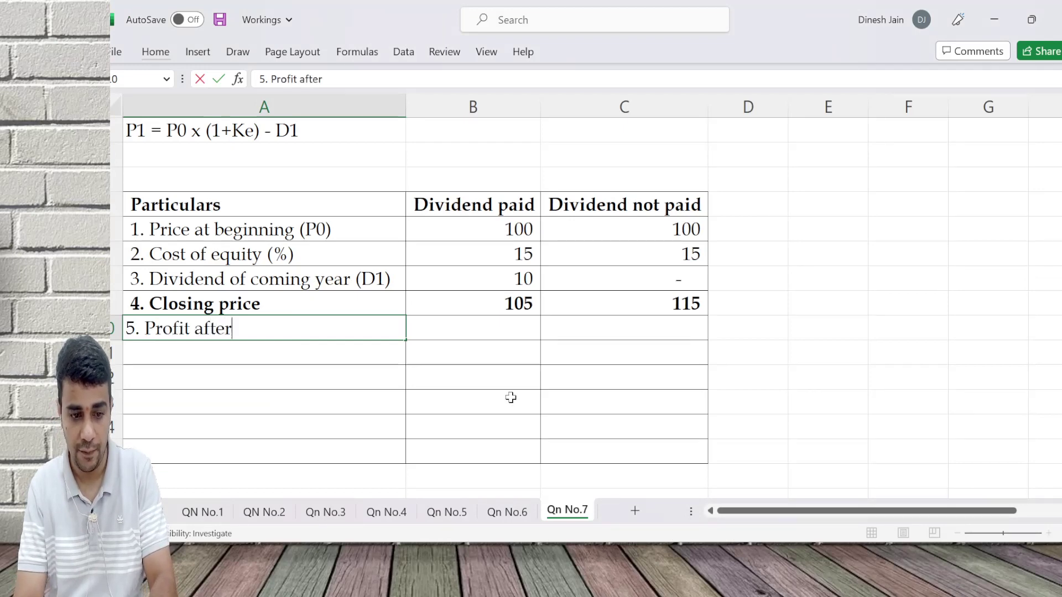
type(" tax")
key("Tab")
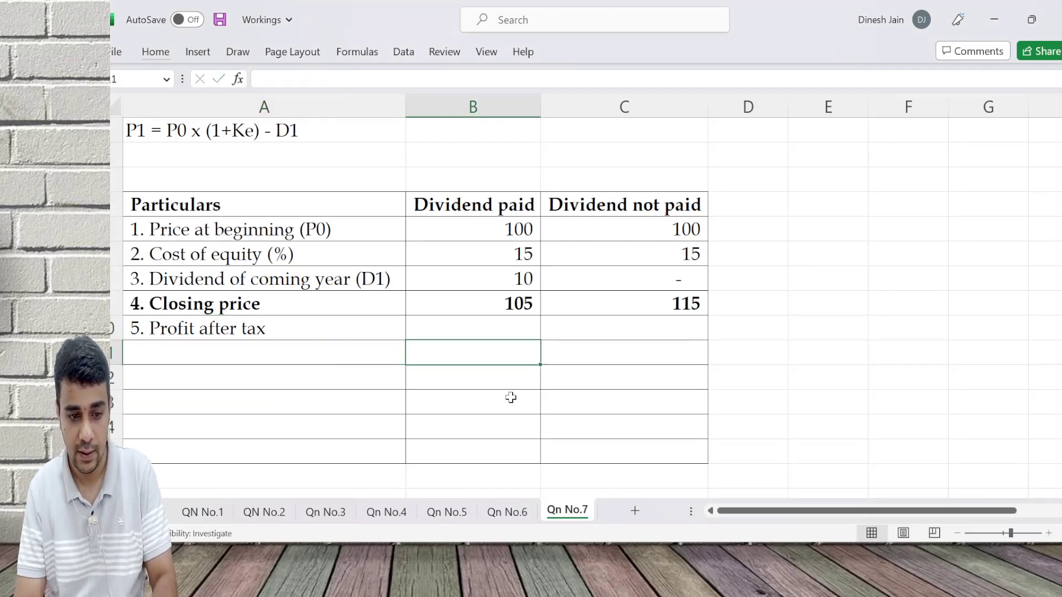
Step: Enter 40,00,000 as profit after tax for dividend paid and copy it to the dividend not paid column
type("400000")
key("Return")
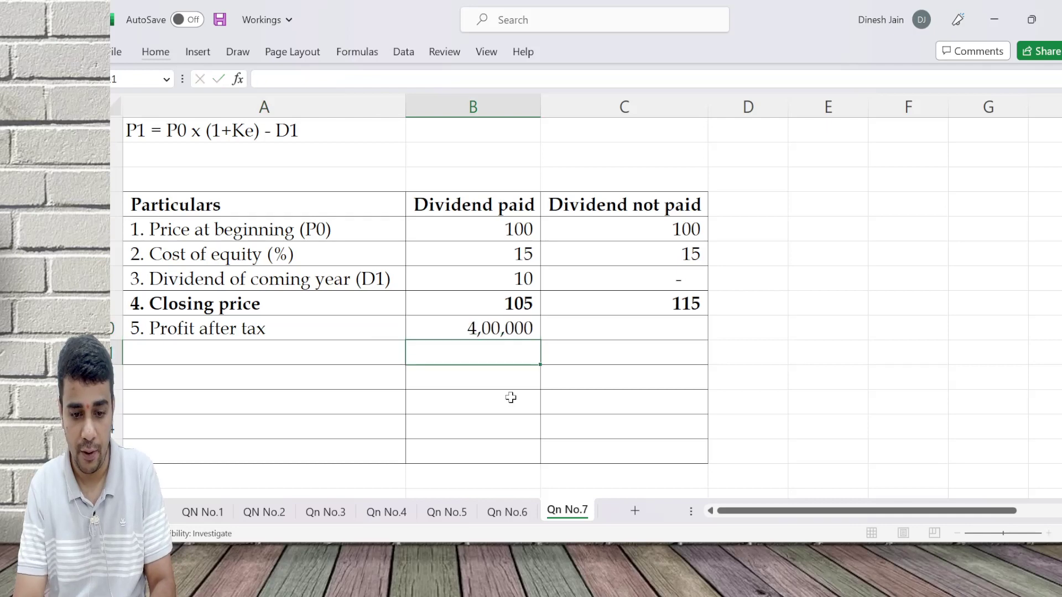
key("Right")
key("Left")
key("Up")
key("F2")
type("0")
key("Return")
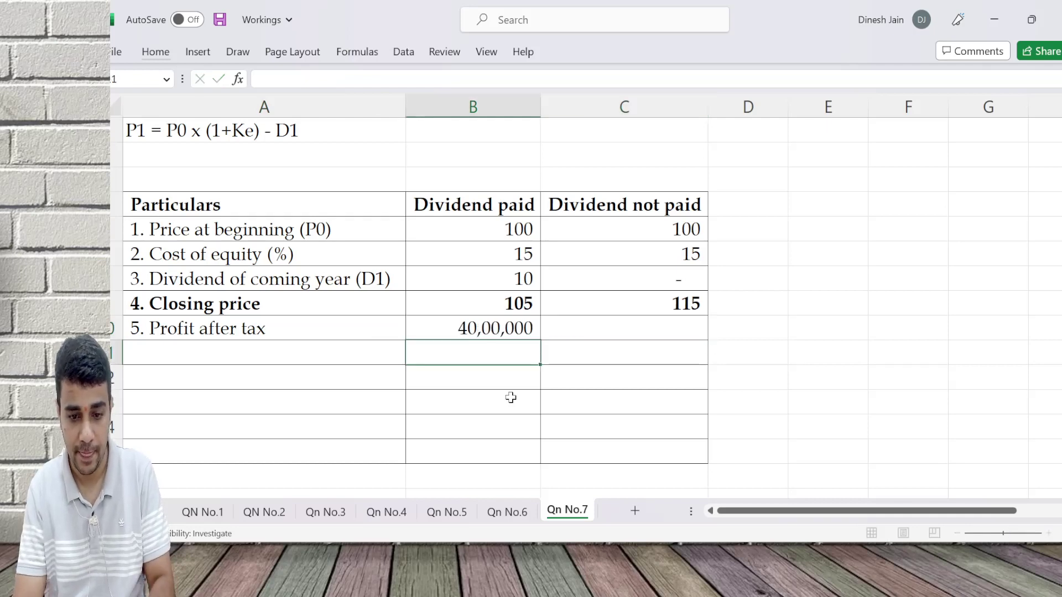
key("Up")
key("Right")
key("ctrl+r")
key("Return")
Step: Recheck the Xodo question PDF and label the sixth table row "6. Less: Dividends paid" in A11
key("Home")
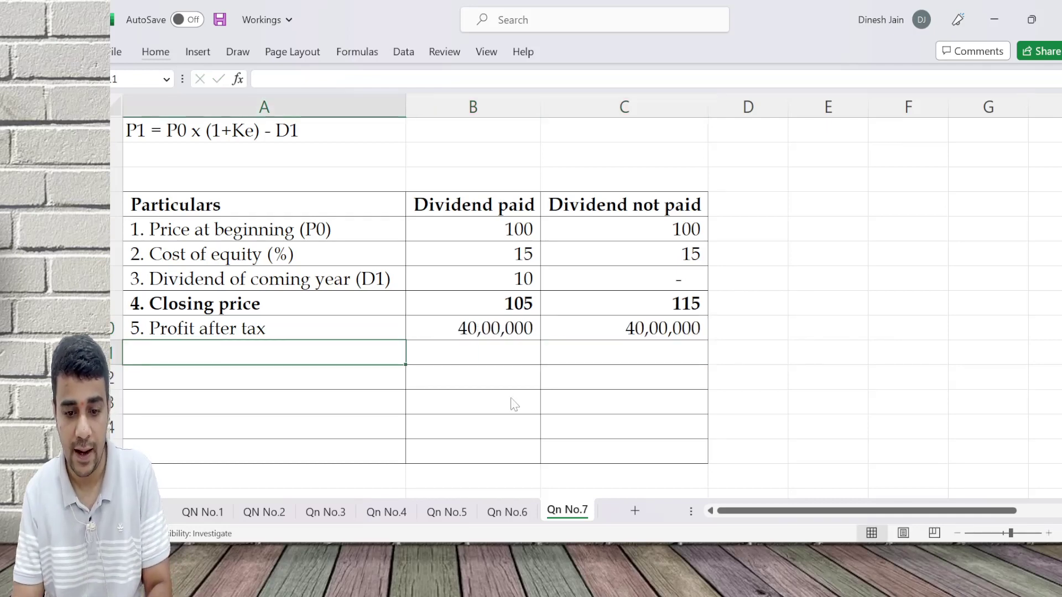
key("alt+Tab")
key("alt+Tab")
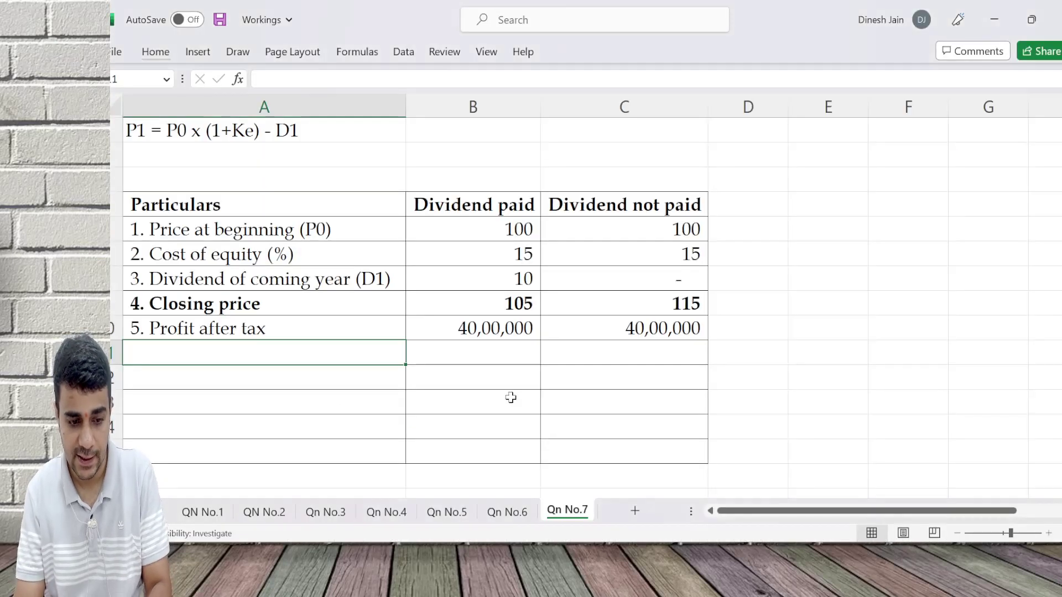
type("6. Less")
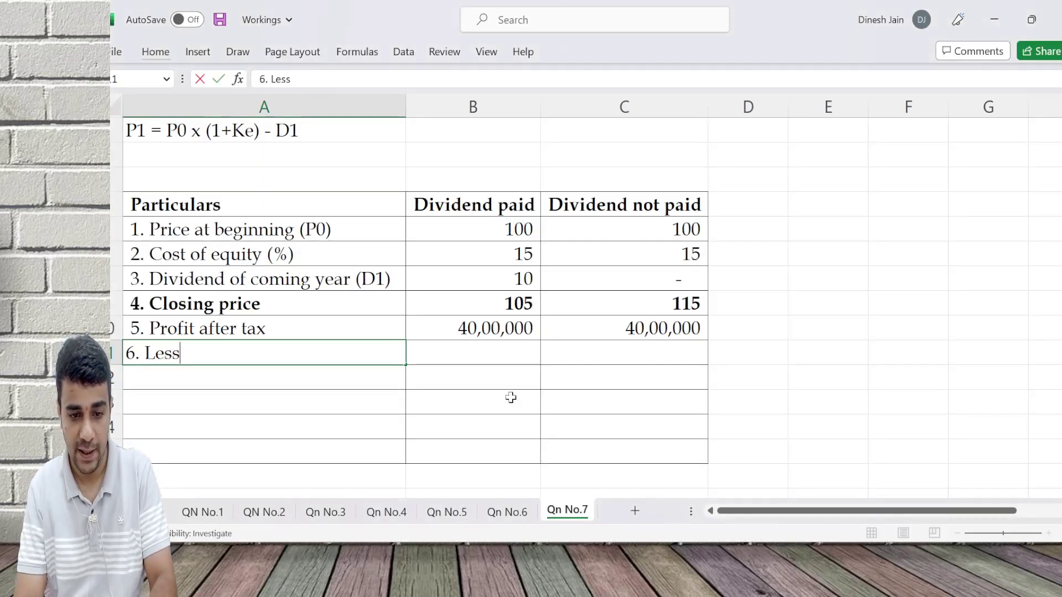
type(": Dividends paid")
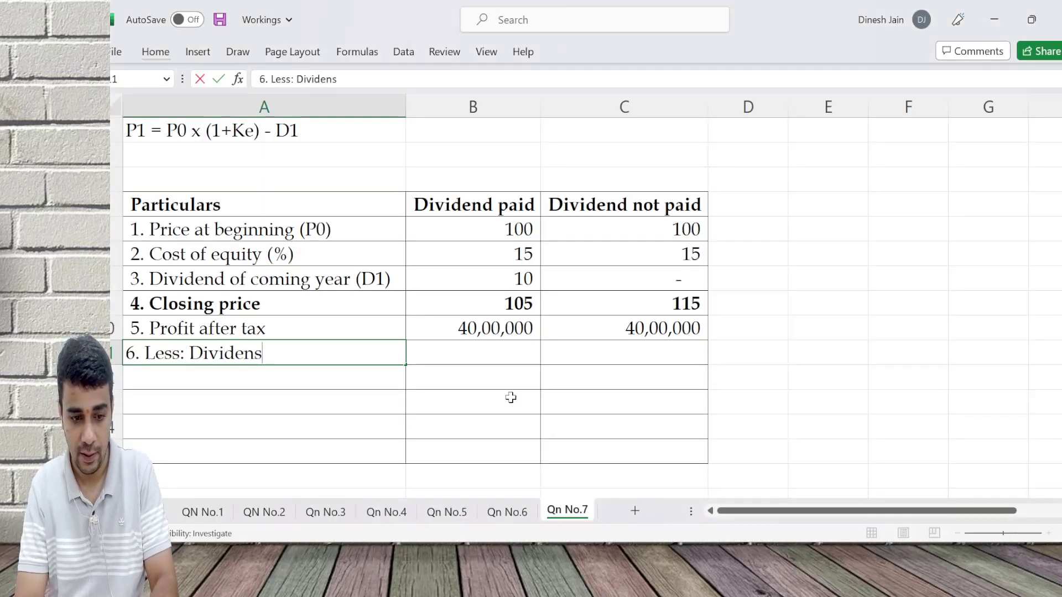
key("Return")
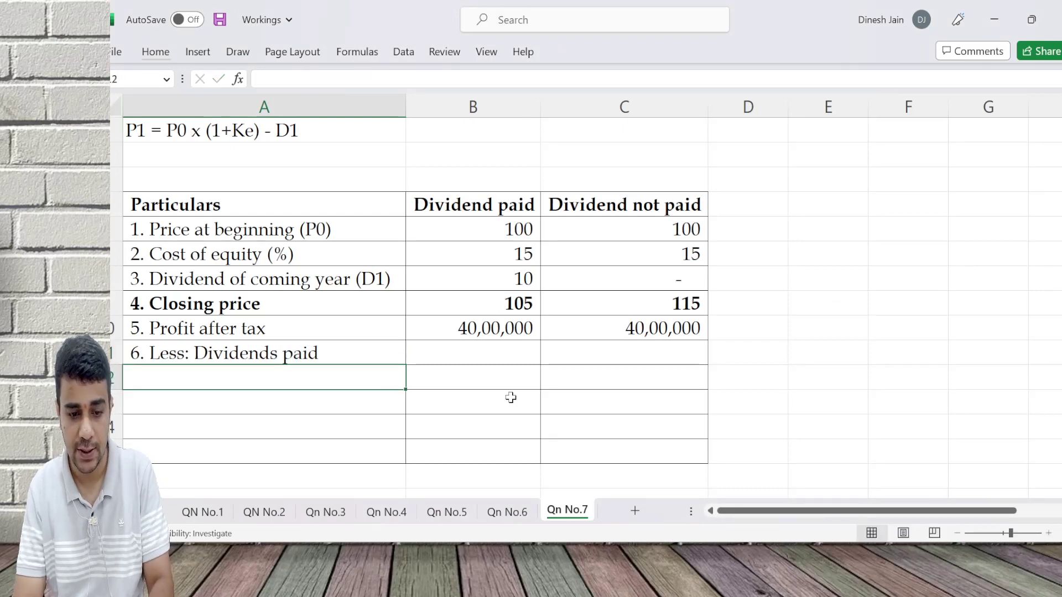
Step: Switch to the Xodo question PDF and circle "1,00,000 equity shares" in question 7 with red ink
key("Up")
key("Right")
key("alt+Tab")
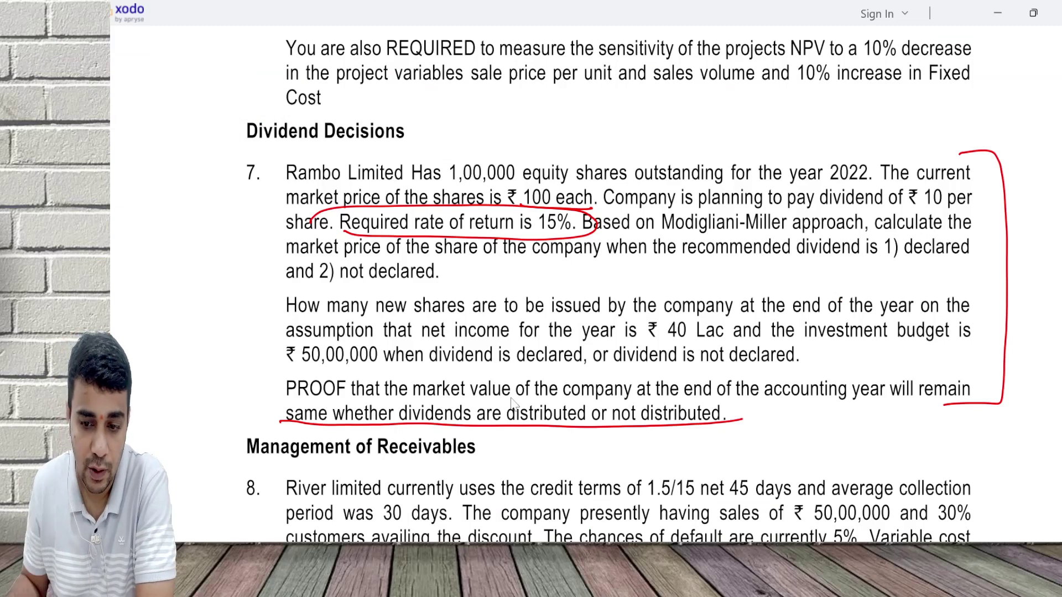
mouse_move(442, 181)
left_mouse_down()
mouse_move(631, 179)
mouse_move(444, 150)
left_mouse_up()
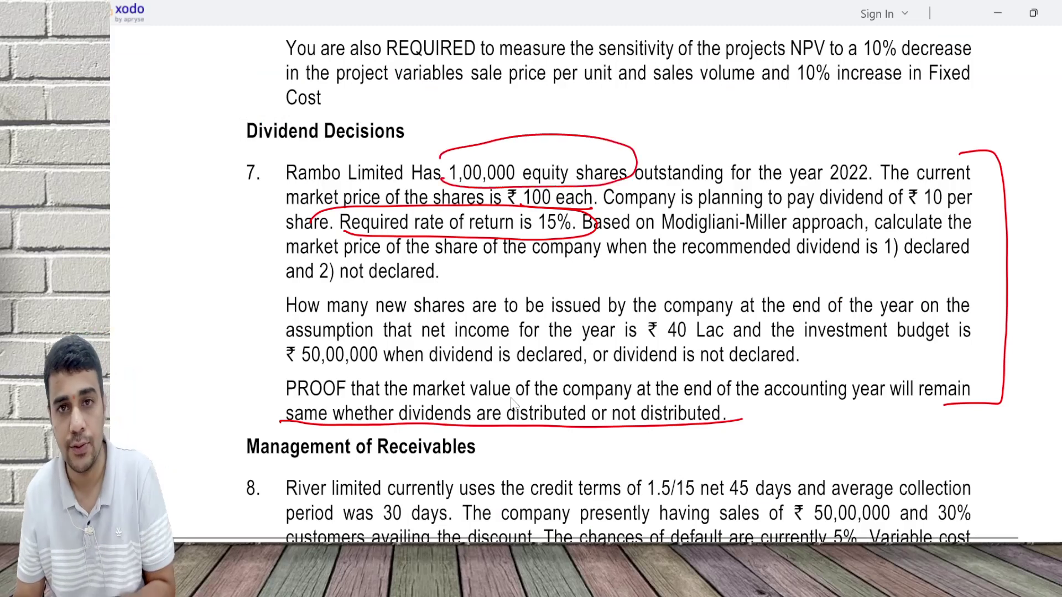
Step: Back in Excel, enter dividends paid as =10*100000 in B11 and 0 in the dividend not paid column
key("alt+Tab")
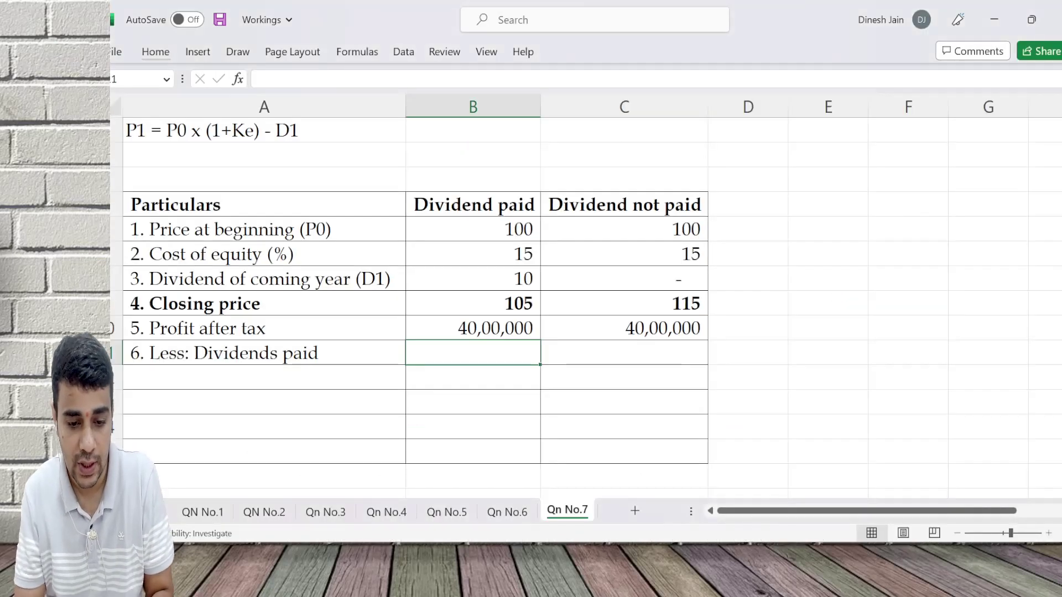
type("=10*100000")
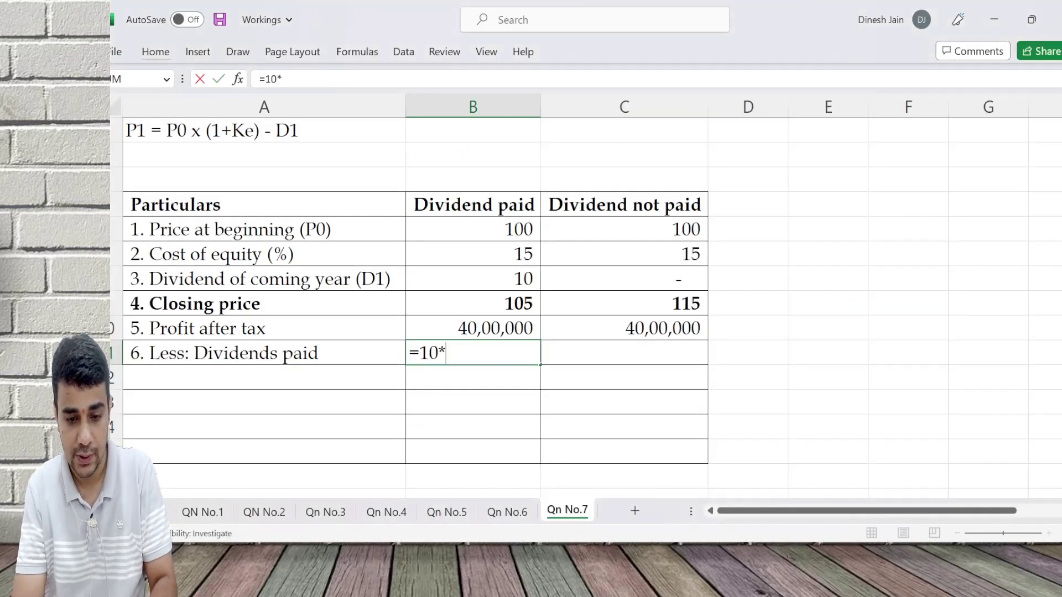
key("Return")
left_click(624, 352)
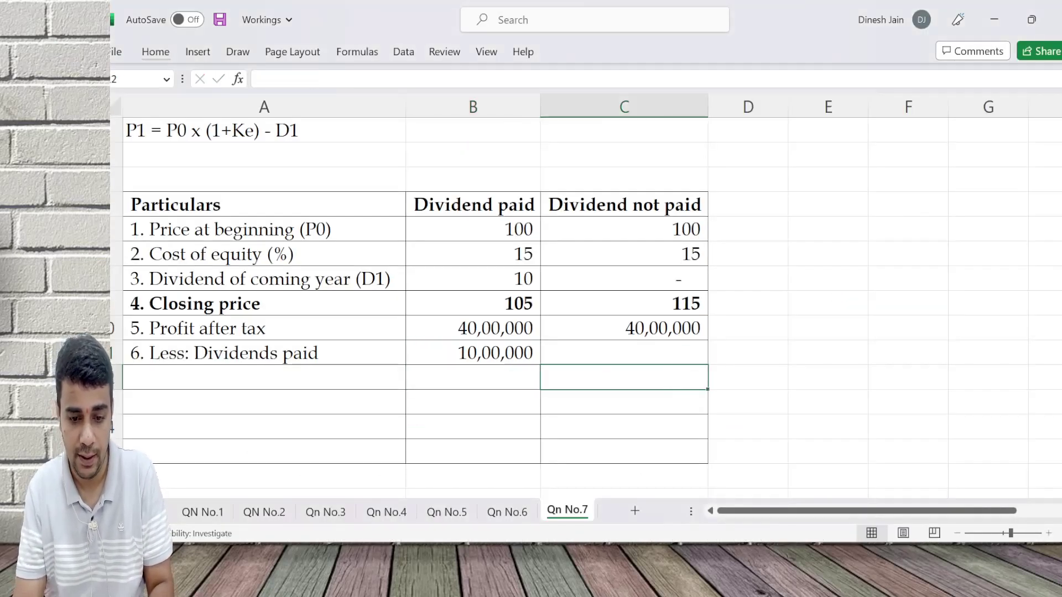
type("0")
key("Return")
Step: Label the seventh table row "7. Retained earnings" in A12
left_click(265, 378)
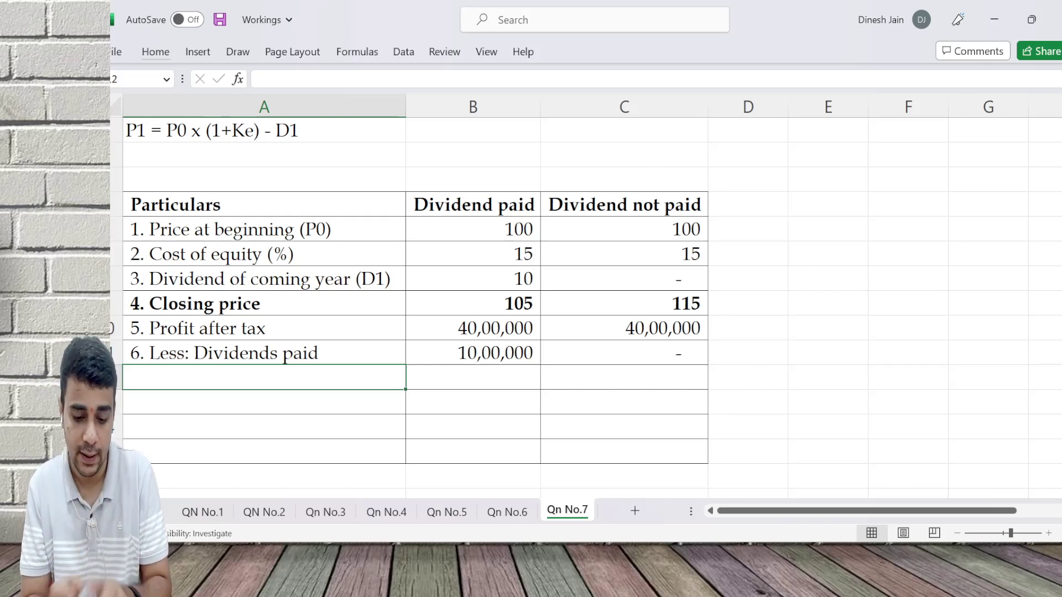
type("7.")
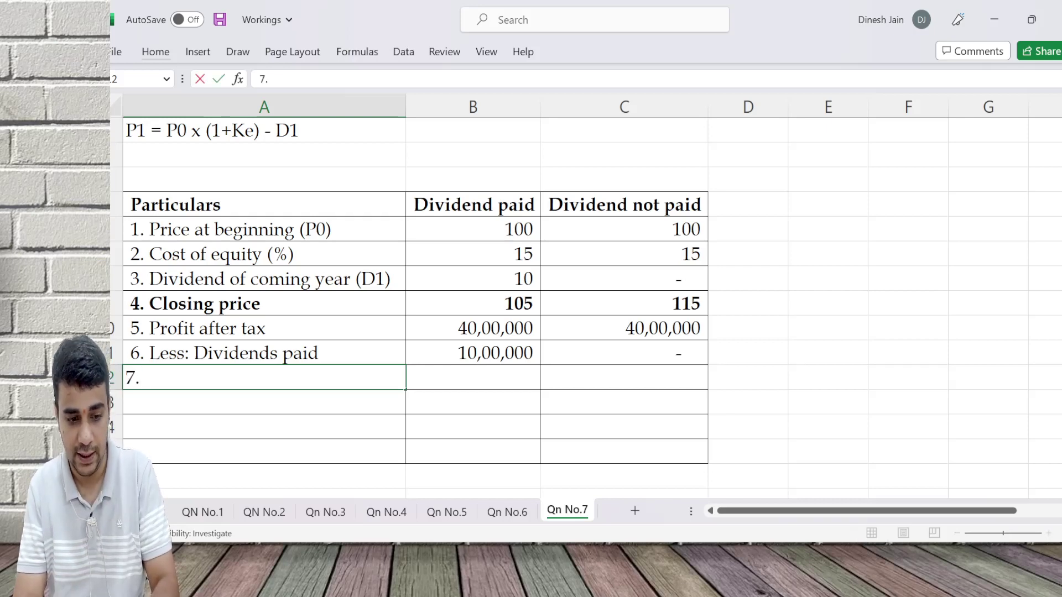
type(" Retained earnings")
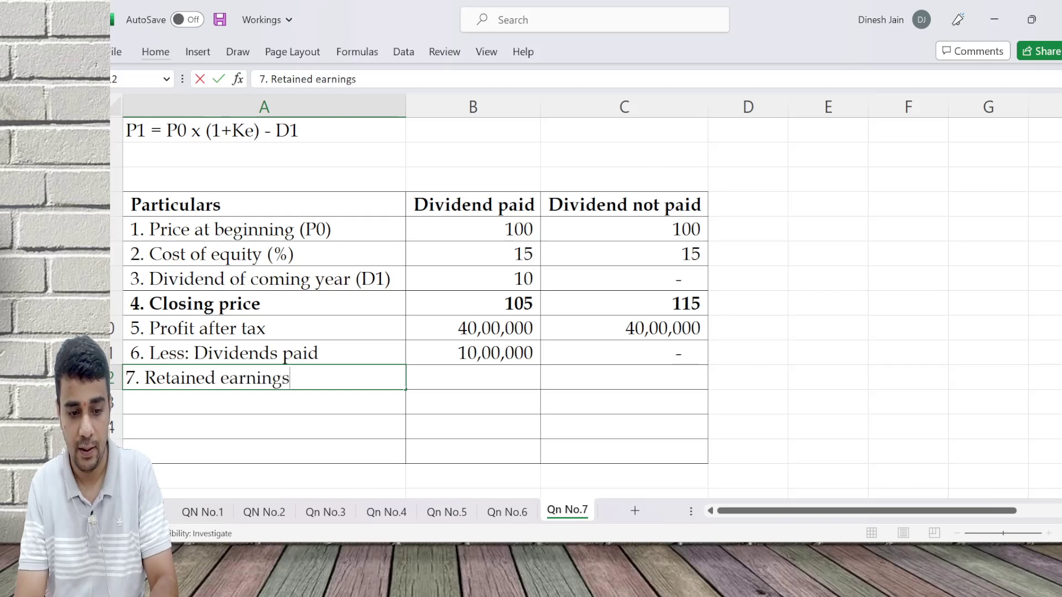
Step: Calculate retained earnings in B12 as =B10-B11 and copy the formula to the dividend not paid column
key("Tab")
key("Up")
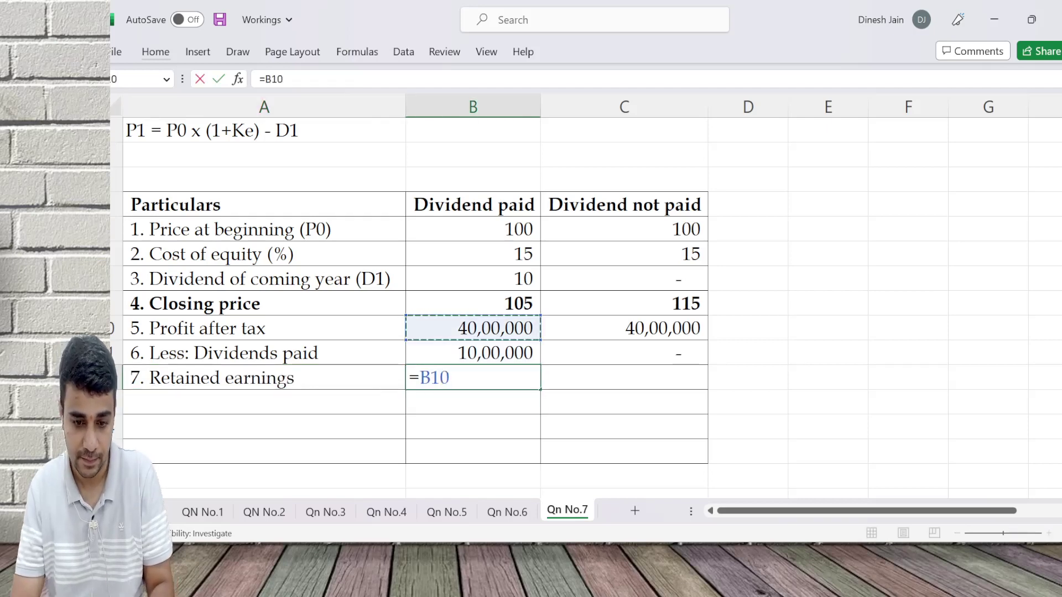
type("-")
key("Up")
key("Return")
left_click(624, 377)
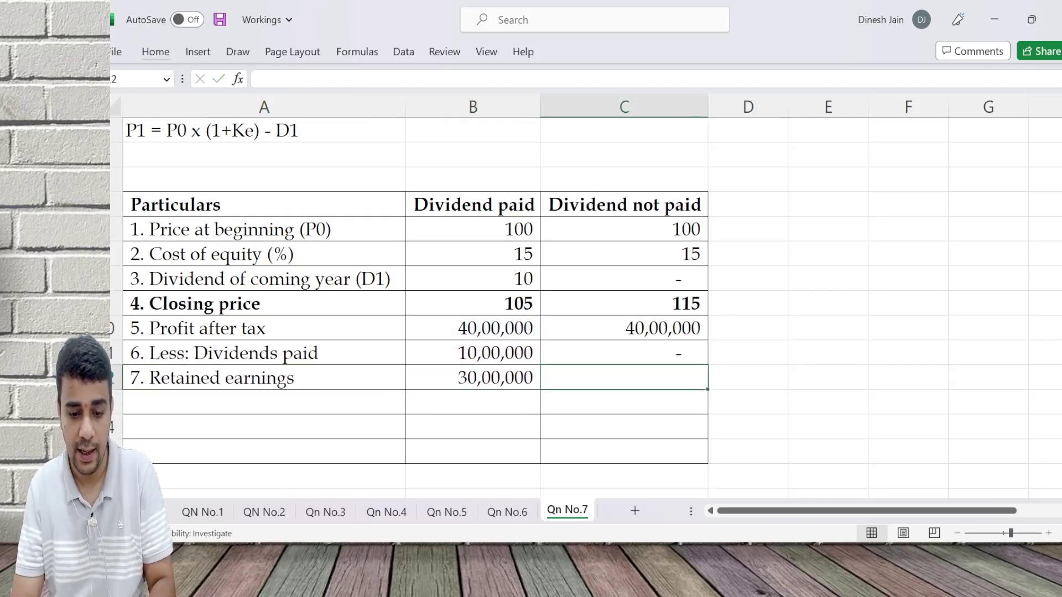
key("ctrl+r")
Step: Extend the table's borders over the empty rows beneath it, covering A14:C19
left_click(473, 402)
key("Down")
key("Down")
key("Down")
key("Down")
key("Down")
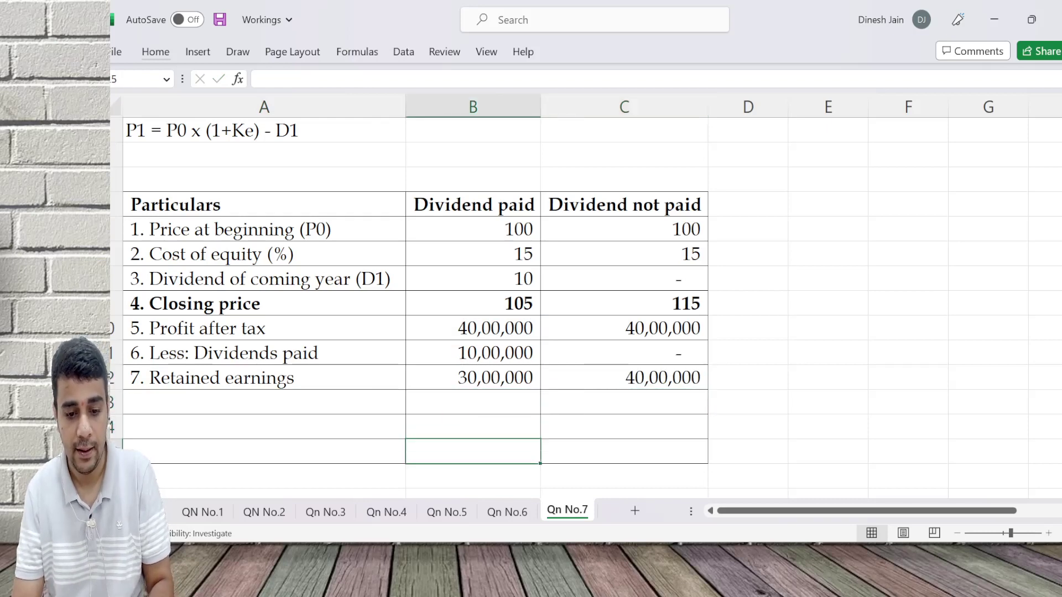
key("Left")
key("ctrl+Up")
key("Down")
key("Down")
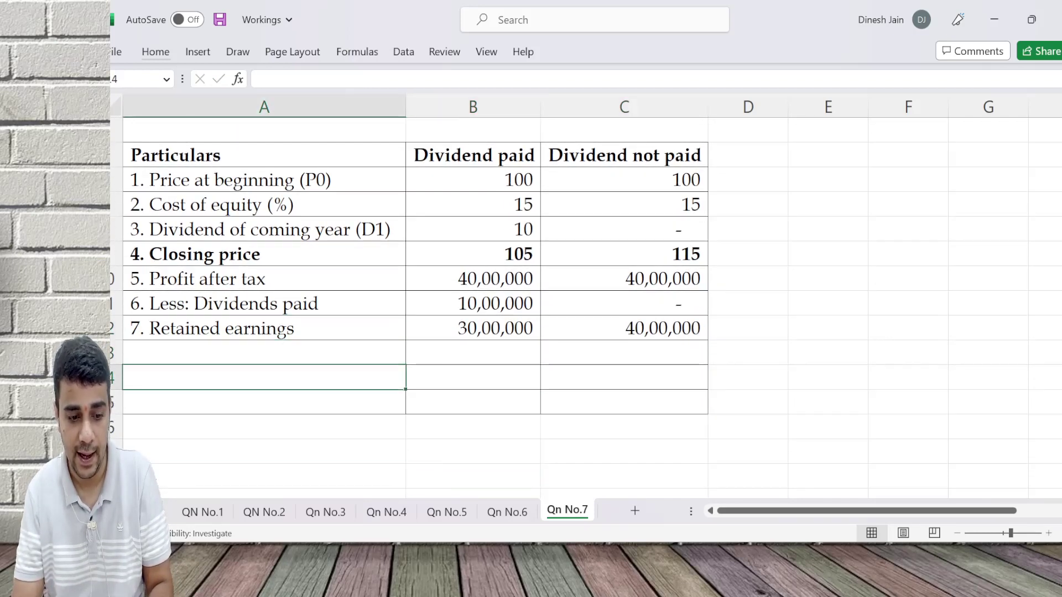
key("shift+Right")
key("shift+Right")
key("shift+Down")
key("shift+Down")
key("shift+Down")
key("shift+Down")
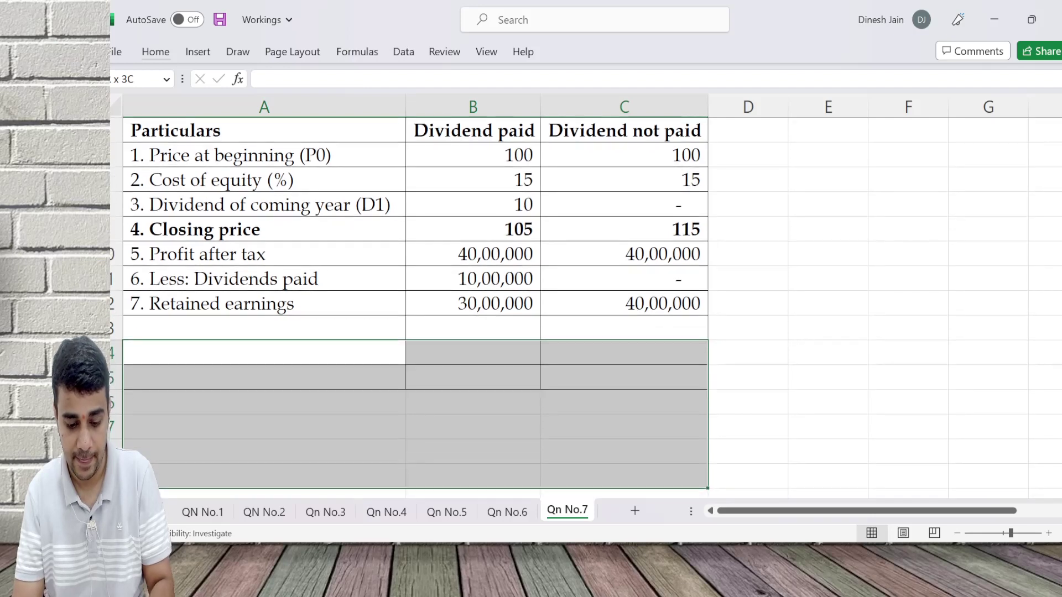
Step: Label the eighth table row "8. Investment needed" in A13
left_click(264, 352)
key("Up")
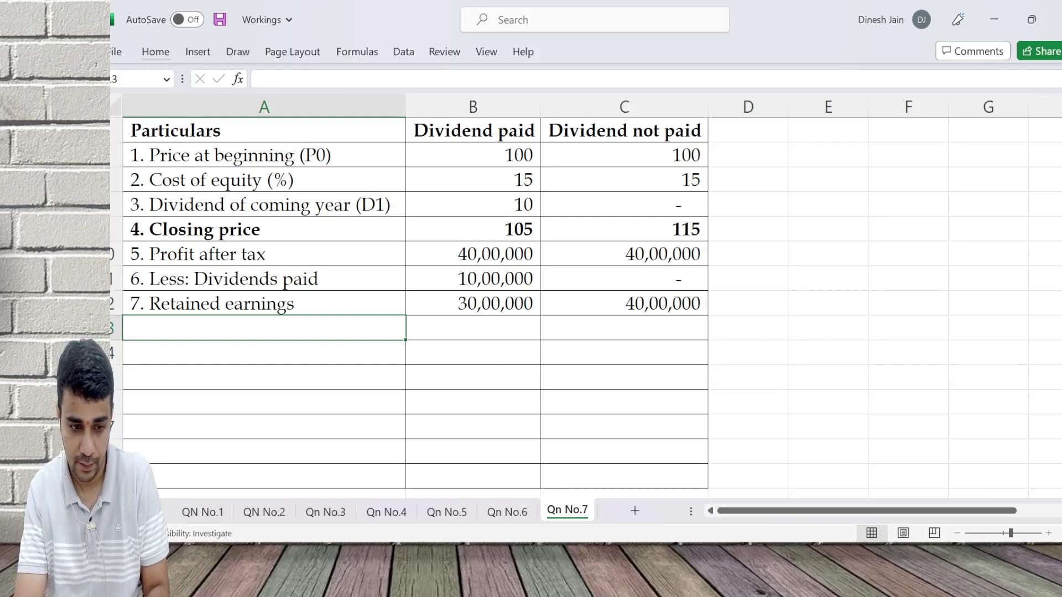
type("8. Inves")
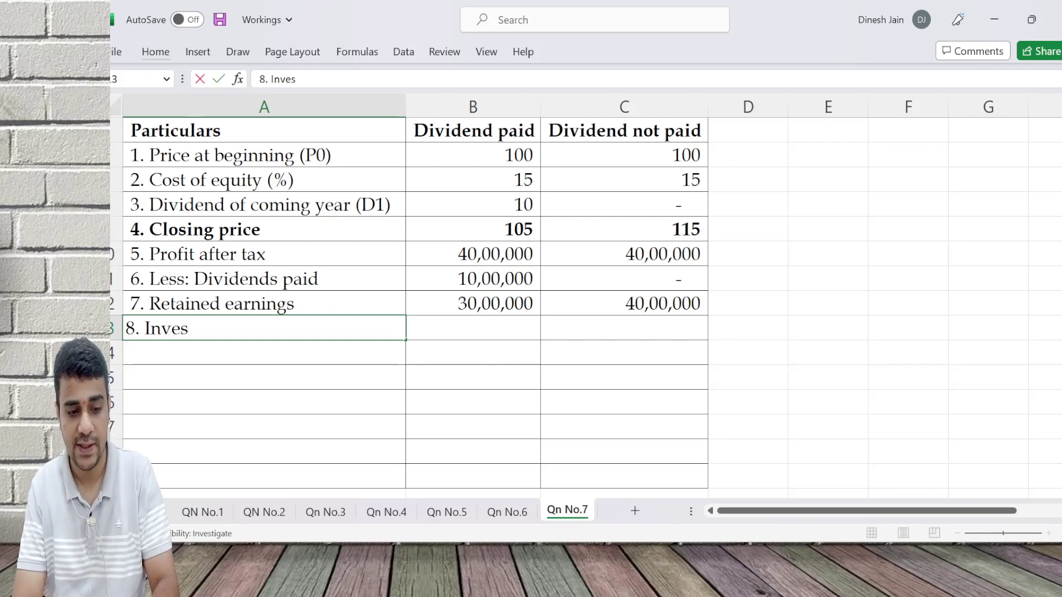
type("tment needed")
key("Tab")
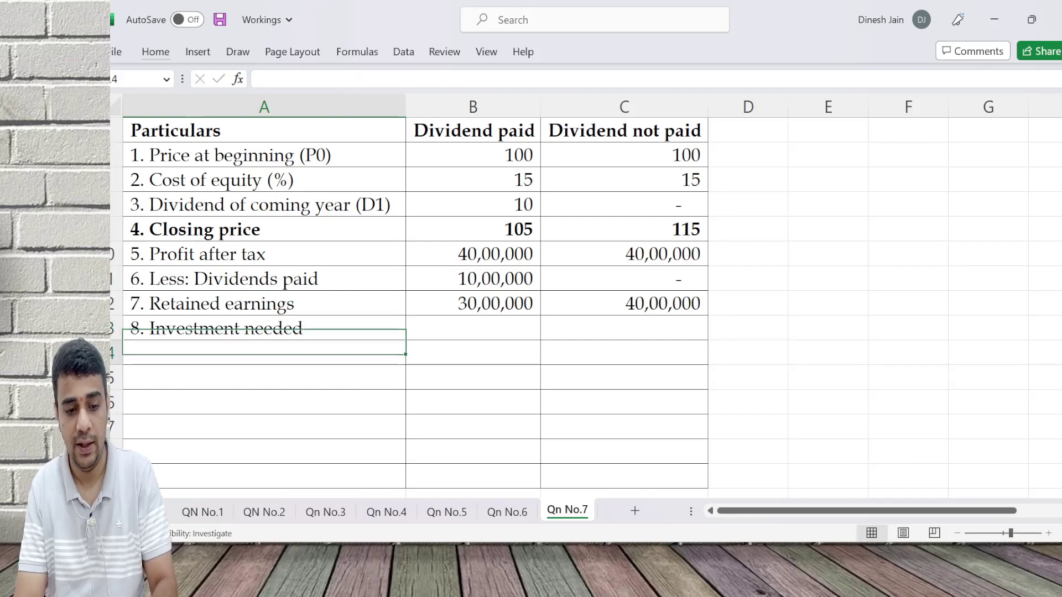
Step: Enter 50,00,000 as investment needed in both dividend columns, checking the investment budget in the Xodo question PDF before returning to Excel
type("5000000")
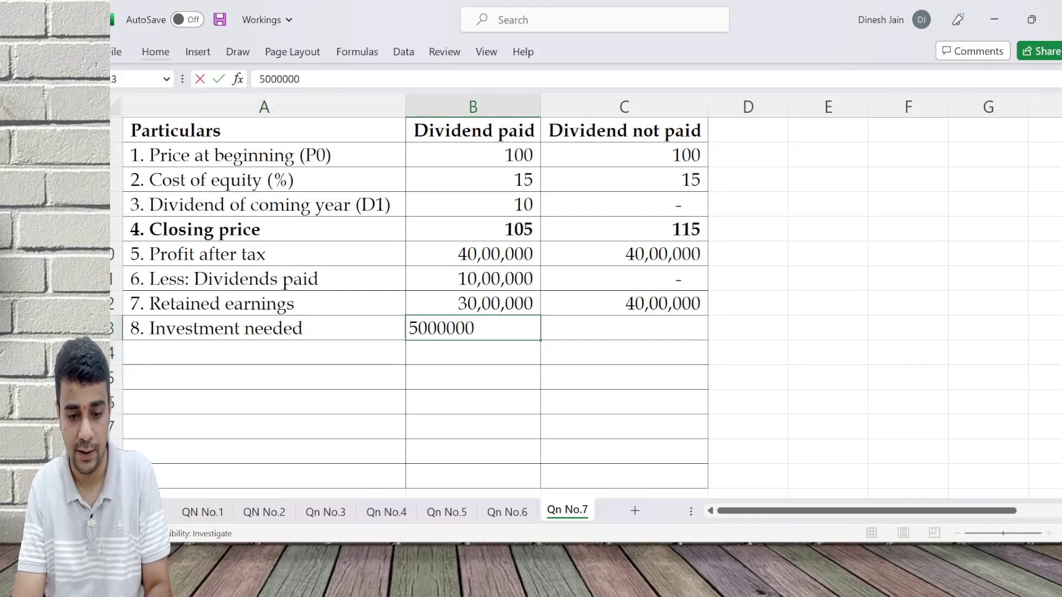
key("Return")
left_click(624, 328)
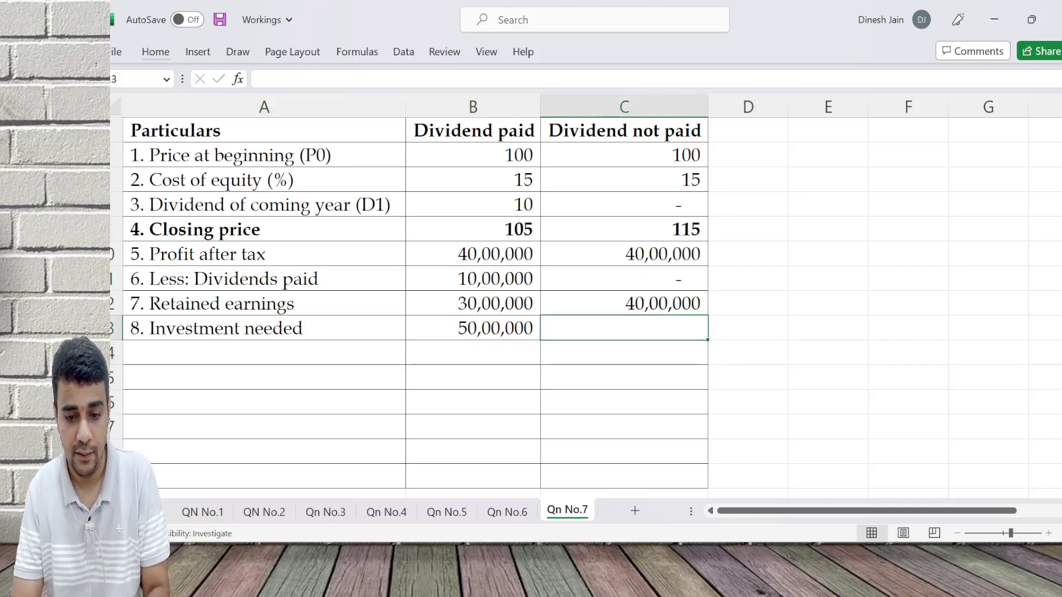
key("alt+Tab")
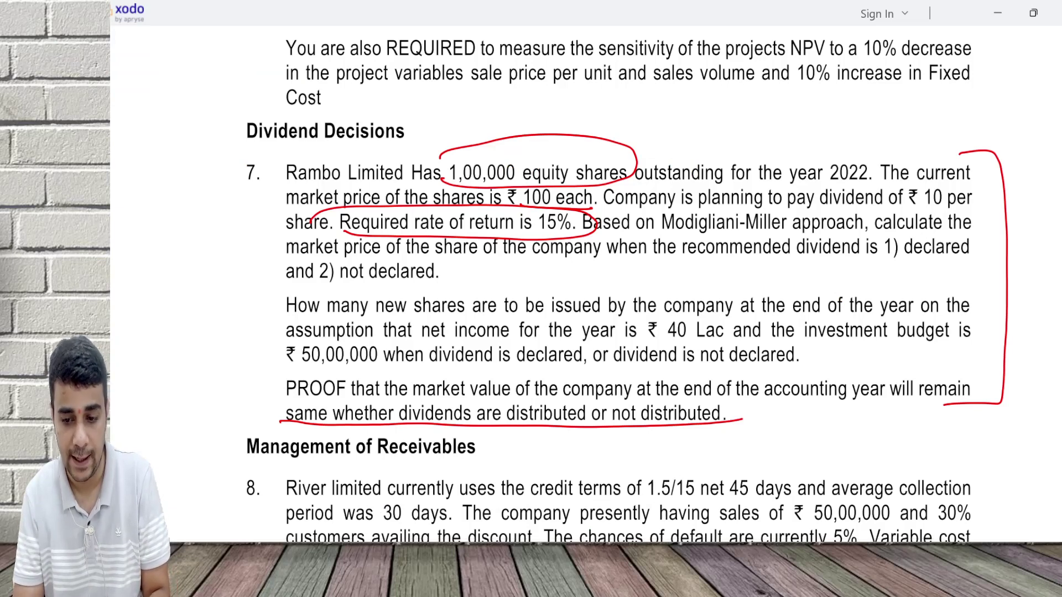
key("alt+Tab")
type("50,00,000")
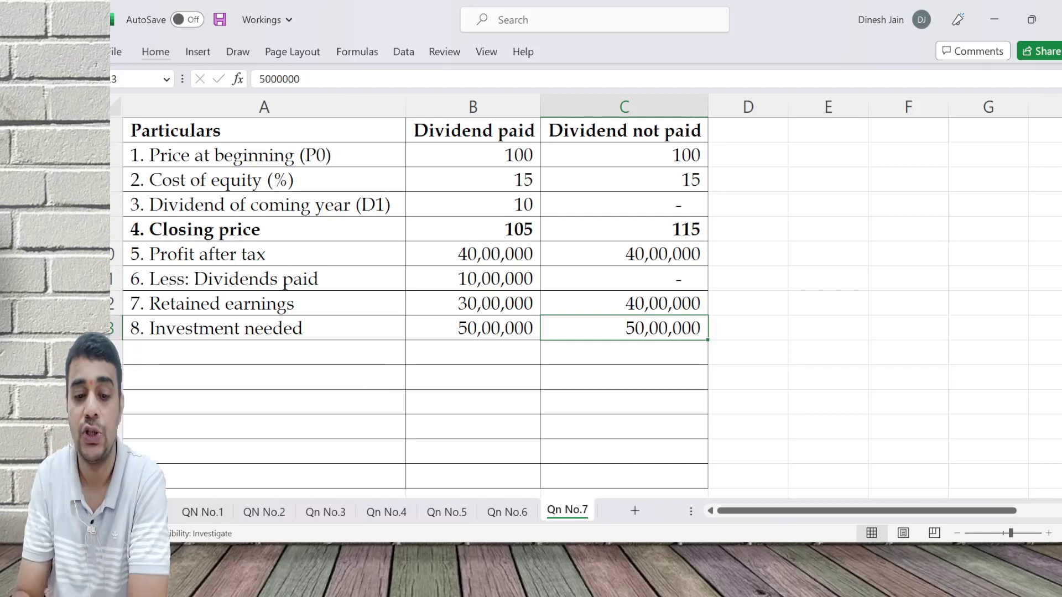
Step: Label the ninth table row "9. Amount of external equity" in A14
left_click(264, 328)
left_click(264, 352)
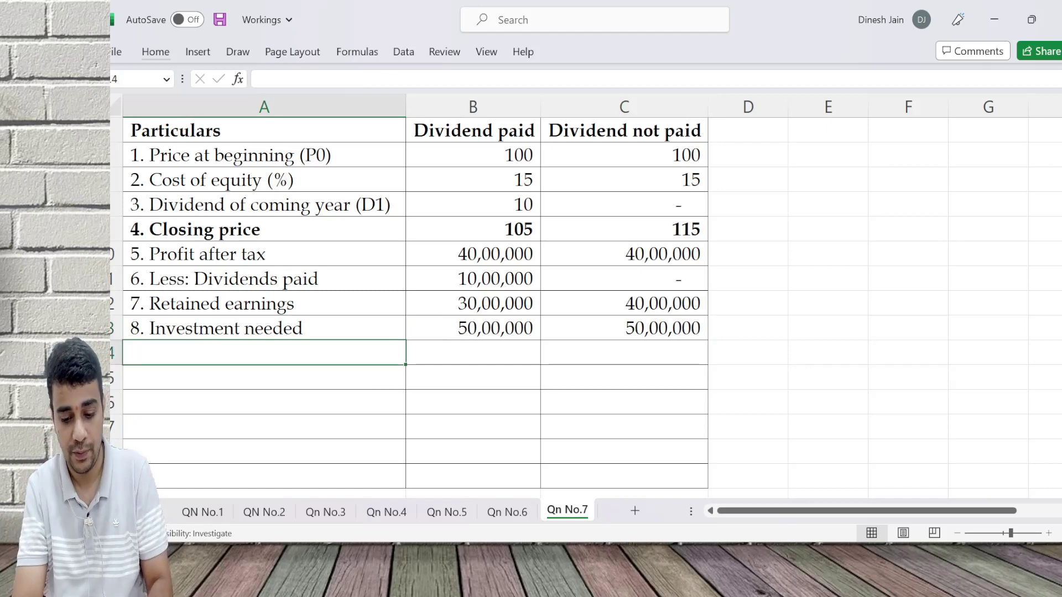
type("9. Amou")
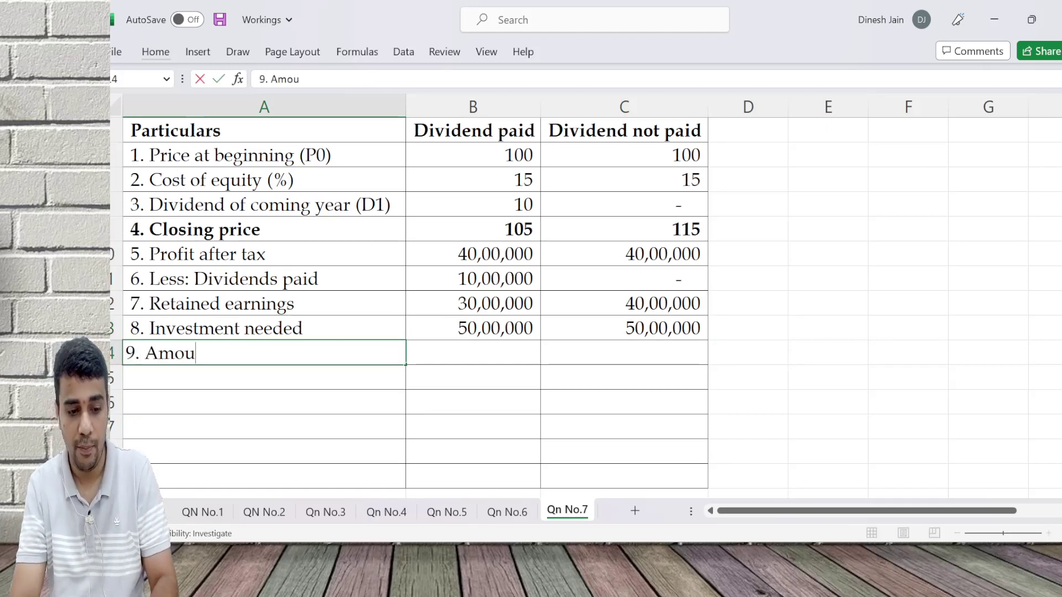
type("nt of externa")
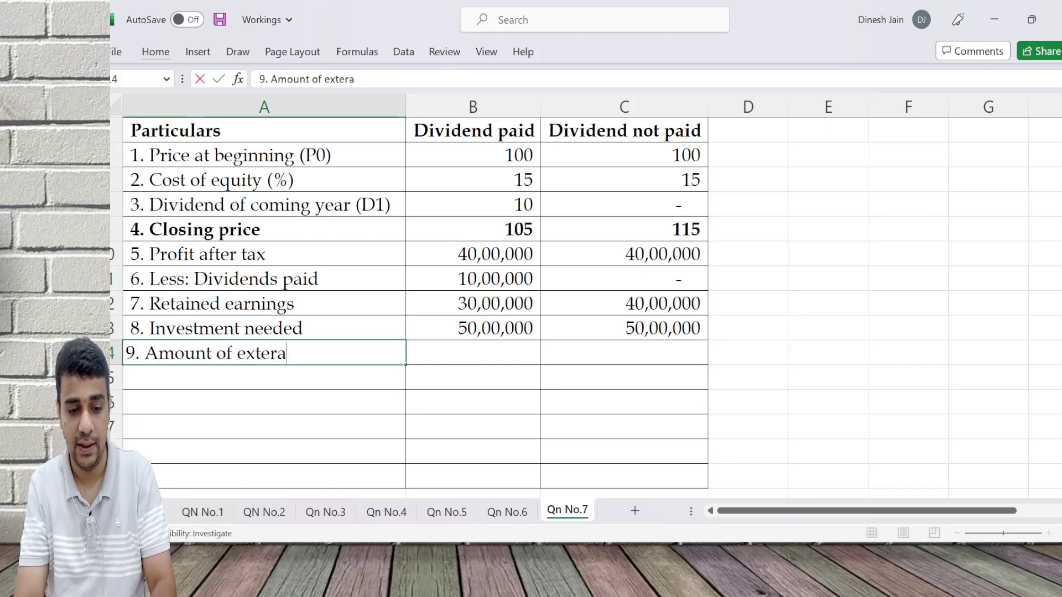
key("BackSpace")
type("nal equity")
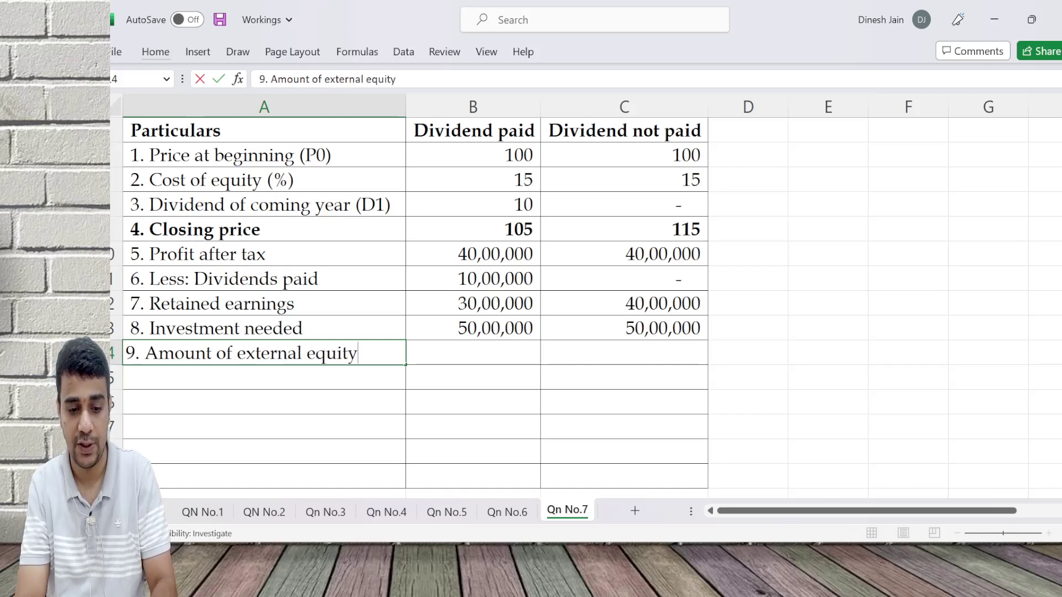
Step: Calculate the dividend paid external equity in B14 as investment needed less retained earnings, =B13-B12
key("Tab")
type("=")
key("Up")
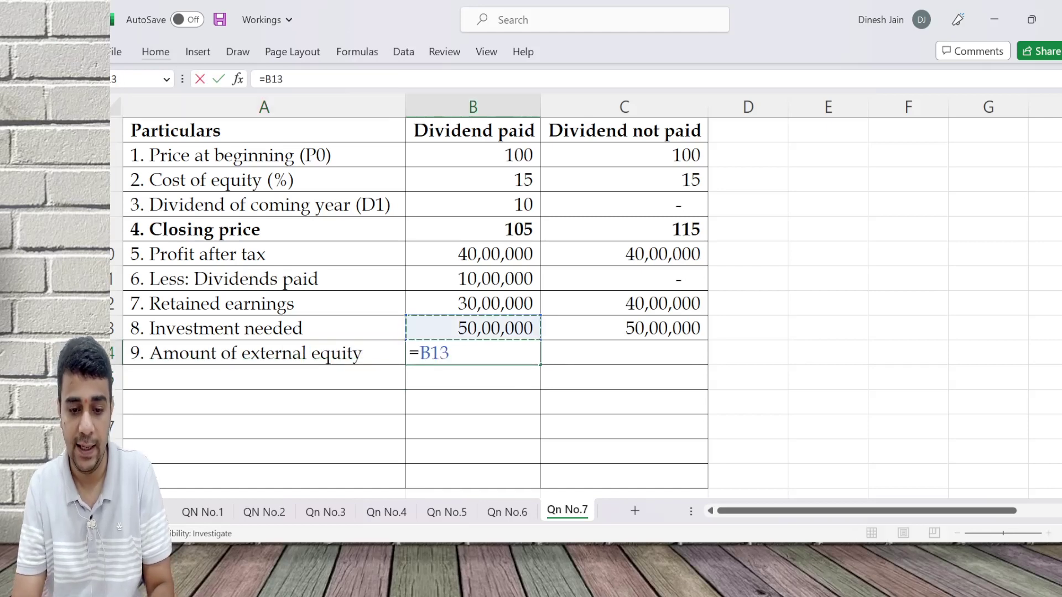
type("-")
key("Up")
key("Up")
key("Return")
left_click(624, 352)
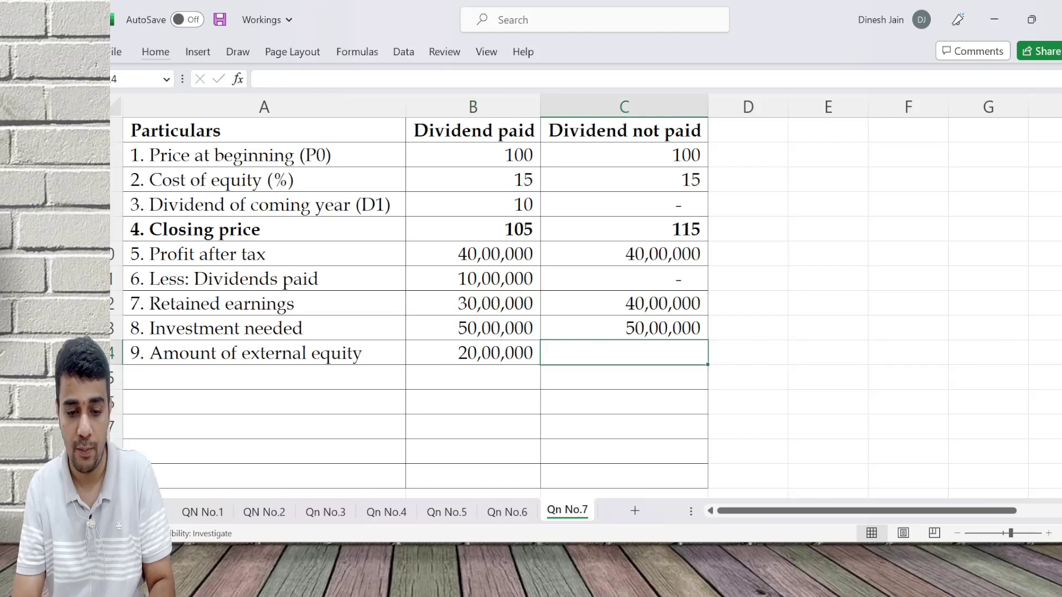
Step: Fill the external equity formula into the Dividend not paid column and add the label "10. Number of shares (9/4)" in the row below
key("ctrl+r")
key("Down")
key("Left")
key("Left")
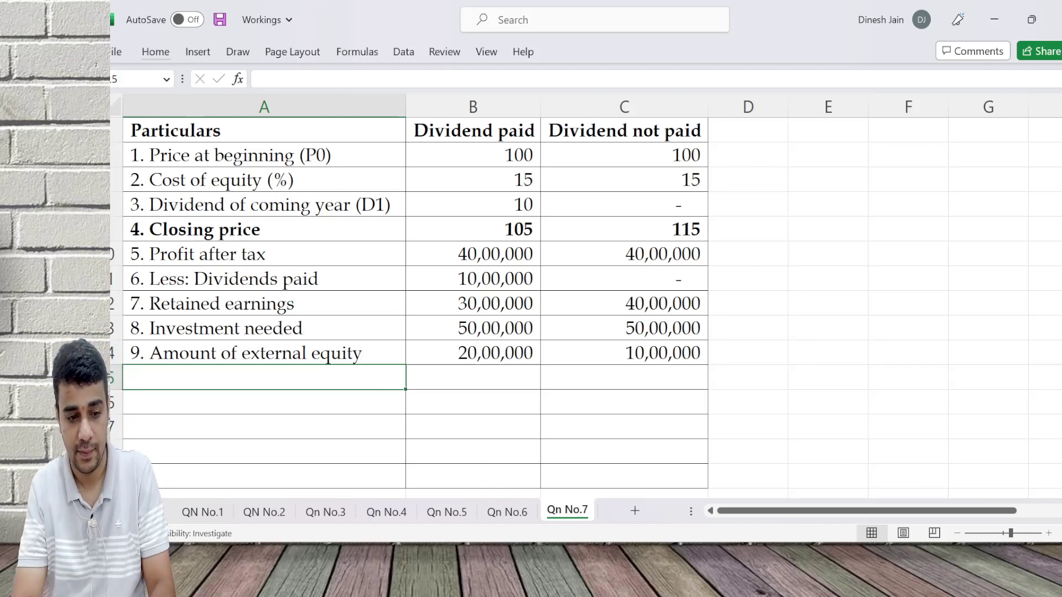
type("10.")
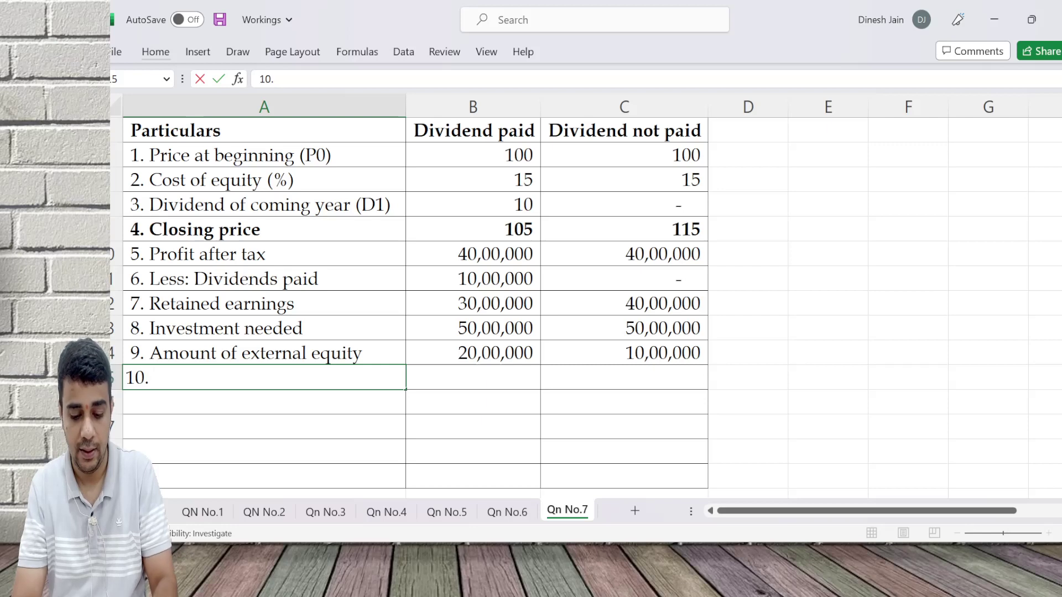
type(" Number of share")
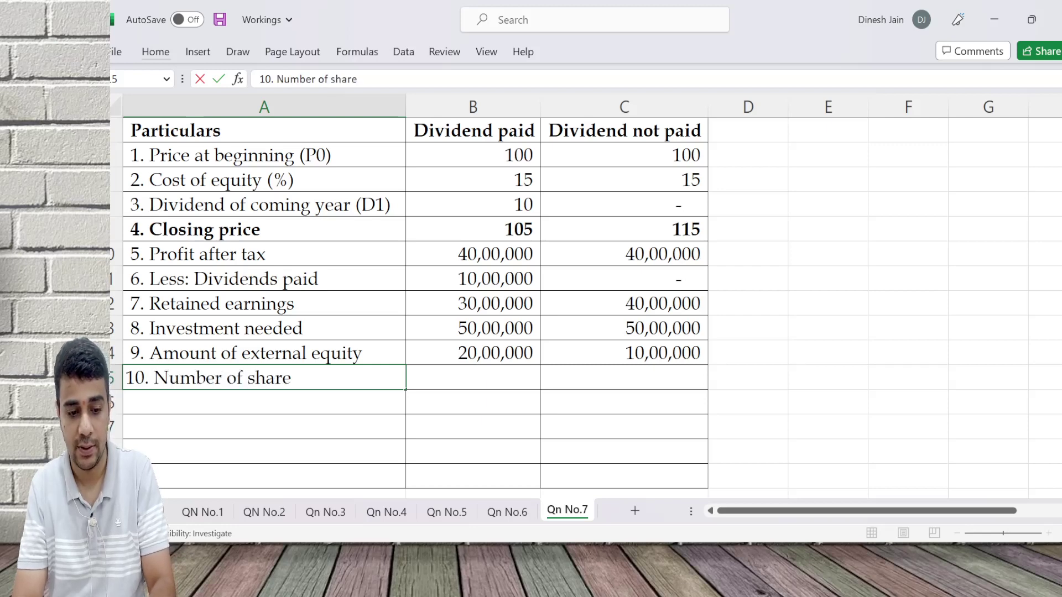
type("s (9")
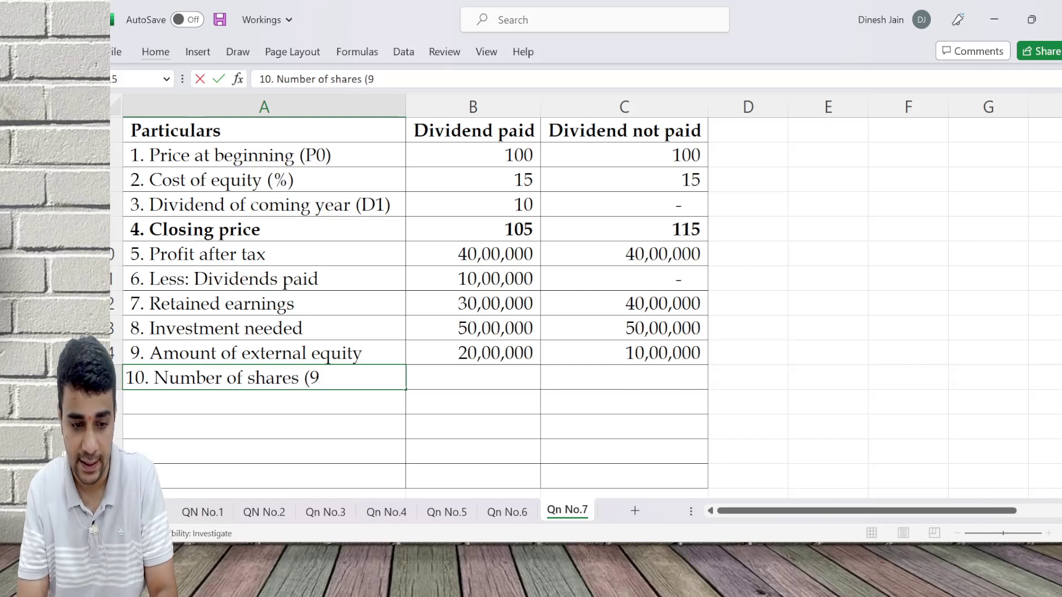
type("/4)")
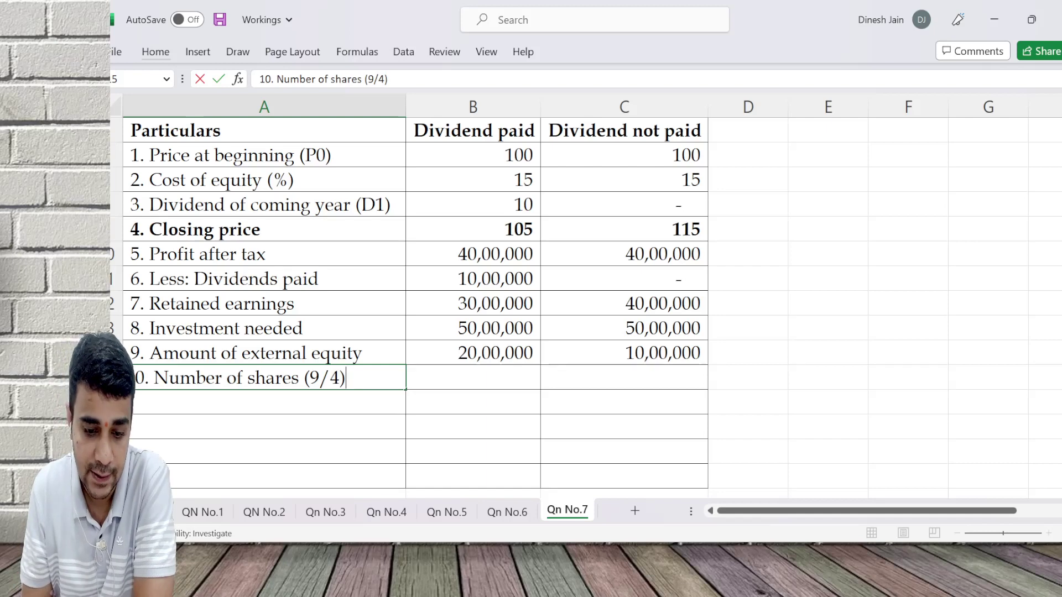
key("Return")
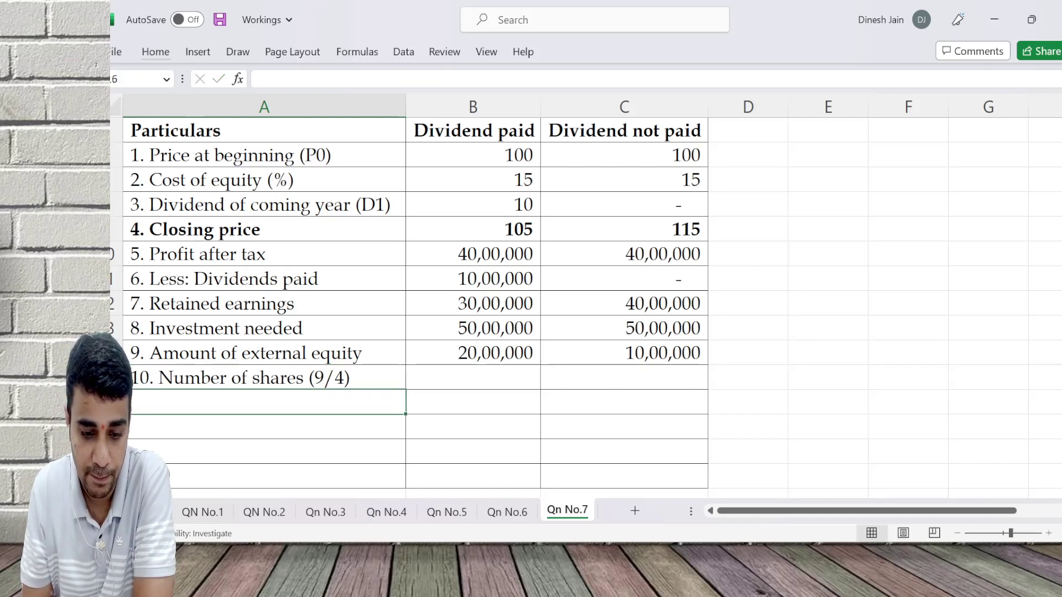
Step: Calculate the number of shares in the Dividend paid column as external equity divided by closing price (=B14/B9)
key("Right")
key("Up")
type("=")
key("Up")
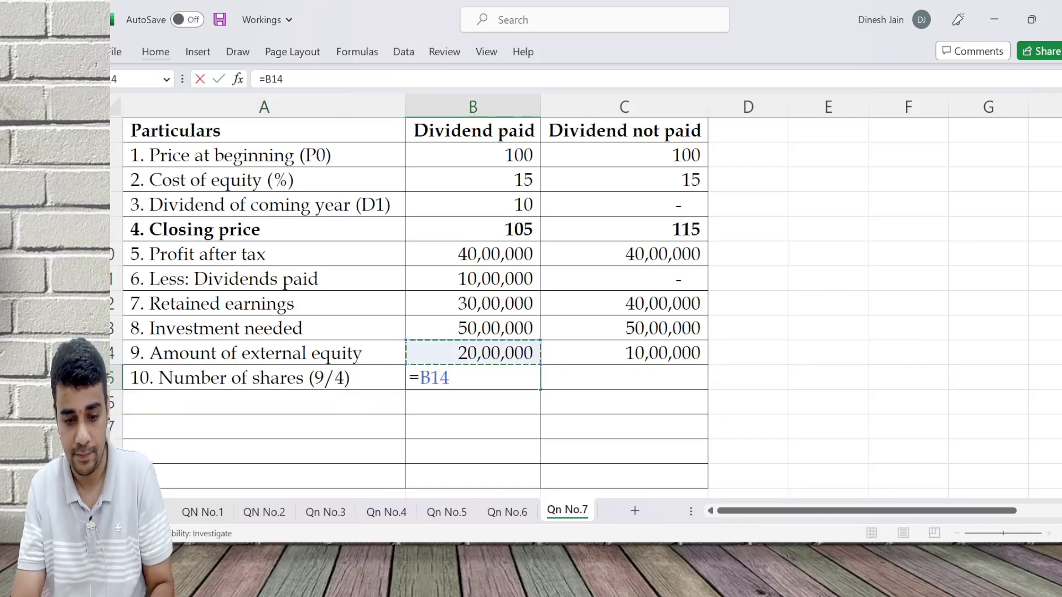
type("/")
key("Up")
key("Up")
key("Up")
key("Up")
key("Up")
key("Up")
key("Return")
Step: Fill the number of shares formula across into the Dividend not paid column
key("Right")
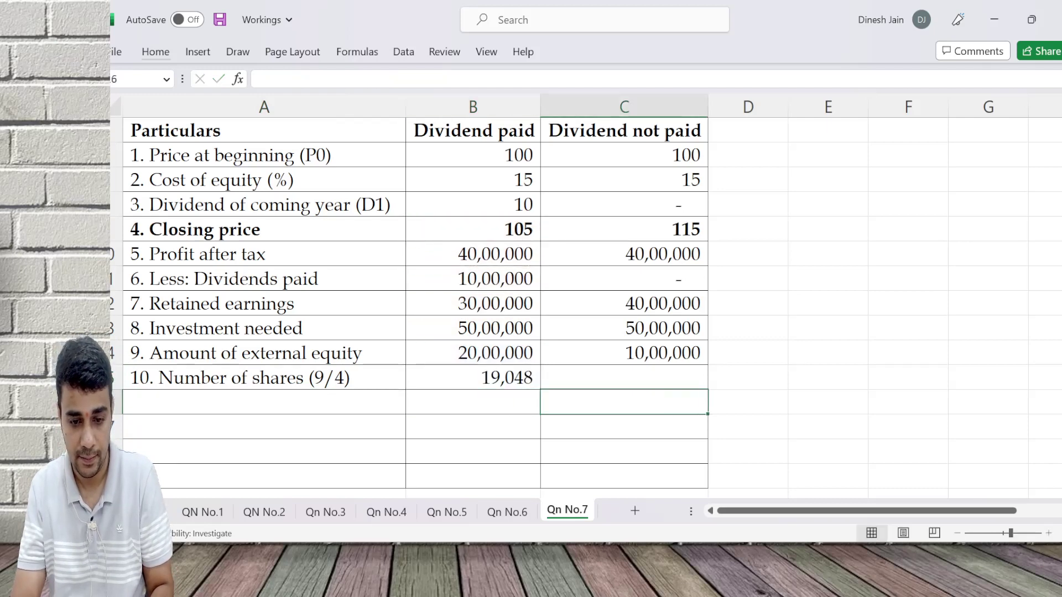
key("Up")
key("ctrl+r")
Step: Show both number of shares values with two decimals and return them to whole numbers
key("shift+Left")
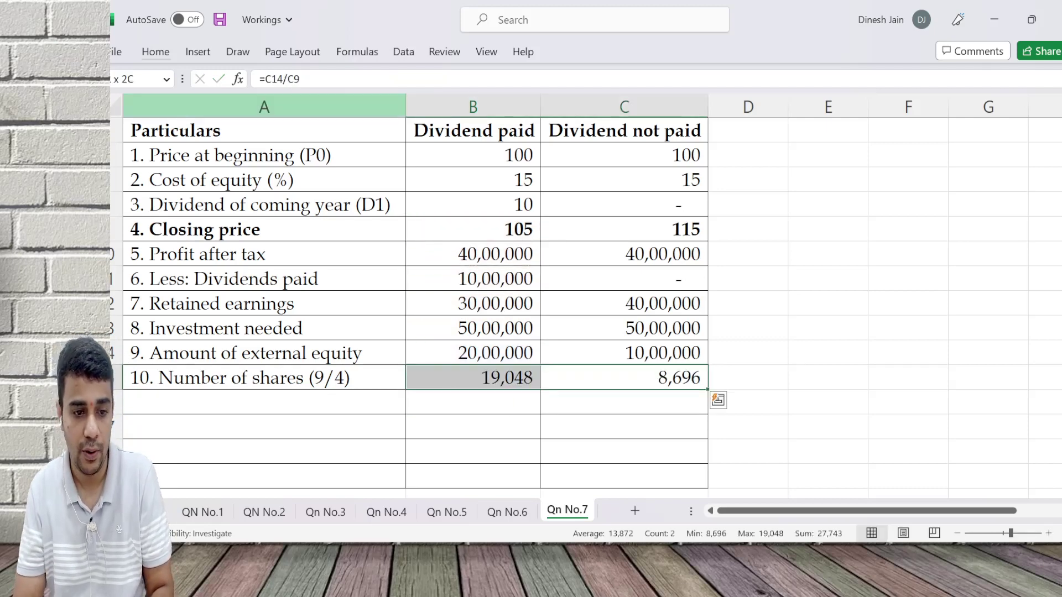
left_click(155, 51)
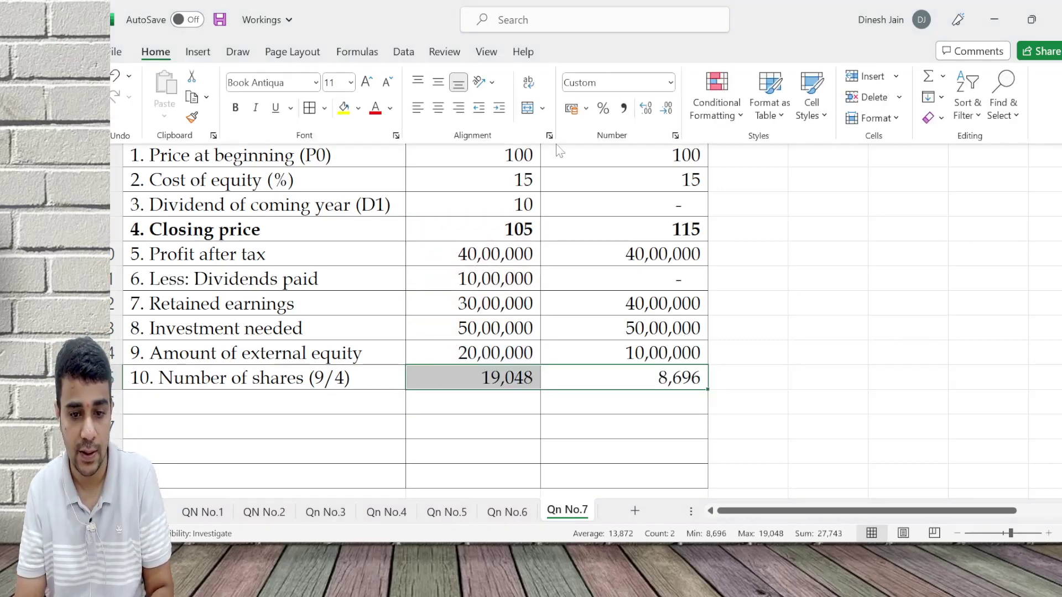
left_click(646, 110)
left_click(647, 110)
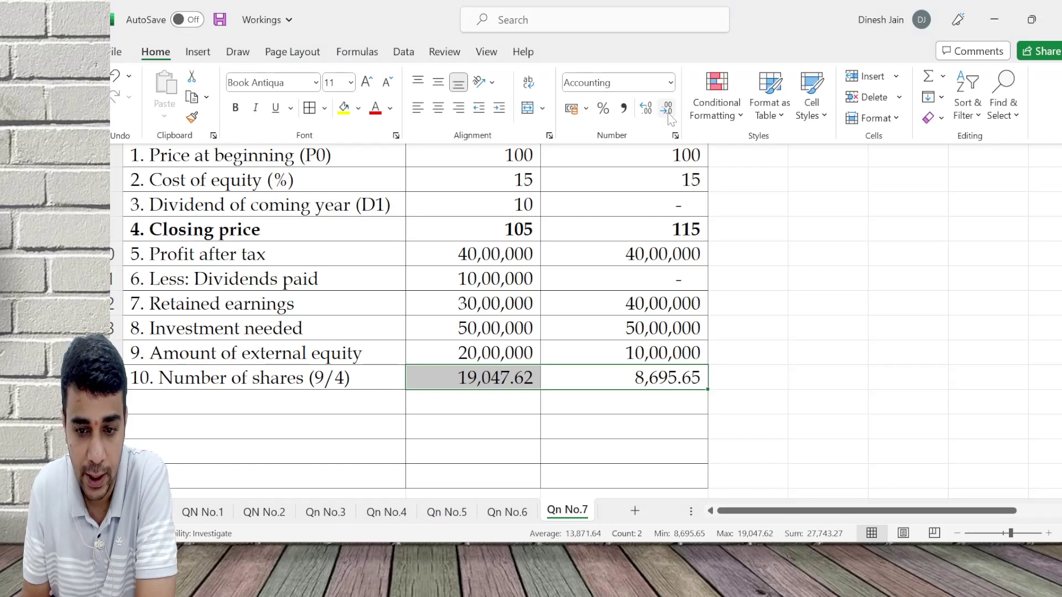
left_click(669, 114)
left_click(669, 114)
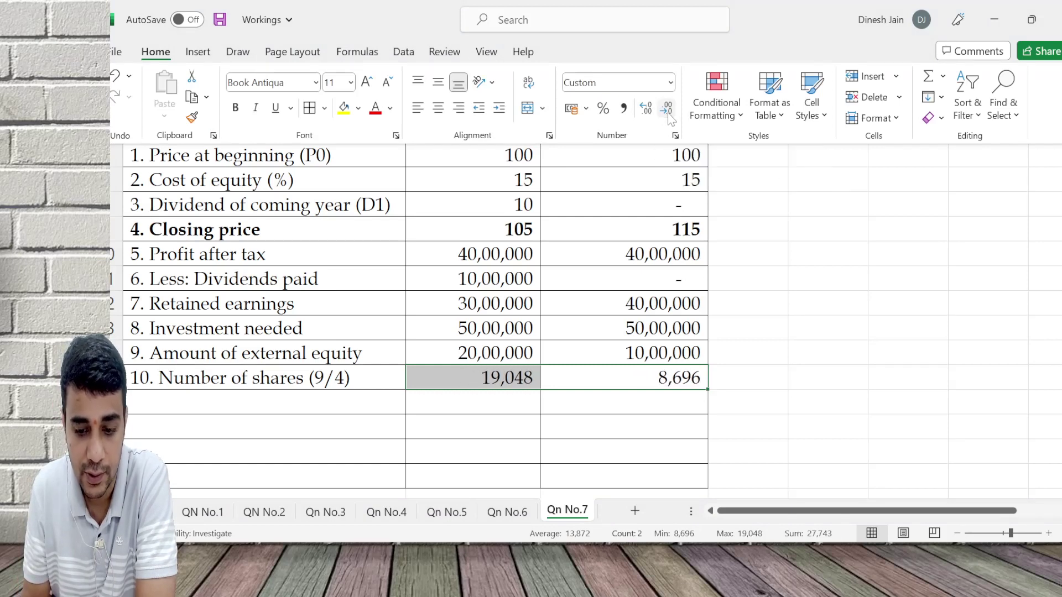
key("ctrl+F1")
Step: Make the whole "10. Number of shares (9/4)" row bold, including both values
left_click(474, 397)
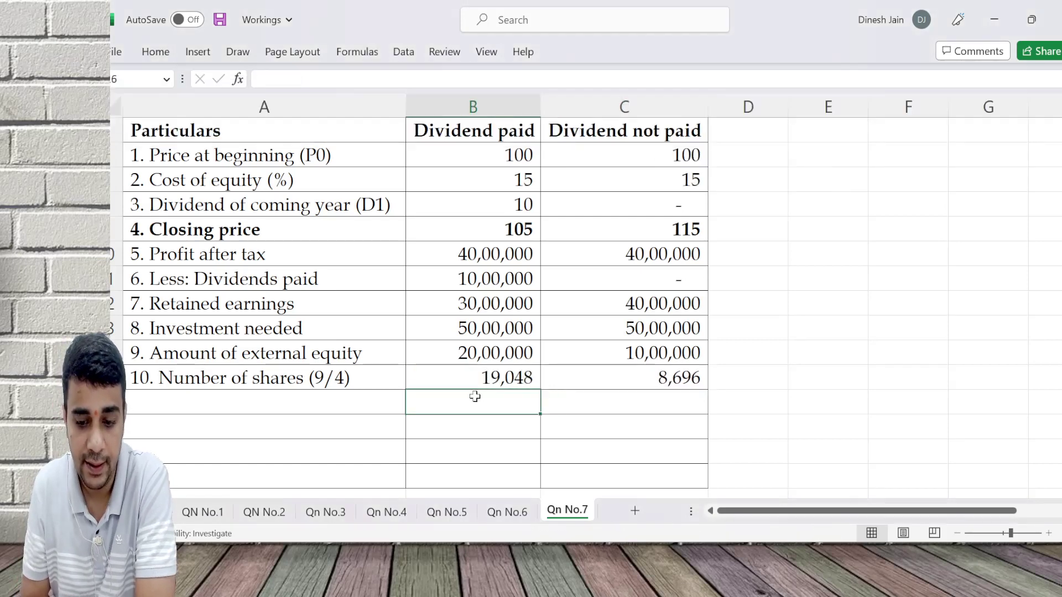
key("Left")
key("Up")
key("shift+Right")
key("shift+Right")
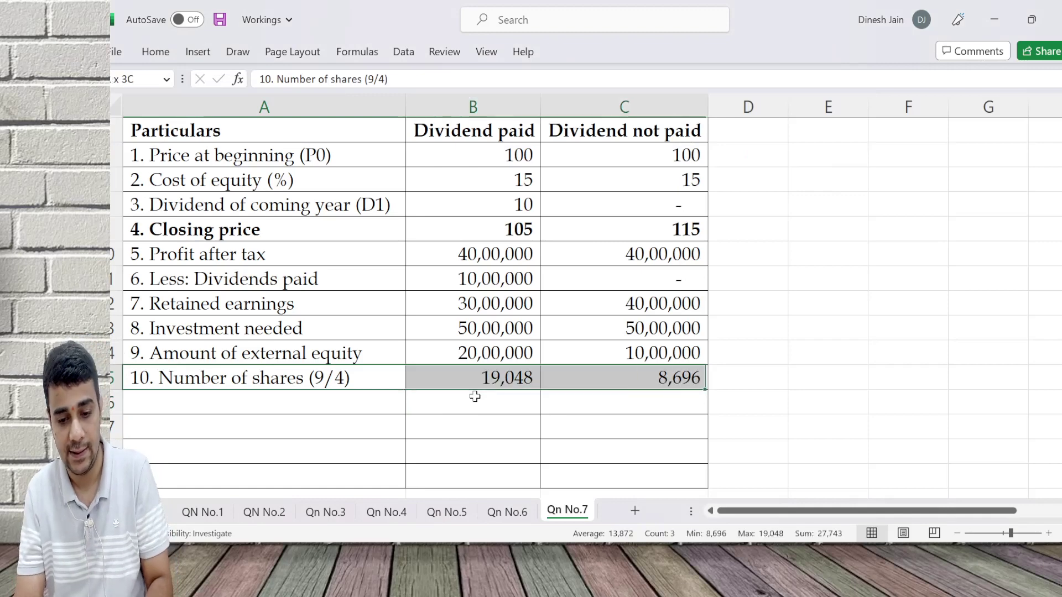
key("ctrl+b")
Step: Review question 7 in the Xodo PDF, and add a bold, underlined heading "11. Value of firm" below the number of shares row in Excel
left_click(475, 397)
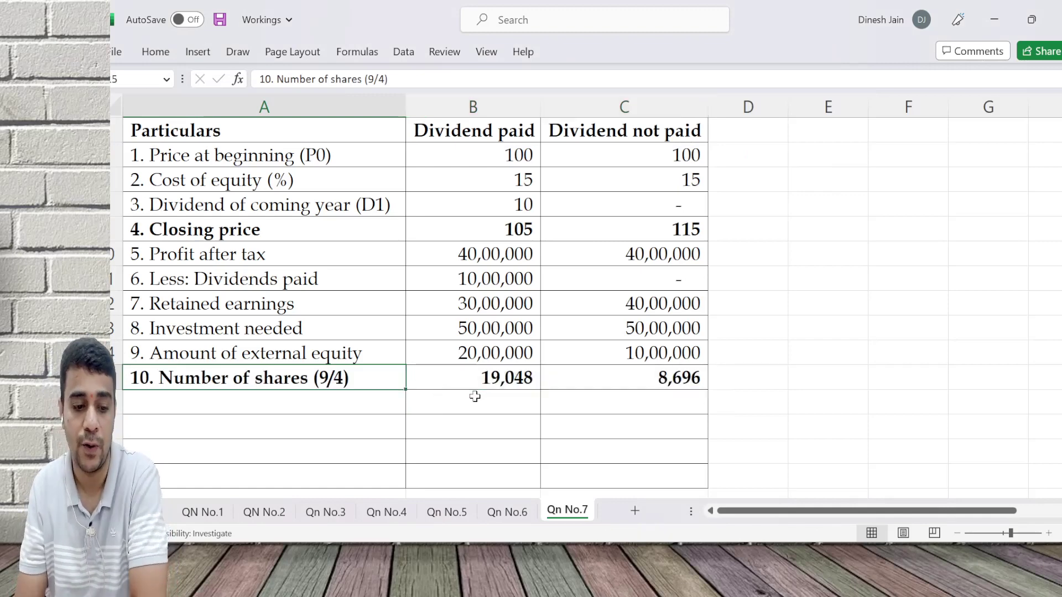
key("Left")
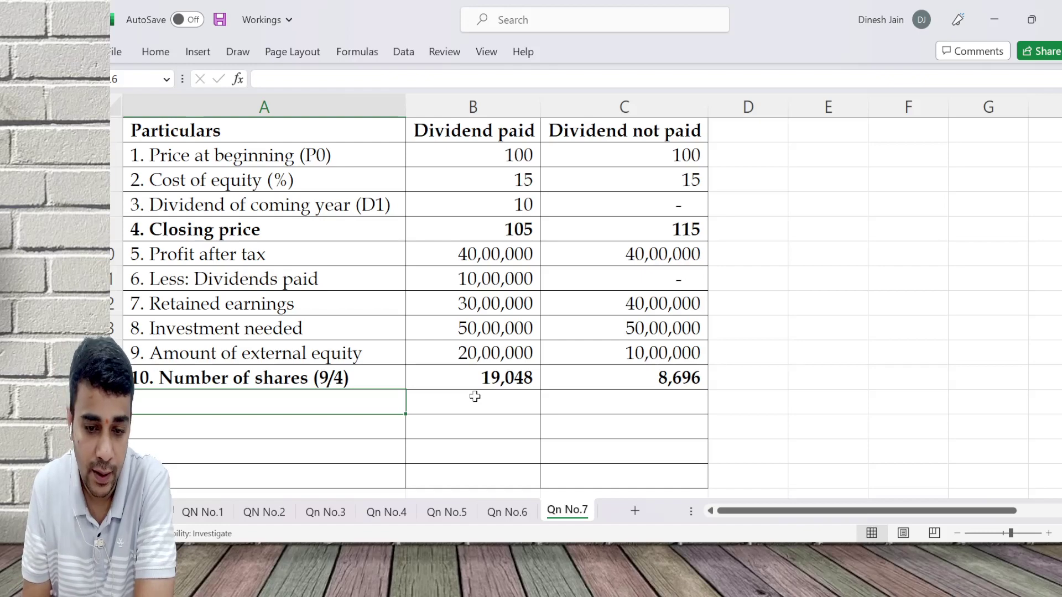
key("alt+Tab")
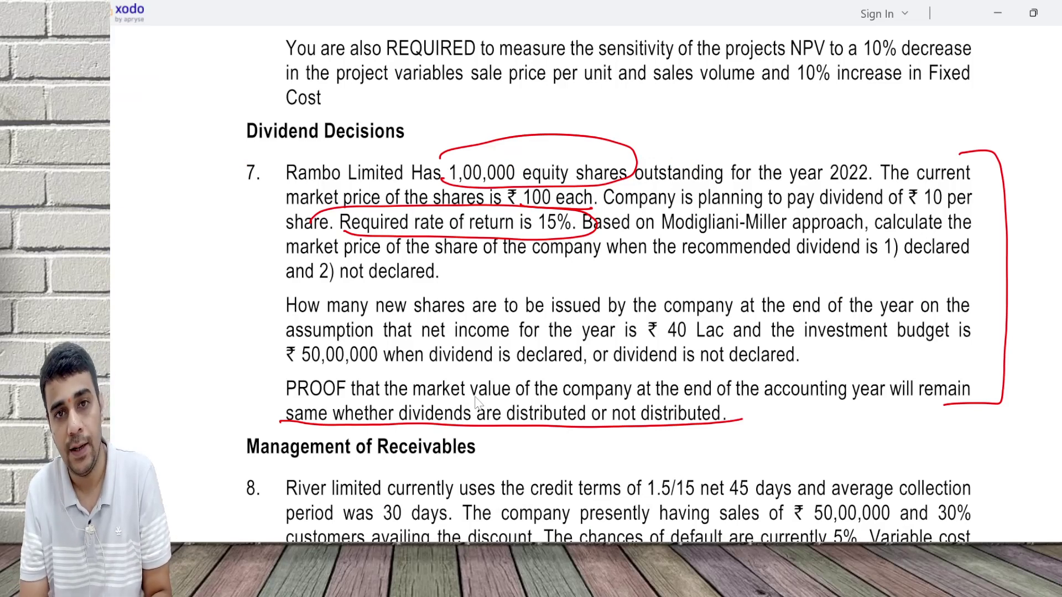
key("alt+Tab")
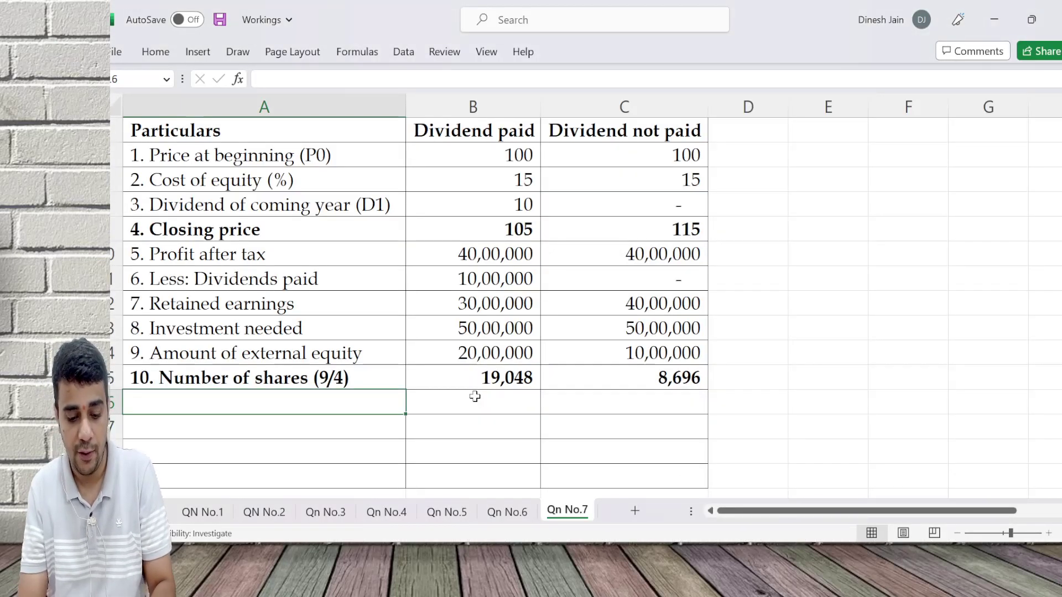
type("11. Valu")
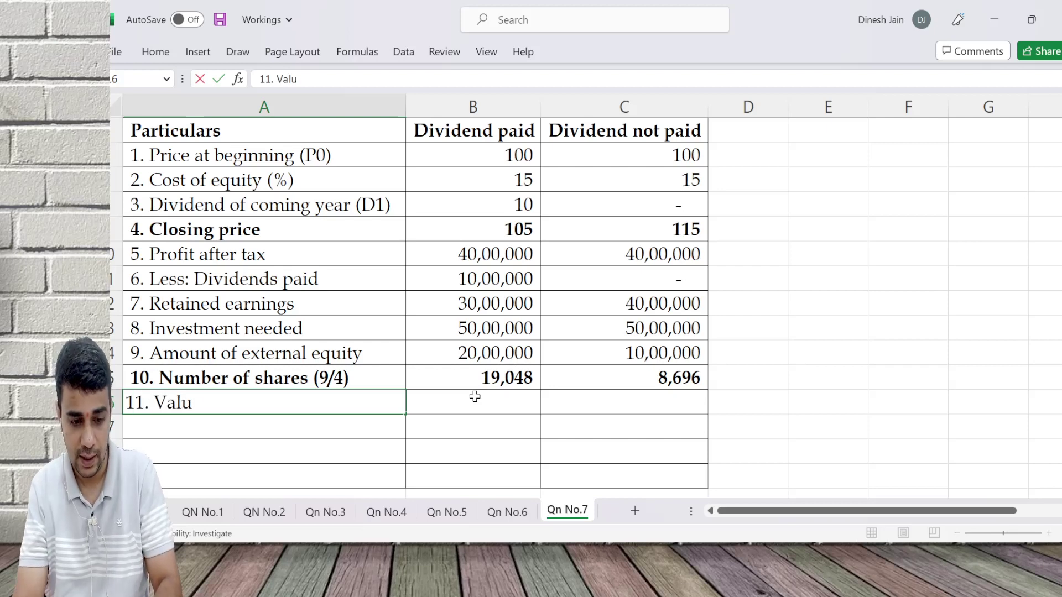
type("e of firm")
key("Return")
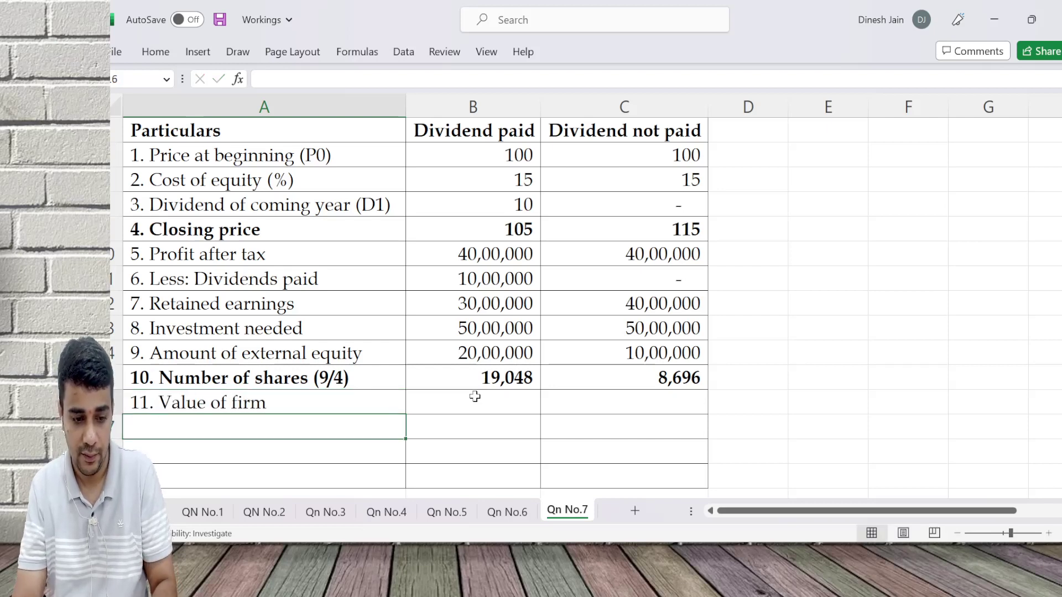
key("Up")
key("ctrl+b")
key("ctrl+u")
Step: Enter the label "Closing shares" directly below the Value of firm heading
key("Down")
type("Clo")
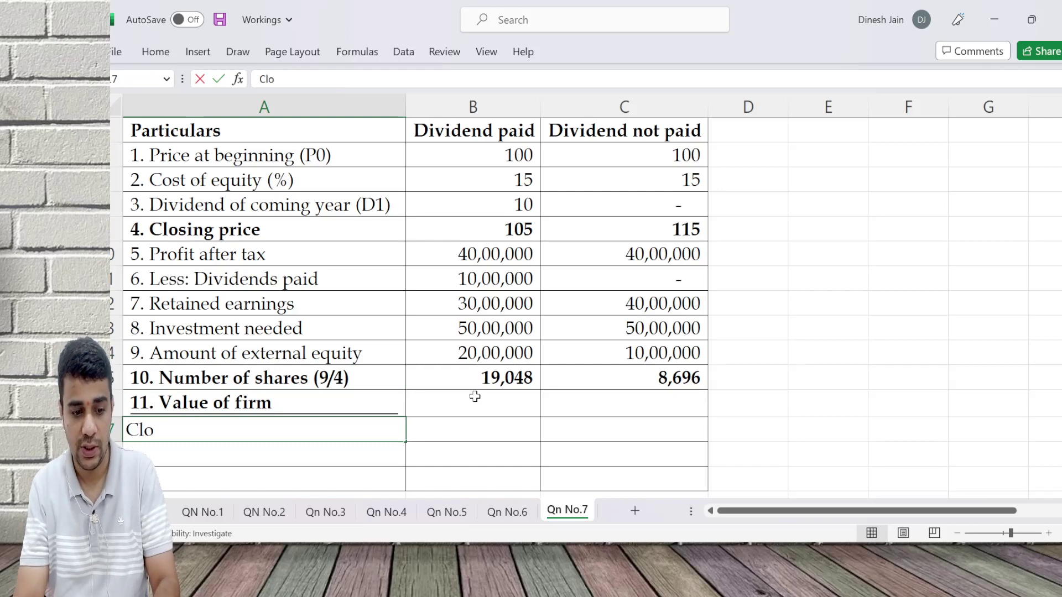
type("iing sha")
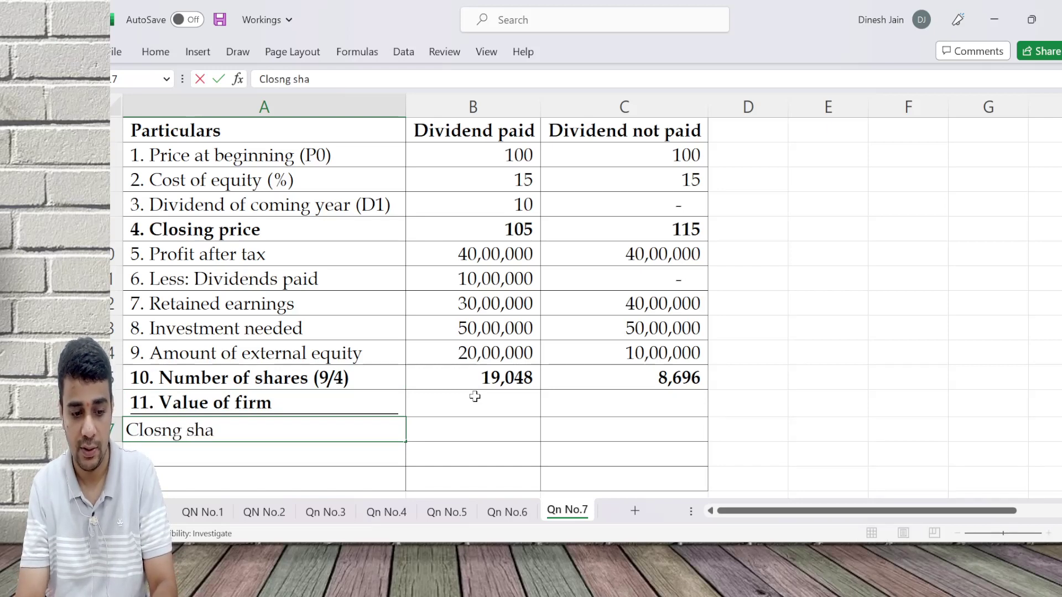
key("BackSpace")
key("BackSpace")
key("BackSpace")
key("BackSpace")
key("BackSpace")
key("BackSpace")
key("BackSpace")
type("ng")
key("BackSpace")
key("BackSpace")
type("ing shares")
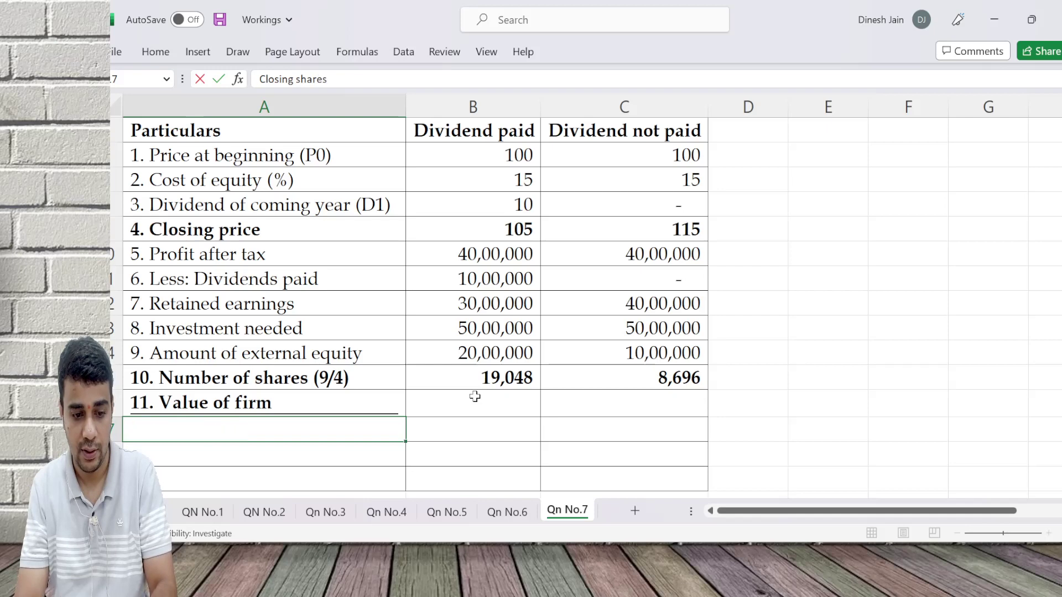
key("Return")
Step: Add the labels "Closing price" and "Value of firm" in the two rows below Closing shares
type("Closing price")
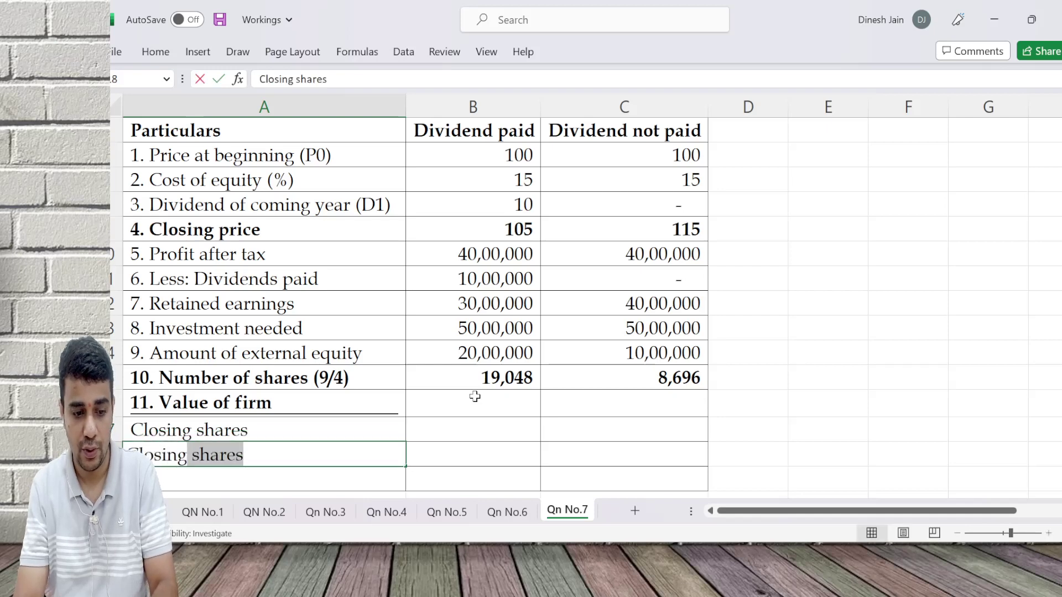
key("Return")
key("Return")
scroll(474, 396, "down", 1)
key("Up")
key("Up")
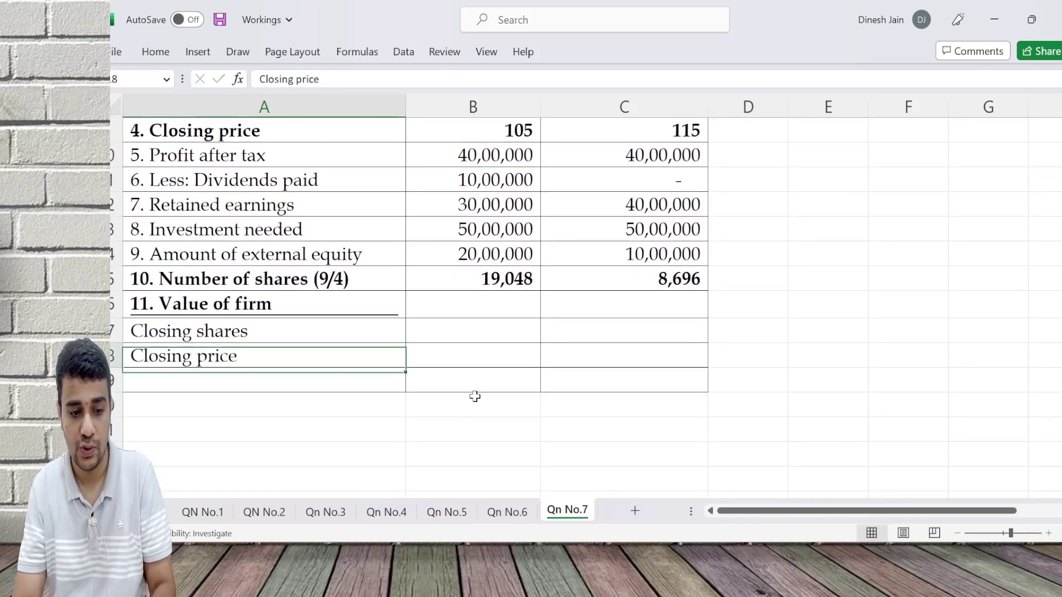
key("Down")
type("Value of firm")
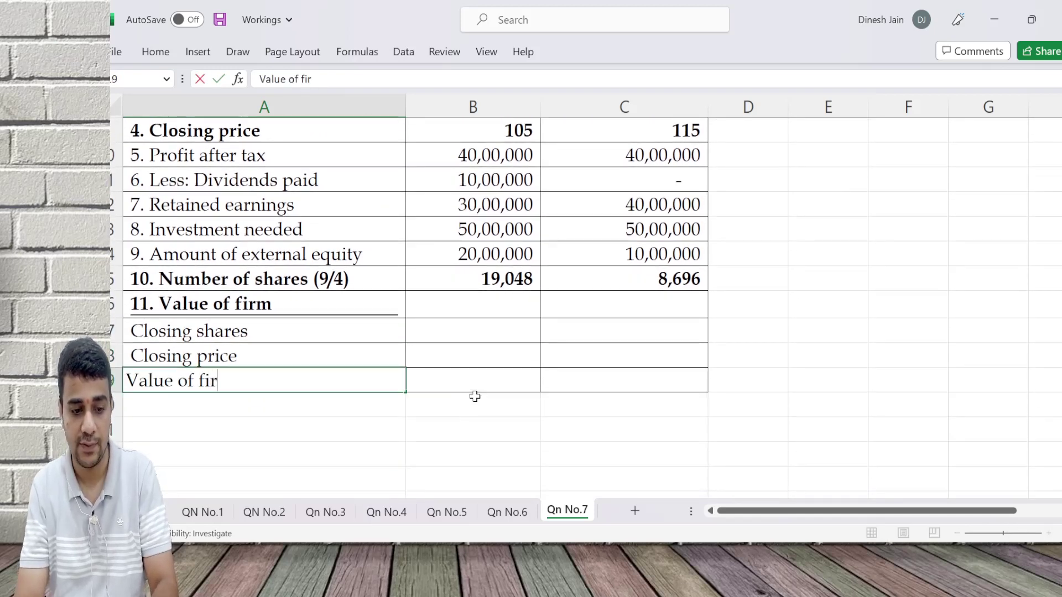
key("Return")
Step: Calculate the closing shares in the Dividend paid column with the formula =100000+19048
key("alt+Tab")
key("alt+Tab")
key("Escape")
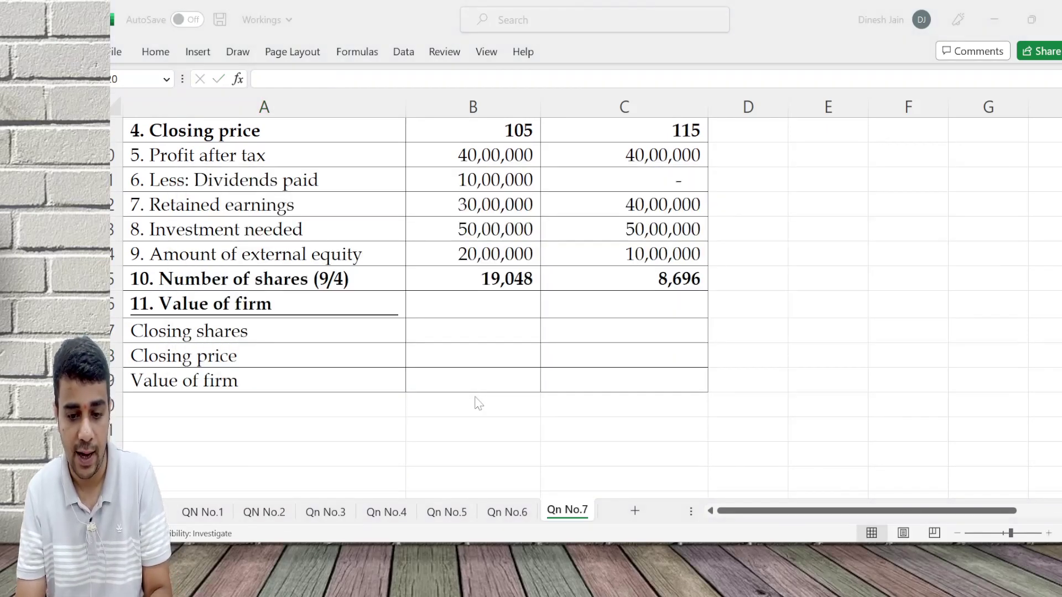
left_click(474, 396)
key("Up")
key("Up")
key("Up")
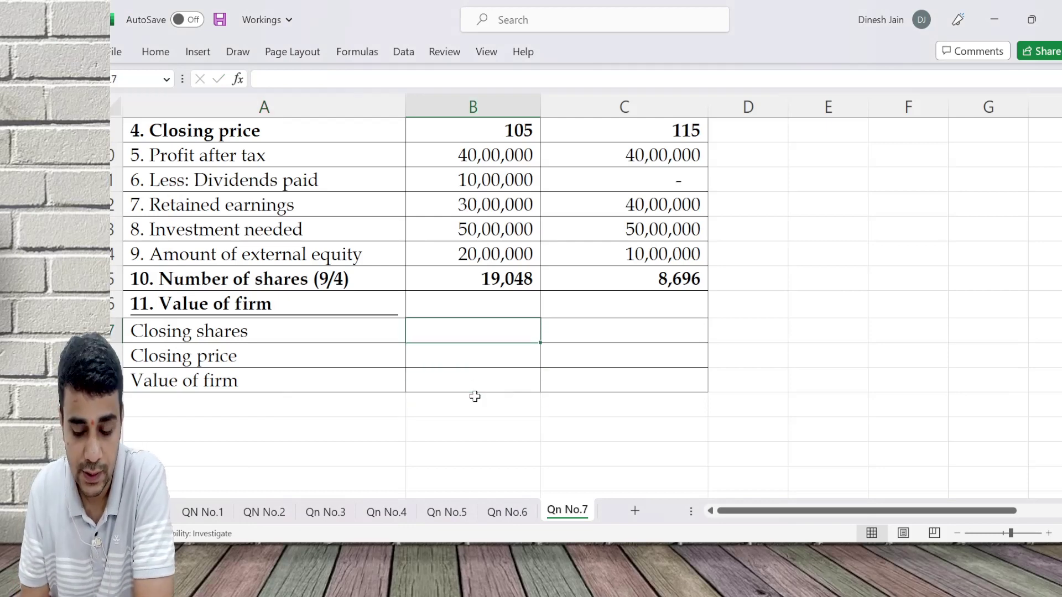
type("=1")
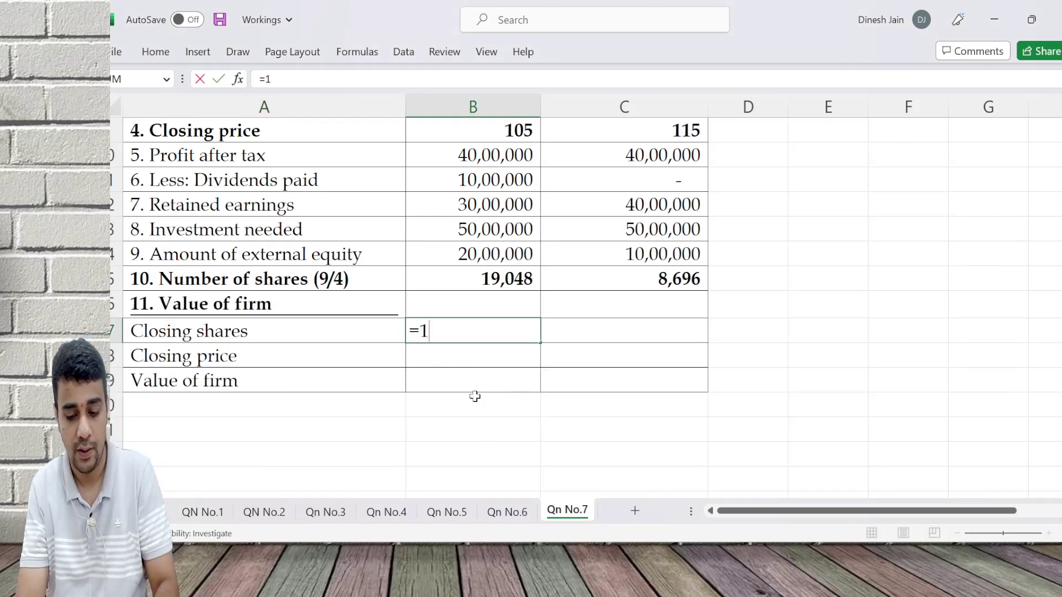
type("000000")
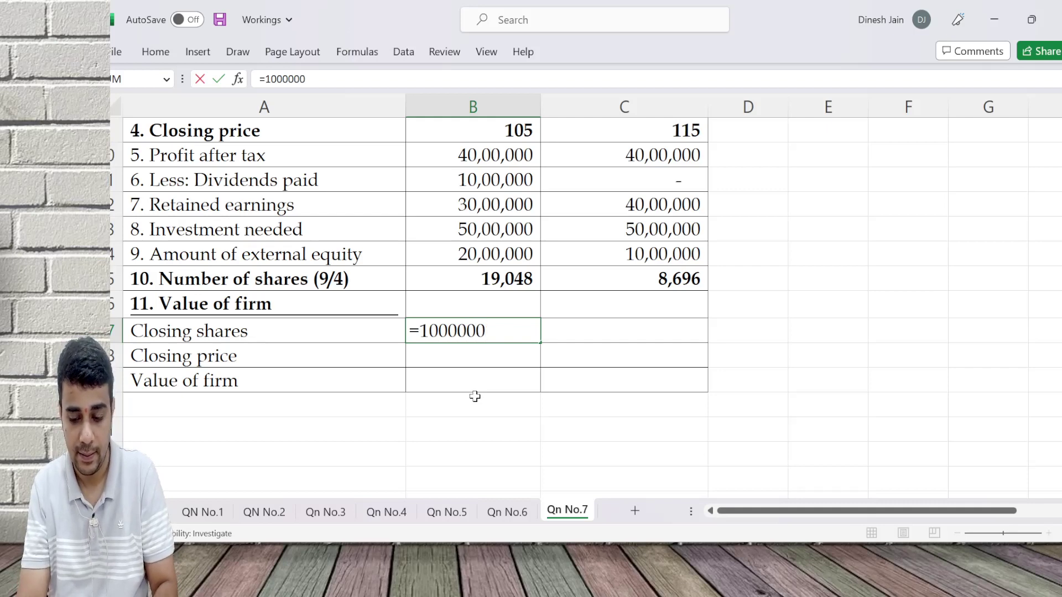
key("BackSpace")
type("+19048")
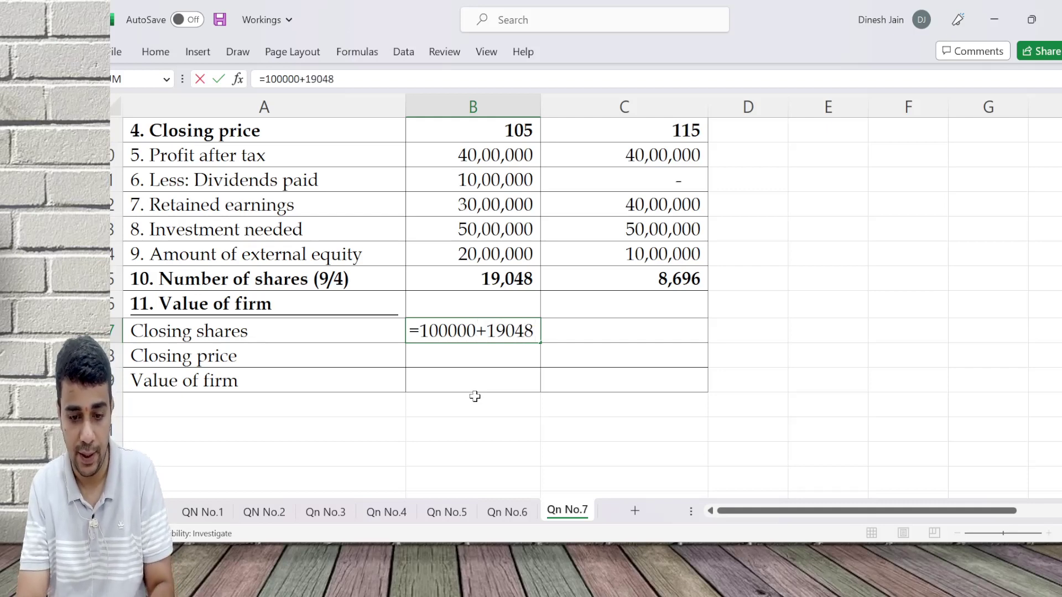
key("Return")
Step: Calculate the closing shares in the Dividend not paid column with the formula =100000+8696
key("Right")
key("Up")
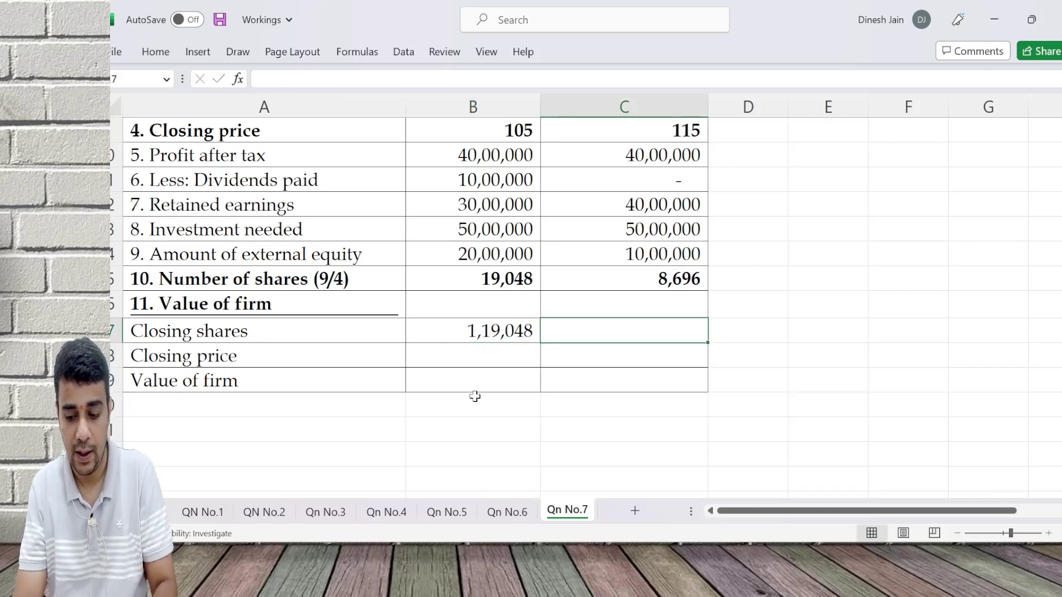
type("=100000+")
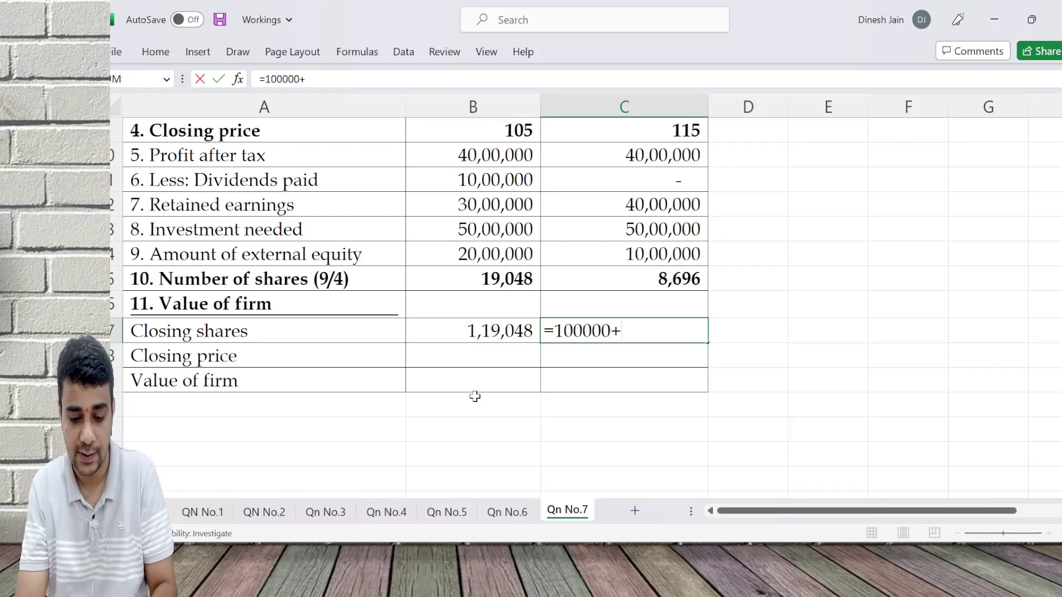
type("8696")
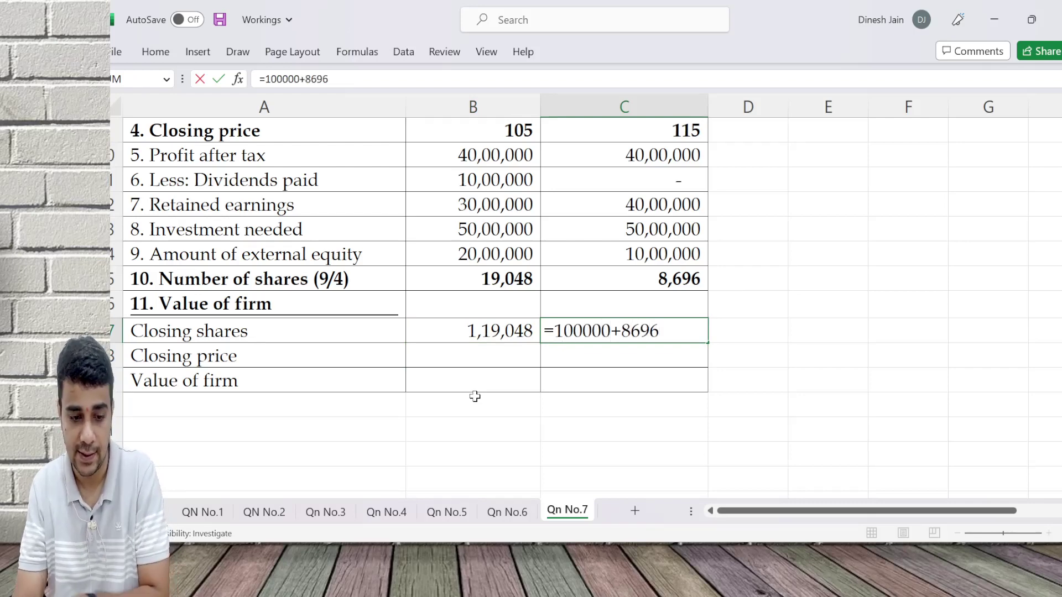
key("Return")
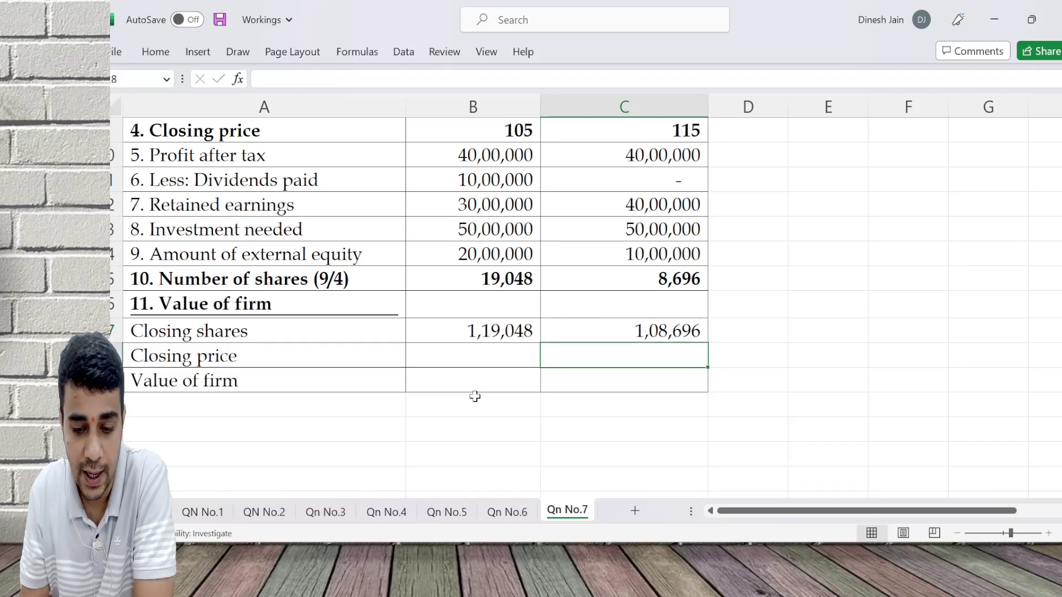
Step: Fill the Closing price row under Value of firm by linking both columns to the prices in row "4. Closing price"
key("Left")
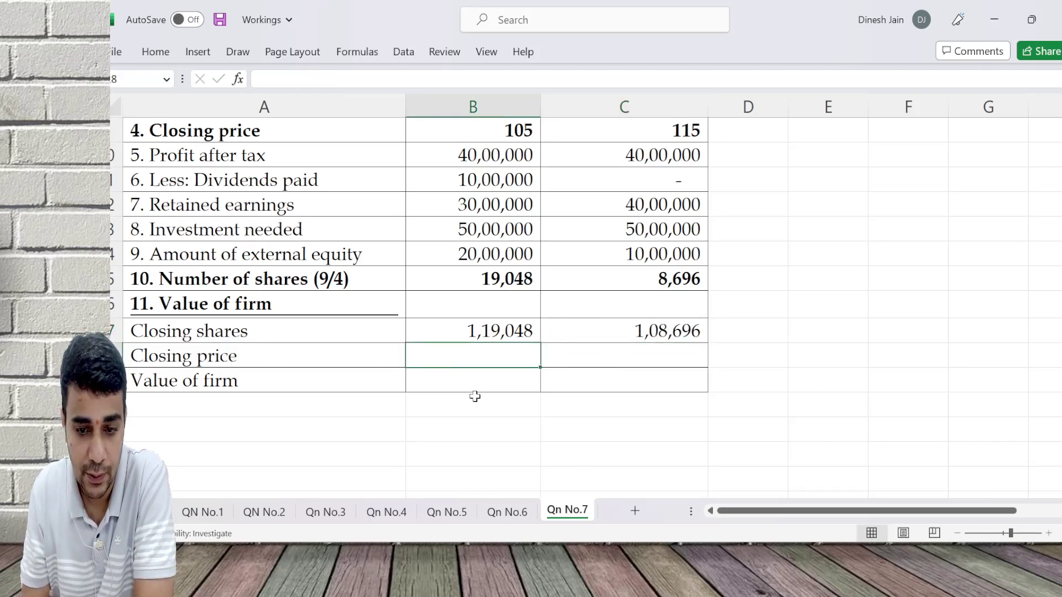
type("=")
key("Up")
key("Up")
key("Up")
key("Up")
key("Up")
key("Up")
key("Up")
key("Up")
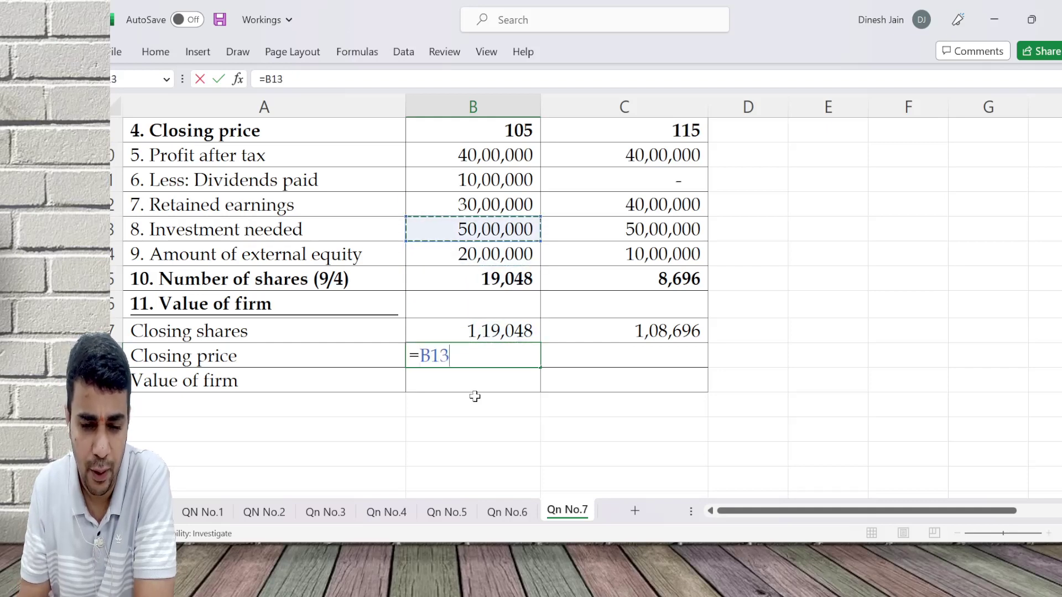
key("Up")
key("Return")
key("Up")
key("Right")
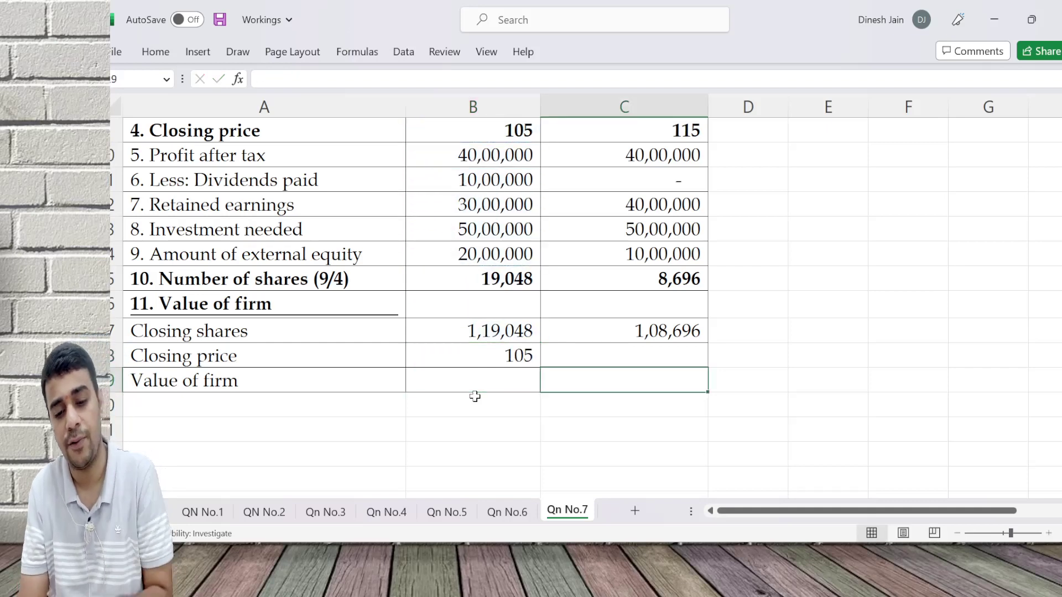
key("ctrl+r")
Step: Calculate the Value of firm in both columns as closing shares times closing price, using =B17*B18 and its column C equivalent
key("Down")
key("Left")
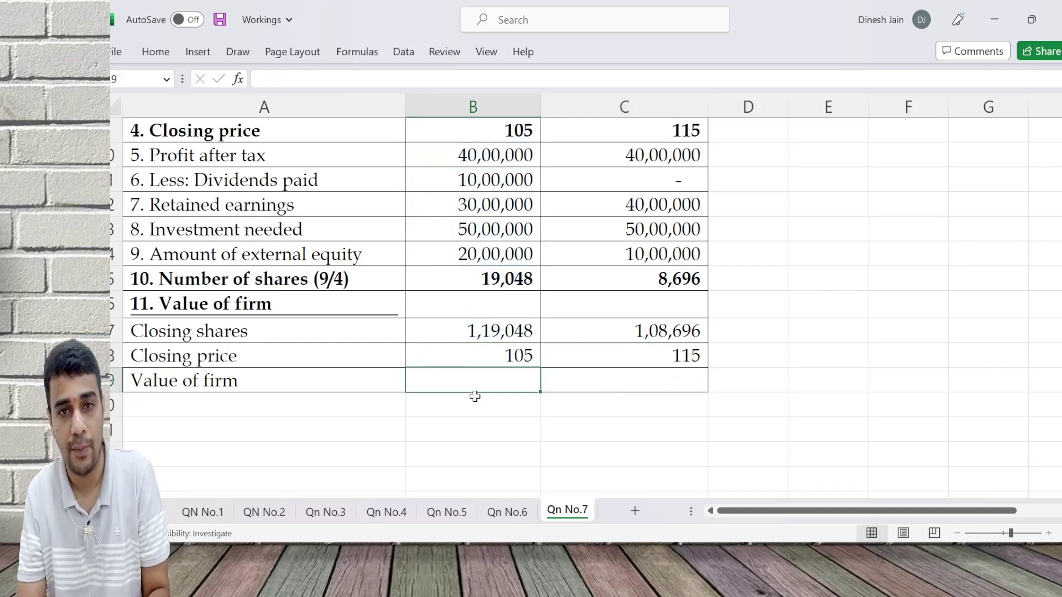
type("=")
key("Up")
key("Up")
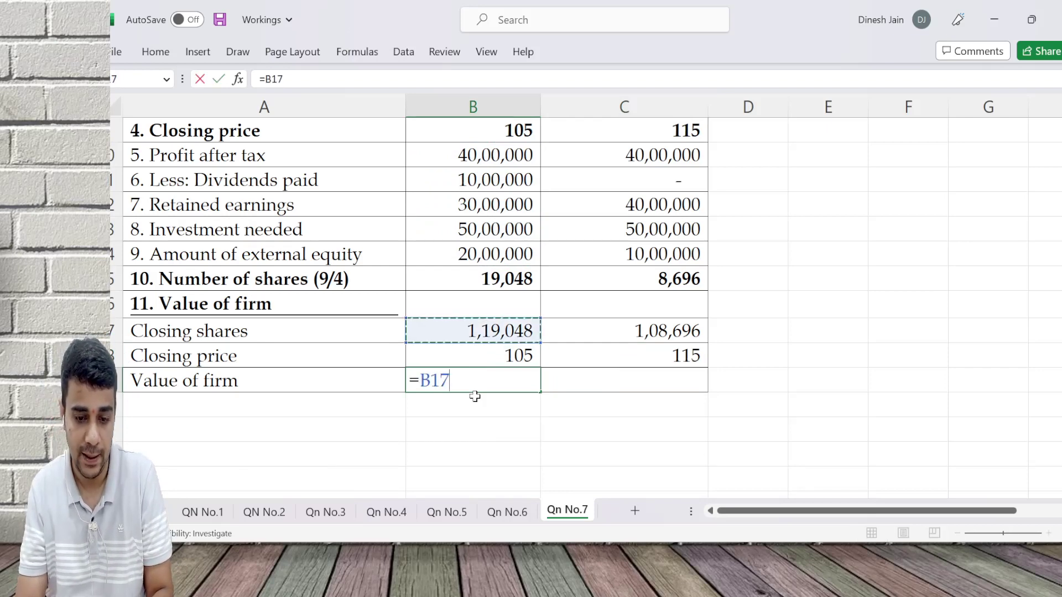
type("*")
key("Up")
key("Tab")
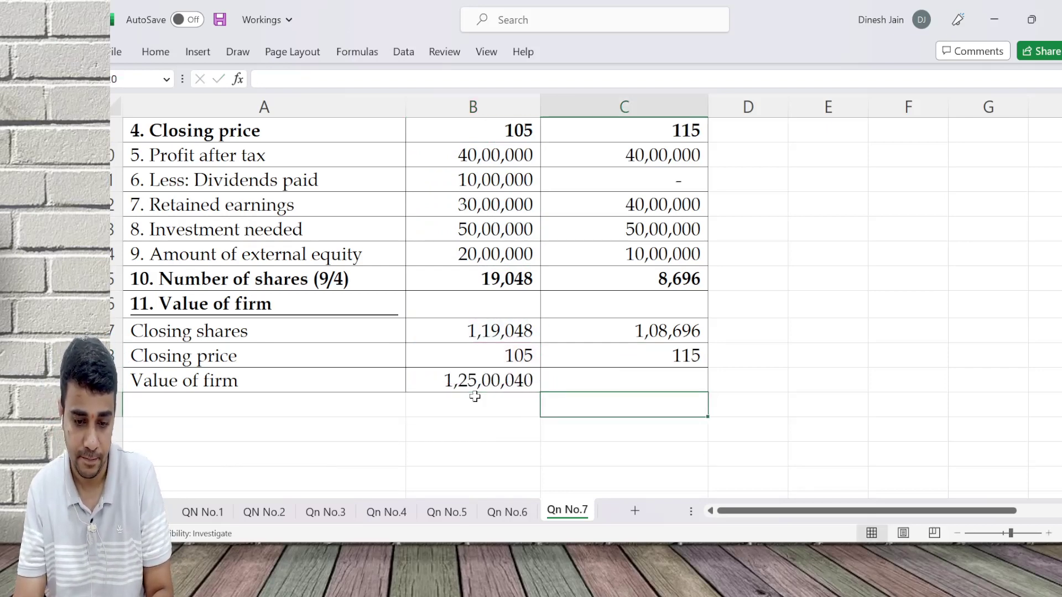
key("ctrl+r")
Step: Make the final Value of firm row bold across its label and both value columns
key("shift+Left")
key("shift+Left")
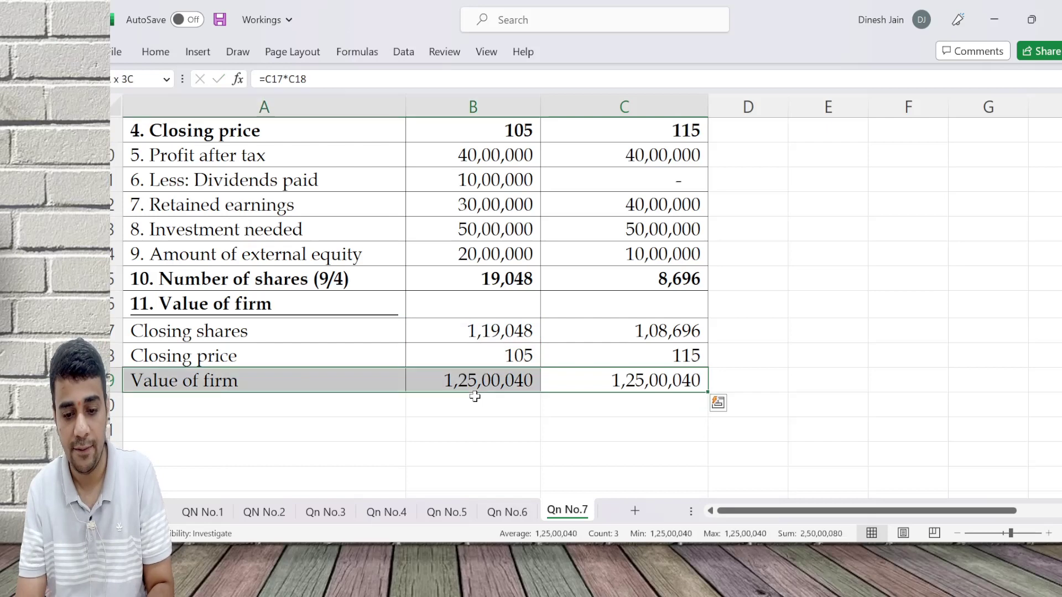
key("ctrl+b")
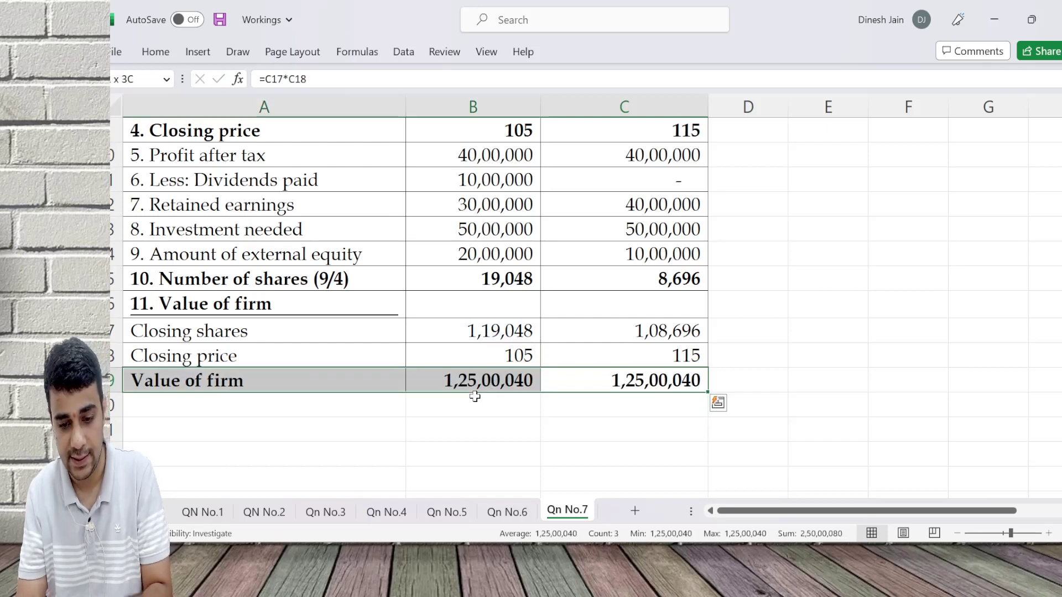
key("Home")
key("Right")
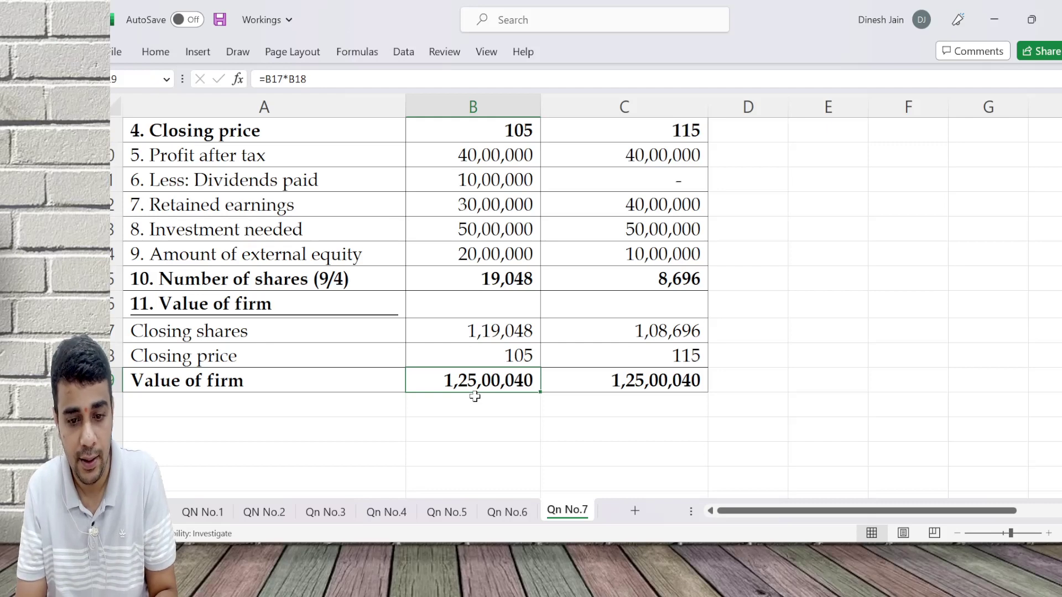
Step: Switch to the question paper in Xodo and read question 8 on River limited's credit terms
key("alt+Tab")
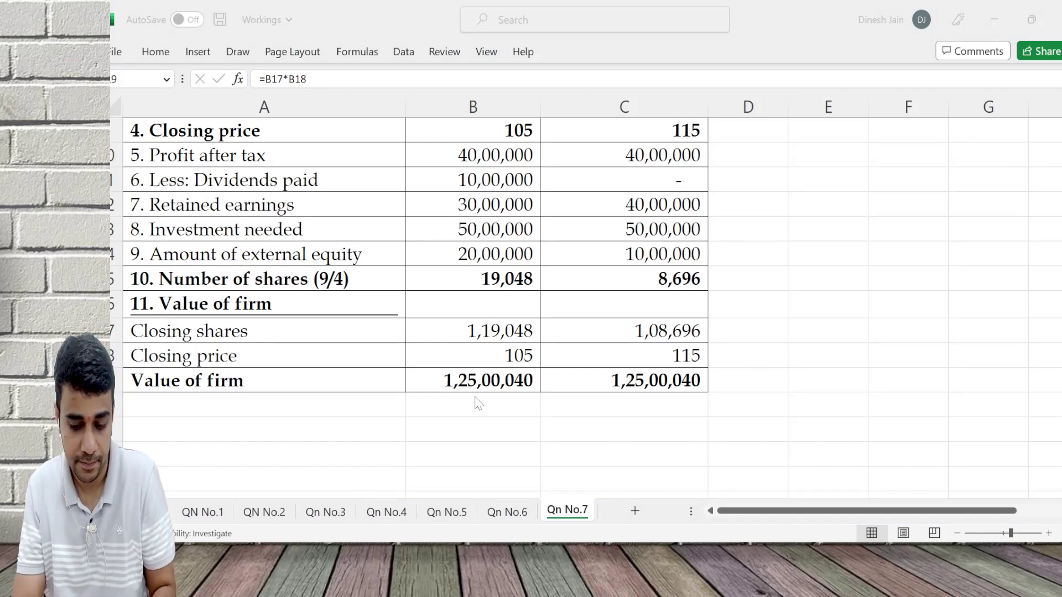
key("alt+Tab")
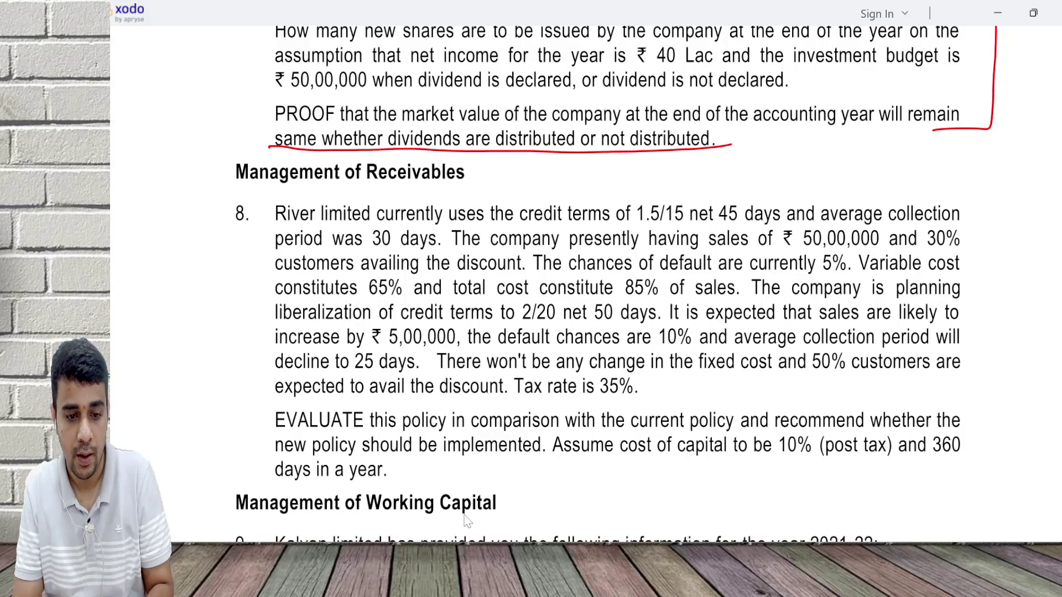
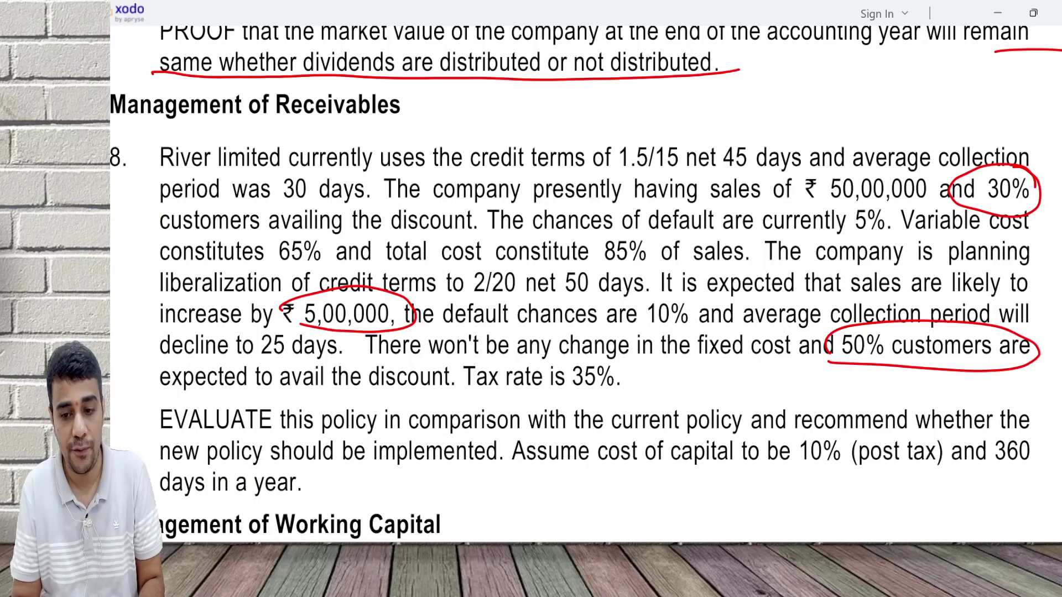
Step: Switch back to the Excel workings and calculate the Existing bad debt as a negative 5% of sales with -B3*5%
key("alt+Tab")
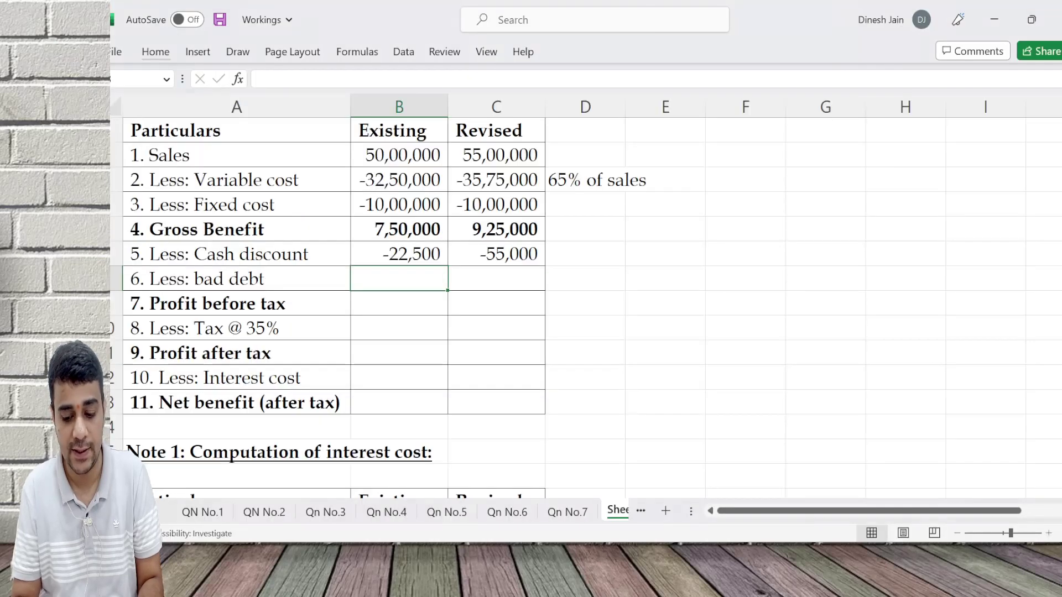
type("-")
key("Up")
key("Up")
key("Up")
key("Up")
key("Up")
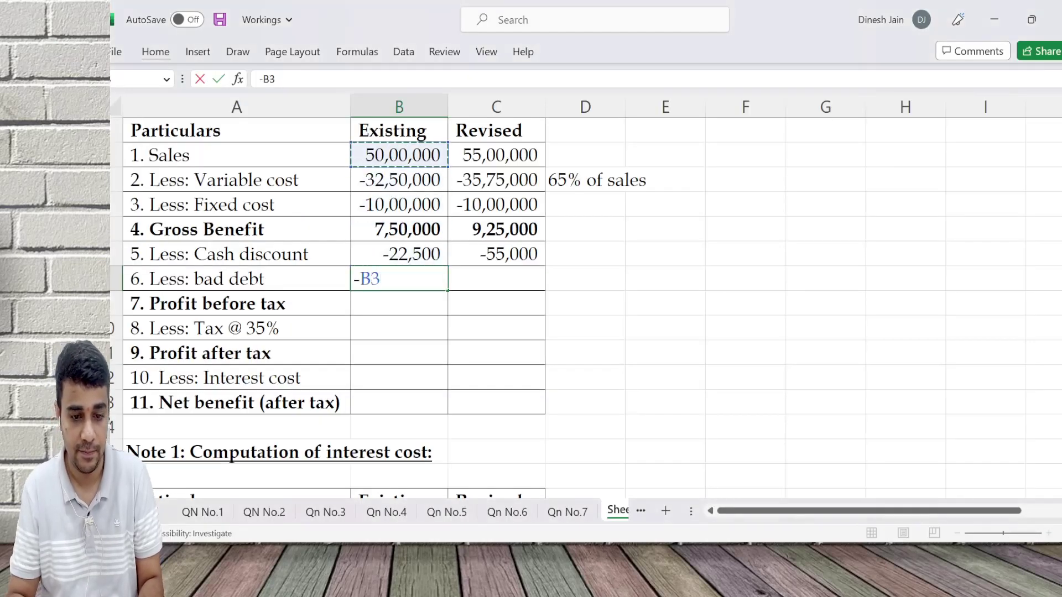
type("*5%")
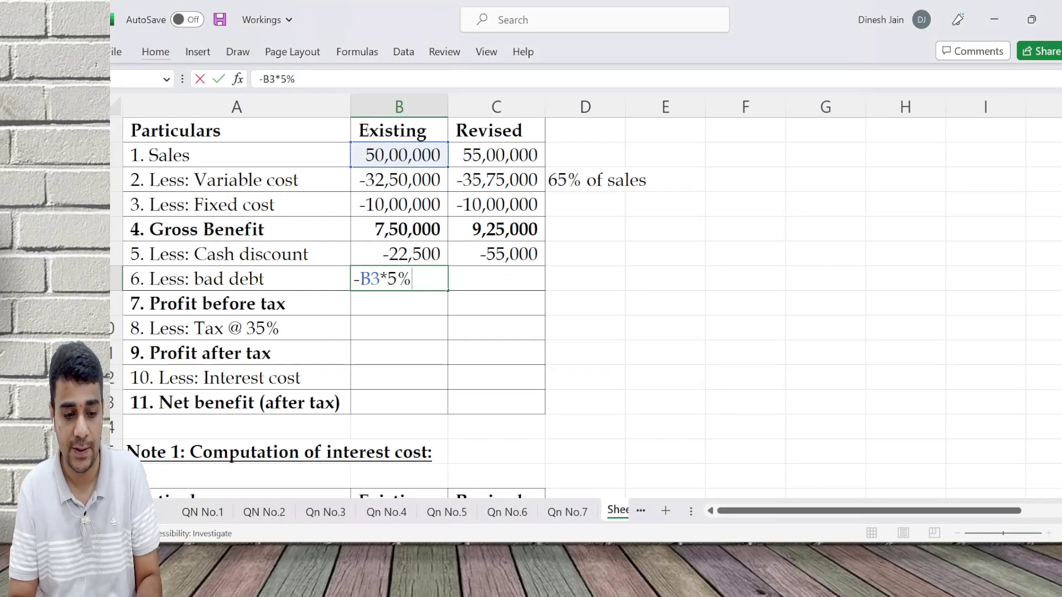
key("Return")
Step: Check the revised default rate in question 8 in Xodo, and calculate the Revised bad debt in Excel with -C3*10%
key("Right")
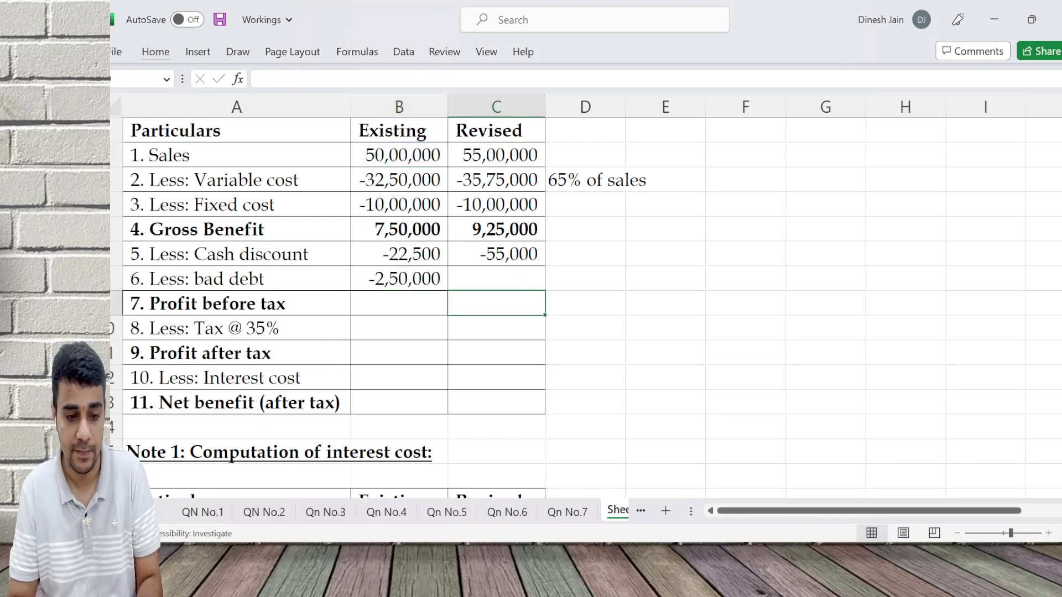
key("Up")
key("alt+Tab")
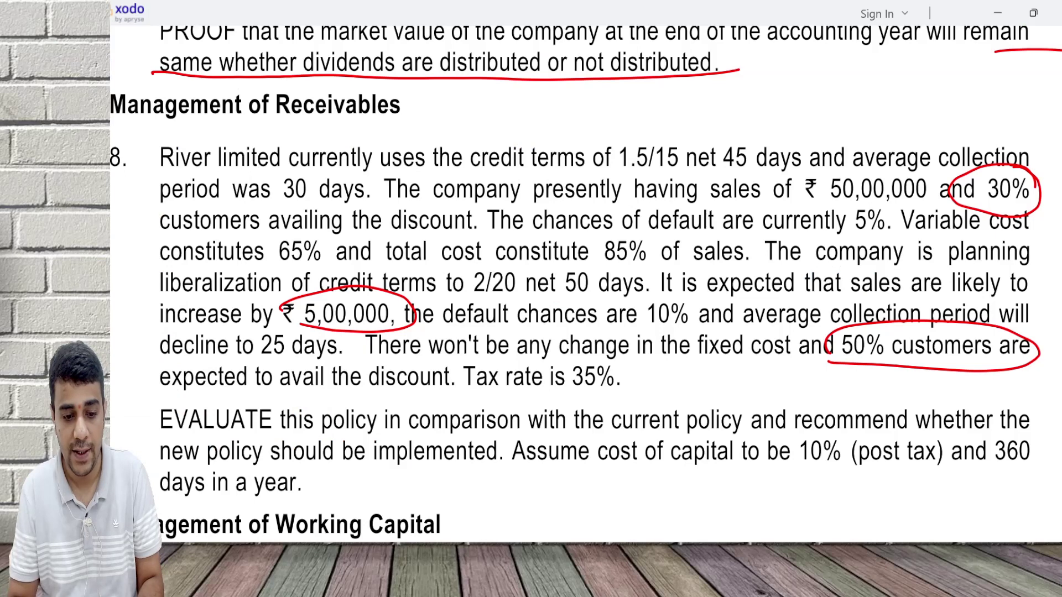
key("alt+Tab")
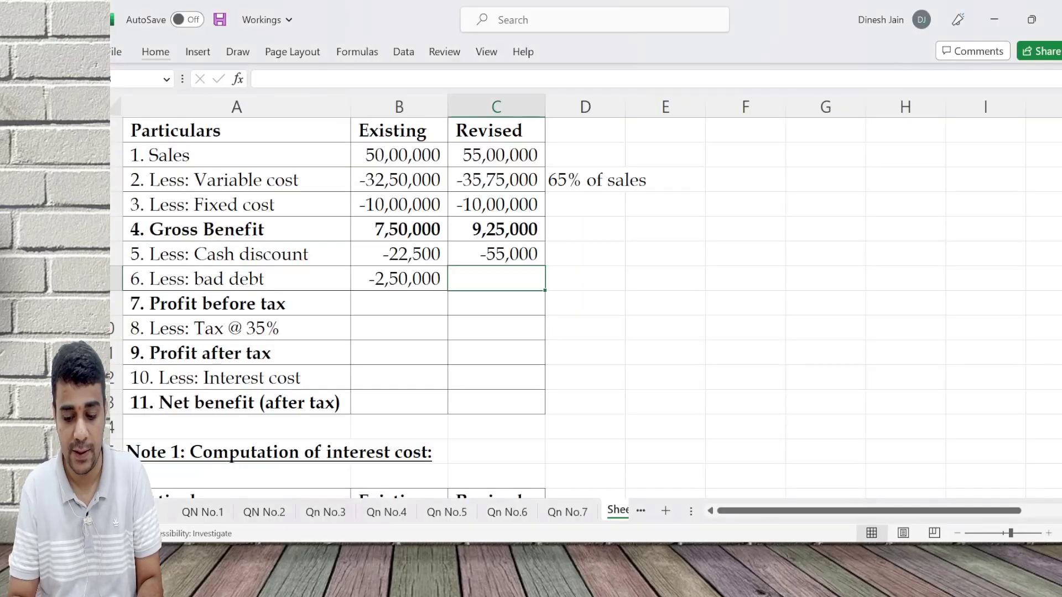
type("-")
key("Up")
key("Up")
key("Up")
key("Up")
key("Up")
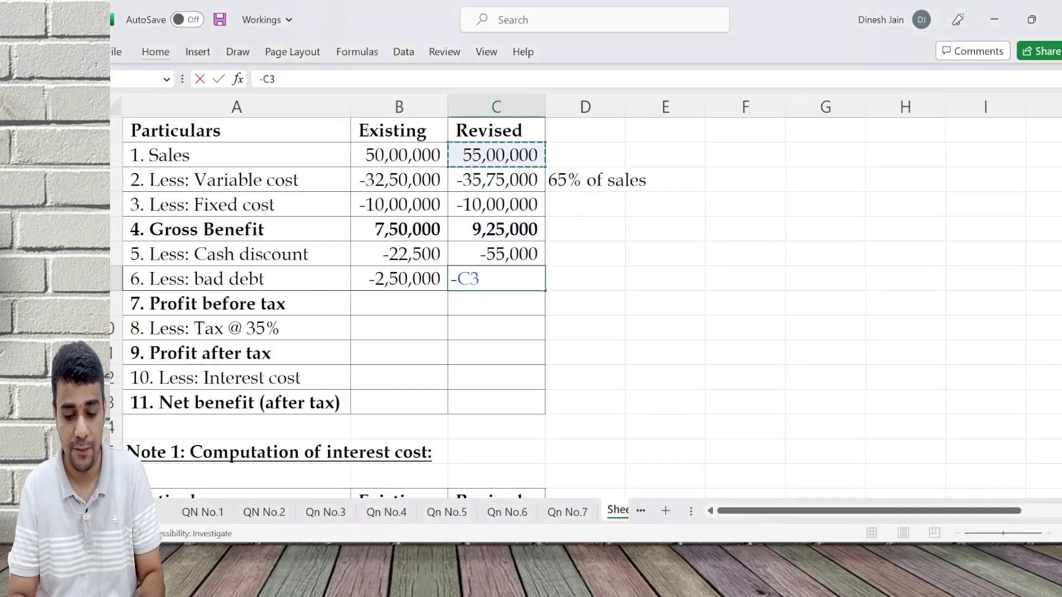
type("*10%")
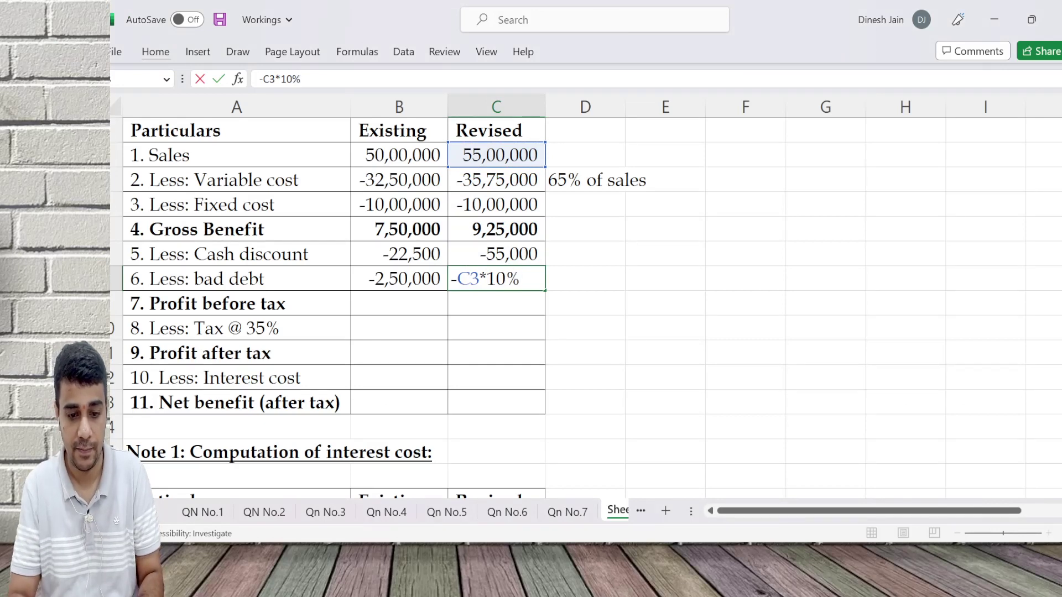
key("Return")
Step: Calculate Profit before tax with =sum(B6:B8) in the Existing column and copy the formula to the Revised column
left_click(399, 303)
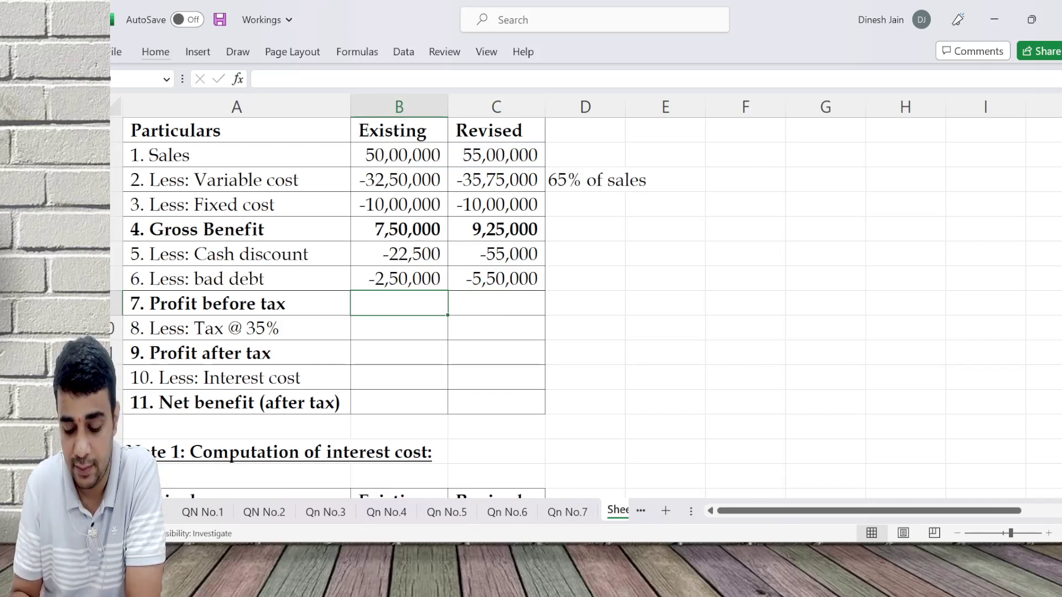
type("=sum(")
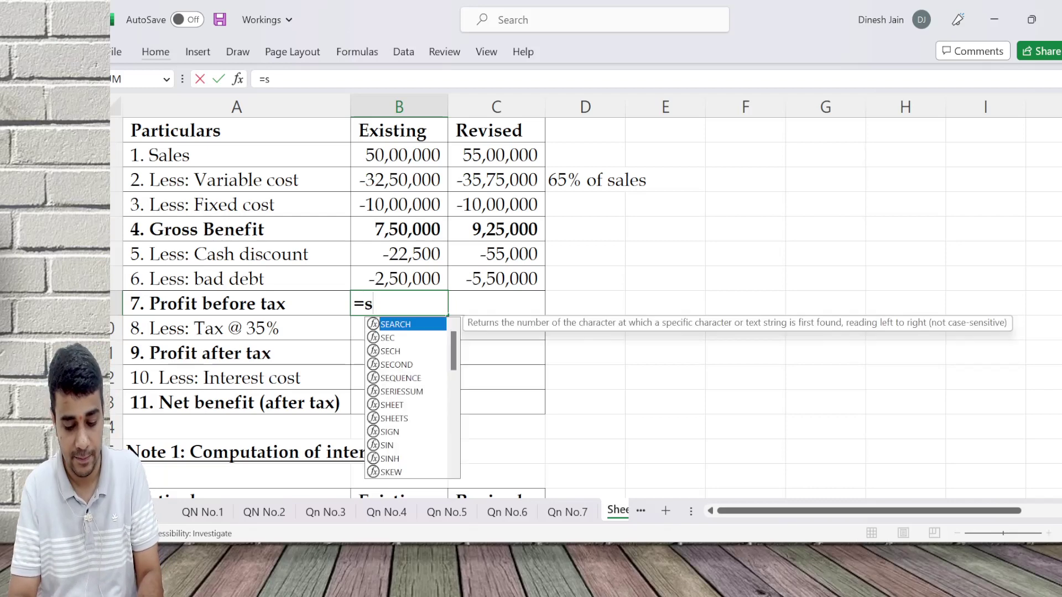
key("Up")
key("shift+Up")
key("shift+Up")
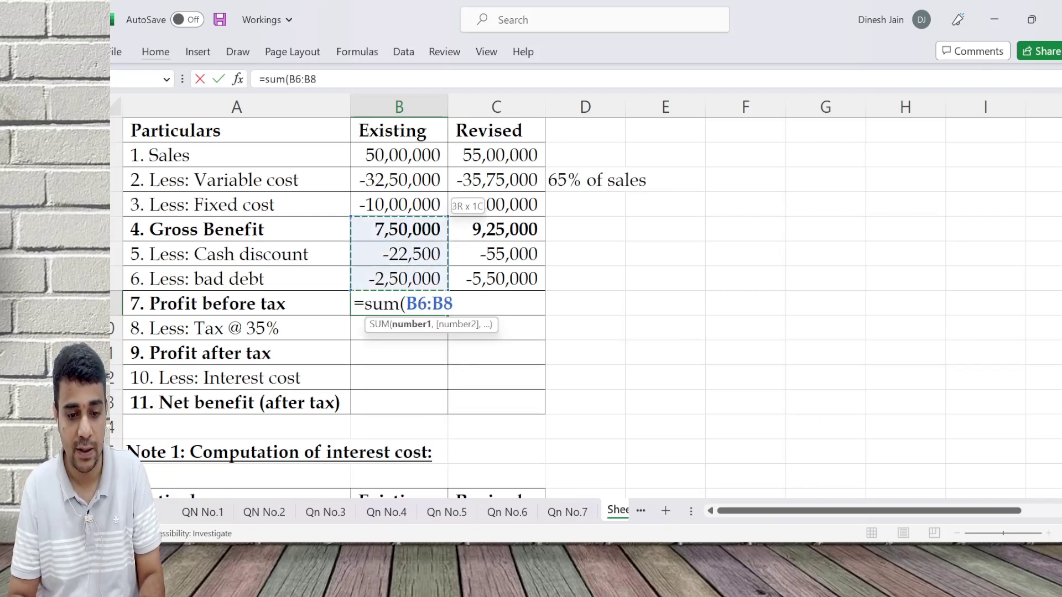
type(")")
key("Return")
key("Right")
key("Up")
key("ctrl+r")
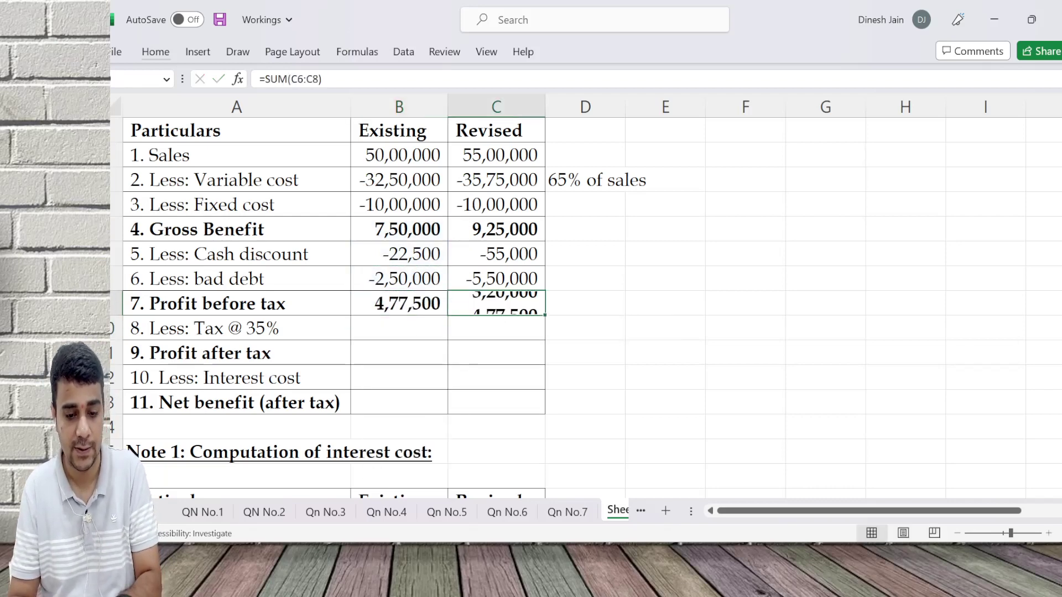
Step: Calculate the 35% tax deduction with -B9*0.35 in the Existing column and copy the formula to the Revised column
key("Down")
key("Left")
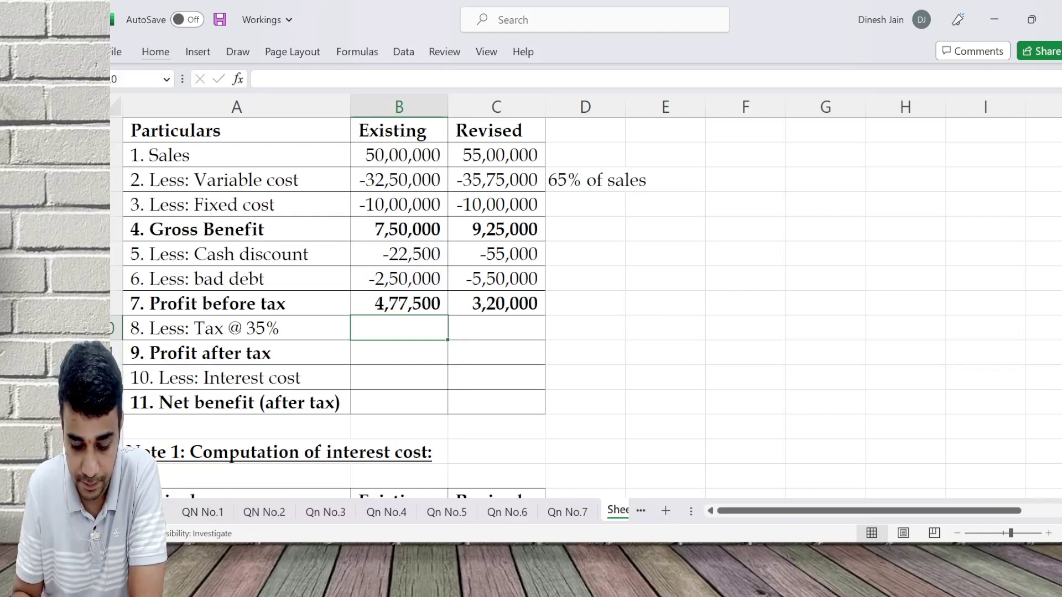
type("-")
key("Up")
type("*")
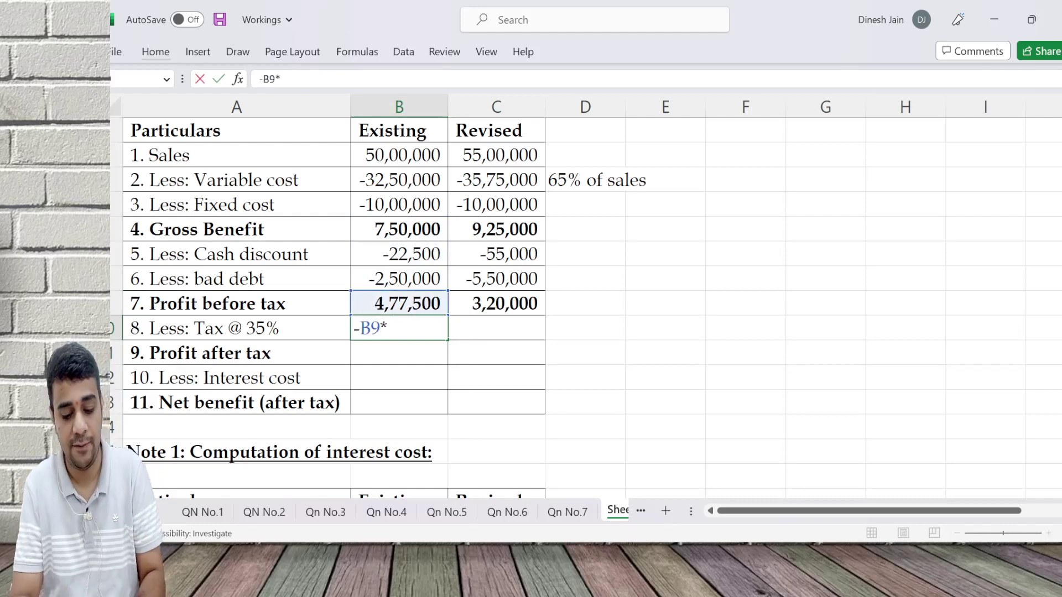
type("0.35")
key("Return")
key("Right")
key("Up")
key("ctrl+r")
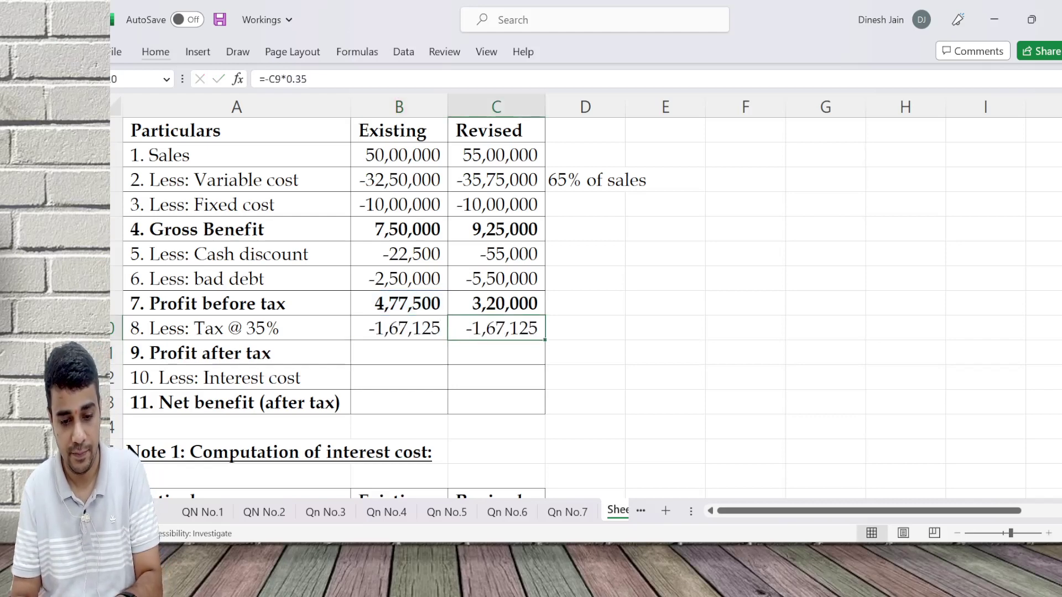
Step: Calculate Profit after tax by adding the profit before tax and negative tax rows in the Existing column, and copy it to Revised
key("Down")
key("Left")
type("=")
key("Up")
key("Up")
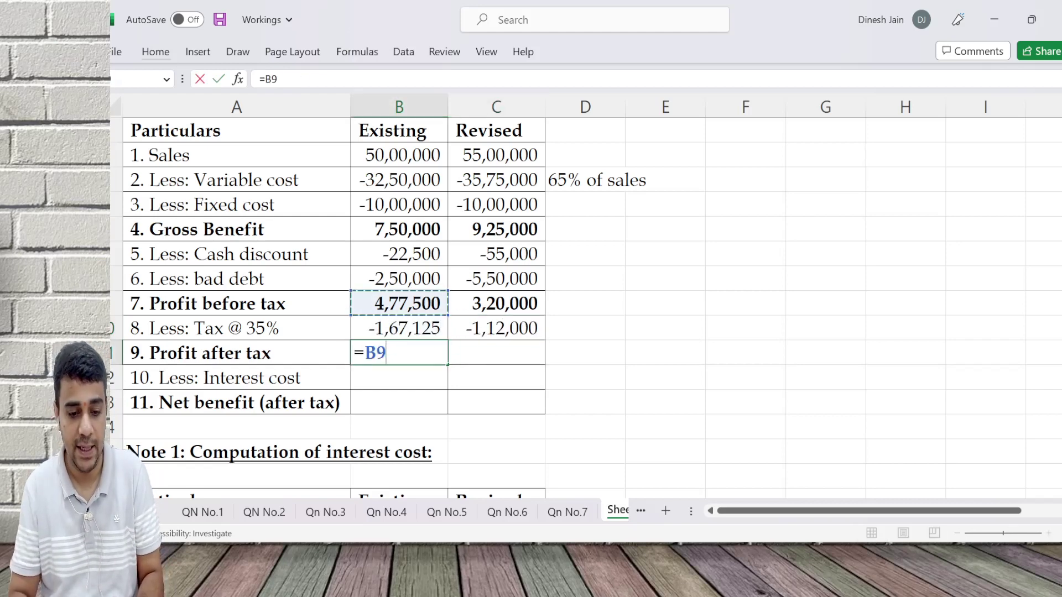
type("+")
key("Up")
key("Return")
key("Right")
key("Up")
key("ctrl+r")
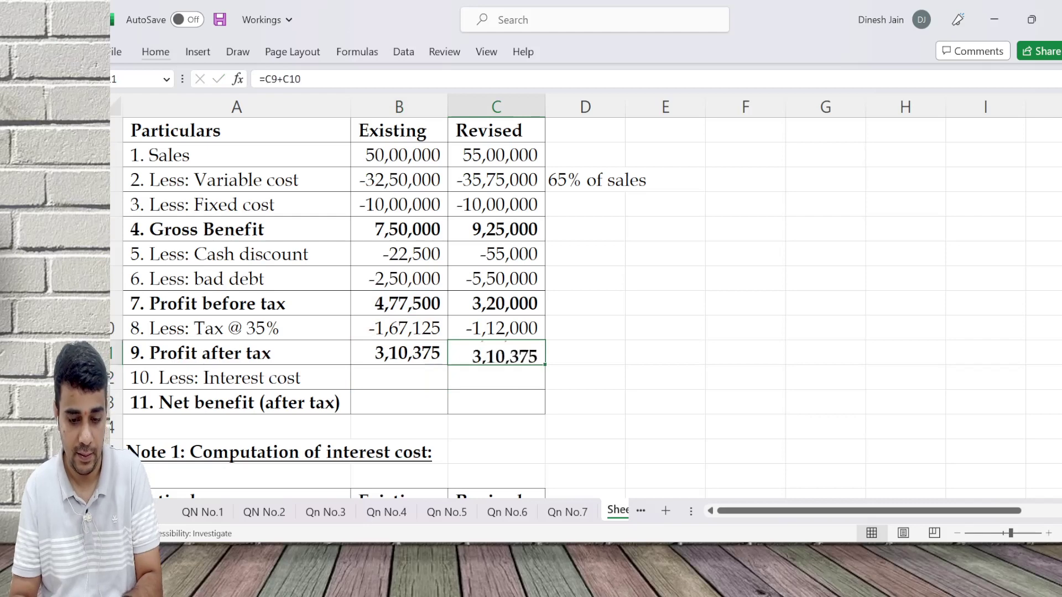
Step: Calculate the Existing Full cost of sales in Note 1 with -B4-B5 and copy the formula to the Revised column
key("Down")
key("Down")
key("Down")
key("Down")
key("Down")
key("Down")
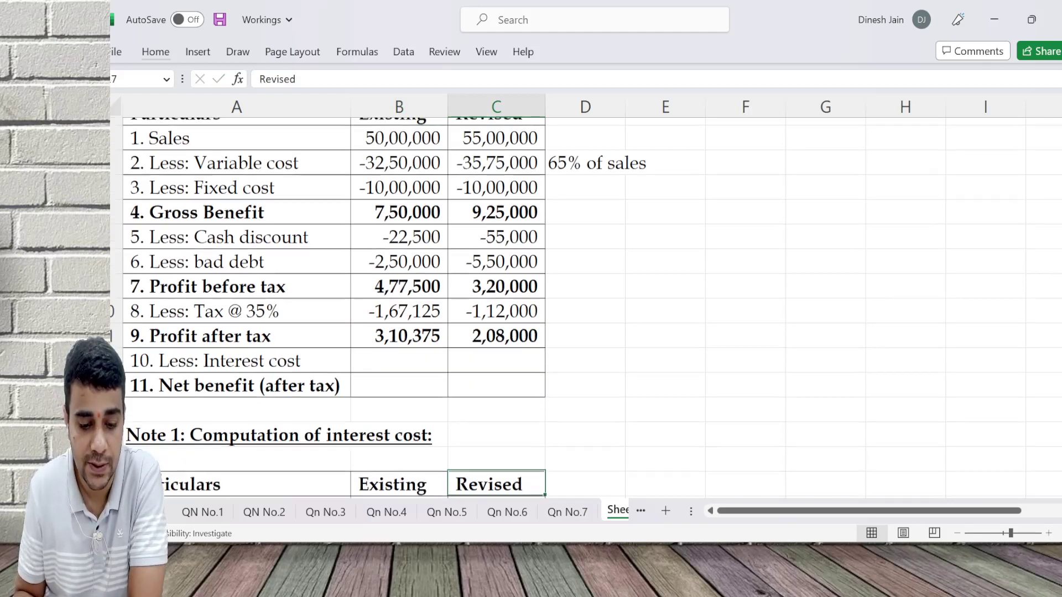
key("Down")
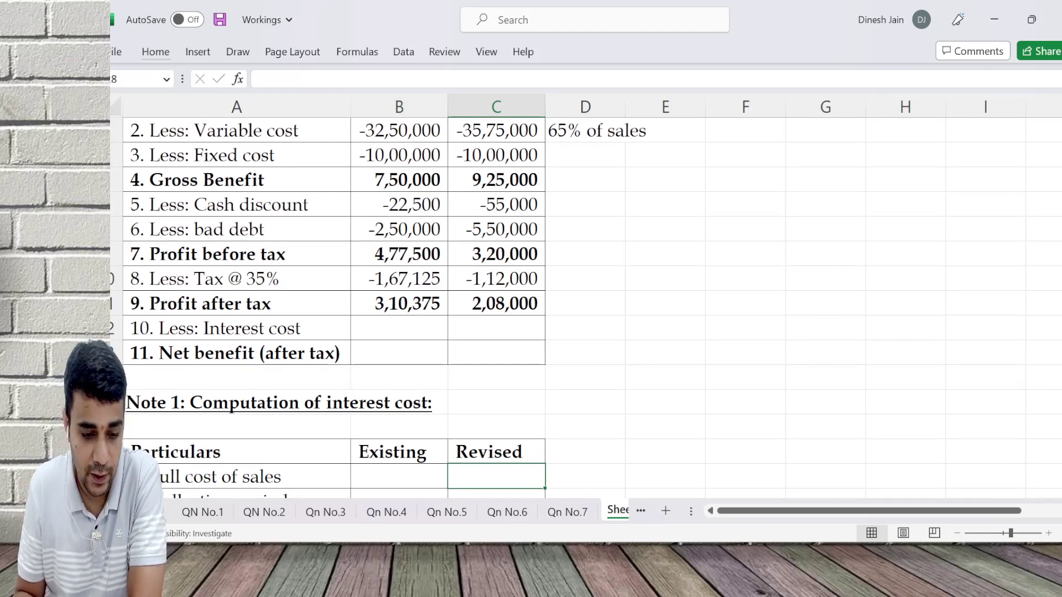
key("Down")
key("Down")
key("Down")
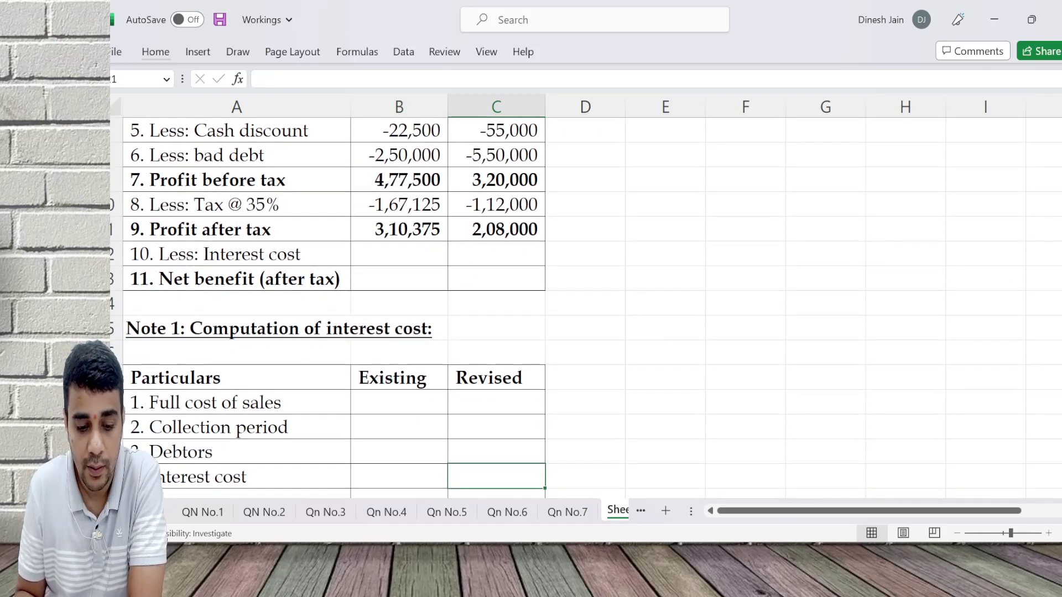
key("Up")
key("Up")
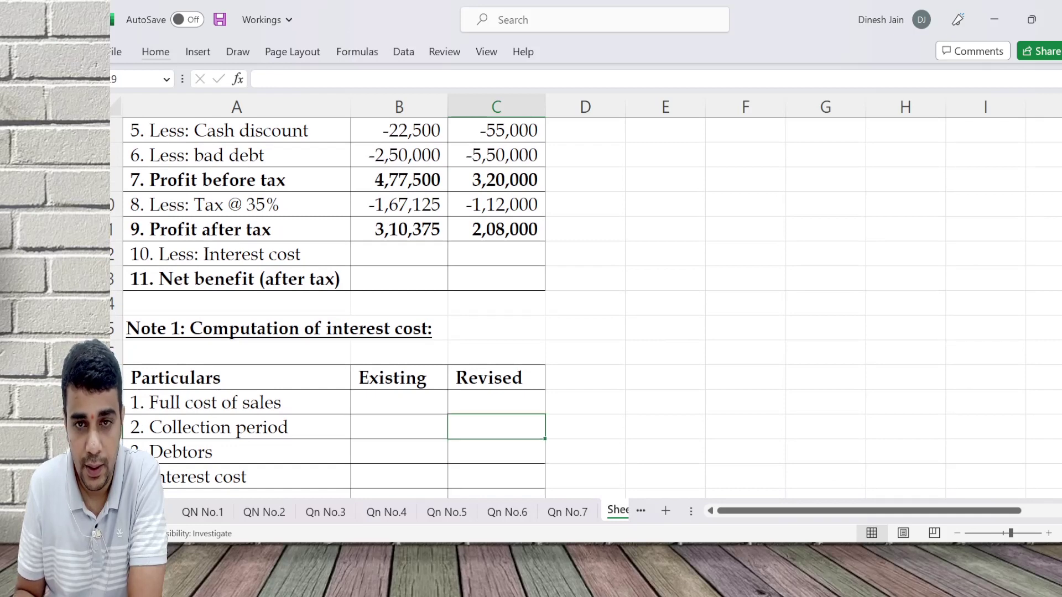
key("Up")
key("Left")
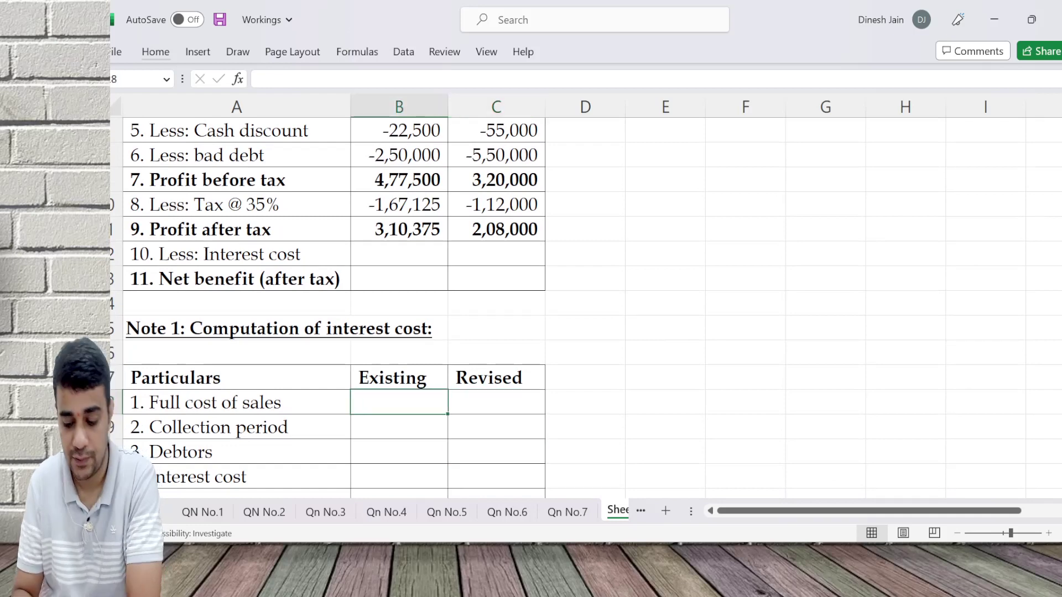
type("-")
key("Up")
key("Up")
key("Up")
key("Up")
key("Up")
key("Up")
key("Up")
key("Up")
key("Up")
key("Up")
key("Up")
key("Up")
key("Up")
key("Up")
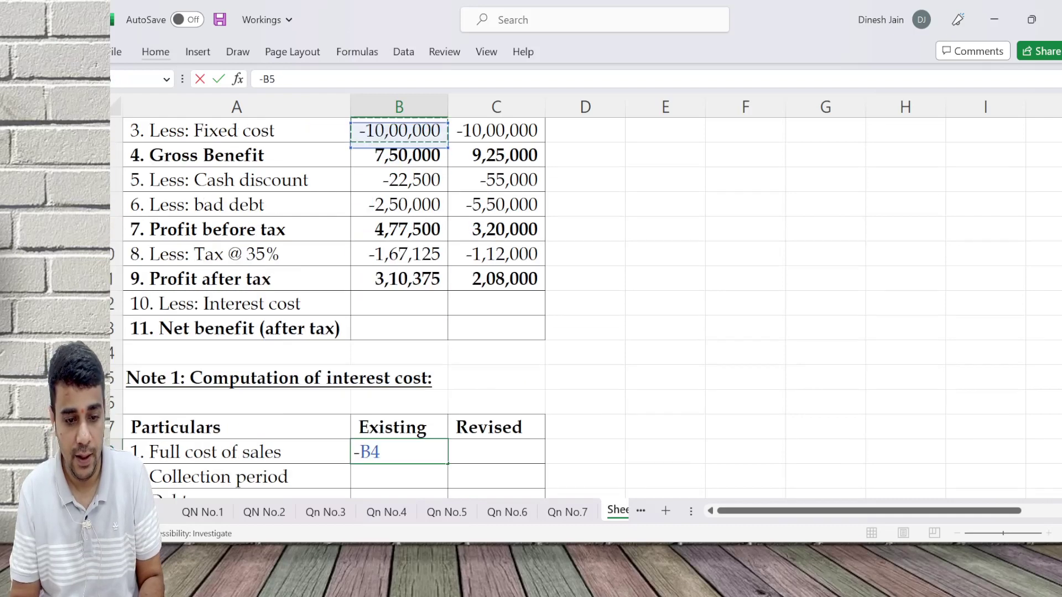
type("-")
key("Up")
key("Up")
key("Up")
key("Up")
key("Up")
key("Up")
key("Up")
key("Up")
key("Up")
key("Up")
key("Up")
key("Up")
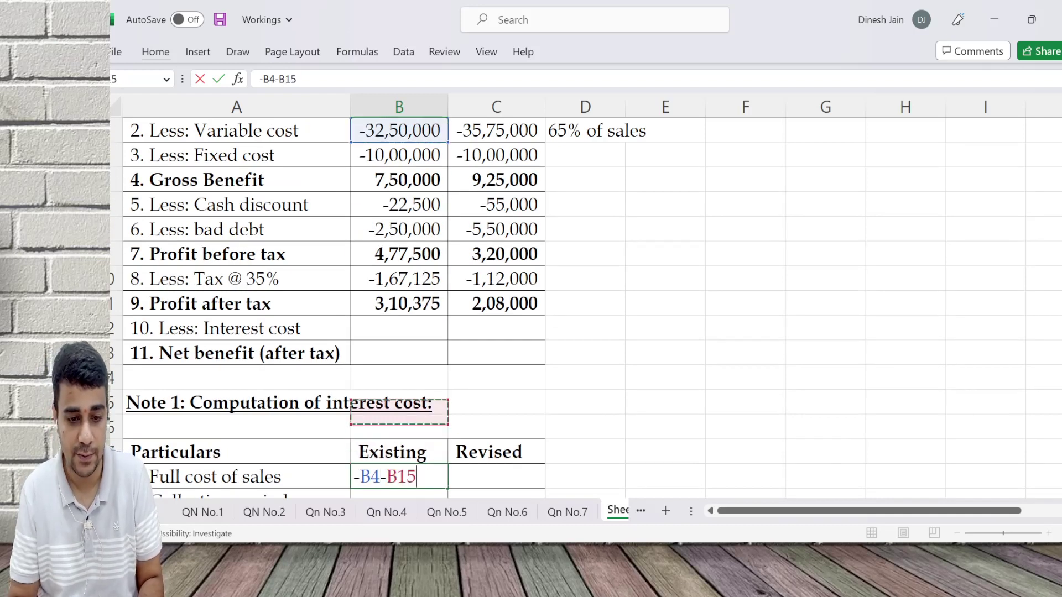
key("Tab")
key("ctrl+r")
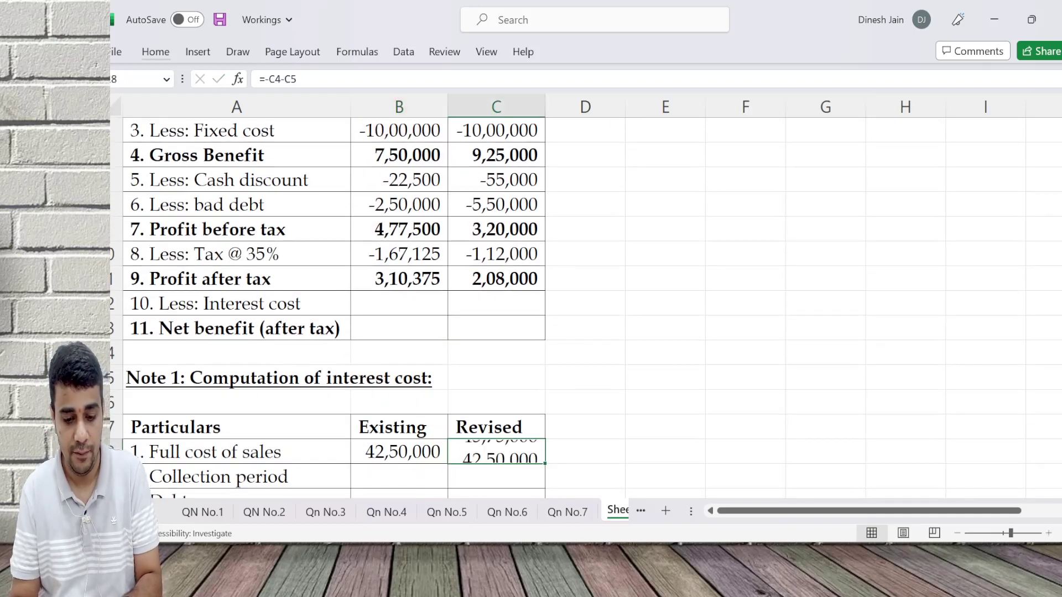
Step: Switch to Xodo and circle the existing 30 days and revised 25 days average collection periods in question 8
key("Down")
key("Down")
key("Down")
key("Down")
key("Down")
key("Down")
key("Up")
key("Up")
key("Up")
key("Up")
key("Up")
key("Up")
key("Down")
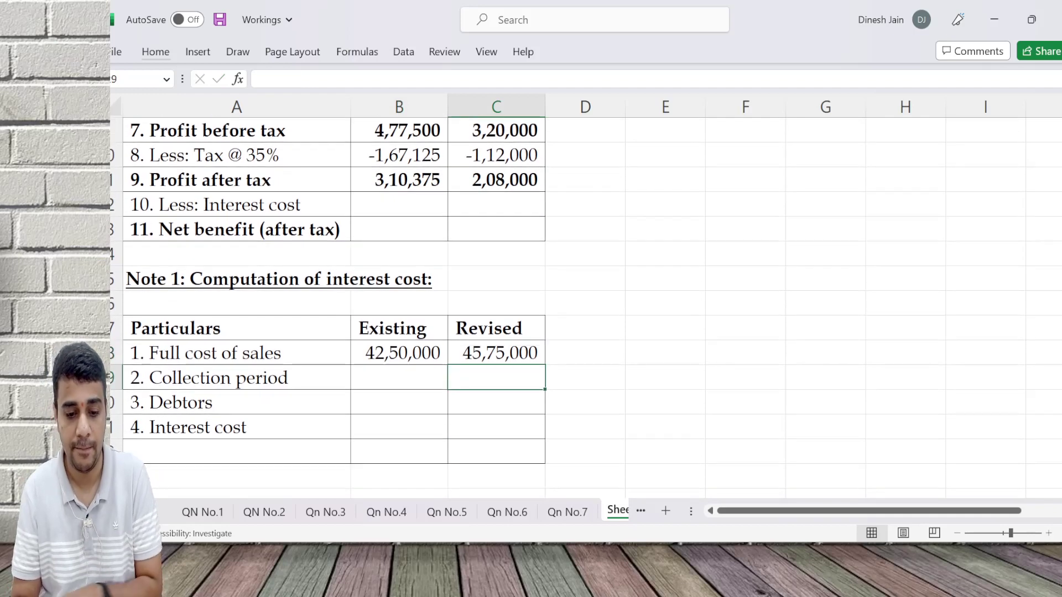
key("Left")
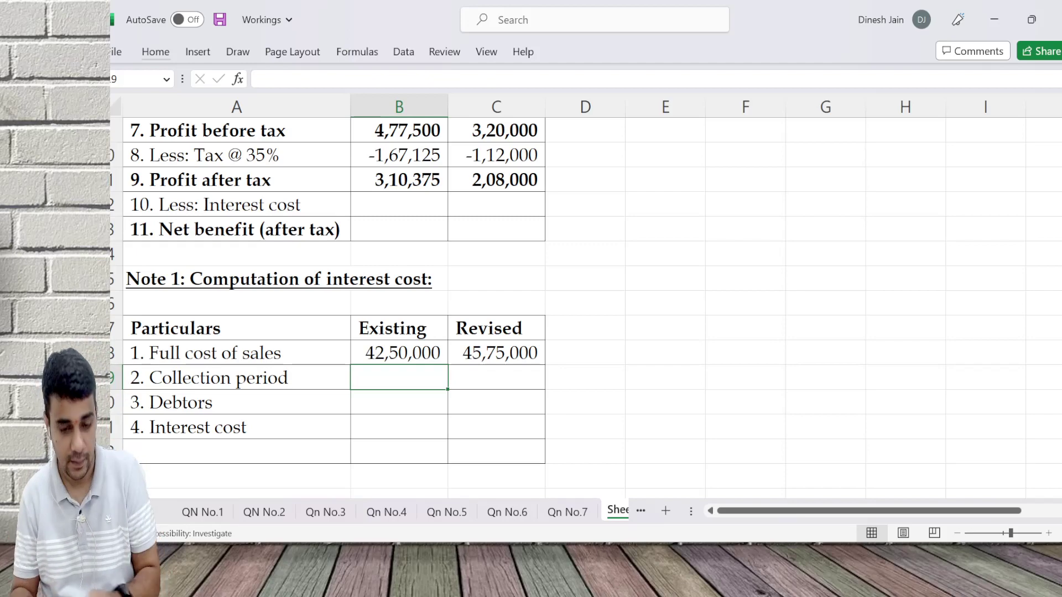
key("alt+Tab")
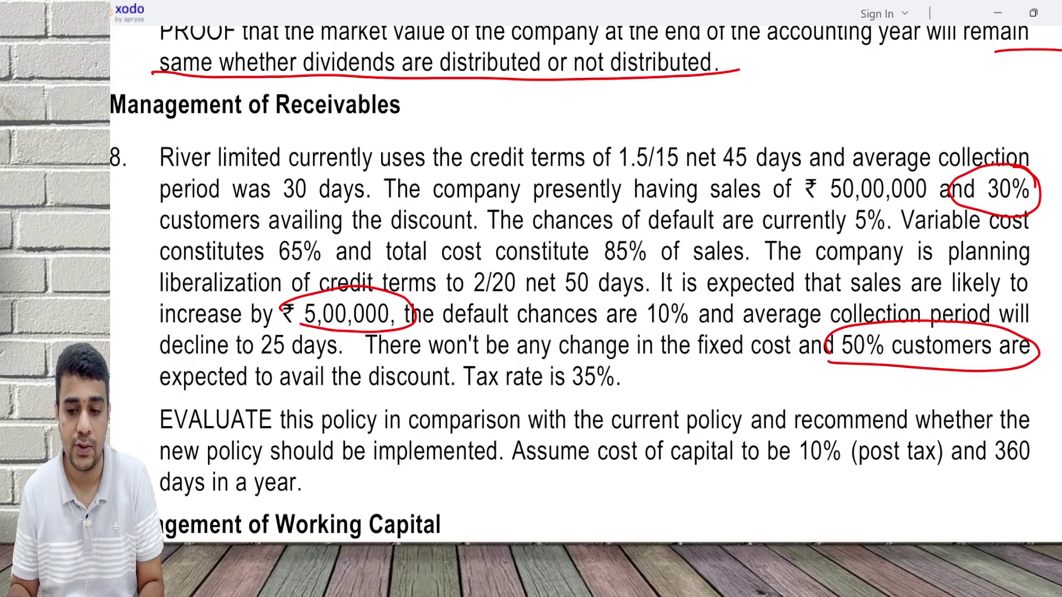
mouse_move(273, 190)
left_mouse_down()
mouse_move(390, 169)
mouse_move(252, 189)
left_mouse_up()
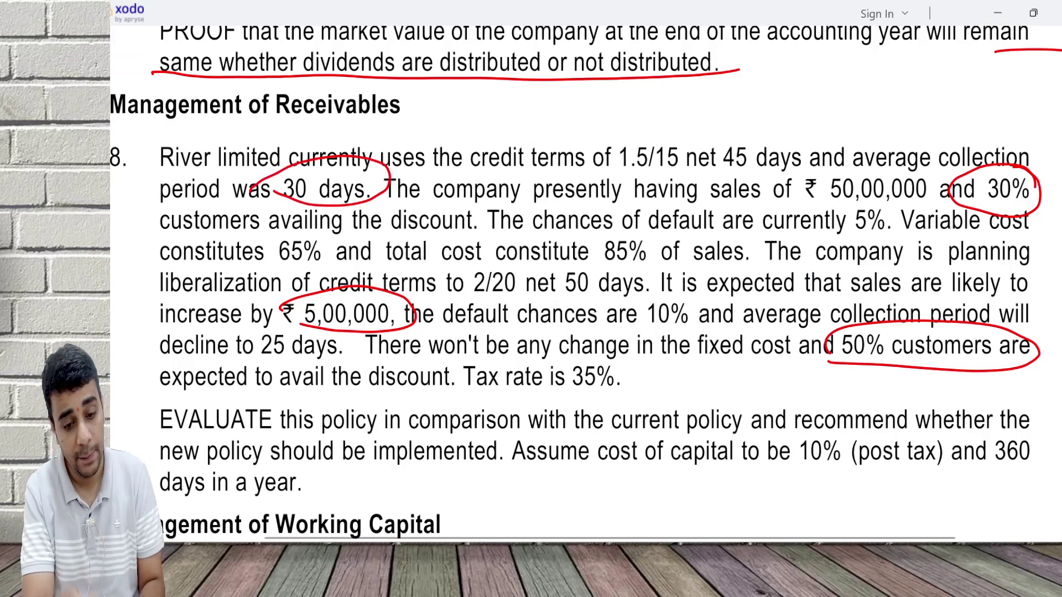
mouse_move(355, 344)
left_mouse_down()
mouse_move(349, 332)
mouse_move(276, 371)
mouse_move(310, 315)
left_mouse_up()
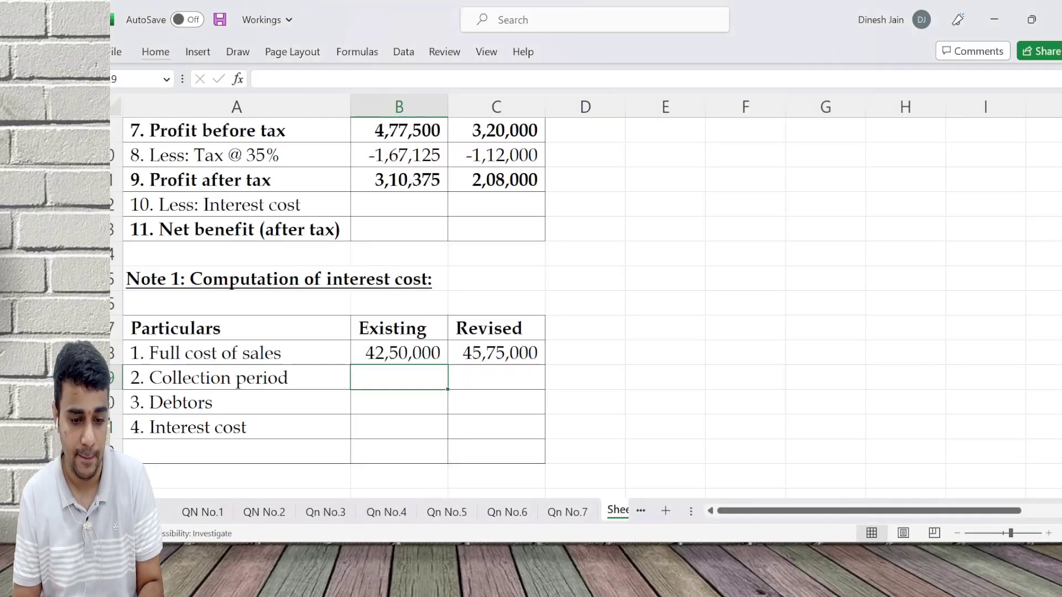
Step: In Excel, enter the Note 1 Collection period as 30 for Existing and 25 for Revised
type("30")
key("Right")
type("2")
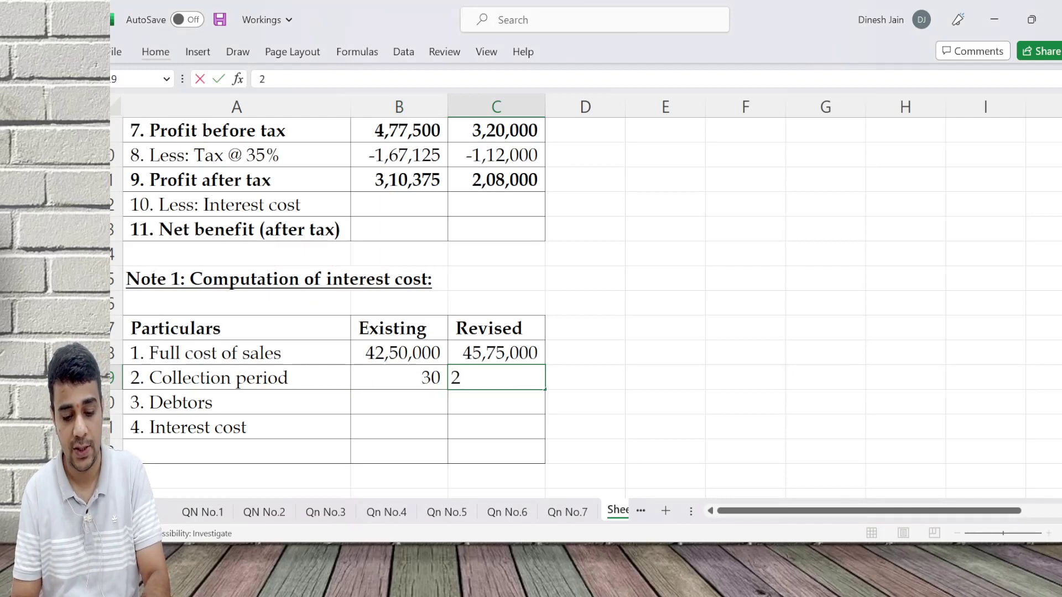
type("5")
key("Return")
Step: Calculate the Existing Debtors in Note 1 with =round(B18*B19/360,0)
left_click(398, 402)
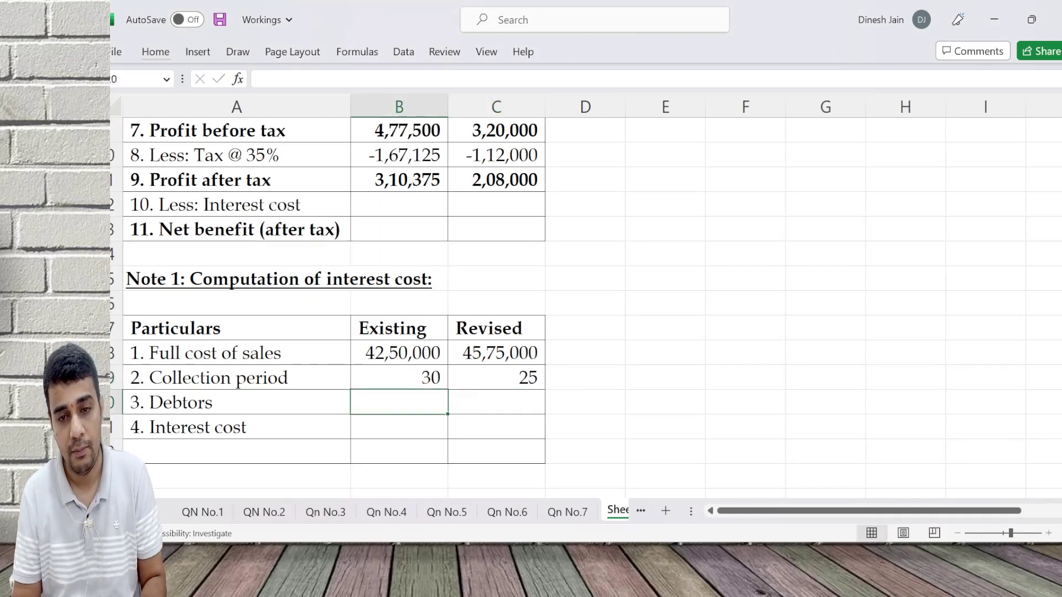
key("Down")
key("Down")
key("Down")
key("Up")
key("Up")
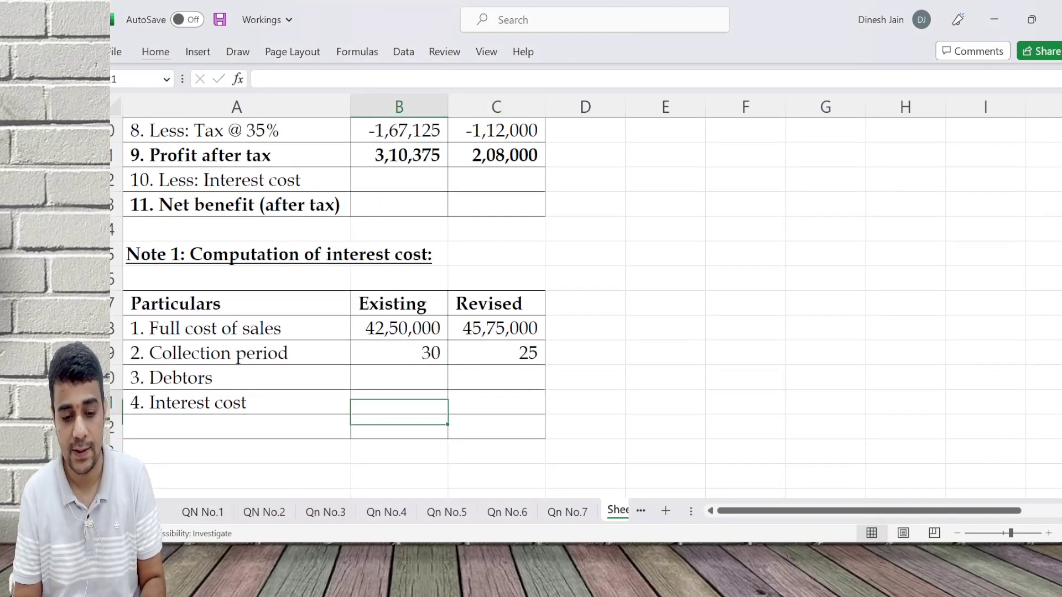
key("Up")
type("=round(")
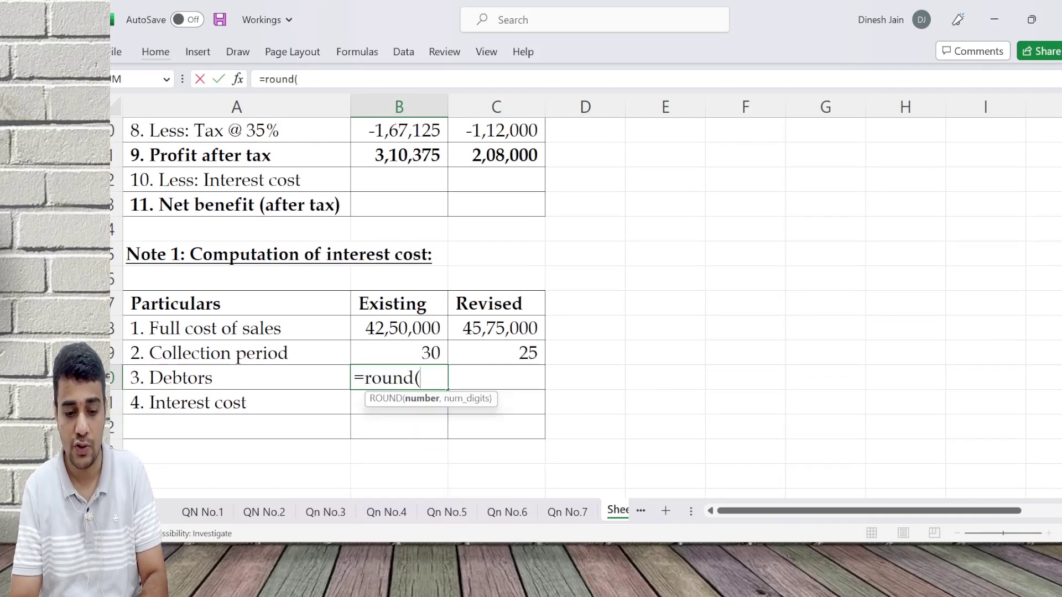
key("Up")
key("Up")
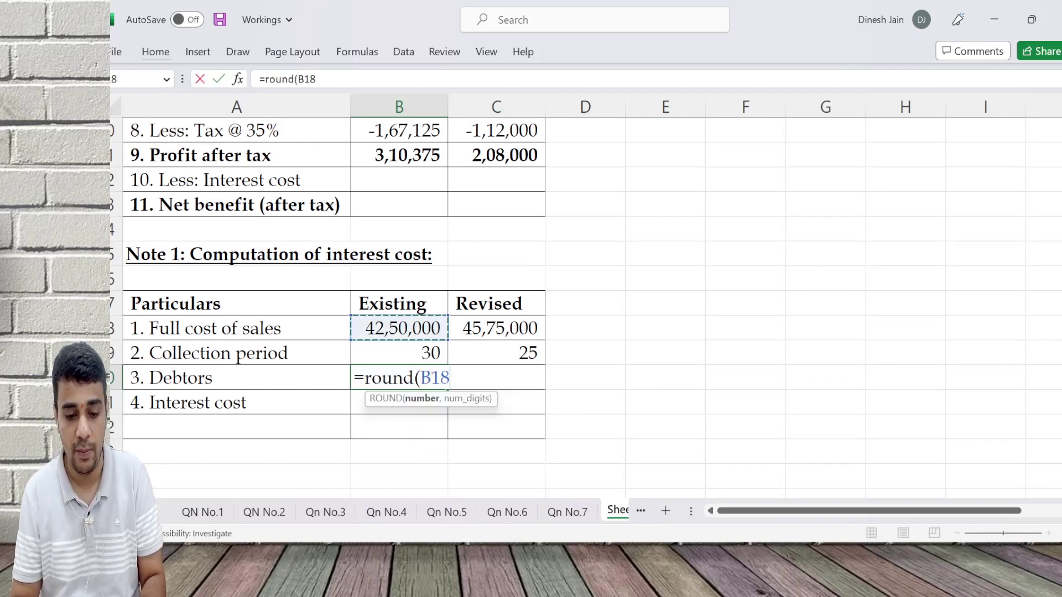
type("*")
key("Up")
type("/")
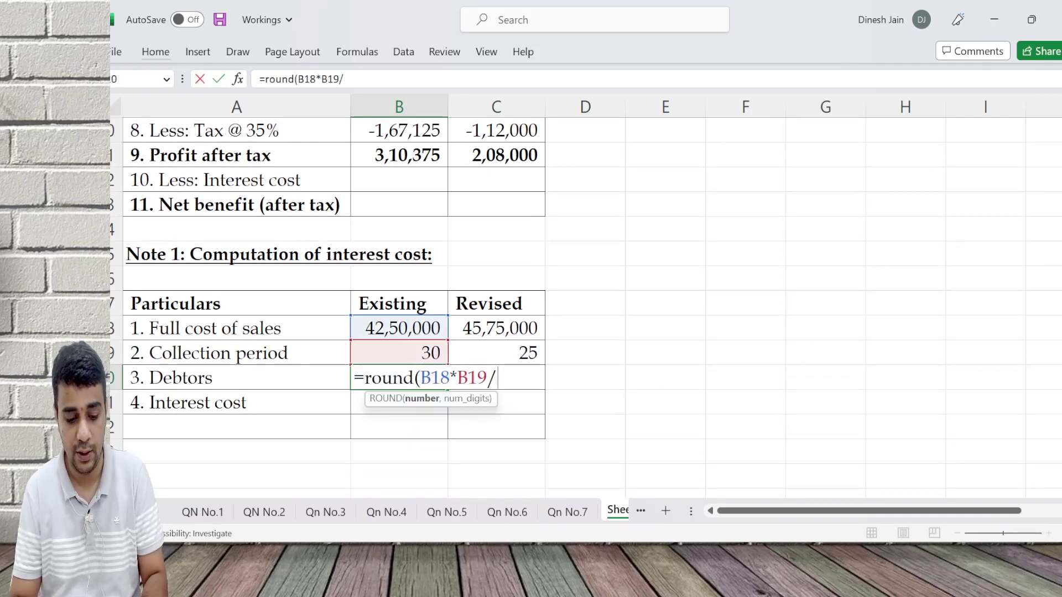
type("360,0)")
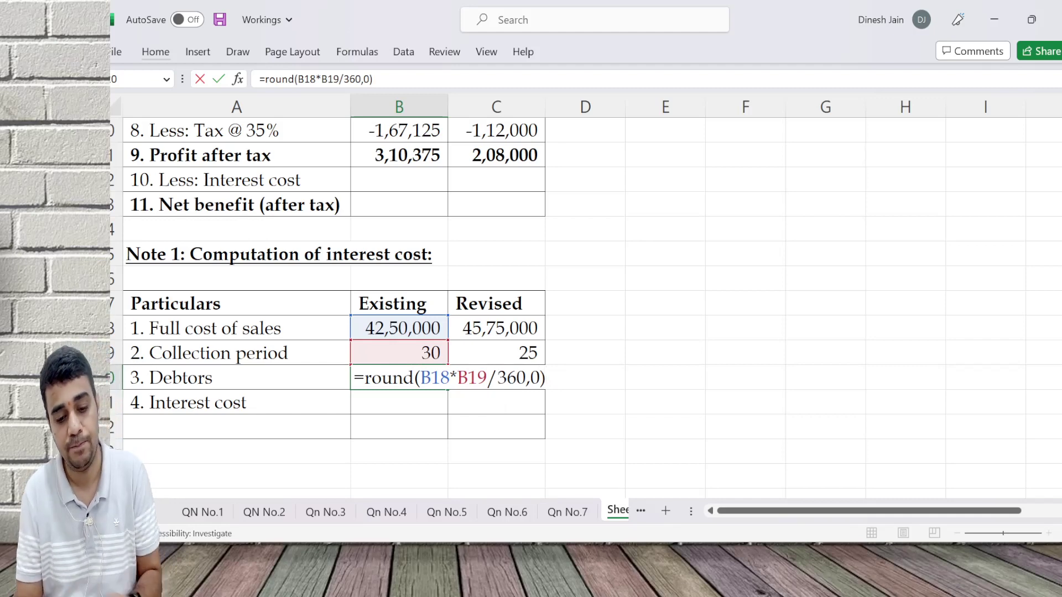
key("Return")
Step: Calculate the Revised Debtors in Note 1 with =round(C18*C19/360,0)
left_click(497, 377)
type("=round")
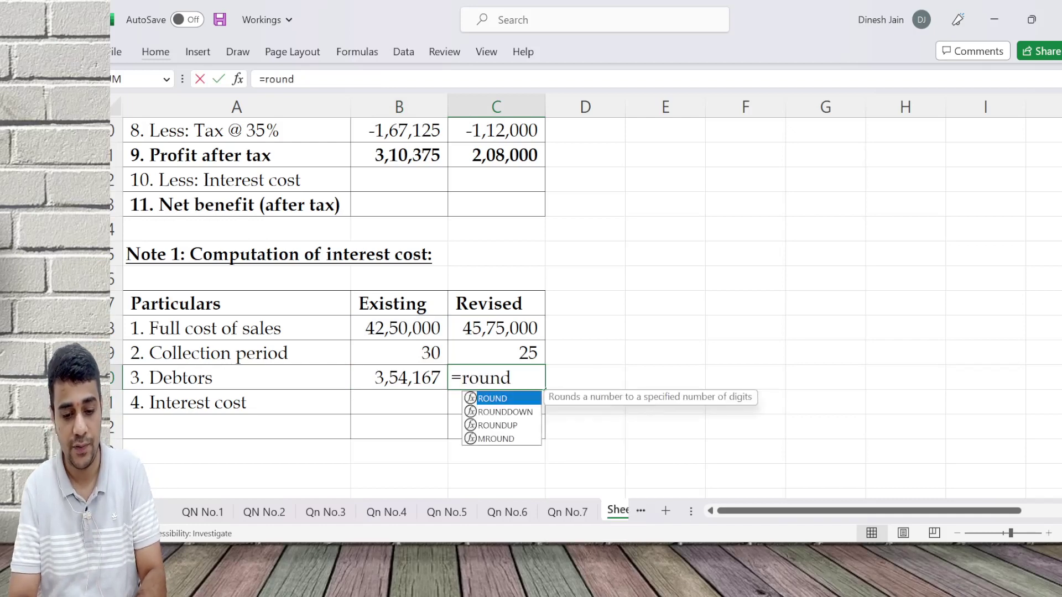
type("(C18*C19")
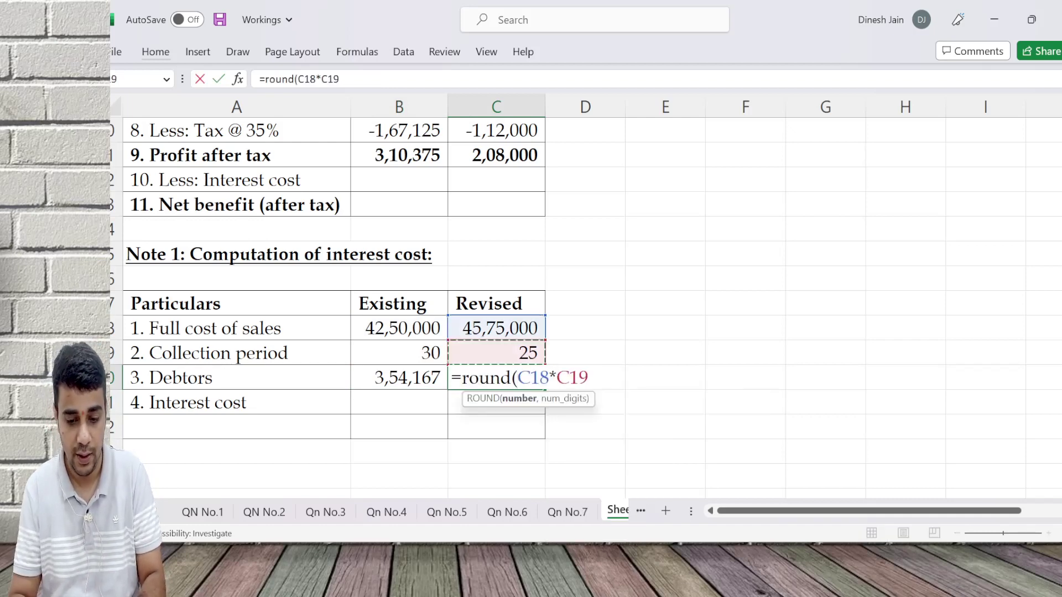
type("/360,0)")
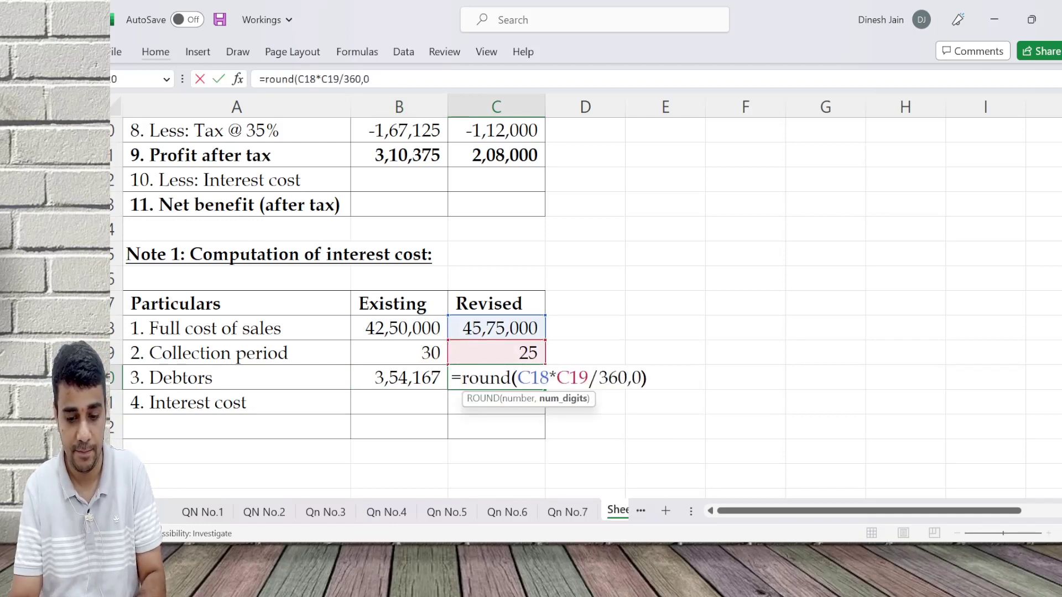
key("Return")
Step: Calculate the Existing Interest cost in Note 1 with =round(B20*10%,0) and copy the formula to the Revised column
left_click(399, 402)
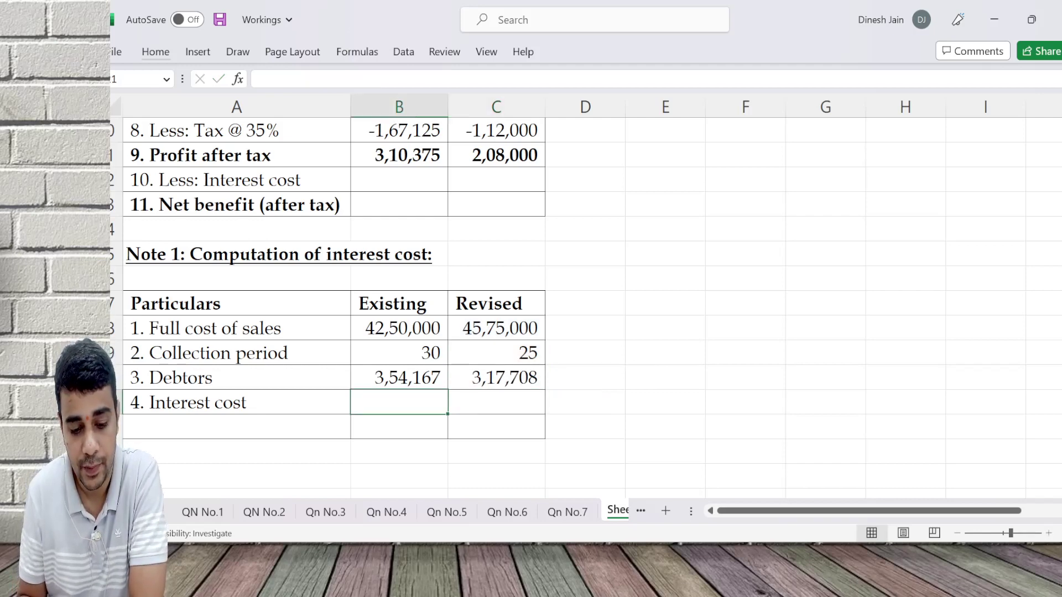
type("=round(")
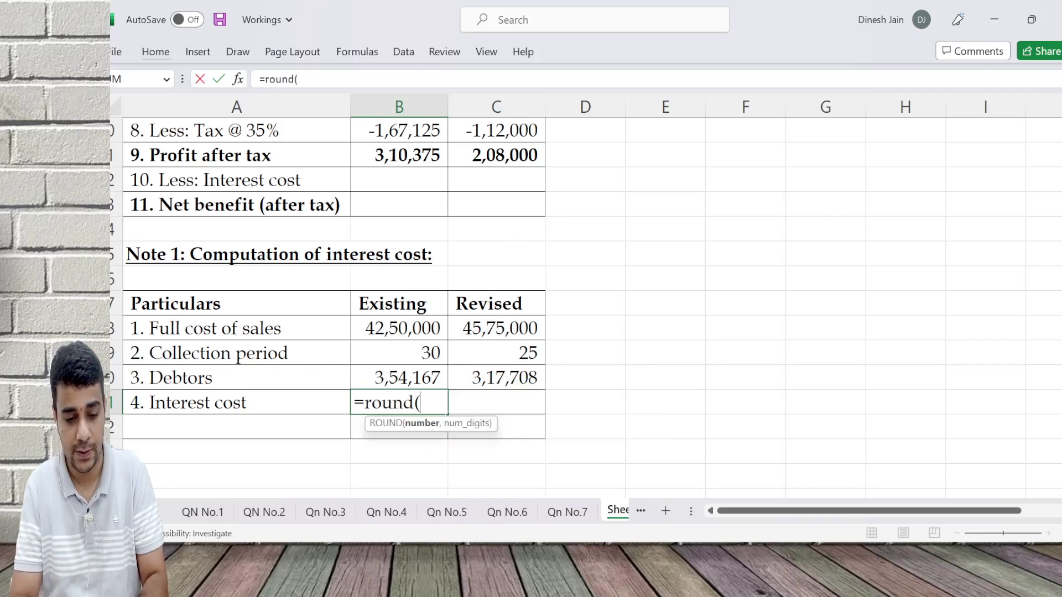
key("Up")
type("*10")
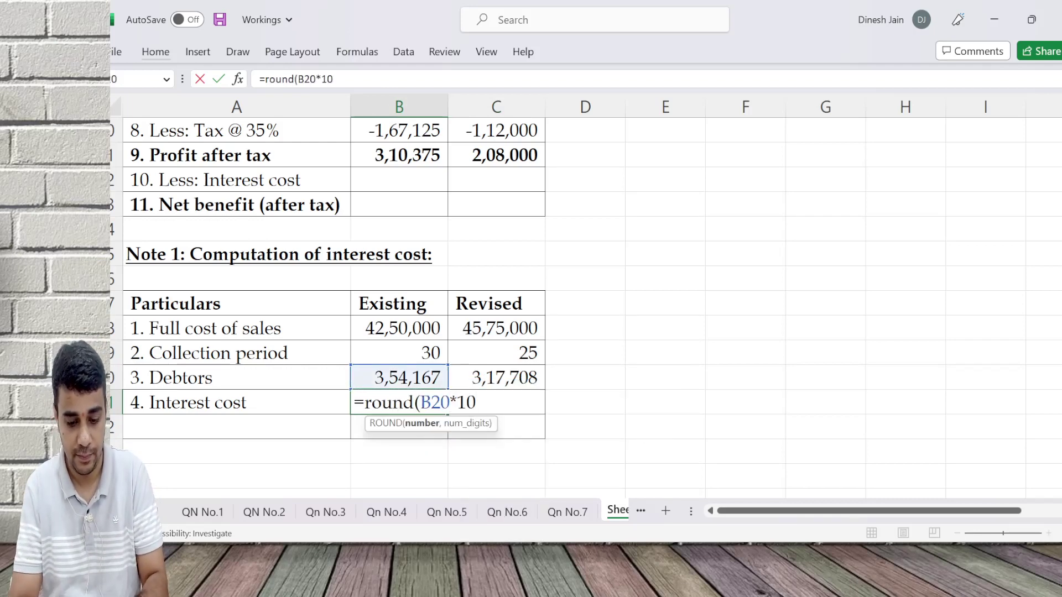
type("%,0)")
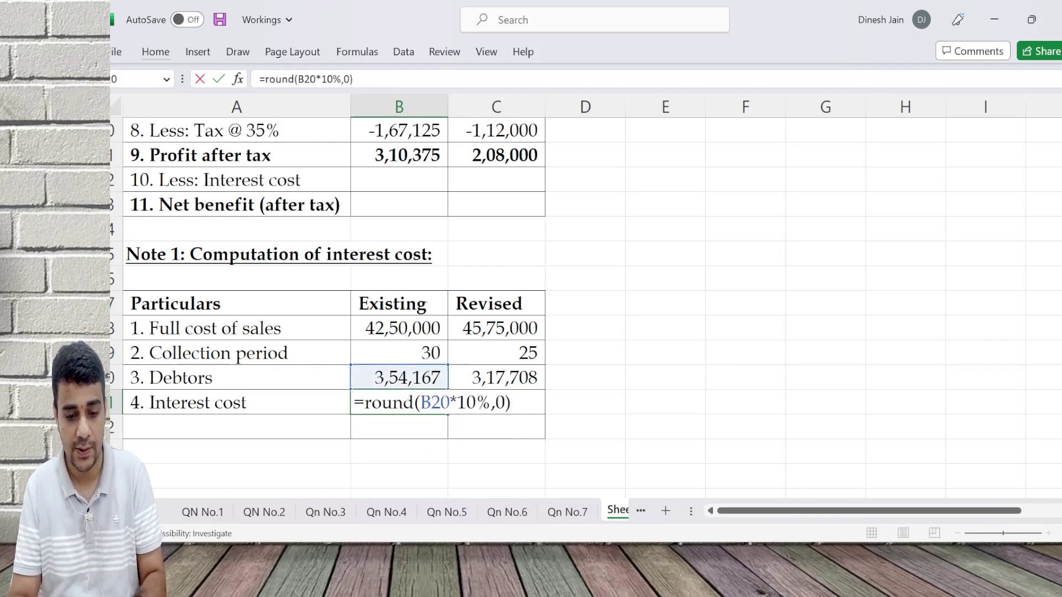
key("Return")
left_click(496, 402)
key("ctrl+r")
Step: Make the Note 1 Interest cost row bold and delete the entire empty row beneath it
key("shift+Left")
key("shift+Left")
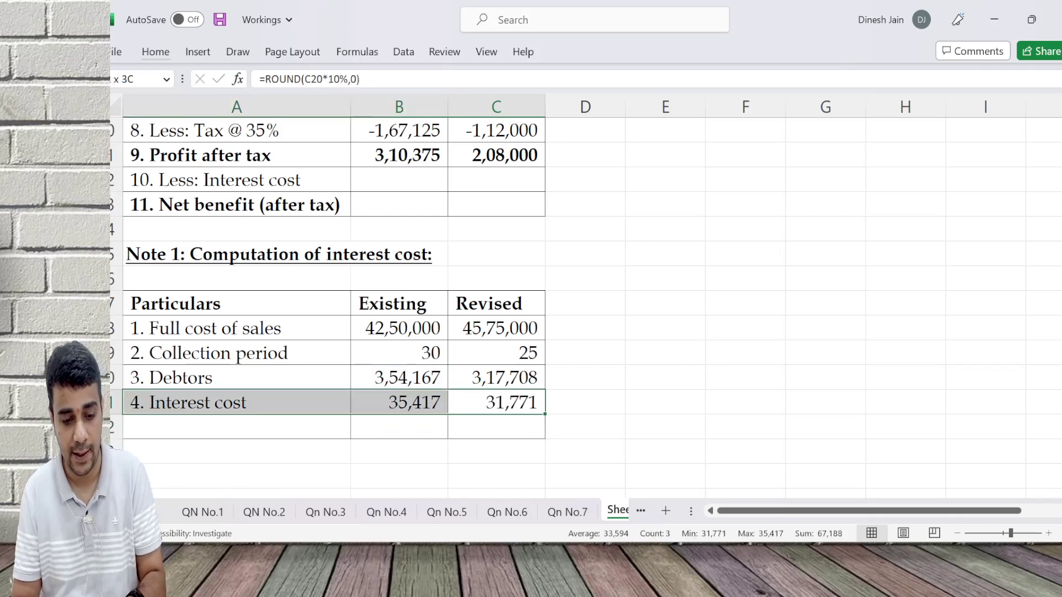
key("ctrl+b")
key("Down")
key("ctrl+minus")
key("r")
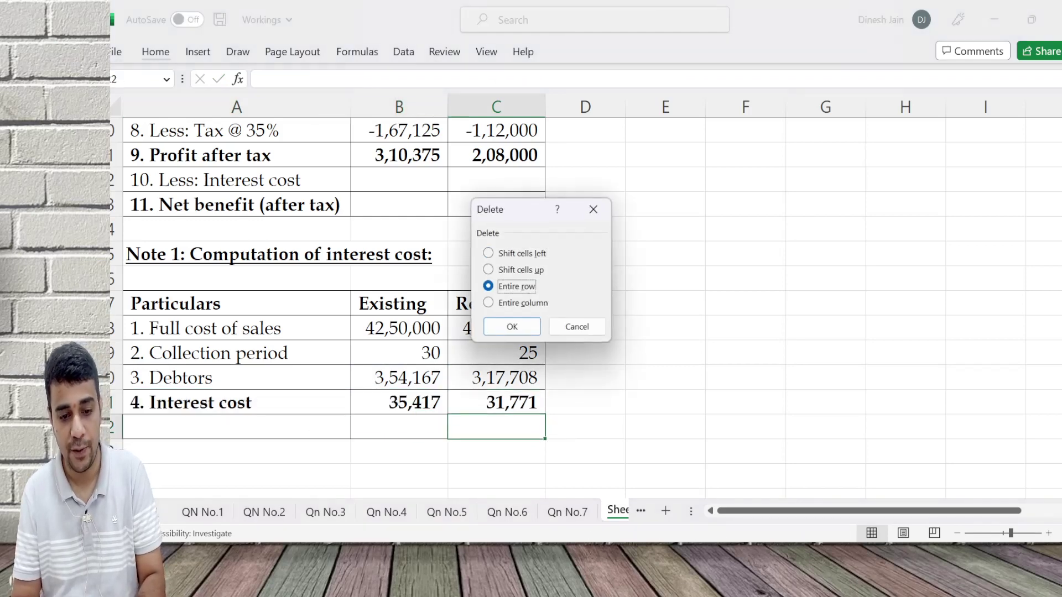
key("Return")
Step: Select the Existing Interest cost cell in the main table and check the cost of capital's tax basis in question 8 in Xodo
key("Up")
key("Up")
key("Up")
key("Up")
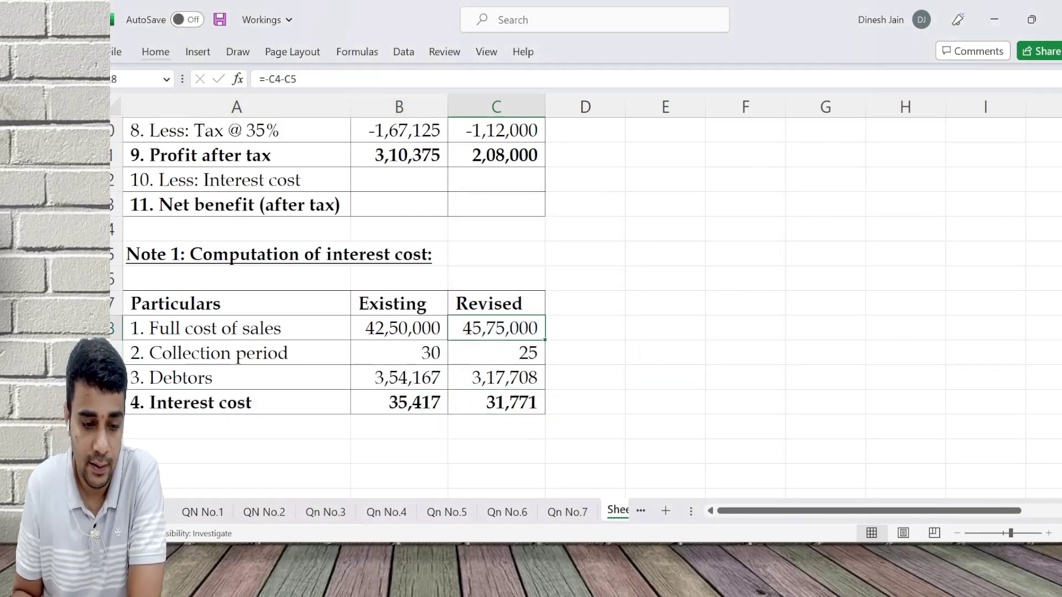
key("Up")
key("Up")
key("Up")
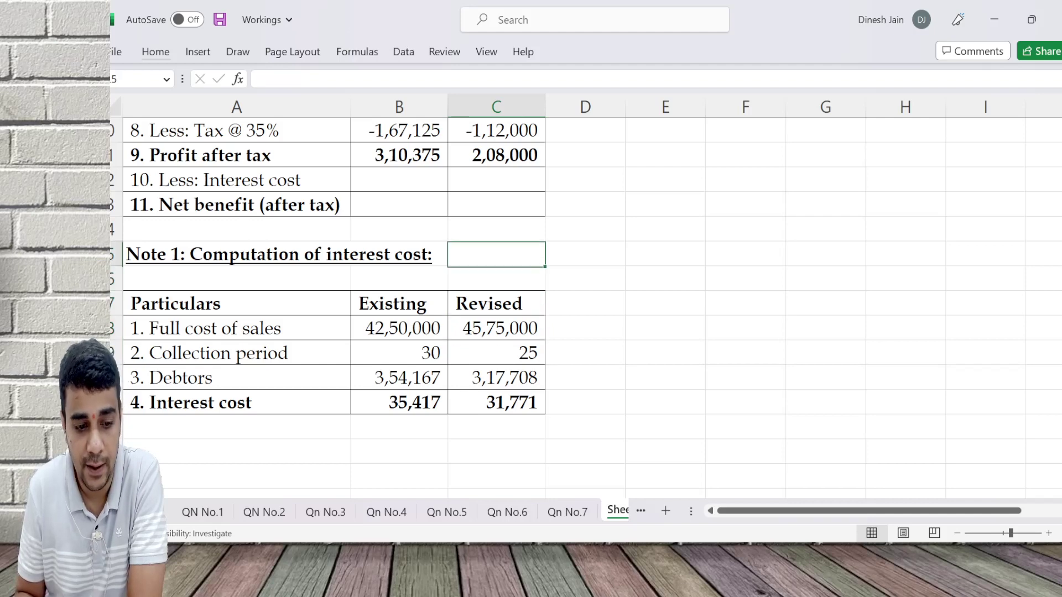
key("Up")
key("Up")
key("Up")
left_click(399, 180)
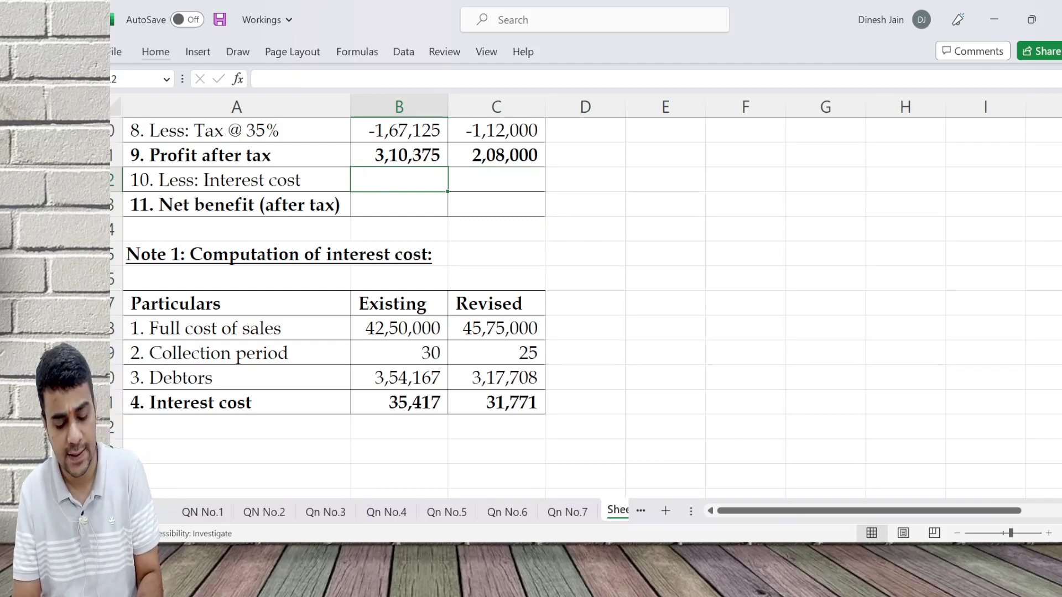
key("alt+Tab")
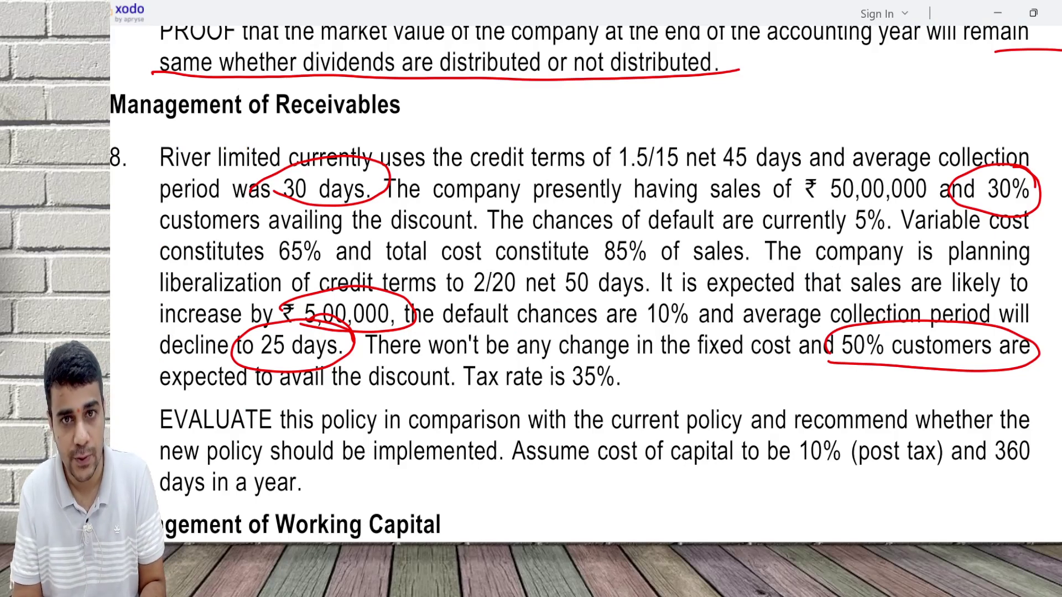
Step: Back in Excel, fill the Existing Interest cost in the main table with the negative of Note 1's Existing interest cost
key("alt+Tab")
type("-")
key("Down")
key("Down")
key("Down")
key("Down")
key("Down")
key("Down")
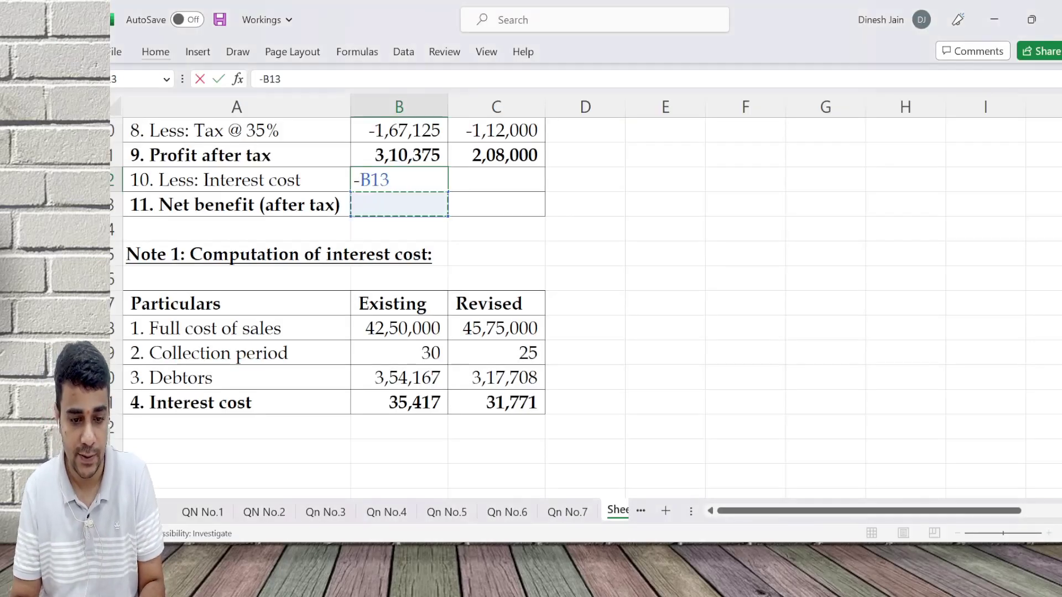
key("Down")
key("Down")
key("Down")
key("Return")
key("Right")
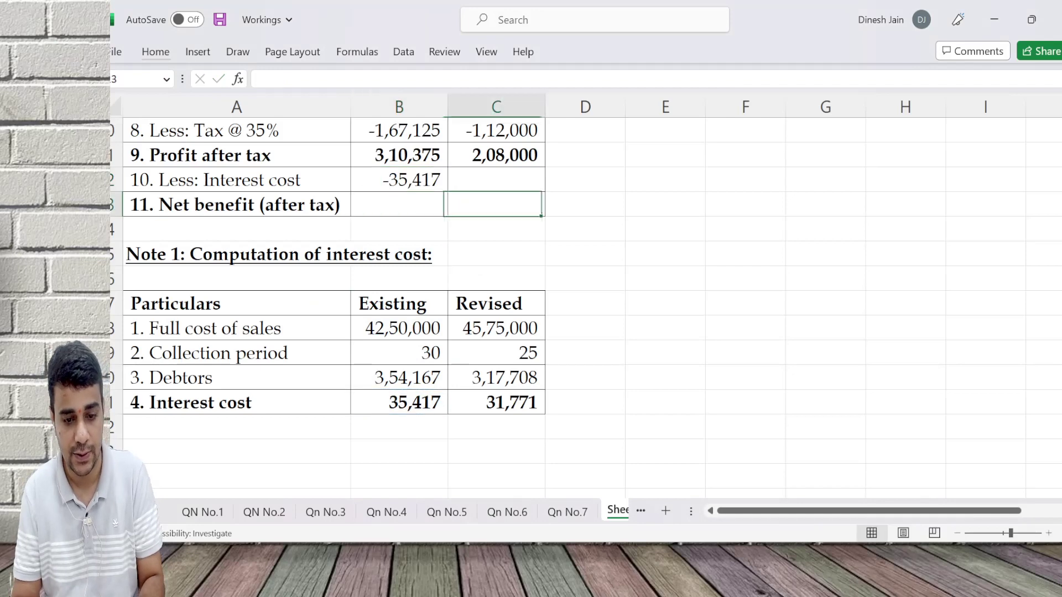
Step: Copy the Existing Interest cost formula in the main table across to the Revised column
key("Up")
key("ctrl+r")
key("Down")
key("Left")
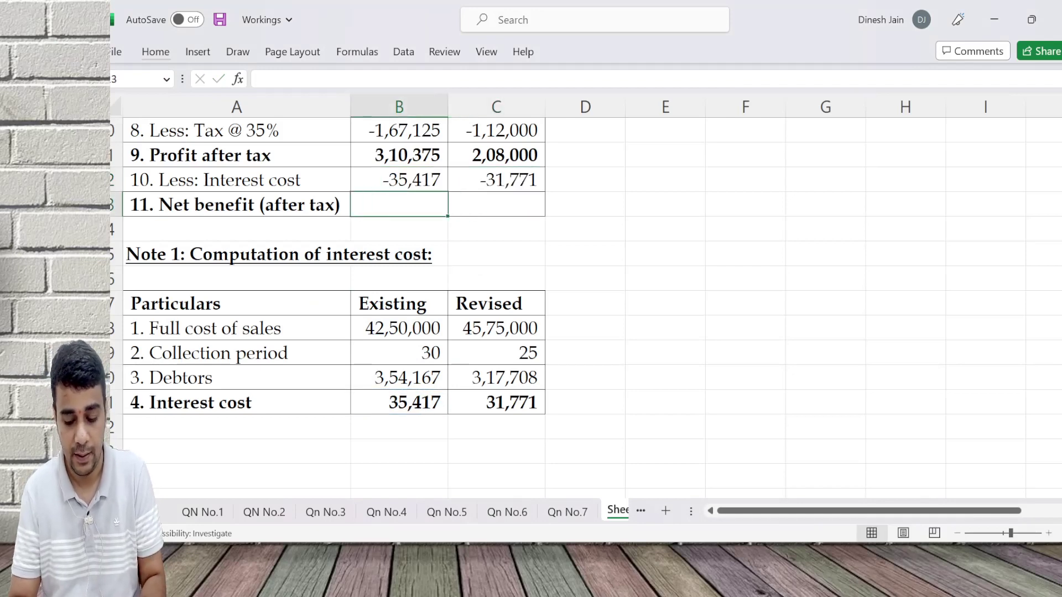
Step: Calculate the Existing Net benefit (after tax) with =B11+B12 and copy the formula to the Revised column
type("=")
key("Up")
key("Up")
type("+")
key("Up")
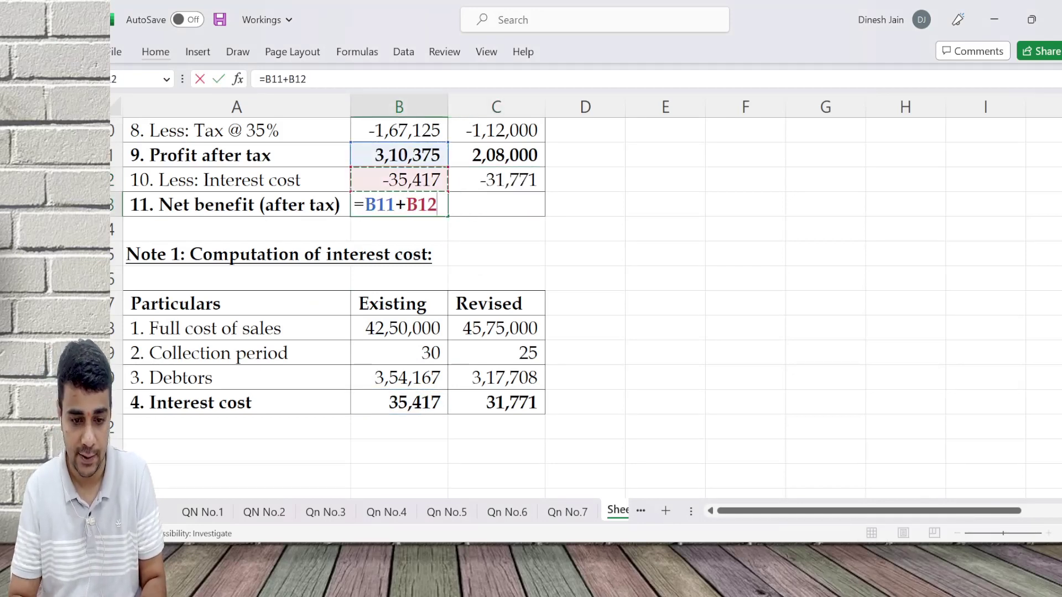
key("Return")
key("Right")
key("Up")
key("ctrl+r")
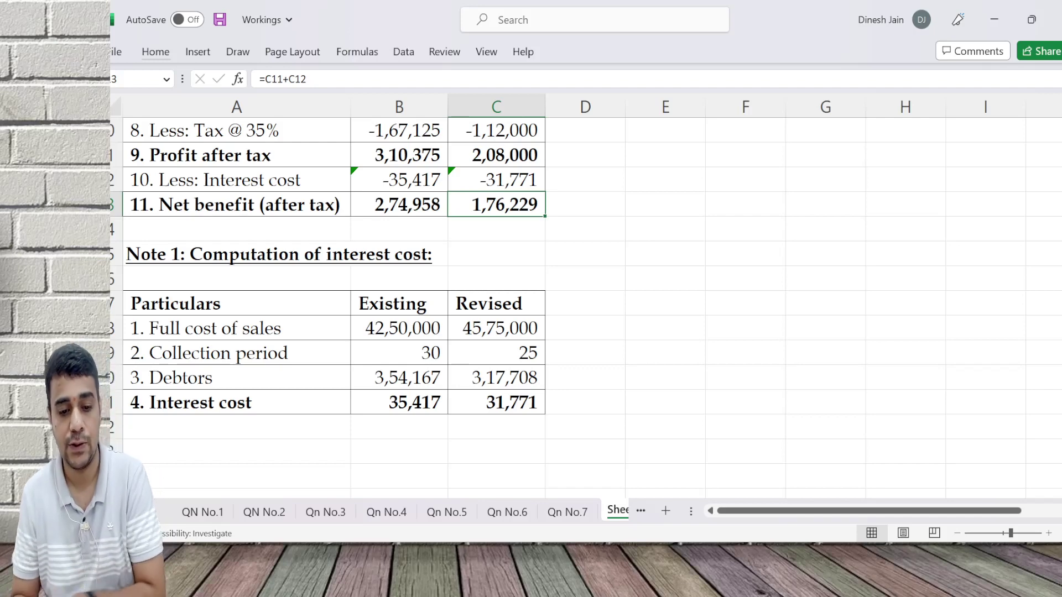
key("alt+Tab")
key("alt+Tab")
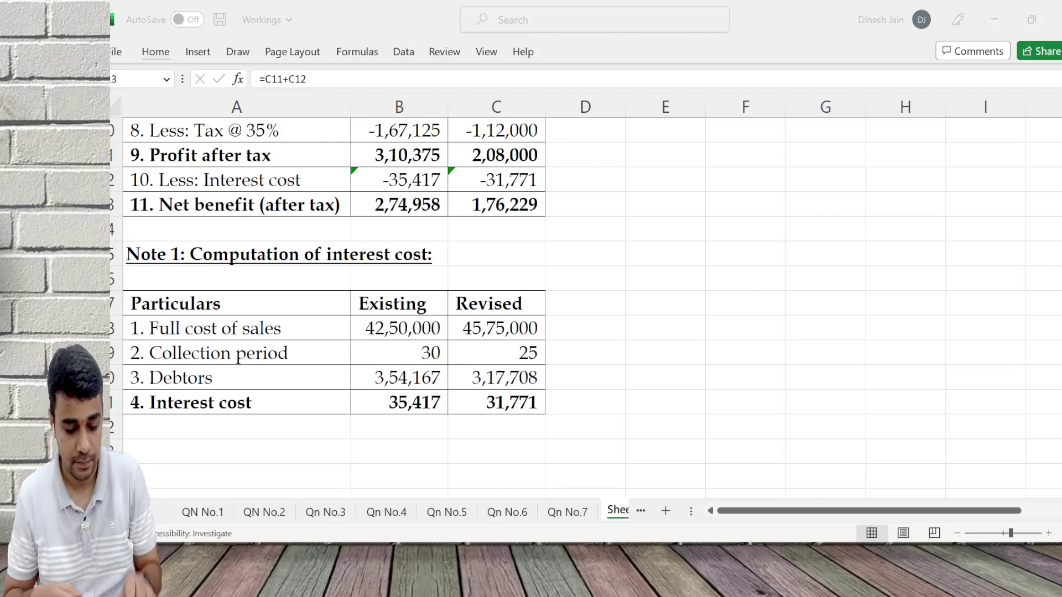
key("alt+Tab")
Step: Duplicate the main table together with Note 1, placing the copy below the originals from cell A24
key("Up")
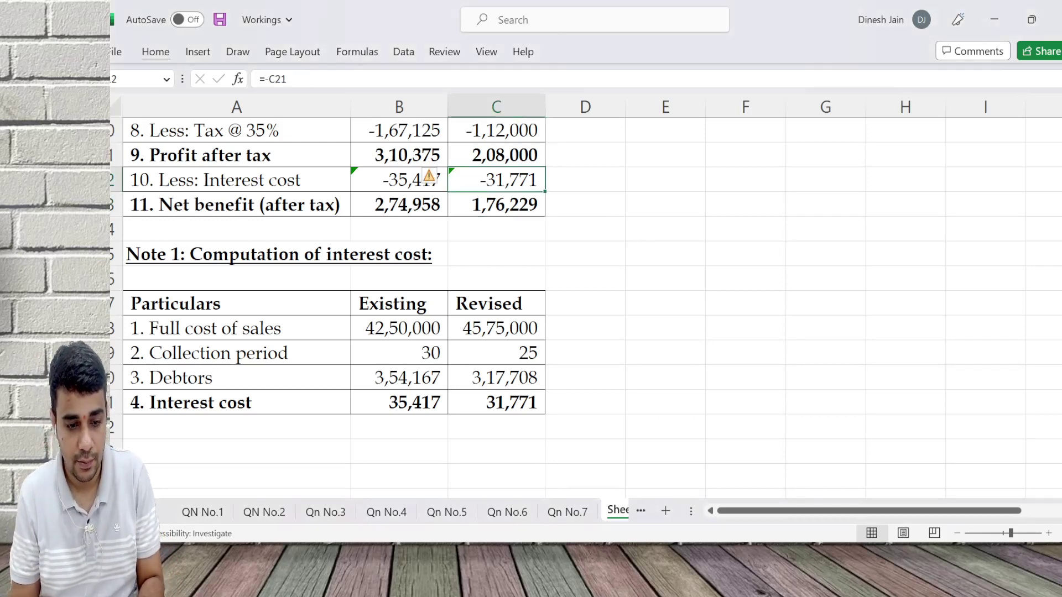
key("Left")
key("ctrl+Up")
key("Left")
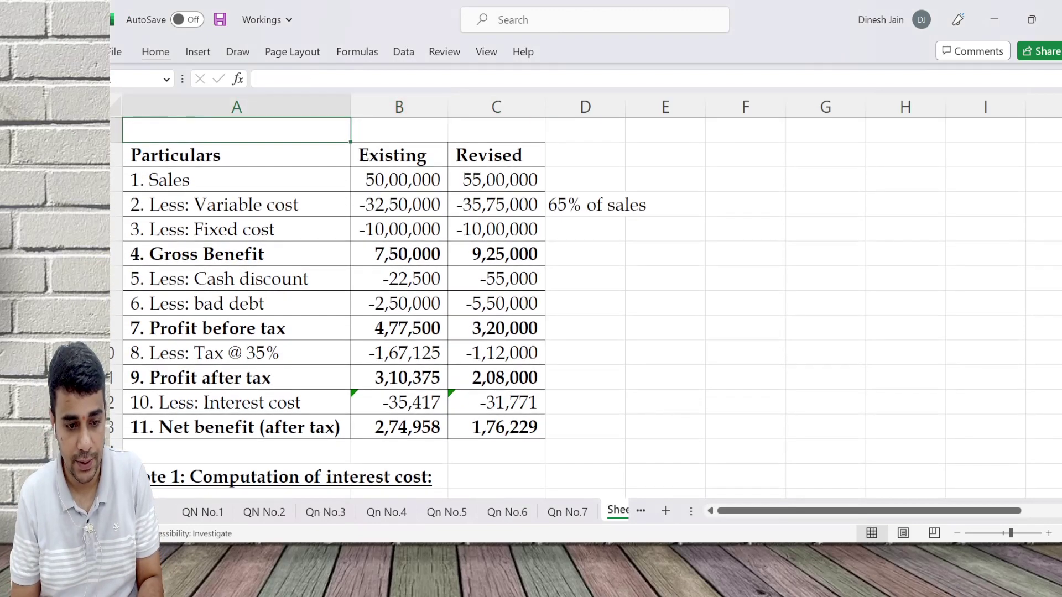
key("ctrl+a")
key("ctrl+c")
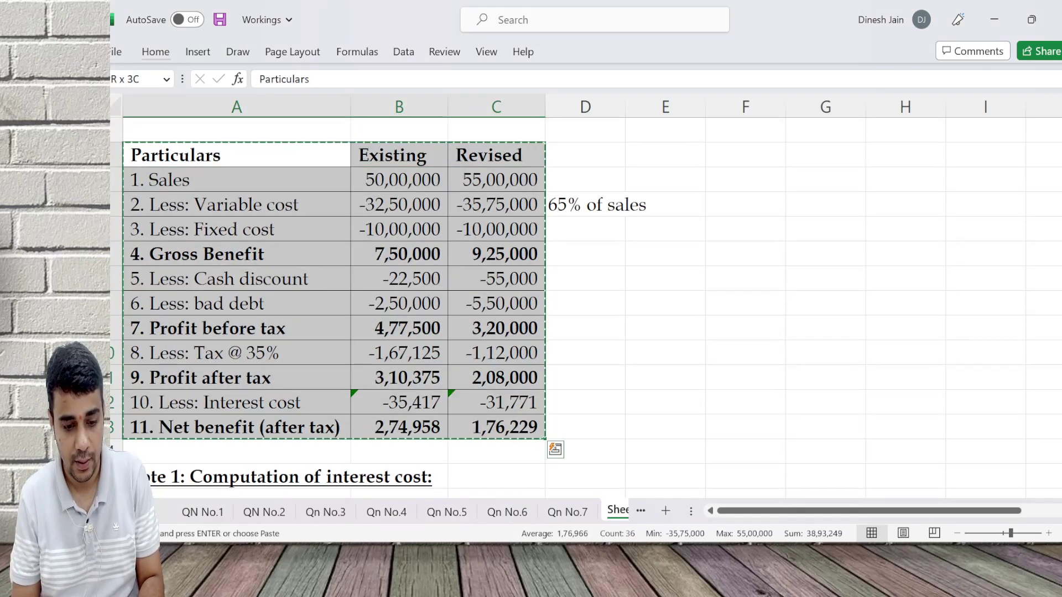
scroll(332, 293, "down", 2)
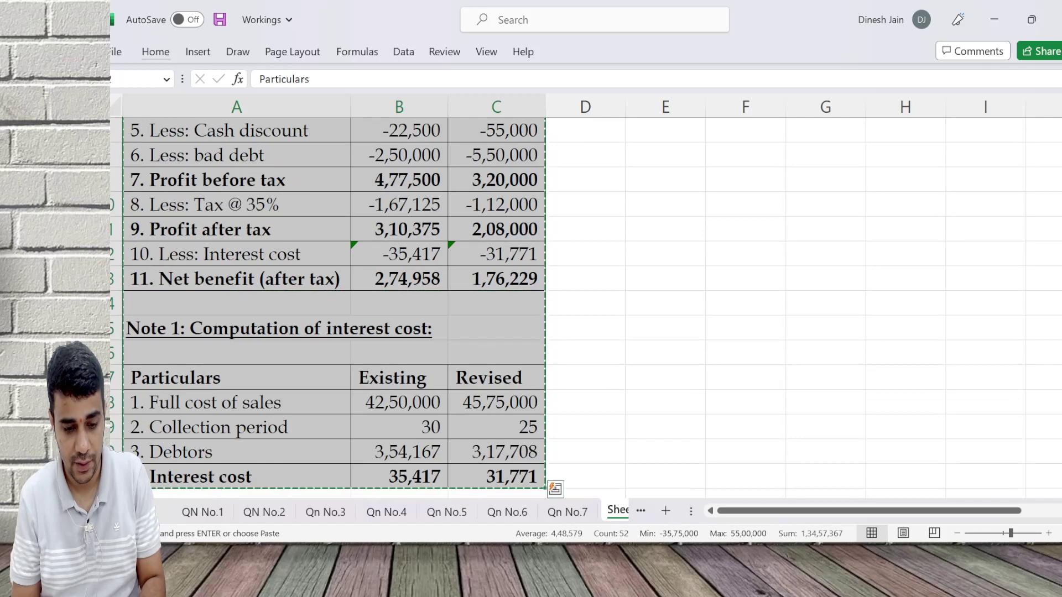
scroll(332, 293, "down", 10)
left_click(237, 130)
key("Down")
key("Down")
key("Return")
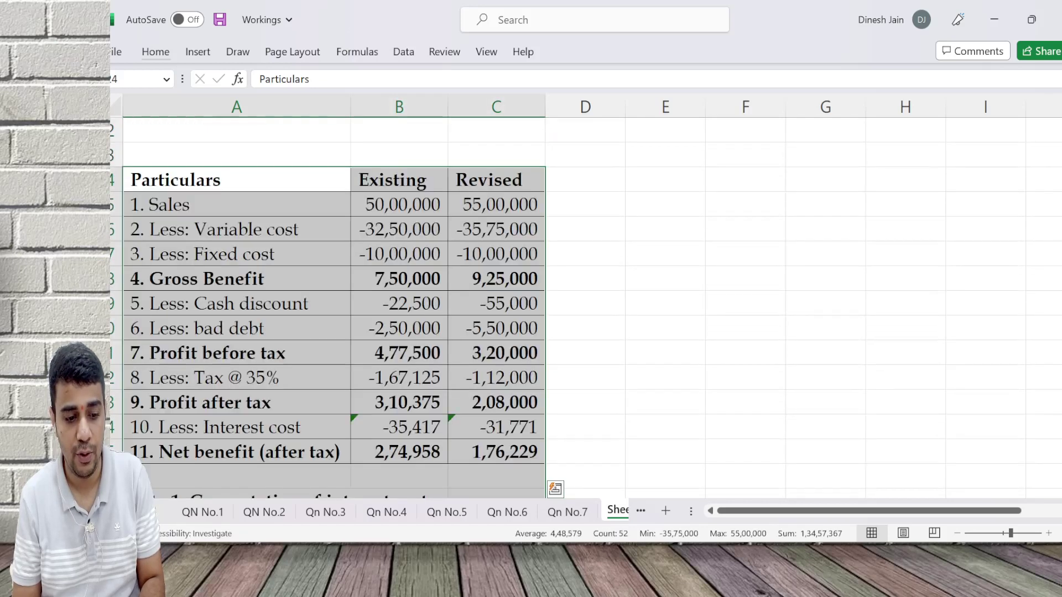
Step: Insert a row above Profit before tax in the copied table and label it "7. Less: Interst cost"
key("Down")
key("Down")
key("Down")
key("Down")
key("Down")
key("Down")
key("Down")
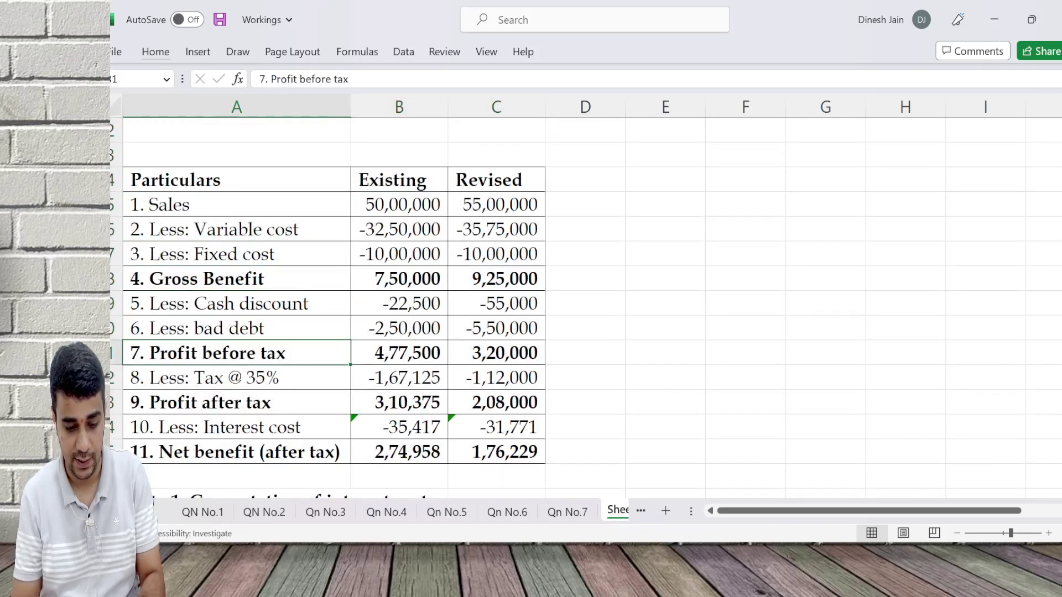
key("alt+i")
key("r")
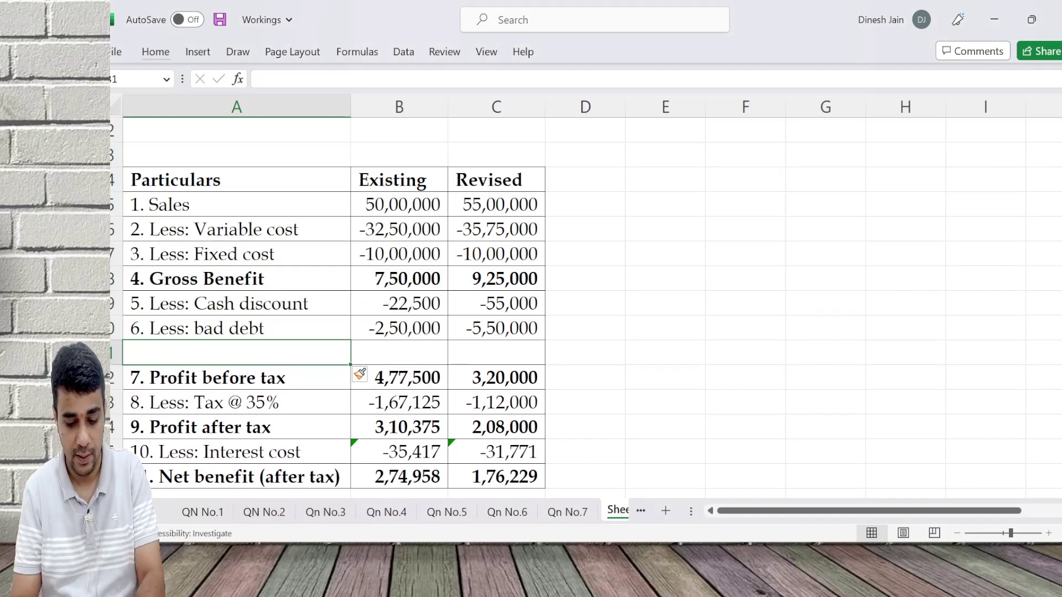
type("7. Less")
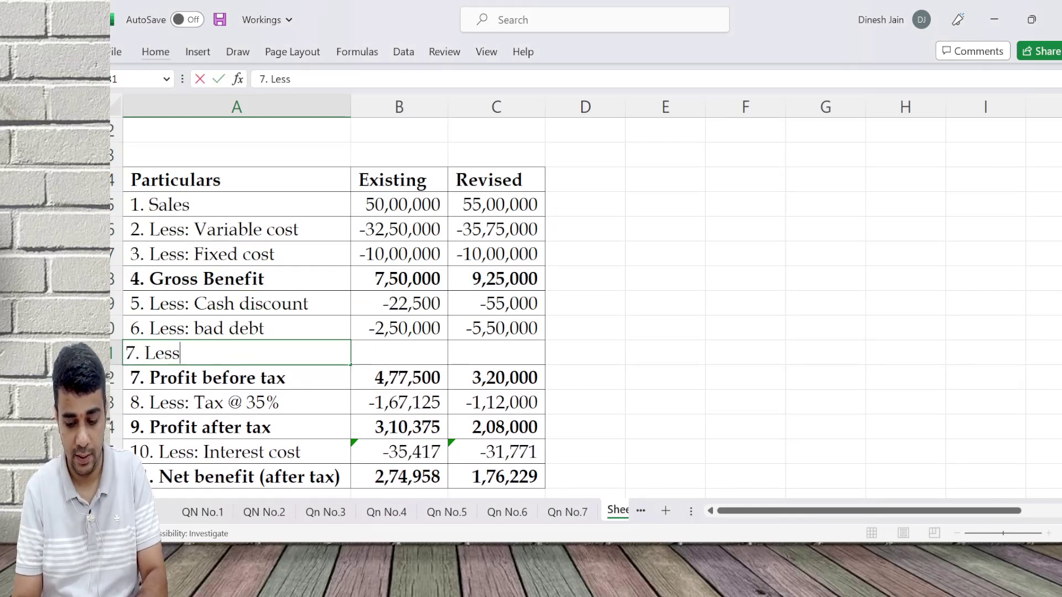
type(": Interst cost")
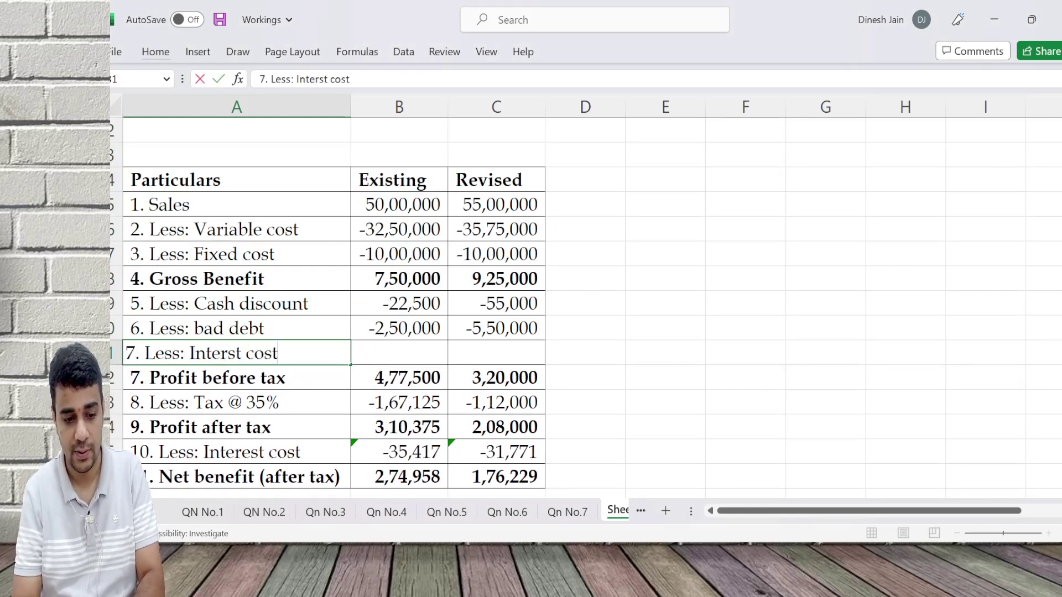
key("Return")
Step: Renumber the copied table's Profit before tax, Less: Tax @ 35% and Profit after tax labels as 8, 9 and 10
key("F2")
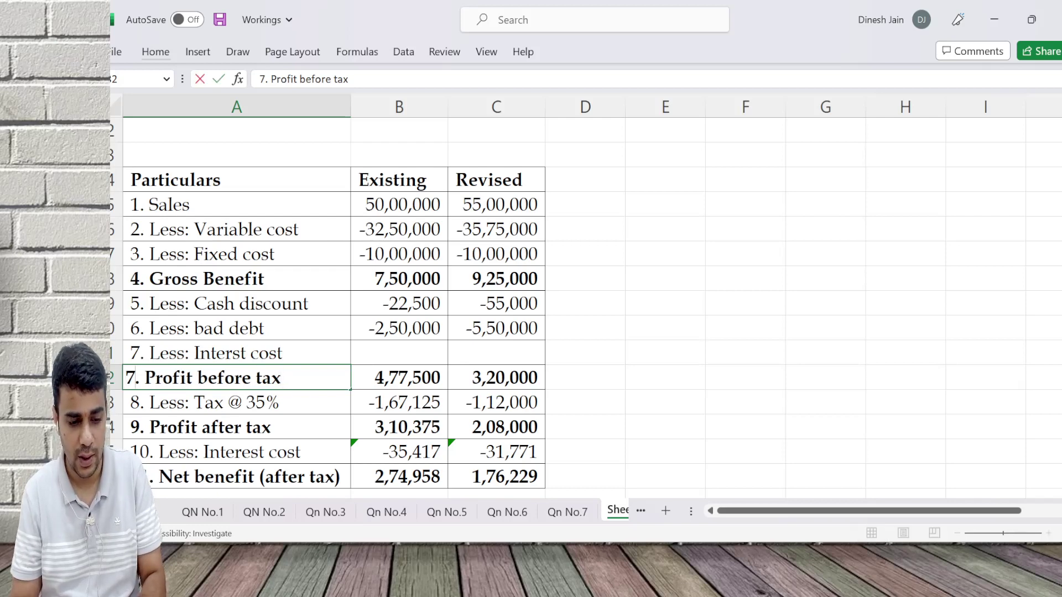
key("Home")
key("Delete")
type("8")
key("Return")
key("F2")
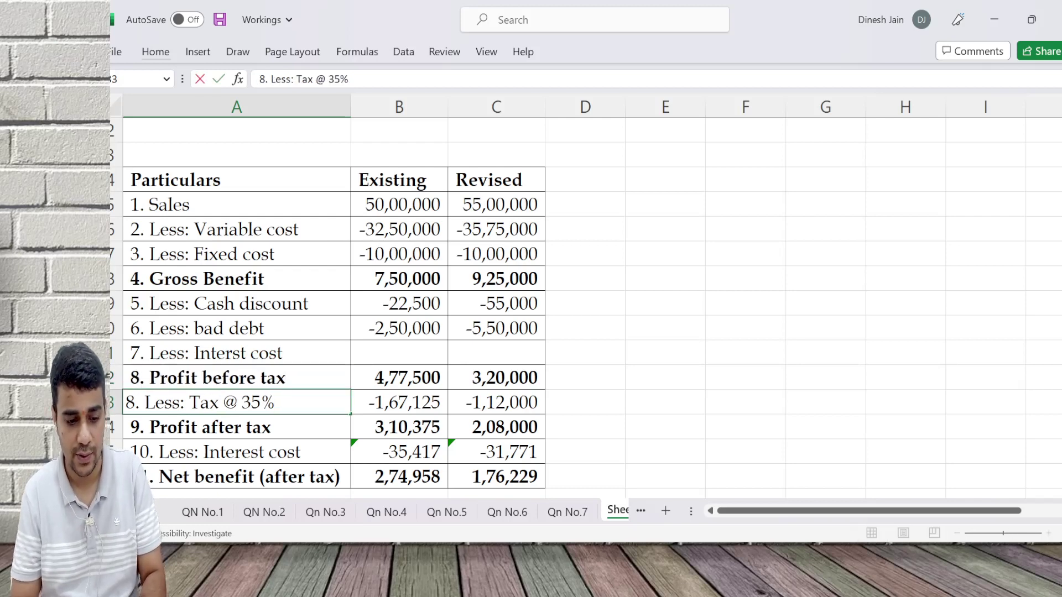
key("Home")
key("Right")
key("BackSpace")
type("9")
key("Return")
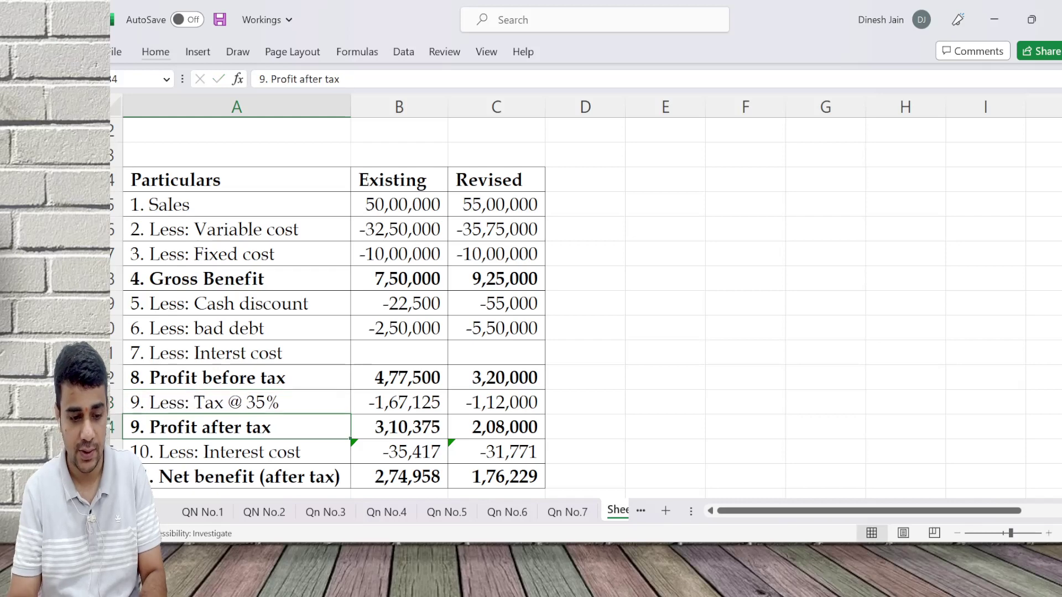
key("F2")
key("BackSpace")
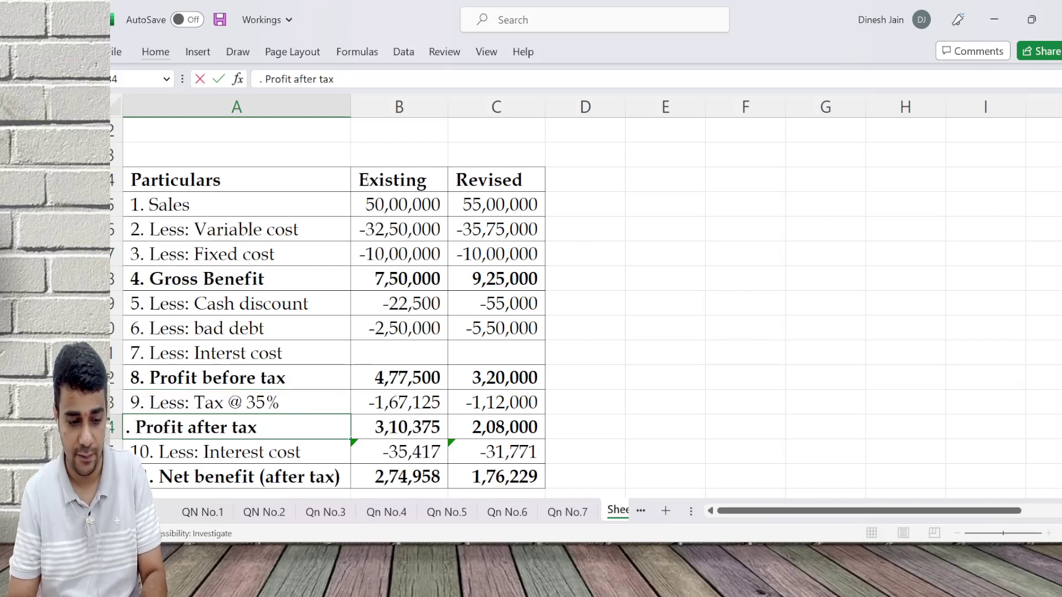
type("10")
key("Return")
Step: Delete the entire rows for Less: Interest cost and Net benefit (after tax) beneath Profit after tax in the copied table
key("shift+Down")
key("alt+e")
key("d")
key("r")
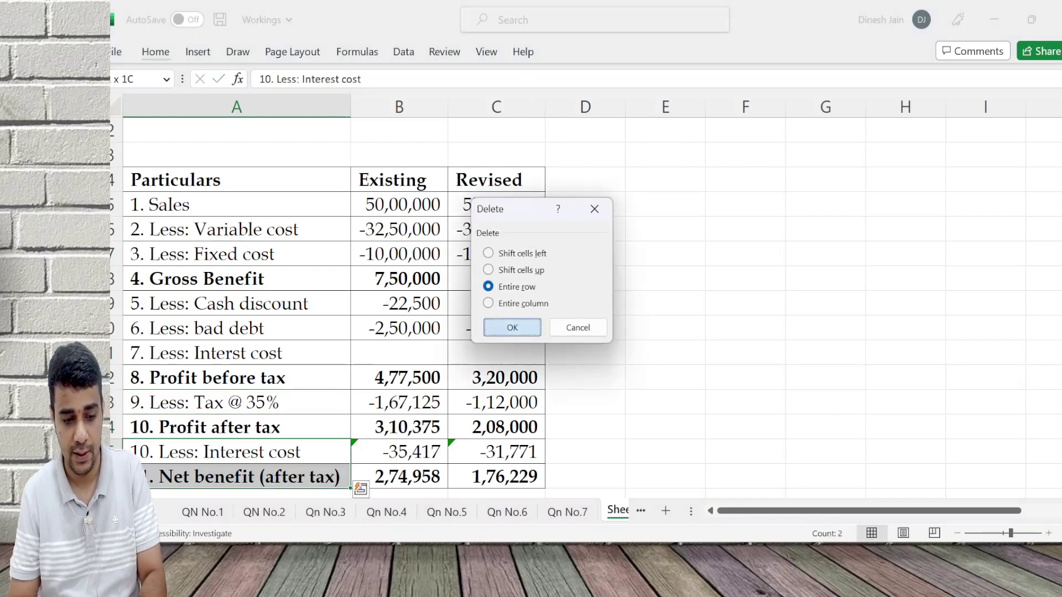
key("Return")
Step: Calculate the Existing Interest cost in the copied Note 1 with =round(B41*(10/0.65)%,0)
key("Down")
key("Down")
key("Down")
key("Down")
key("Down")
key("Down")
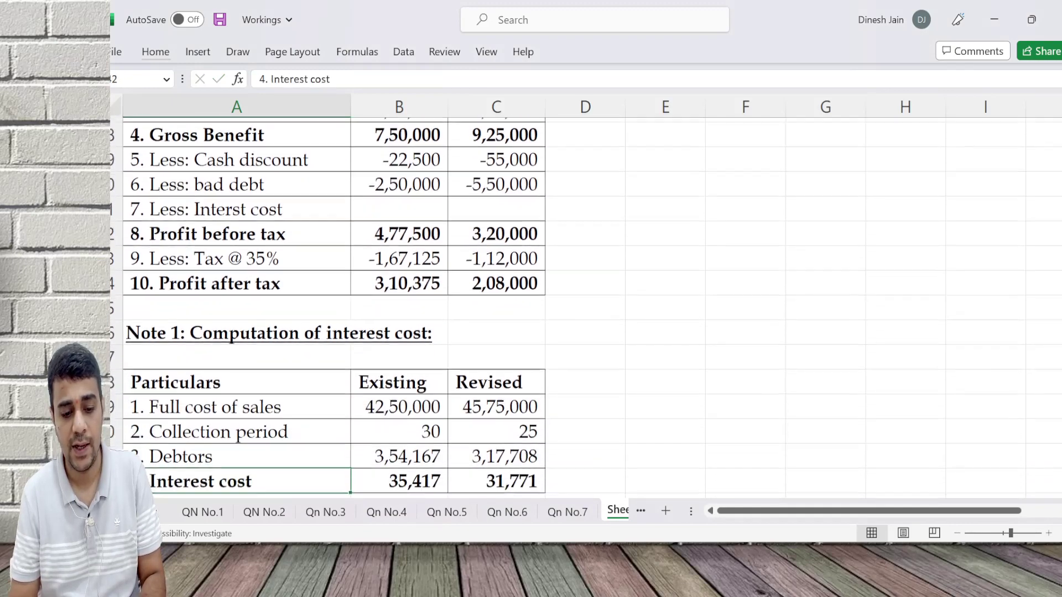
key("Right")
type("=round(")
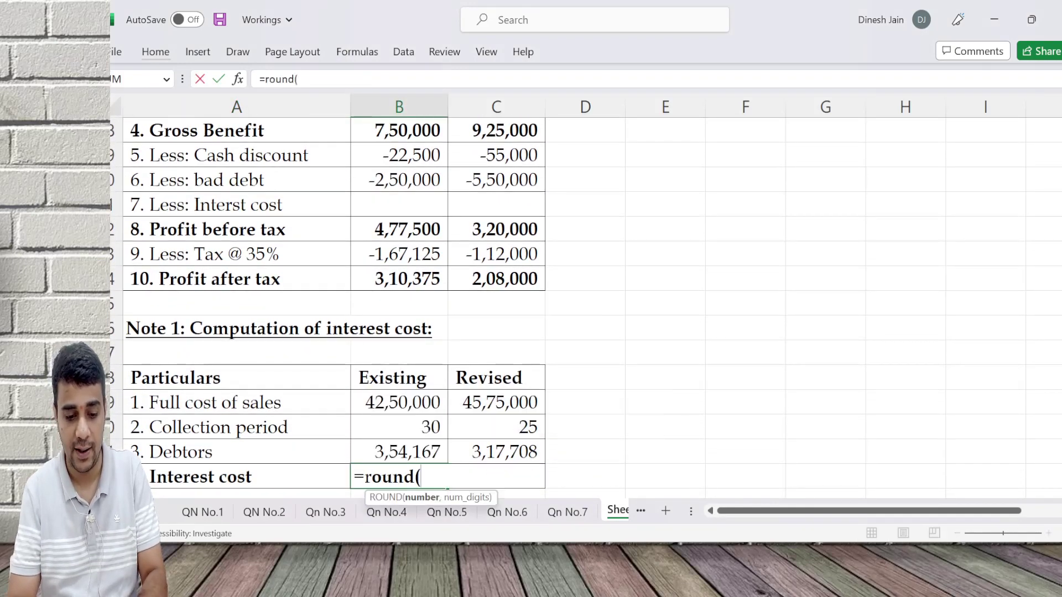
key("Up")
type("*")
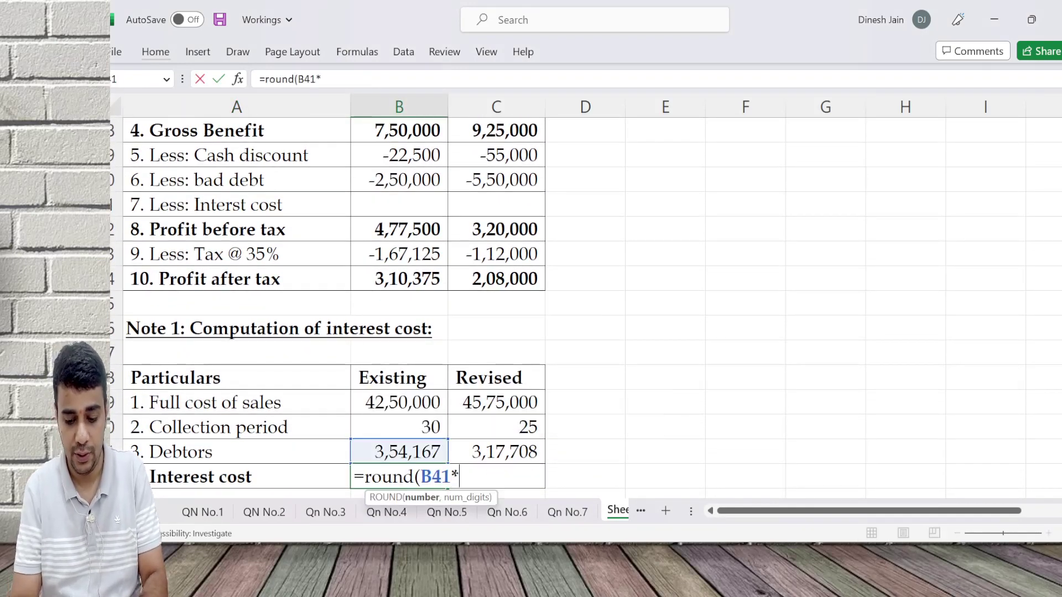
type("(10/")
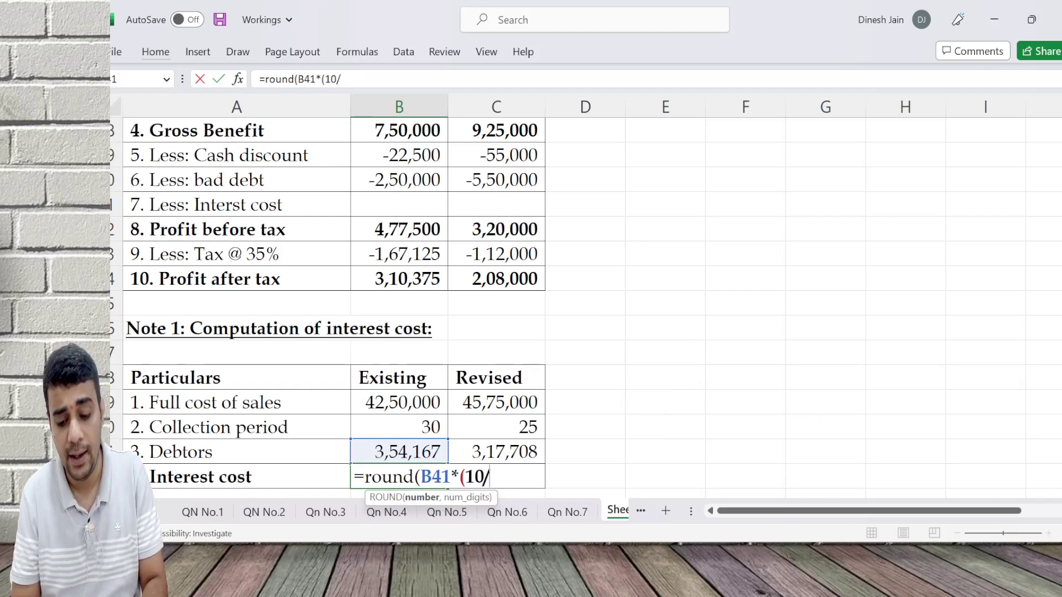
type("0.65)%")
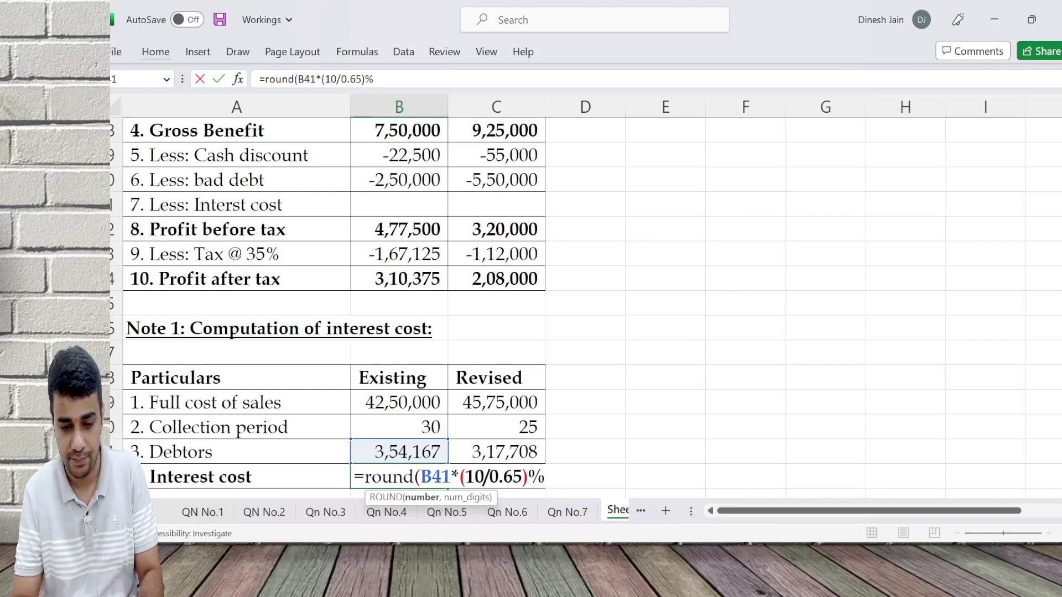
type(",0)")
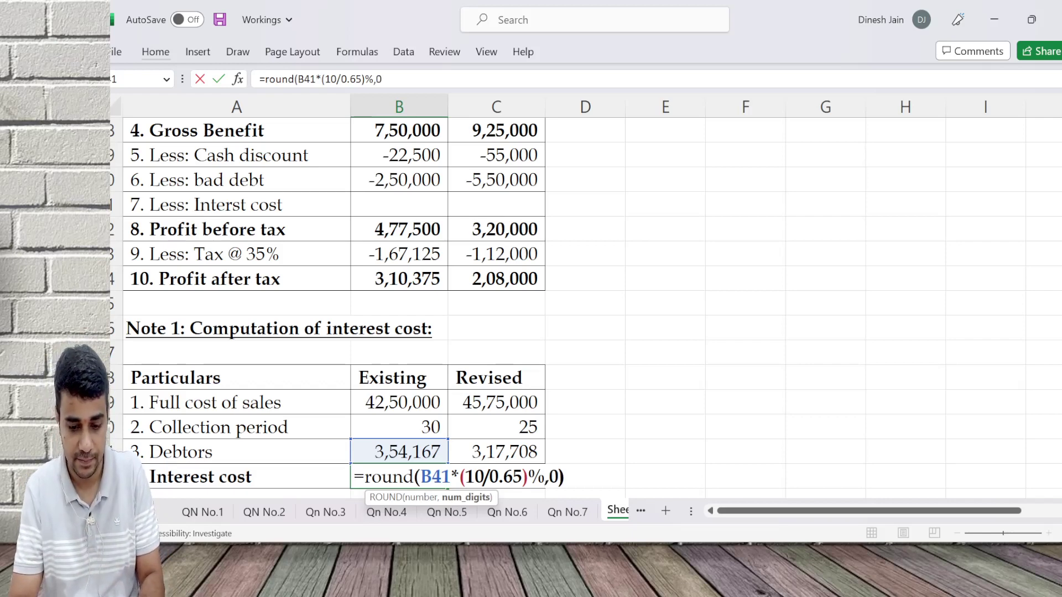
key("Return")
Step: Work out the pre-tax cost of capital with =10/0.65 in cell E39, beside the copied Note 1
key("Right")
key("Right")
key("Up")
key("Up")
key("Up")
key("Up")
key("Right")
type("=")
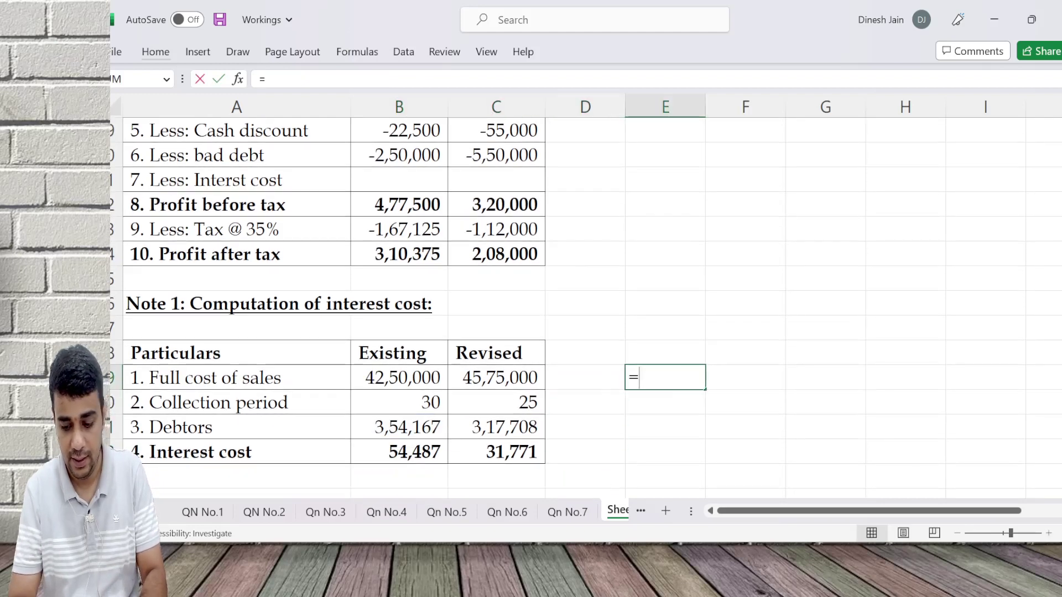
type("10/0.65")
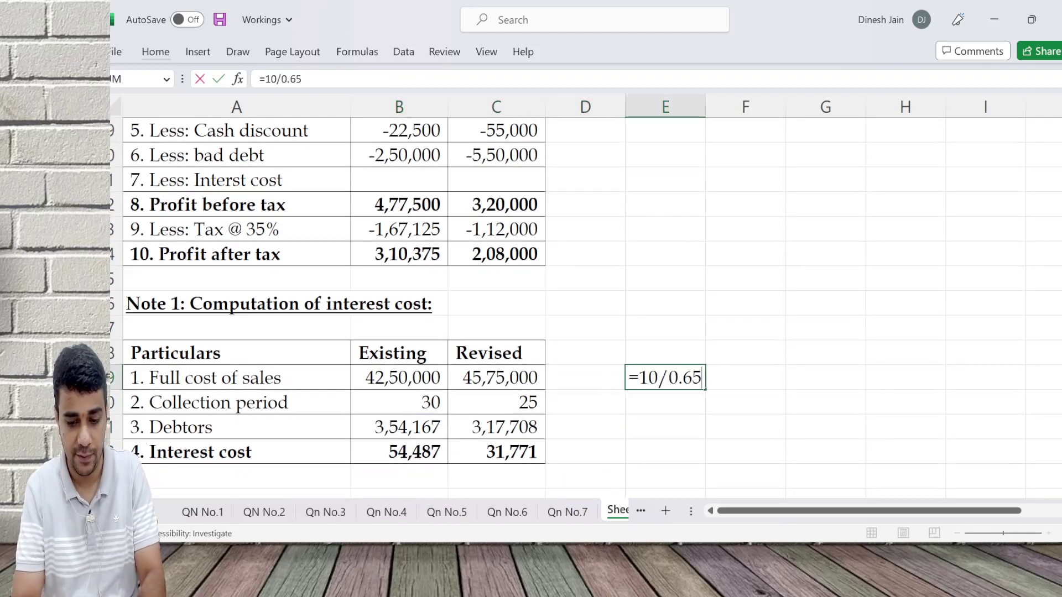
key("Return")
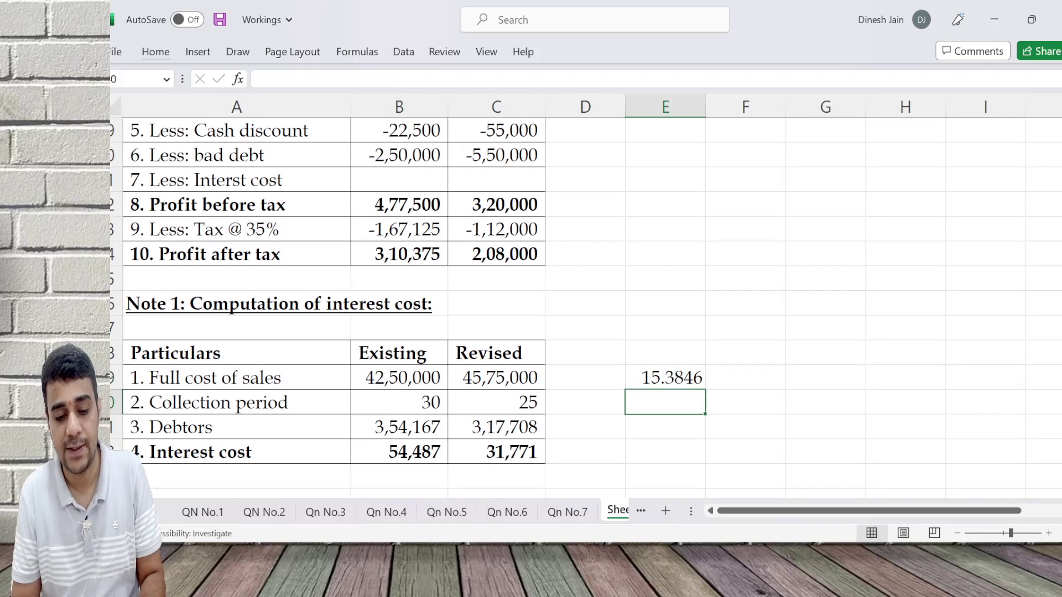
Step: Review the Existing Interest cost formula in the copied Note 1 and copy it to the Revised column
key("Left")
key("Left")
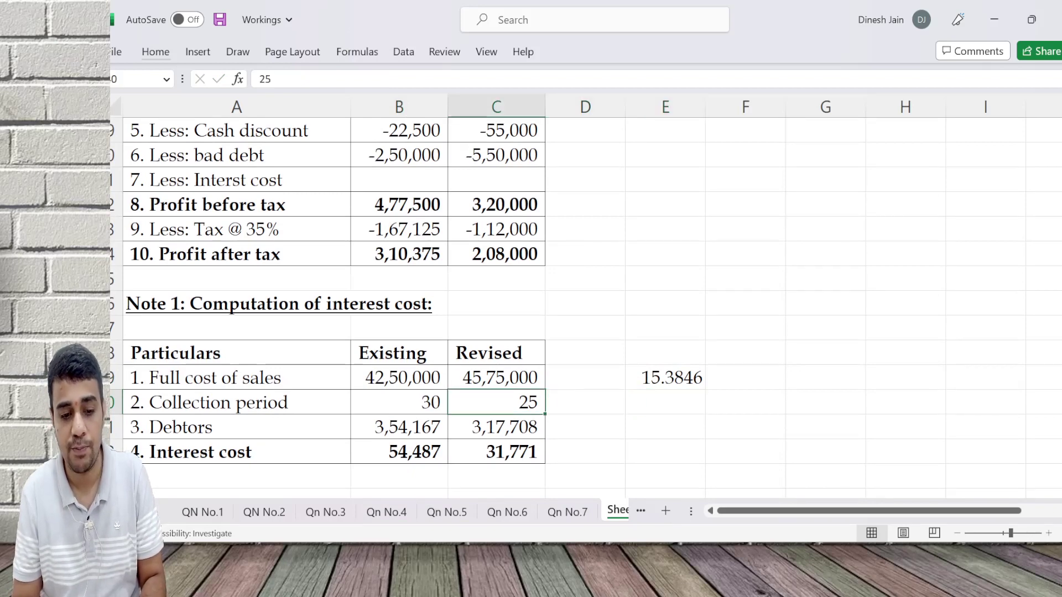
key("Down")
key("Down")
key("Left")
key("F2")
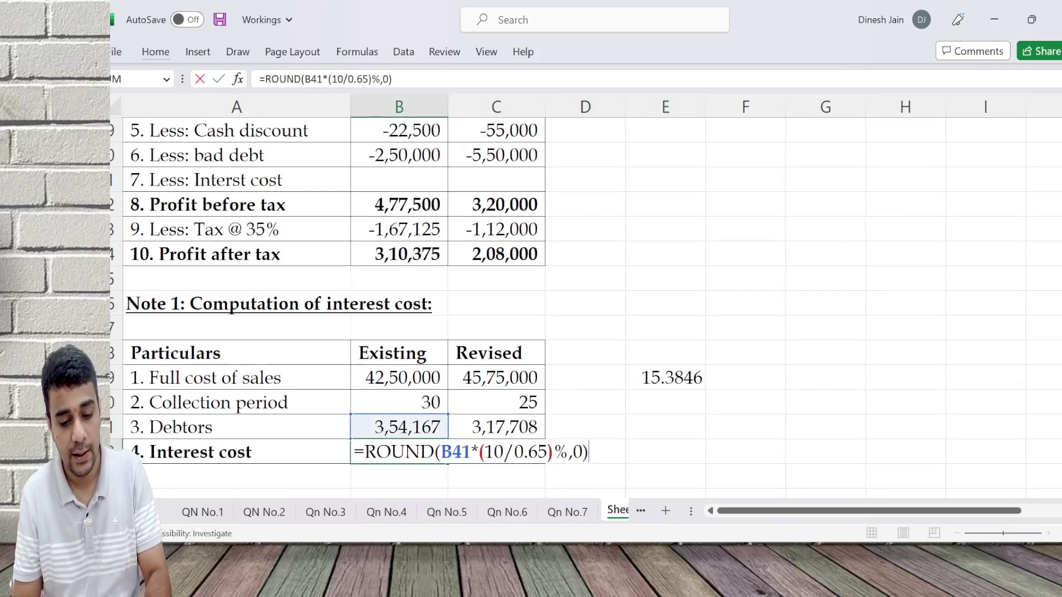
key("Escape")
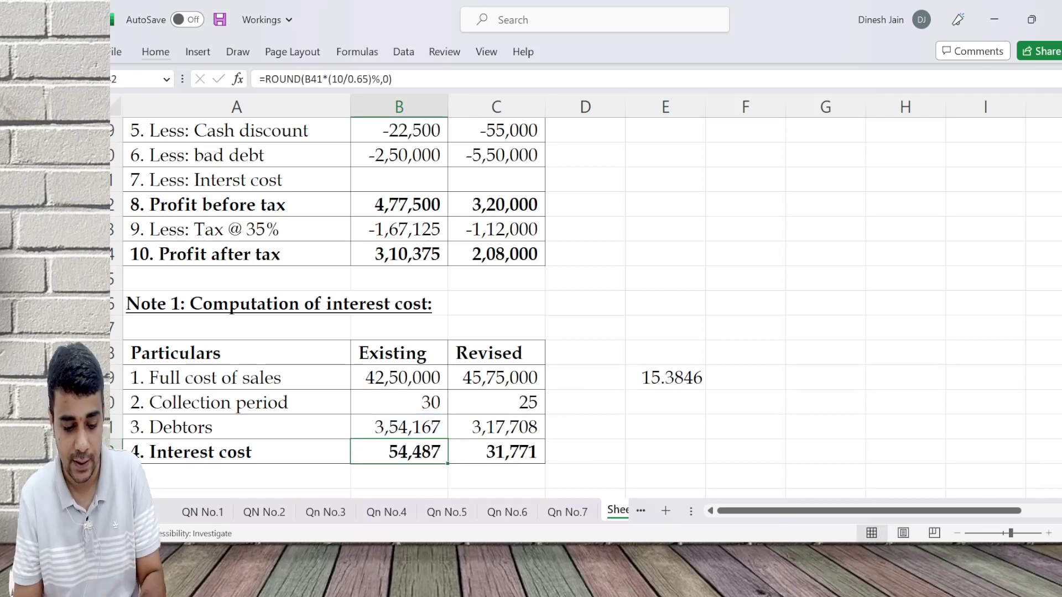
key("F2")
key("Escape")
key("Right")
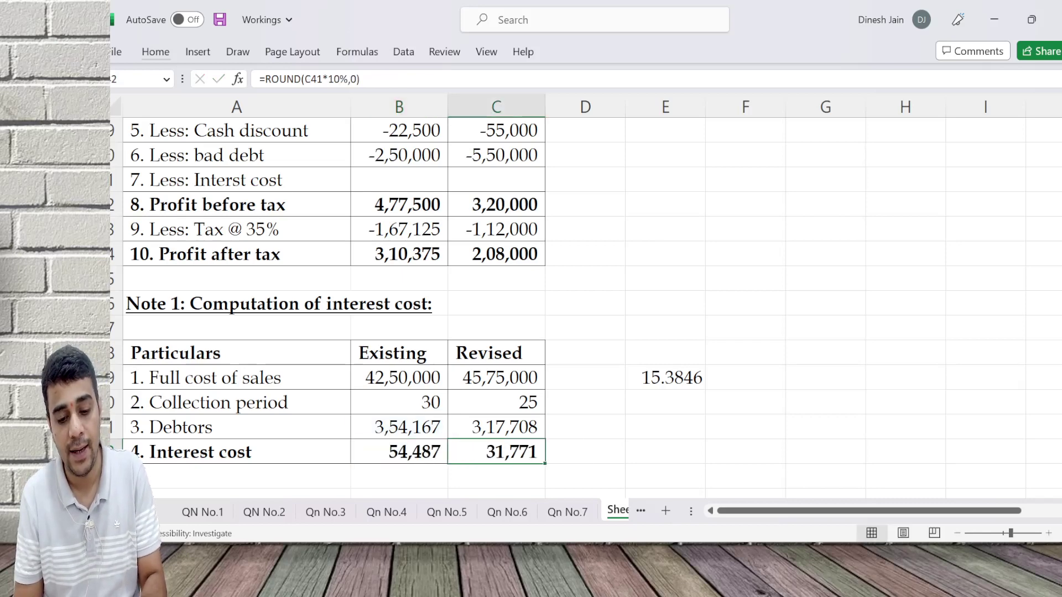
key("ctrl+r")
Step: Fill row 7 of the copied table with the negative of its Note 1 interest cost for both Existing and Revised
left_click(496, 427)
left_click(497, 254)
left_click(398, 204)
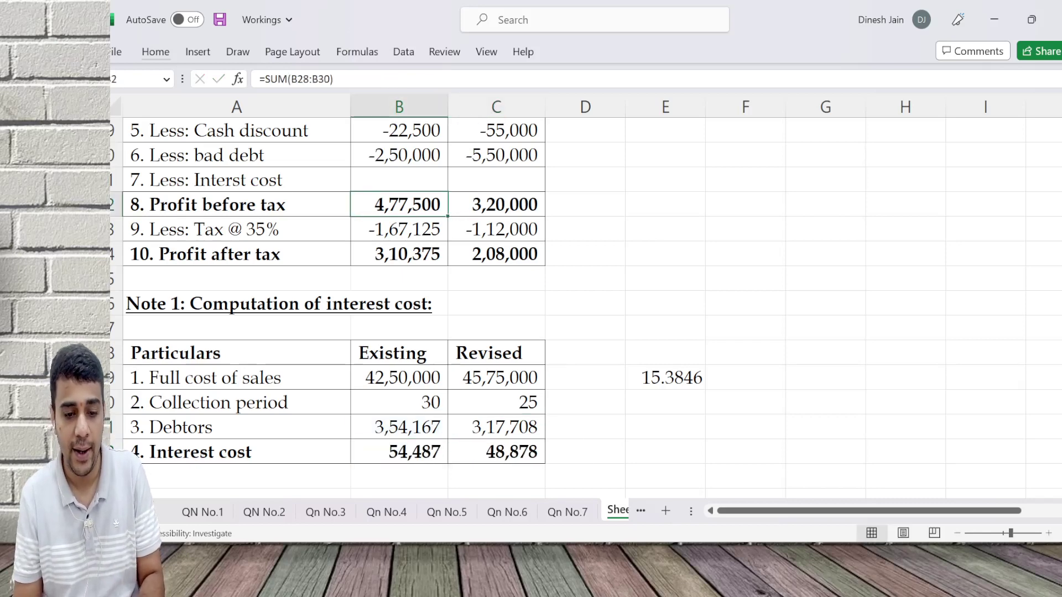
key("Up")
type("-")
key("Down")
key("Down")
key("Down")
key("Down")
key("Down")
key("Down")
key("Down")
key("Down")
key("Down")
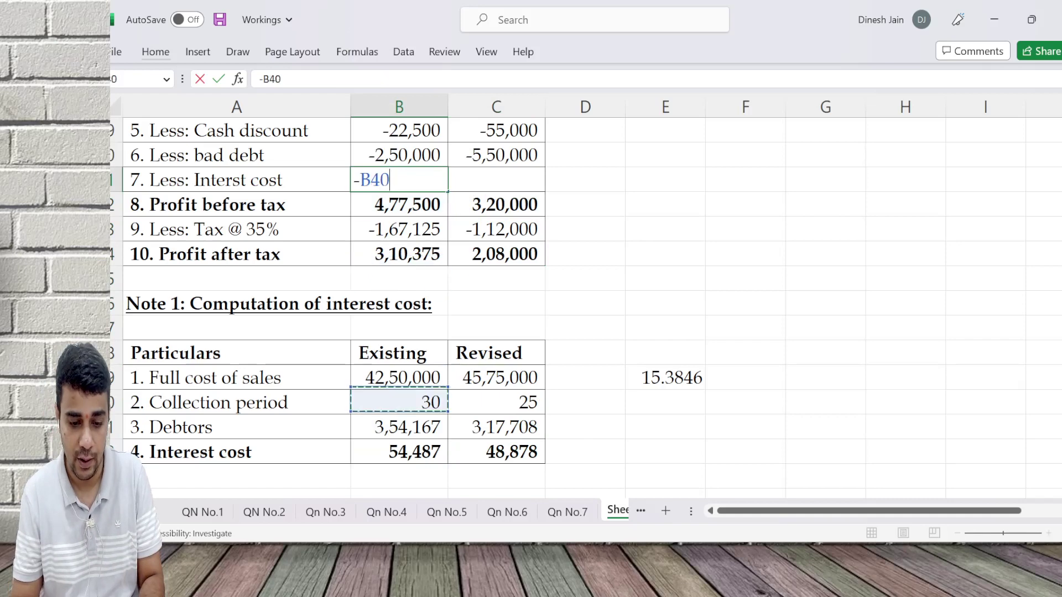
key("Down")
key("Down")
key("Return")
key("Right")
key("Up")
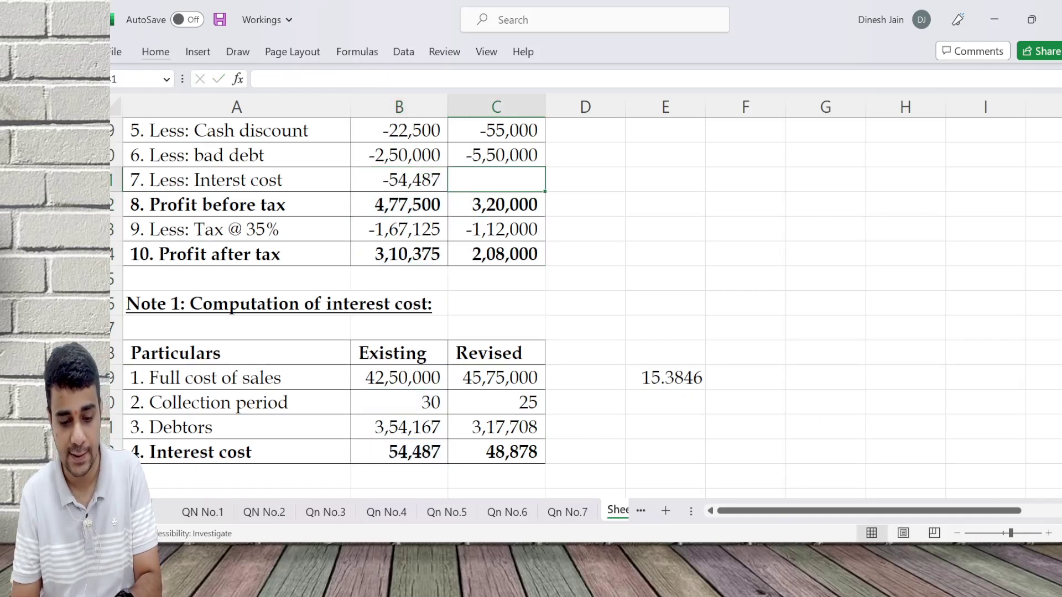
key("ctrl+r")
Step: Recompute Profit before tax in the copied table as the sum of B28:B31 and copy the formula to the Revised column
key("Down")
key("Left")
type("=")
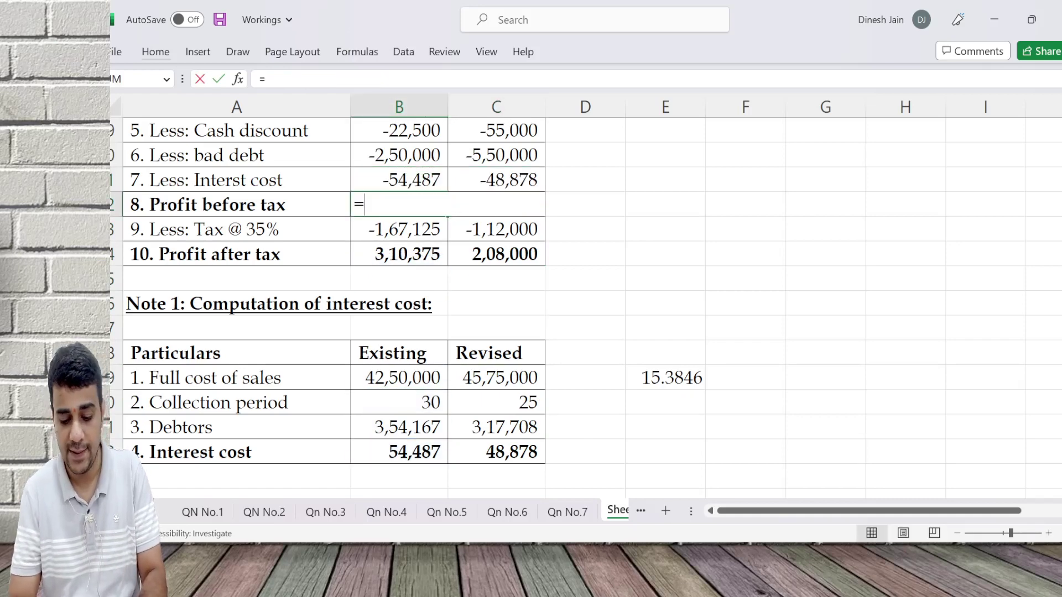
type("sum(")
key("Up")
key("shift+Up")
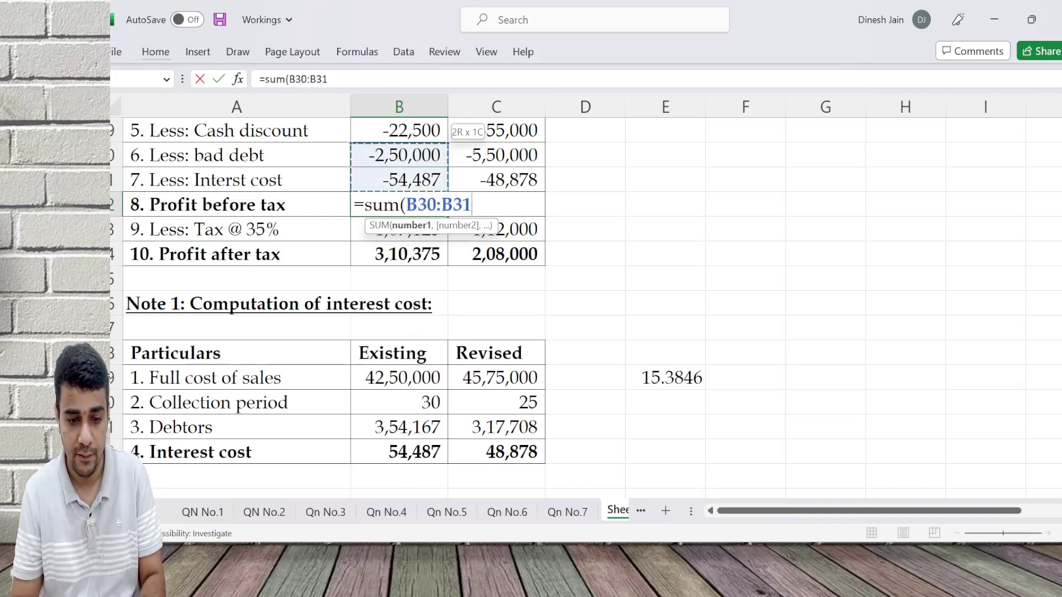
key("shift+Up")
key("shift+Up")
key("Return")
key("Right")
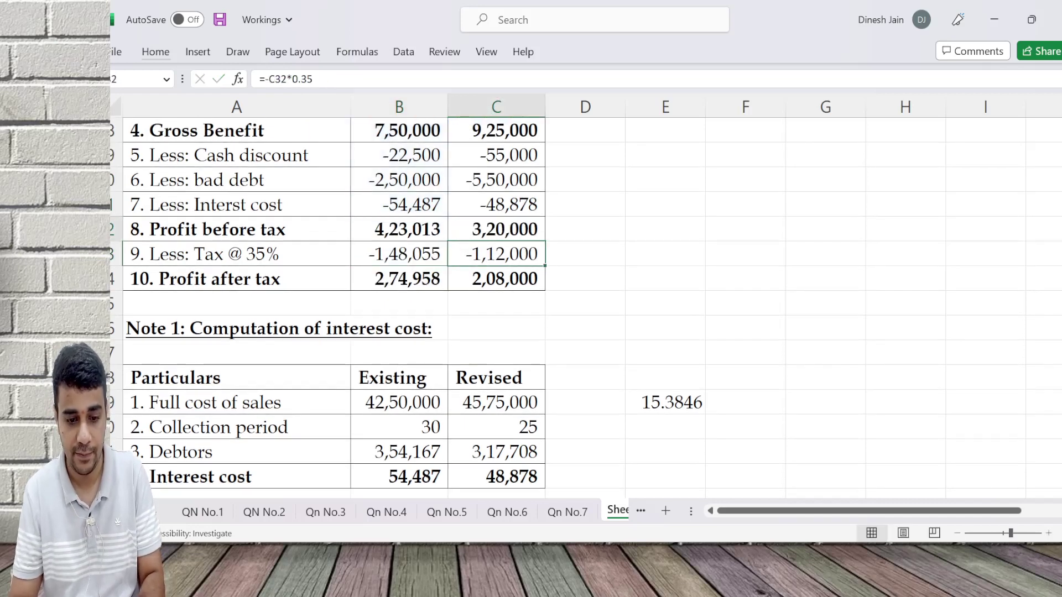
key("Up")
key("ctrl+r")
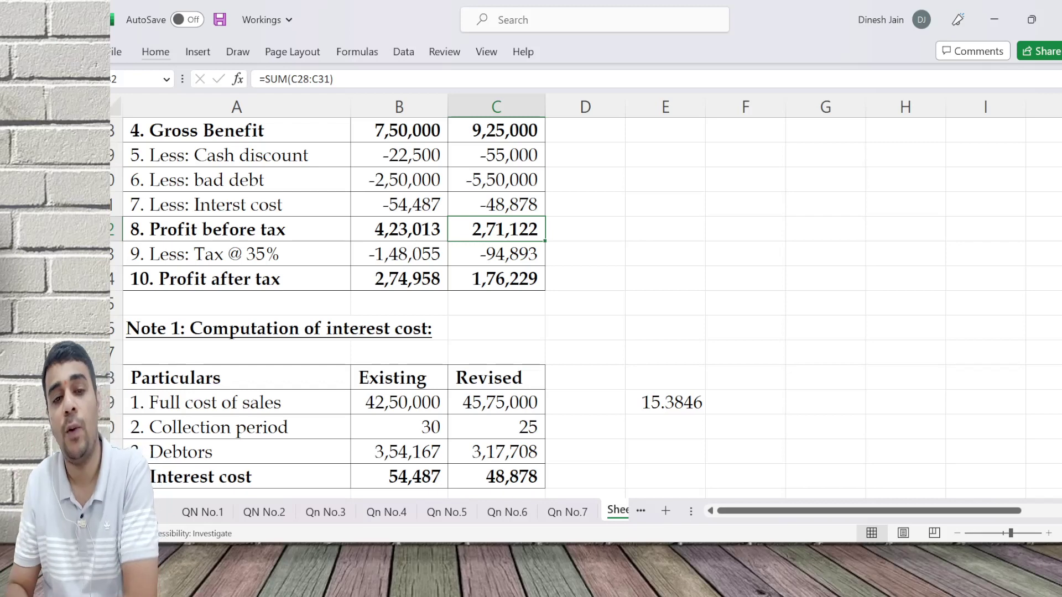
Step: Compare the copied pre-tax version with the first table's net benefit after tax and its Note 1 interest cost
key("alt+Tab")
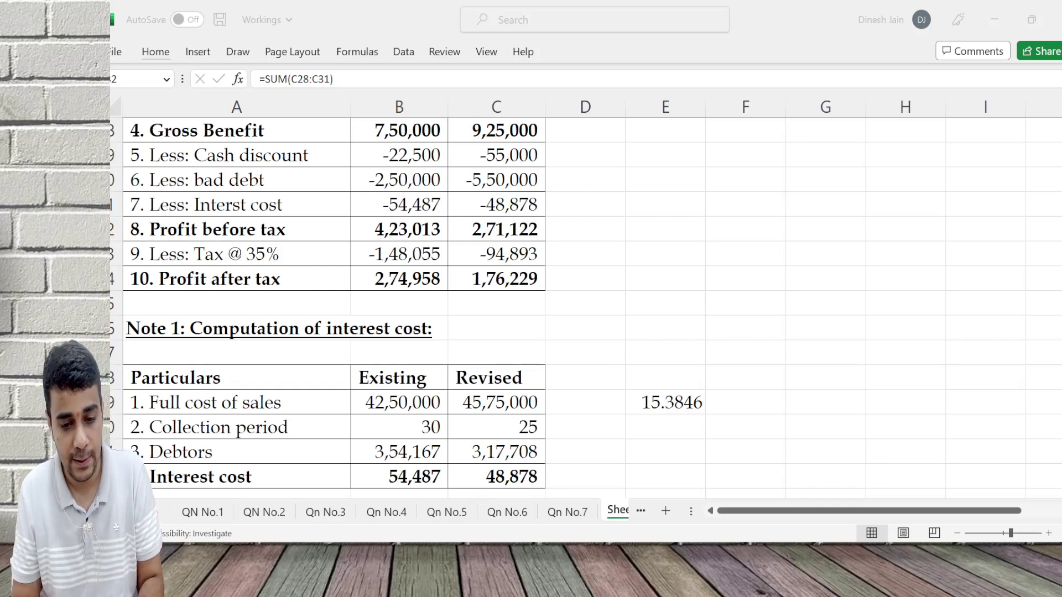
key("alt+Tab")
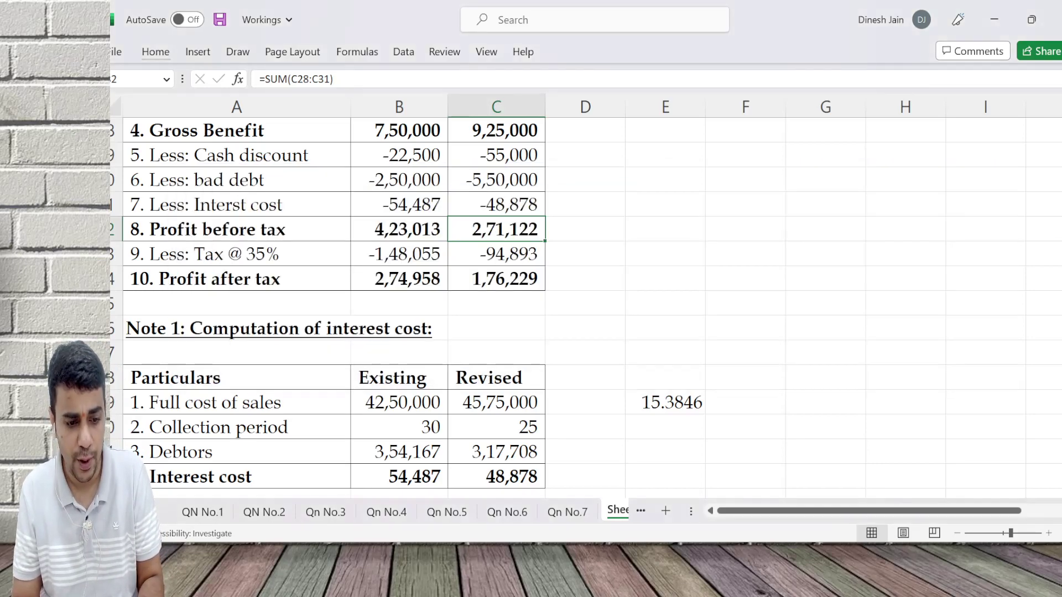
key("Up")
key("Up")
key("Page_Up")
scroll(365, 310, "up", 5)
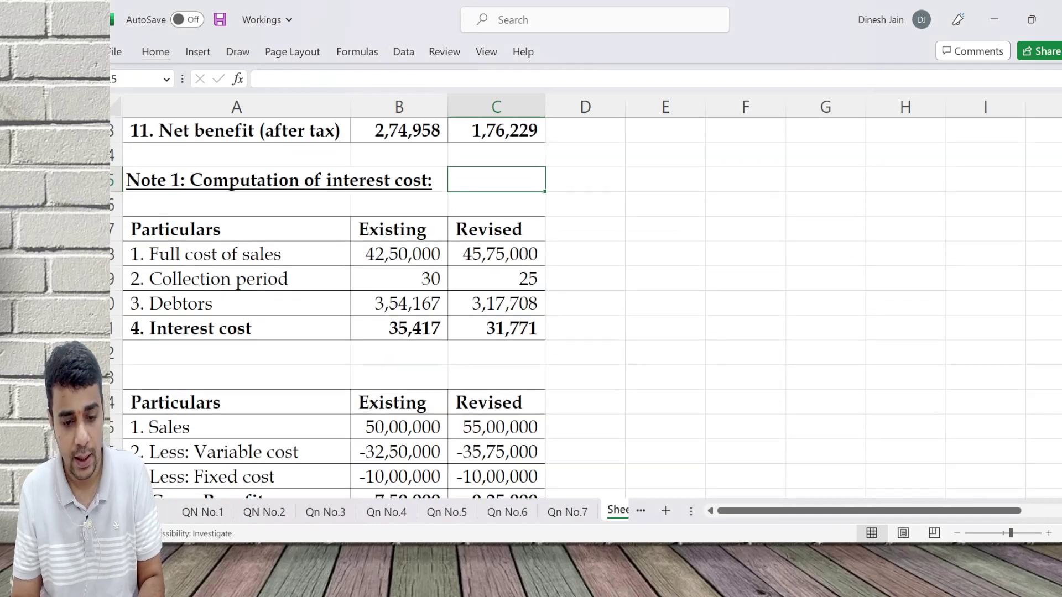
key("Down")
key("Down")
key("Down")
key("Down")
key("Down")
key("Down")
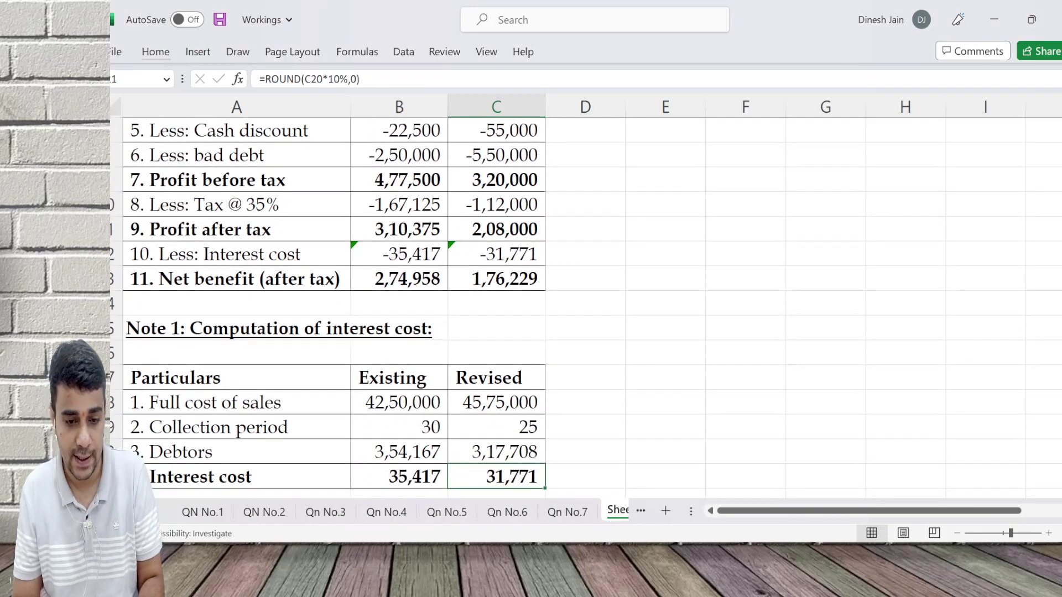
Step: Switch to the question paper in Xodo and underline the ₹ 72,00,000 sales figure in question 9
key("alt+Tab")
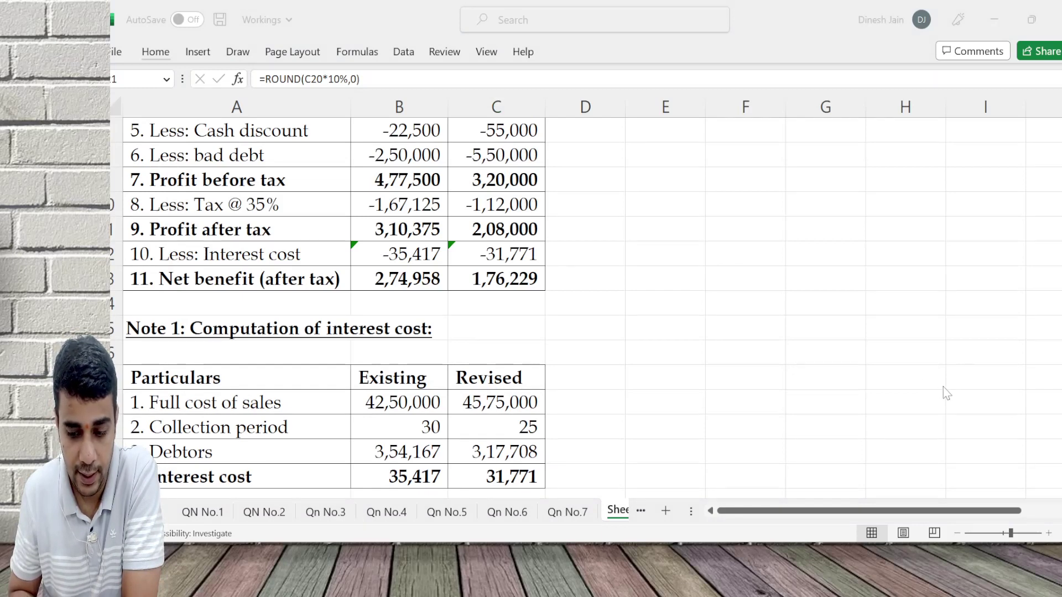
key("alt+Tab")
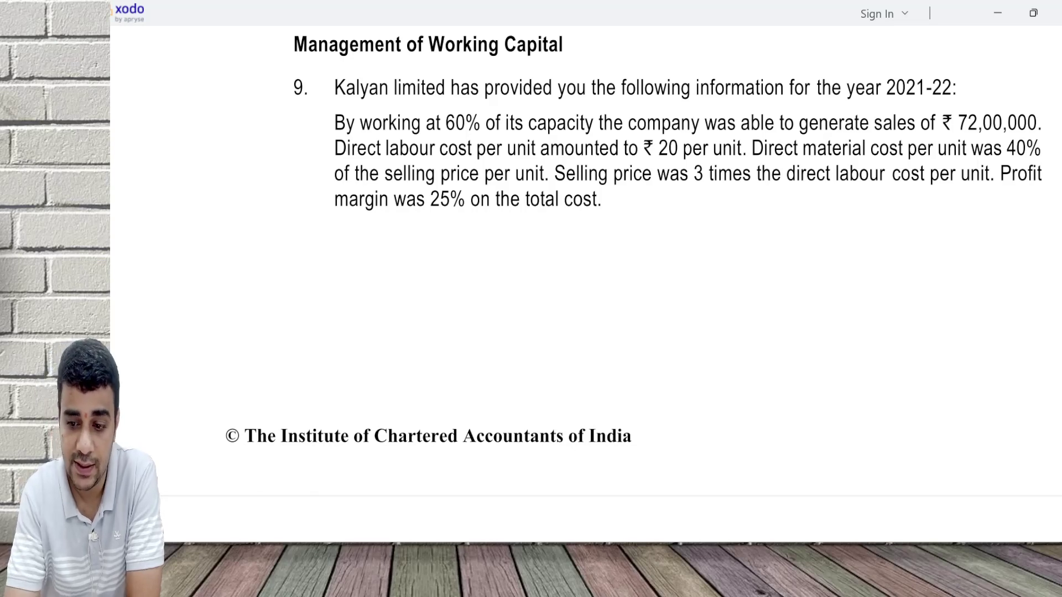
left_click_drag(940, 133, 1056, 133)
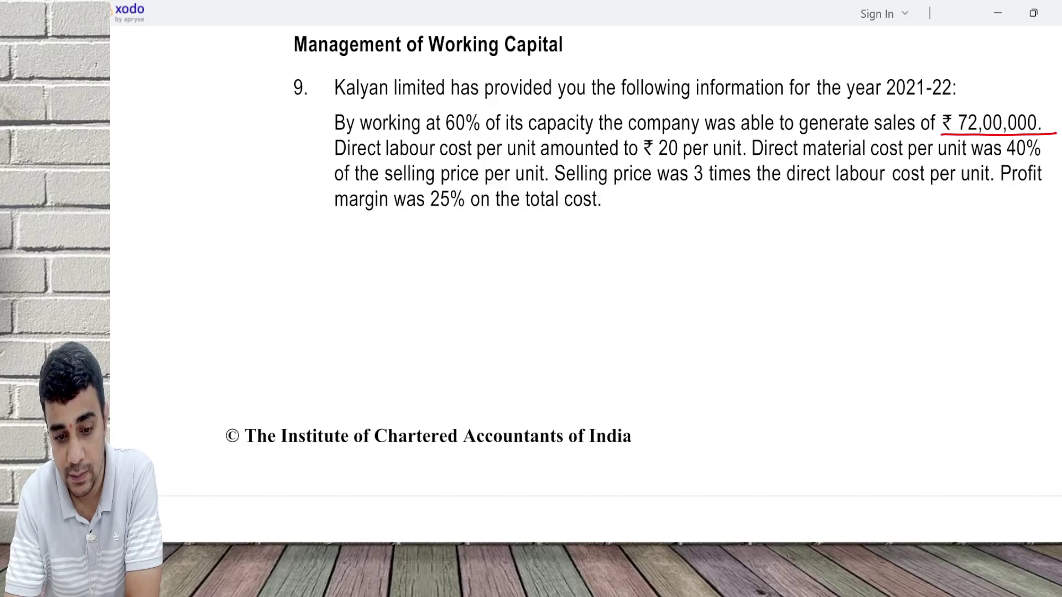
Step: Read question 9's estimates for 2022-23, the stock and credit periods, and the zone-wise sales table
scroll(586, 276, "down", 4)
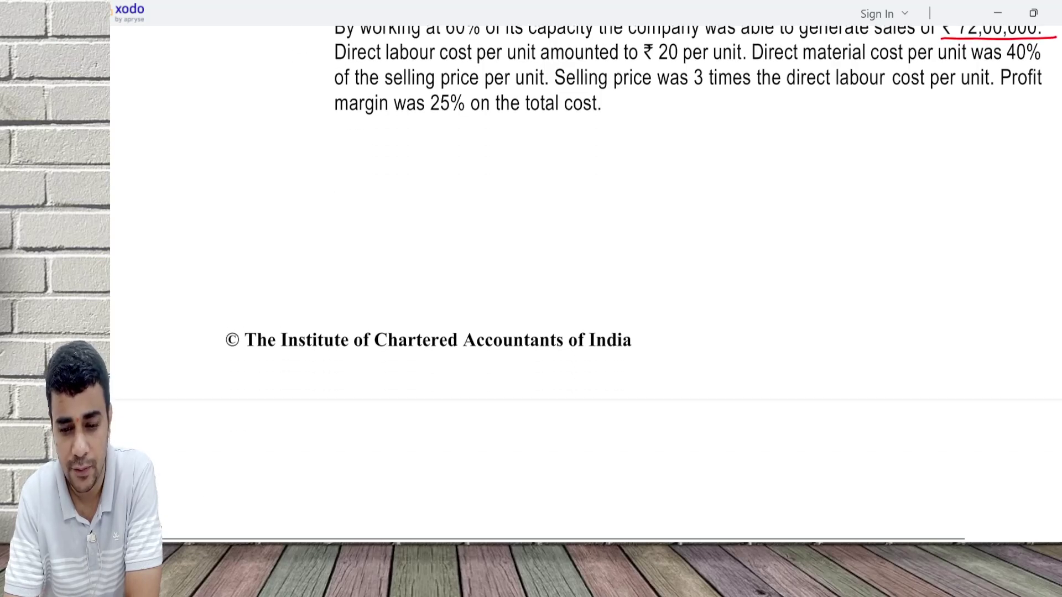
scroll(609, 332, "down", 4)
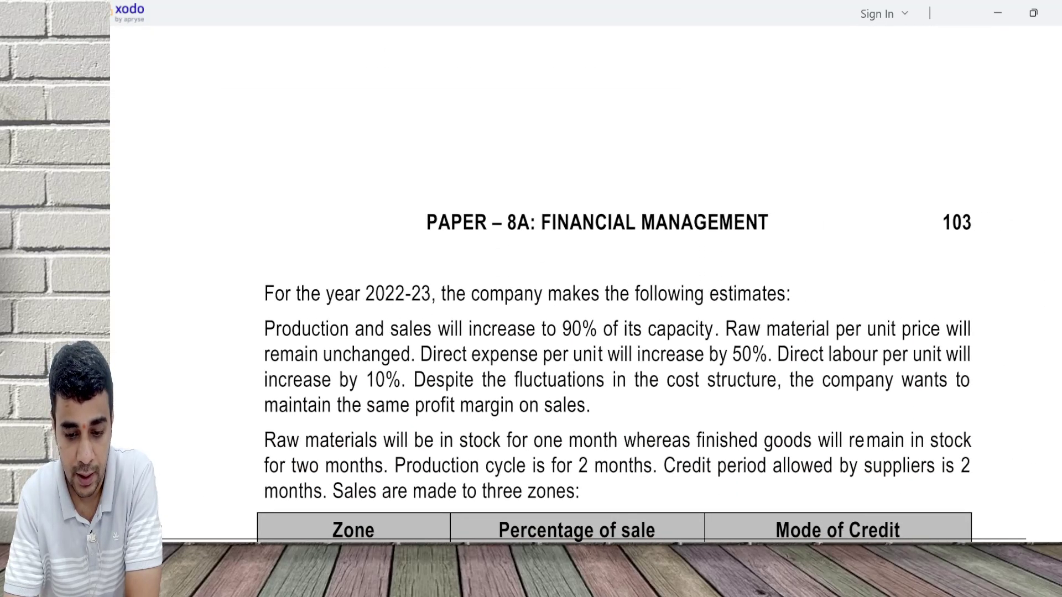
scroll(609, 332, "down", 1)
scroll(951, 403, "up", 1, "ctrl")
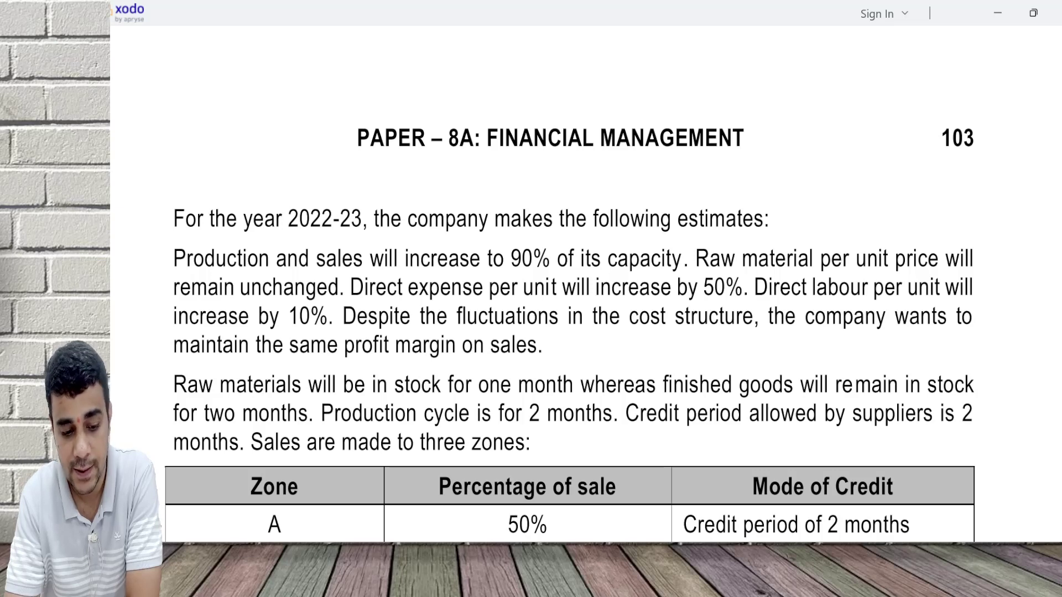
scroll(570, 316, "down", 2)
scroll(569, 315, "down", 3)
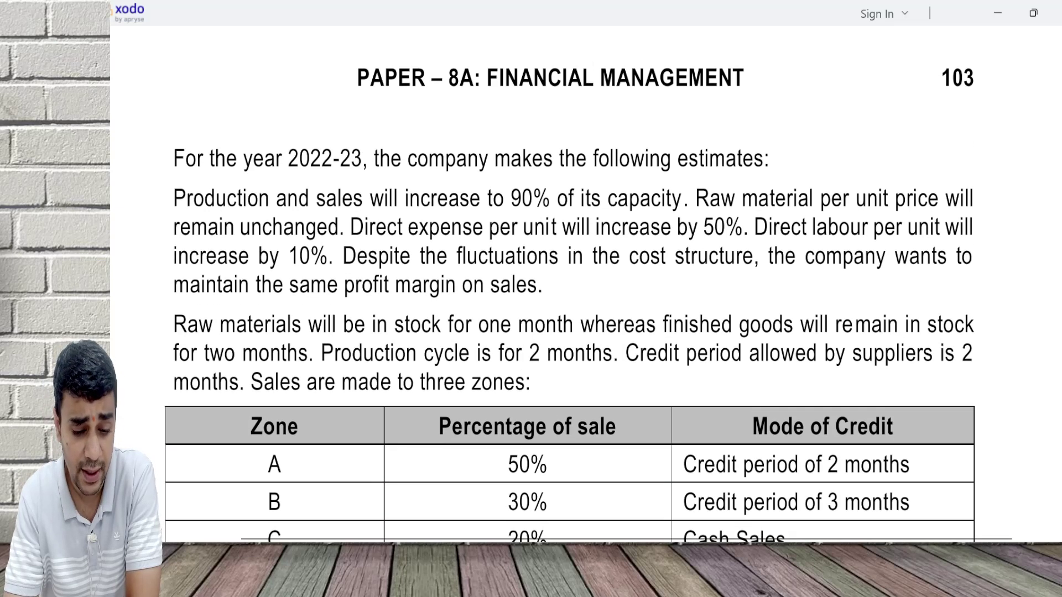
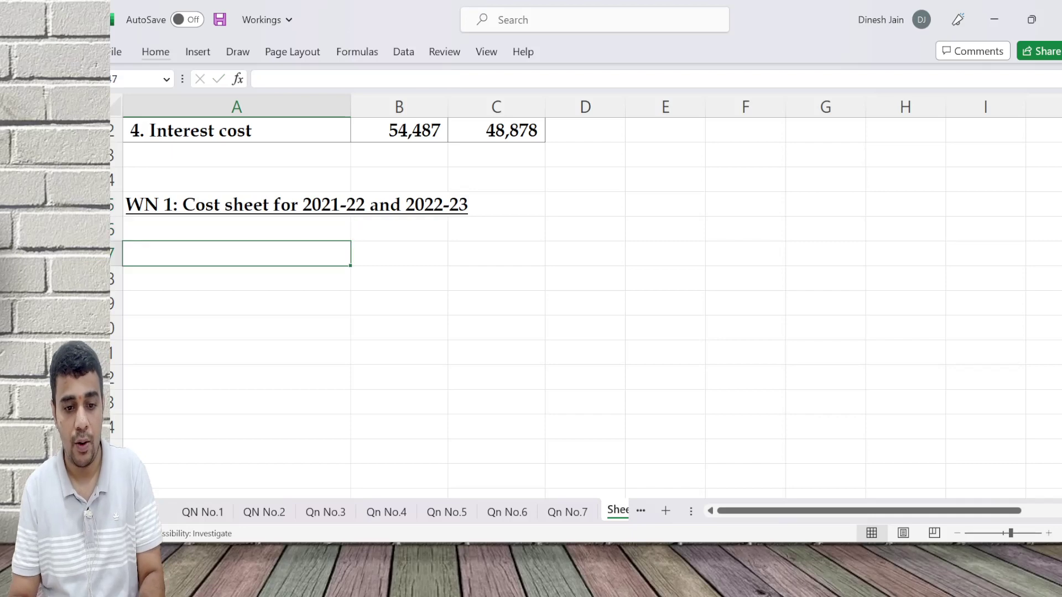
Step: Below the WN 1 title in Excel, enter the heading Particulars and a merged, centred 2021-22 heading across columns B and C
key("alt+Tab")
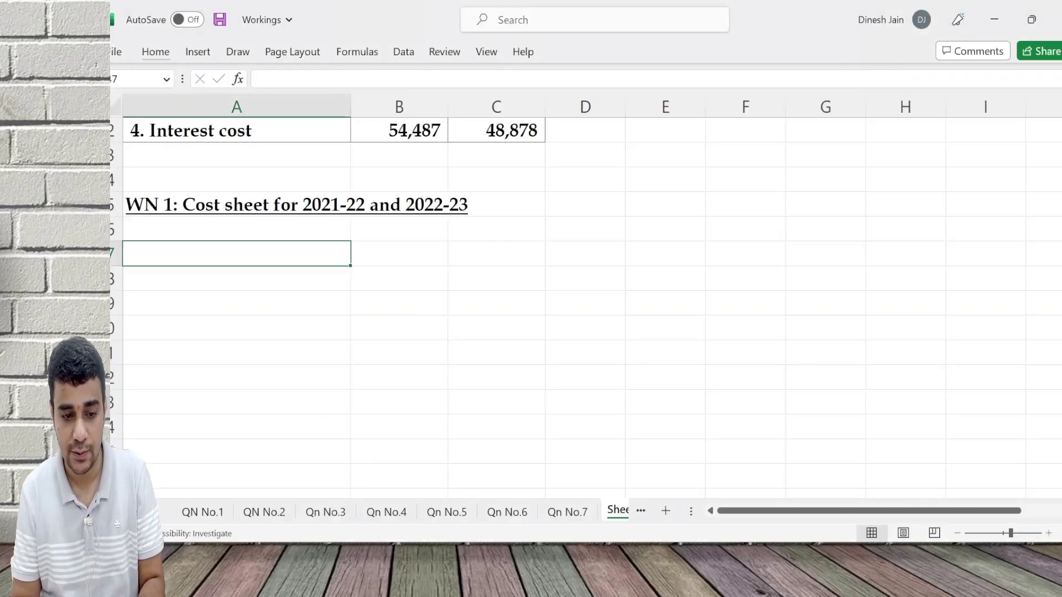
type("Particulars")
key("Return")
left_click_drag(398, 253, 496, 254)
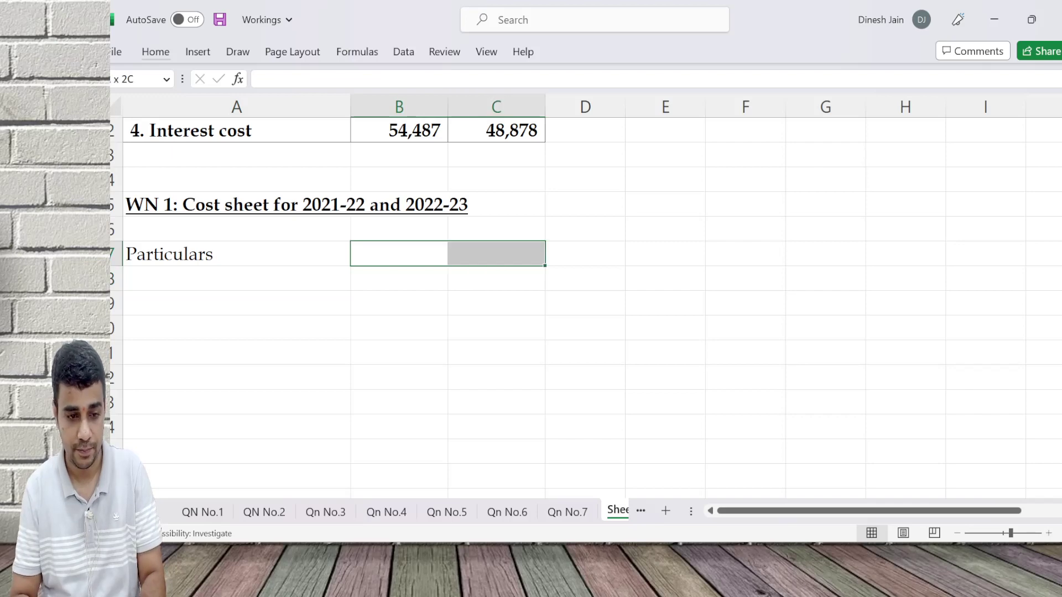
left_click(156, 52)
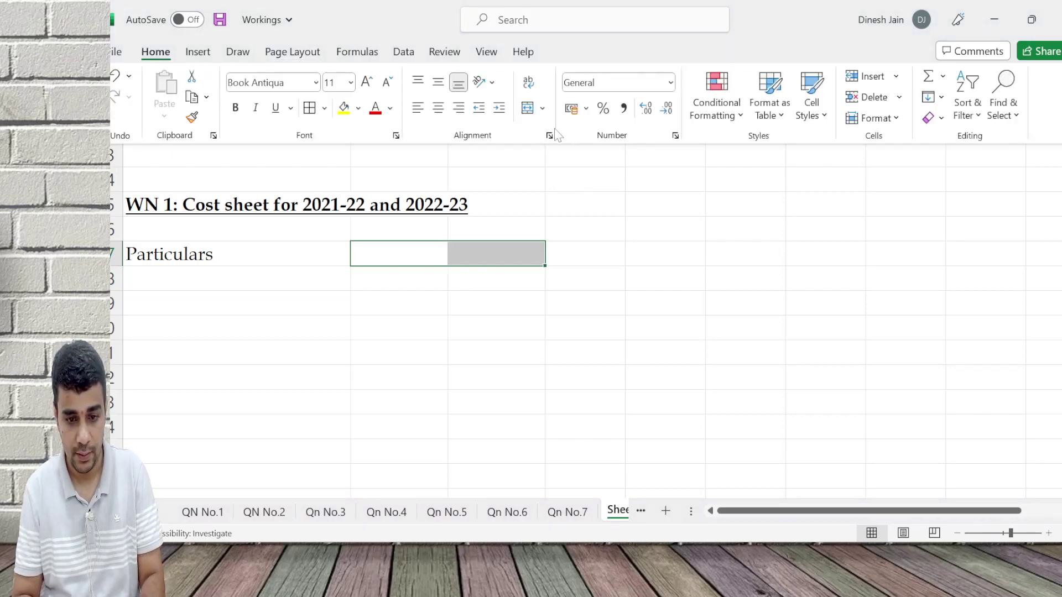
left_click(527, 109)
type("20")
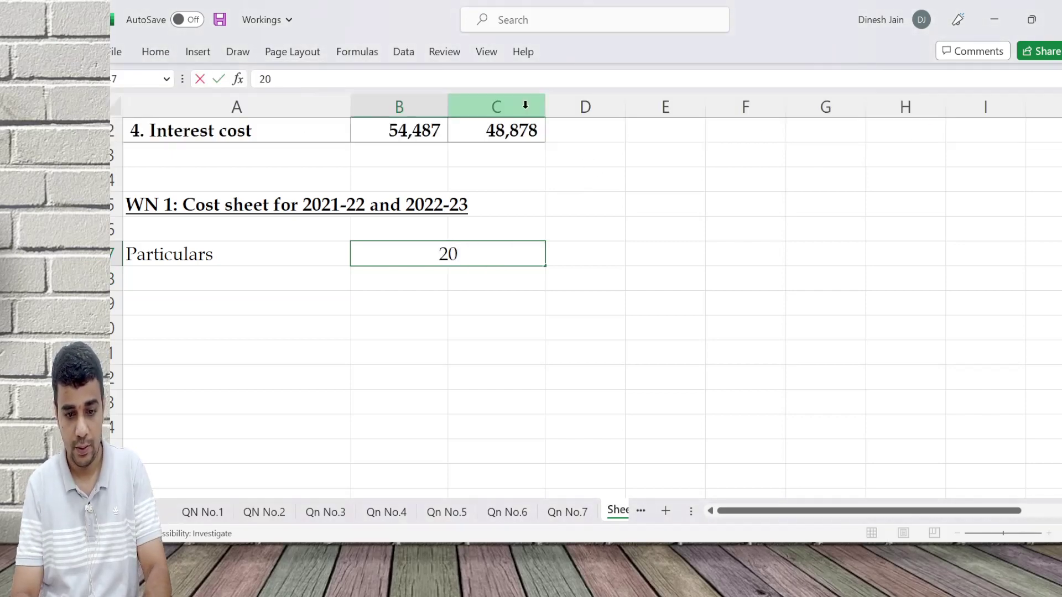
type("212-")
key("BackSpace")
key("BackSpace")
type("-22")
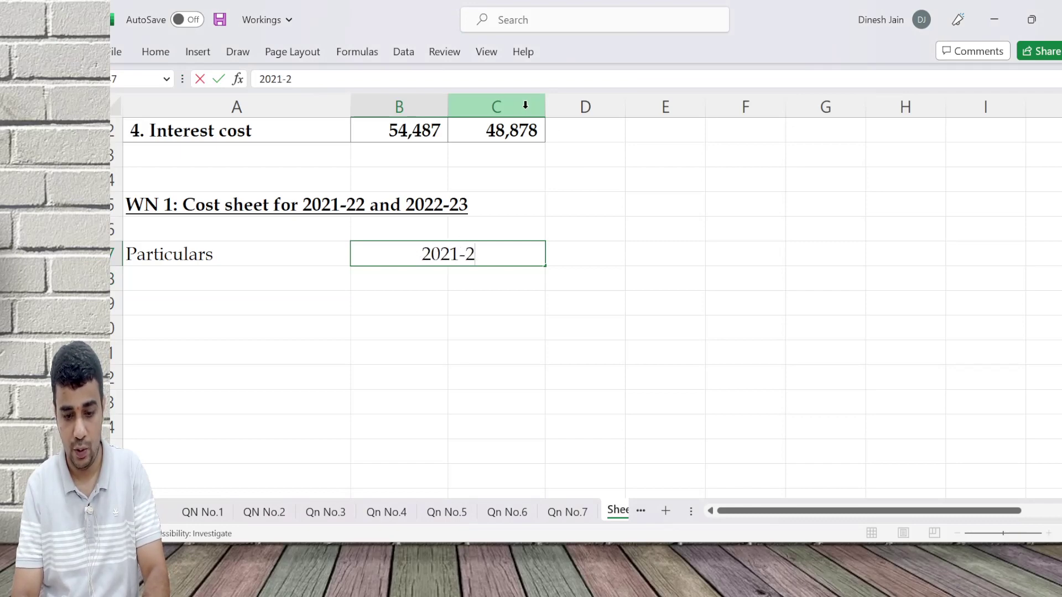
key("Return")
Step: Enter the subheadings Per unit and Total beneath the 2021-22 heading
type("Per unit")
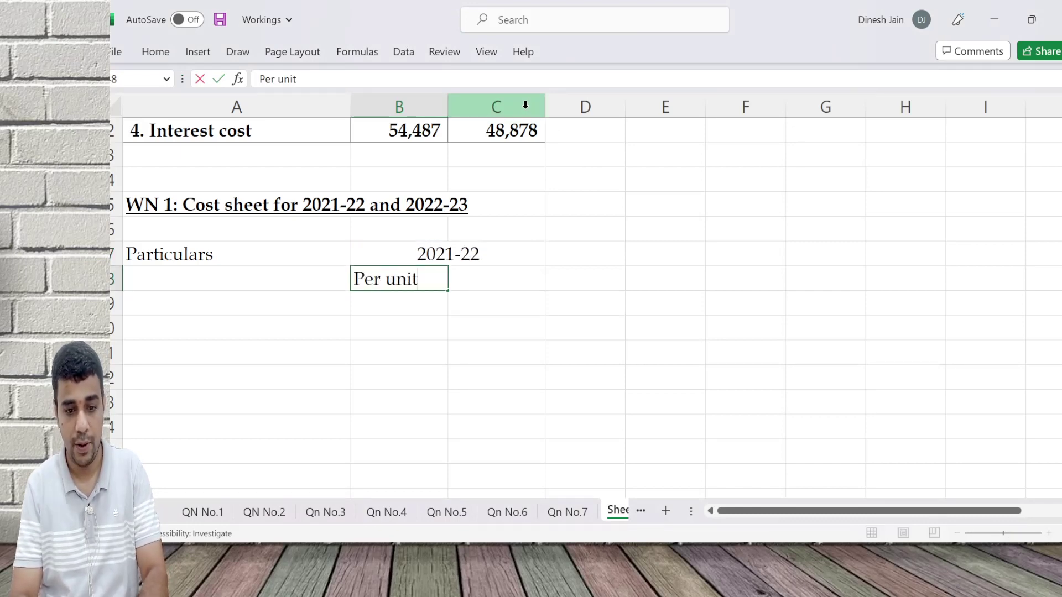
key("Tab")
type("Total")
key("Return")
Step: Copy the 2021-22 heading with its subheadings to columns D and E and change the year to 2022-23
key("Up")
key("Up")
key("shift+Down")
key("ctrl+c")
key("Right")
key("ctrl+v")
key("F2")
key("BackSpace")
type("3")
key("Left")
key("Left")
key("Left")
key("Left")
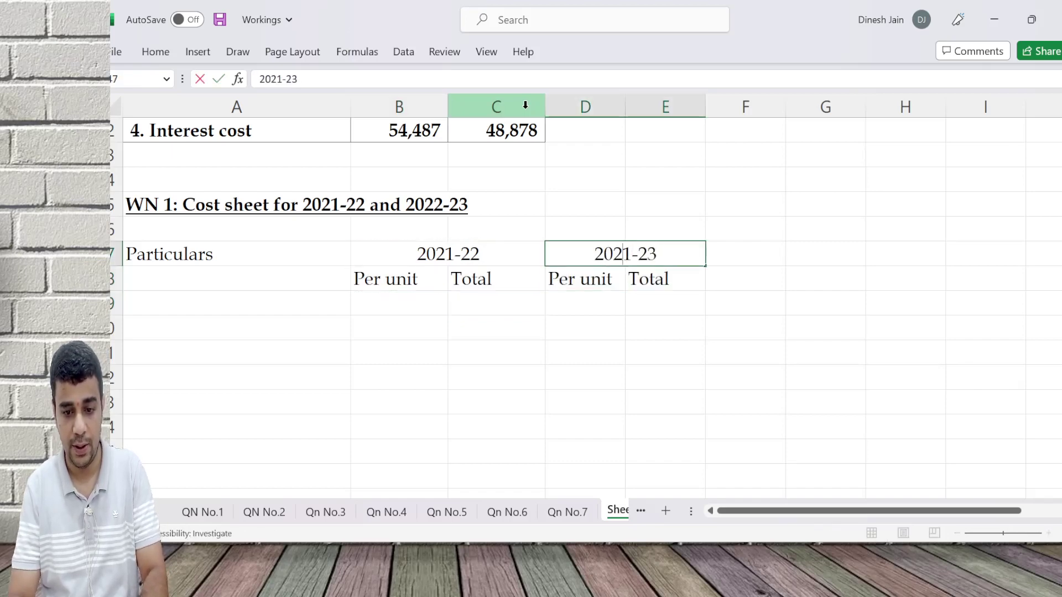
key("Delete")
type("2")
key("Return")
key("Left")
key("Left")
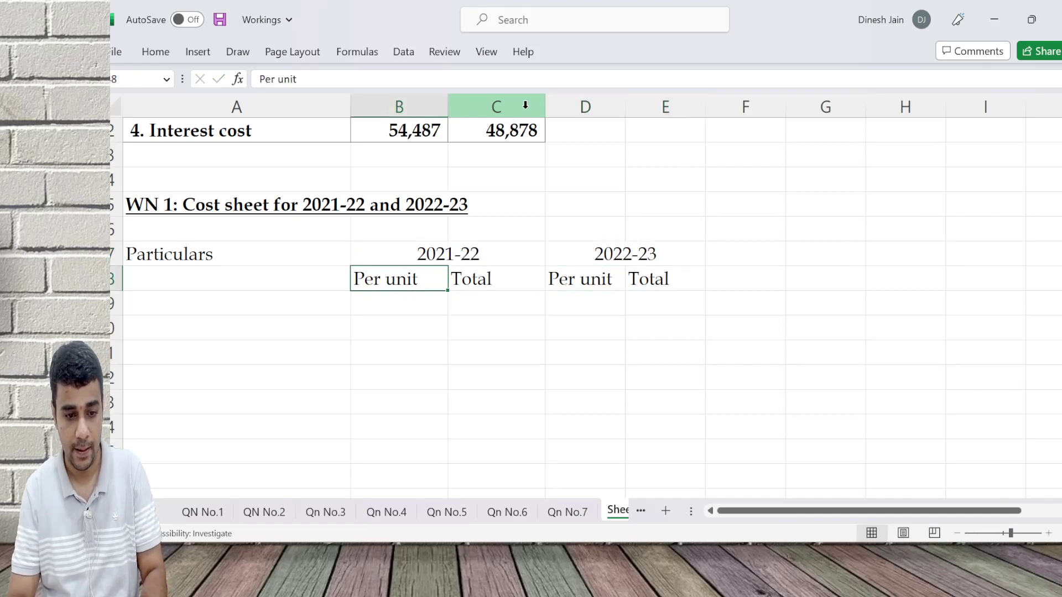
Step: Merge and centre the Particulars heading over both header rows of the cost sheet
key("Left")
key("Up")
key("shift+Down")
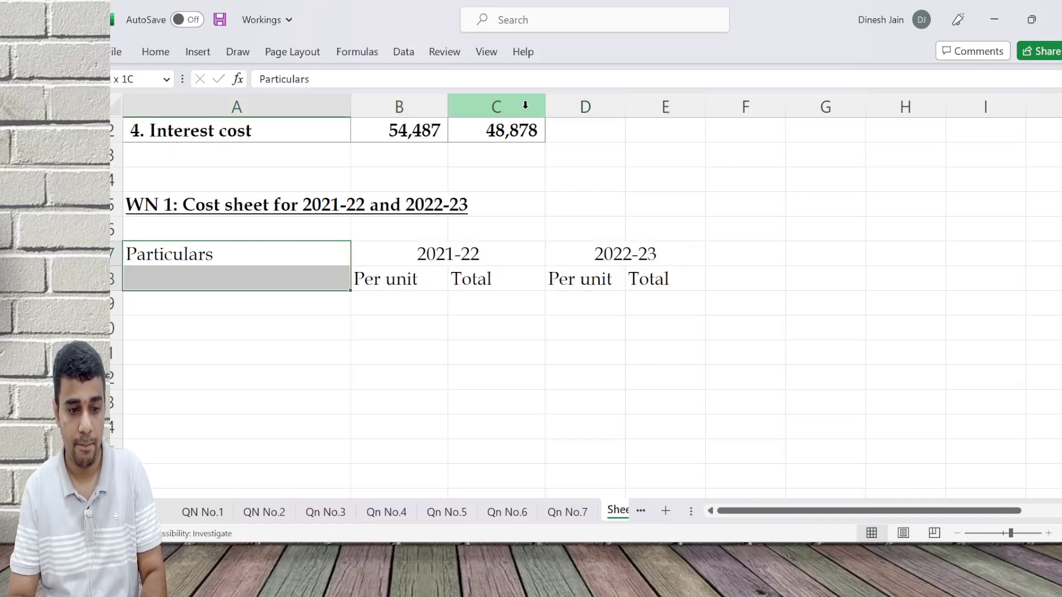
left_click(171, 57)
left_click(528, 108)
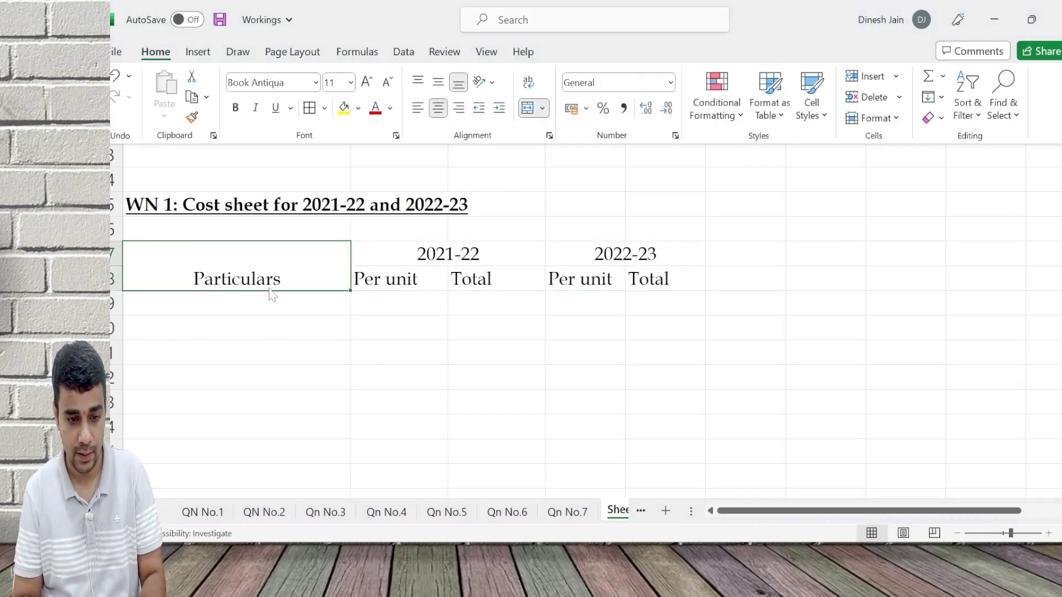
Step: Apply all borders and the comma number style to the cost sheet range A47:E57
key("Right")
key("Left")
key("shift+Right")
key("shift+Right")
key("shift+Right")
key("shift+Right")
key("shift+Down")
key("shift+Down")
key("shift+Down")
key("shift+Down")
key("shift+Down")
key("shift+Down")
key("shift+Down")
key("shift+Down")
key("shift+Down")
key("shift+Down")
key("shift+Down")
key("shift+Down")
key("shift+Up")
key("shift+Up")
key("shift+Up")
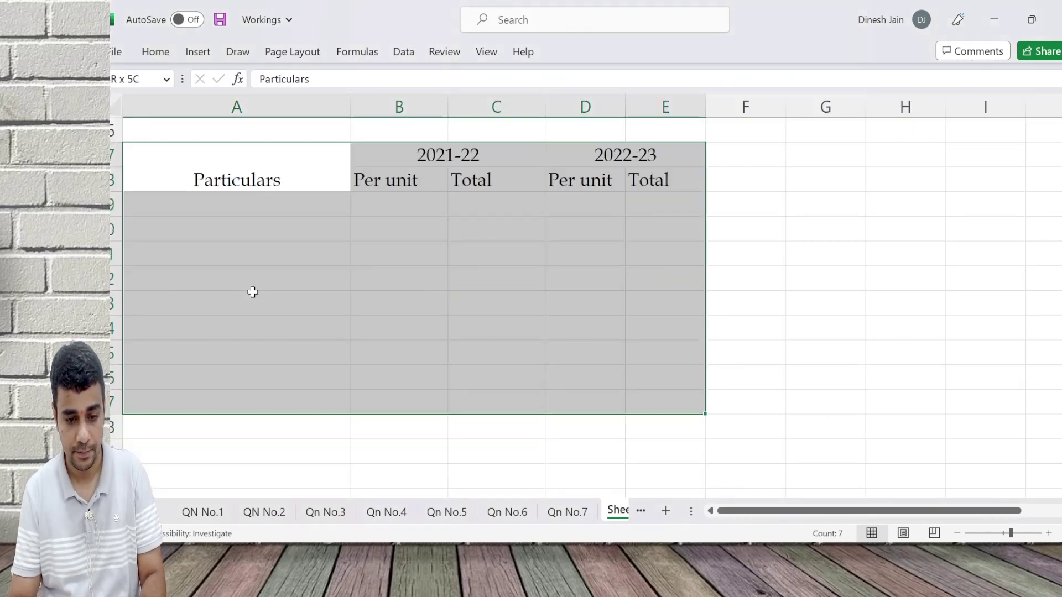
left_click(155, 52)
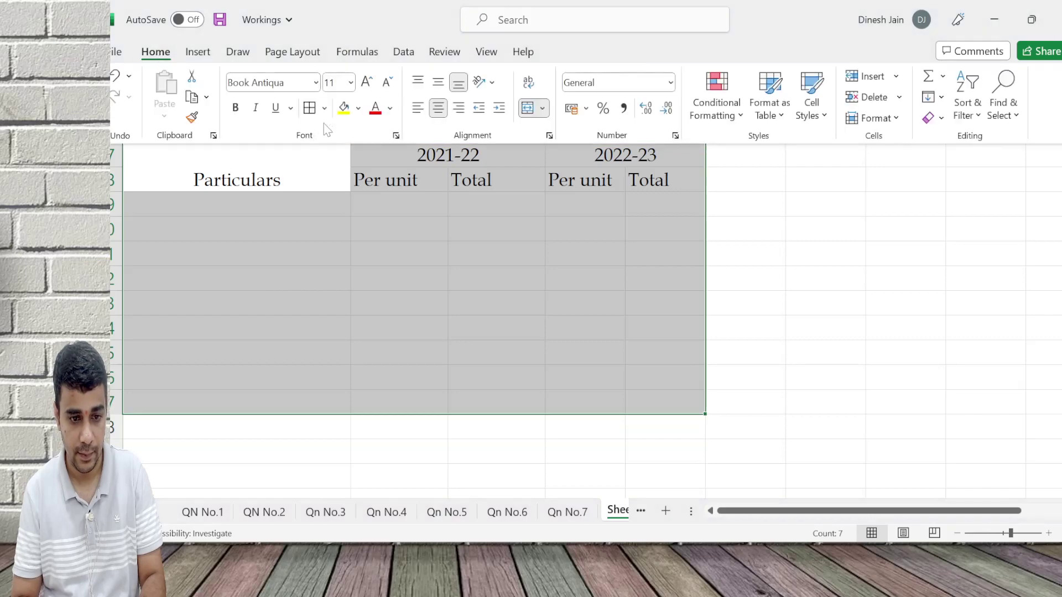
left_click(309, 108)
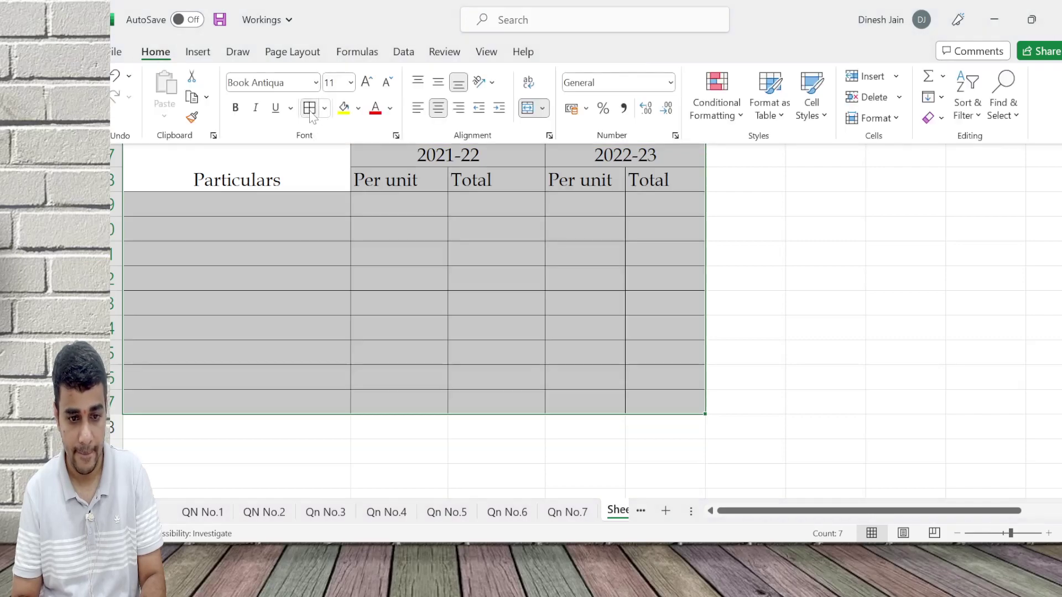
left_click(624, 108)
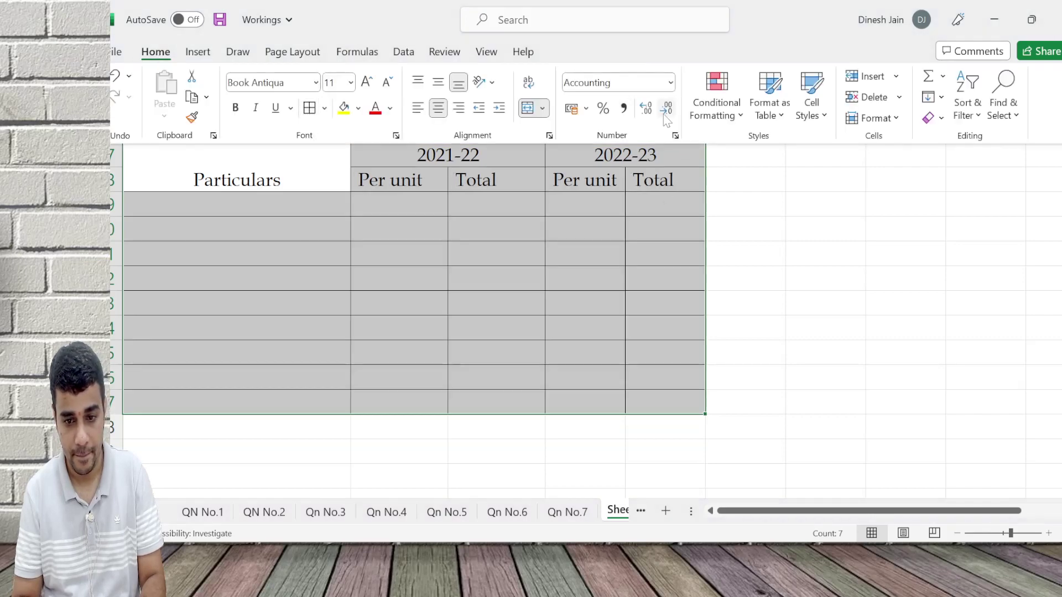
Step: Make the cost sheet's Particulars, year, Per unit and Total headings bold
left_click(318, 206)
key("Up")
key("shift+Right")
key("shift+Right")
key("ctrl+b")
Step: Decrease the decimal places of the empty cells in the 2021-22 Total column, C49:C57
key("Down")
key("Right")
key("Right")
key("shift+Right")
key("shift+Left")
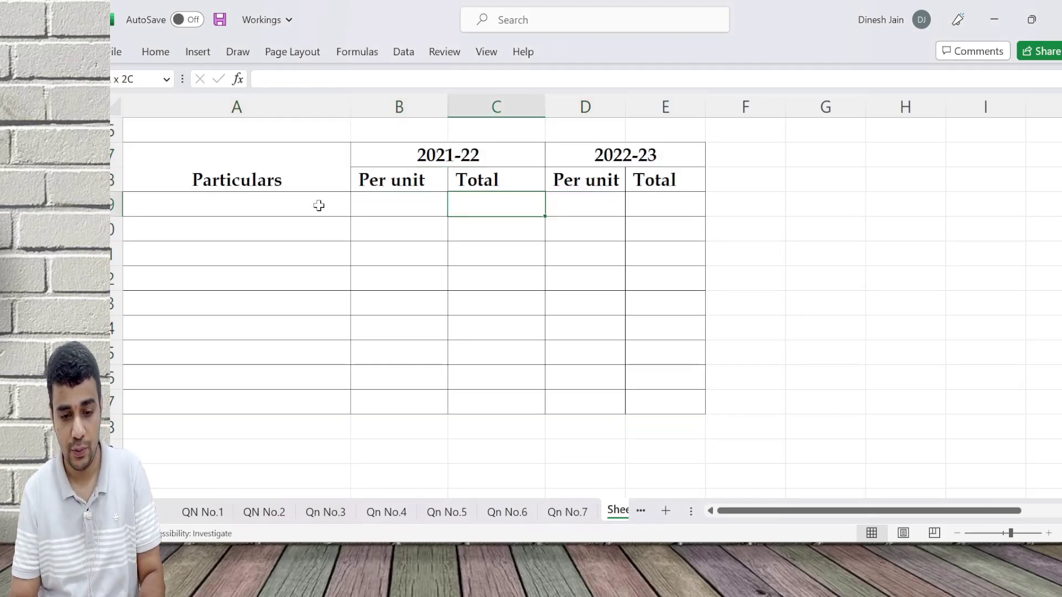
key("shift+Down")
key("shift+Down")
key("shift+Down")
key("shift+Down")
key("shift+Down")
key("shift+Down")
key("shift+Down")
key("shift+Down")
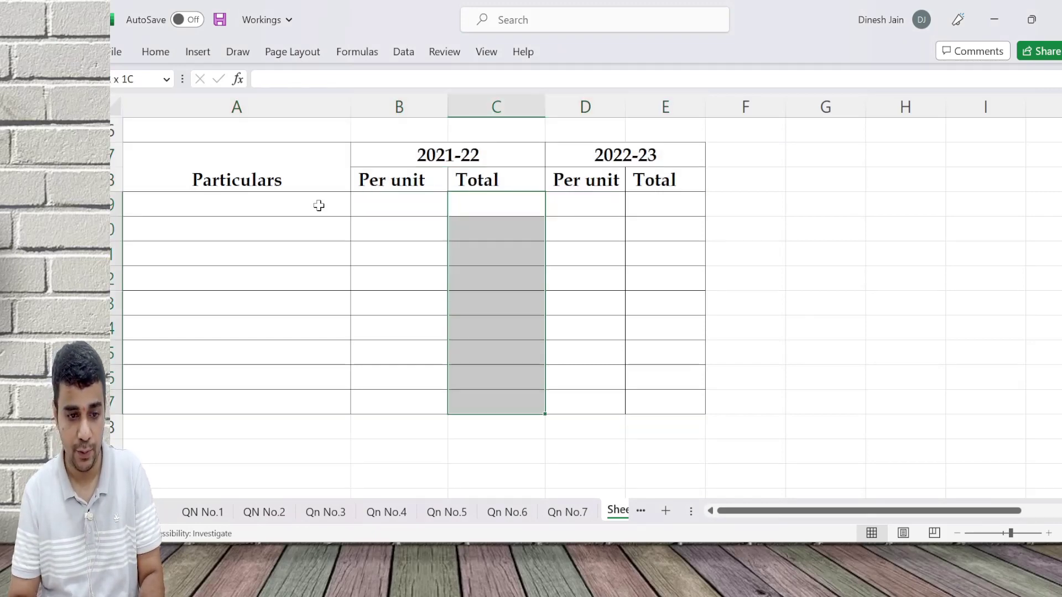
left_click(155, 51)
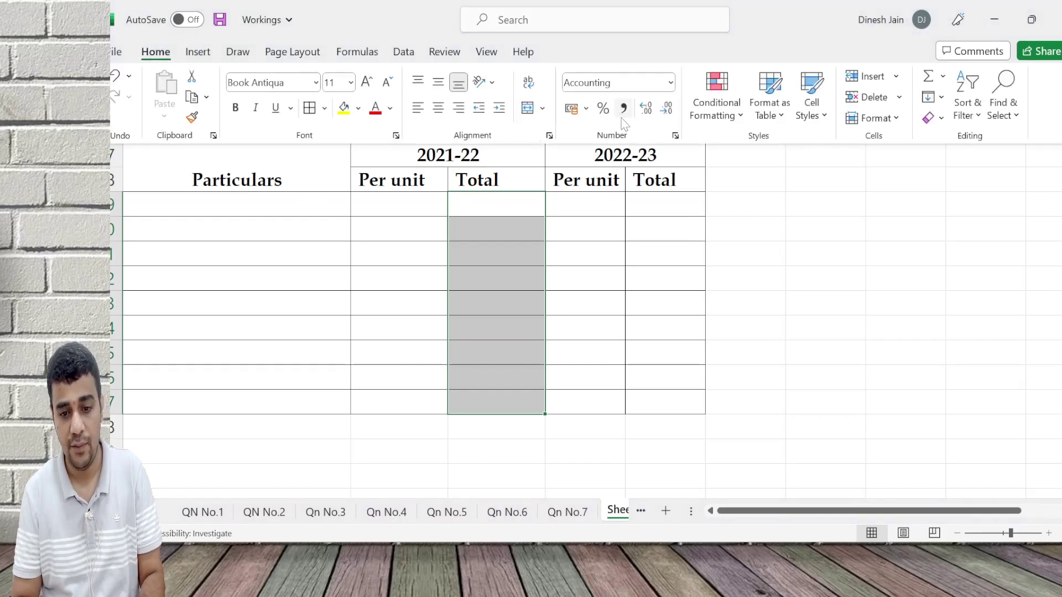
left_click(667, 108)
left_click_drag(664, 214, 663, 209)
key("shift+Down")
key("shift+Down")
key("shift+Down")
key("shift+Down")
key("shift+Down")
key("shift+Down")
key("shift+Down")
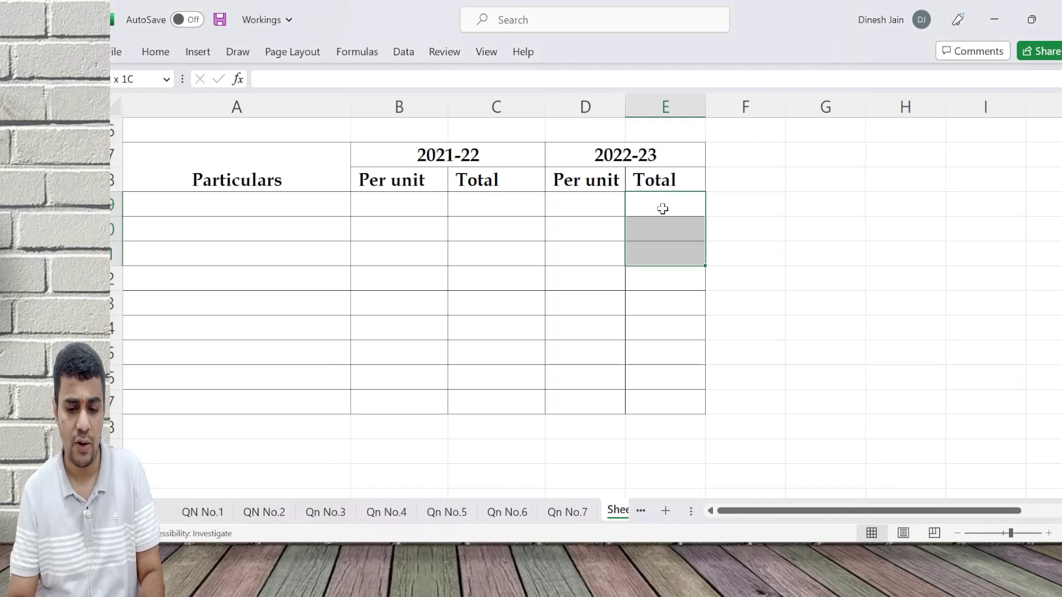
key("Left")
key("Left")
key("Left")
key("Left")
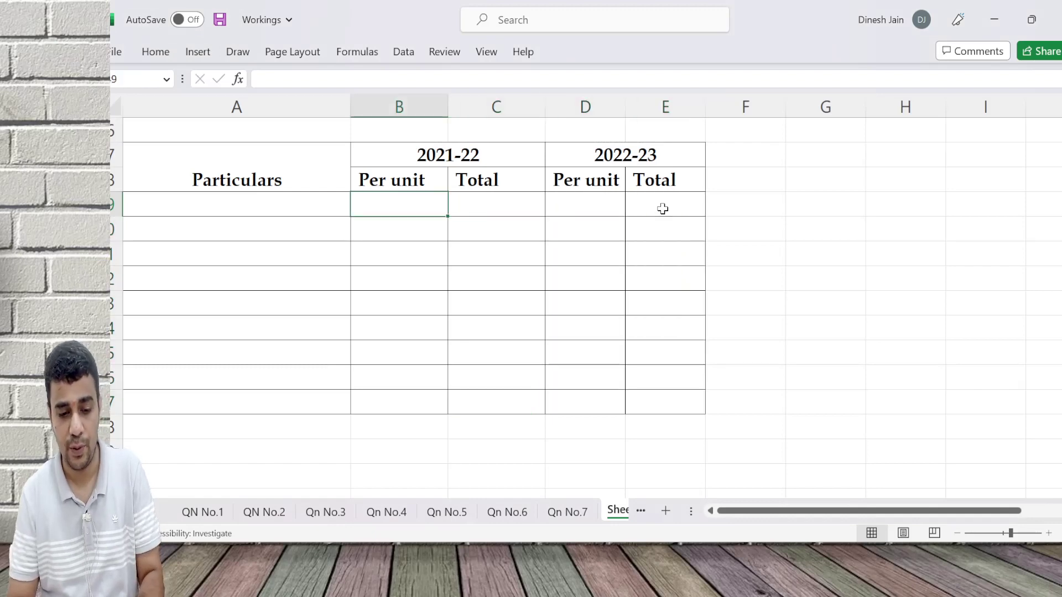
Step: Switch to the question PDF in Xodo and circle the 2022-23 estimate that direct expense per unit will increase by 50%
key("alt+Tab")
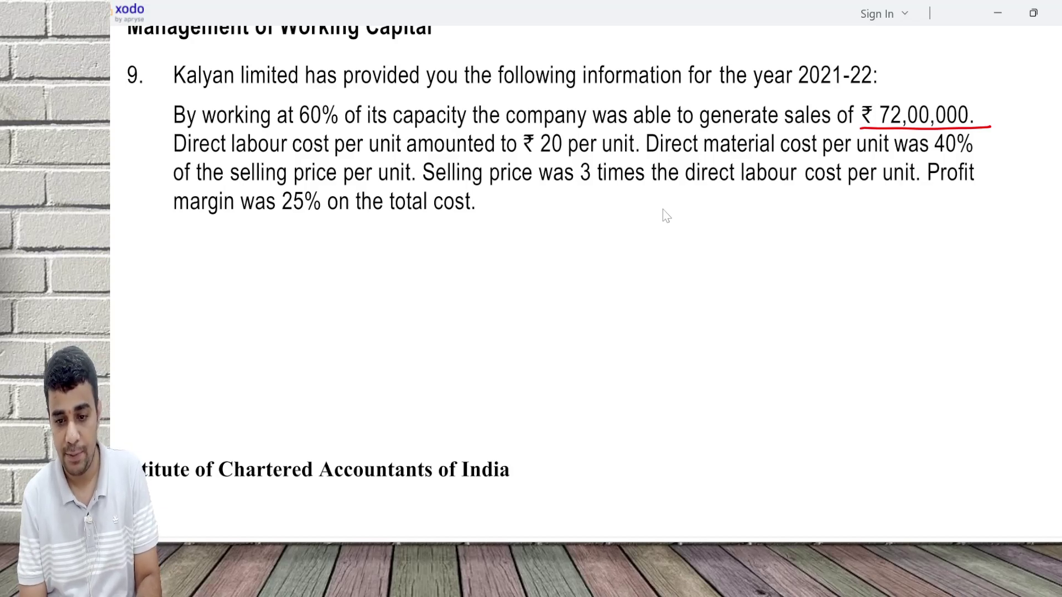
scroll(662, 209, "down", 10)
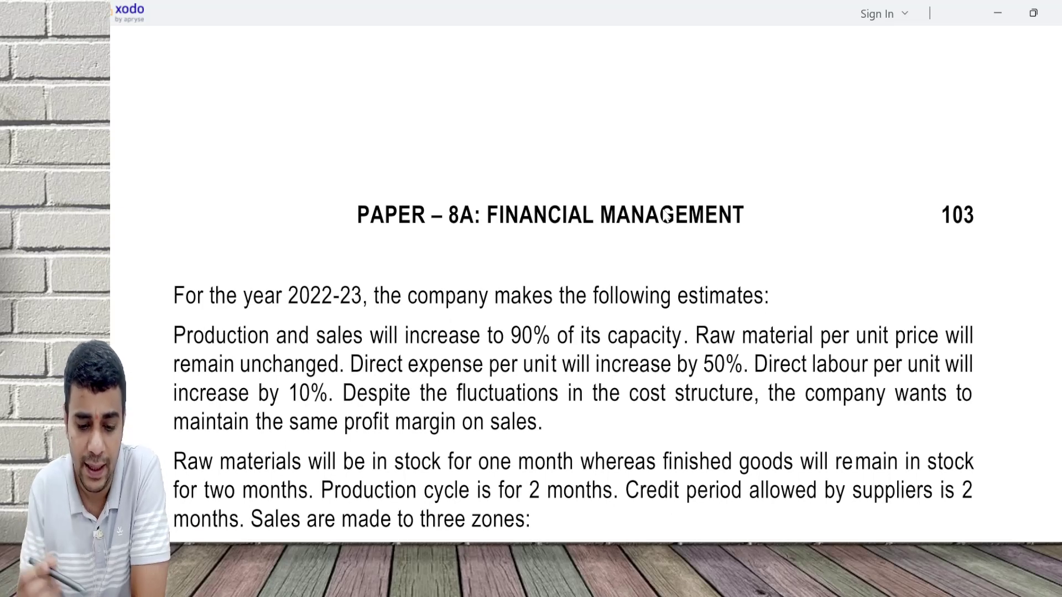
mouse_move(354, 374)
left_mouse_down()
mouse_move(588, 380)
mouse_move(722, 344)
mouse_move(370, 357)
mouse_move(345, 369)
left_mouse_up()
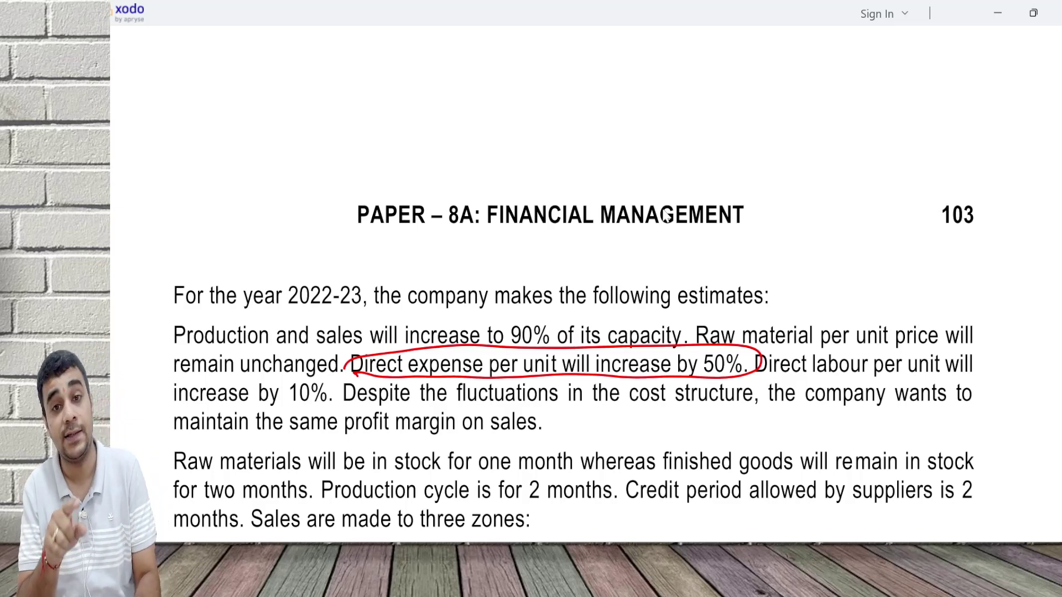
Step: Back in the workbook, fill the Particulars column with Direct Material, Direct Labour, Direct Expenses, Total Cost, Profit and Sales
key("alt+Tab")
type("Direct Material")
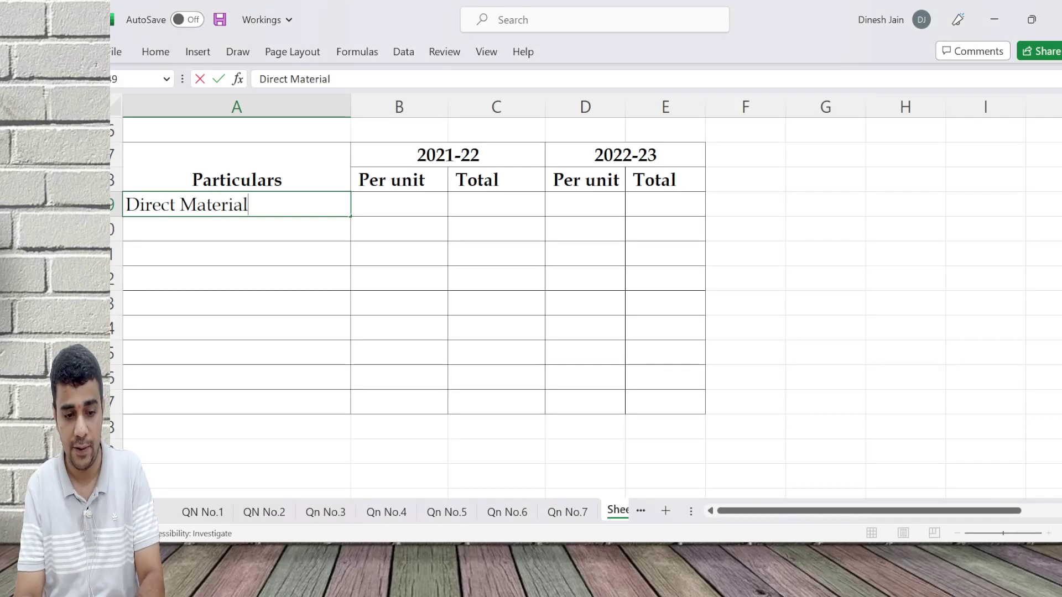
key("Return")
type("Direct Labour")
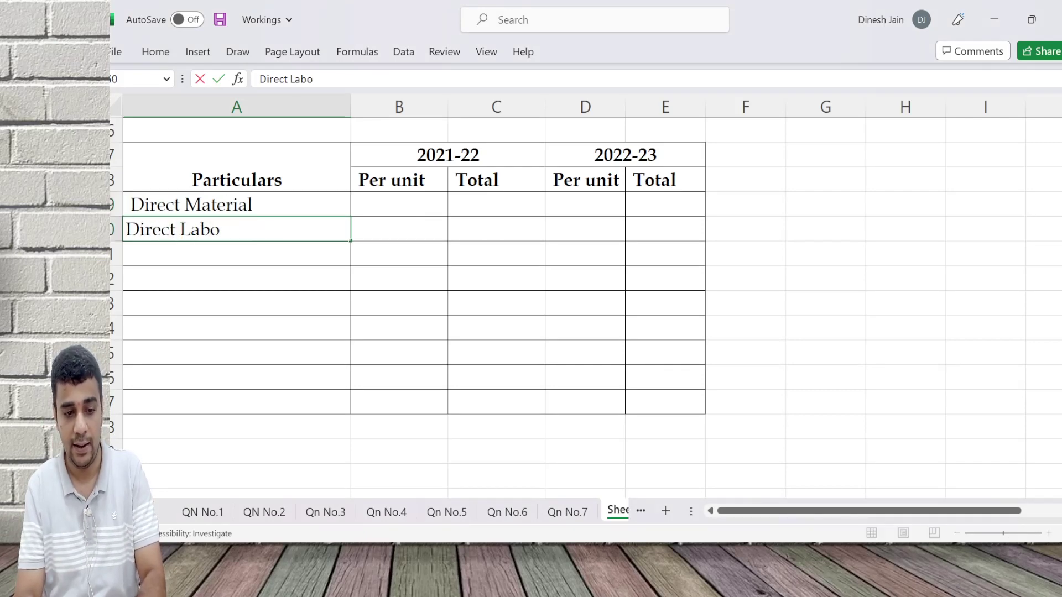
key("Return")
type("Direct Expenses")
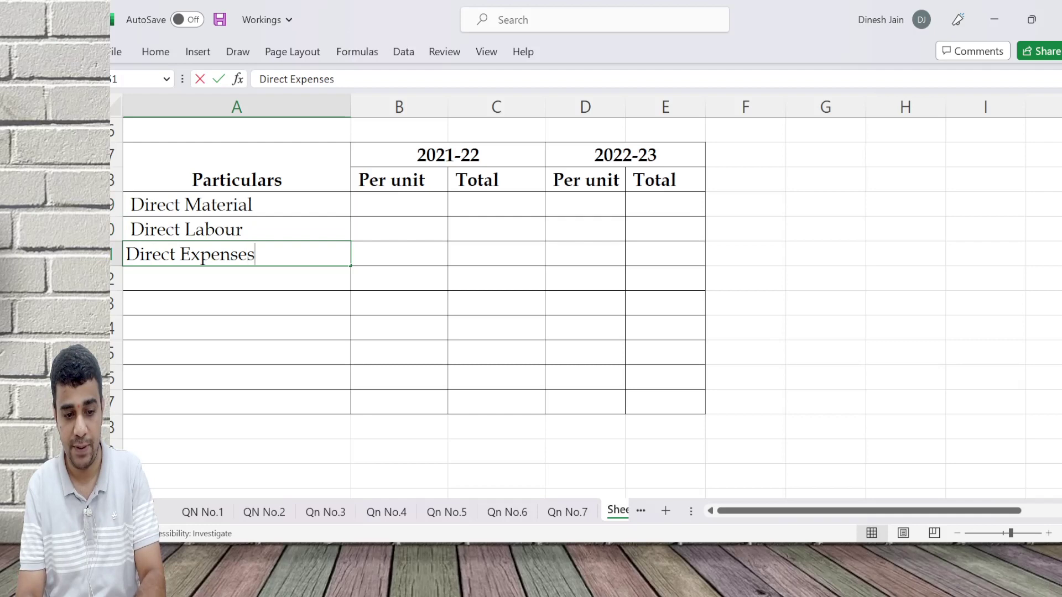
key("Return")
type("To")
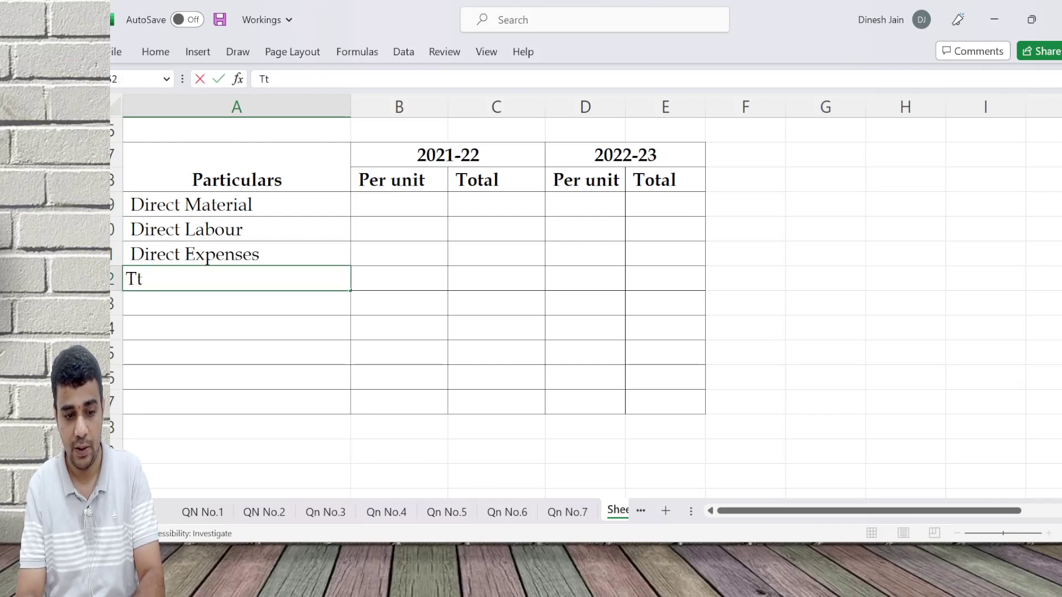
type("tal Cost")
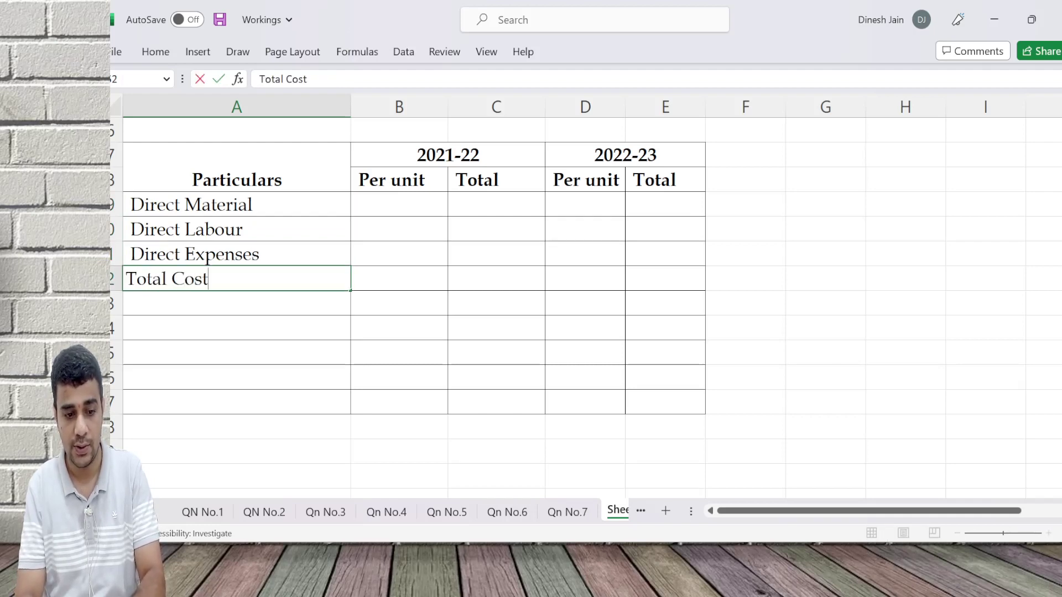
key("Return")
type("Profit")
key("Return")
type("Sales")
key("Return")
Step: Delete the three empty rows below Sales from the cost sheet as entire rows
key("shift+Down")
key("shift+Down")
key("alt+e")
key("d")
key("r")
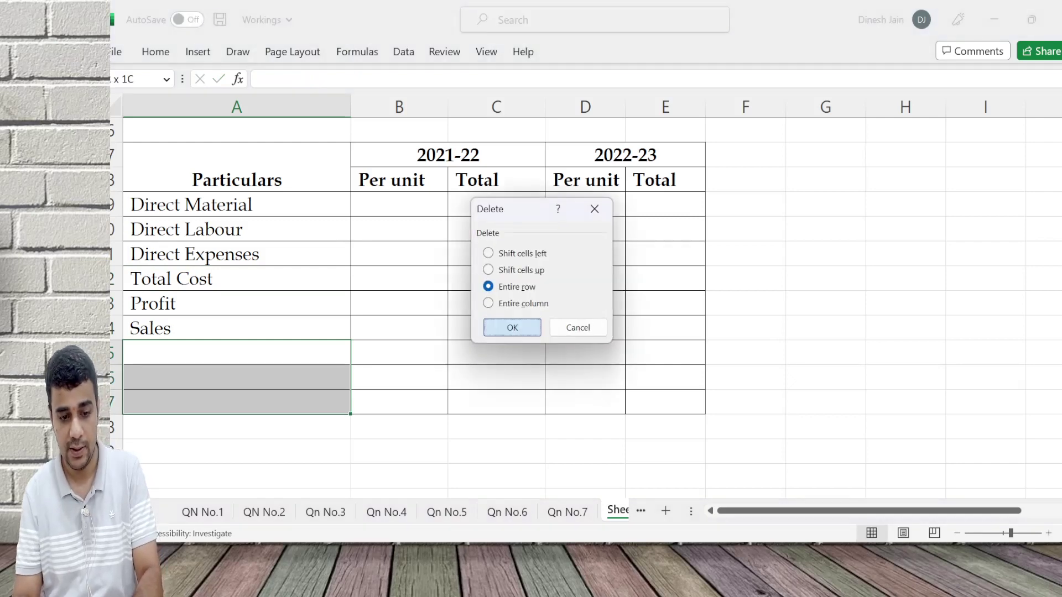
key("Return")
Step: AutoFit the widths of the cost sheet's columns to their contents
key("Up")
key("Up")
key("Up")
key("Up")
key("Up")
key("Up")
key("Up")
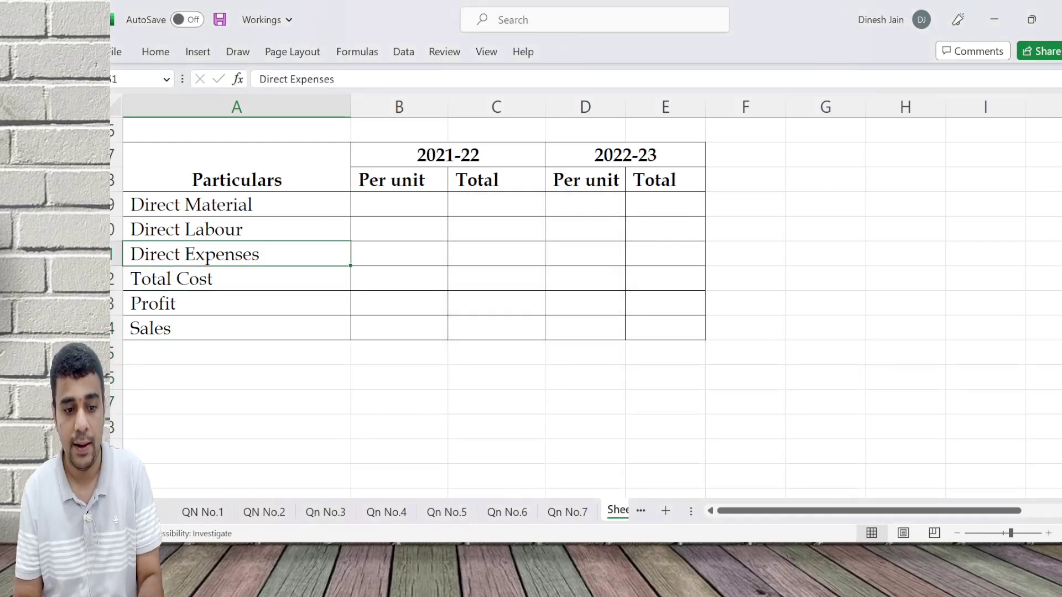
key("shift+Right")
key("shift+Right")
key("shift+Right")
key("shift+Left")
key("shift+Down")
key("shift+Down")
key("shift+Down")
key("shift+Down")
key("shift+Down")
key("shift+Down")
key("alt+h")
key("o")
key("i")
key("Down")
key("Down")
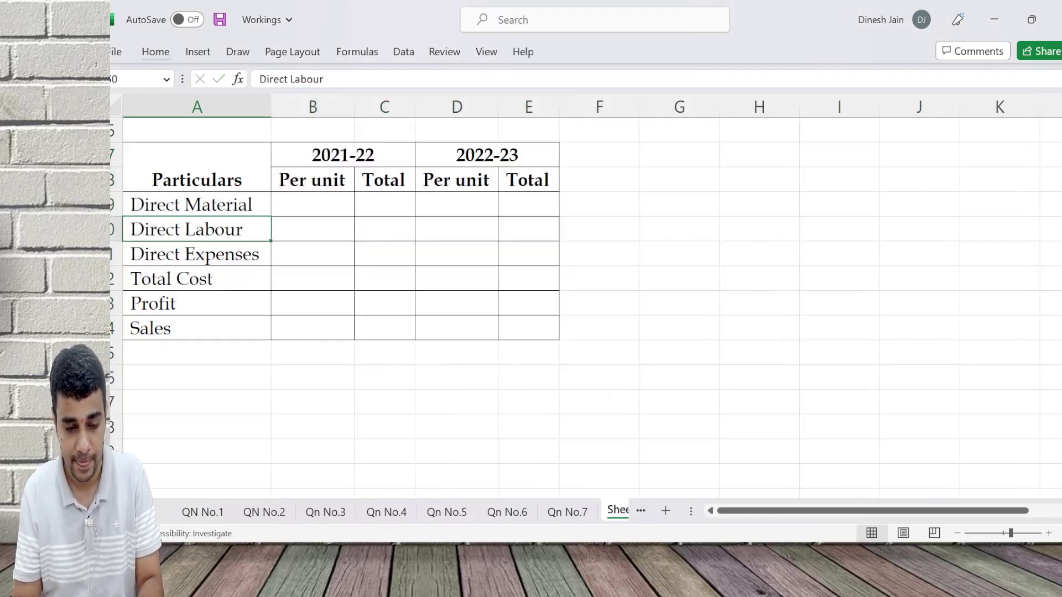
Step: Check question 9's 2021-22 data and enter 7200000 as the 2021-22 total for Sales in C54
key("Right")
key("alt+Tab")
scroll(587, 299, "up", 10)
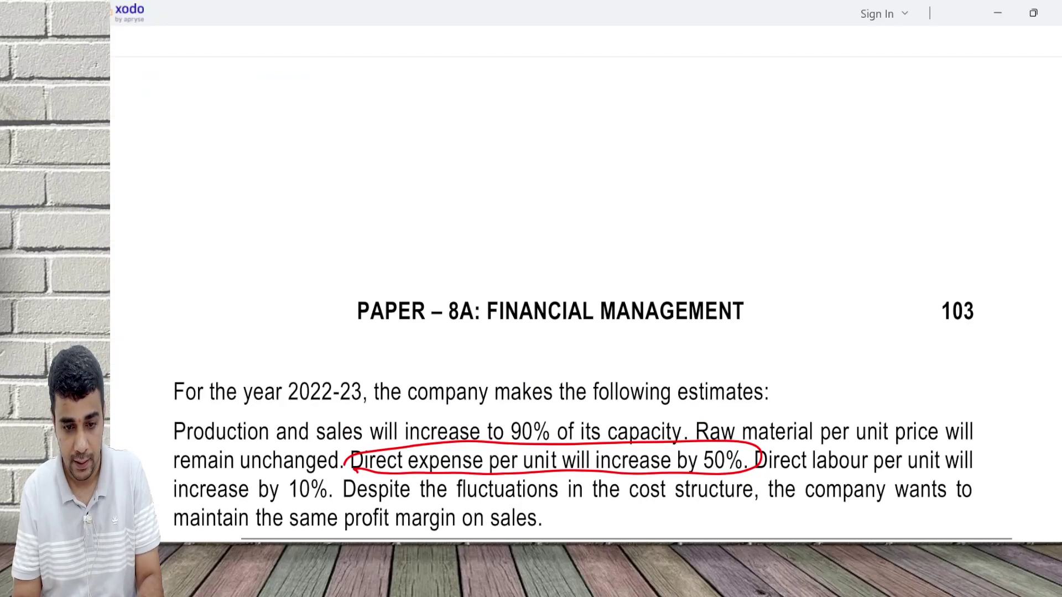
scroll(587, 299, "up", 2)
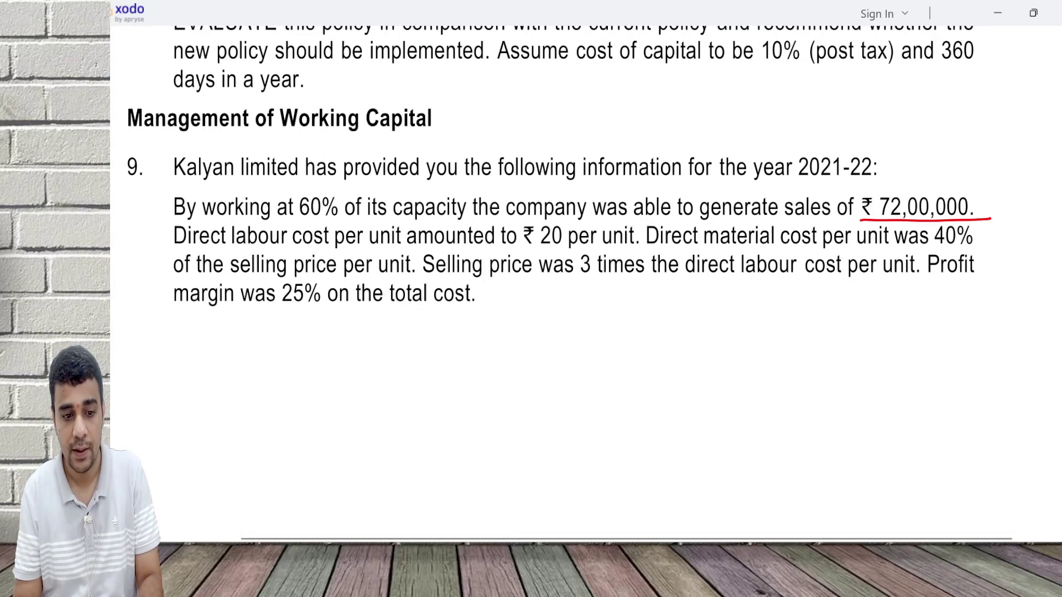
key("alt+Tab")
key("Down")
key("Down")
key("Down")
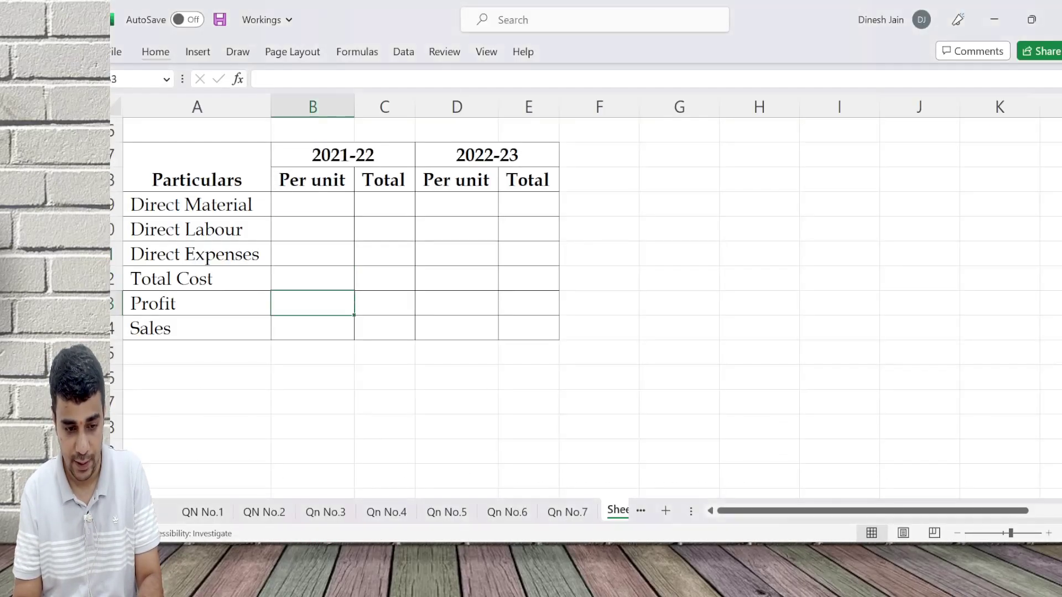
key("Down")
key("Right")
type("720000")
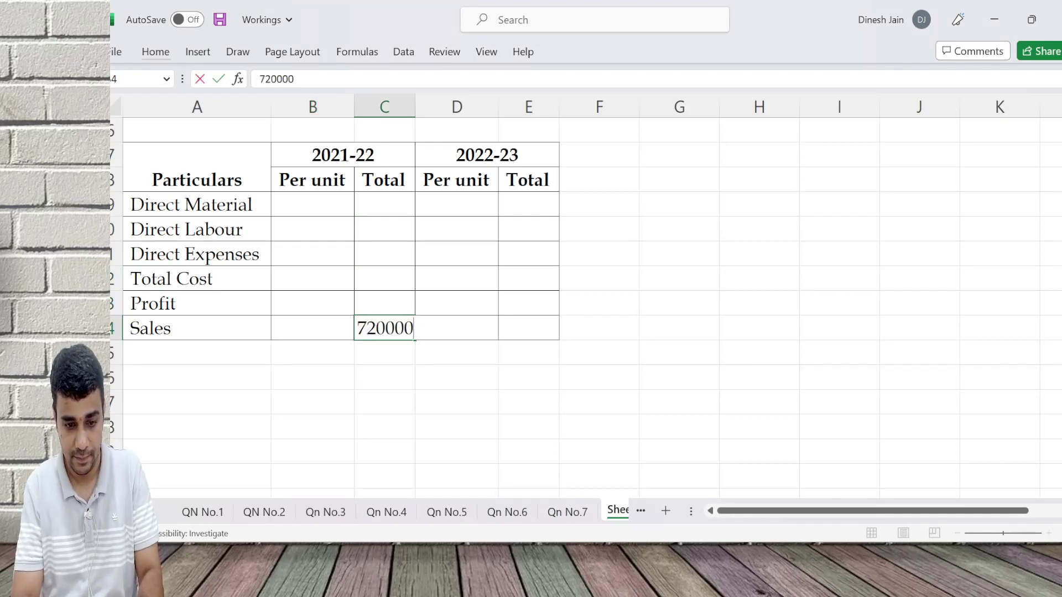
key("Return")
key("Up")
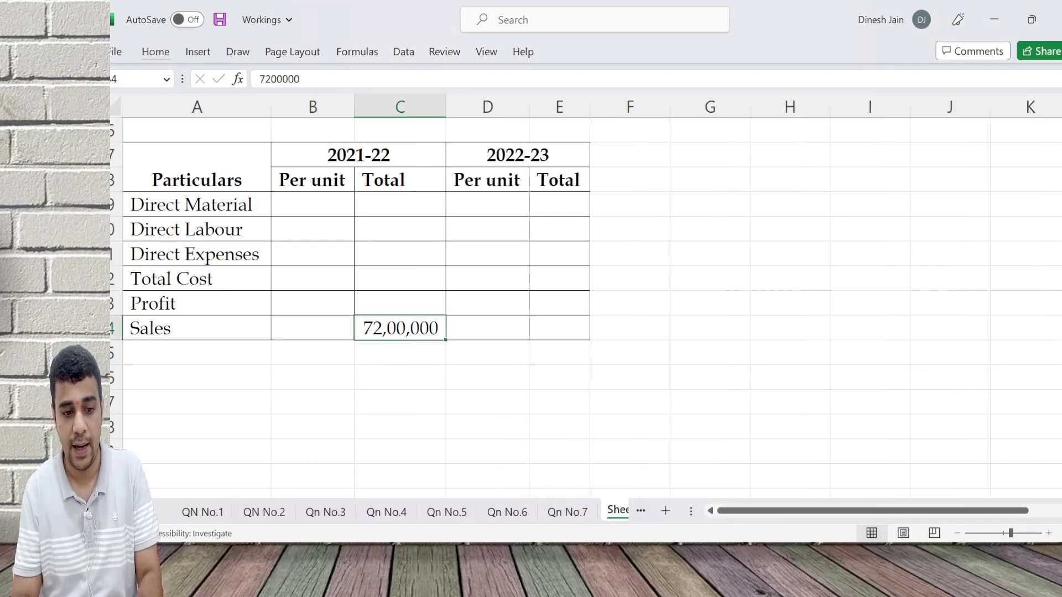
Step: Make the Sales row of the cost sheet bold, from column A to E
key("Left")
key("Left")
key("shift+Right")
key("shift+Right")
key("shift+Right")
key("shift+Right")
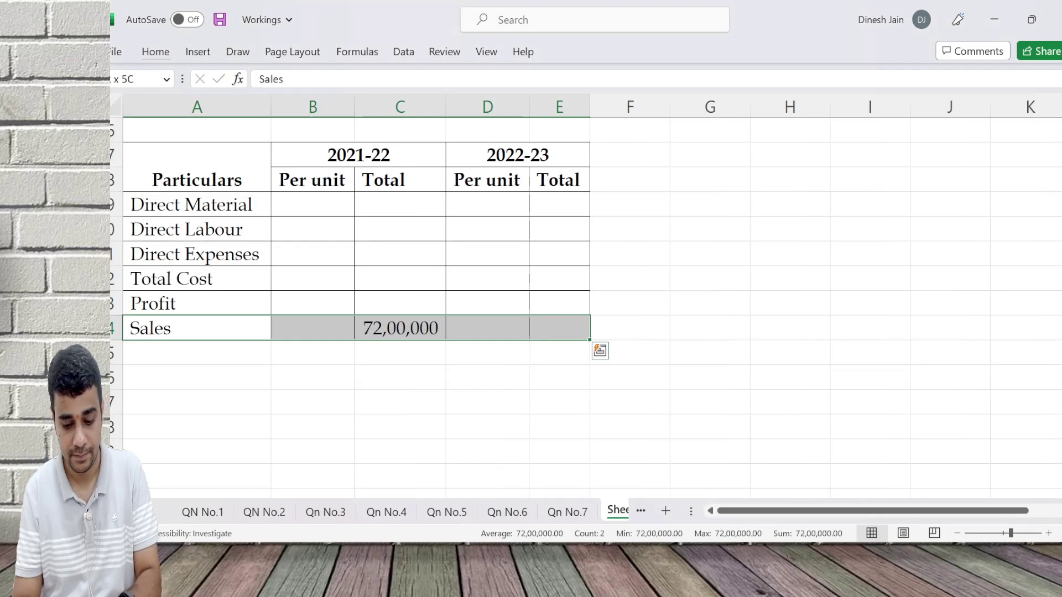
key("ctrl+b")
Step: Make the Total Cost row of the cost sheet bold, from column A to E
key("Up")
key("Up")
key("shift+Right")
key("shift+Right")
key("shift+Right")
key("shift+Right")
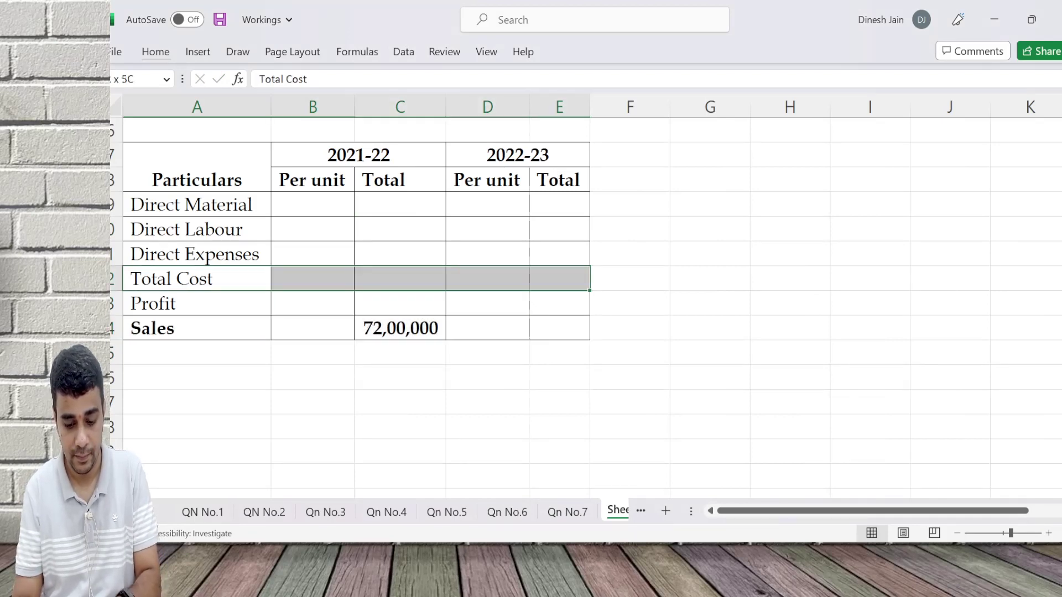
key("ctrl+b")
Step: Look up the labour cost in the question PDF and enter 20 as the 2021-22 per-unit Direct Labour
key("Right")
key("Up")
key("Up")
key("alt+Tab")
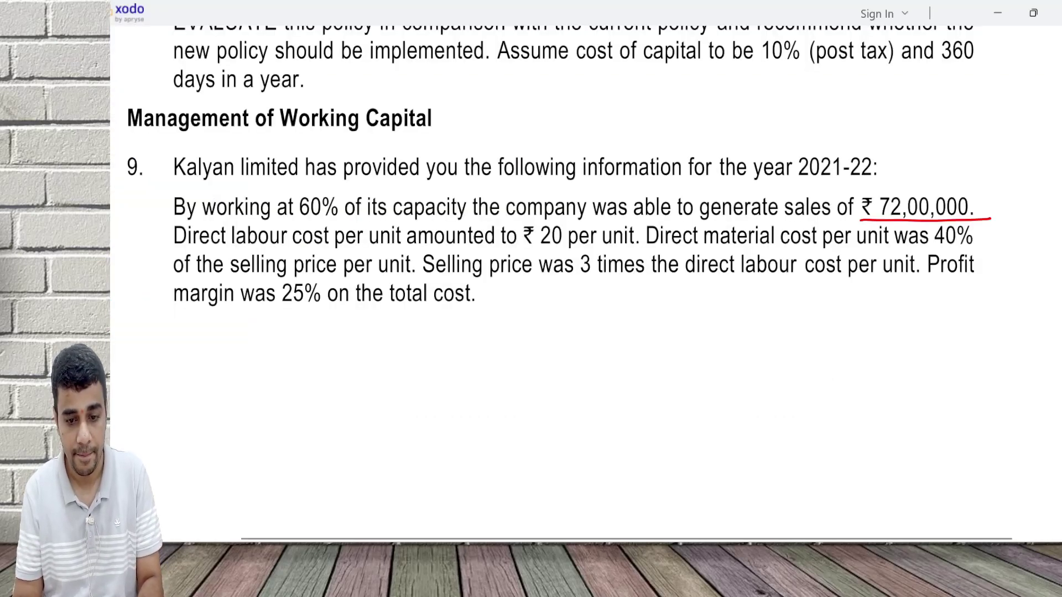
key("alt+Tab")
type("20")
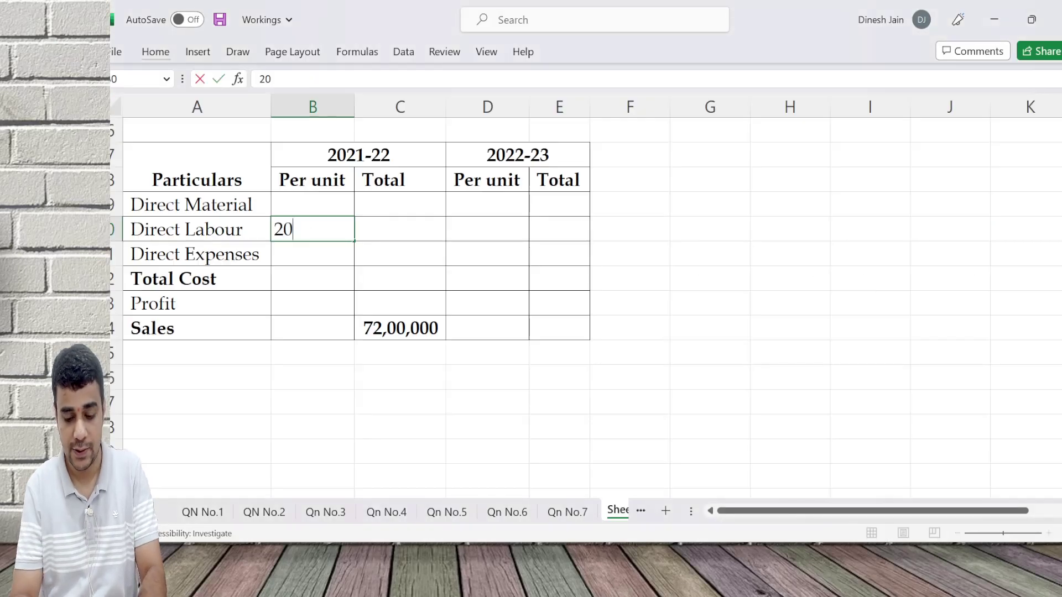
key("Return")
Step: Check the selling price rule in the question and calculate 2021-22 Sales per unit in B54 as =B50*3
key("alt+Tab")
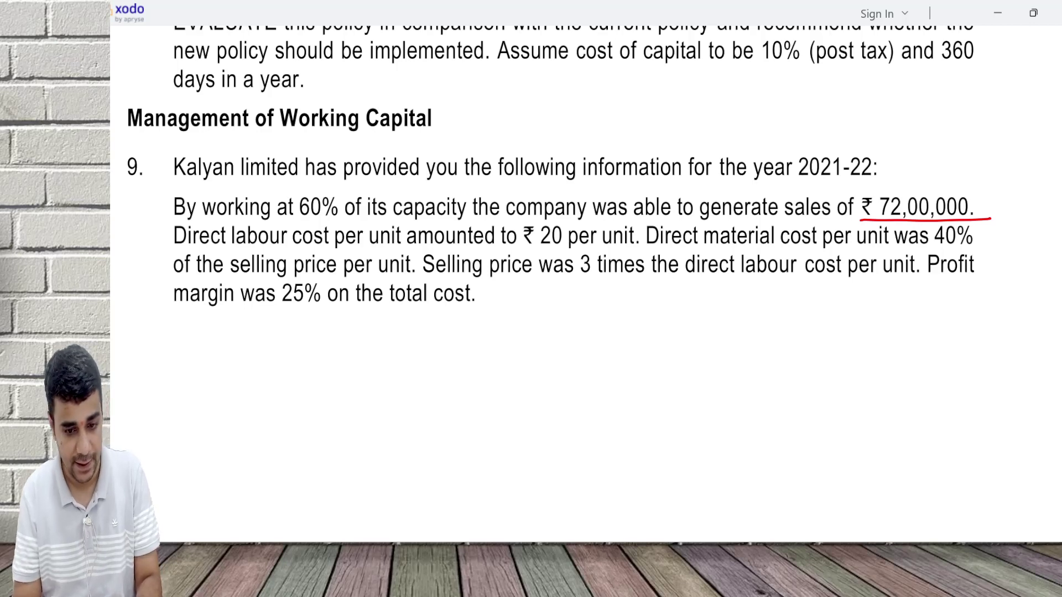
key("alt+Tab")
key("Down")
key("Down")
key("Down")
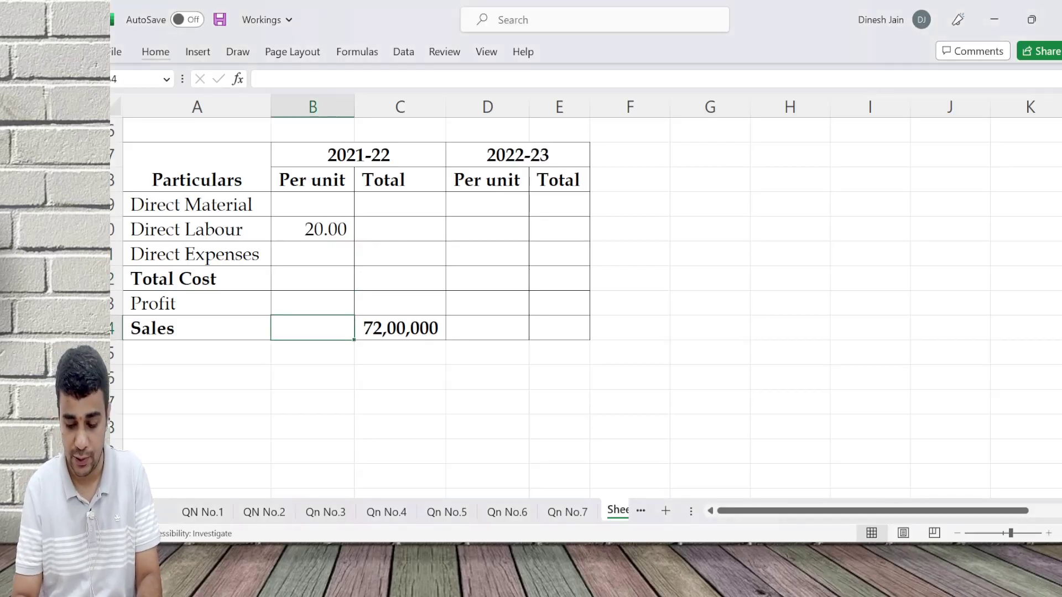
type("=")
key("Up")
key("Up")
key("Up")
key("Up")
type("*3")
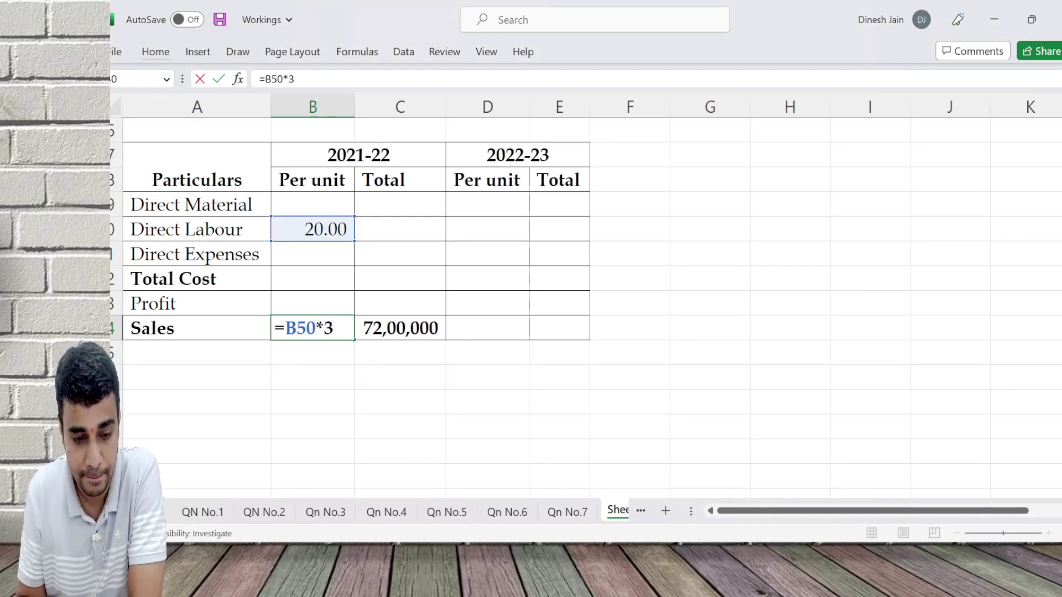
key("Return")
left_click(313, 328)
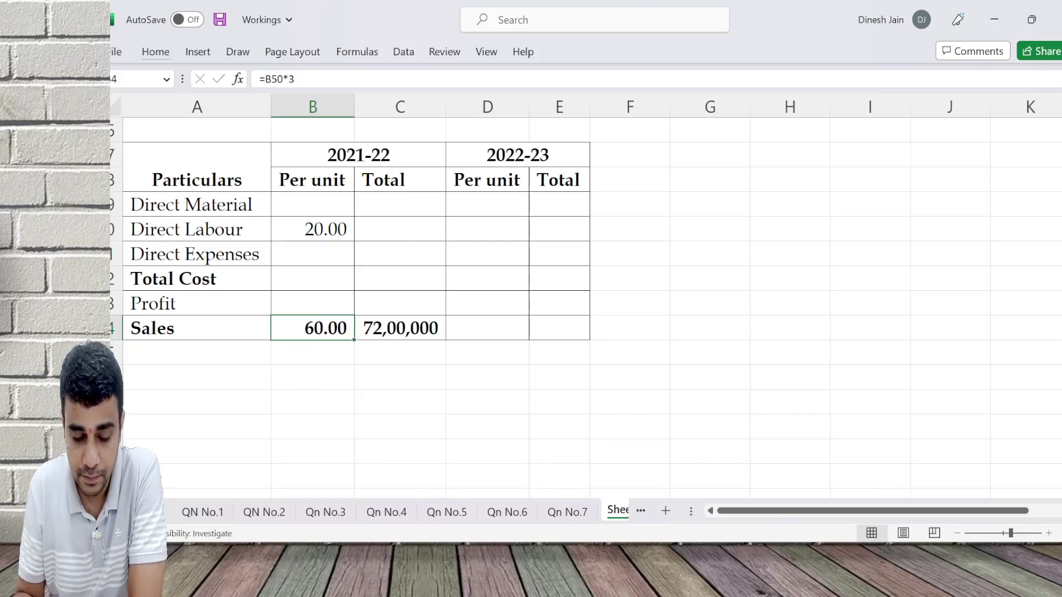
Step: Check the material cost percentage in the question and calculate 2021-22 Direct Material per unit in B49 as =B54*0.4
key("Up")
key("Up")
key("Up")
key("Up")
key("Up")
key("Up")
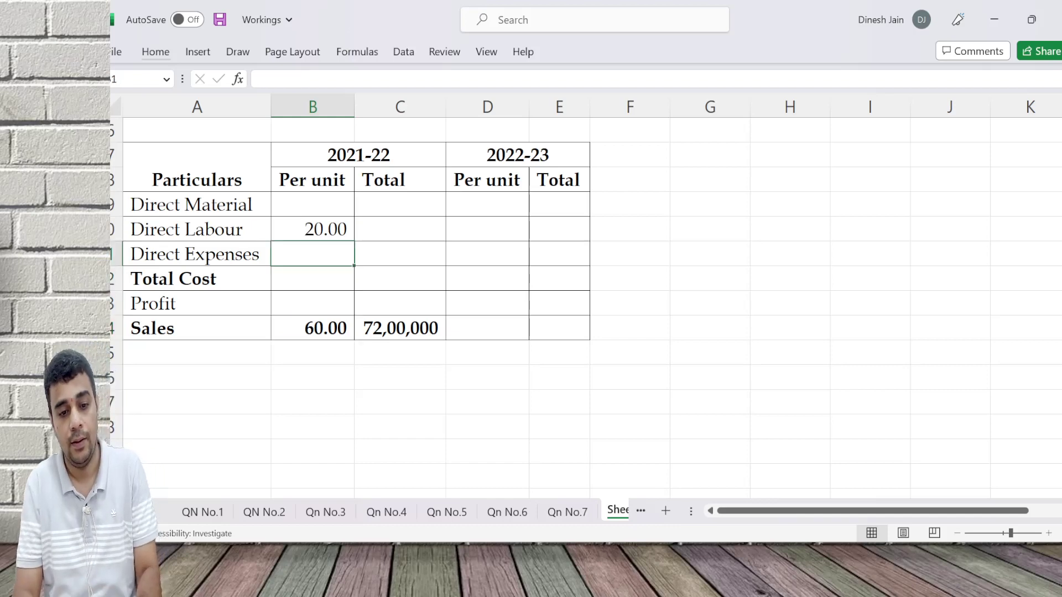
key("alt+Tab")
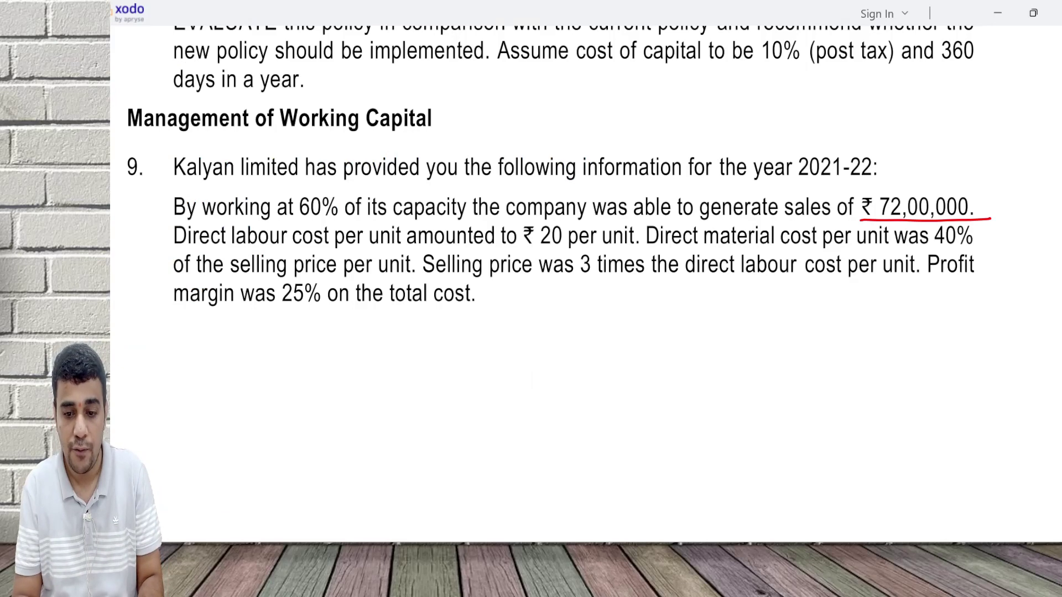
key("alt+Tab")
type("=")
key("Down")
key("Down")
key("Down")
key("Down")
key("Down")
type("*0.4")
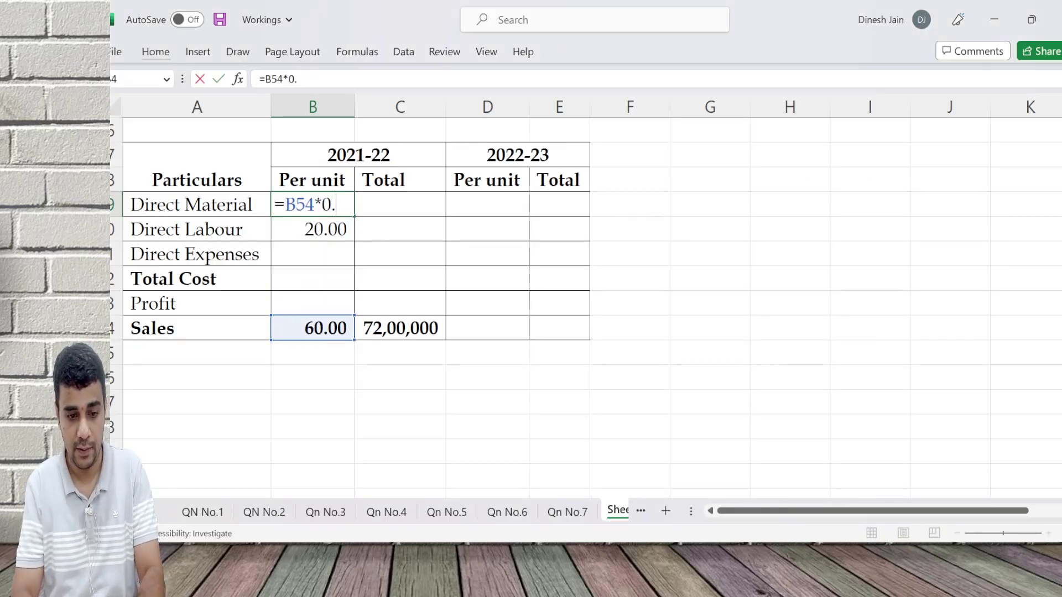
key("Return")
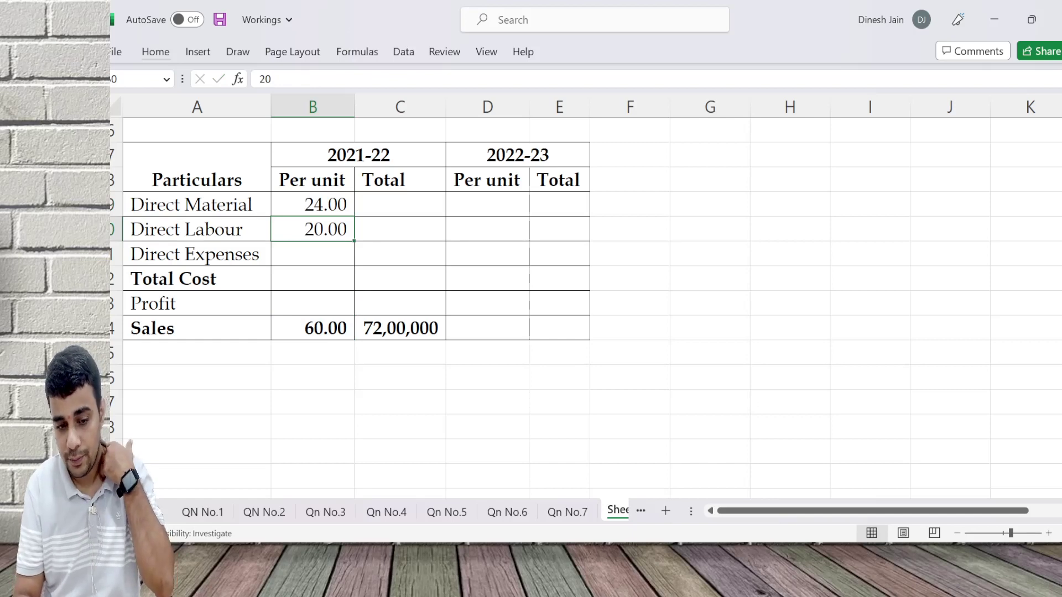
Step: Calculate the 2021-22 number of units below the table in C56 as =C54/B54
key("Down")
key("Down")
key("Down")
key("Down")
key("Down")
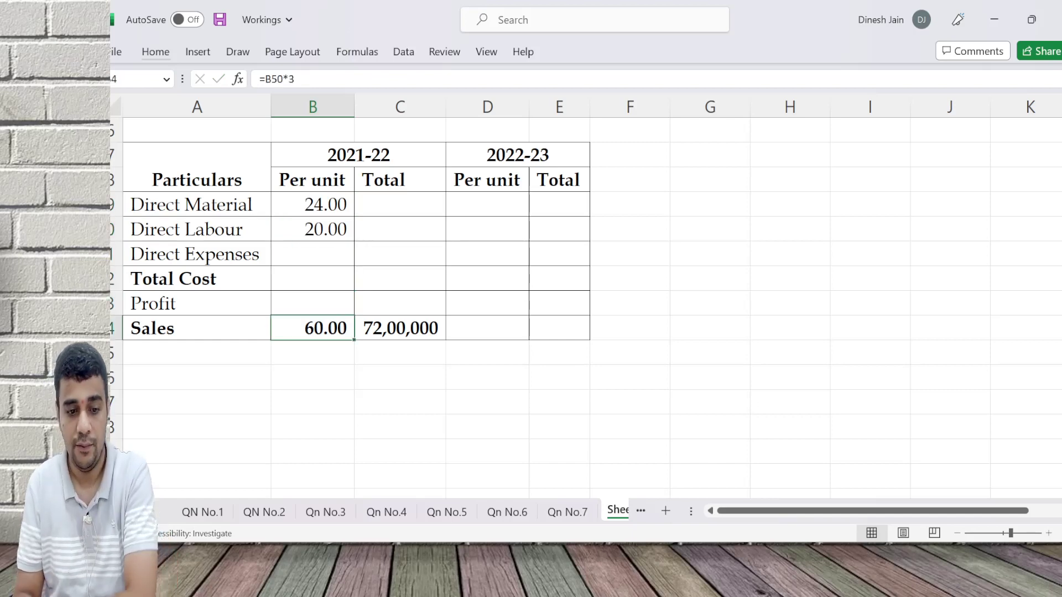
key("Down")
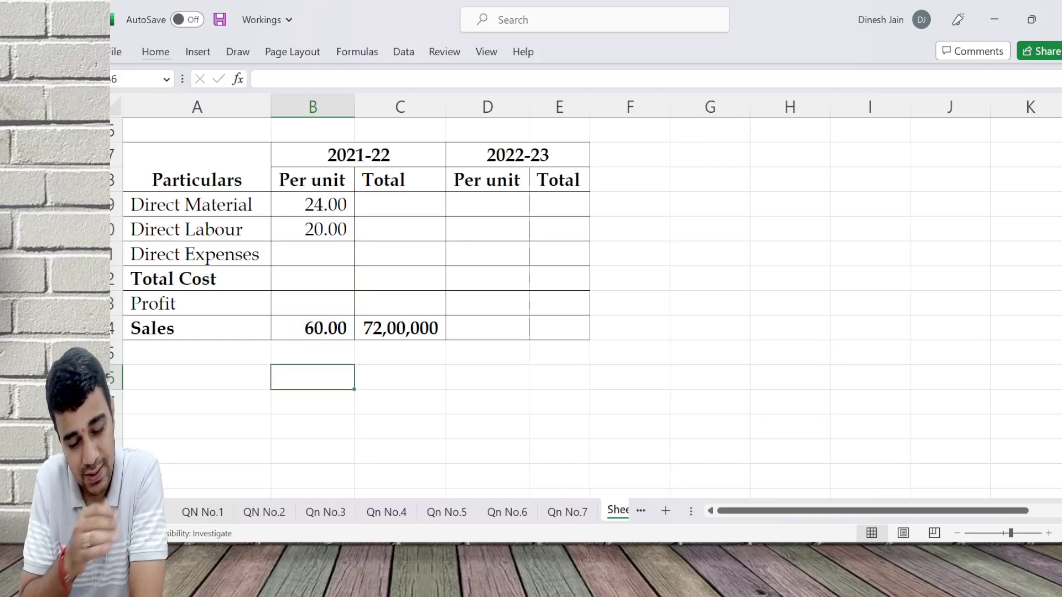
key("Right")
type("=")
key("Up")
key("Up")
type("/")
key("Left")
key("Up")
key("Up")
key("Return")
key("Up")
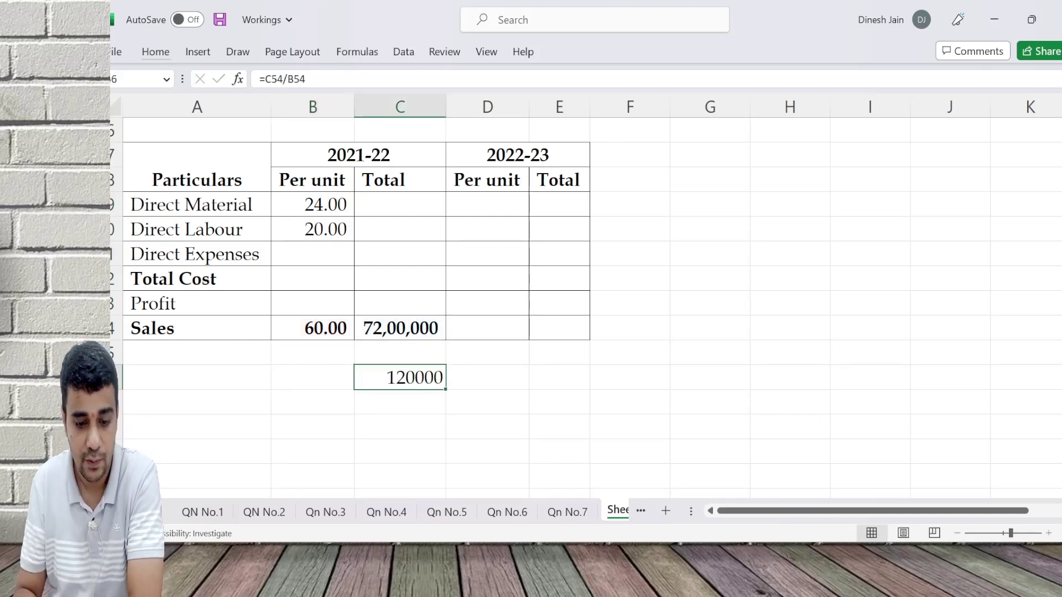
Step: Extend the 2021-22 heading to read 2021-22 (1,20,000), with the added text in bold
key("Up")
key("Up")
key("Up")
key("Up")
key("Up")
key("Up")
key("Up")
key("Up")
key("Up")
key("F2")
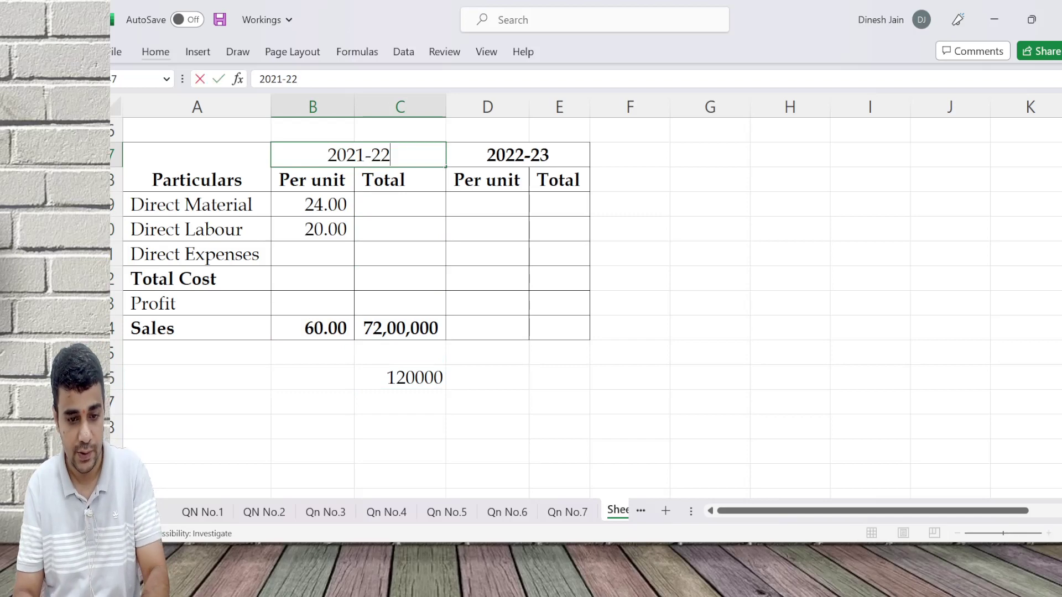
key("ctrl+b")
type("(1,20,000)")
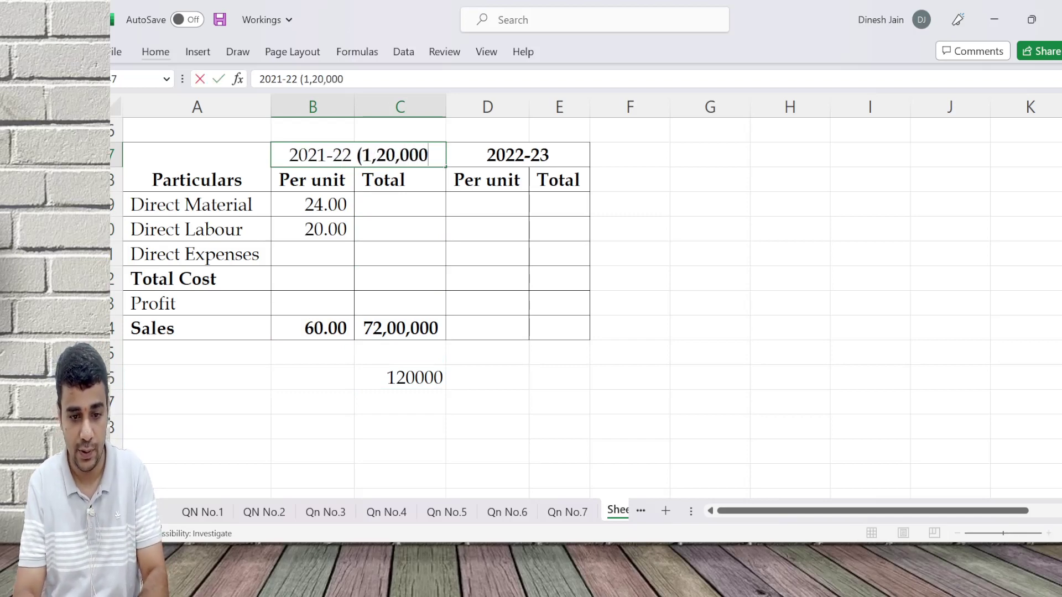
key("Return")
Step: Clear the units calculation in C56 below the cost sheet
key("Down")
key("Down")
key("Down")
key("Down")
key("Down")
key("Down")
key("Down")
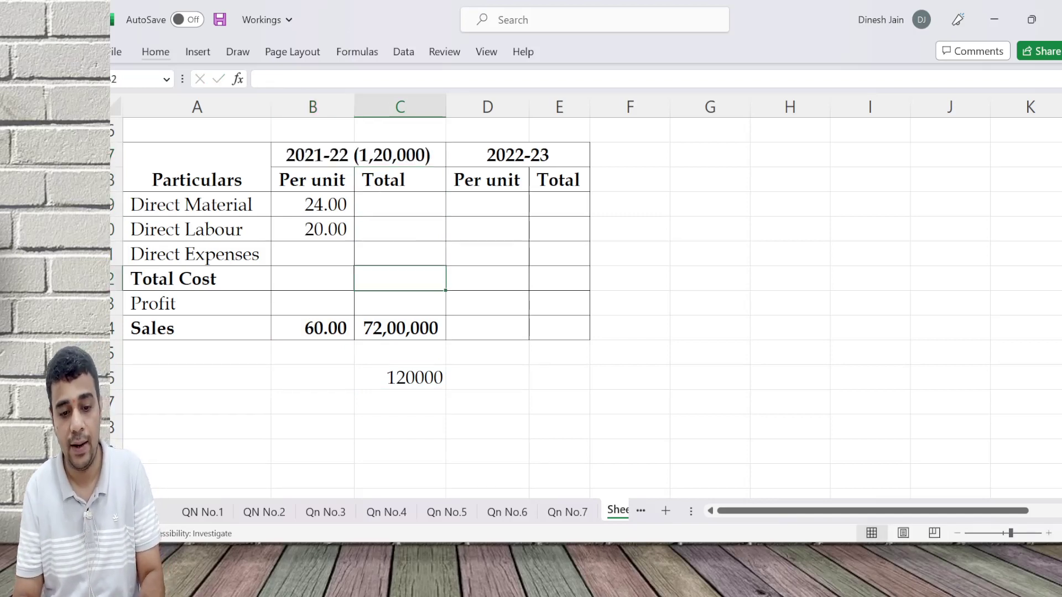
key("Down")
key("Delete")
Step: Calculate the 2021-22 Direct Material total in C49 as =B49*120000 and fill the formula into Direct Labour's total
key("Up")
key("Up")
key("Up")
key("Up")
key("Up")
key("Up")
key("Up")
type("=")
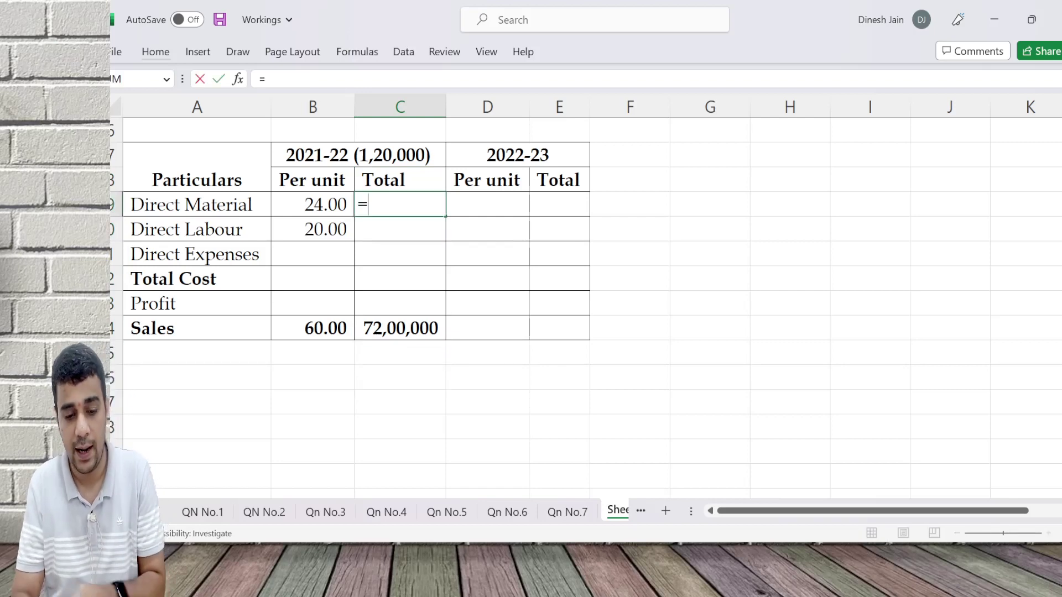
key("Left")
type("*120000")
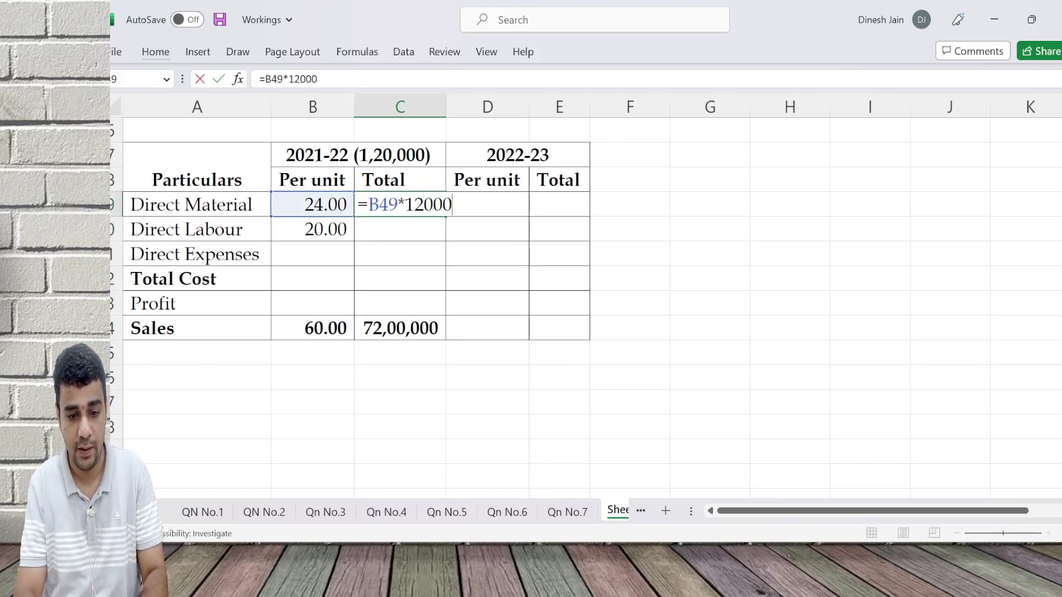
key("Return")
key("ctrl+d")
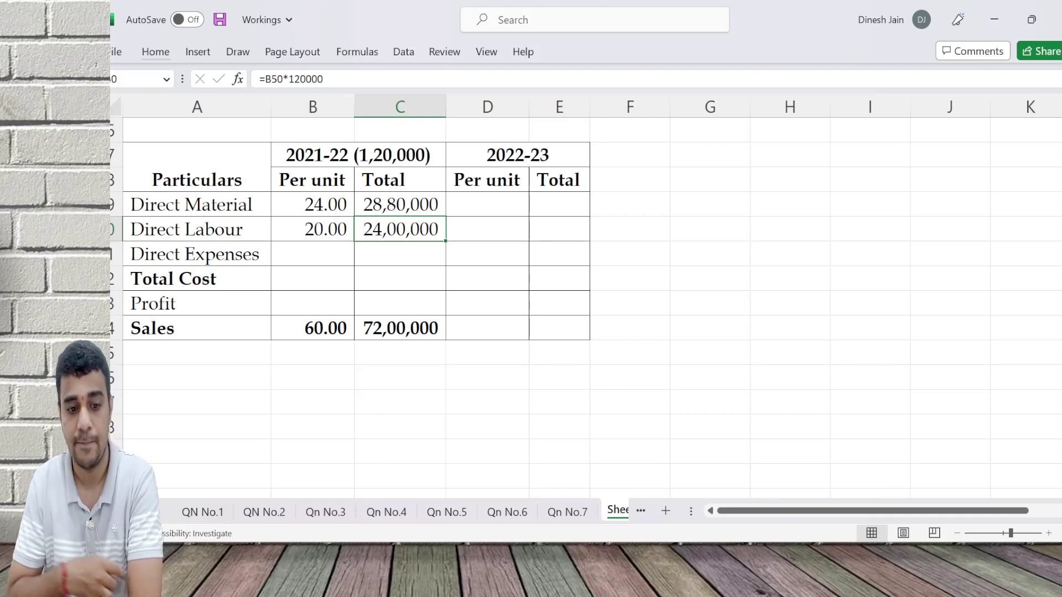
Step: Mark the 25% on total cost profit margin in the PDF question and handwrite "1/4 on cost, 1/5 on sales" beside it, circled
left_click(400, 278)
left_click(313, 278)
key("alt+Tab")
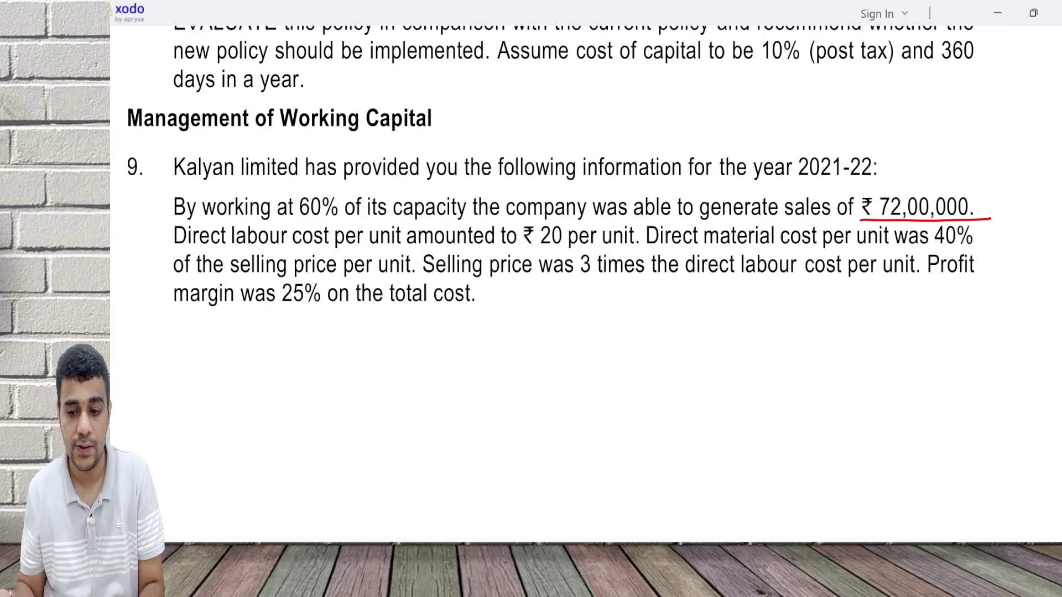
mouse_move(257, 283)
left_mouse_down()
mouse_move(454, 271)
mouse_move(268, 305)
left_mouse_up()
left_click_drag(579, 294, 579, 343)
mouse_move(603, 303)
left_mouse_down()
mouse_move(595, 327)
mouse_move(611, 389)
left_mouse_up()
mouse_move(636, 329)
left_mouse_down()
mouse_move(633, 339)
mouse_move(672, 354)
left_mouse_up()
mouse_move(700, 312)
left_mouse_down()
mouse_move(694, 351)
mouse_move(712, 320)
left_mouse_up()
left_click_drag(731, 305, 717, 340)
left_click_drag(738, 269, 735, 334)
left_click_drag(740, 329, 761, 302)
left_click_drag(614, 388, 627, 430)
left_click_drag(654, 371, 626, 451)
left_click_drag(662, 404, 647, 449)
mouse_move(688, 394)
left_mouse_down()
mouse_move(683, 426)
mouse_move(719, 412)
left_mouse_up()
mouse_move(746, 365)
left_mouse_down()
mouse_move(730, 410)
mouse_move(772, 354)
mouse_move(799, 385)
left_mouse_up()
mouse_move(861, 319)
left_mouse_down()
mouse_move(861, 334)
mouse_move(553, 432)
mouse_move(843, 332)
left_mouse_up()
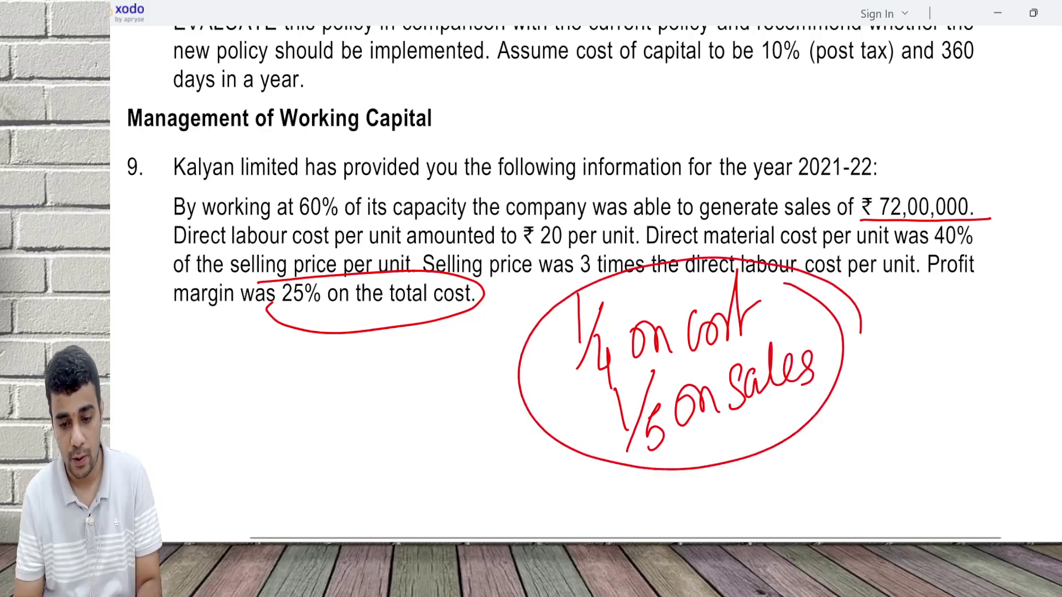
Step: Return to the Excel workbook and calculate the 2021-22 Profit per unit in B53 as =B54/5
key("alt+Tab")
left_click(313, 303)
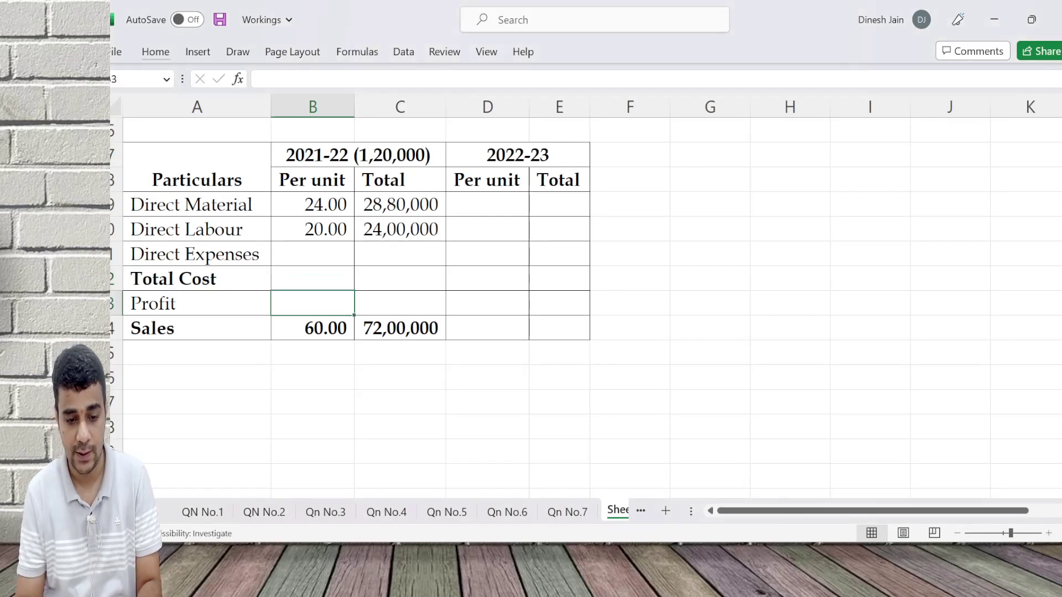
type("=")
key("Down")
type("/5")
key("Return")
Step: Calculate the 2021-22 Profit total in C53 as =B53*120000
key("Right")
key("Up")
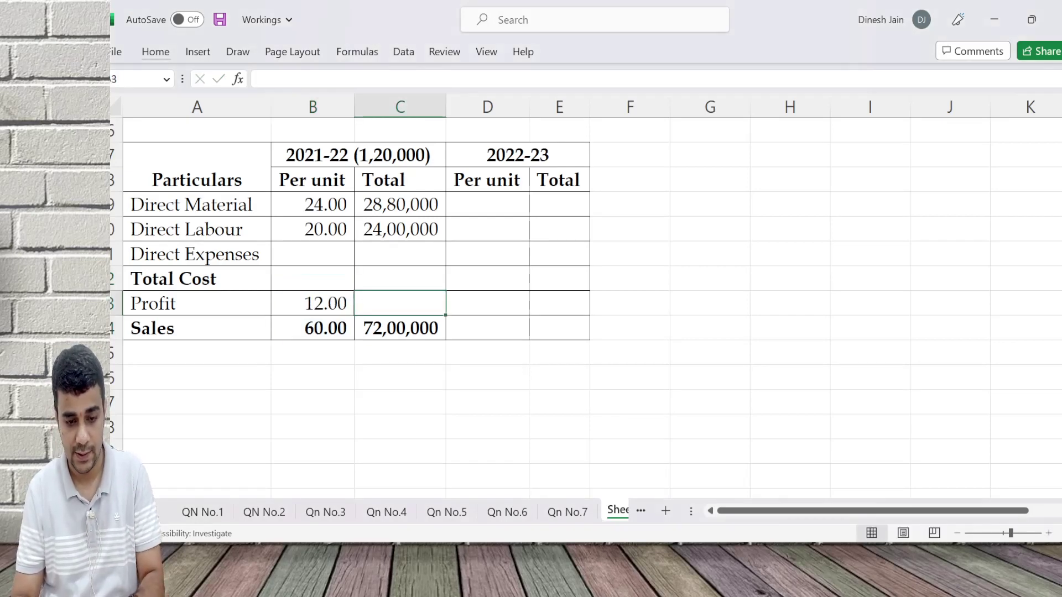
type("=")
key("Left")
type("*120000")
key("Return")
Step: Calculate the 2021-22 Total Cost per unit in B52 as Sales minus Profit, =B54-B53
key("Up")
key("Up")
key("Left")
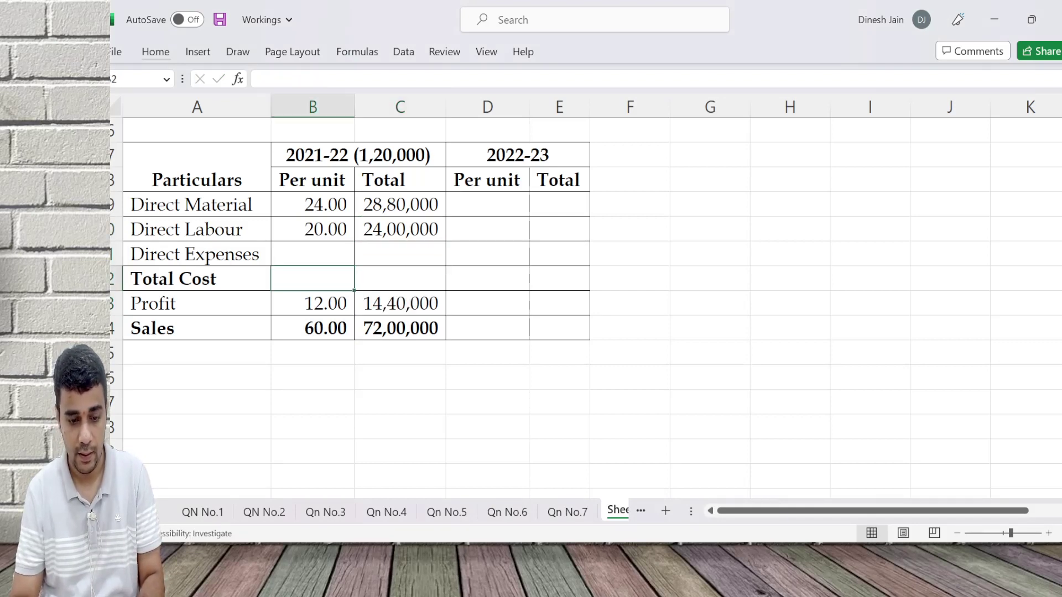
type("=")
key("Down")
key("Down")
type("-")
key("Down")
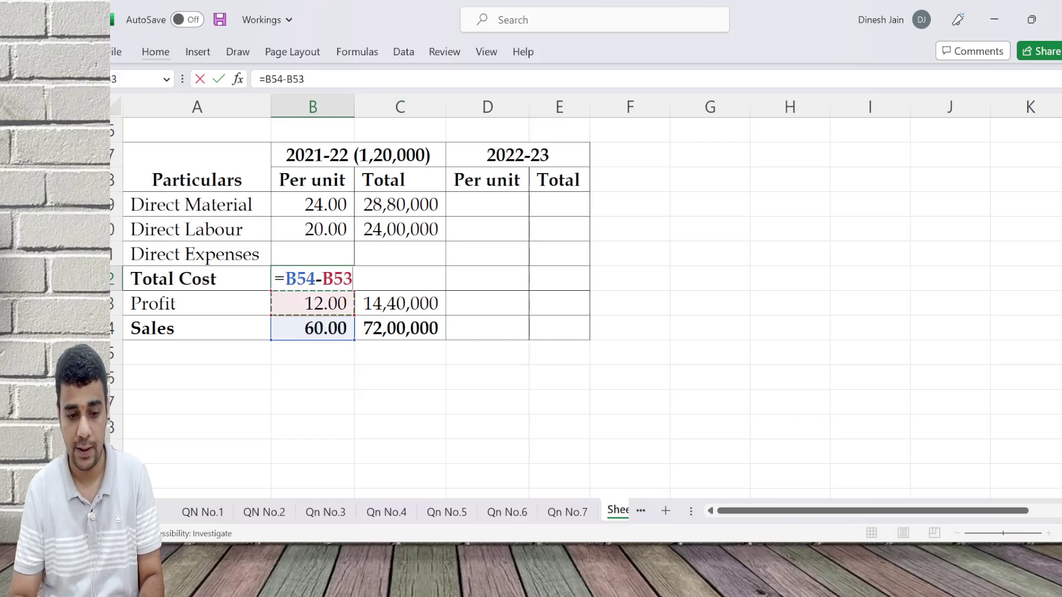
key("Return")
Step: Copy the Direct Labour total formula from C50 into the Total Cost total in C52 and make it bold
key("Right")
key("Up")
key("Up")
key("Up")
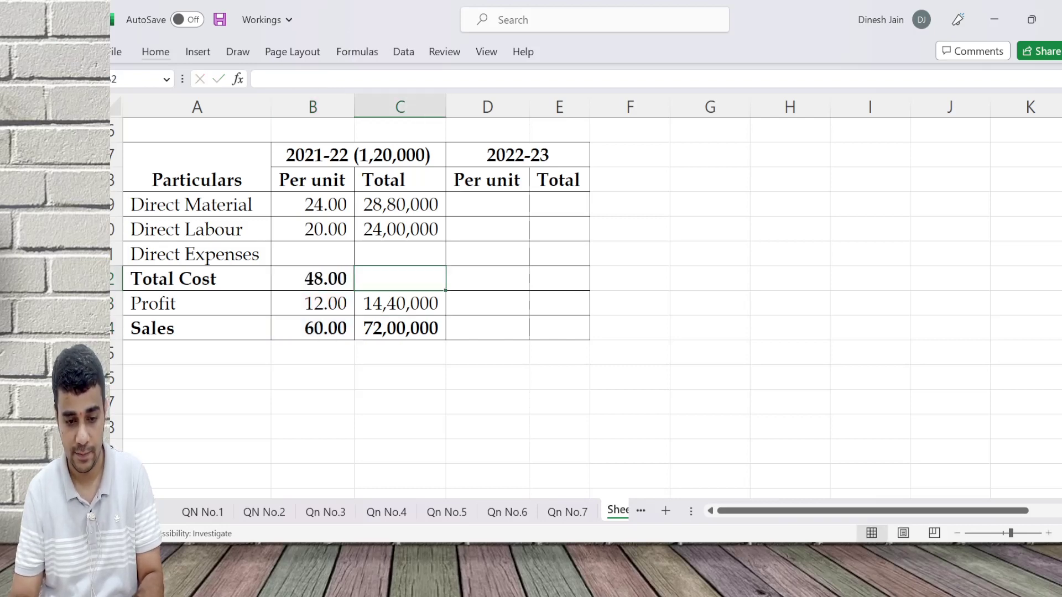
key("ctrl+c")
key("Down")
key("Down")
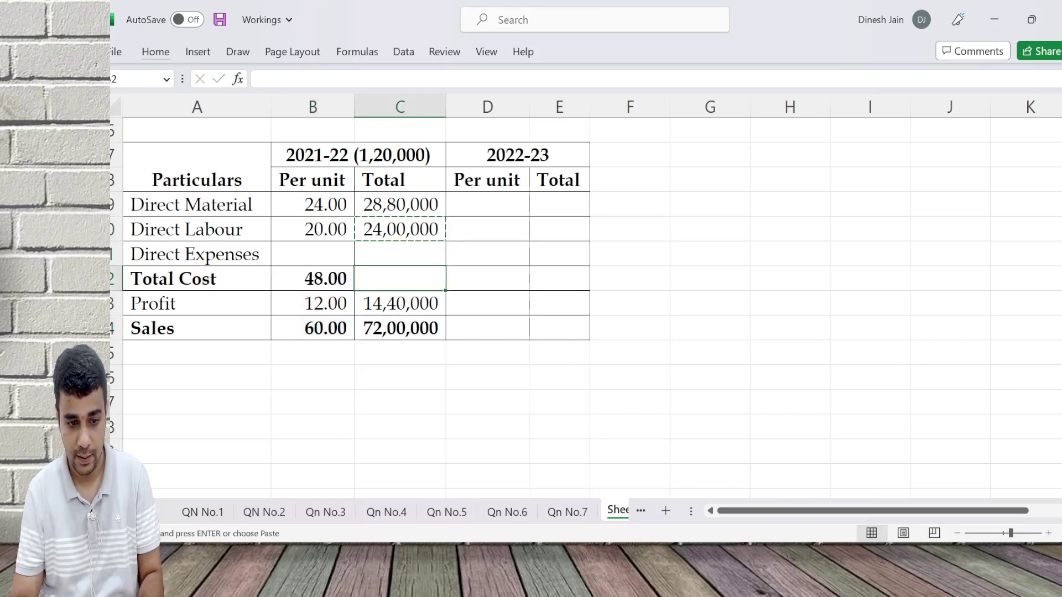
key("ctrl+v")
key("Up")
key("Down")
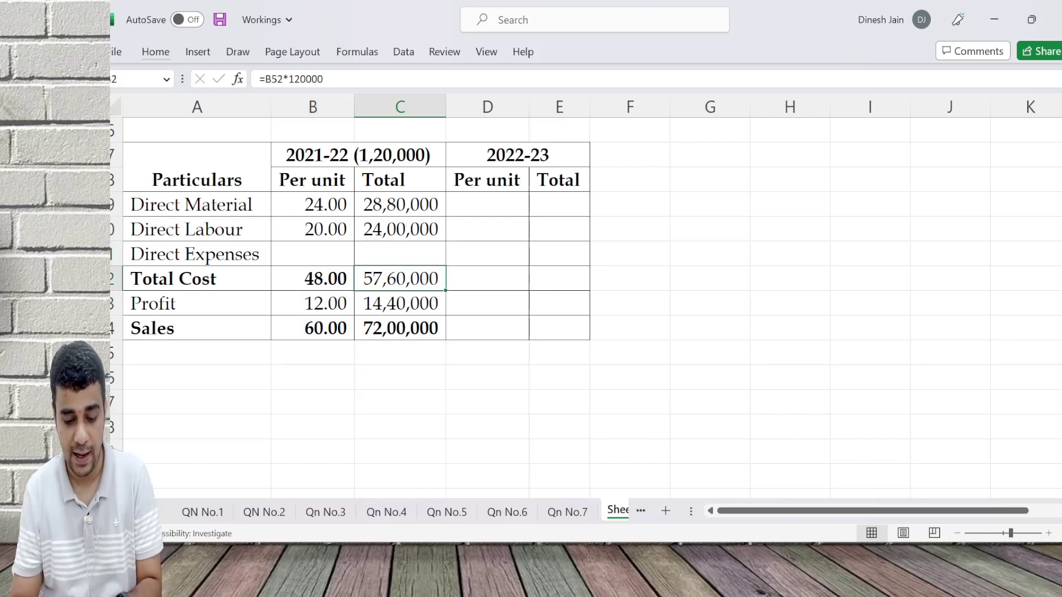
Step: Enter 4 as the 2021-22 Direct Expenses per unit, fill its total from the Direct Labour total above, and save the workbook
key("Up")
key("Left")
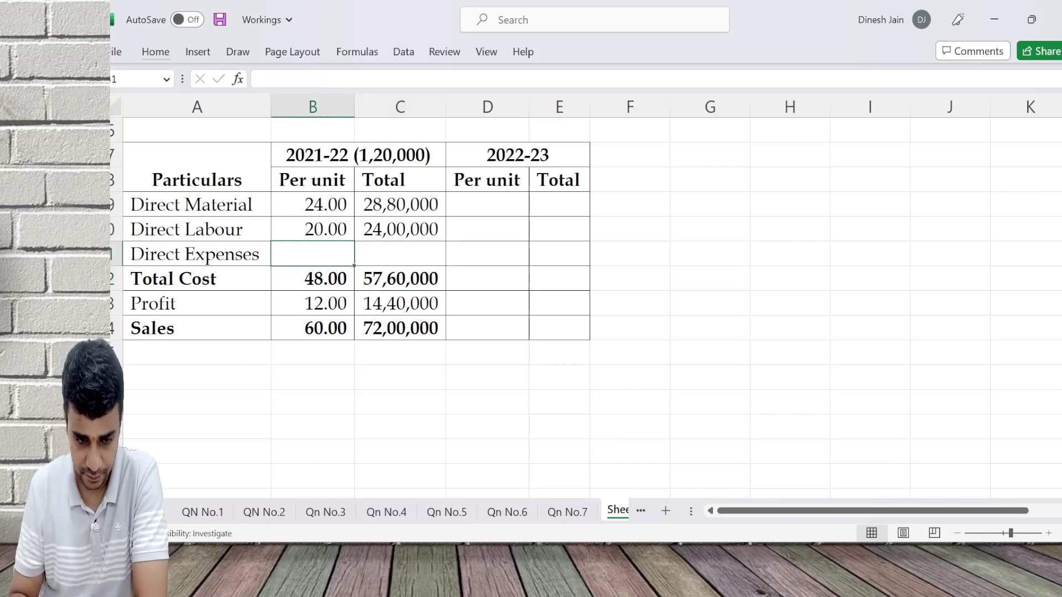
type("4")
key("Right")
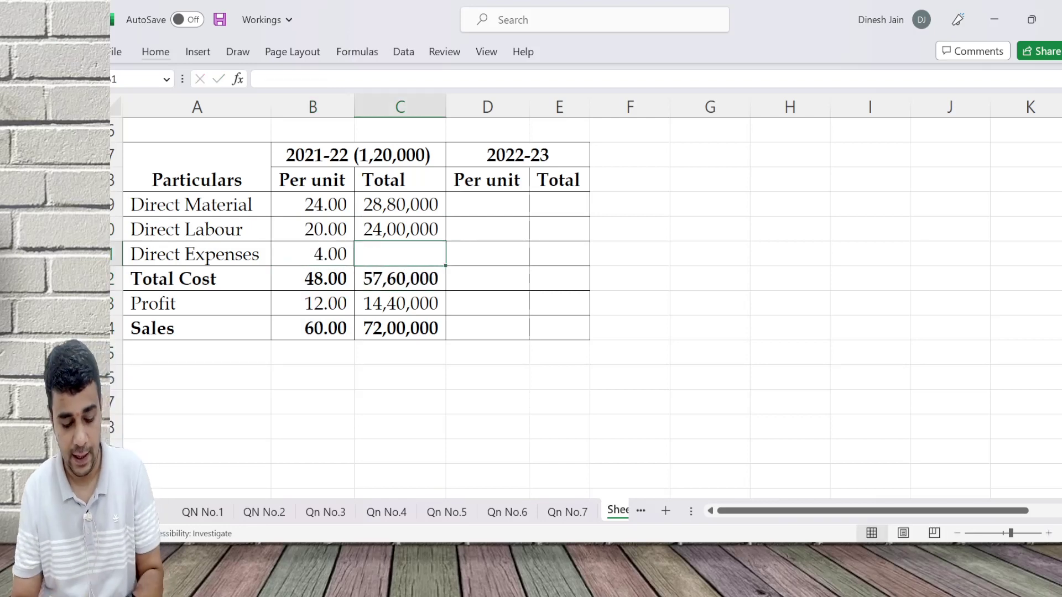
key("ctrl+d")
key("ctrl+s")
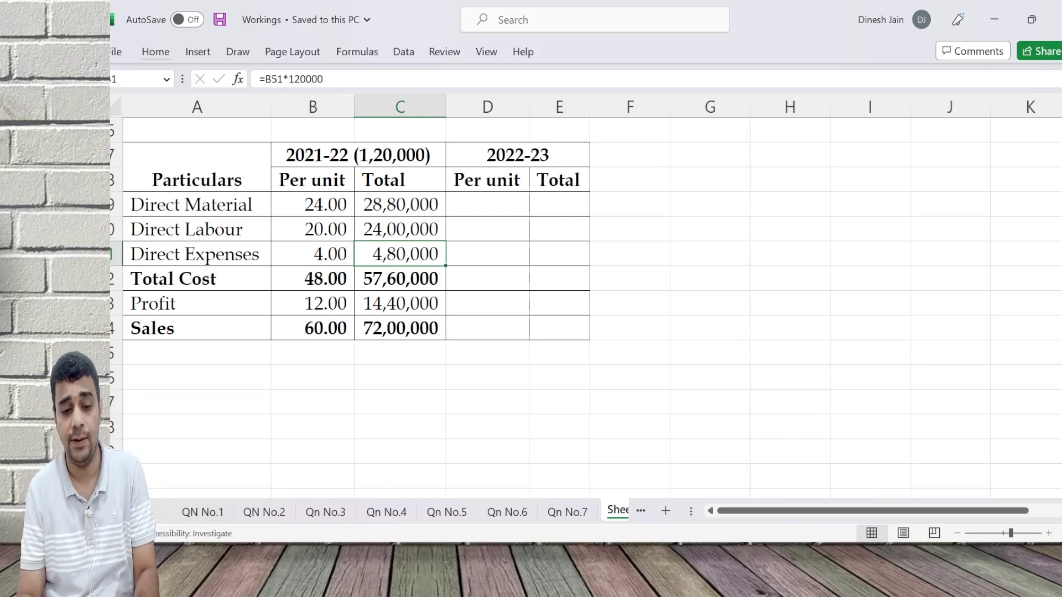
Step: Write the note "2021-22 we operated at 60 percent capacity." in A56 below the cost sheet
key("Down")
key("Down")
key("Down")
key("Down")
key("Down")
key("Left")
key("Left")
key("Right")
key("Left")
type("2021-22 we operated at 60 pr")
key("BackSpace")
type("ercent capacity.")
key("Return")
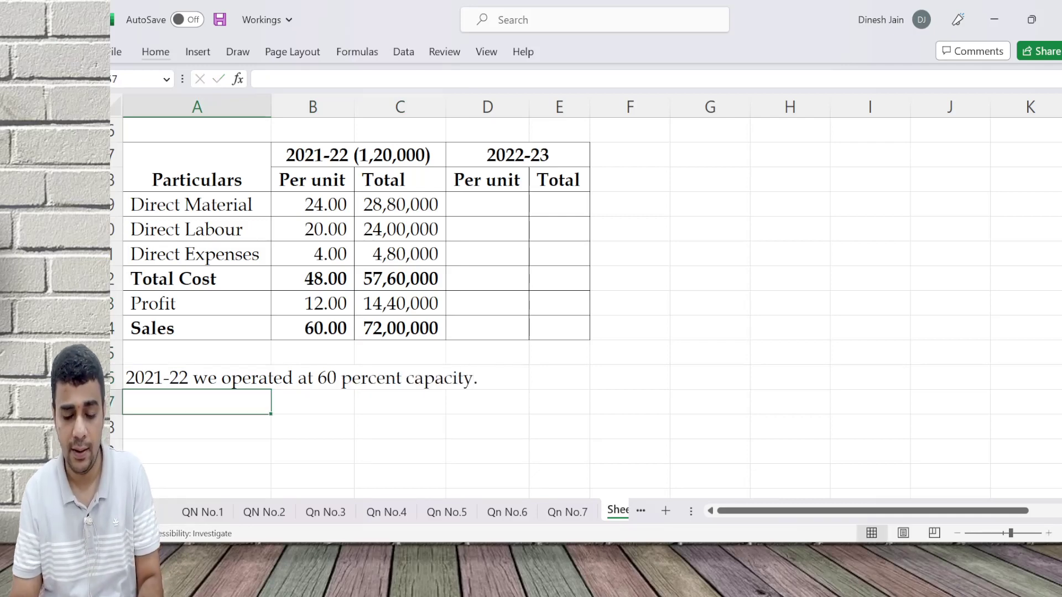
Step: Check the 2021-22 capacity in the question and note "60 percent = 1,20,000" in G49 beside the cost sheet
key("alt+Tab")
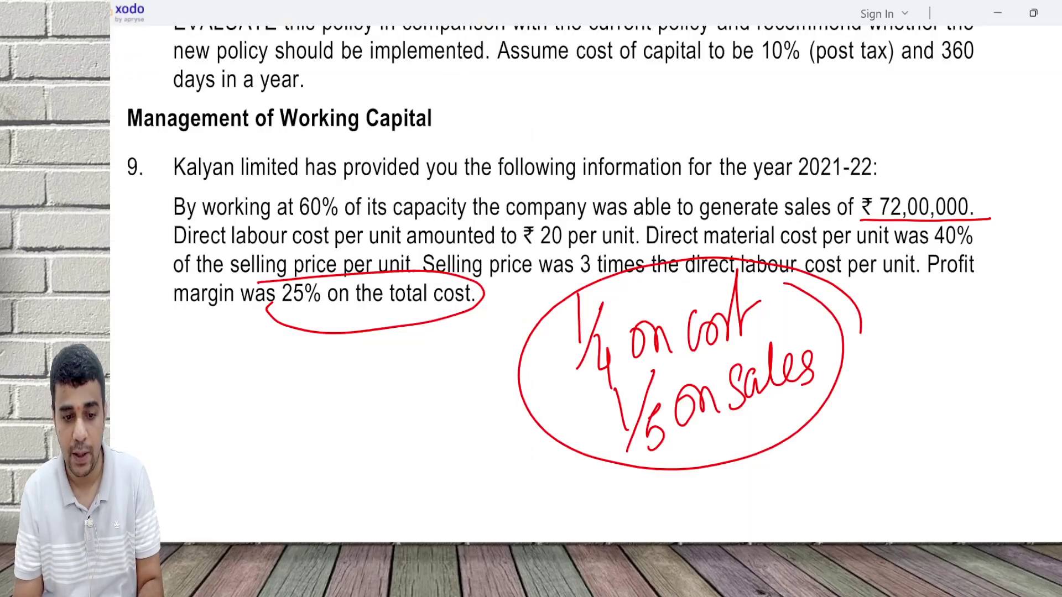
key("alt+Tab")
key("Right")
key("Right")
left_click(630, 377)
key("Up")
key("Up")
key("Up")
key("Up")
key("Up")
key("Up")
key("Up")
key("Up")
key("Down")
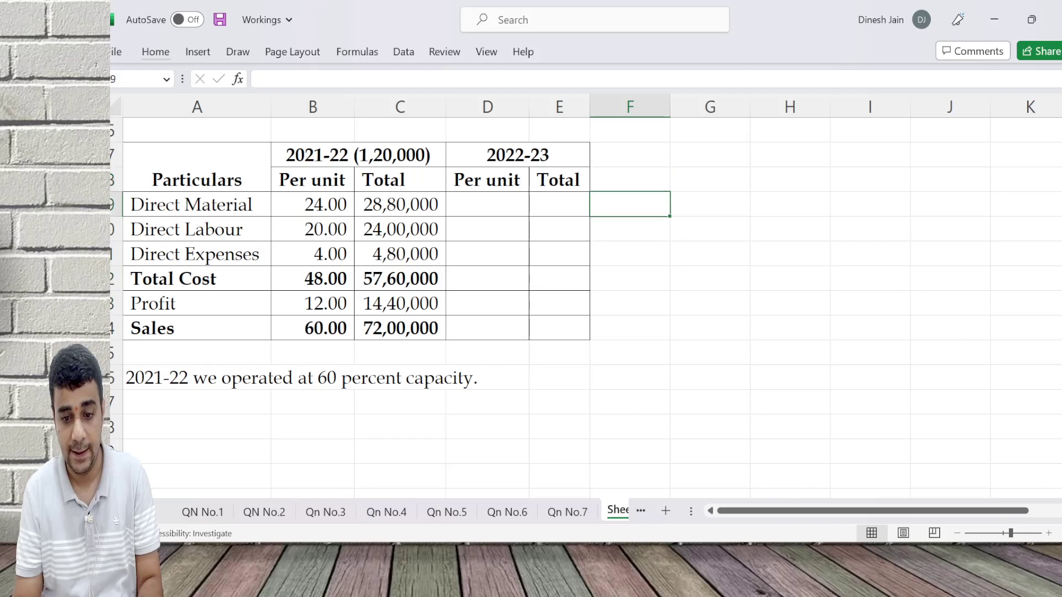
key("Right")
type("60 percen")
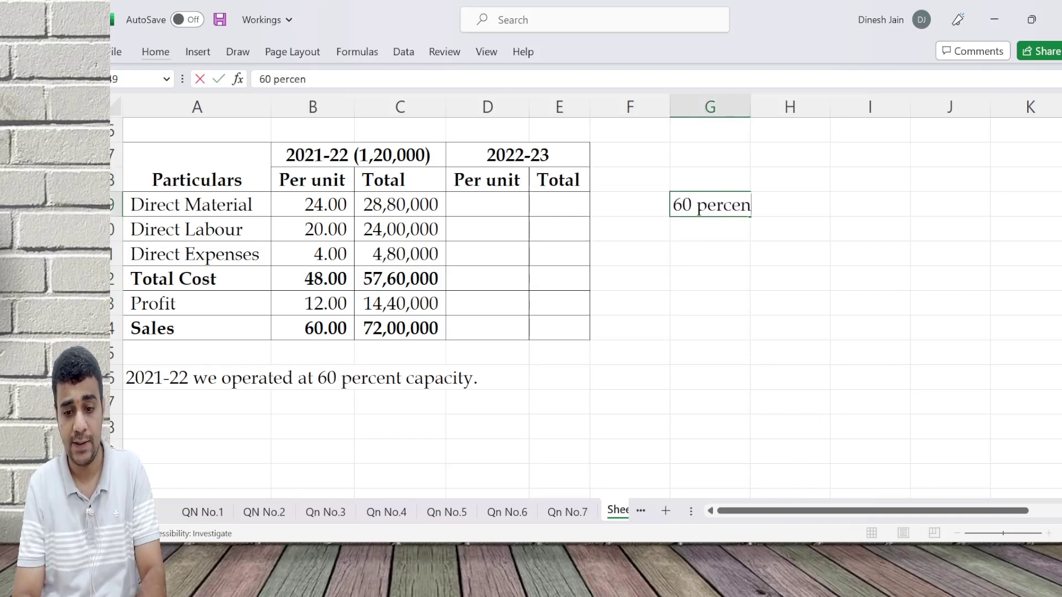
type("t = 1,20,000")
key("Return")
Step: Check the 2022-23 capacity in the question and note "90 percent = ?" in G50 and "90 percent = 1,80,000" in G51
key("alt+Tab")
scroll(553, 276, "down", 10)
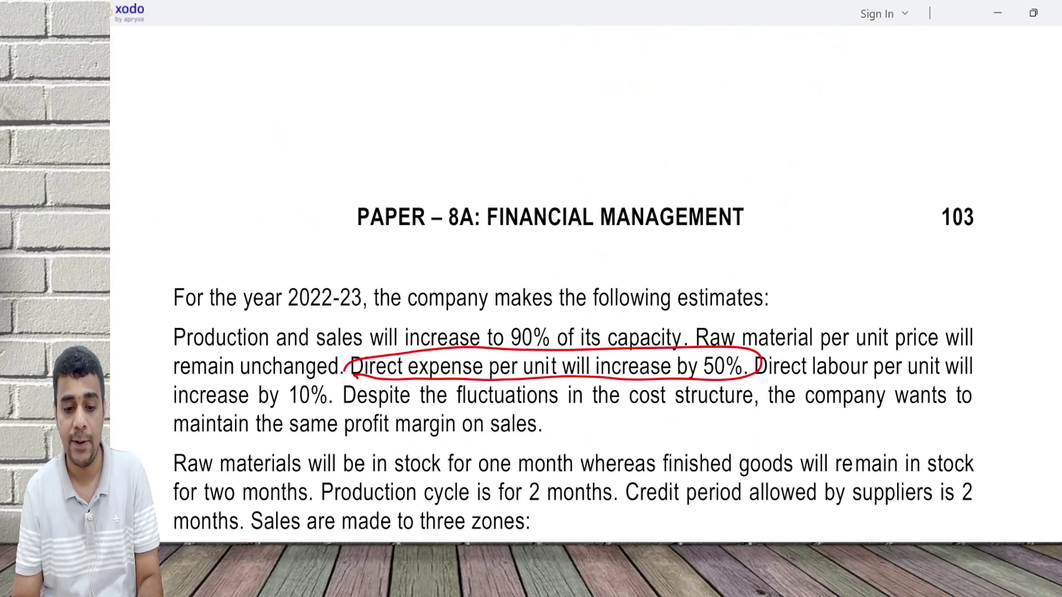
key("alt+Tab")
type("90 percent = ?")
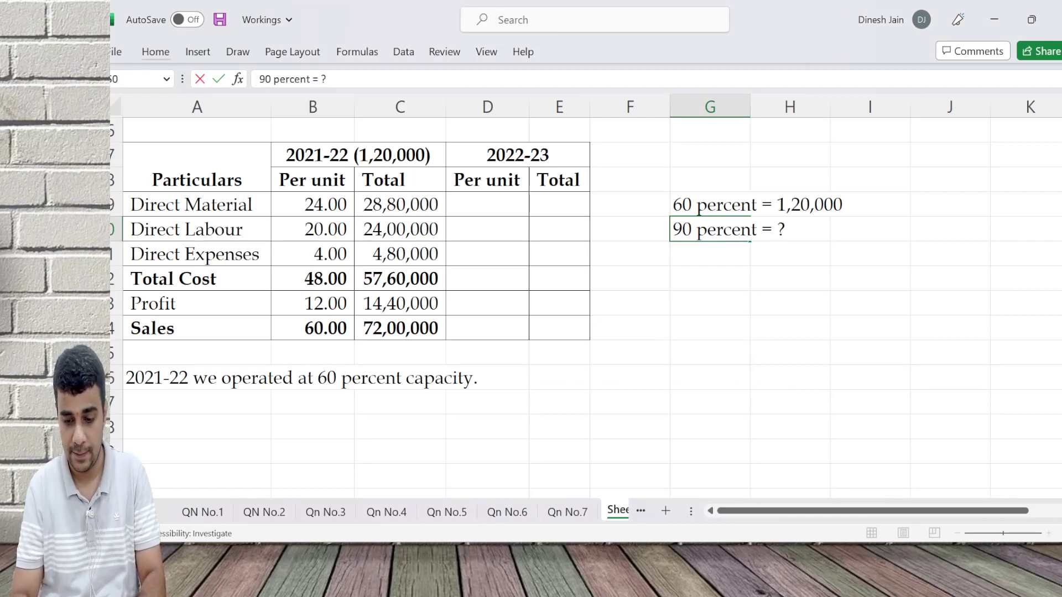
key("Return")
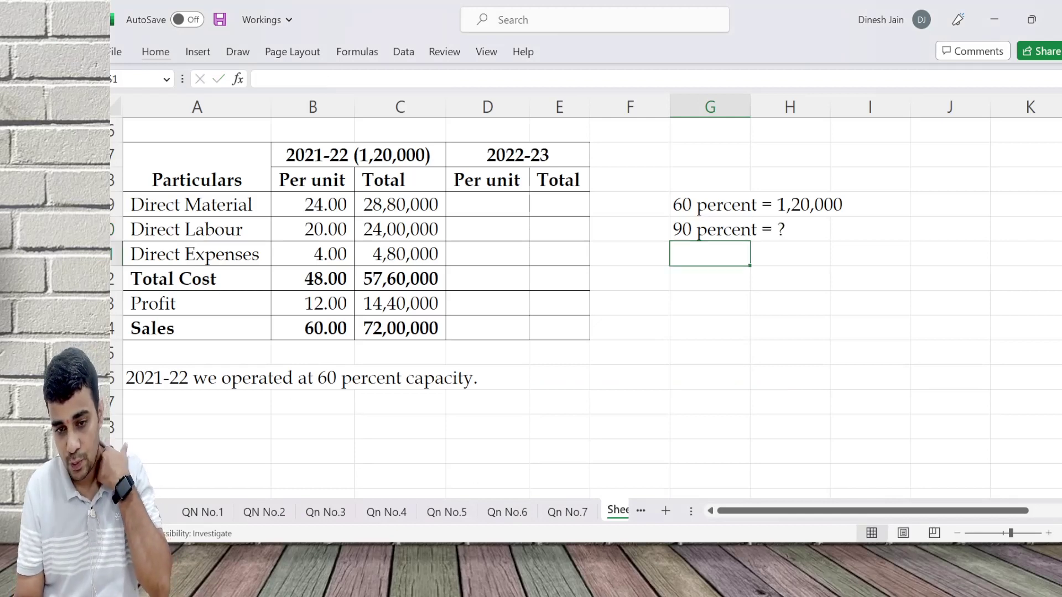
type("90 percent = ")
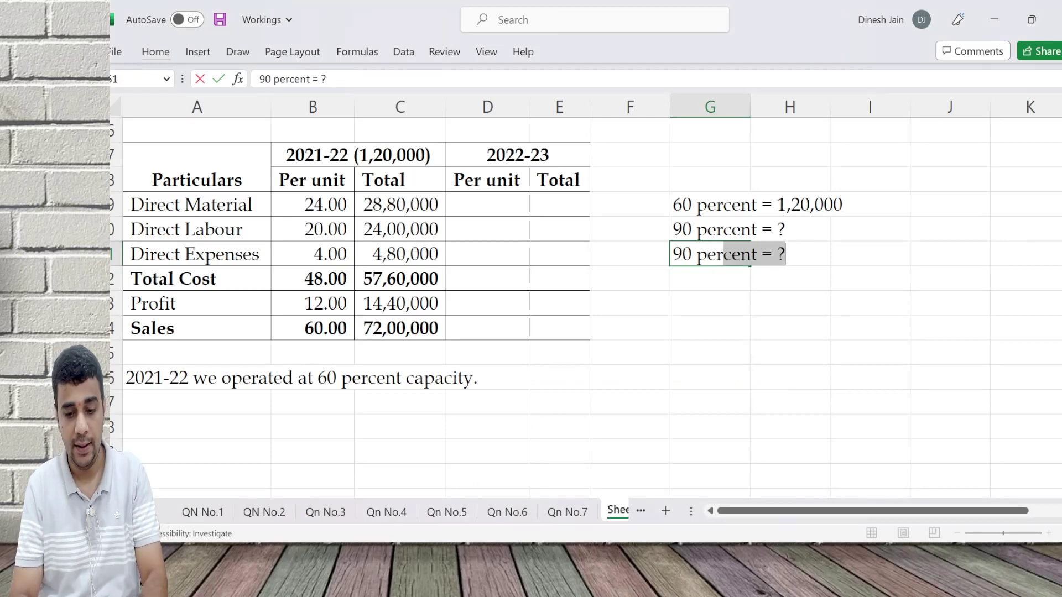
type("1,80,000")
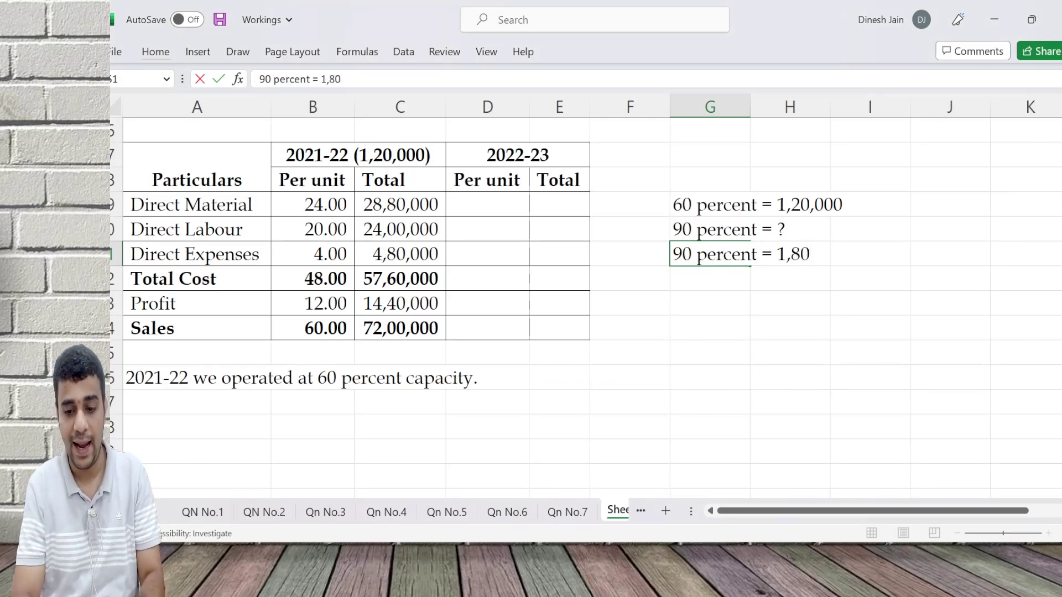
key("Return")
Step: Extend the 2022-23 heading of the cost sheet to read 2022-23 (1,80,000)
key("Left")
key("Left")
key("Up")
key("Up")
key("Up")
key("Up")
key("Up")
key("F2")
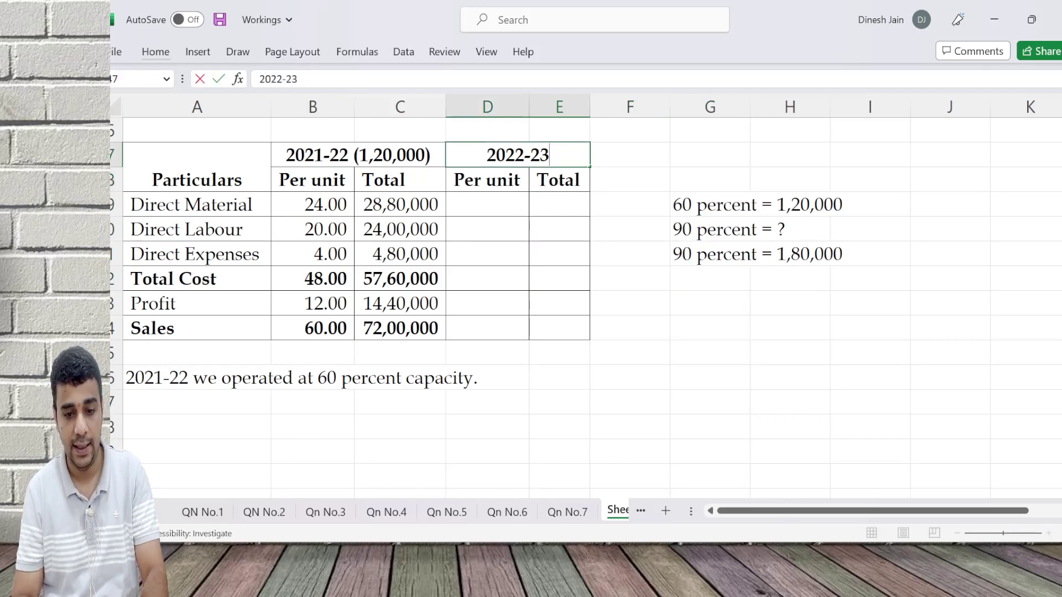
type("(1,80,000)")
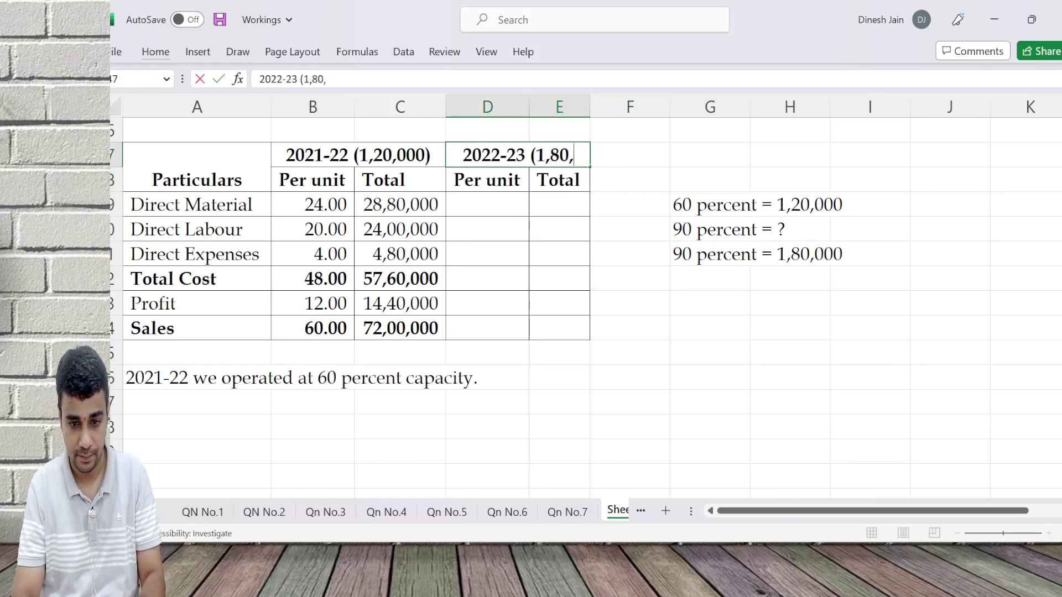
key("Return")
key("Up")
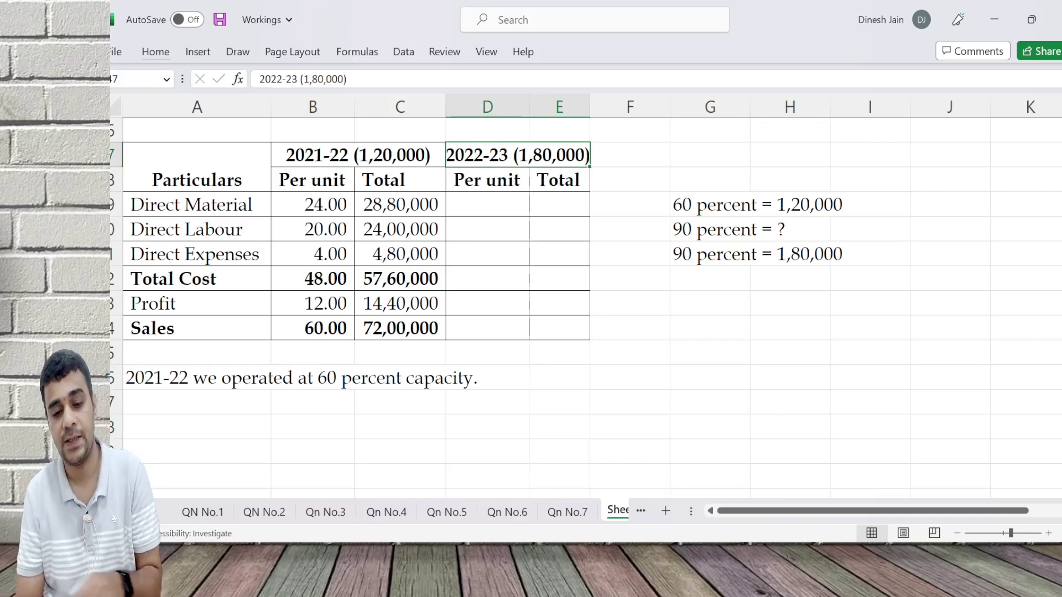
Step: Check the raw material price estimate in the question and set the 2022-23 Direct Material per unit in D49 to =B49
key("Down")
key("Down")
key("Left")
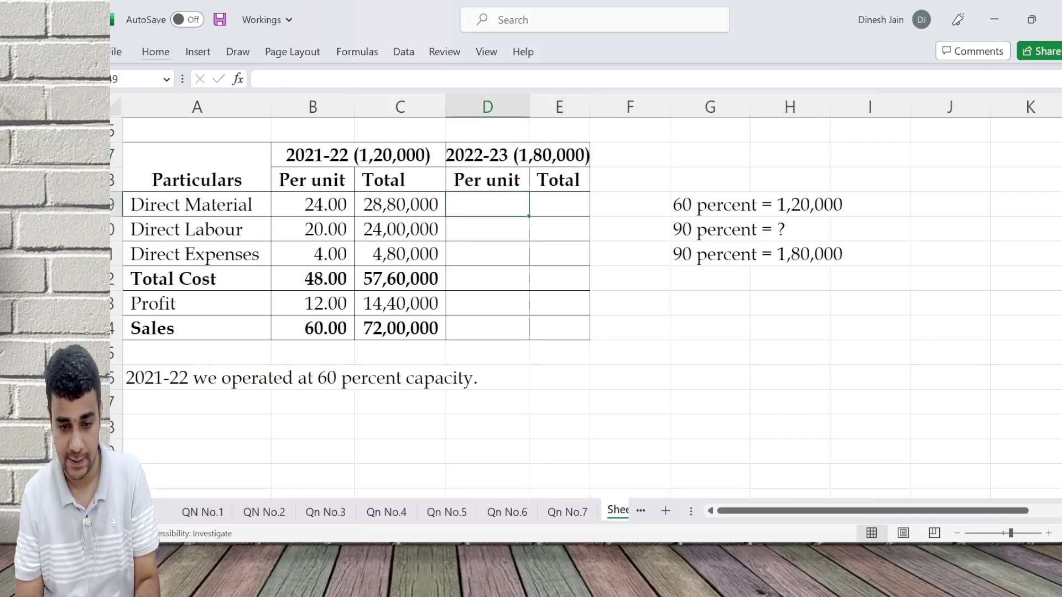
key("alt+Tab")
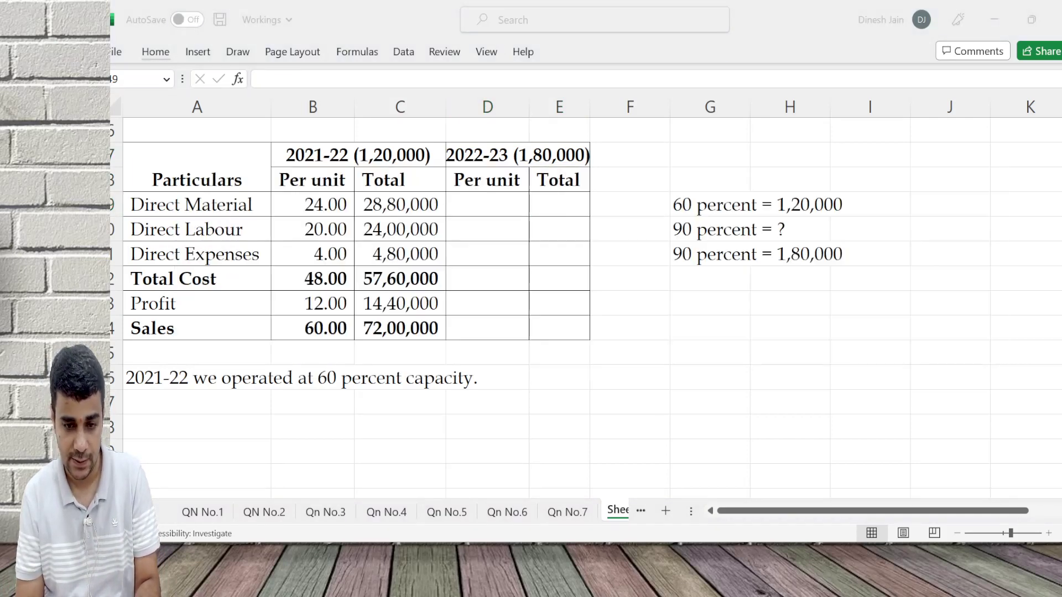
key("alt+Tab")
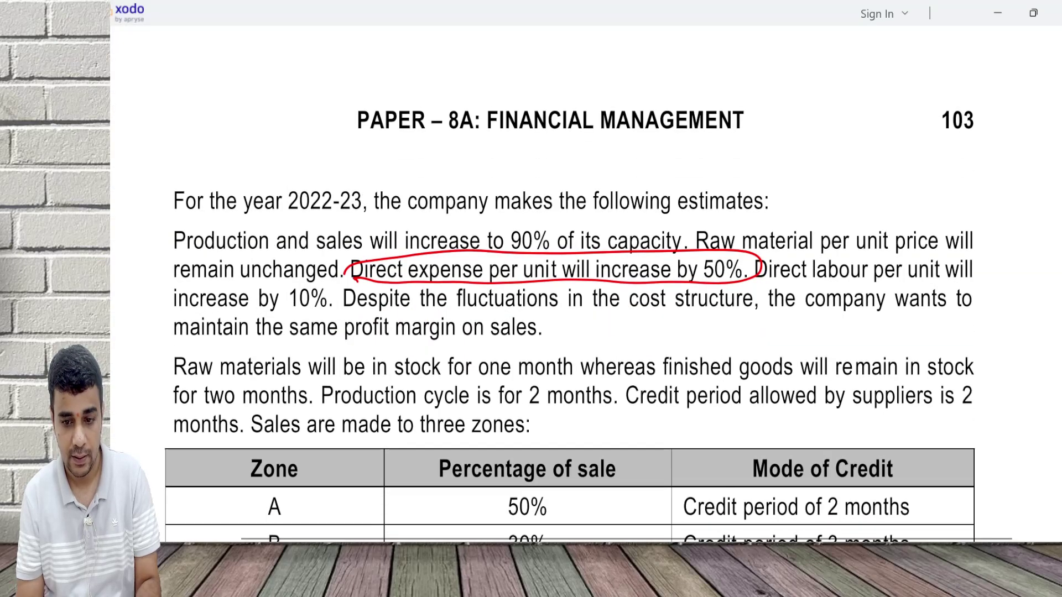
key("alt+Tab")
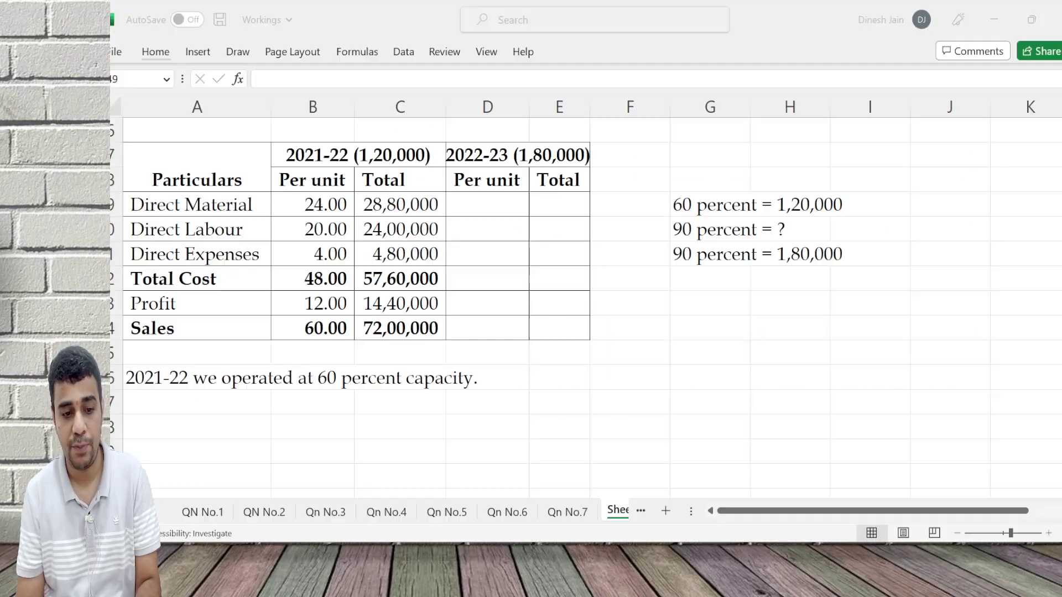
type("=")
key("Left")
key("Left")
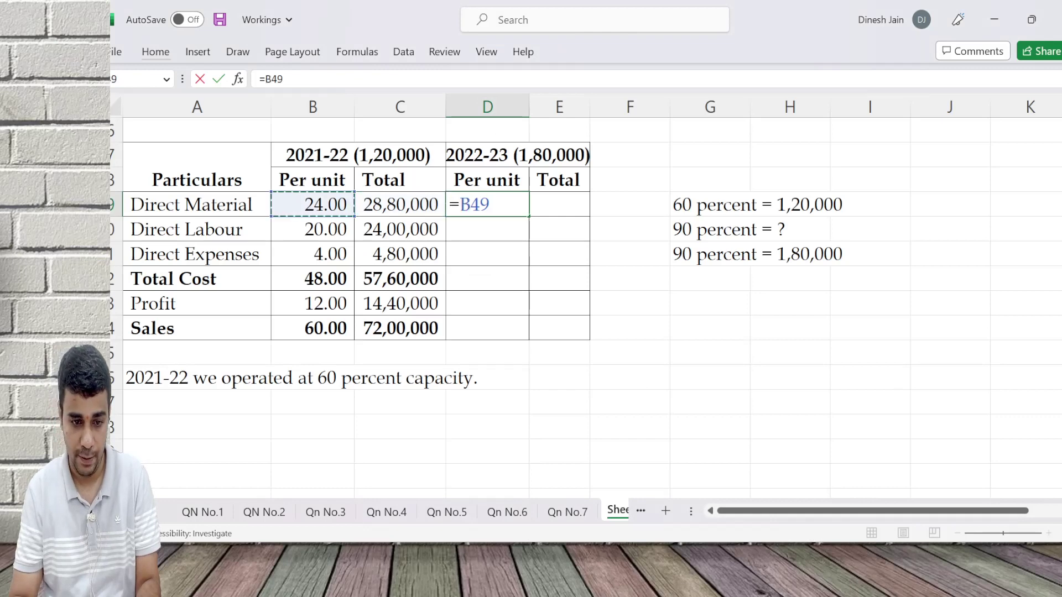
key("Return")
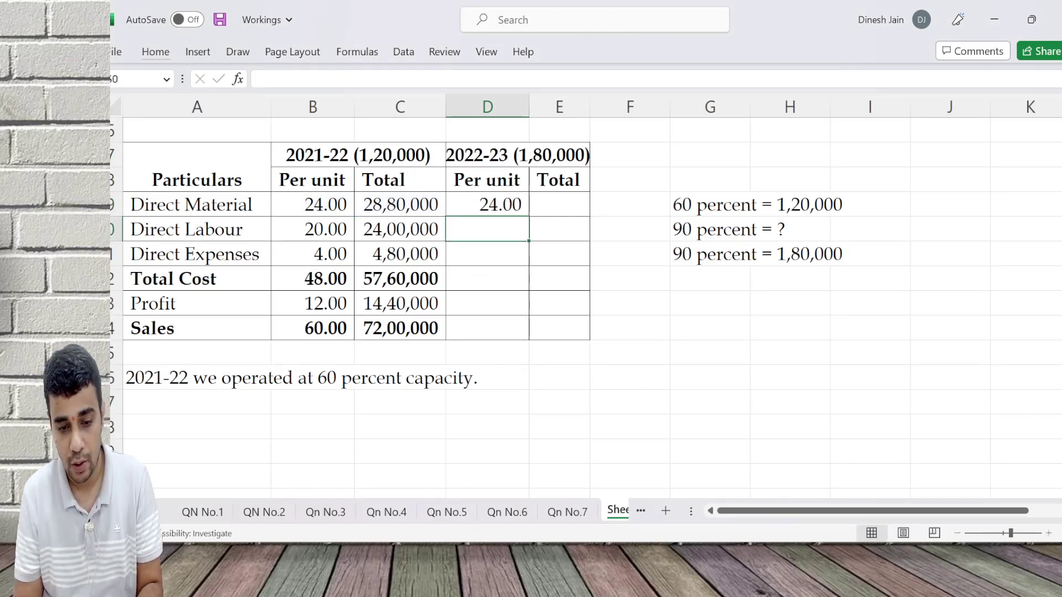
Step: Check the direct expense estimate in the question and set the 2022-23 Direct Expenses per unit in D51 to =B51*1.5
key("alt+Tab")
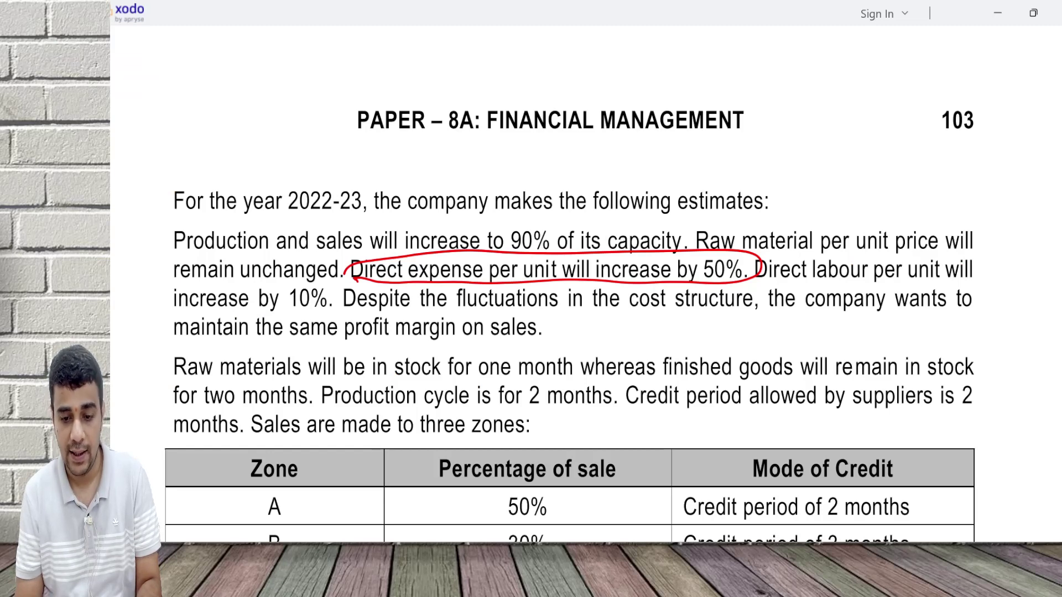
key("alt+Tab")
left_click(487, 254)
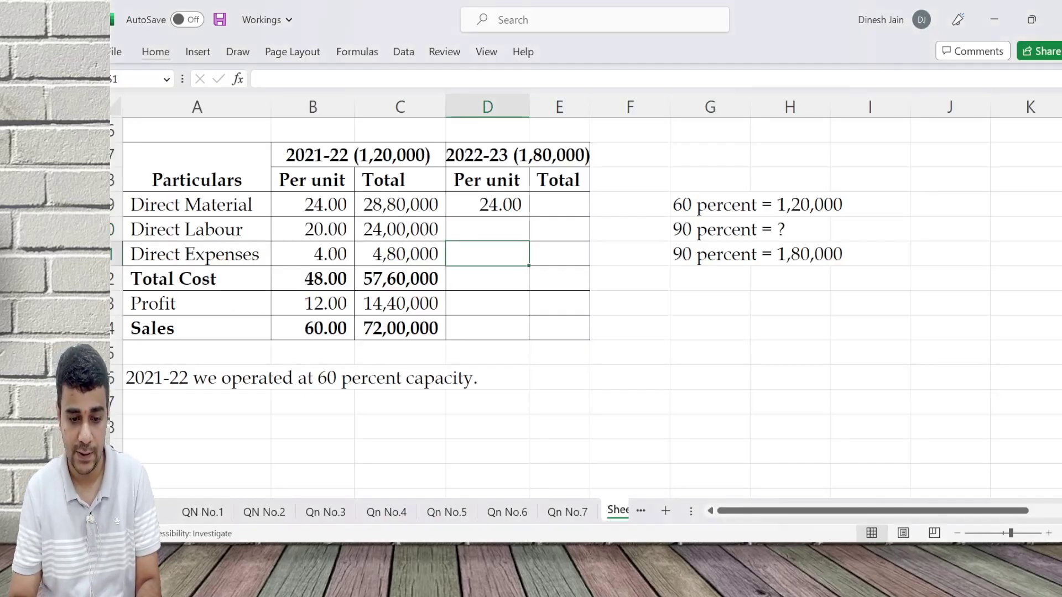
type("=")
key("Left")
key("Left")
type("*1.5")
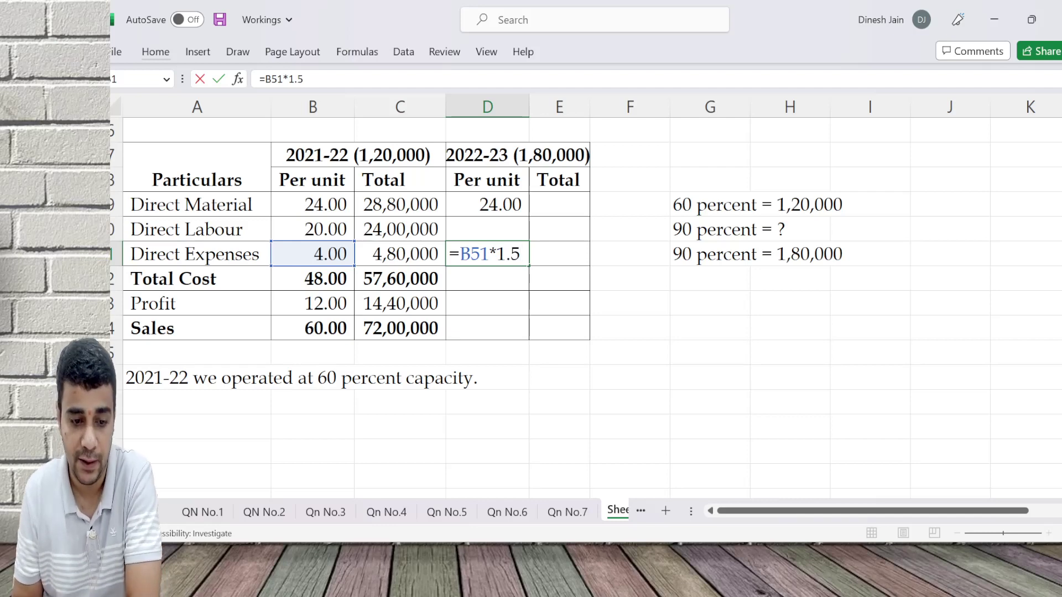
key("Return")
Step: Check the direct labour estimate in the question and set the 2022-23 Direct Labour per unit in D50 to =B50*1.1
key("Up")
key("Up")
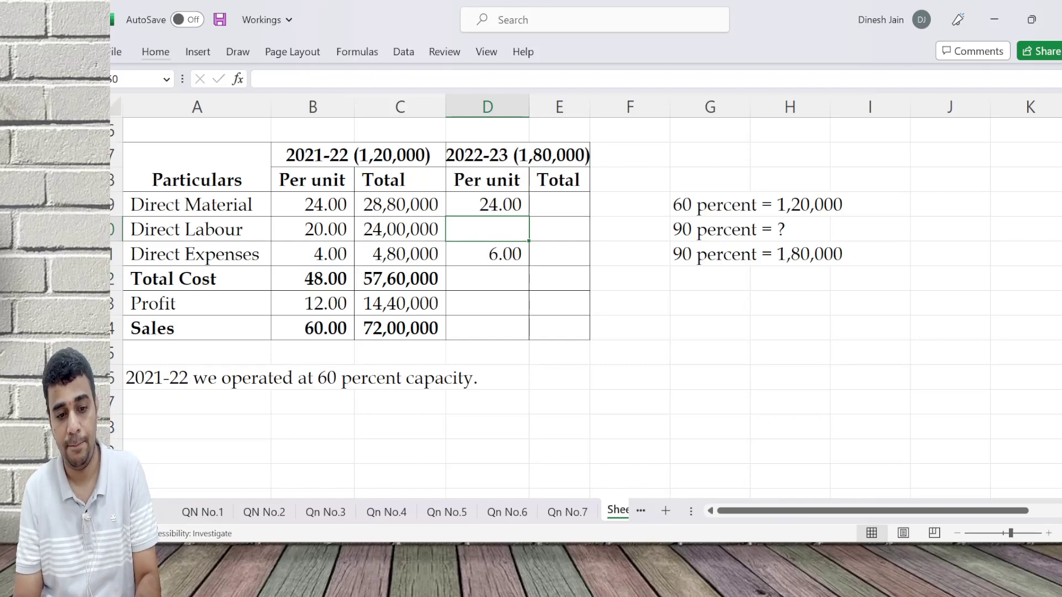
key("alt+Tab")
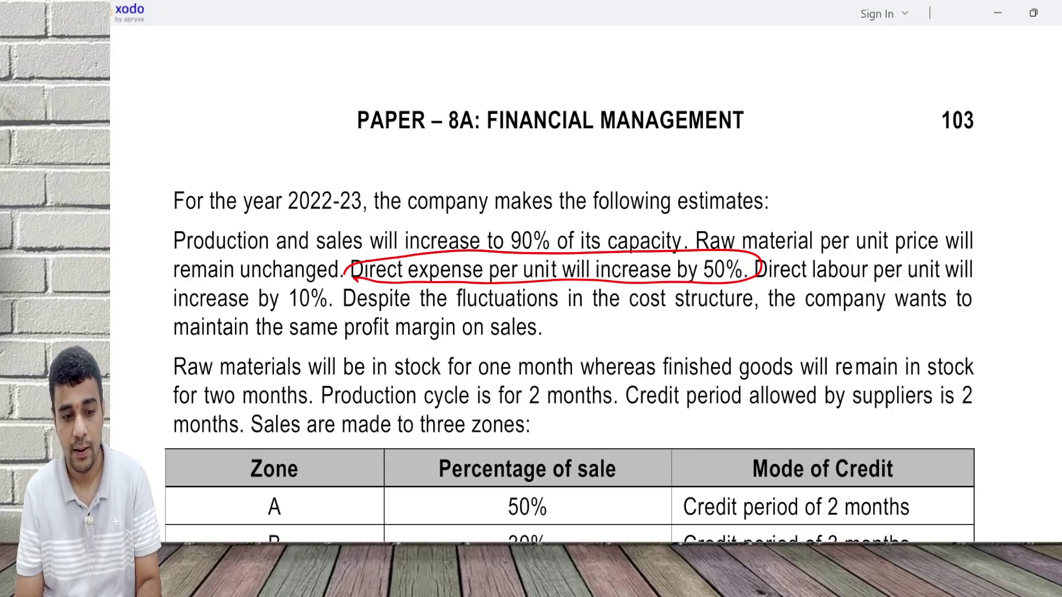
key("alt+Tab")
type("=")
key("Left")
key("Left")
type("*1.1")
key("Return")
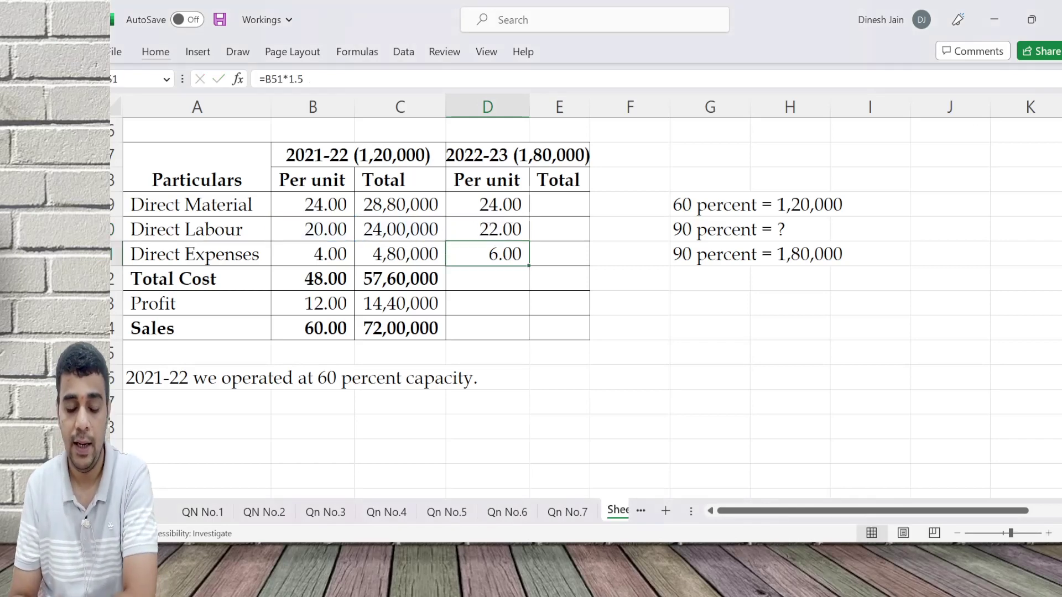
left_click(487, 278)
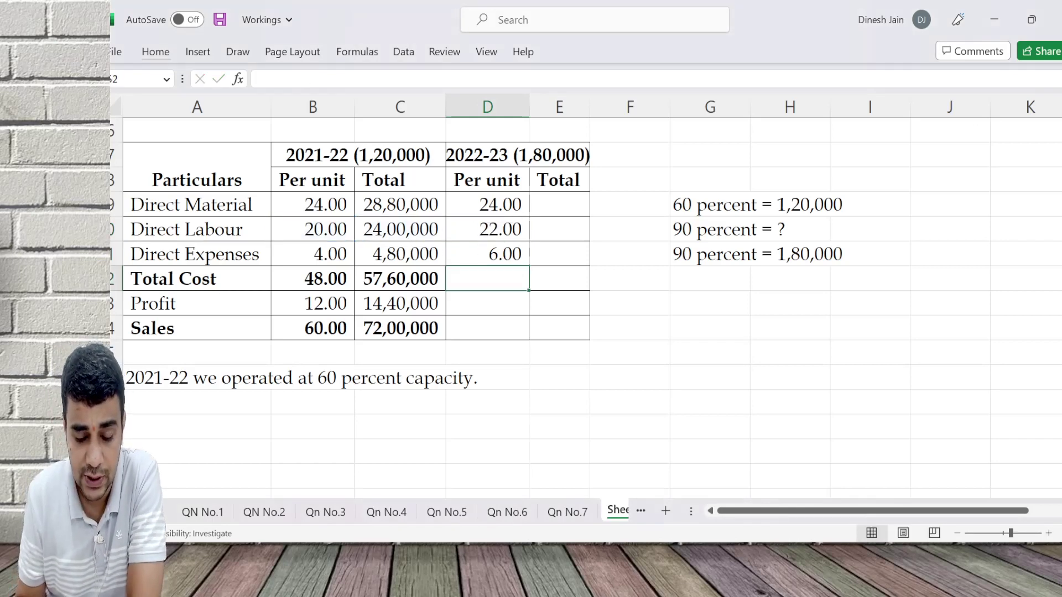
left_click(487, 254)
left_click(487, 204)
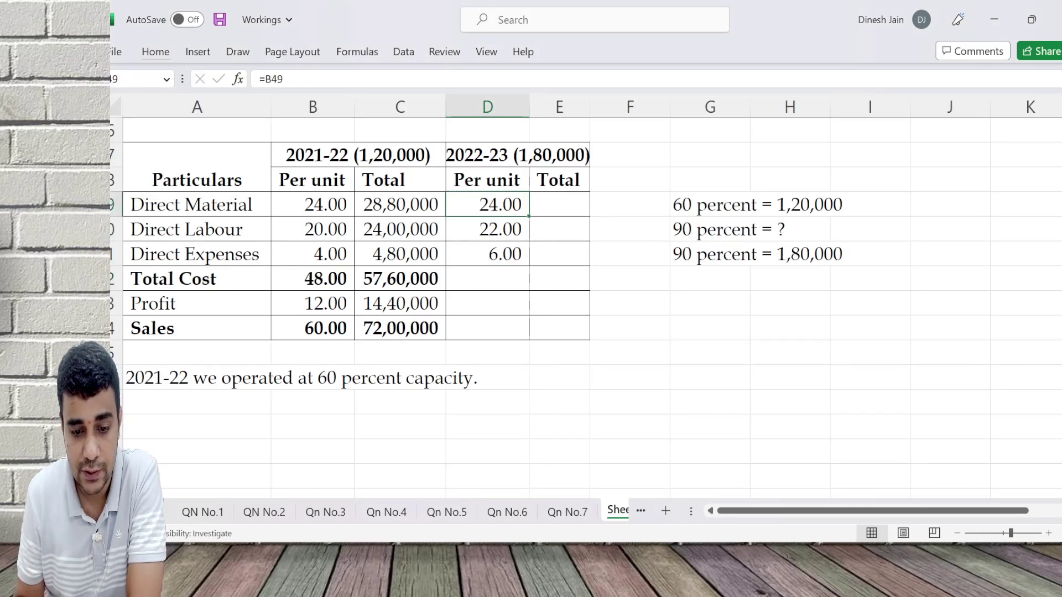
left_click(487, 229)
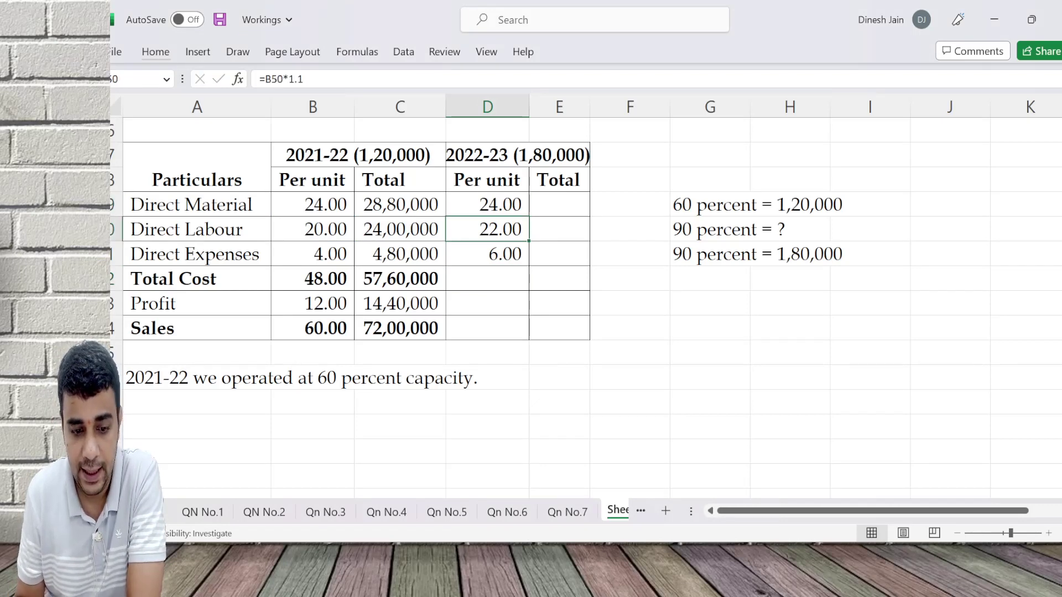
left_click(487, 254)
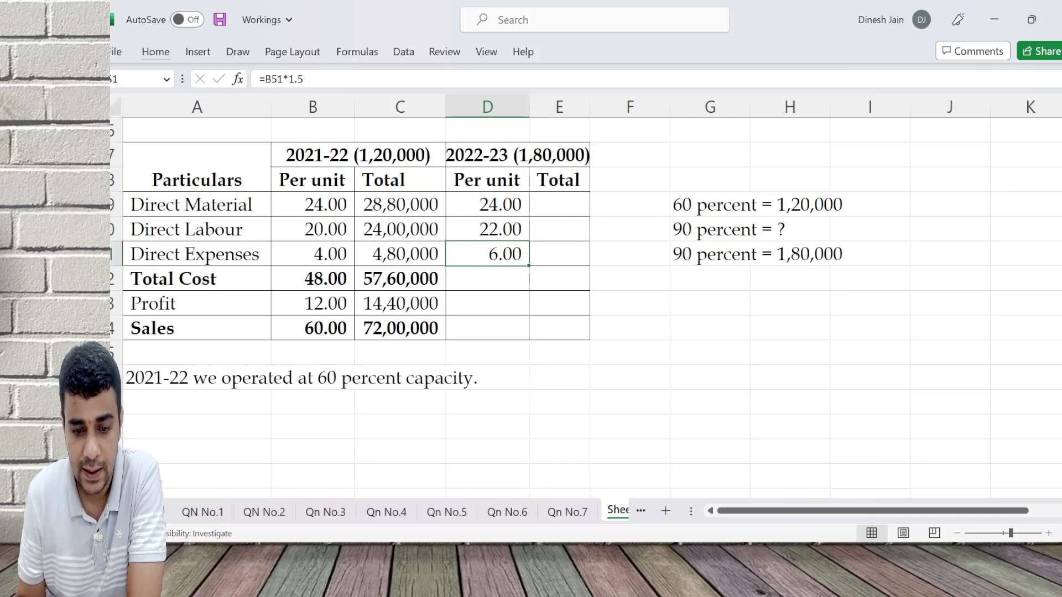
Step: Calculate the 2022-23 Direct Material total in E49 as =D49*180000 and fill the formula down through Direct Expenses in E51
key("Right")
key("Up")
key("Up")
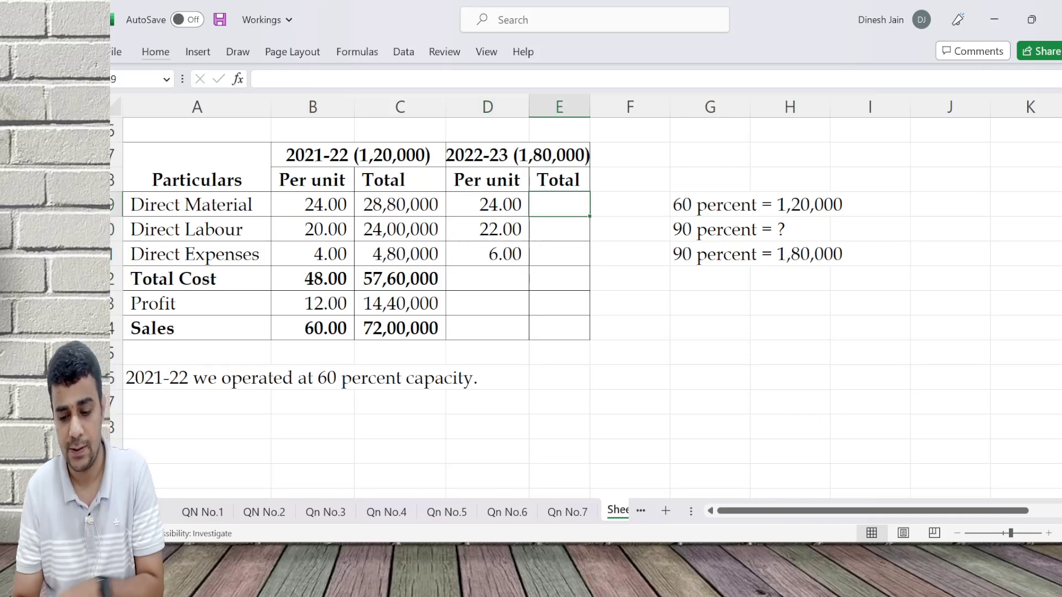
type("=")
key("Left")
type("*180000")
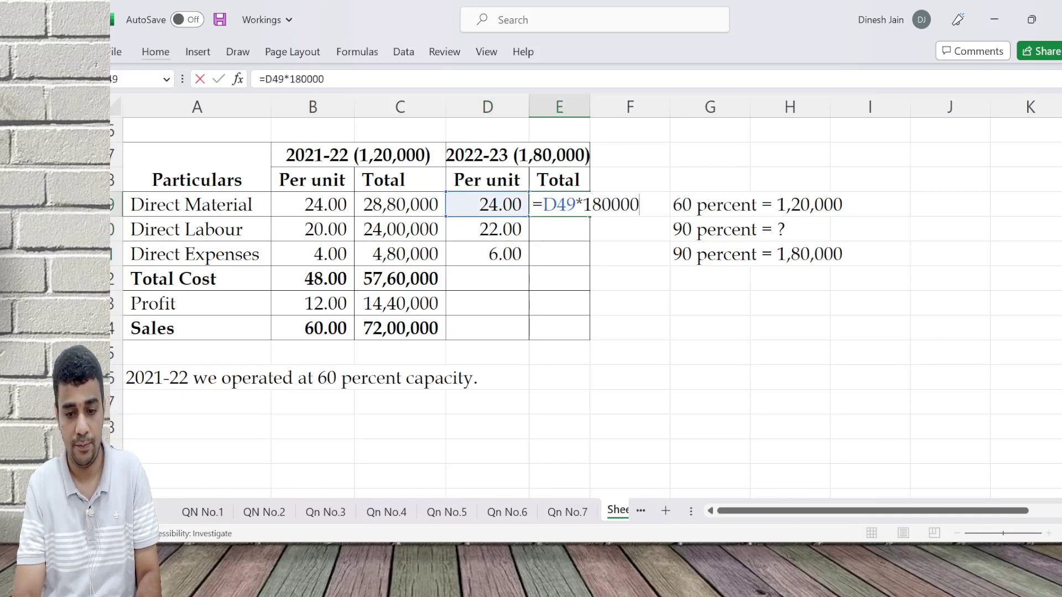
key("Return")
key("ctrl+d")
left_click(575, 254)
key("ctrl+d")
Step: Sum the three cost rows into the 2022-23 Total Cost, per unit in D52 and total in E52
left_click(487, 278)
type("=sum(")
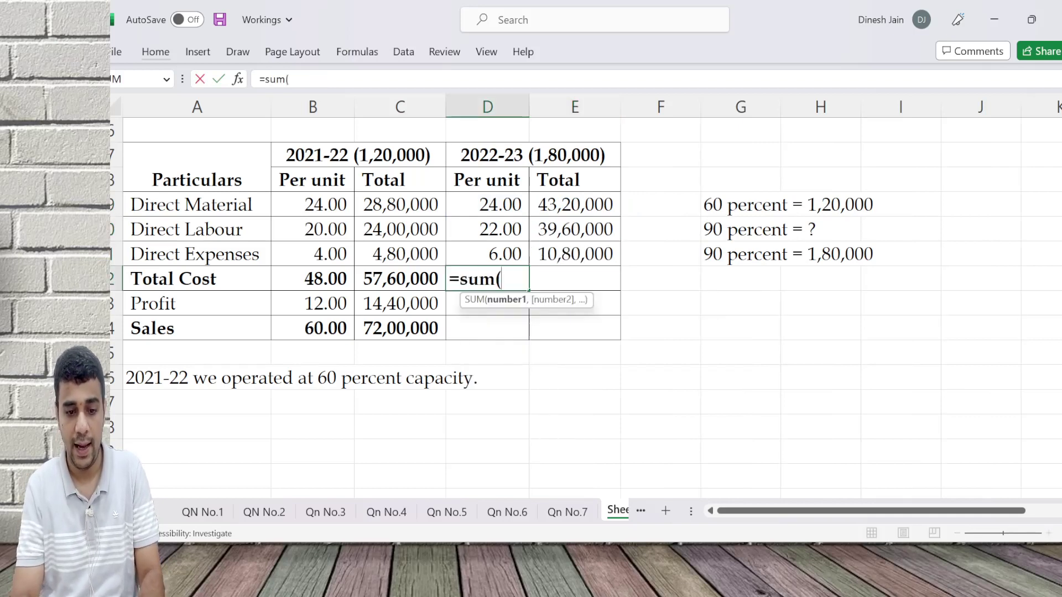
key("Up")
key("shift+Up")
key("shift+Up")
type(")")
key("Tab")
type("=sum(")
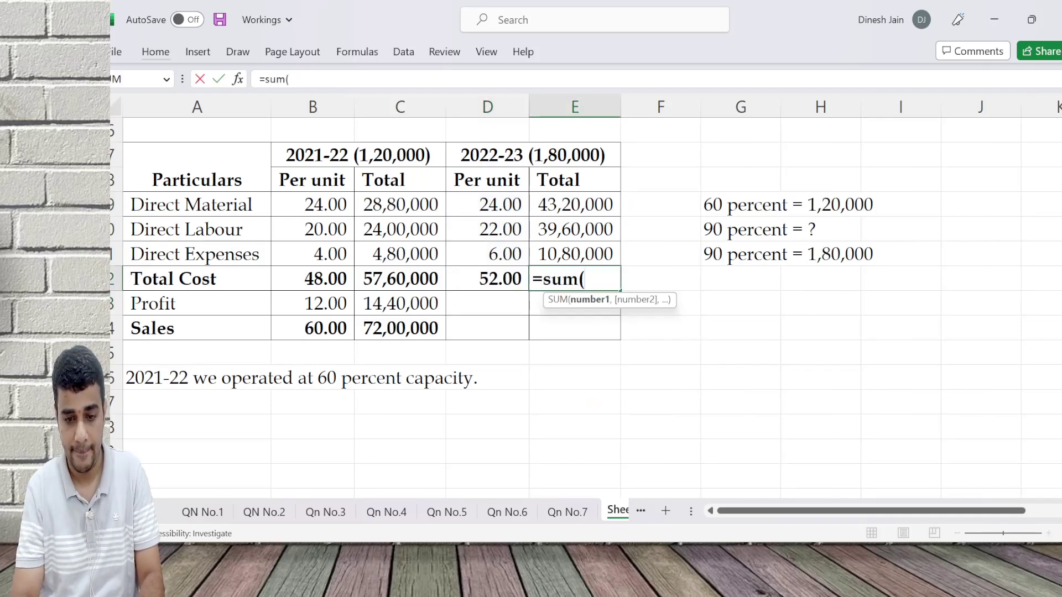
key("Up")
key("shift+Up")
key("shift+Up")
type(")")
key("Return")
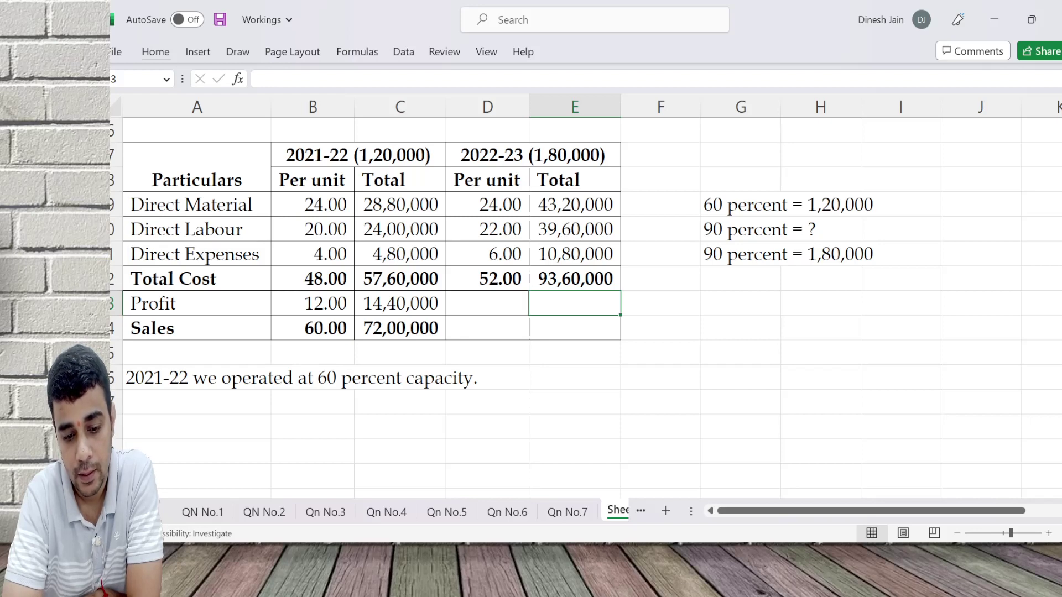
Step: Check the question's profit margin requirement and the handwritten note on profit as a fraction of cost and of sales
key("alt+Tab")
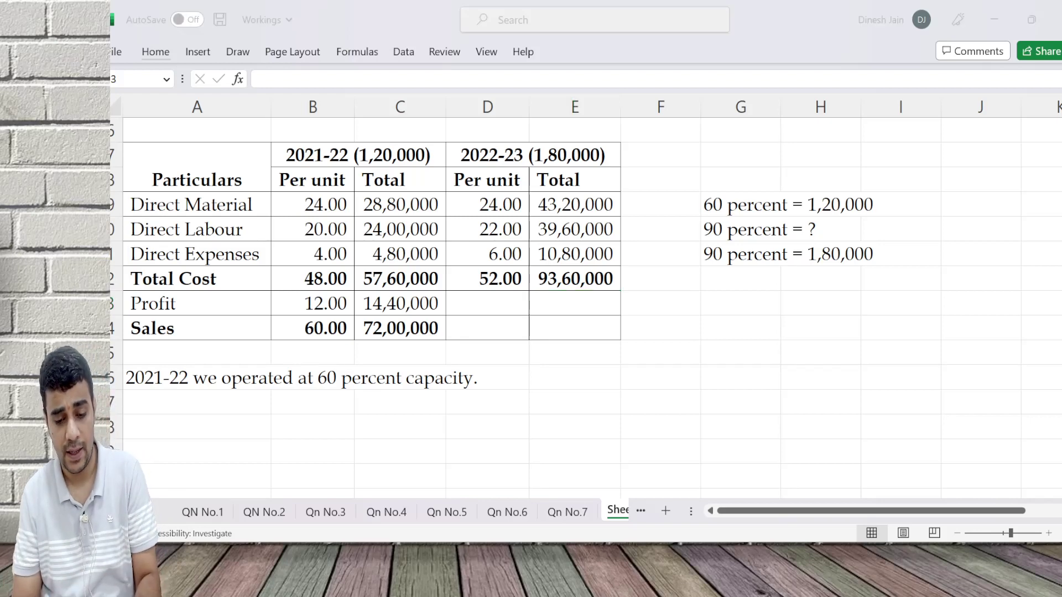
scroll(570, 321, "down", 3)
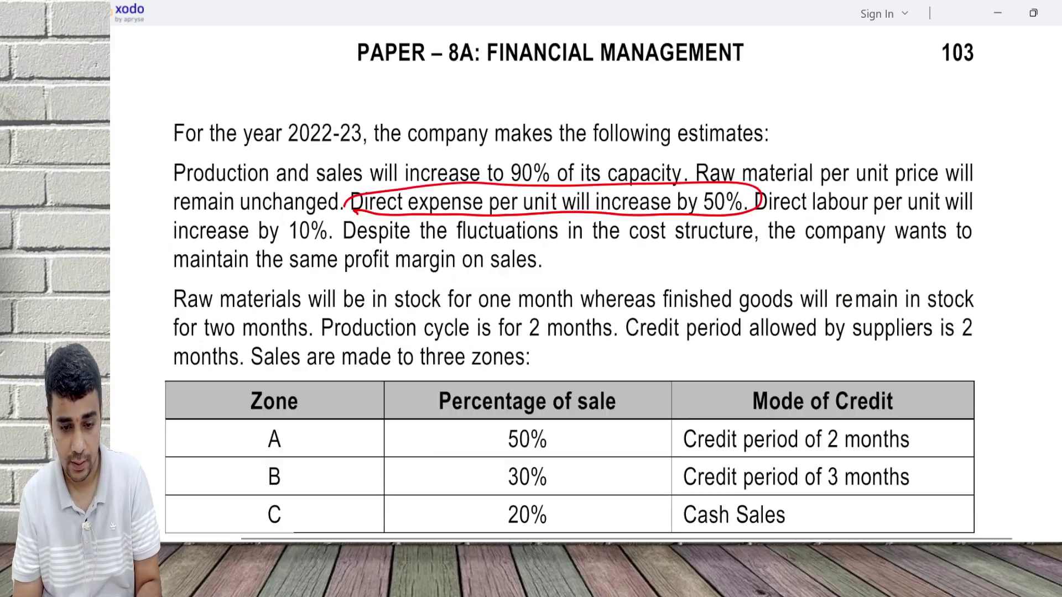
key("alt+Tab")
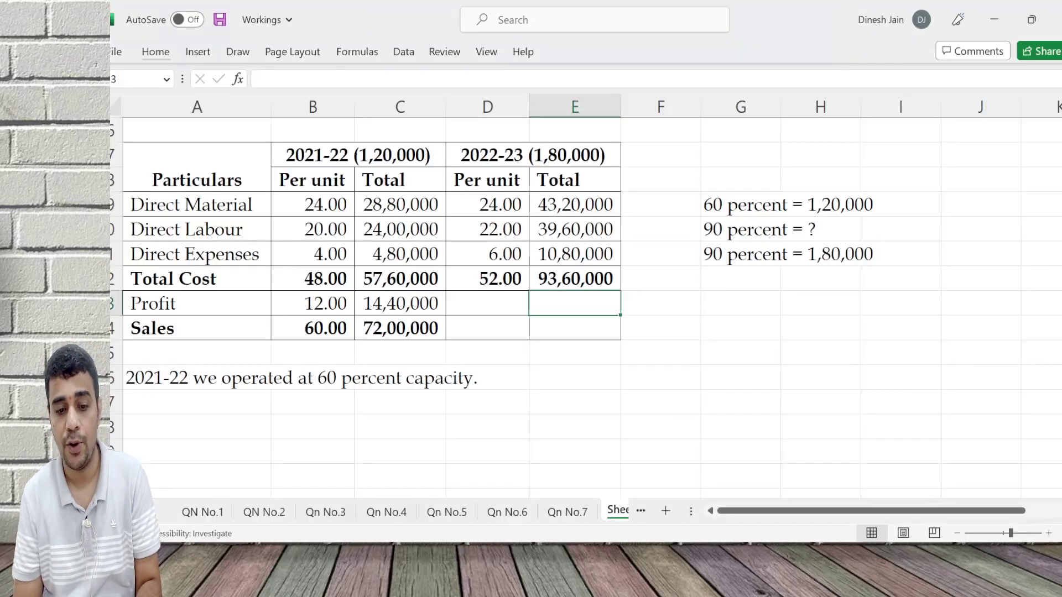
key("alt+Tab")
scroll(586, 276, "up", 10)
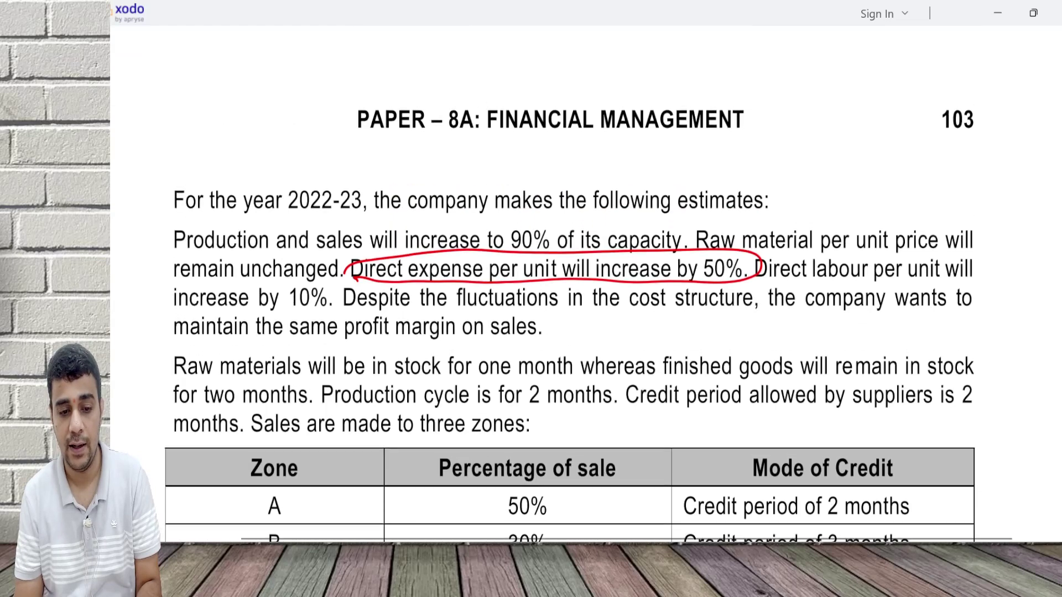
scroll(586, 276, "up", 2)
scroll(586, 277, "down", 8)
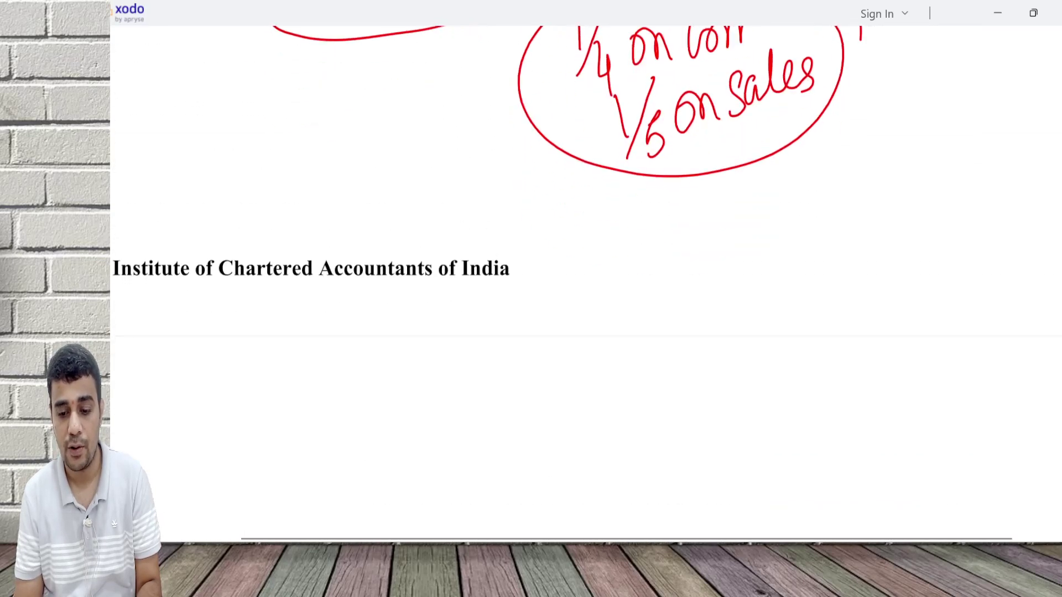
Step: Calculate the 2022-23 Profit as one fourth of Total Cost, with =D52/4 in D53 and =E52/4 in E53
key("alt+Tab")
left_click(488, 303)
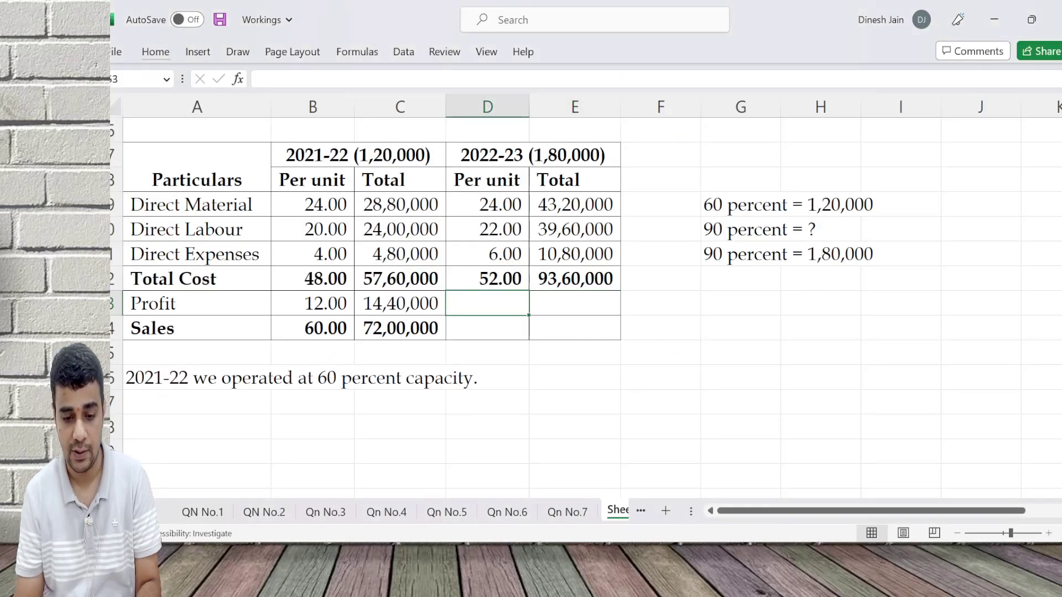
type("=")
left_click(488, 278)
type("/4")
key("Return")
left_click(575, 303)
type("=")
left_click(574, 279)
type("/4")
Step: Add Total Cost and Profit to get the 2022-23 Sales in D54 and E54, and save the workbook
left_click(488, 328)
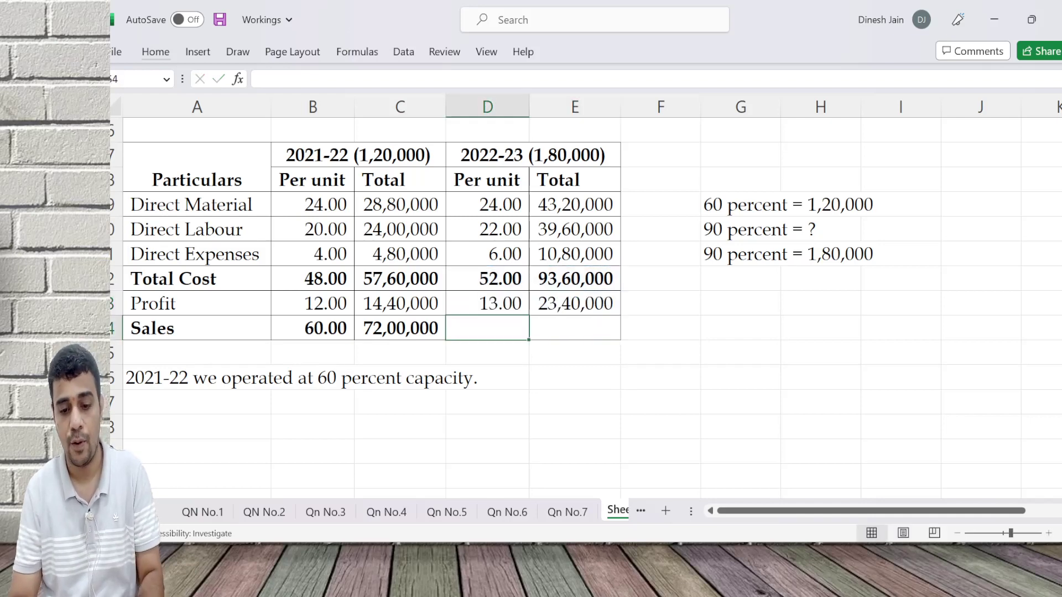
type("=")
left_click(487, 278)
type("+")
left_click(487, 303)
key("Return")
left_click(575, 328)
type("=")
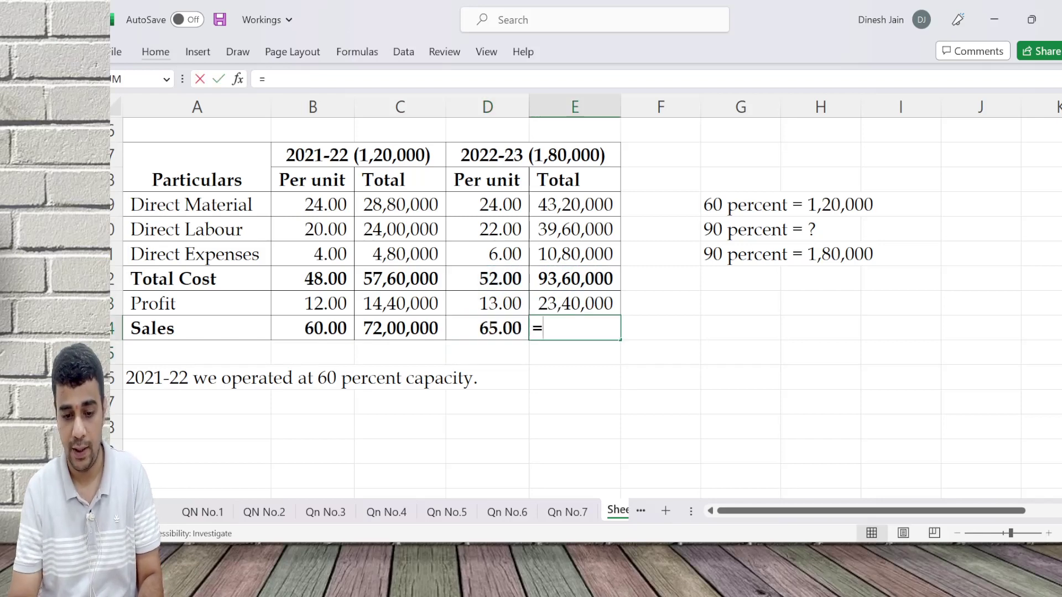
left_click(575, 278)
type("+")
left_click(575, 303)
key("Return")
key("ctrl+s")
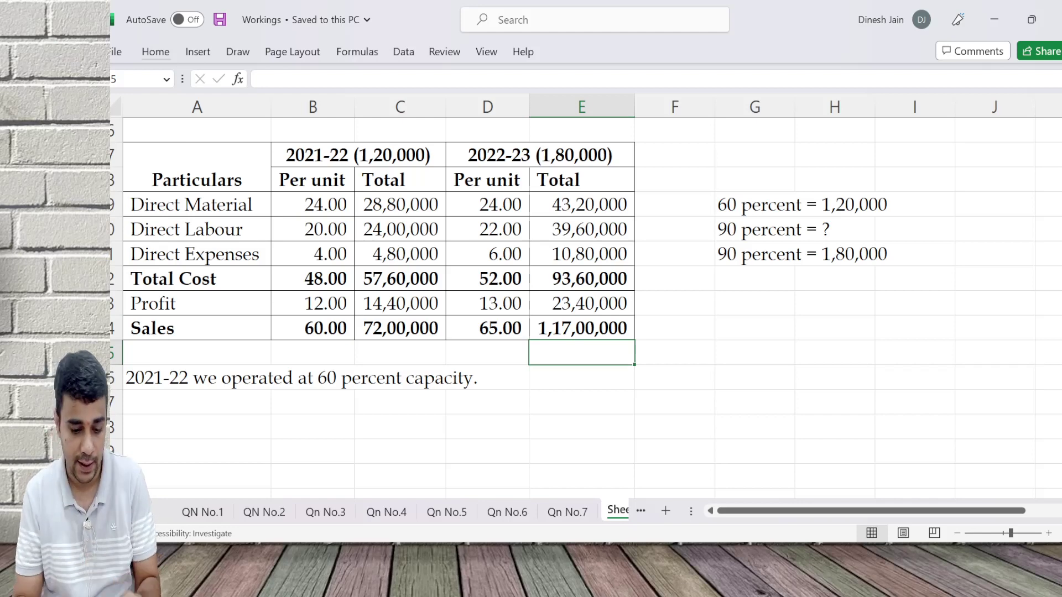
Step: Add the bold, underlined heading "WN 2: Working capital estimation for 2022-23" in A58 below the capacity note
key("Down")
key("Down")
key("Down")
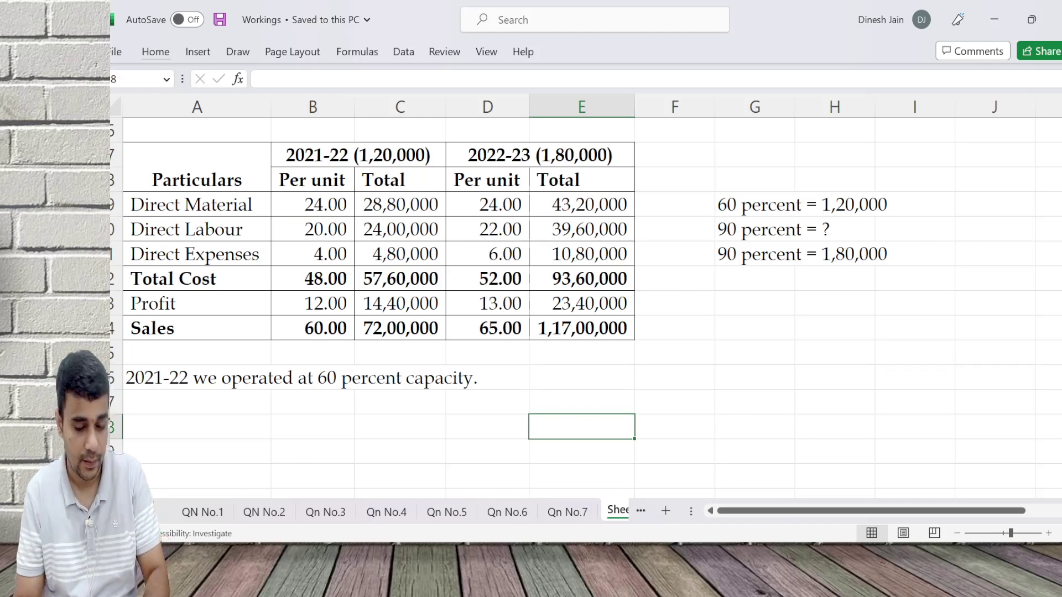
key("Down")
key("Down")
key("Down")
key("Down")
key("Down")
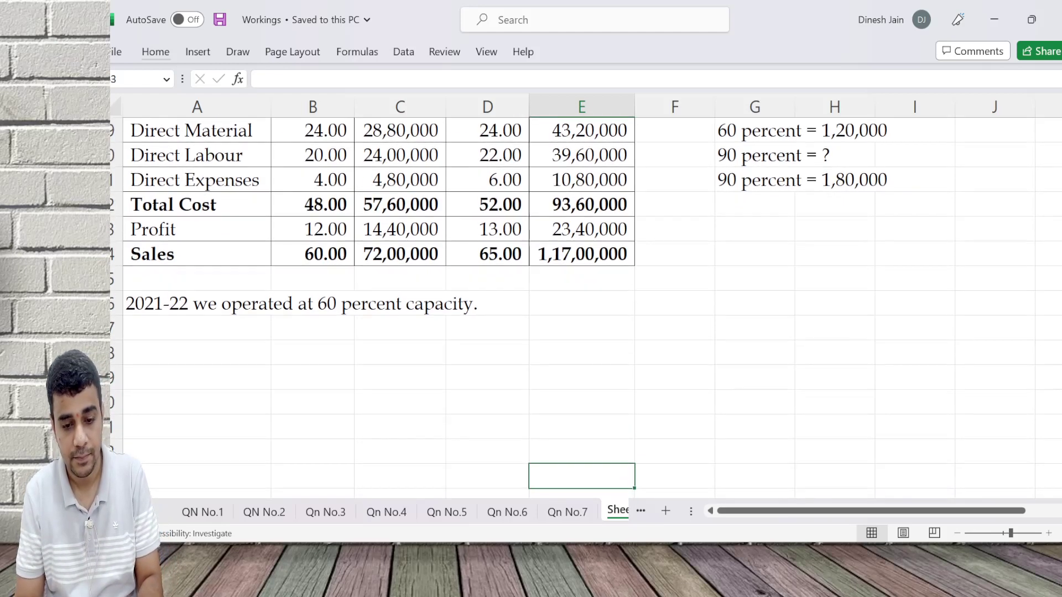
key("Home")
key("Up")
key("Up")
key("Up")
key("Up")
key("Up")
key("Up")
key("Up")
key("Down")
key("Down")
type("W")
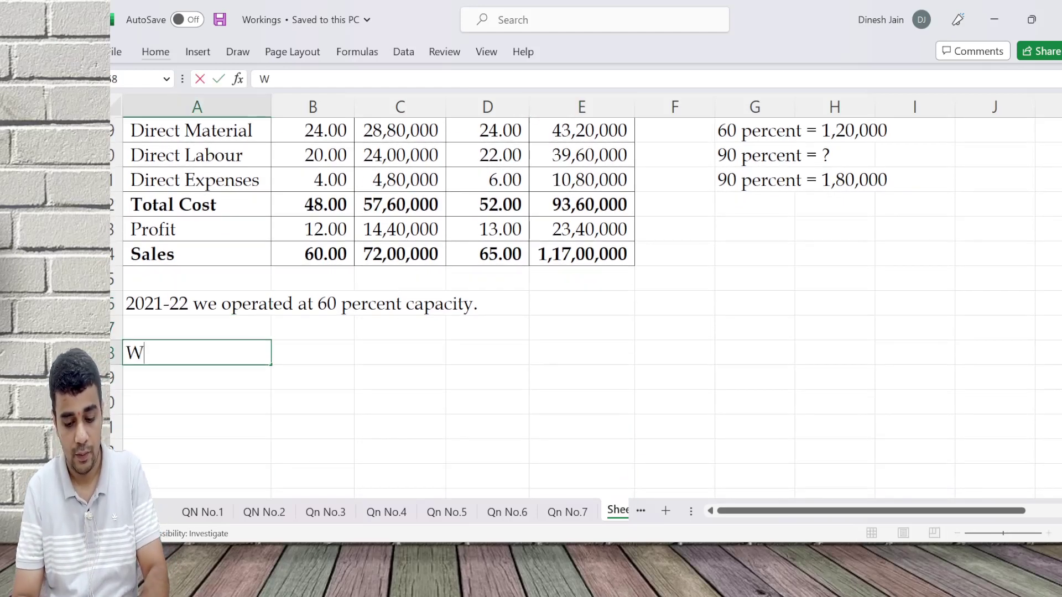
type("N 2: Wroki")
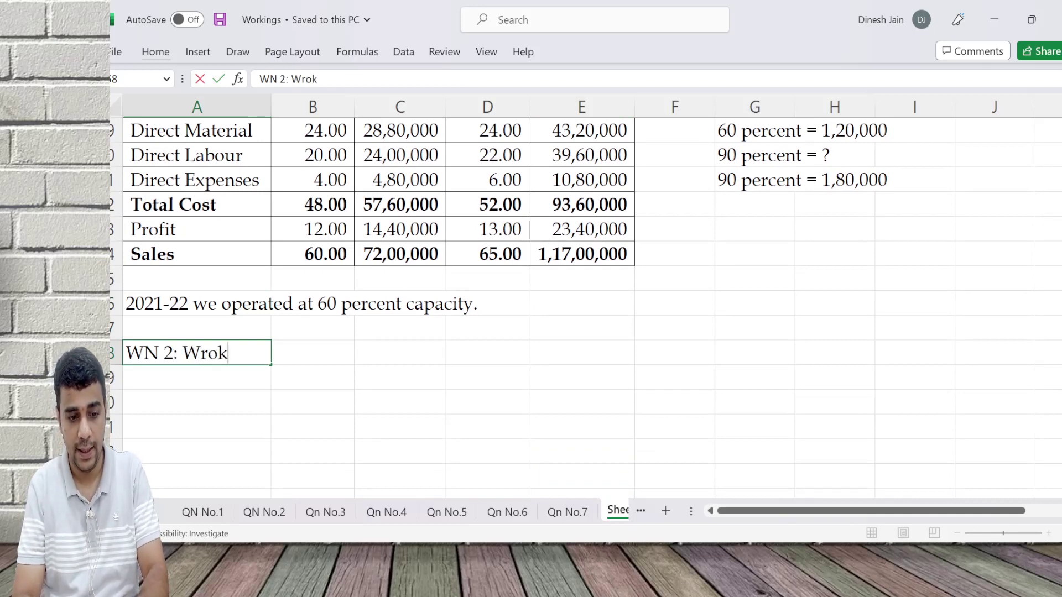
key("BackSpace")
key("BackSpace")
key("BackSpace")
key("BackSpace")
type("ork")
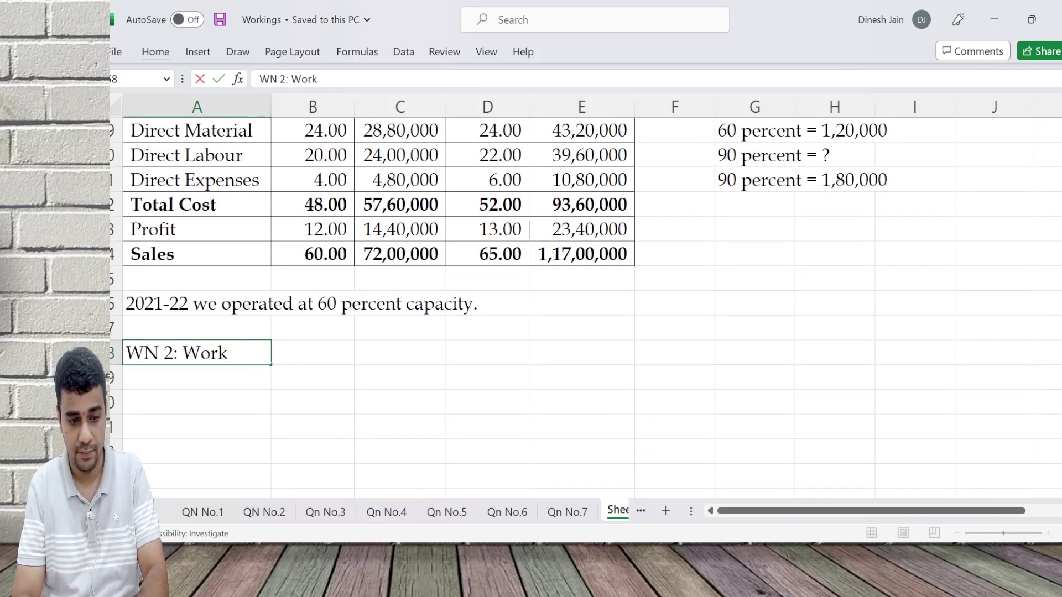
type("ing capital estm")
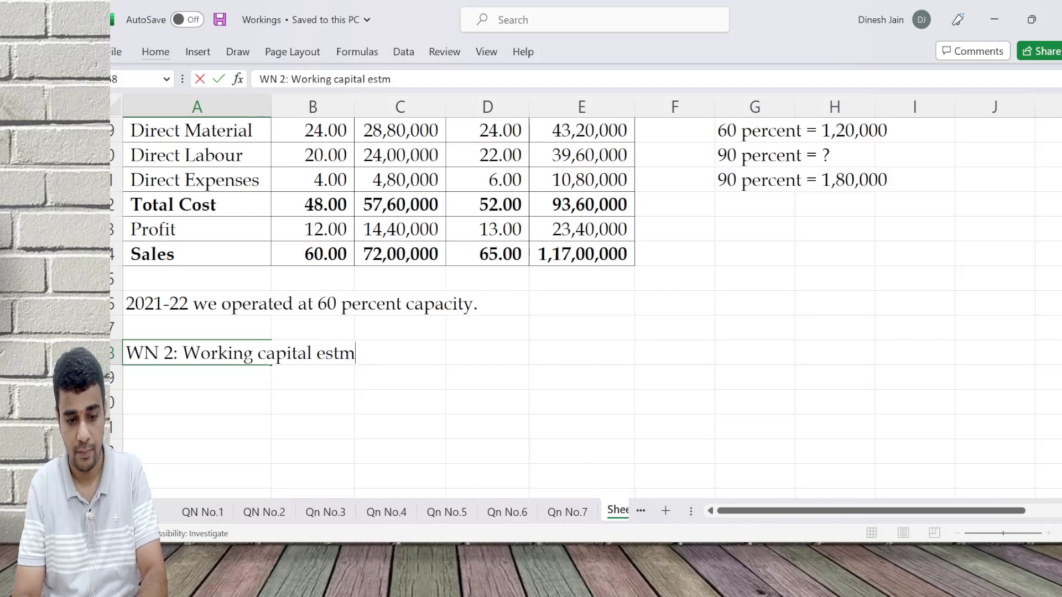
key("BackSpace")
type("imation for")
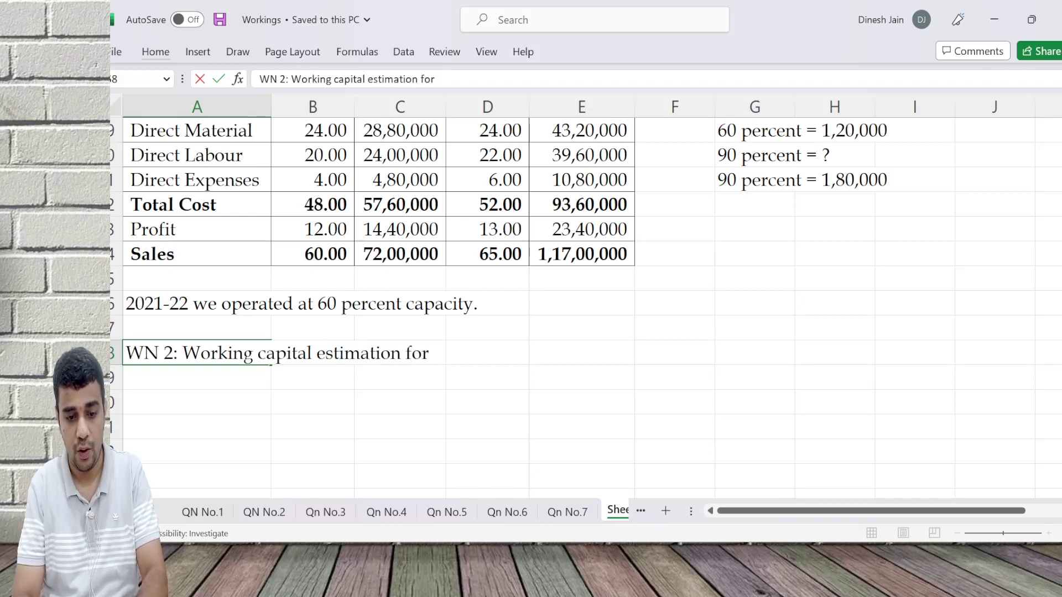
type(" 2022-23")
key("Return")
key("Up")
key("ctrl+b")
key("ctrl+u")
Step: Enter the column headings Particulars in A60 and Calculation in B60 for the working capital estimation table
key("Down")
key("Down")
key("Down")
key("Down")
key("Down")
key("Down")
key("Down")
key("Down")
key("Down")
key("Down")
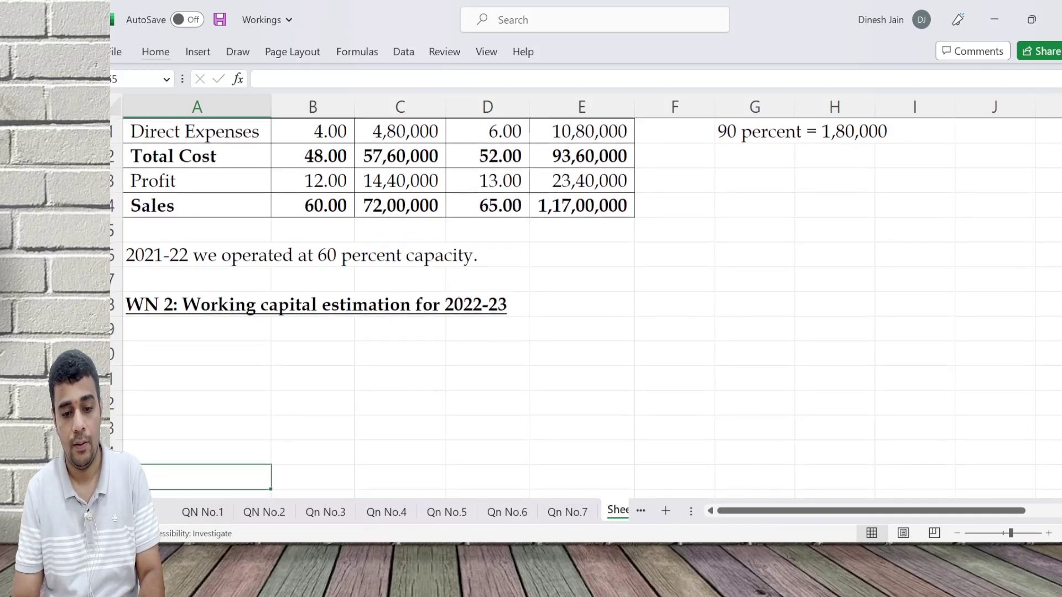
key("ctrl+Up")
key("Down")
key("Down")
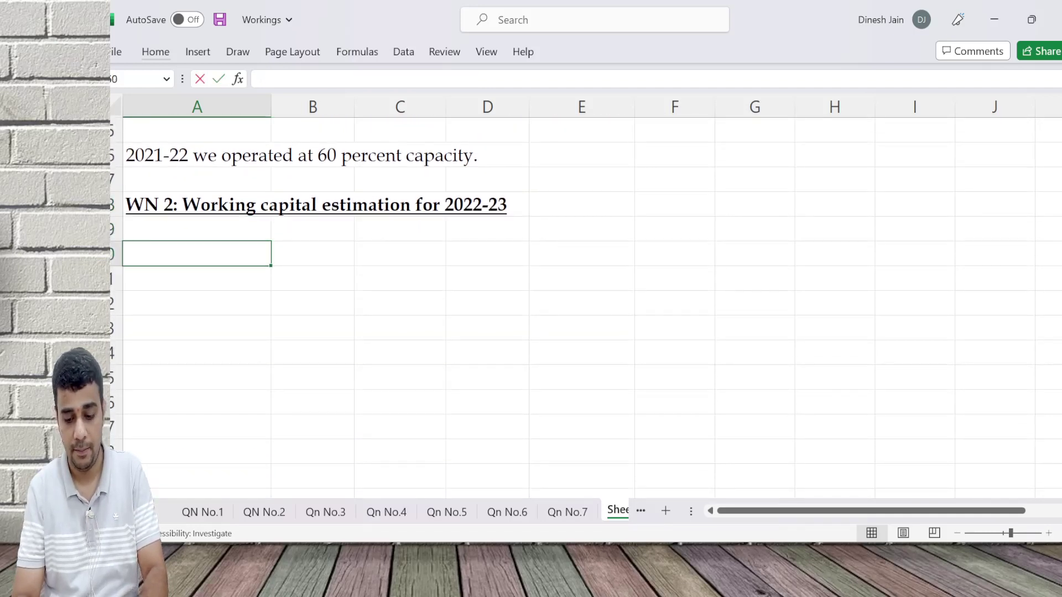
type("Particulars")
key("Tab")
type("C")
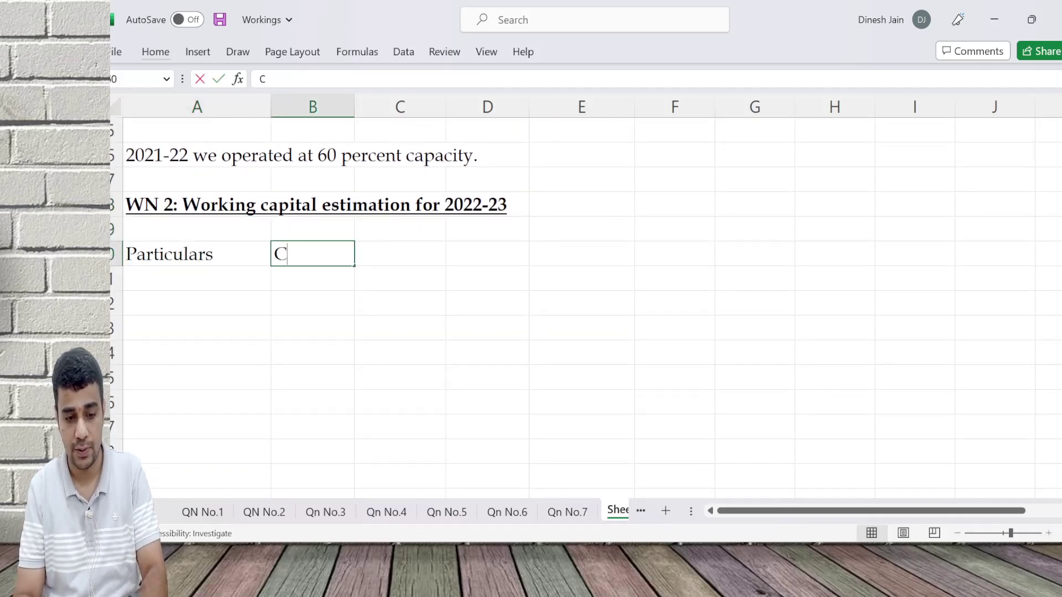
type("alculation")
key("Down")
key("Up")
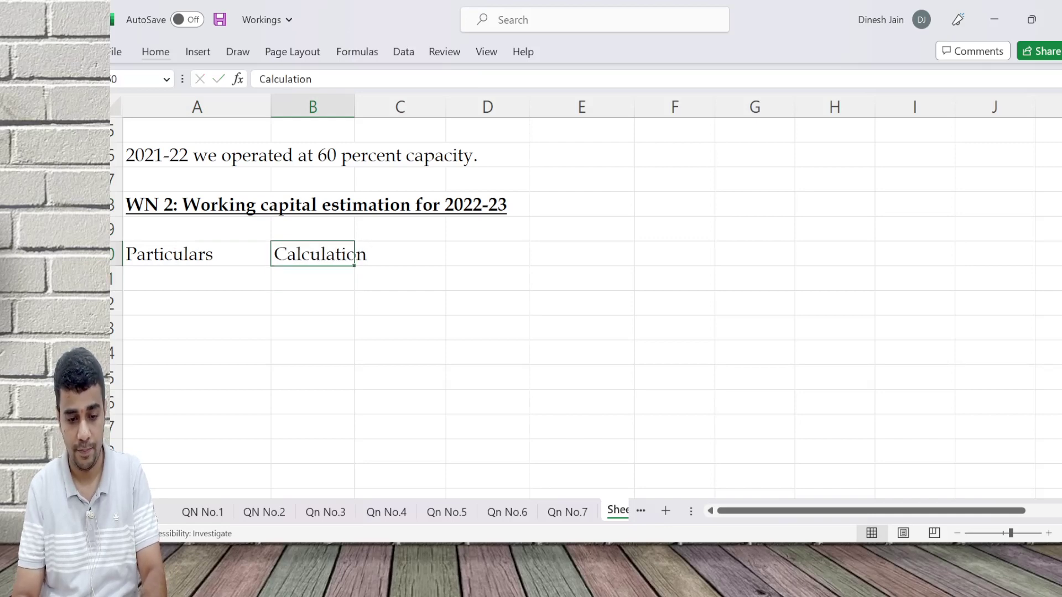
Step: Fit the Calculation column to its text and enter the heading Amount in C60
key("alt+h")
key("o")
key("i")
key("Tab")
type("Amount")
key("Down")
key("Up")
key("Home")
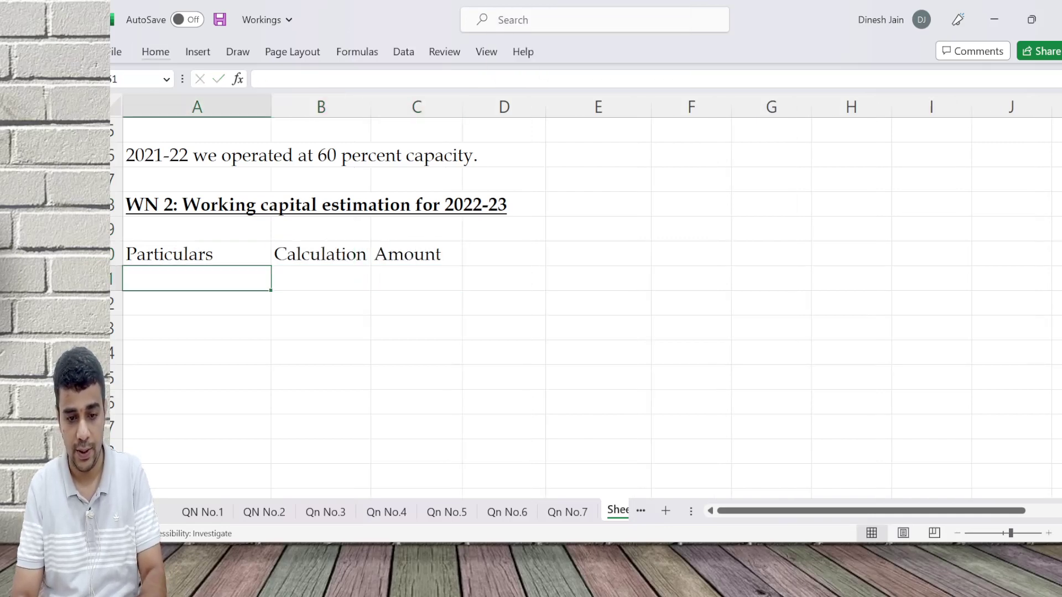
Step: Apply all borders to the working capital table range A60:C72
key("shift+Right")
key("shift+Right")
key("shift+Down")
key("shift+Down")
key("shift+Down")
key("shift+Down")
key("shift+Down")
key("shift+Down")
key("shift+Down")
key("shift+Down")
key("shift+Down")
key("shift+Down")
key("shift+Down")
key("shift+Down")
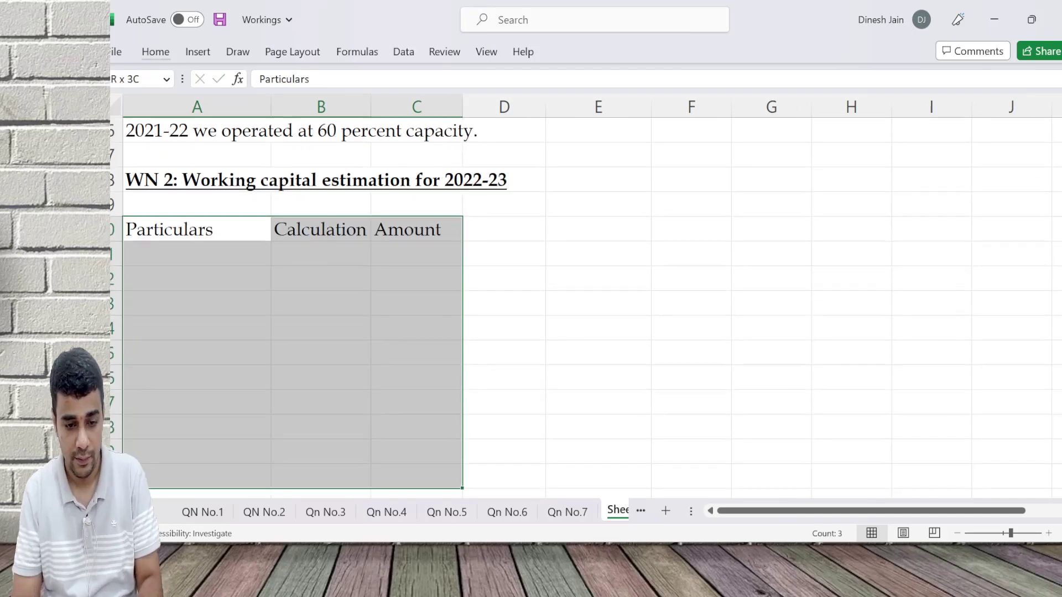
left_click(158, 51)
left_click(309, 108)
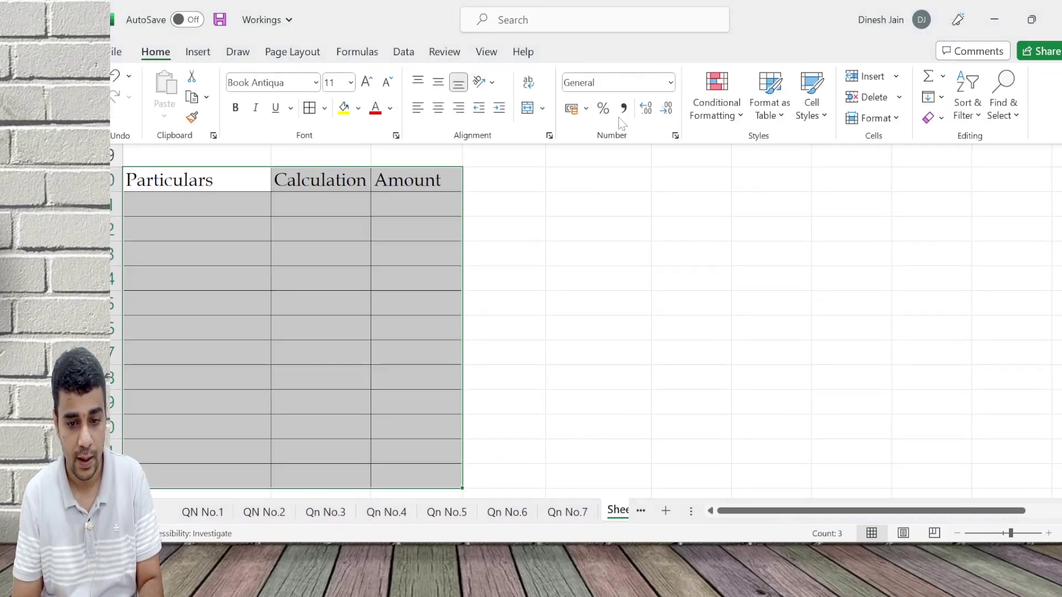
Step: Format the bordered table with comma style and no decimals, and make its column headings in row 60 bold
left_click(626, 111)
left_click(667, 108)
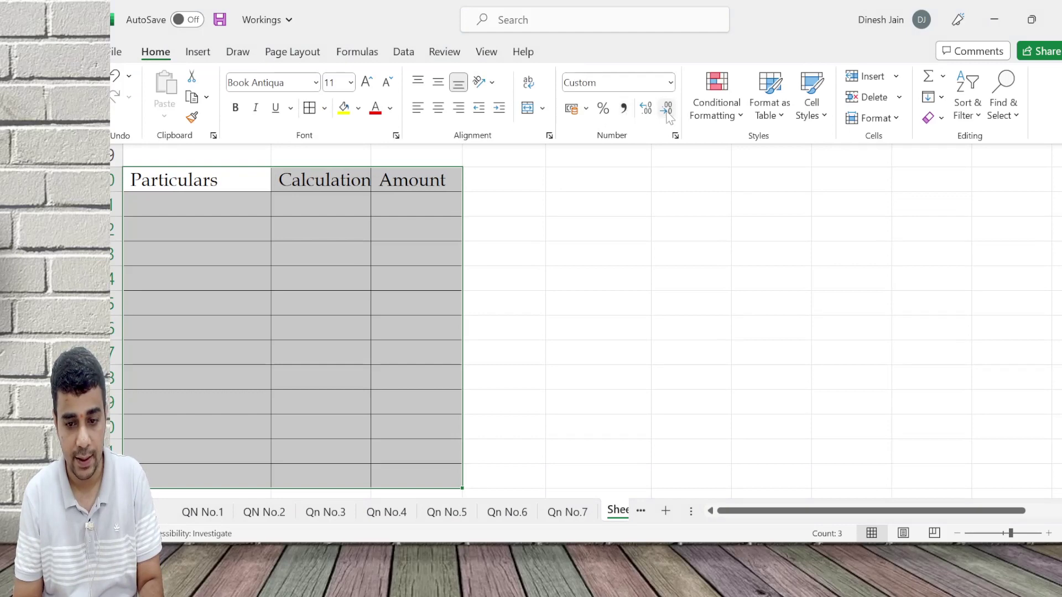
left_click(311, 206)
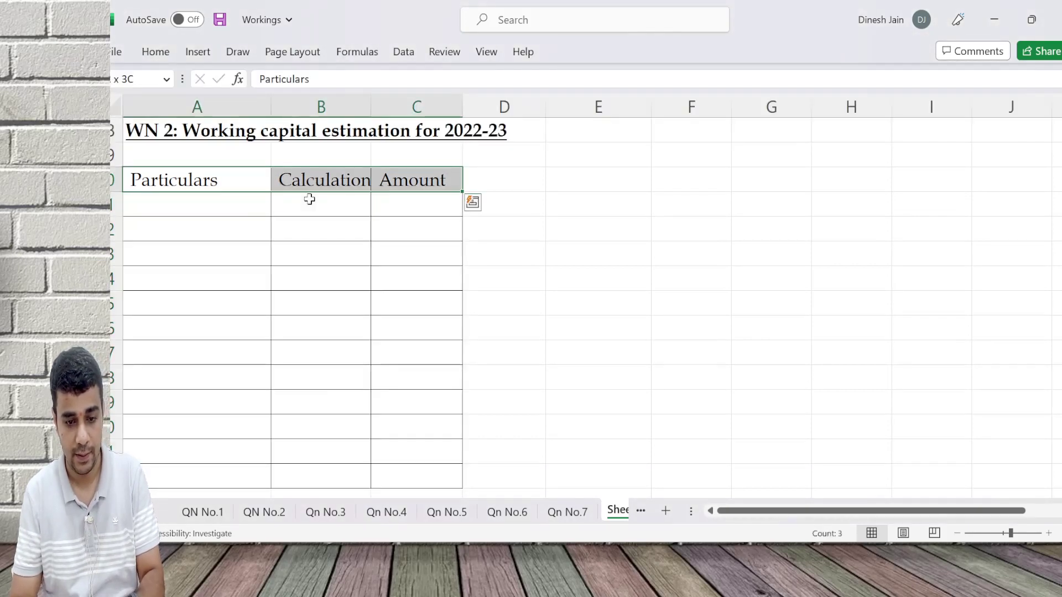
key("Down")
Step: Add the bold, underlined row heading "A. Current Assets:" in A61 and fit column A to it
type("A. Curre")
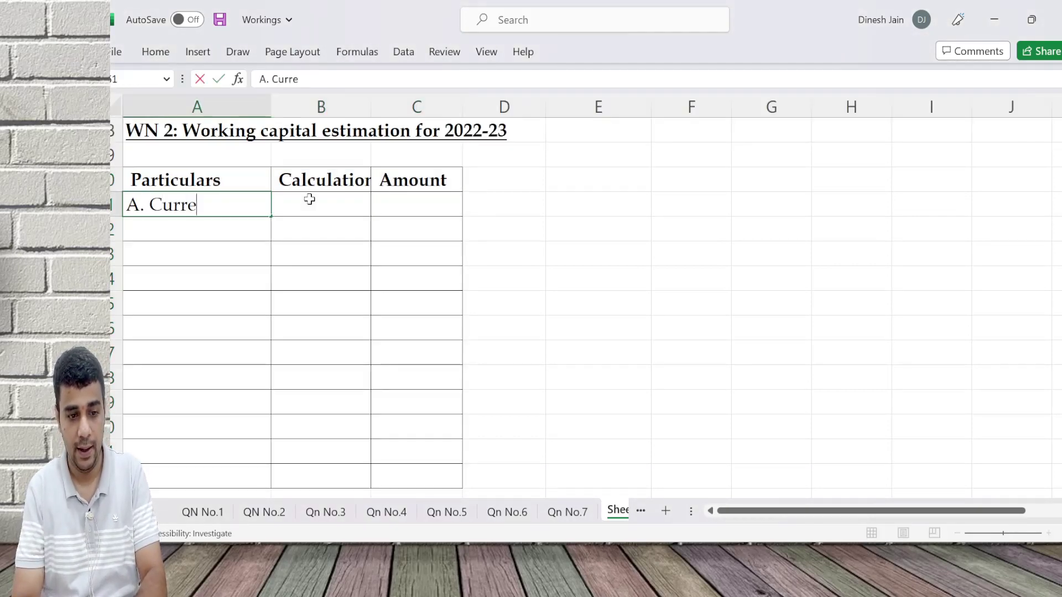
type("nt Assets:")
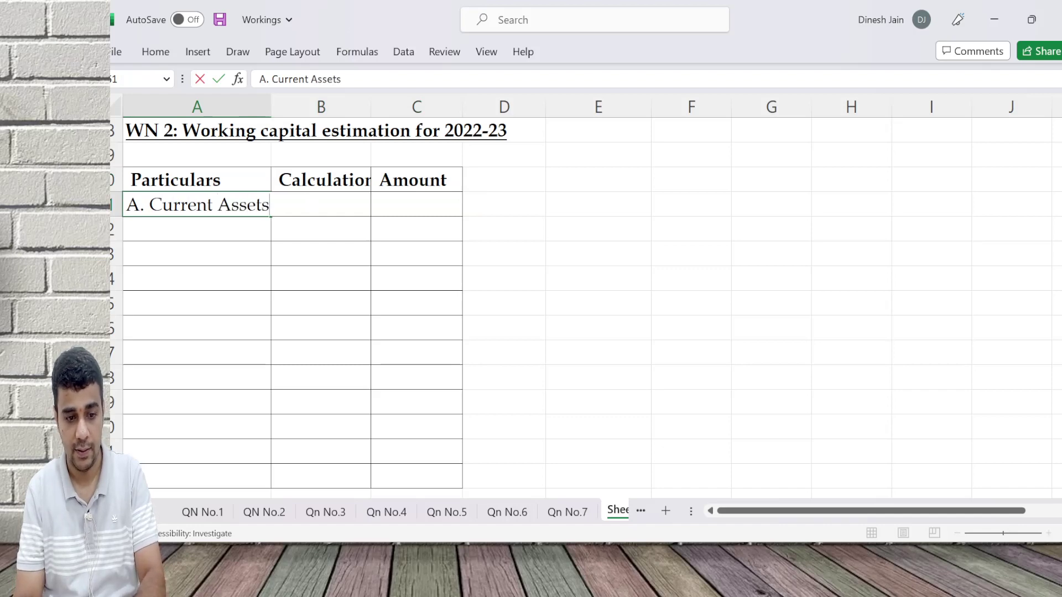
key("ctrl+Return")
key("alt+h")
key("o")
key("i")
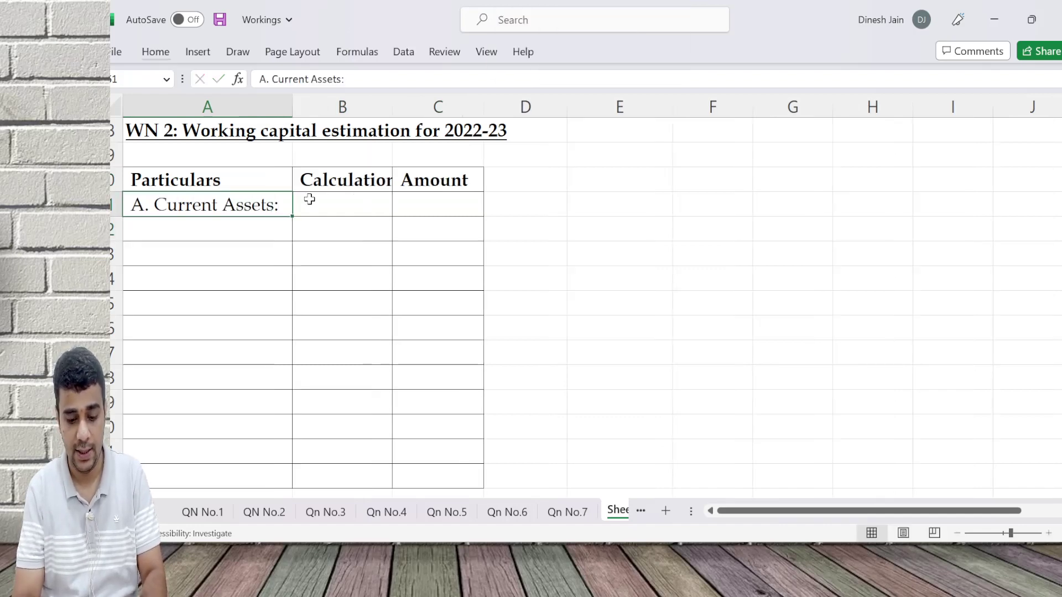
key("ctrl+b")
key("ctrl+u")
key("Up")
key("Up")
key("Up")
key("Up")
key("Up")
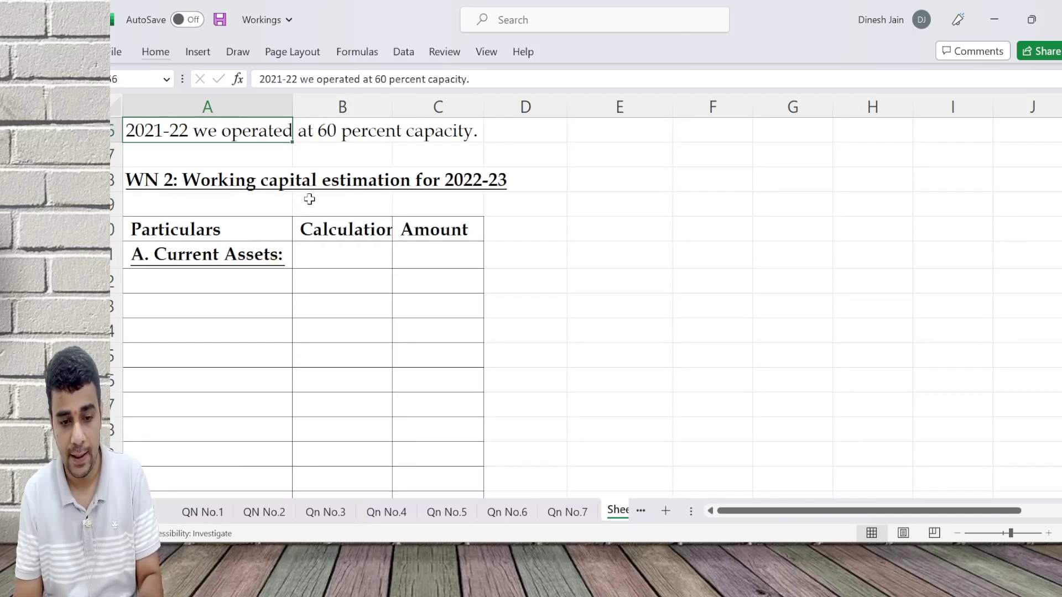
key("Up")
key("Down")
key("Down")
key("Down")
key("Down")
key("Down")
key("Down")
key("Down")
Step: Switch to the question in Xodo and tick the sentence about maintaining the same profit margin on sales in red
key("alt+Tab")
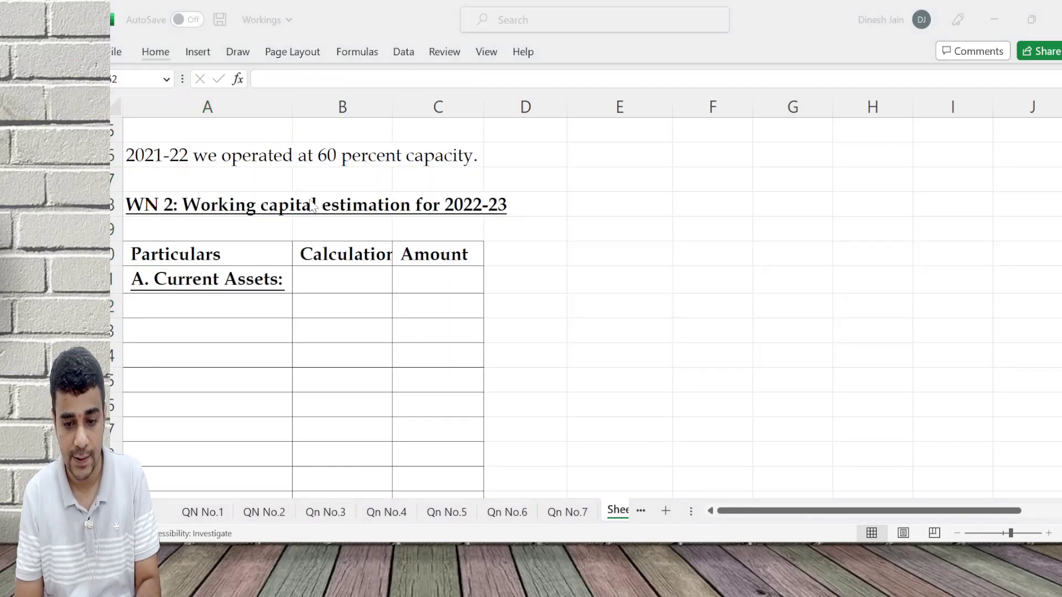
key("alt+Tab")
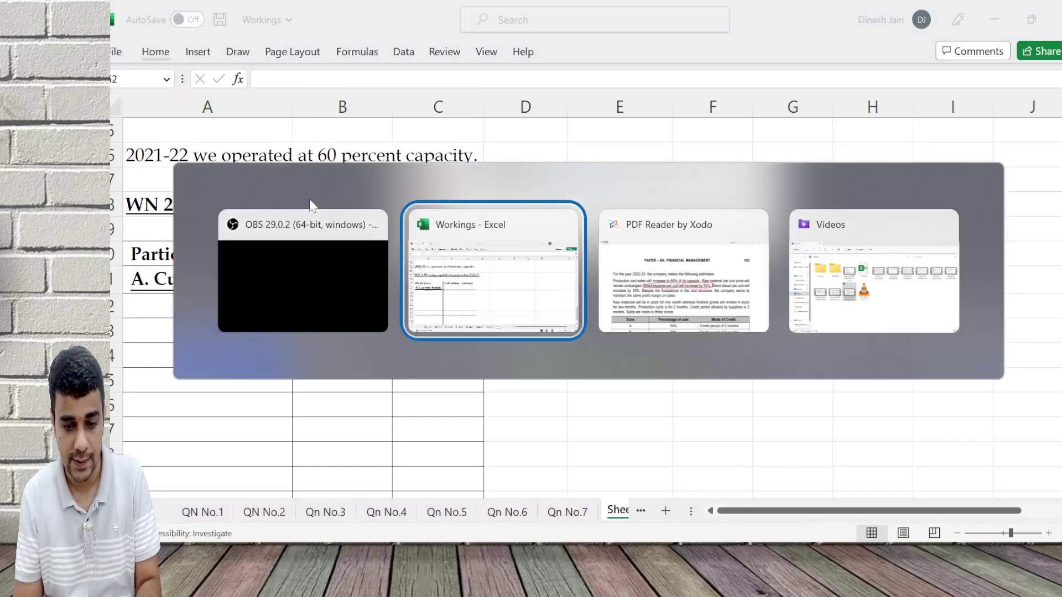
scroll(312, 206, "up", 3)
scroll(313, 206, "up", 5)
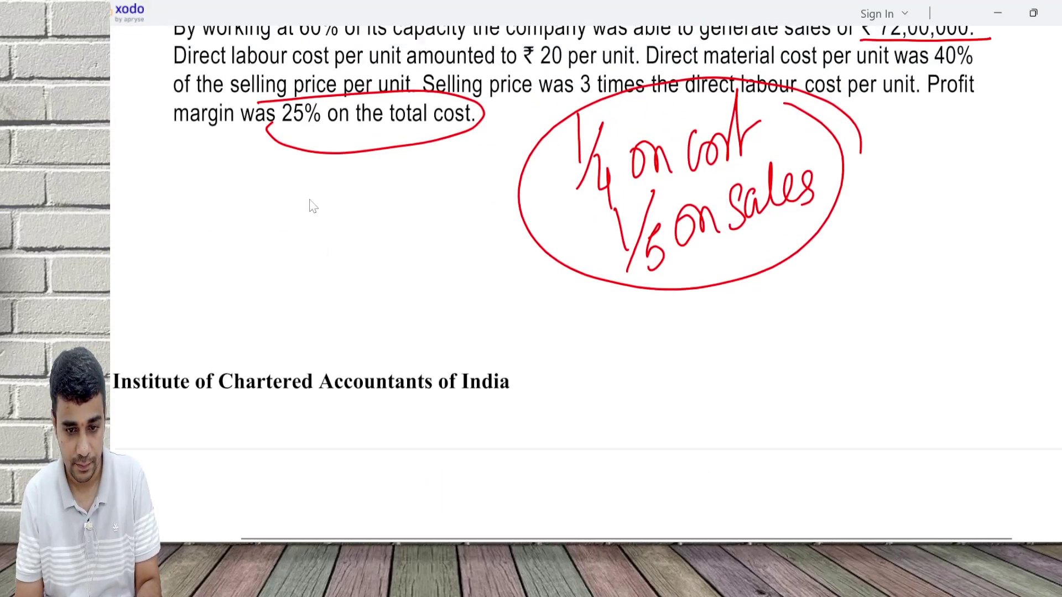
scroll(312, 205, "down", 10)
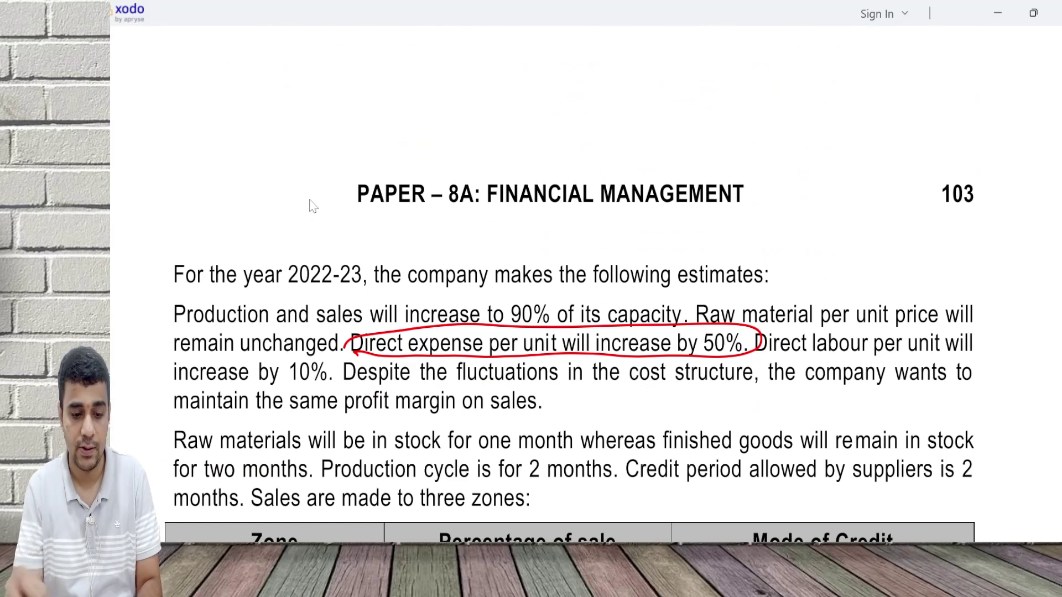
left_click_drag(540, 409, 591, 378)
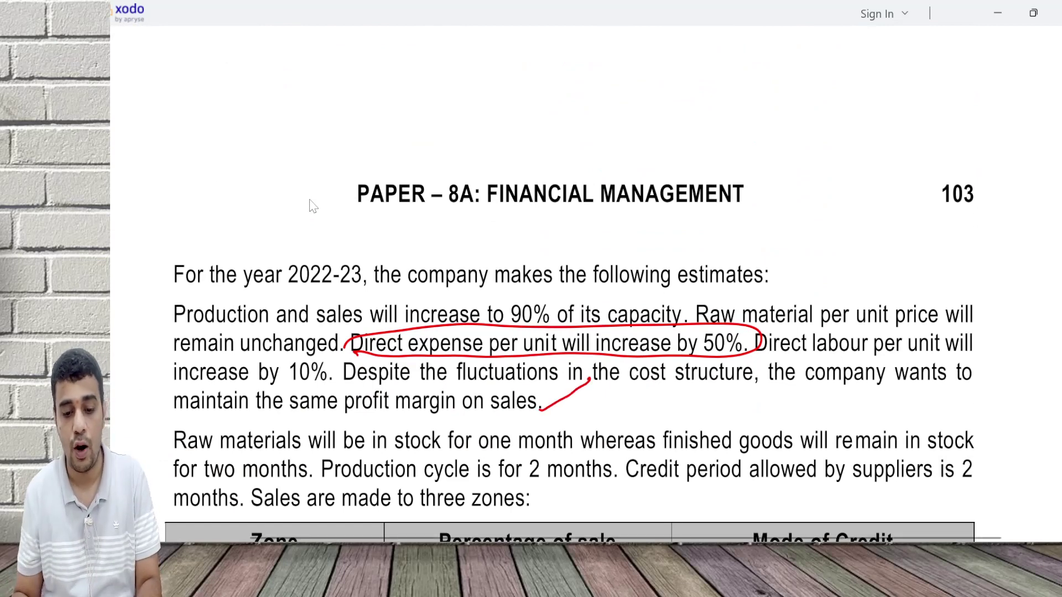
Step: Switch back to the Excel workbook, enter "Stock of Raw material" in A62 and fit column A to it
key("alt+Tab")
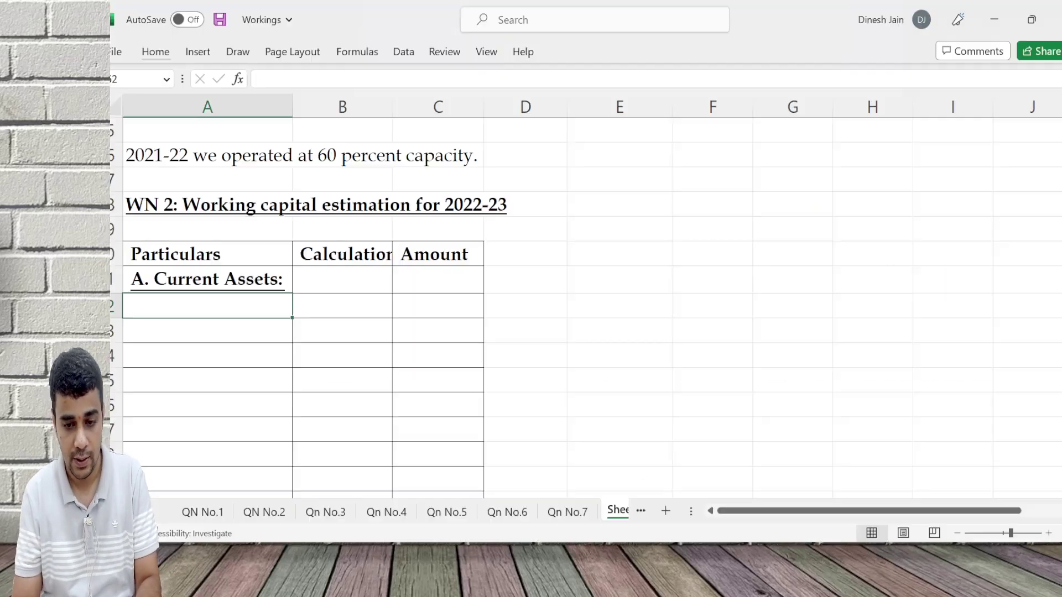
type("Stock")
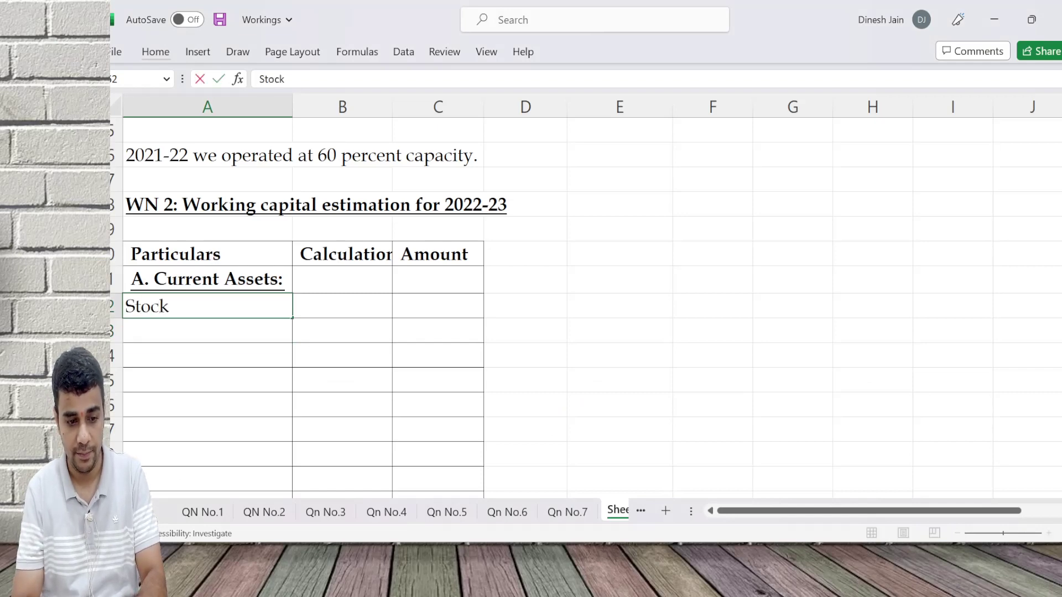
type(" of Raw material")
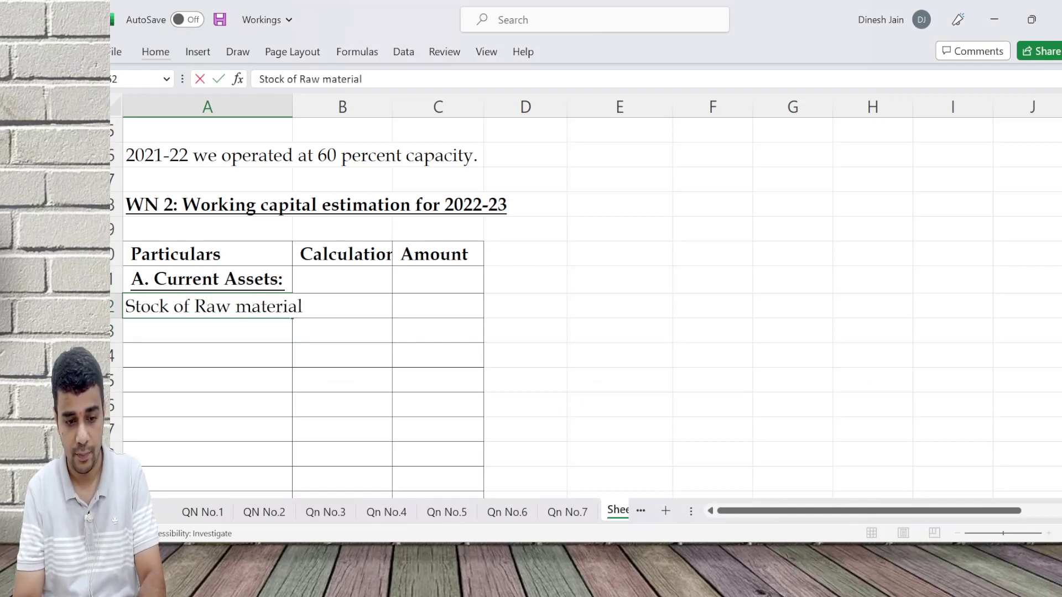
key("Return")
key("Up")
key("alt+h")
key("o")
key("i")
Step: Check the raw material holding period in the question, enter "RM consumed x 1/12" in B62 and fit column B
key("Right")
key("alt+Tab")
key("alt+Tab")
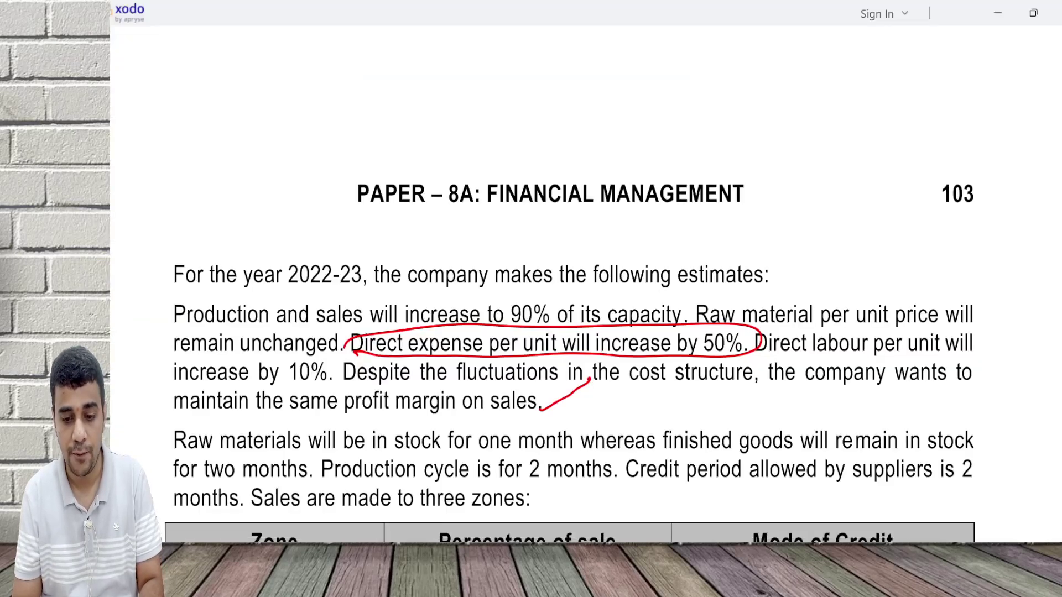
key("alt+Tab")
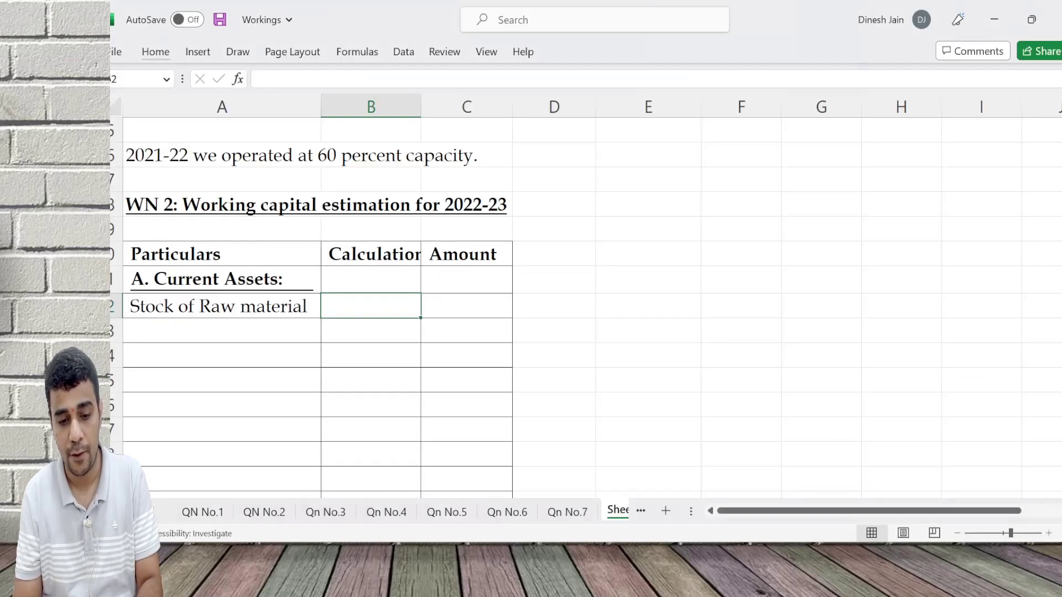
type("RM consuemd")
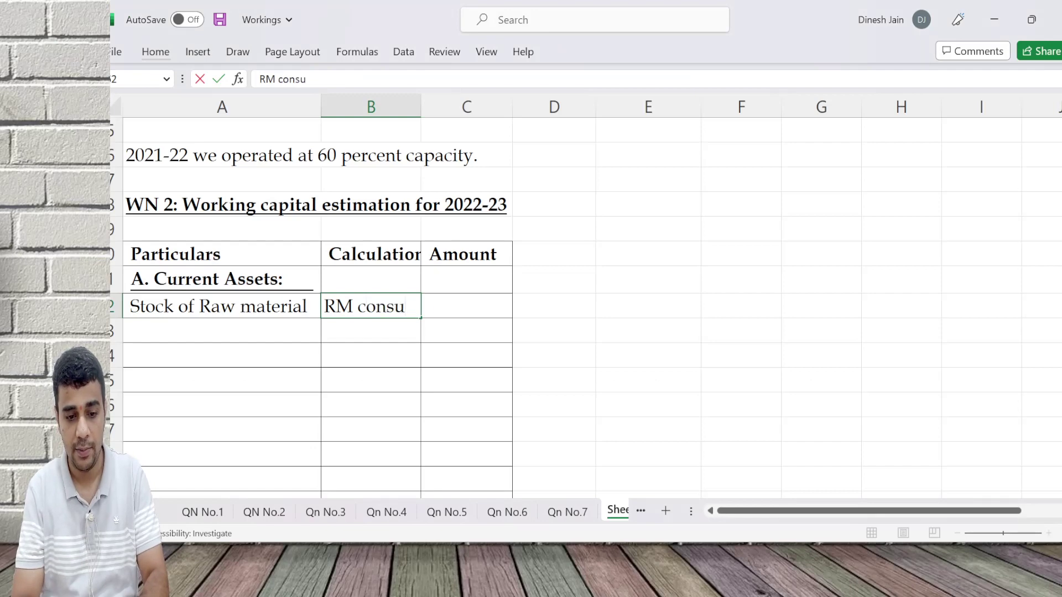
key("BackSpace")
key("BackSpace")
type("med x")
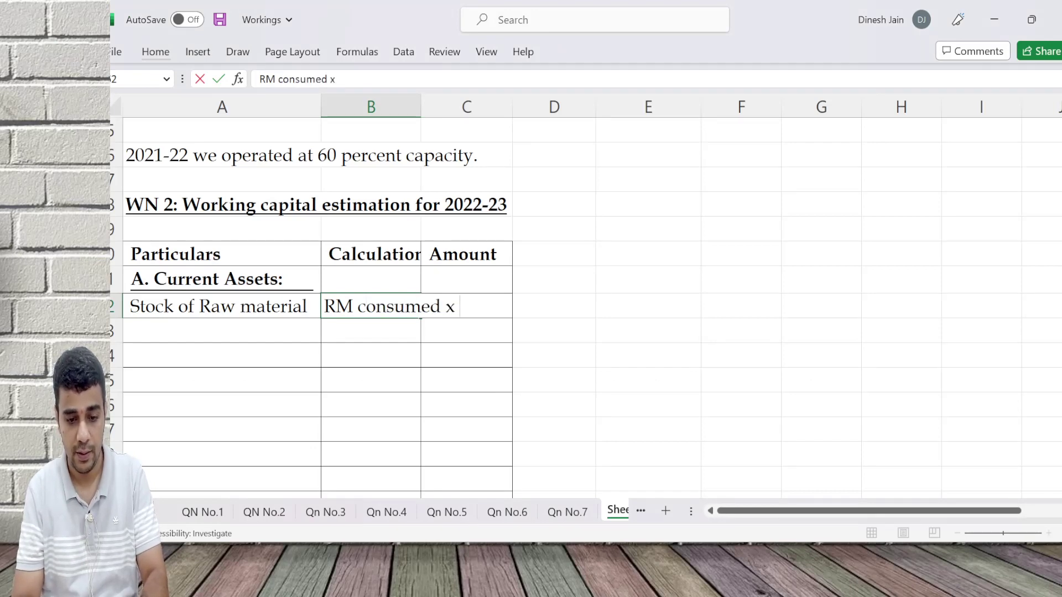
type(" 1/12")
key("ctrl+Return")
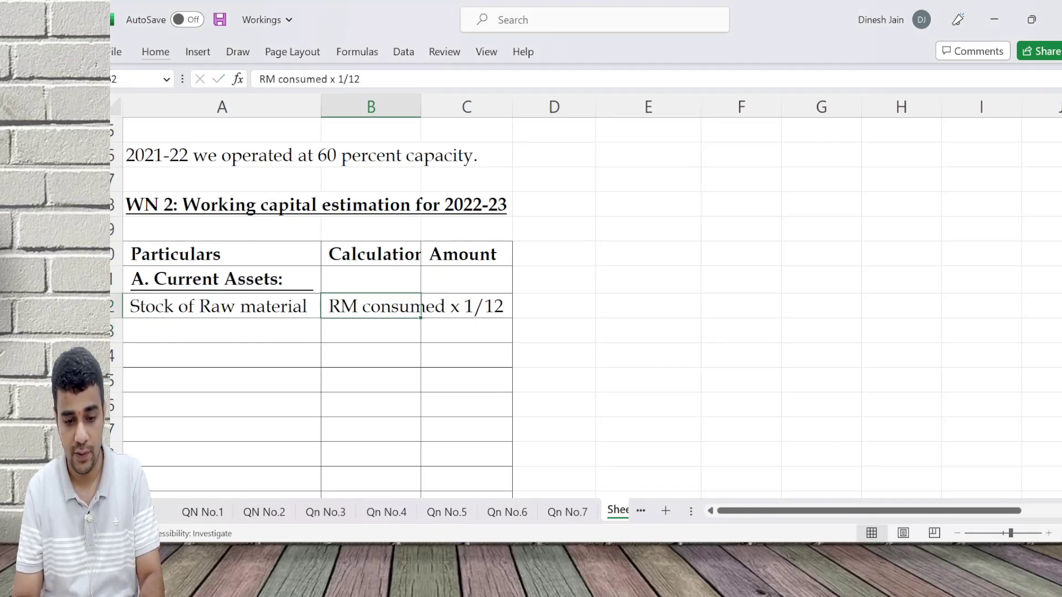
key("alt+h")
key("o")
key("i")
Step: Calculate the raw material stock amount in C62 from the 2022-23 total Direct Material with =E49*1/12
key("Right")
type("=")
key("Up")
key("Up")
key("Up")
key("Up")
key("Up")
key("Up")
key("Up")
key("Up")
key("Up")
key("Up")
key("Up")
key("Up")
key("Up")
key("Up")
key("Up")
key("Up")
key("Up")
key("Up")
key("Up")
key("Down")
key("Down")
key("Down")
key("Down")
key("Down")
key("Down")
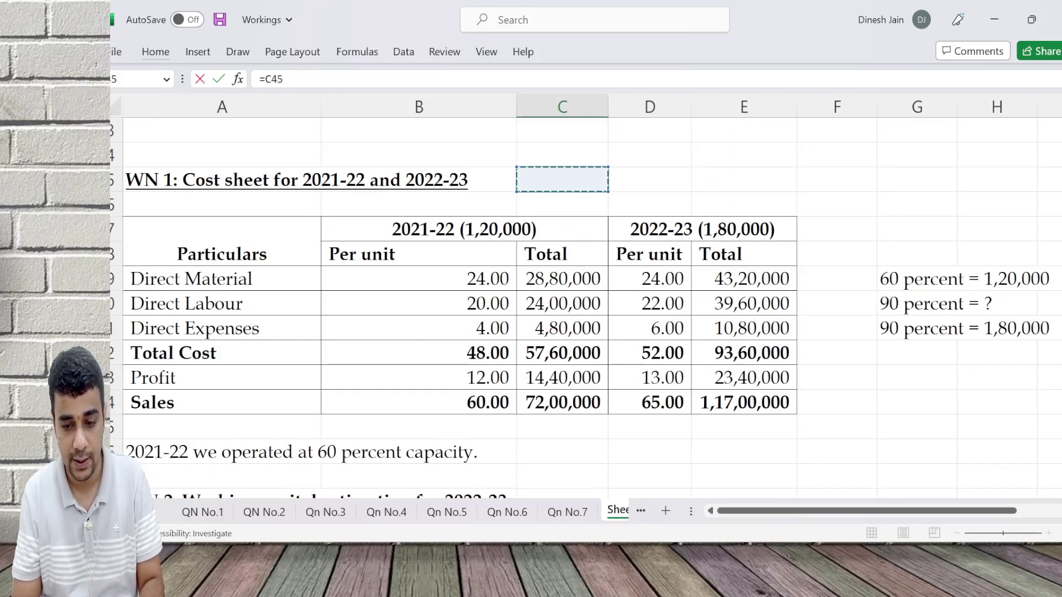
key("Right")
key("Right")
type("*1/12")
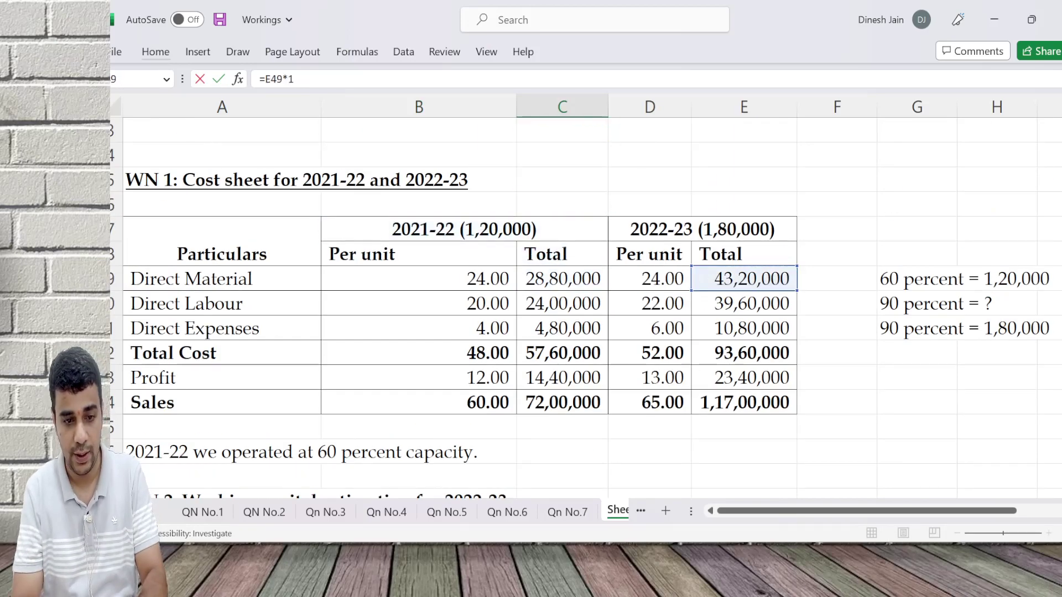
key("Return")
Step: Move to the next particulars row, A63, and reread the stock and production cycle periods in the Xodo question
key("Left")
key("Left")
key("Down")
key("Down")
key("Down")
key("Down")
key("Down")
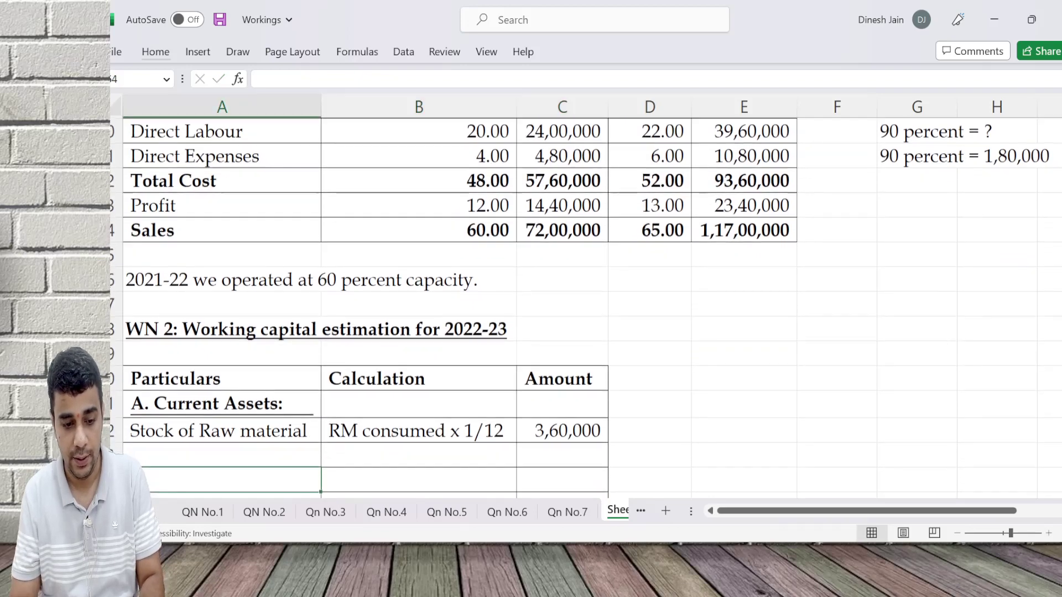
left_click(221, 330)
left_click(221, 355)
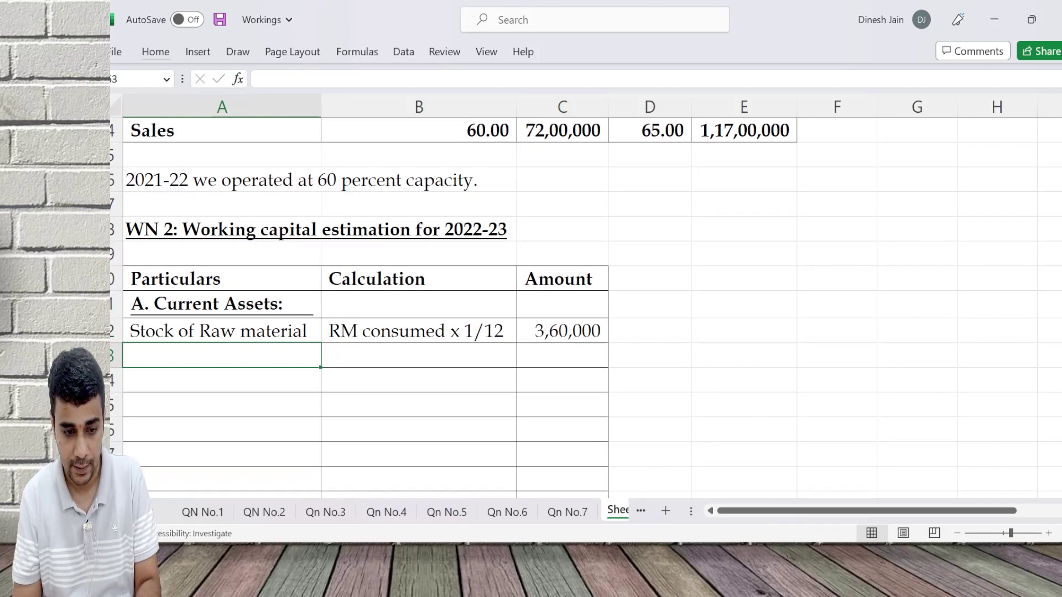
key("alt+Tab")
key("alt+Tab")
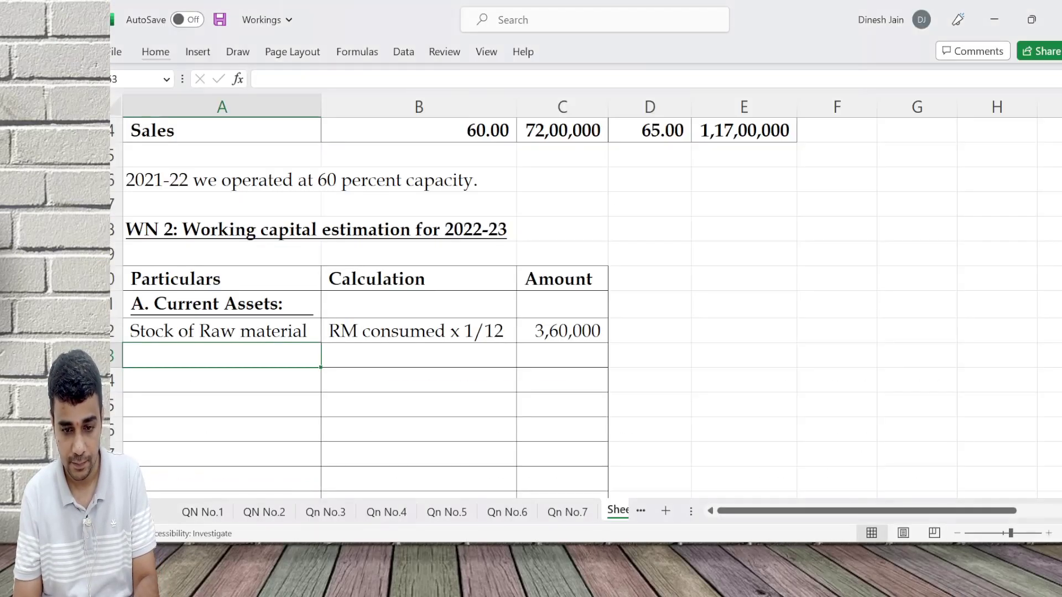
key("alt+Tab")
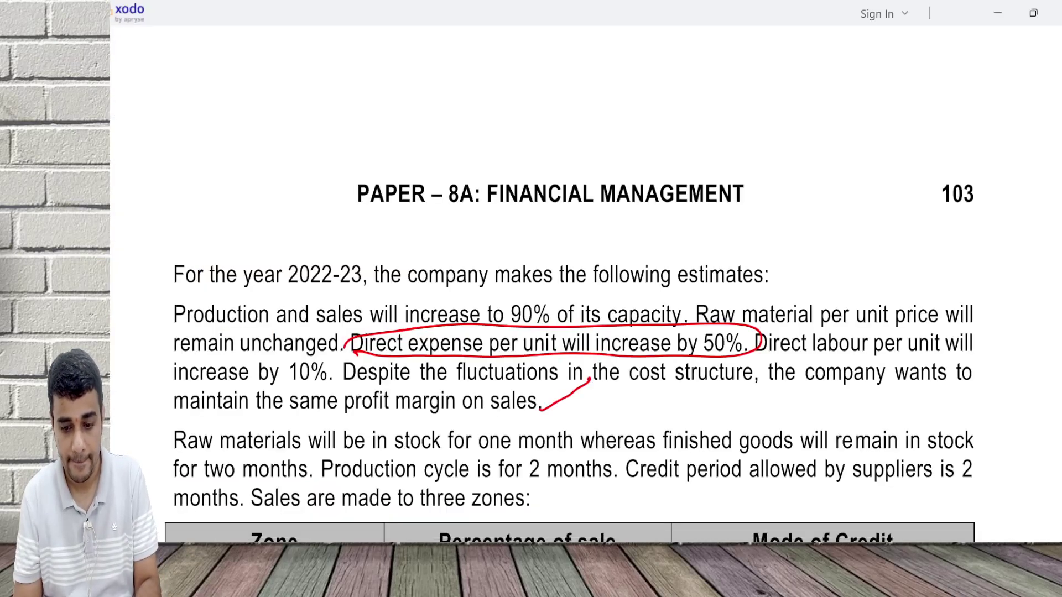
Step: Switch to the Excel workbook, relabel the cost sheet's Total Cost row in A52 as "PC/WC/COP/COGS/COS" and fit column A to it
key("alt+Tab")
key("Up")
key("Up")
key("Up")
key("Up")
key("Up")
key("Up")
key("Up")
key("Up")
key("Up")
key("Up")
key("Up")
key("Down")
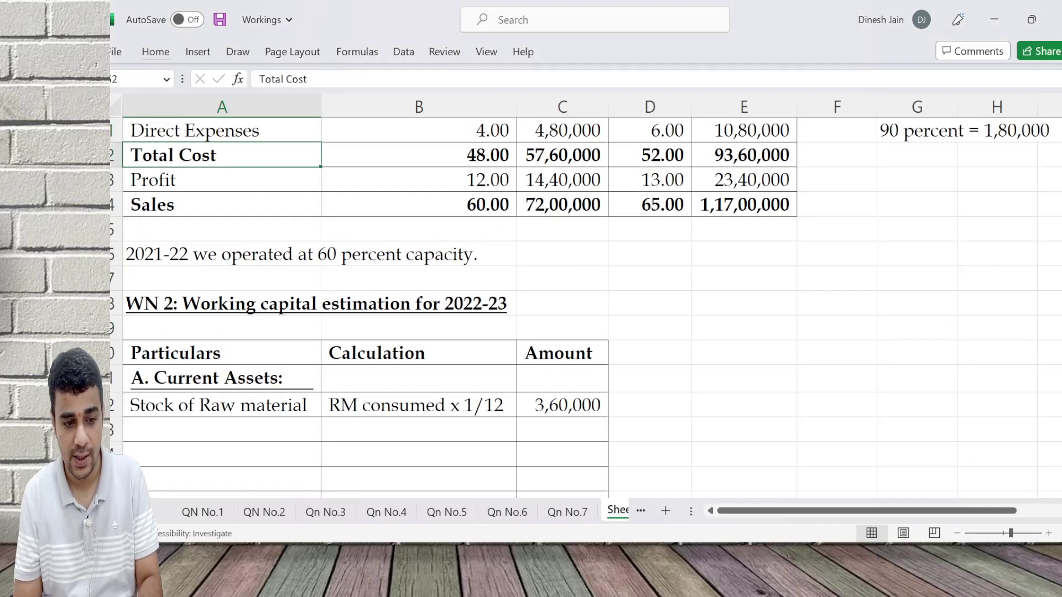
type("P")
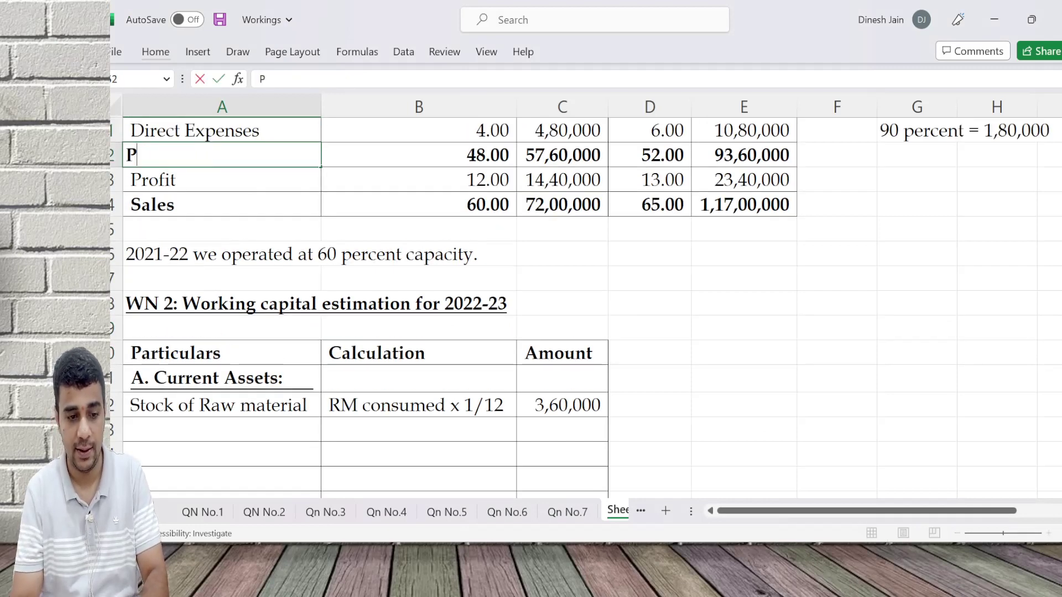
type("C/G")
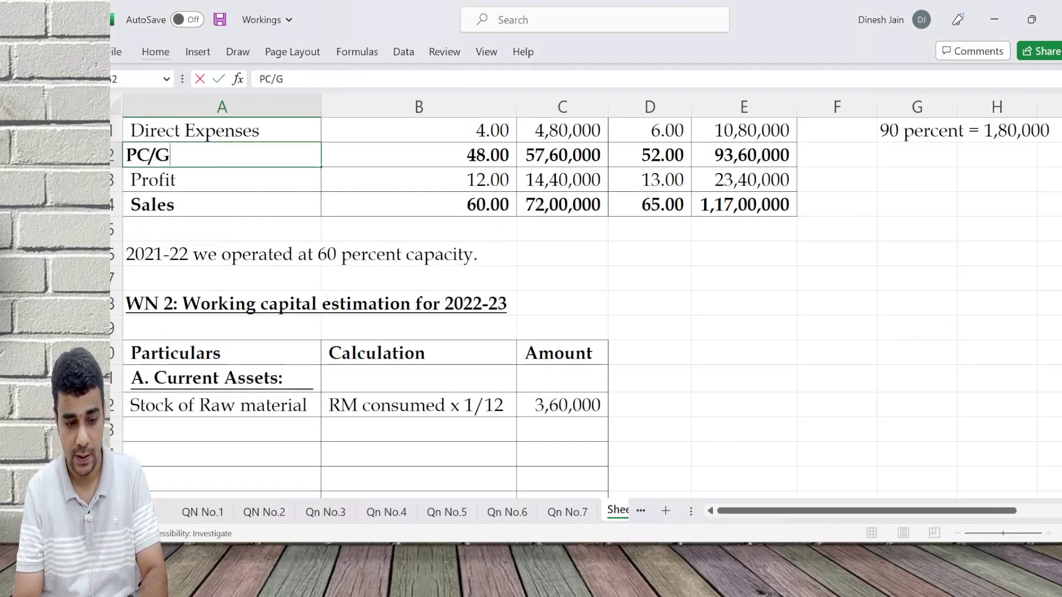
key("BackSpace")
type("WC/Cop/")
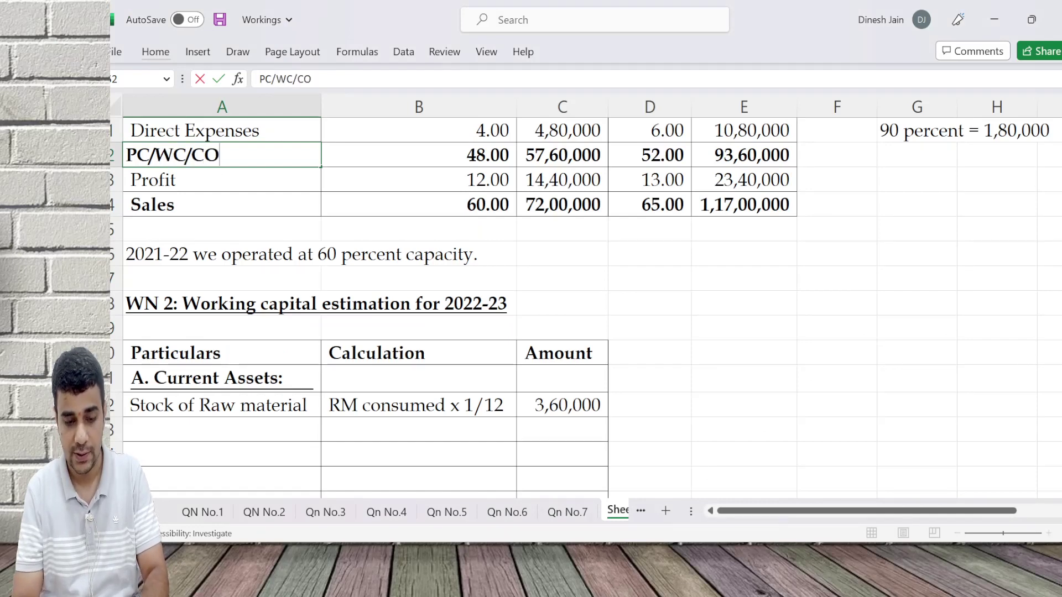
key("BackSpace")
key("BackSpace")
key("BackSpace")
type("OP")
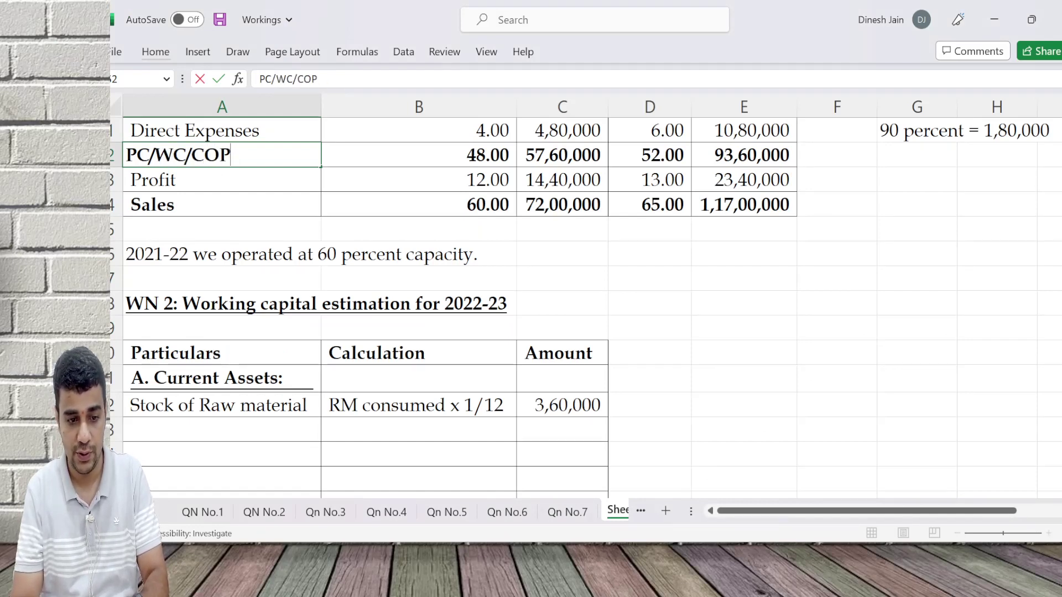
type("/COGS/COS")
key("Return")
key("Up")
key("alt+h")
key("o")
key("i")
Step: Check the question for the next stock item and enter "Stock of FG" in A63 under Current Assets
key("Down")
key("Down")
key("Down")
key("Down")
key("Down")
key("Down")
key("Down")
key("Down")
key("Down")
key("Down")
key("Down")
key("Down")
key("Down")
key("Down")
key("Down")
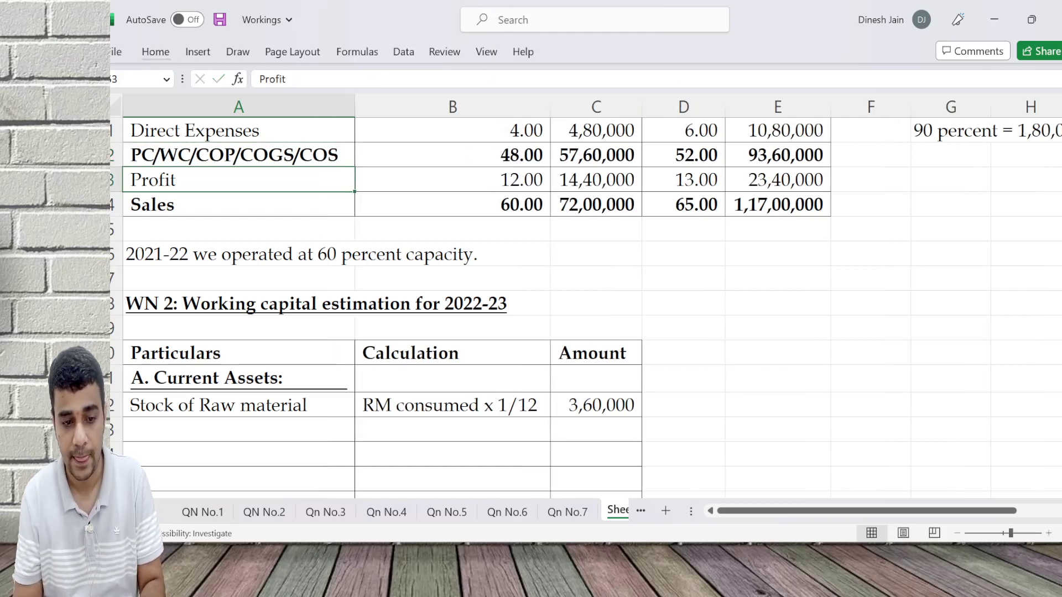
key("Down")
key("Up")
key("Up")
key("Up")
key("Up")
key("Up")
key("Up")
key("Down")
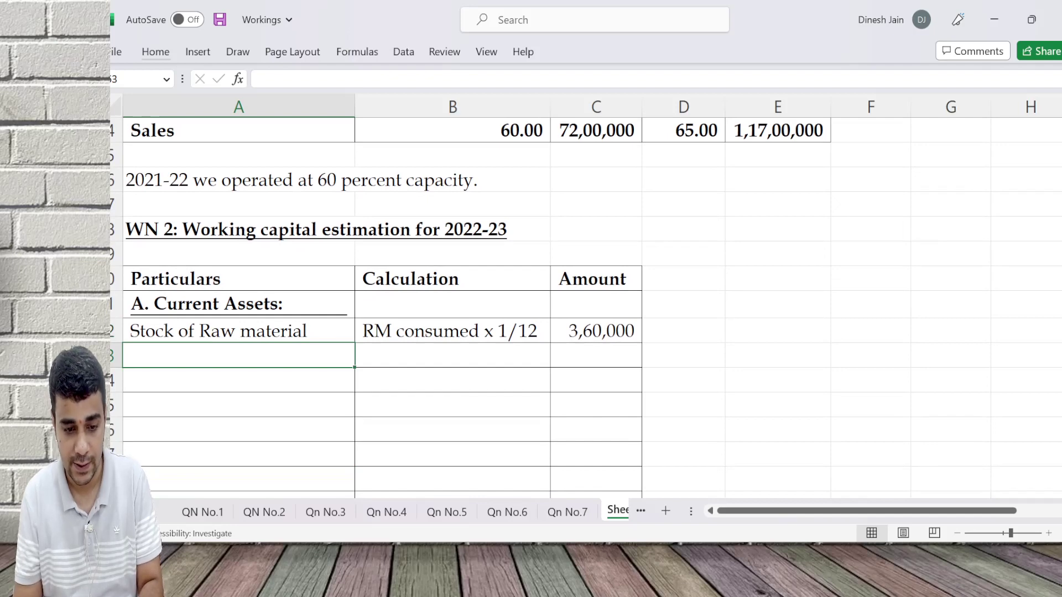
key("alt+Tab")
key("alt+Tab")
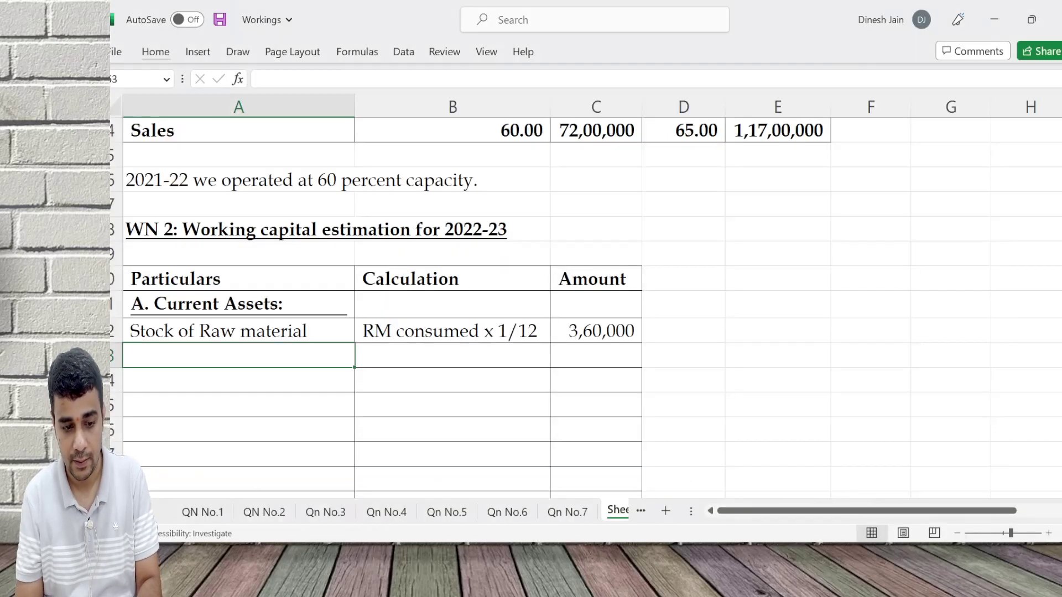
type("St")
key("BackSpace")
type("ock of")
key("alt+Tab")
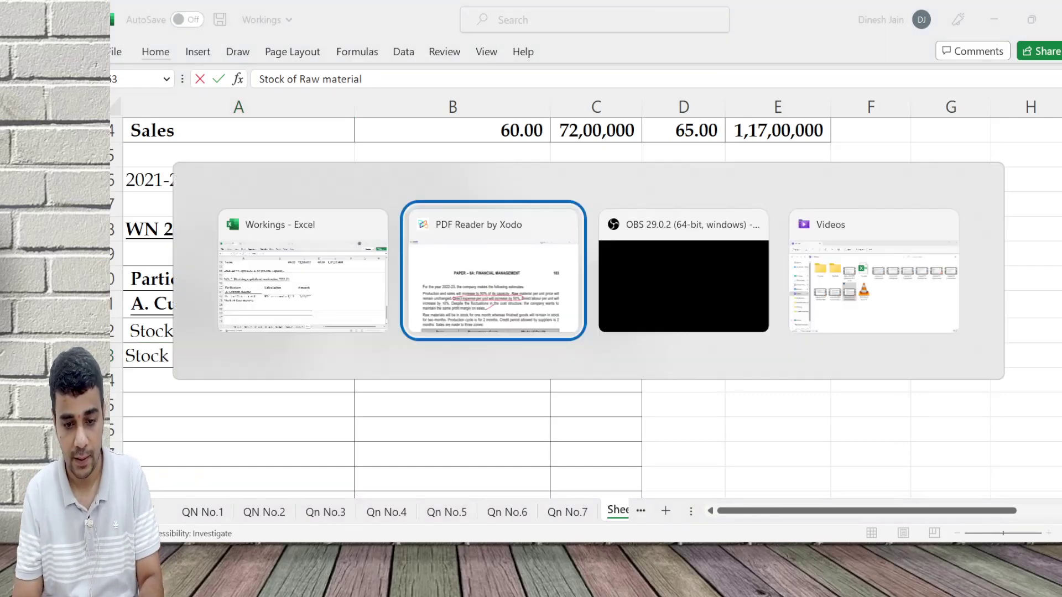
key("alt+Tab")
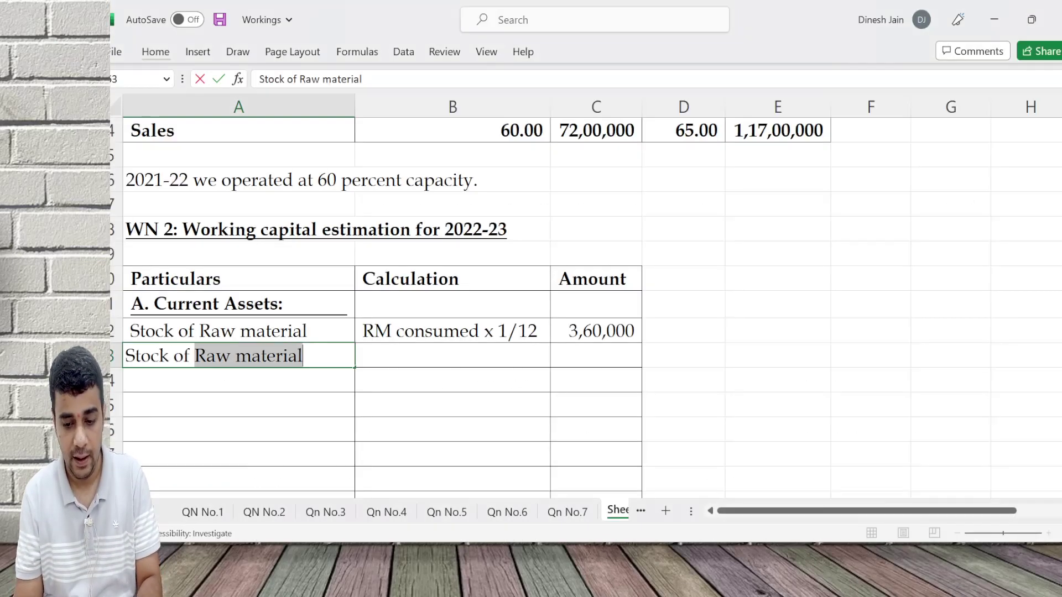
type("FG")
Step: Enter the calculation note "COGS x 2/12" in B63 for the finished goods stock
left_click(452, 379)
left_click(453, 355)
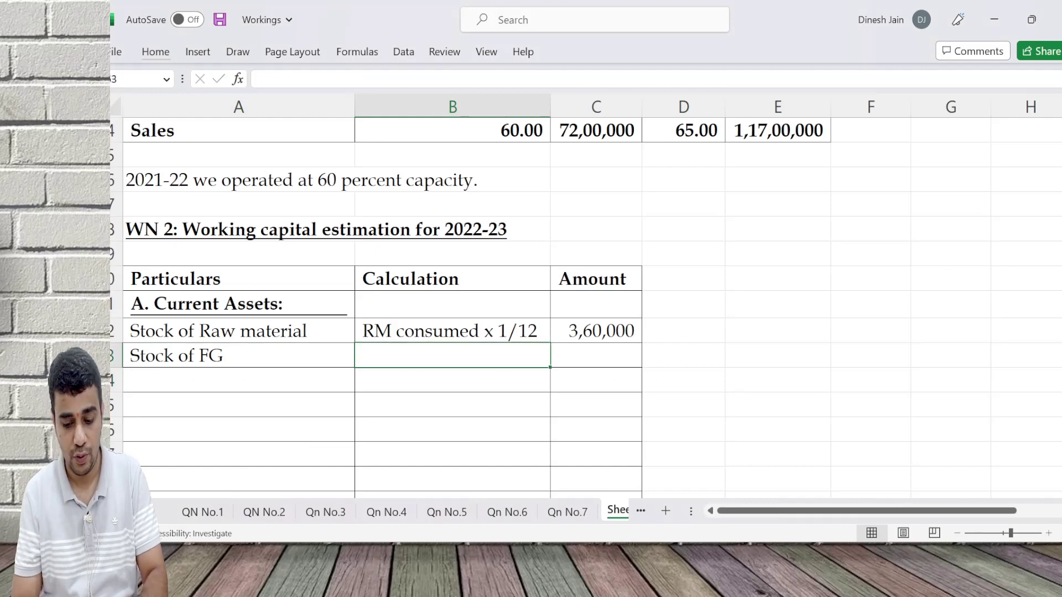
type("COGS x 2/12")
key("Return")
Step: Check the finished goods holding period in the question and calculate the stock amount in C63 from the 2022-23 COGS with =E52*2/12
key("Right")
key("alt+Tab")
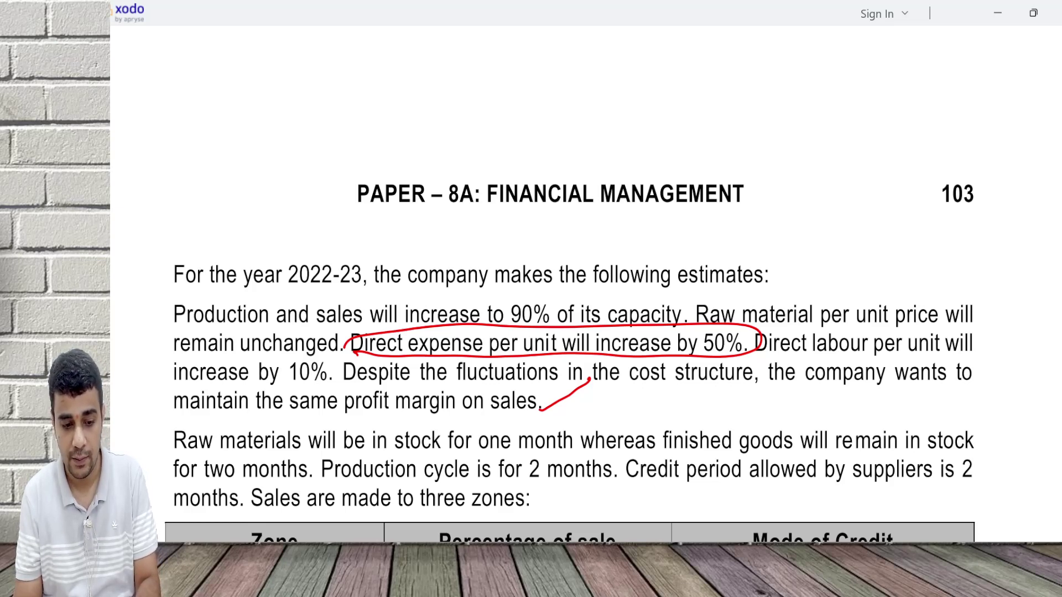
key("alt+Tab")
type("=")
key("Up")
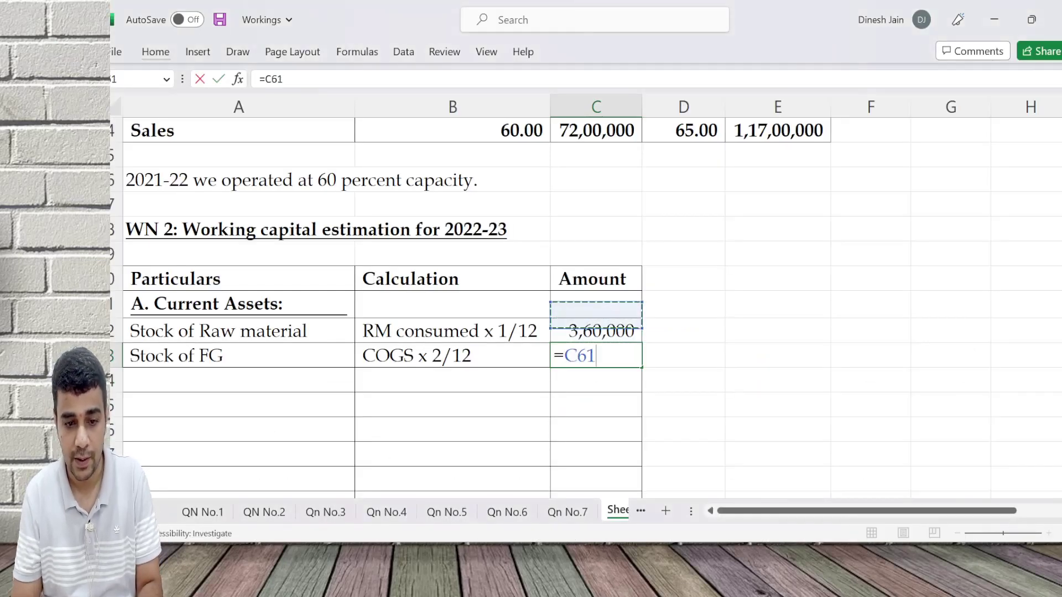
key("Up")
key("Up")
key("Up")
key("Up")
key("Up")
key("Up")
key("Up")
key("Up")
key("Up")
key("Up")
key("Right")
key("Right")
type("*2/12")
key("Return")
Step: Move to the next particulars row, A64, and reread the production cycle and credit periods in the Xodo question
left_click(239, 430)
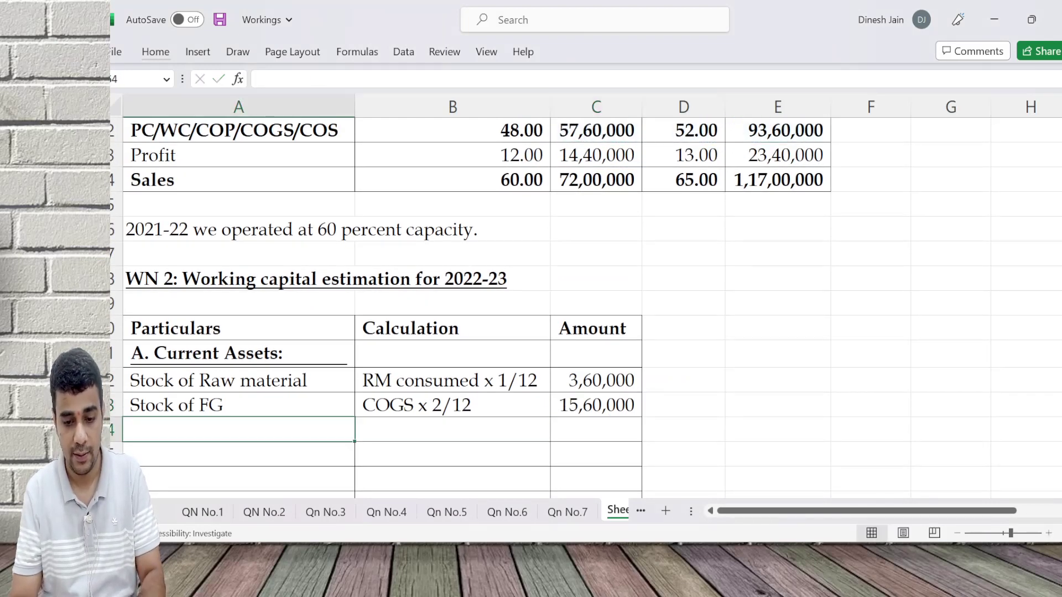
scroll(585, 287, "down", 1)
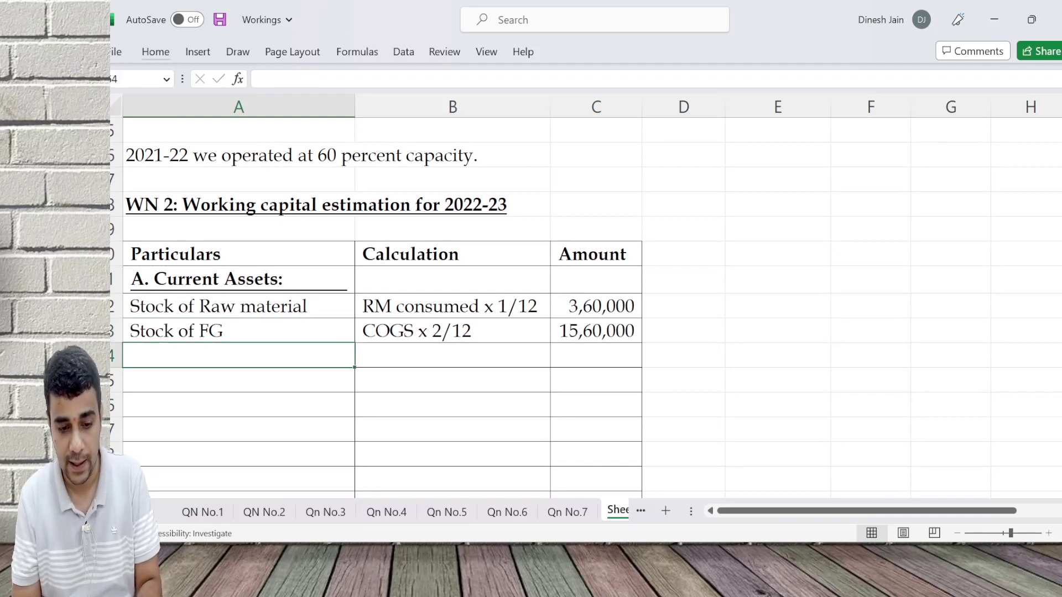
key("alt+Tab")
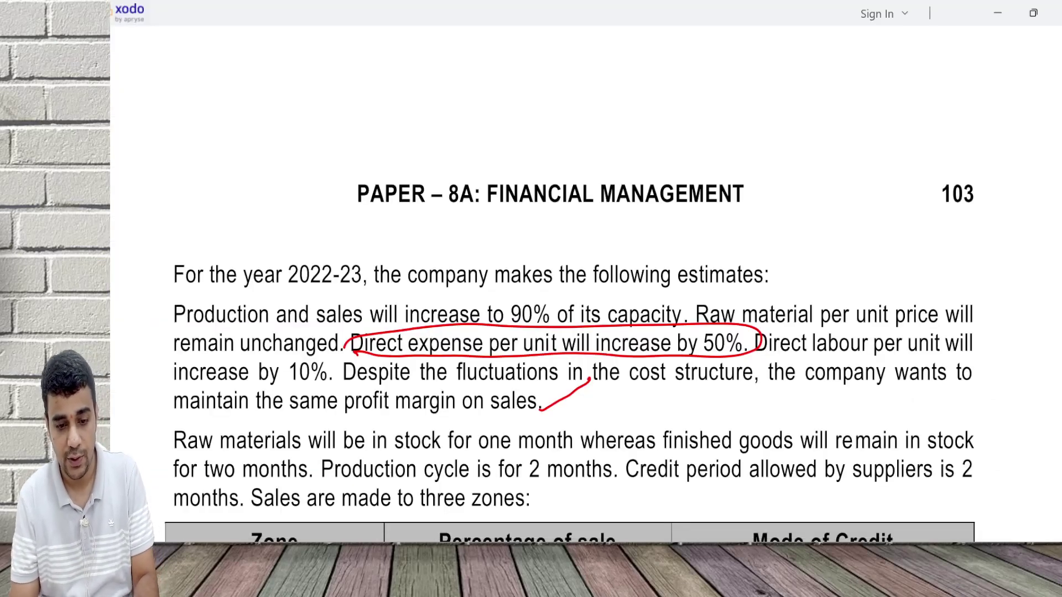
key("alt+Tab")
key("alt+Tab")
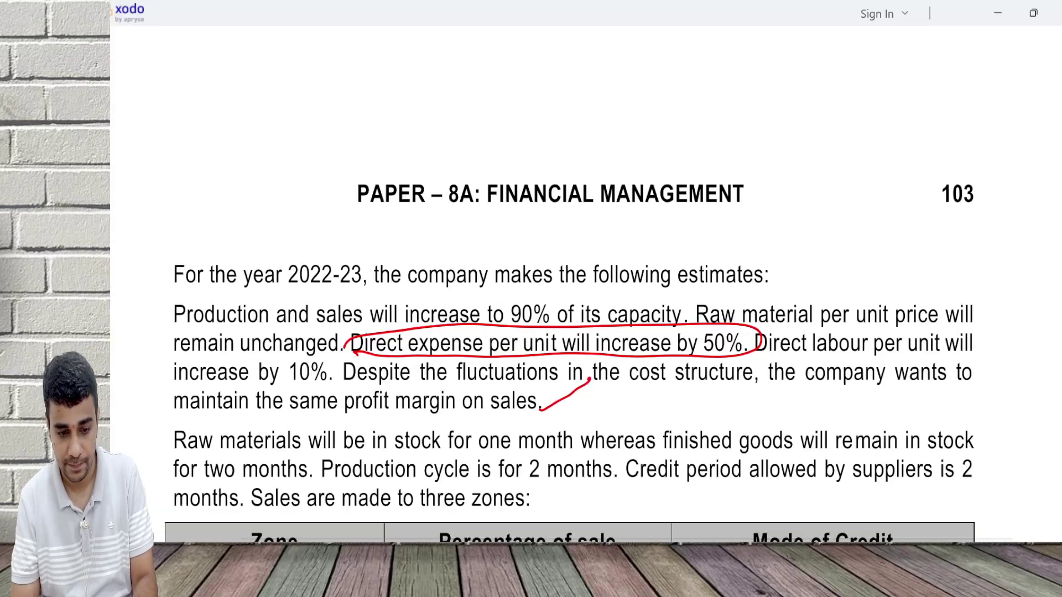